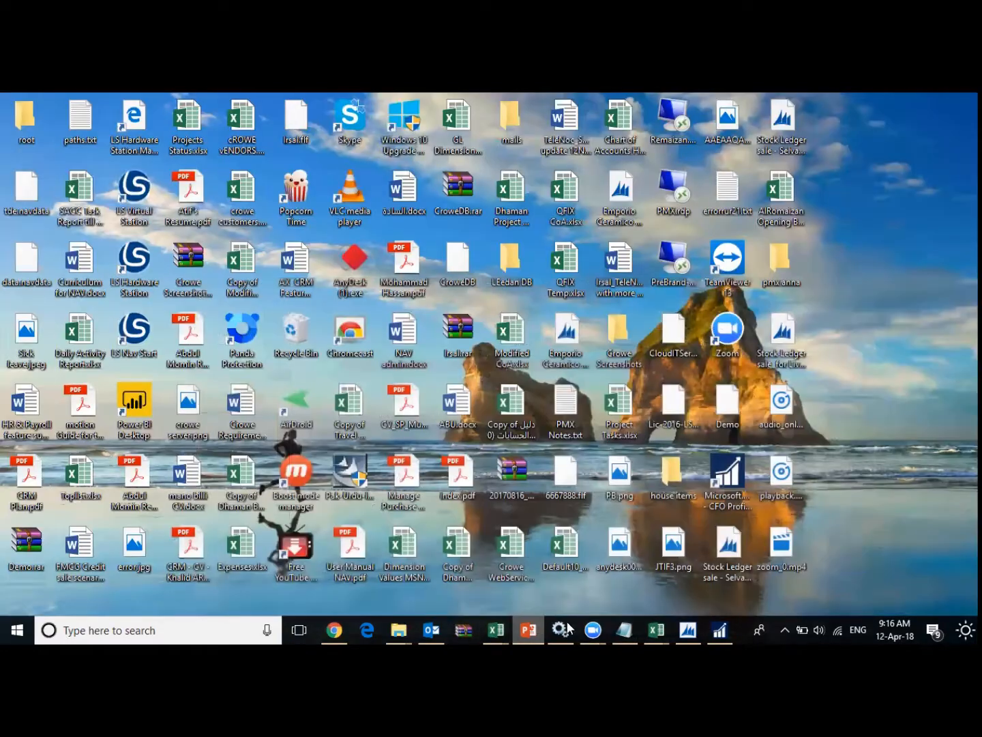
- Switch to Microsoft Dynamics NAV and open the Vendors list from Order Processing in the Purchasing department
left_click(577, 539)
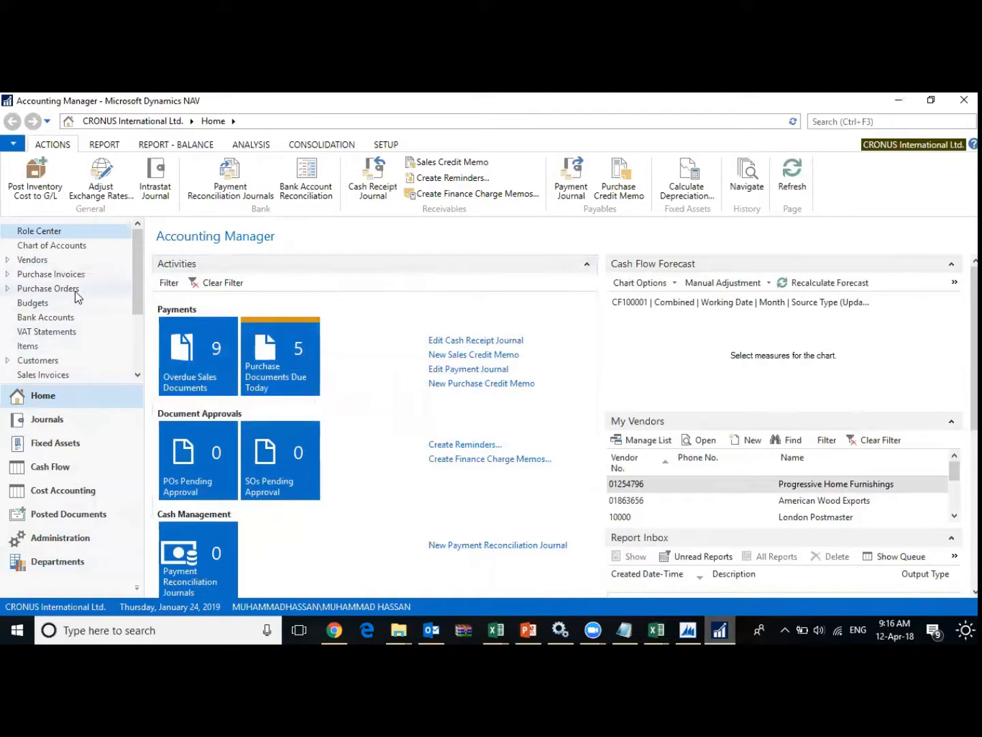
scroll(75, 292, "down", 3)
scroll(75, 292, "up", 3)
scroll(68, 304, "down", 3)
scroll(50, 340, "up", 3)
left_click(81, 562)
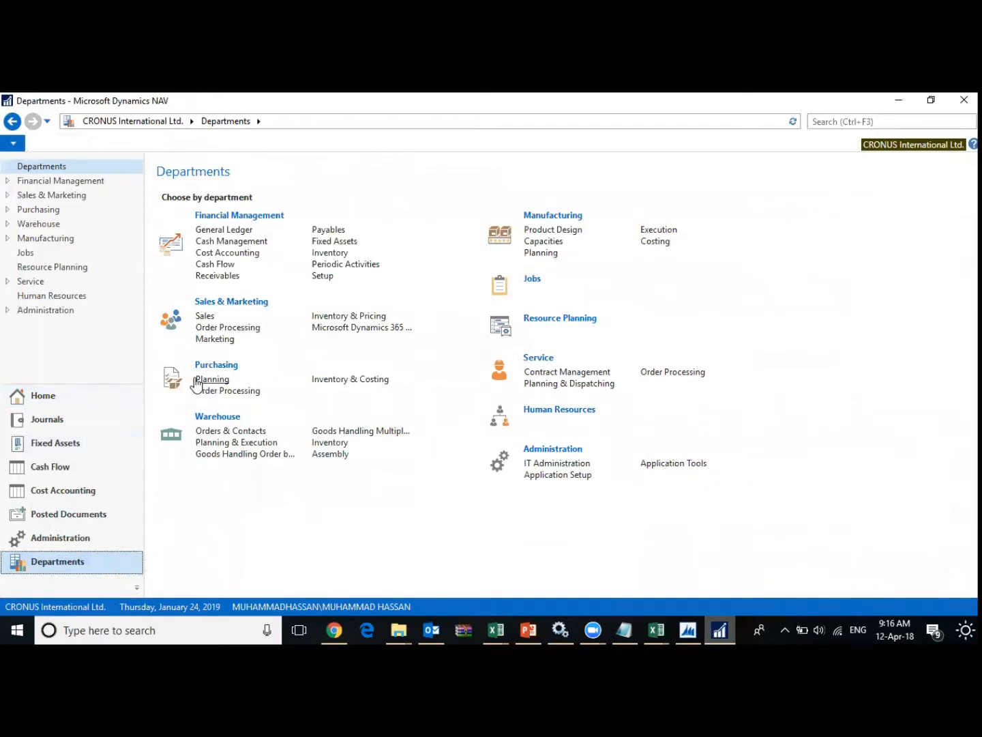
left_click(208, 364)
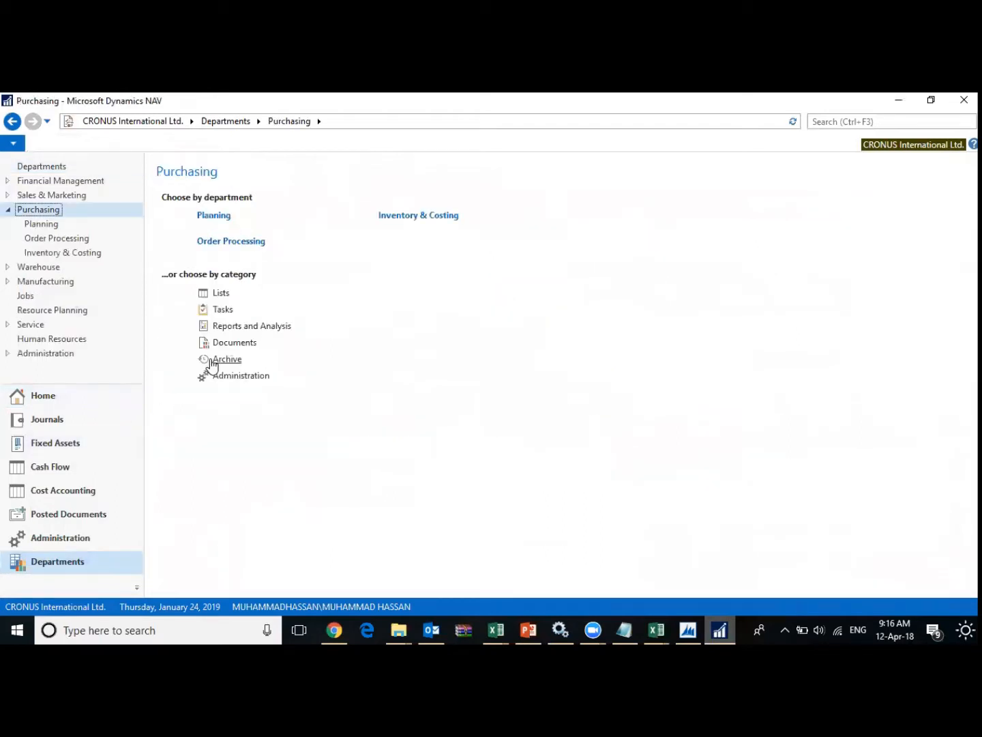
left_click(231, 242)
left_click(189, 218)
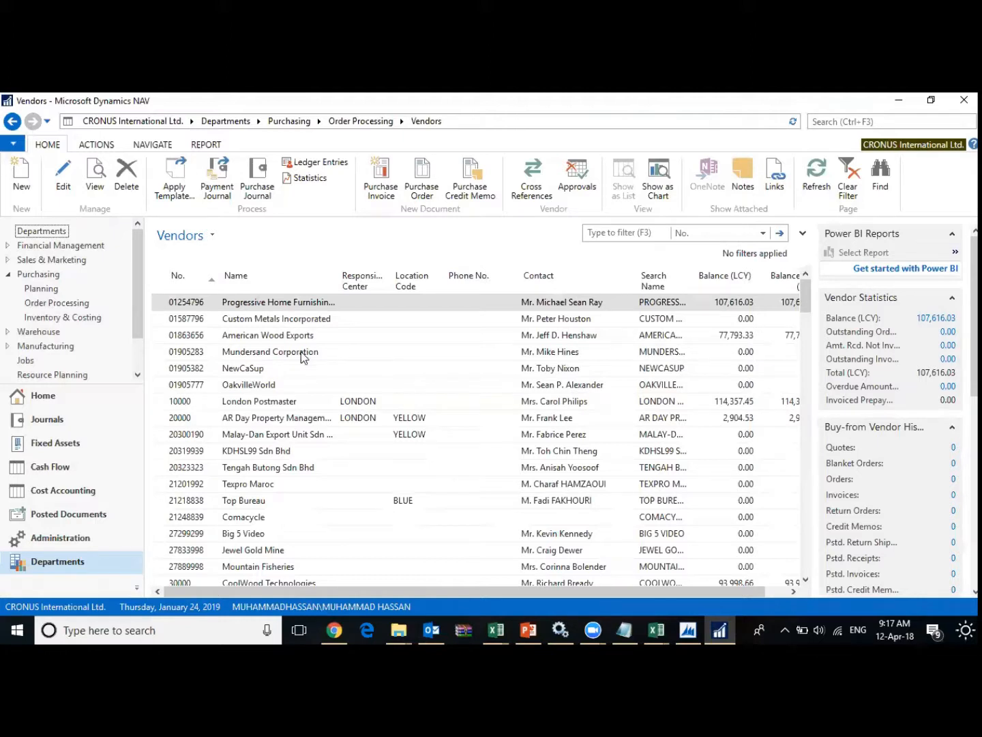
- Create a new vendor card, dismiss the template selection without applying one, and show the additional General fields
left_click(267, 398)
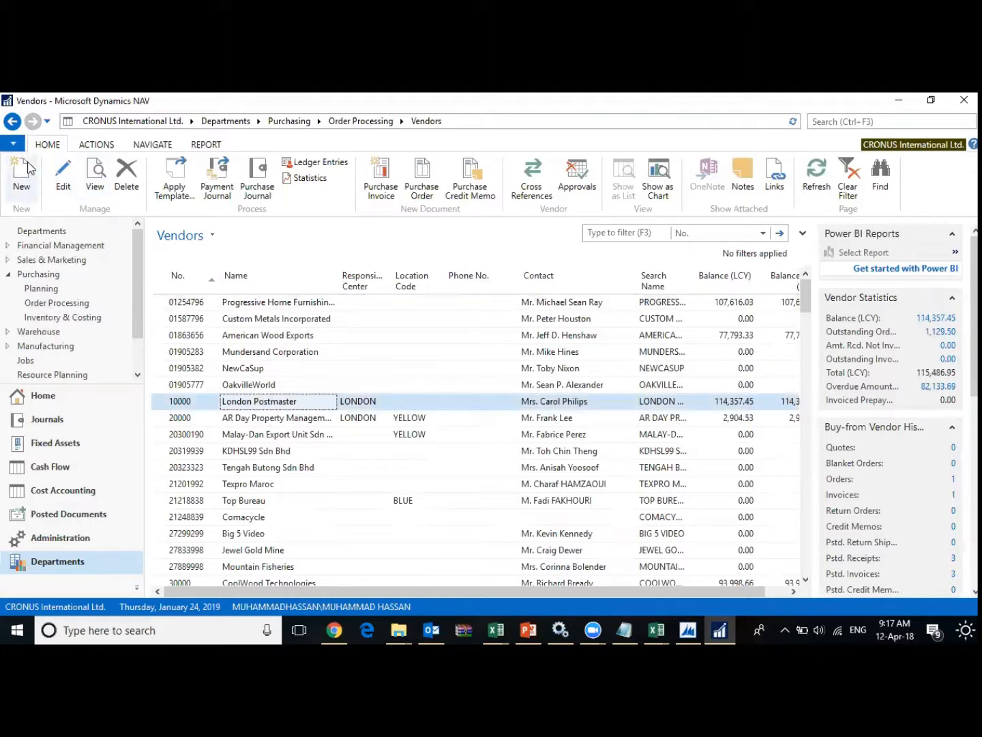
left_click(27, 169)
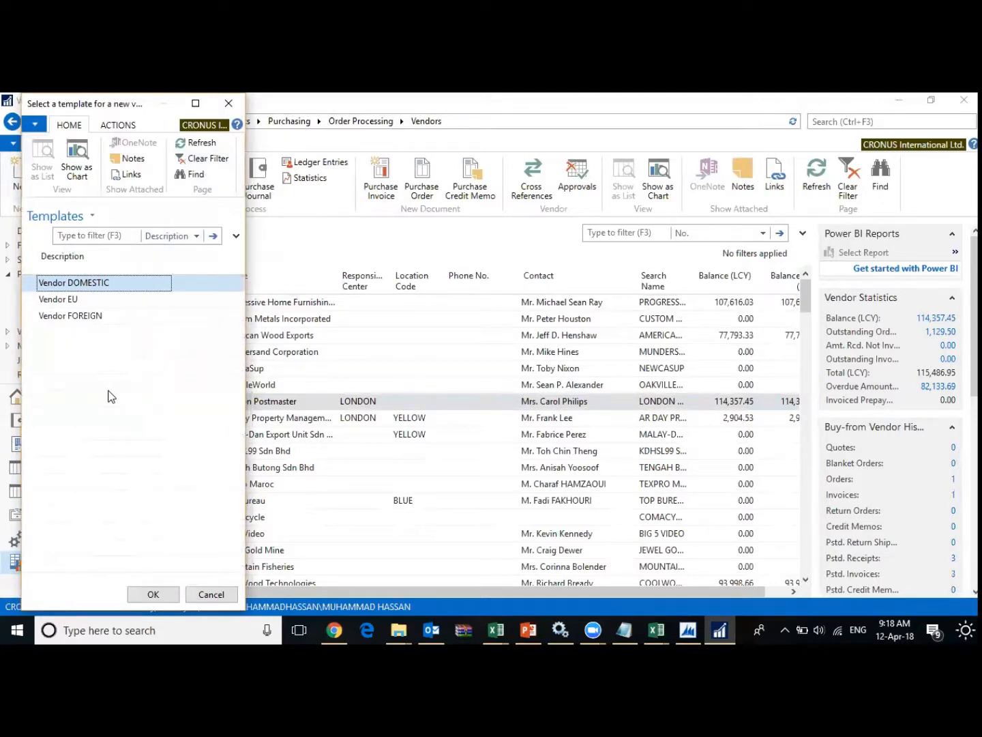
left_click(100, 316)
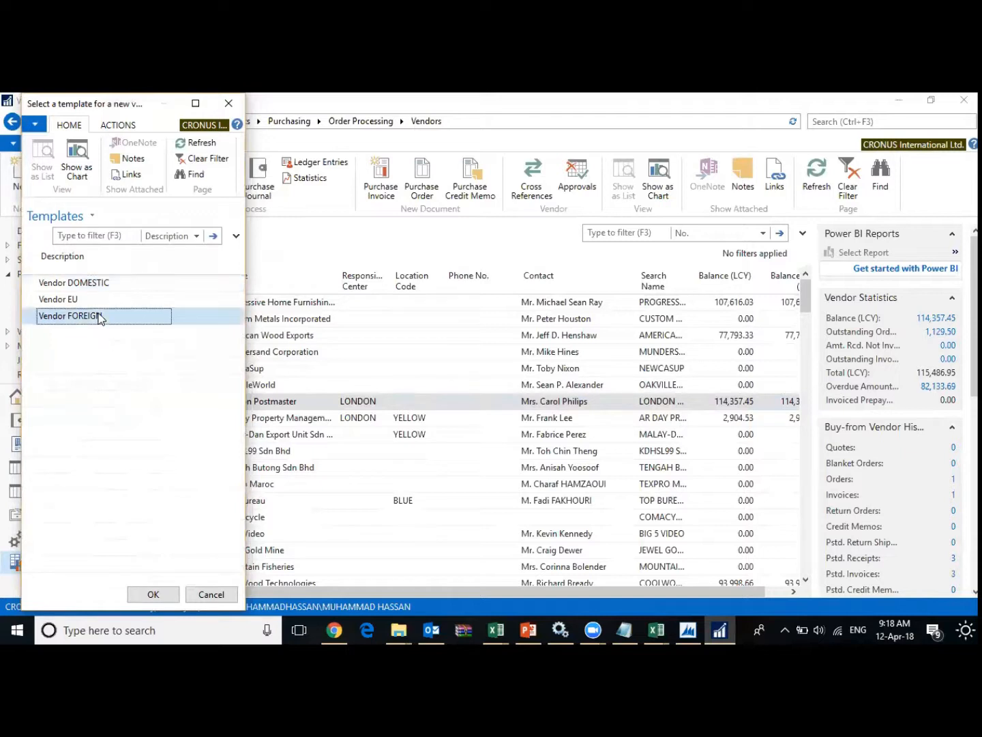
left_click(101, 292)
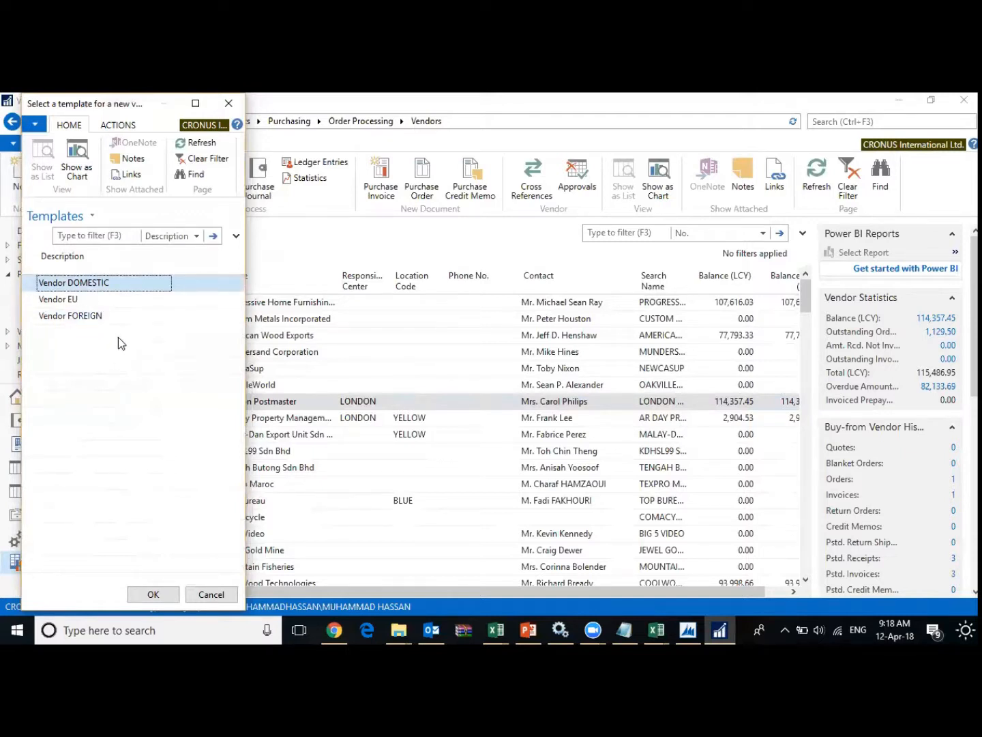
left_click(74, 299)
left_click(83, 315)
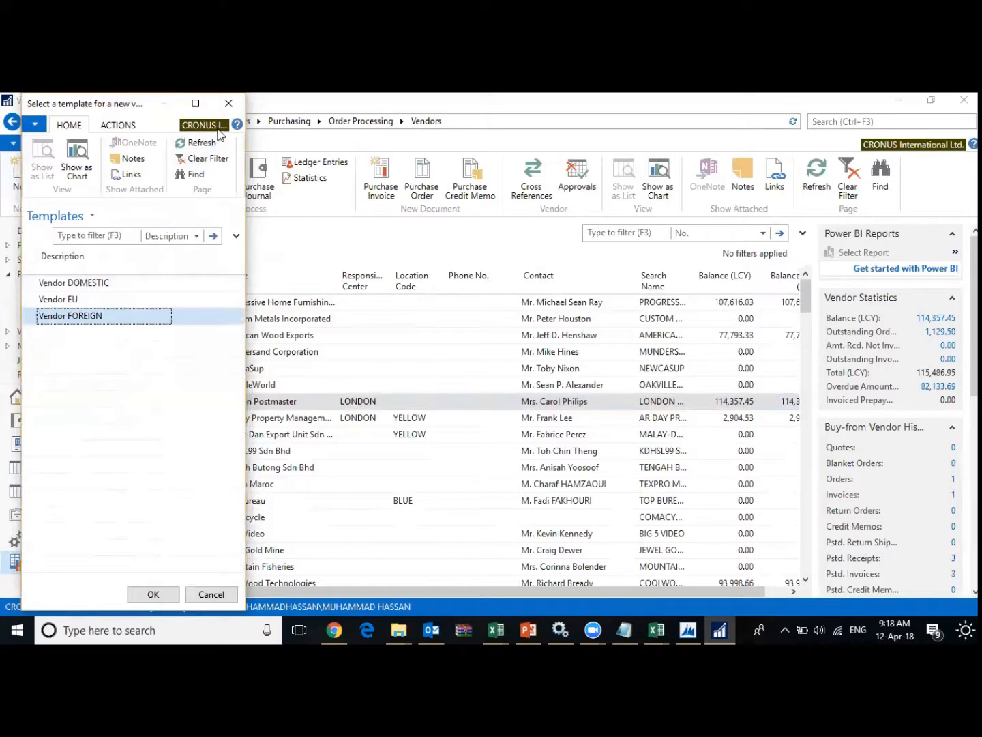
left_click(228, 103)
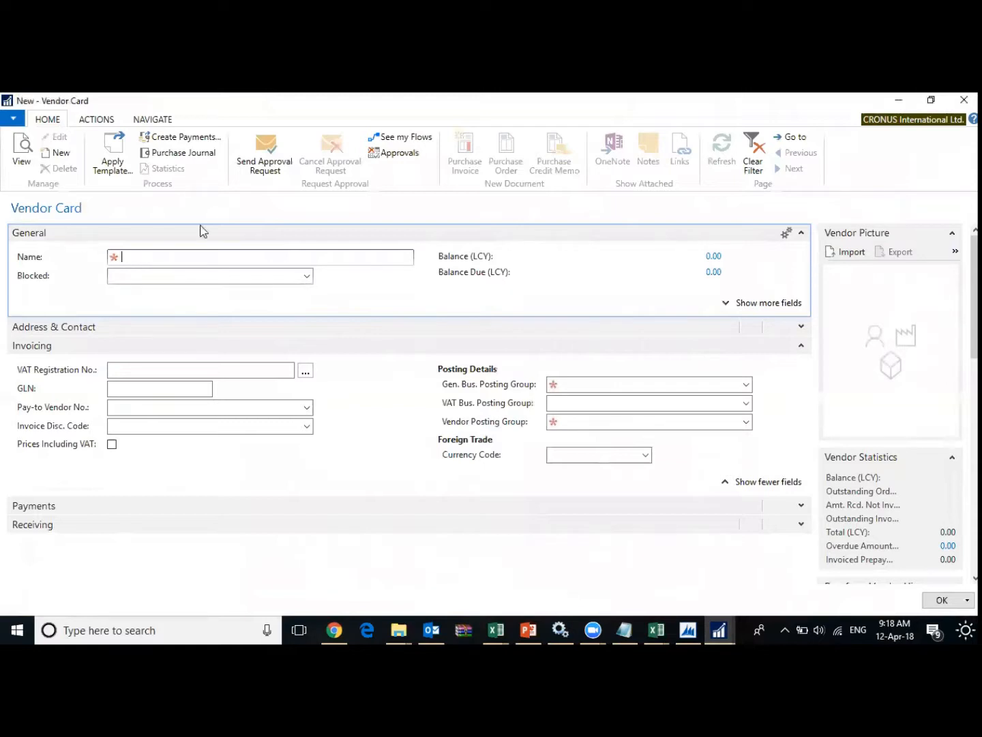
left_click(777, 306)
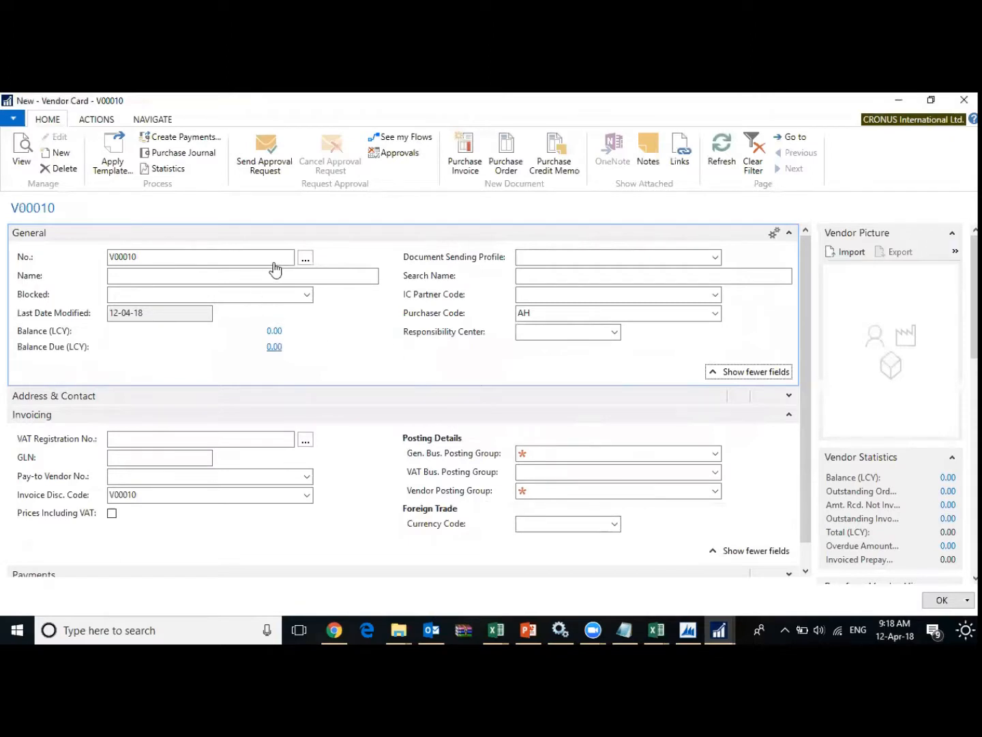
- Customize the vendor card's General FastTab so the No. field has Promoted importance, and return to the vendor list
left_click(22, 122)
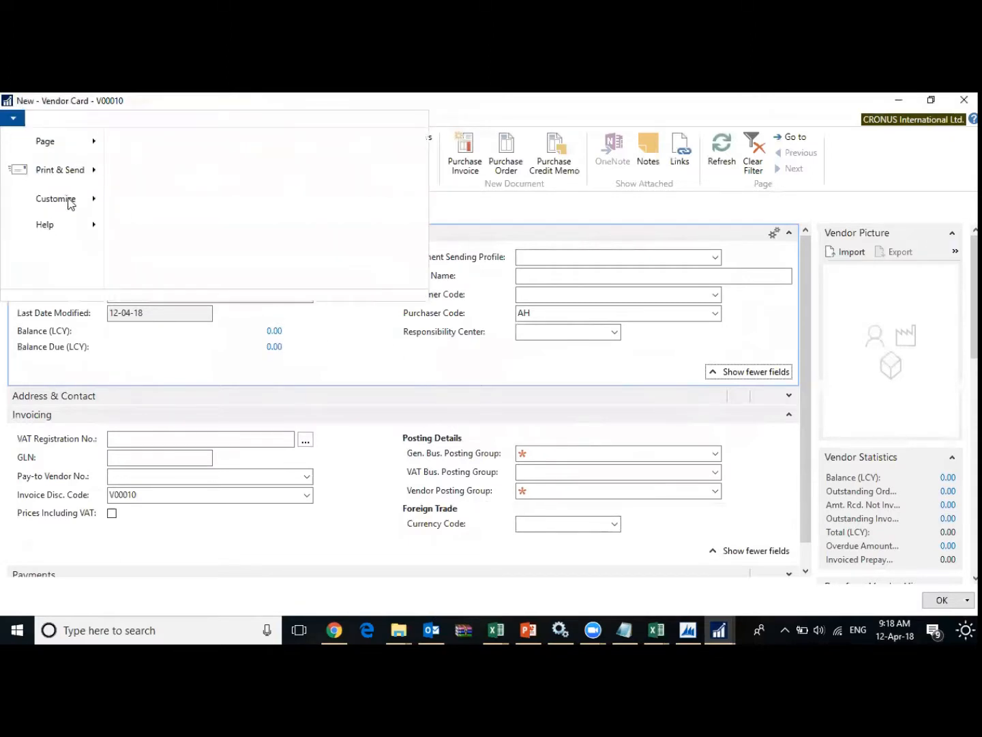
left_click(209, 228)
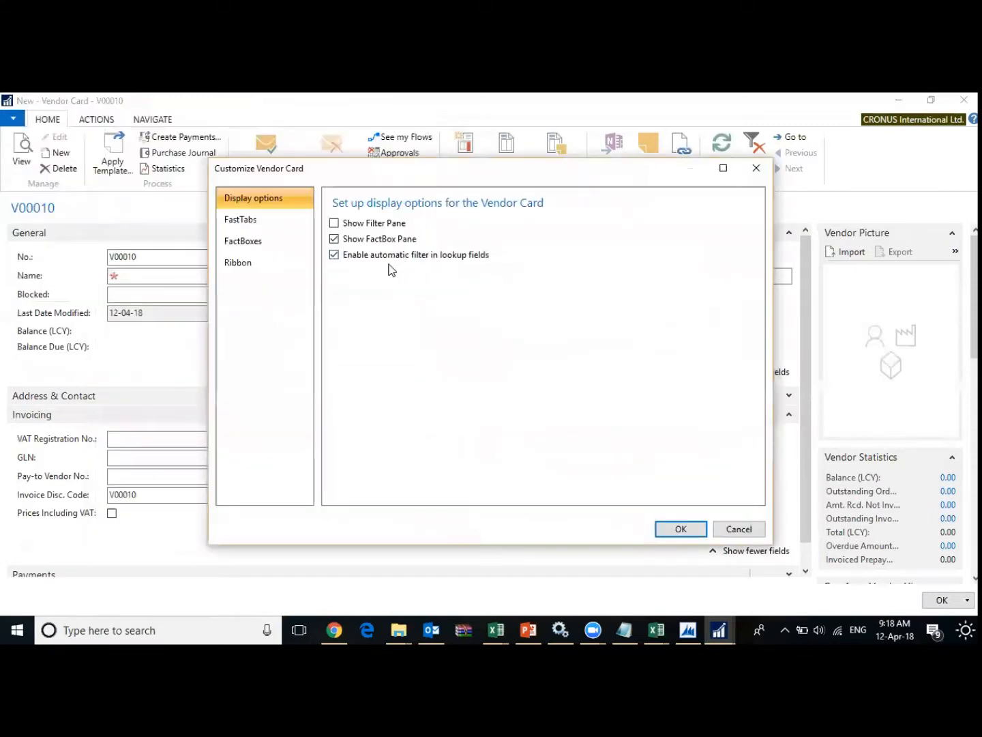
left_click(252, 223)
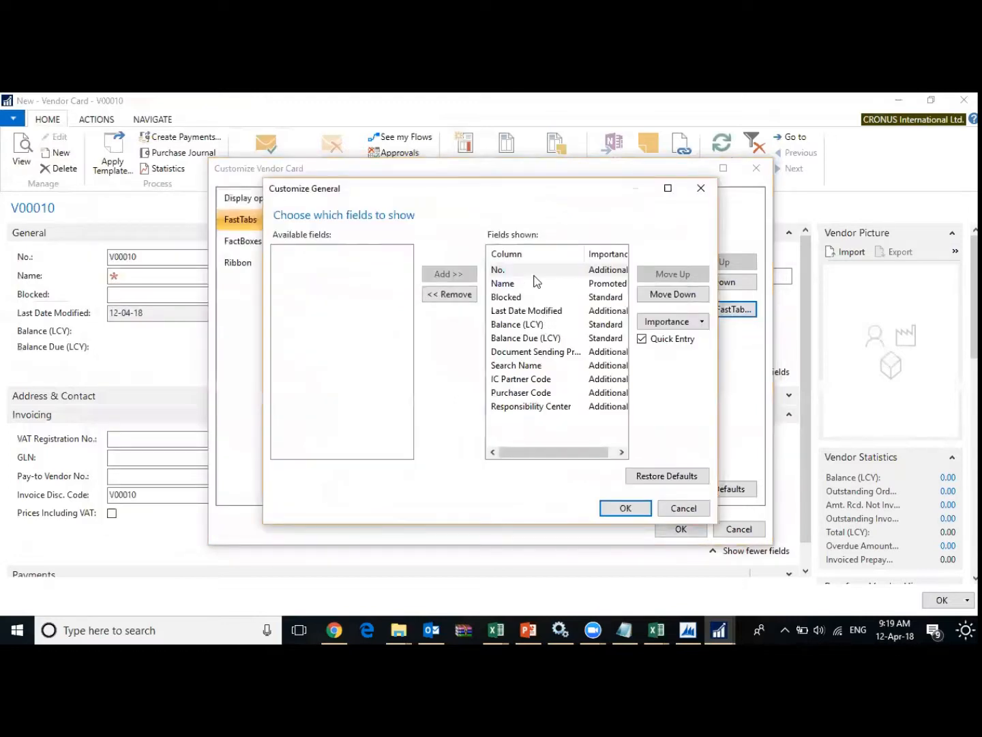
left_click(535, 272)
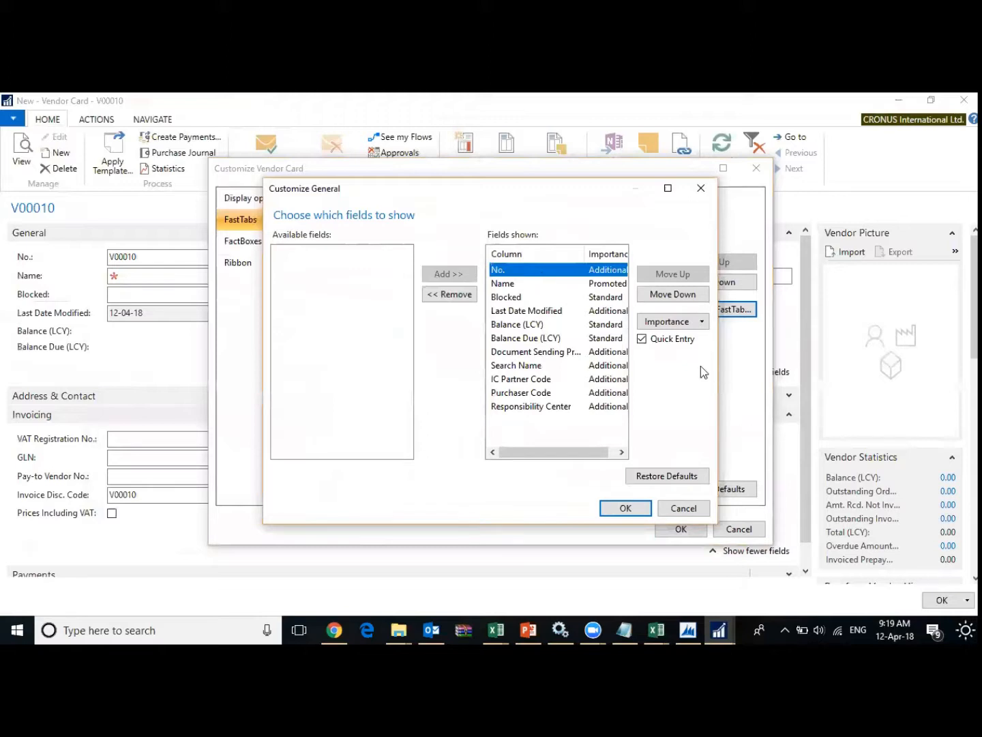
left_click(692, 329)
left_click(708, 322)
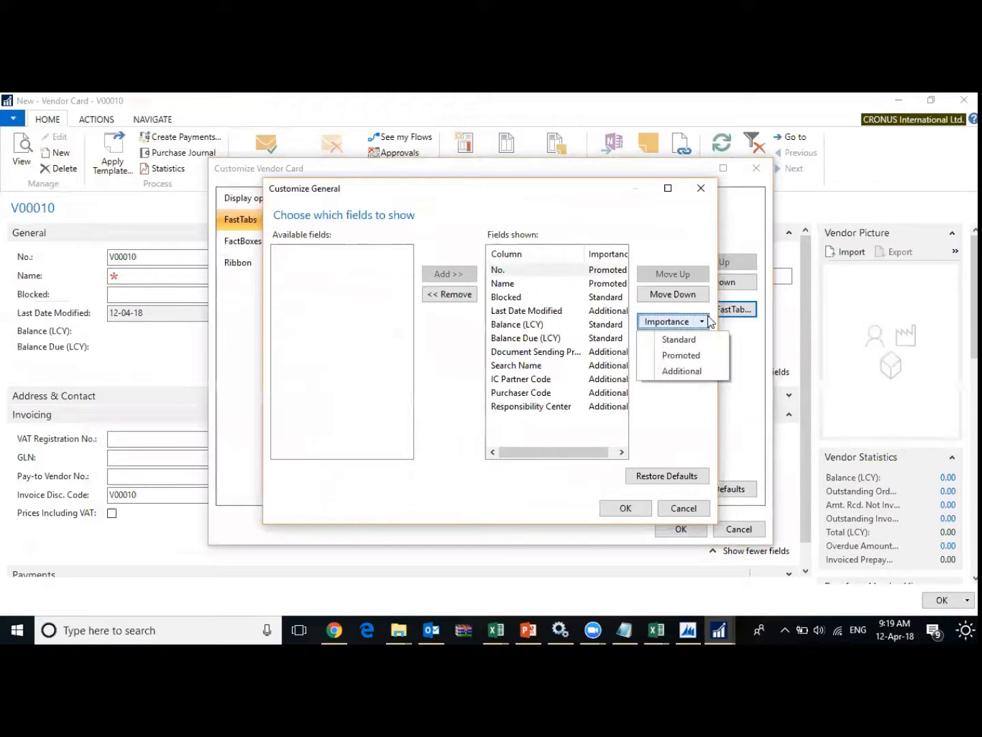
left_click(682, 355)
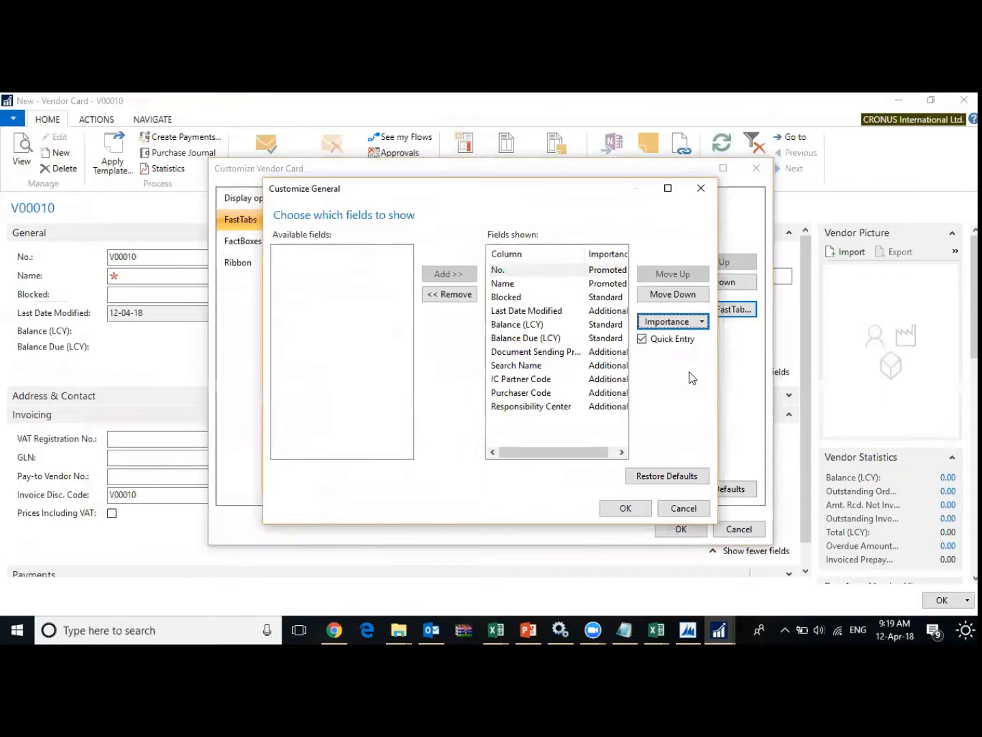
left_click(643, 514)
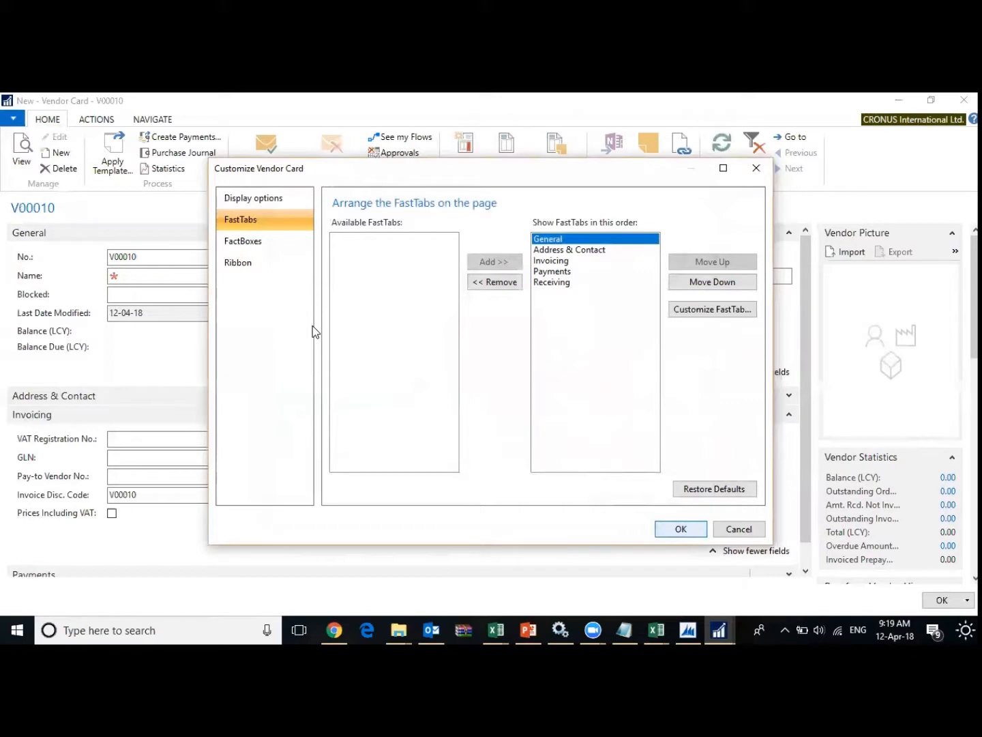
key("Escape")
key("Escape")
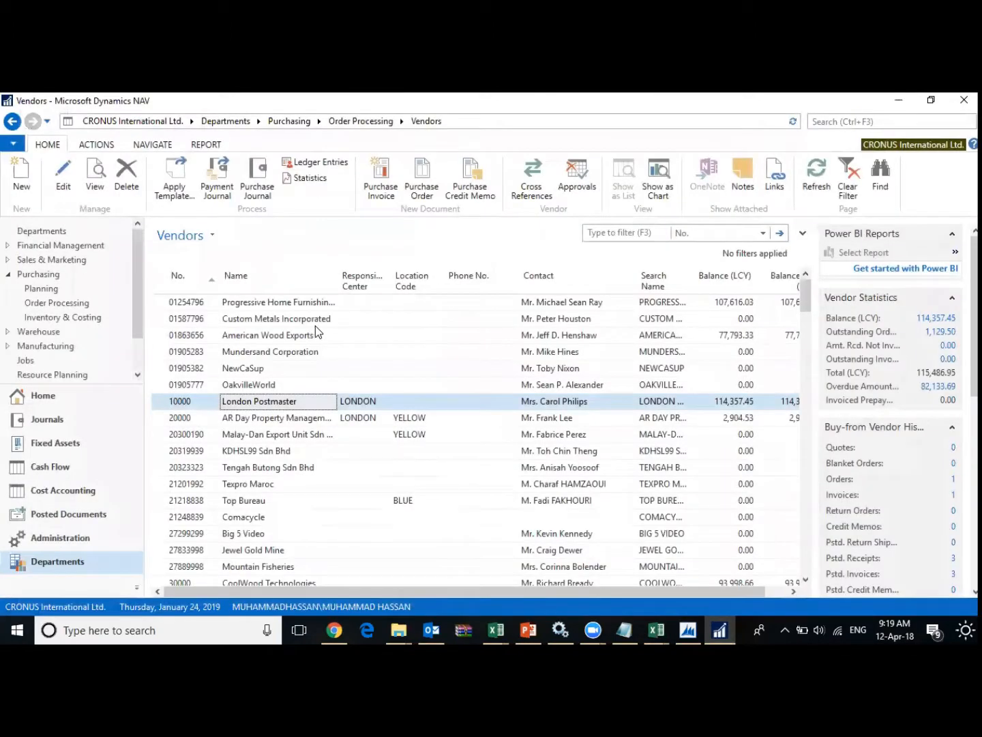
- Reopen the new unnamed vendor's card for editing and show fewer fields in the General section
key("ctrl+n")
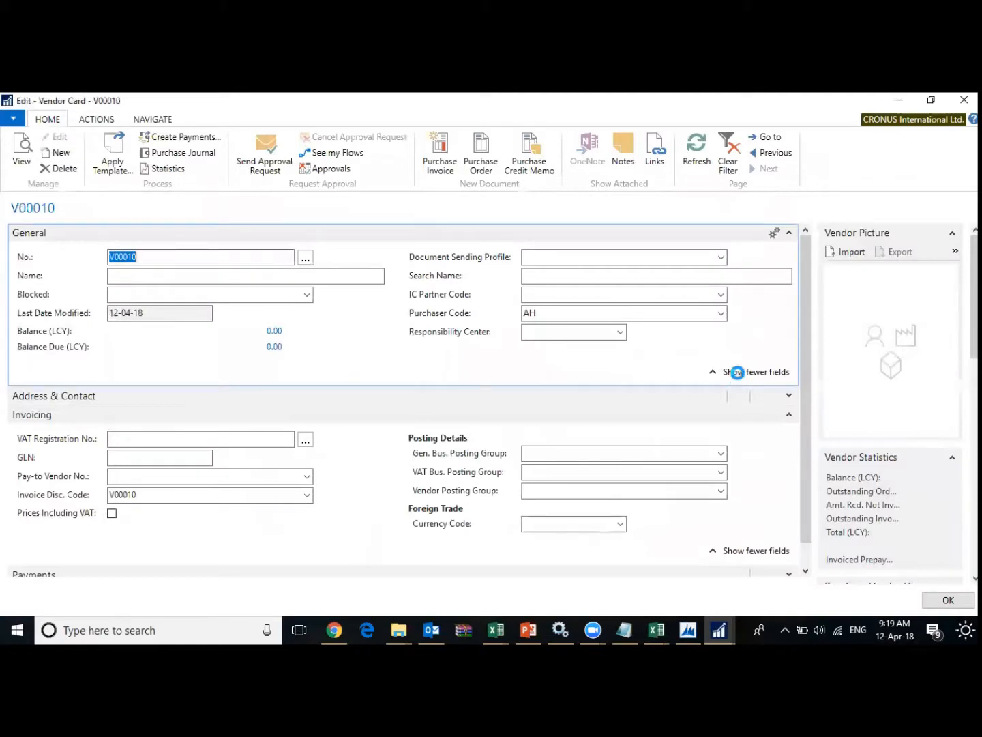
left_click(738, 373)
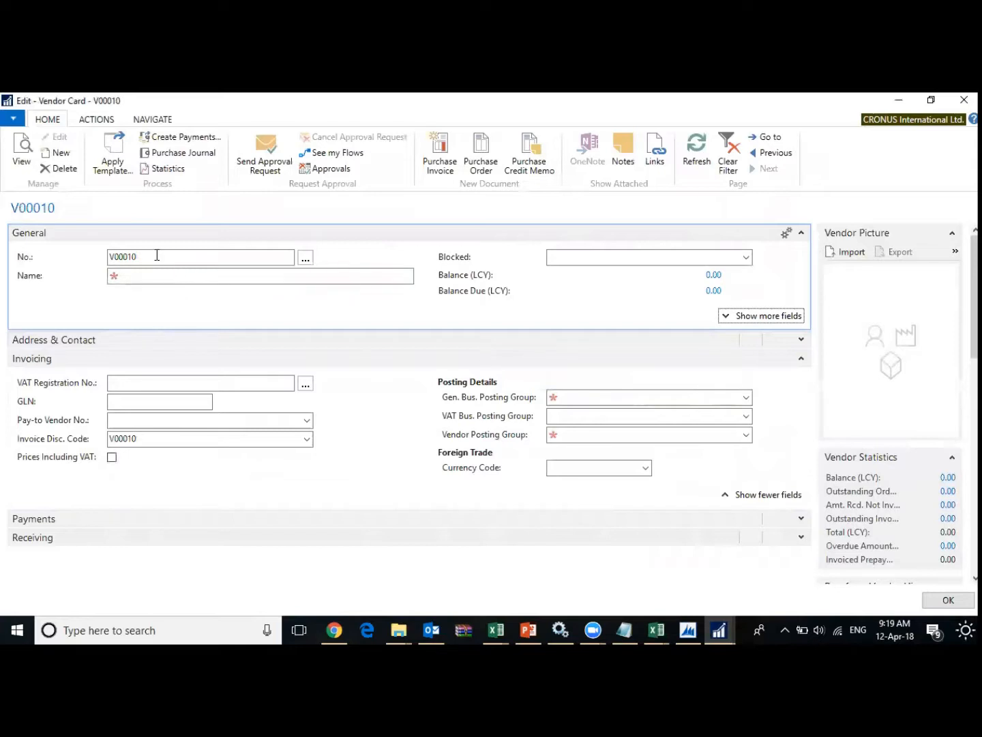
left_click(306, 260)
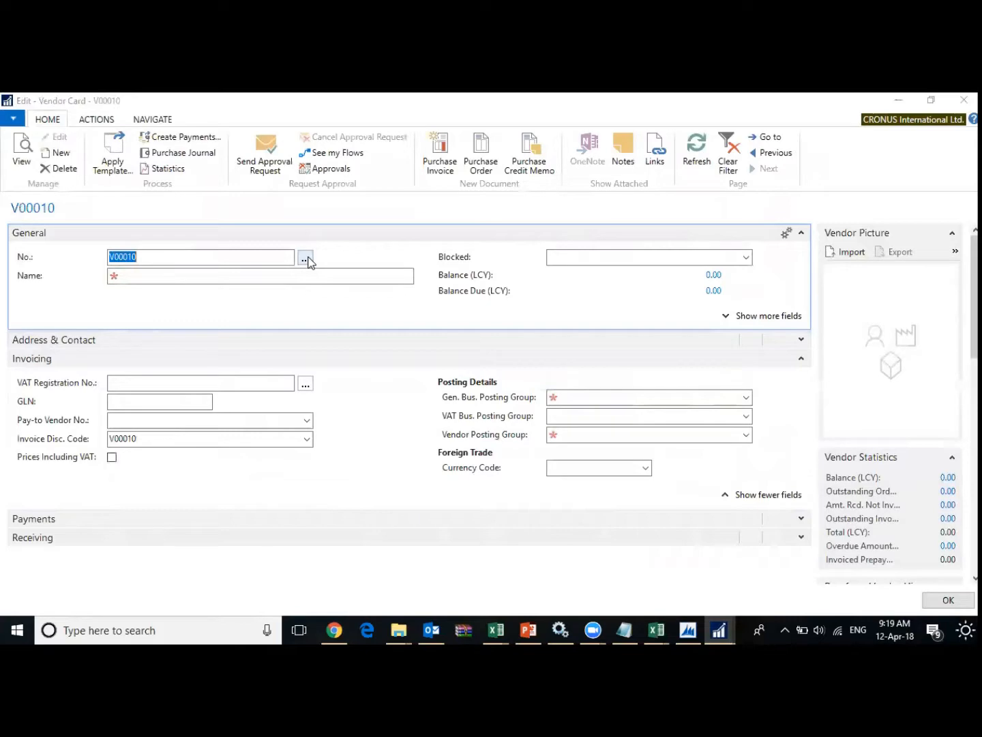
double_click(306, 286)
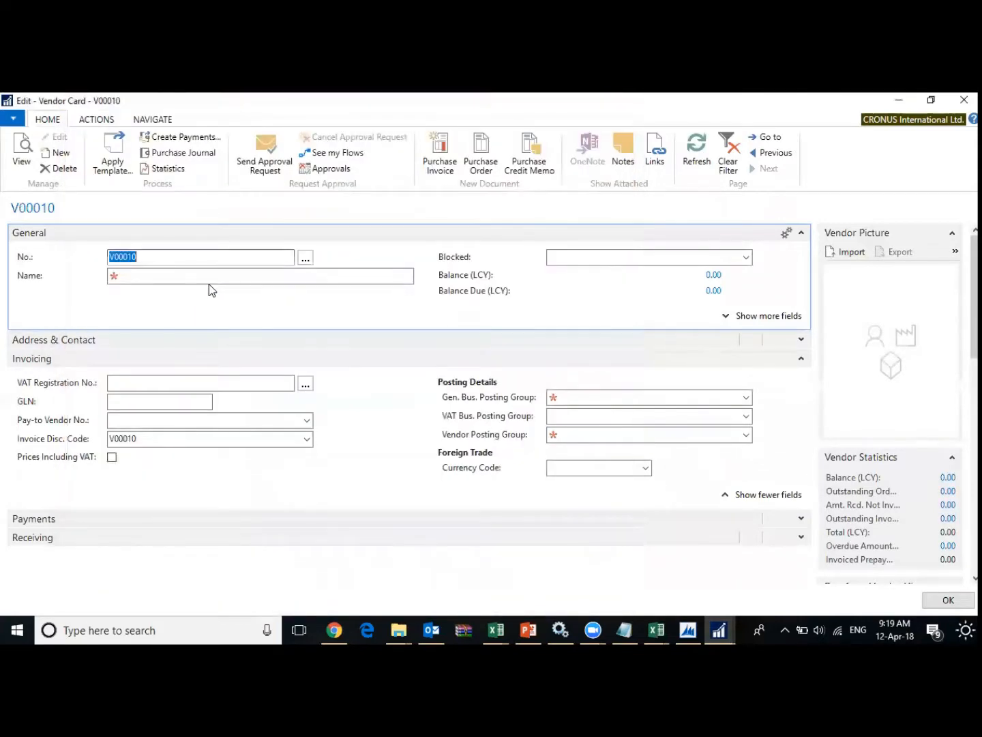
- Name the vendor Xyz Vendor and review the Blocked options without choosing one
left_click(208, 278)
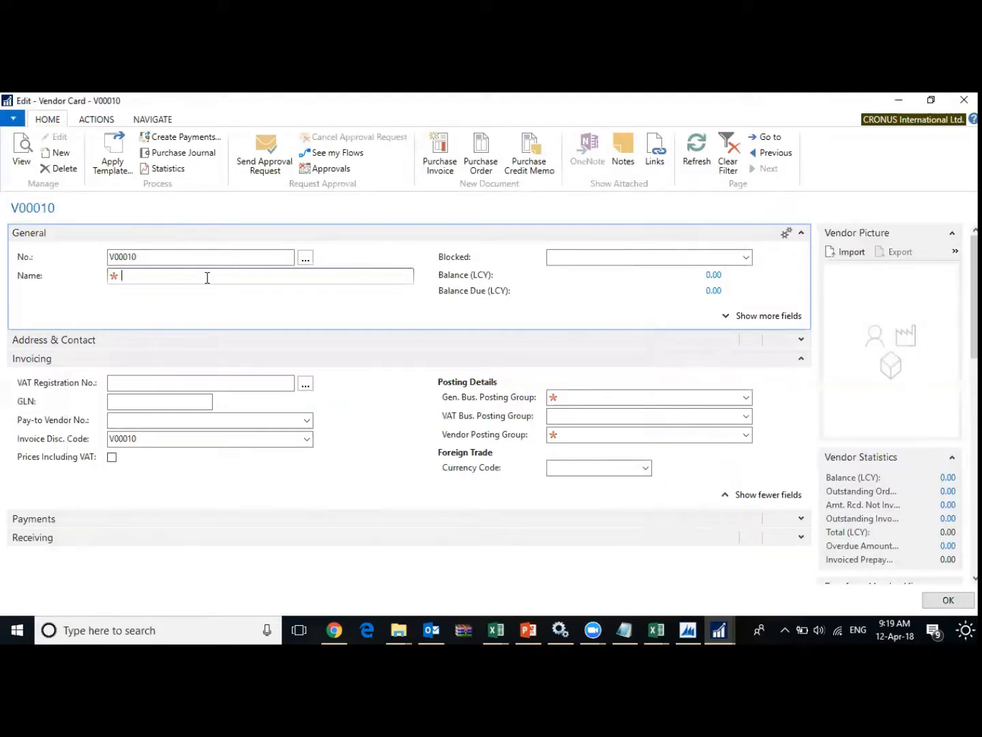
type("I")
key("BackSpace")
type("Z")
type("yz")
key("BackSpace")
key("BackSpace")
key("BackSpace")
type("Xyz Vendor")
key("Tab")
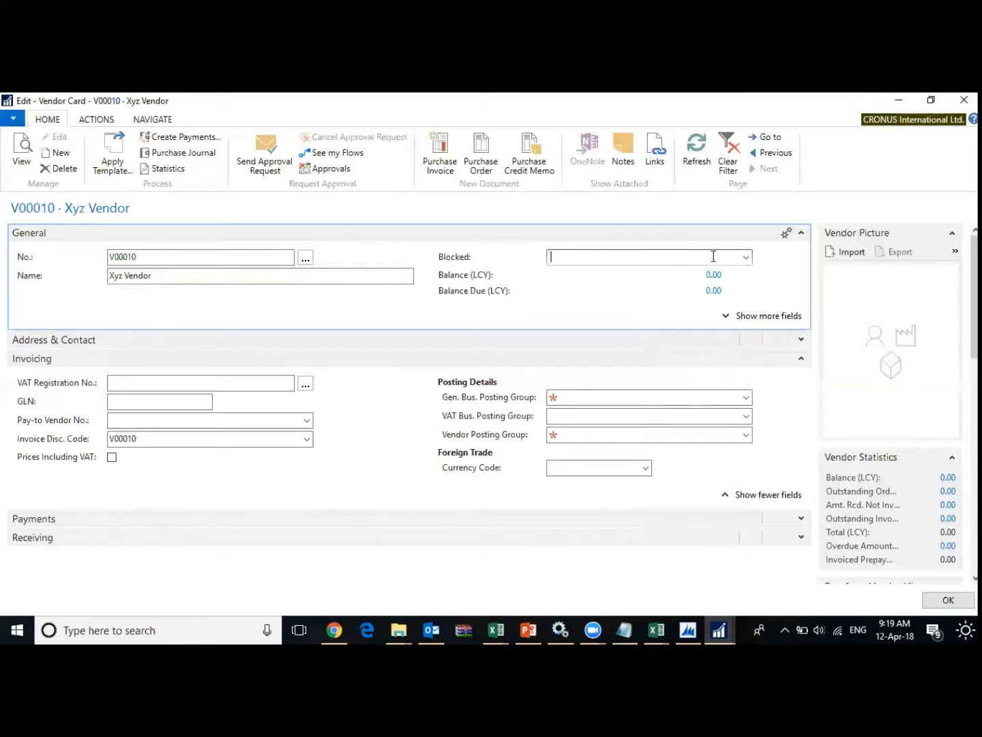
left_click(745, 257)
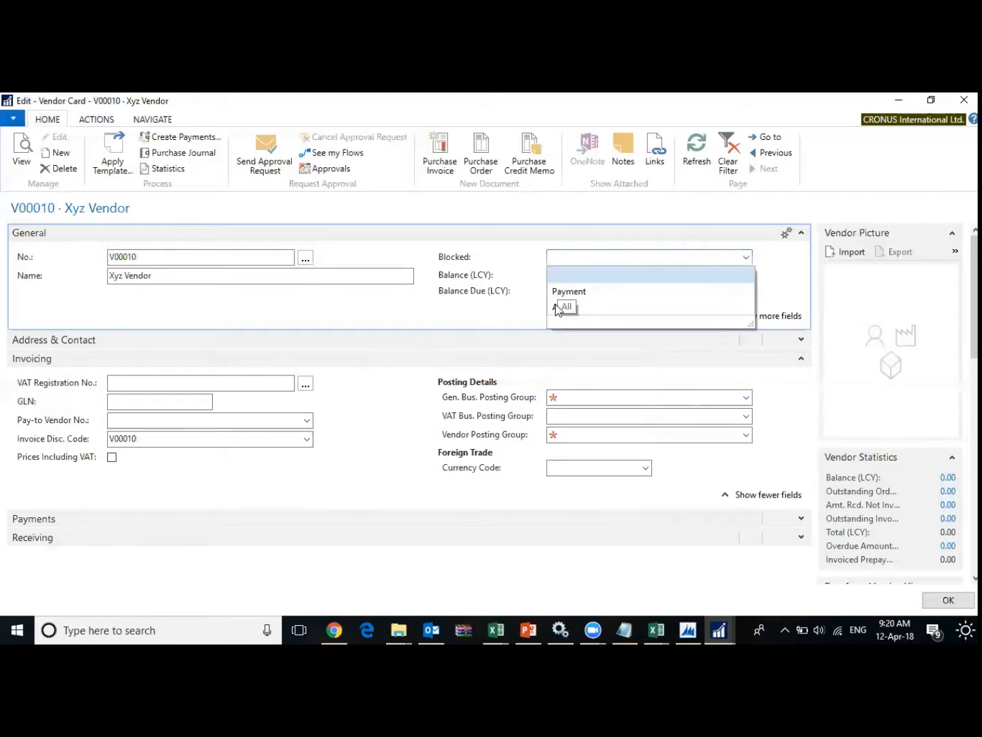
left_click(475, 286)
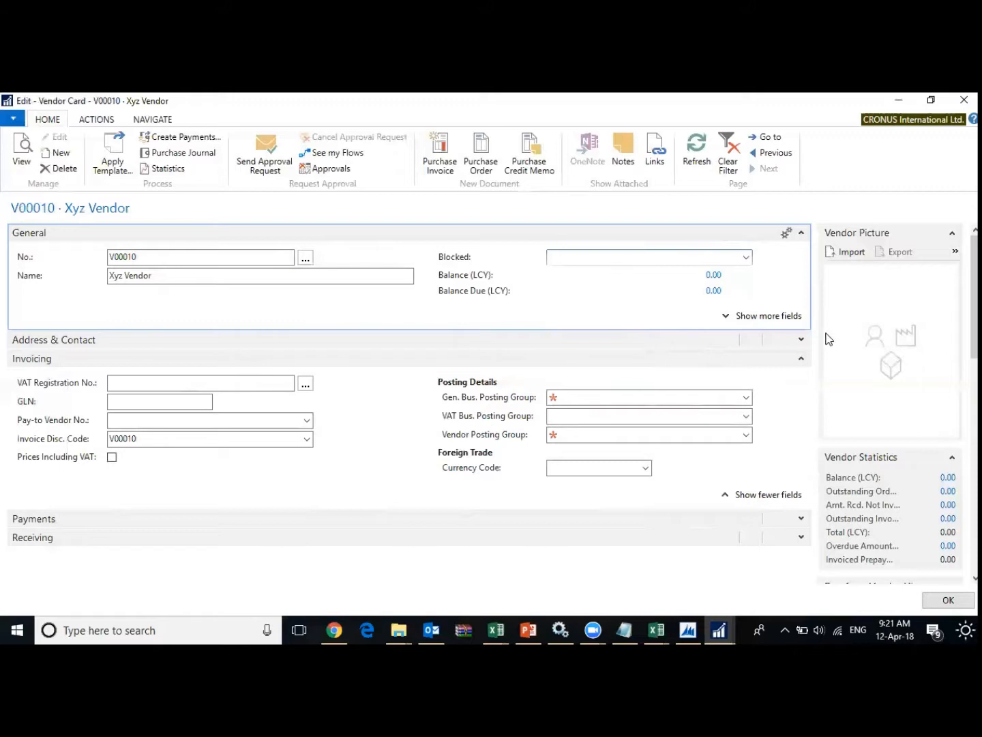
- Expand the Address & Contact section and create a Company contact named ABC from the Primary Contact Code lookup
left_click(801, 343)
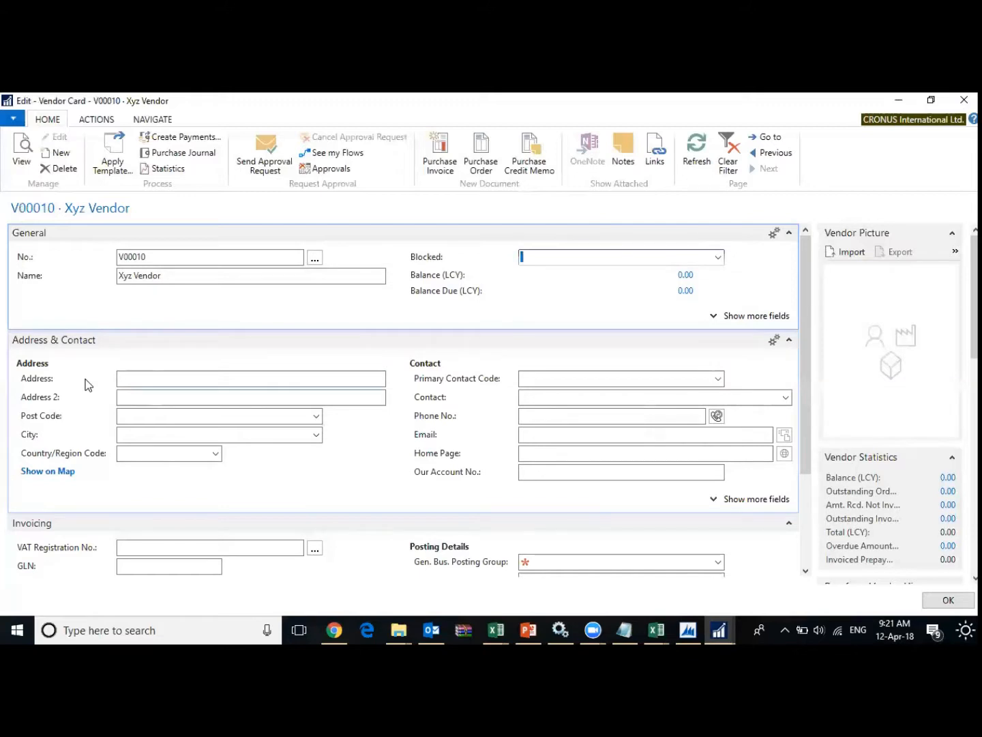
mouse_move(88, 385)
left_click(716, 380)
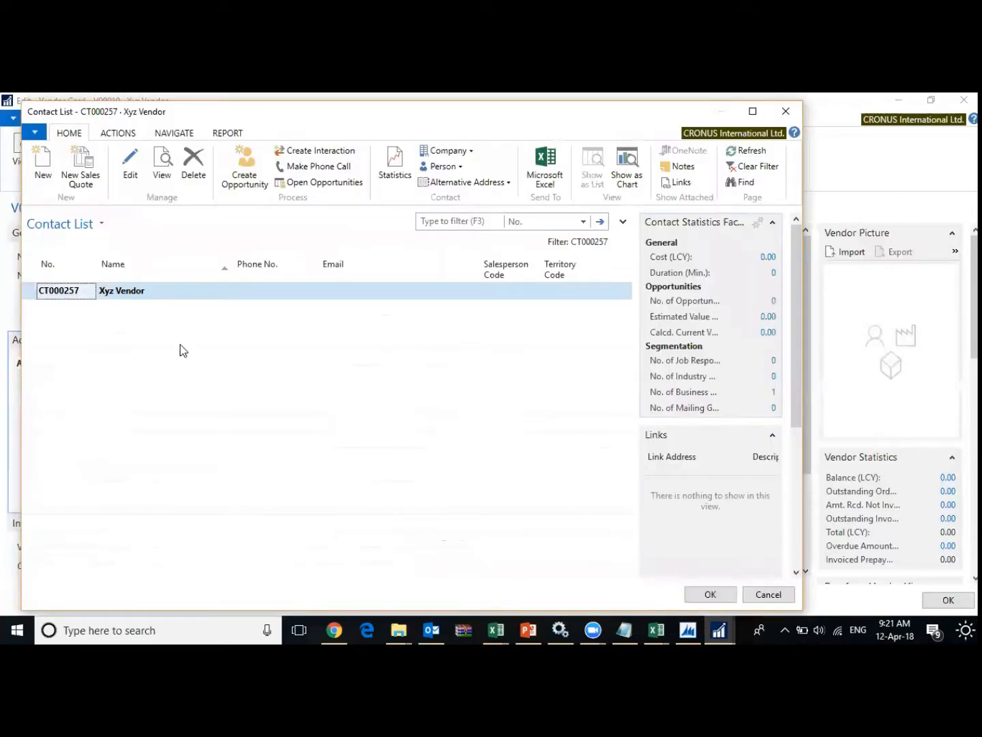
left_click(42, 164)
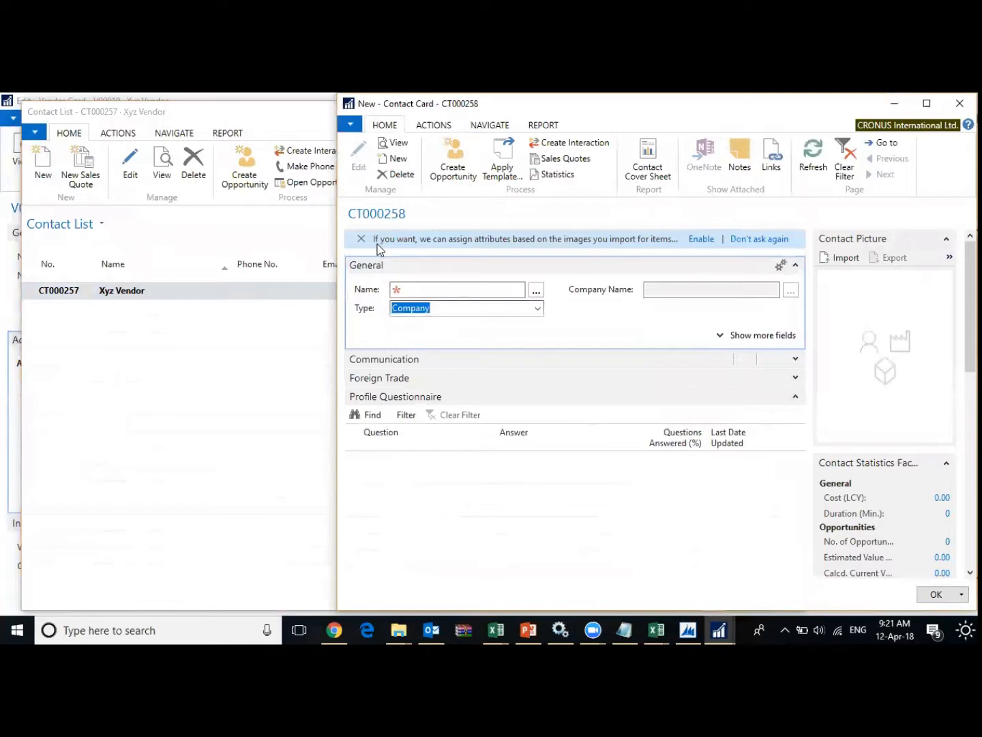
left_click(469, 290)
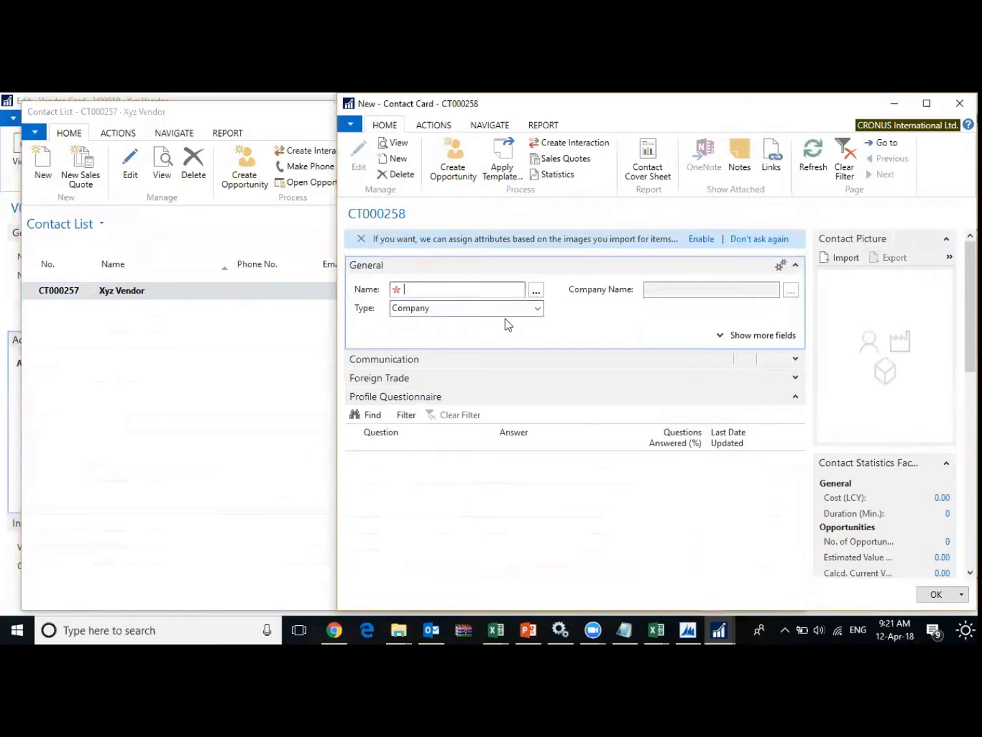
type("ABC")
key("Tab")
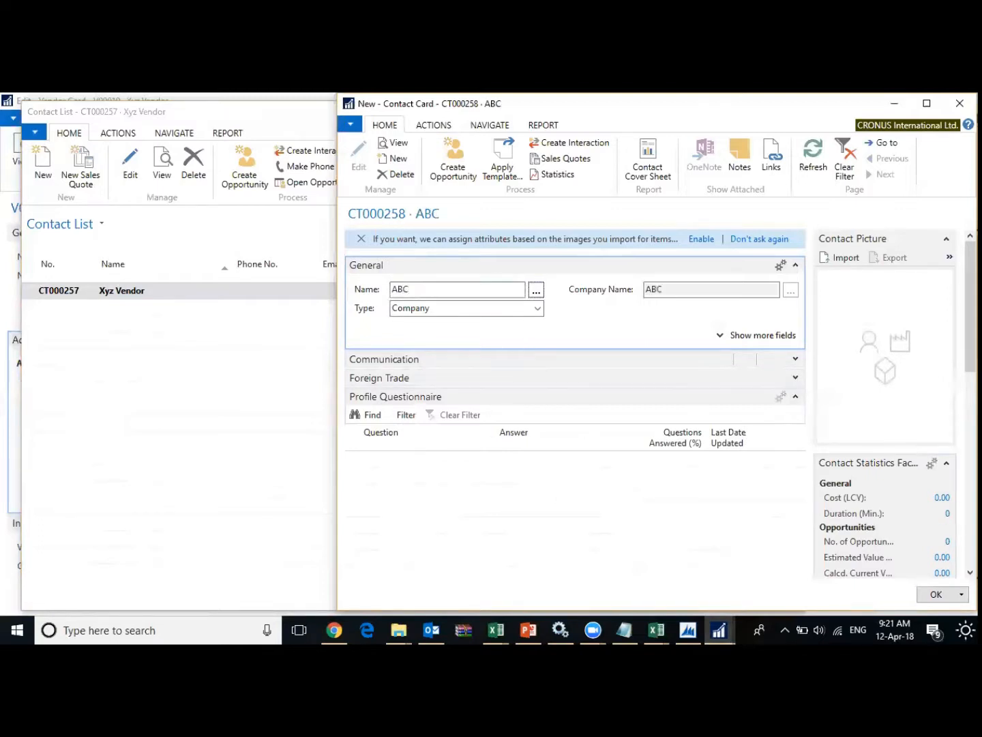
left_click(936, 594)
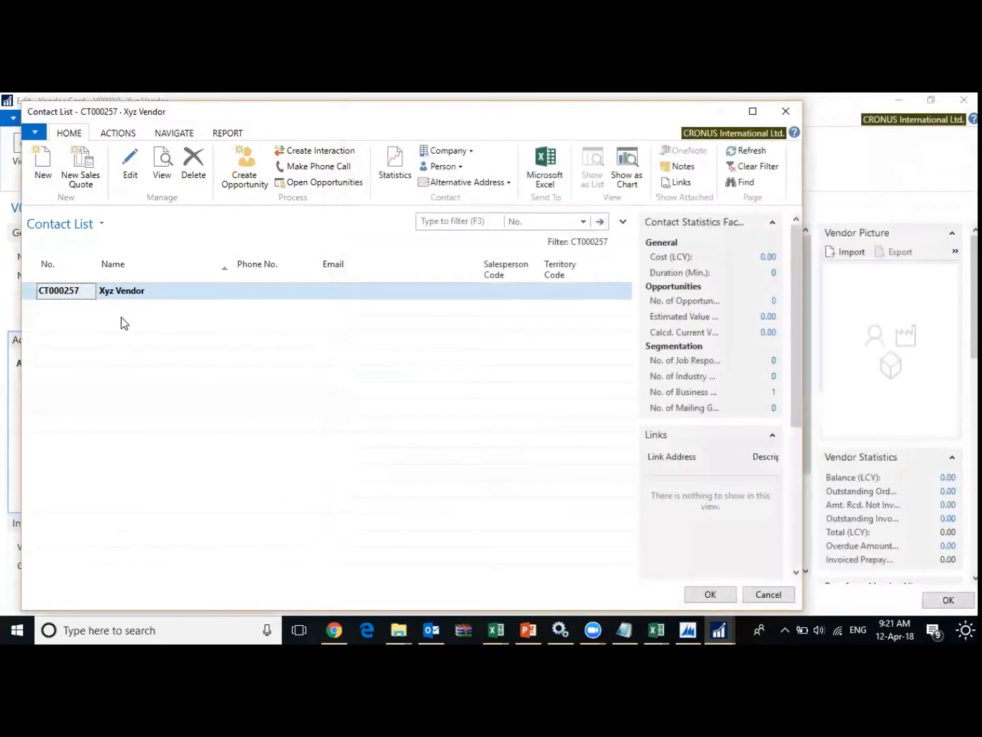
- Create a new contact named ABC from the contact list filtered to Xyz Vendor
left_click(101, 290)
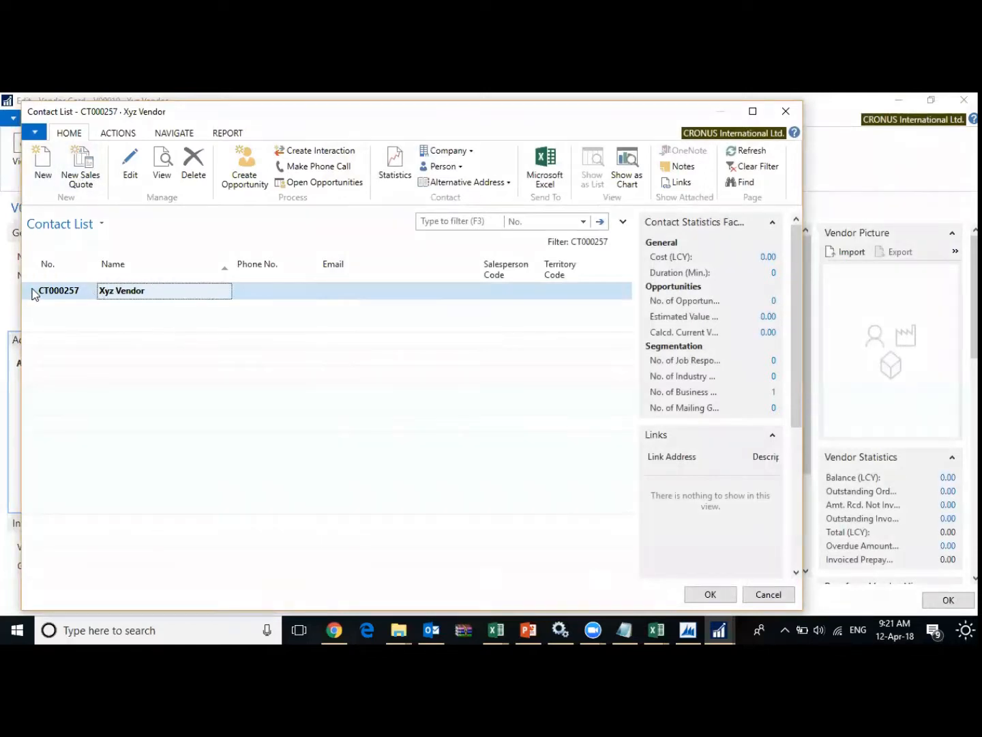
left_click(43, 165)
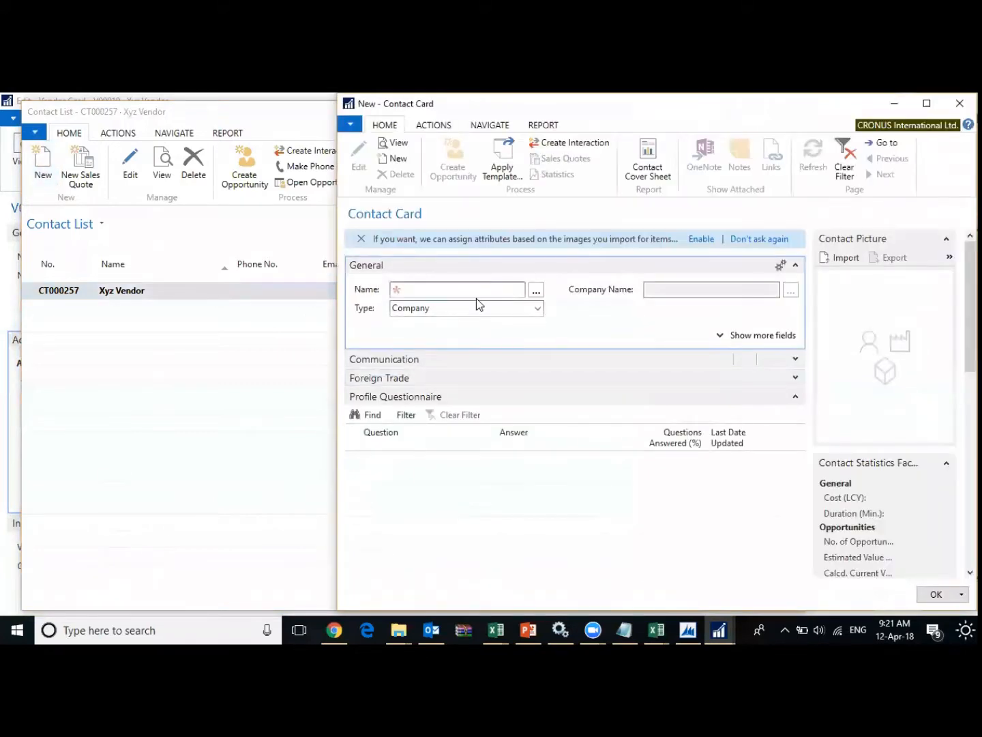
type("ABC")
key("Tab")
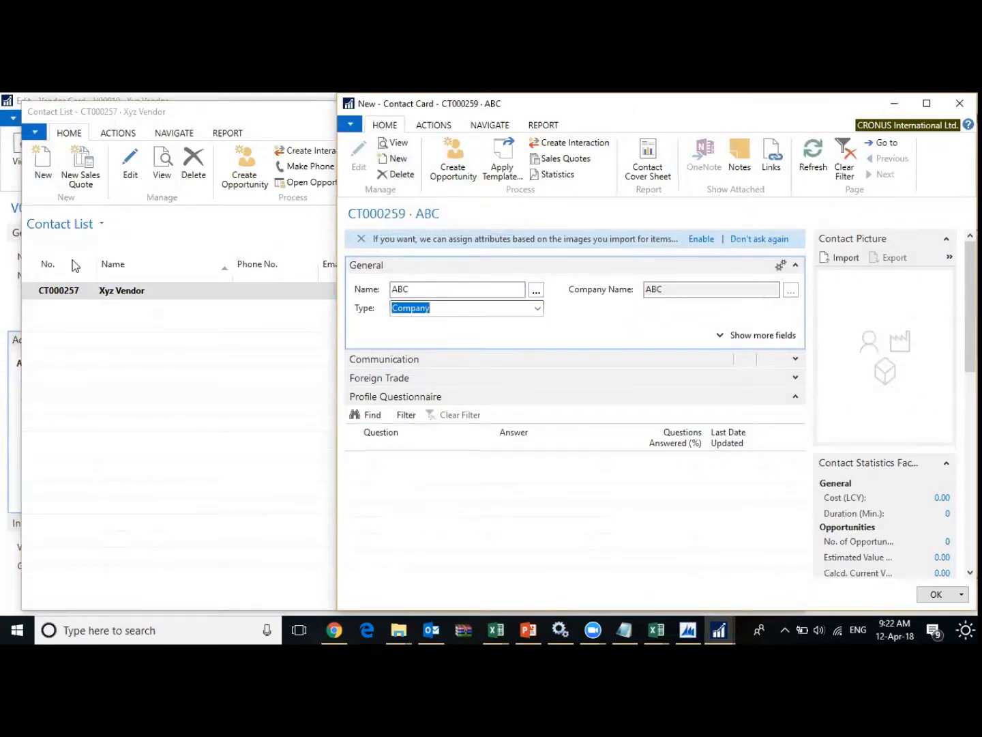
- Show more fields in the contact card's General section and set the Type to Person
left_click(804, 361)
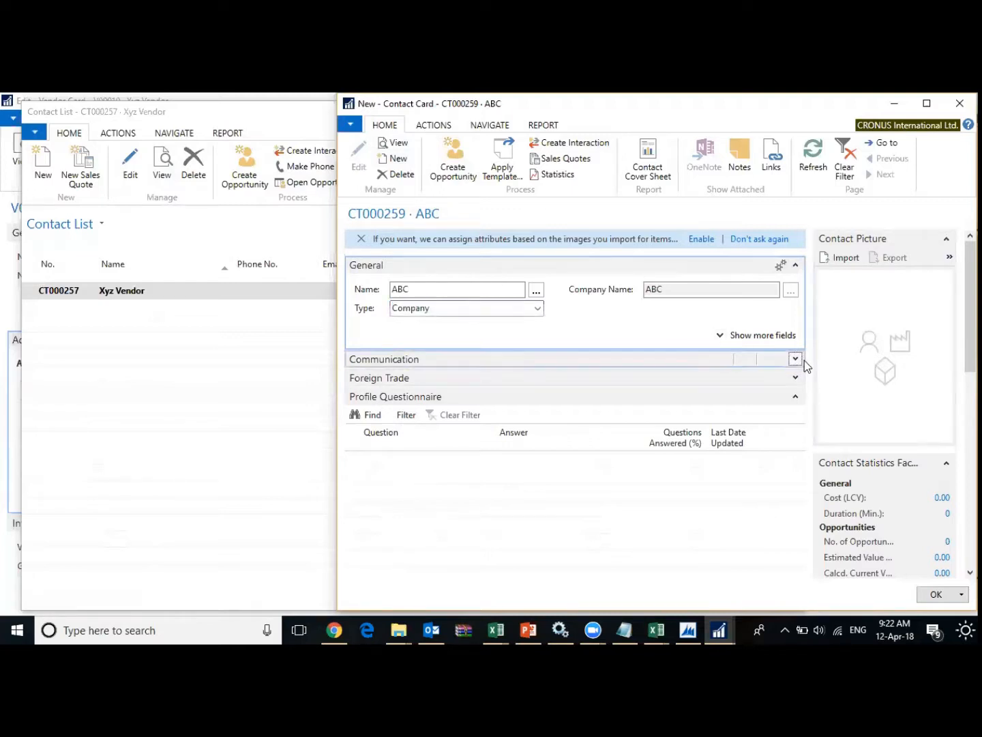
left_click(748, 346)
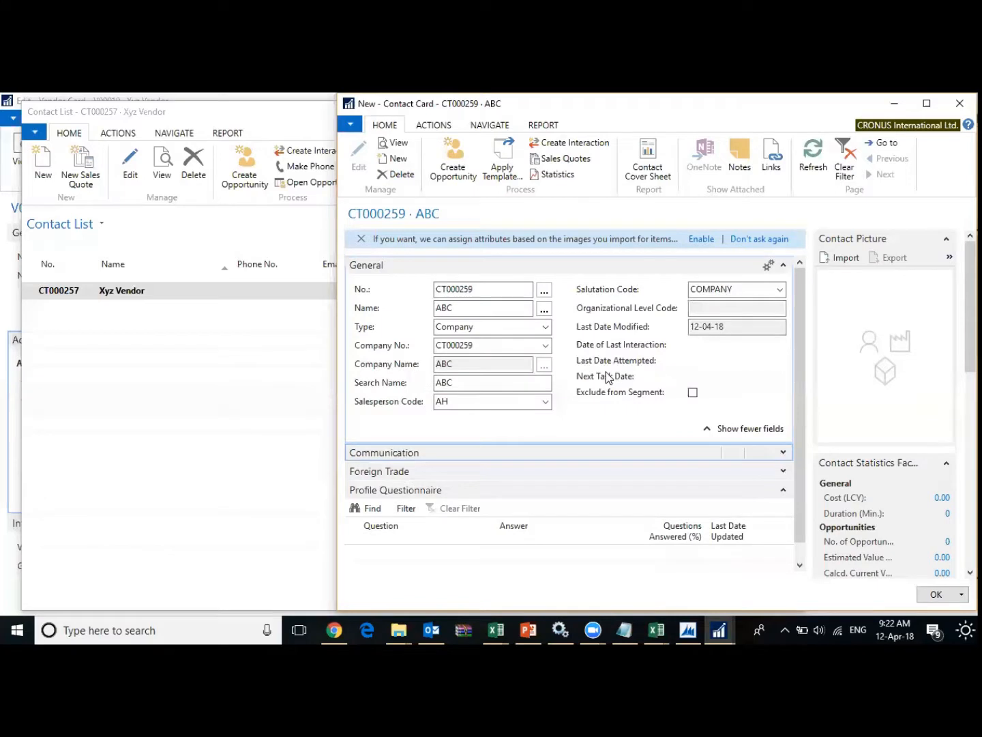
left_click(546, 327)
left_click(485, 361)
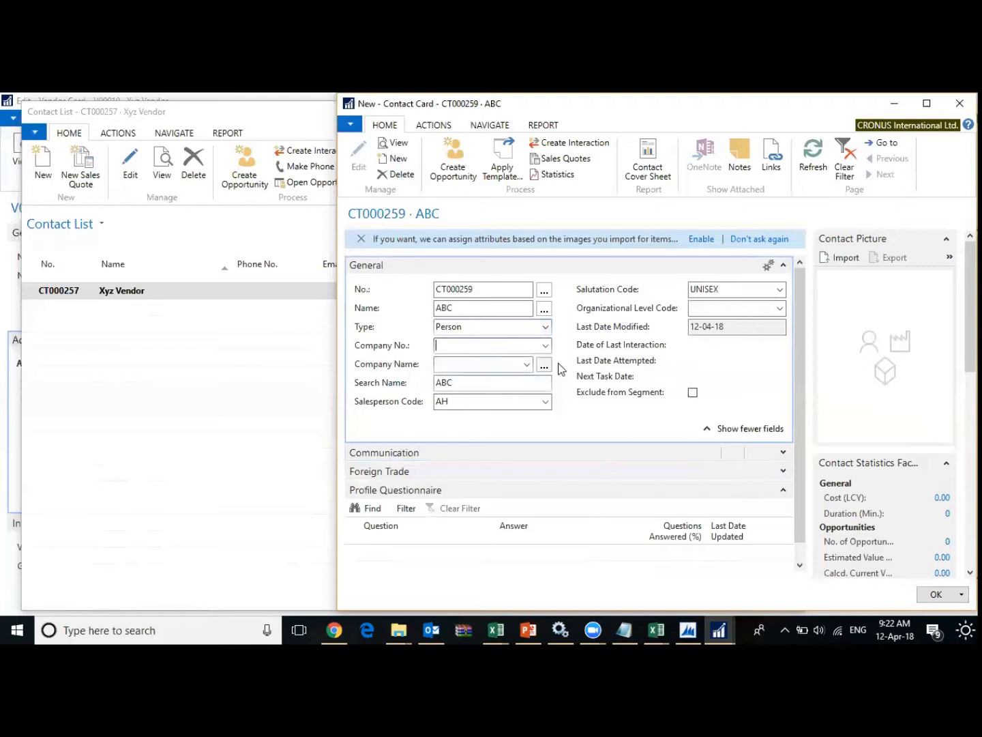
- Assign the contact to the Xyz Vendor company by filtering the Company No. lookup by name with "xyz"
left_click(545, 345)
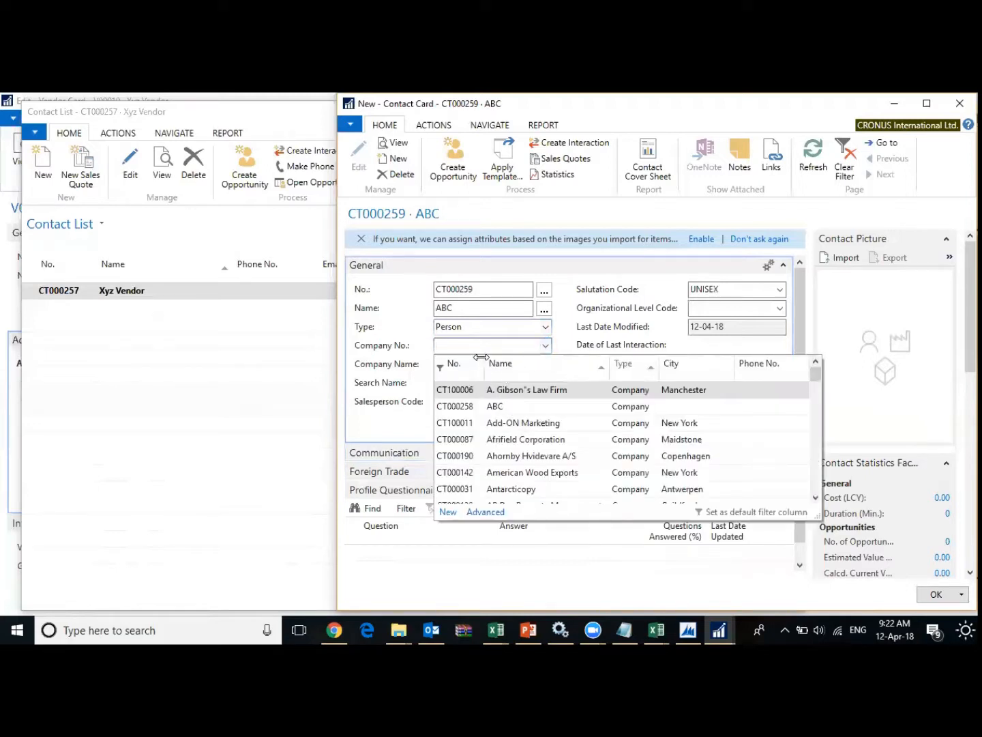
type("xy")
key("BackSpace")
key("BackSpace")
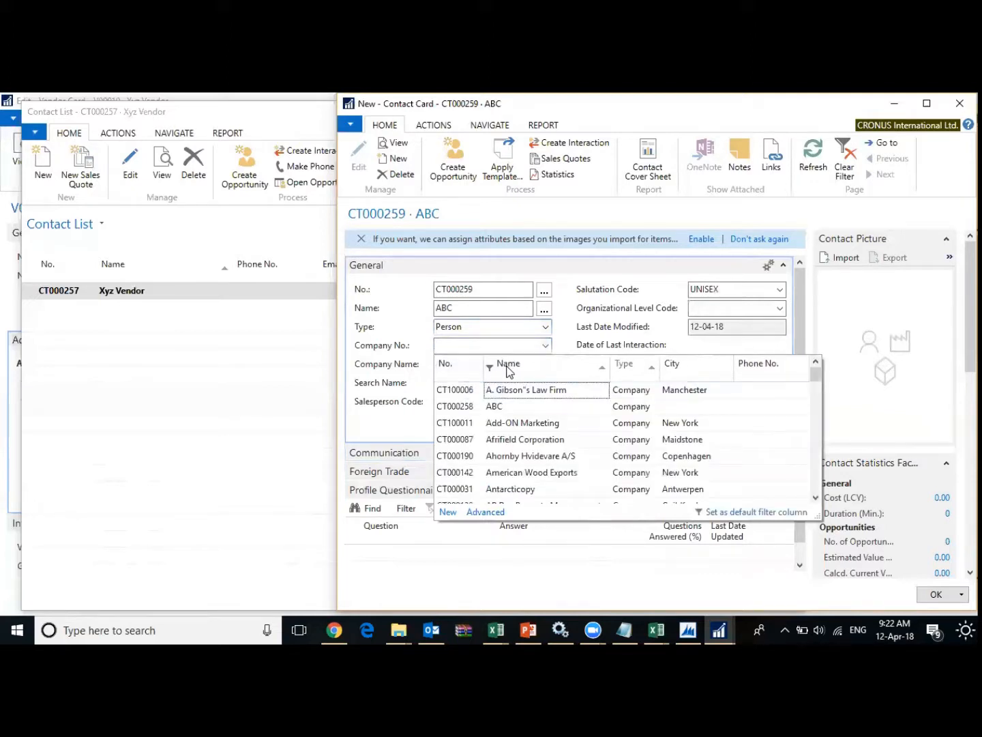
type("xyz")
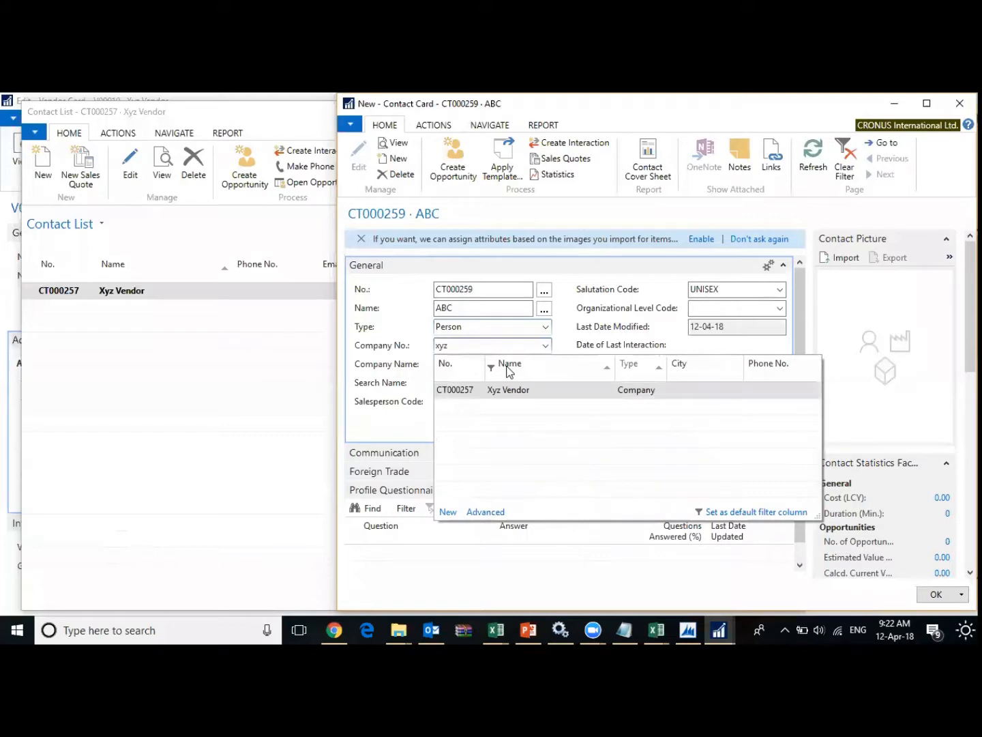
key("Return")
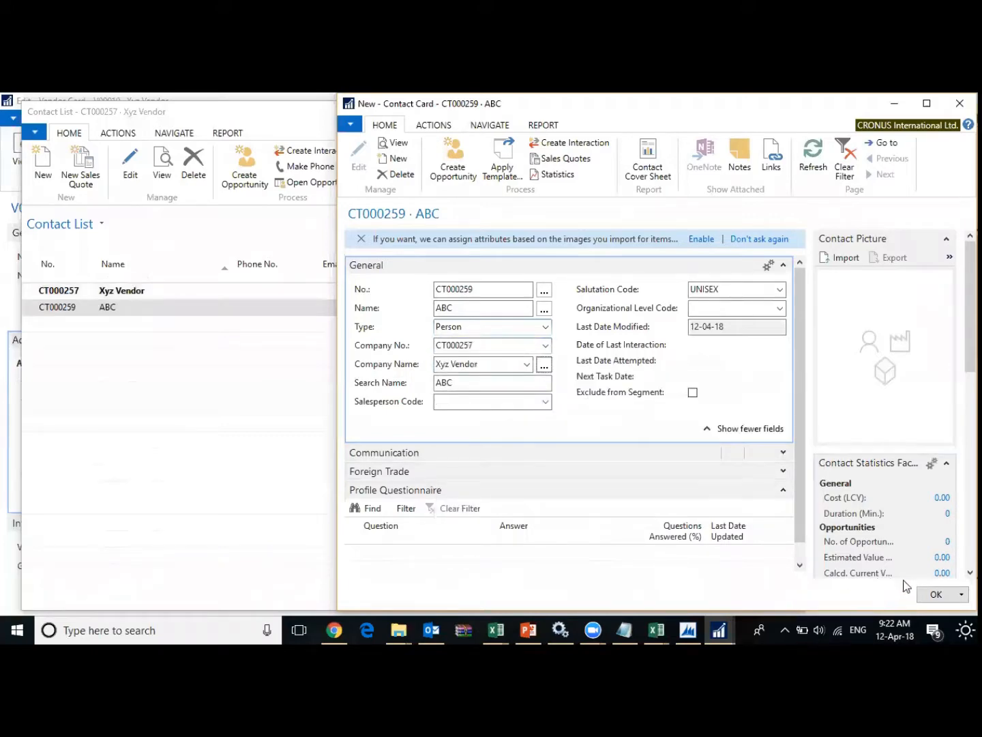
- Close the contact card and choose ABC as the vendor's primary contact
left_click(948, 599)
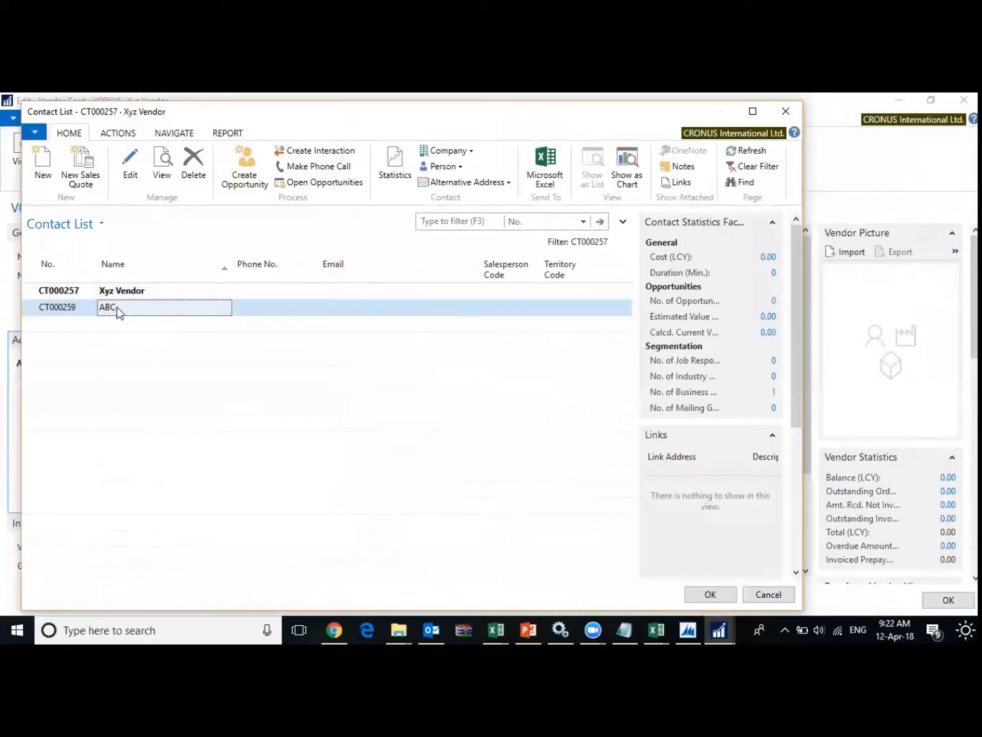
double_click(136, 313)
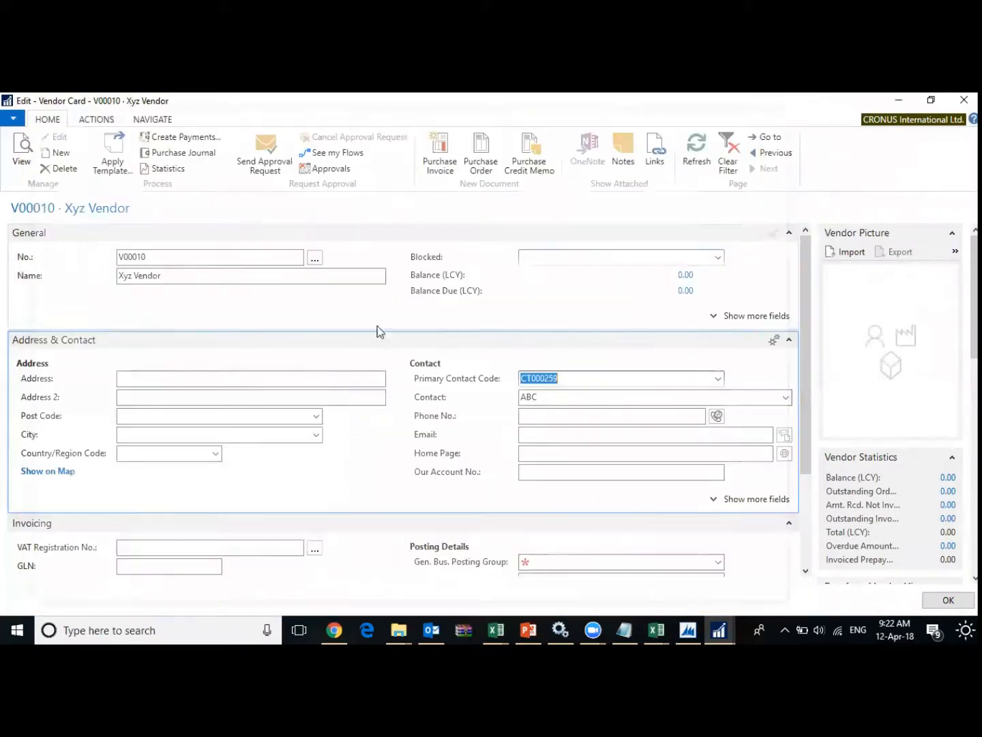
left_click(577, 397)
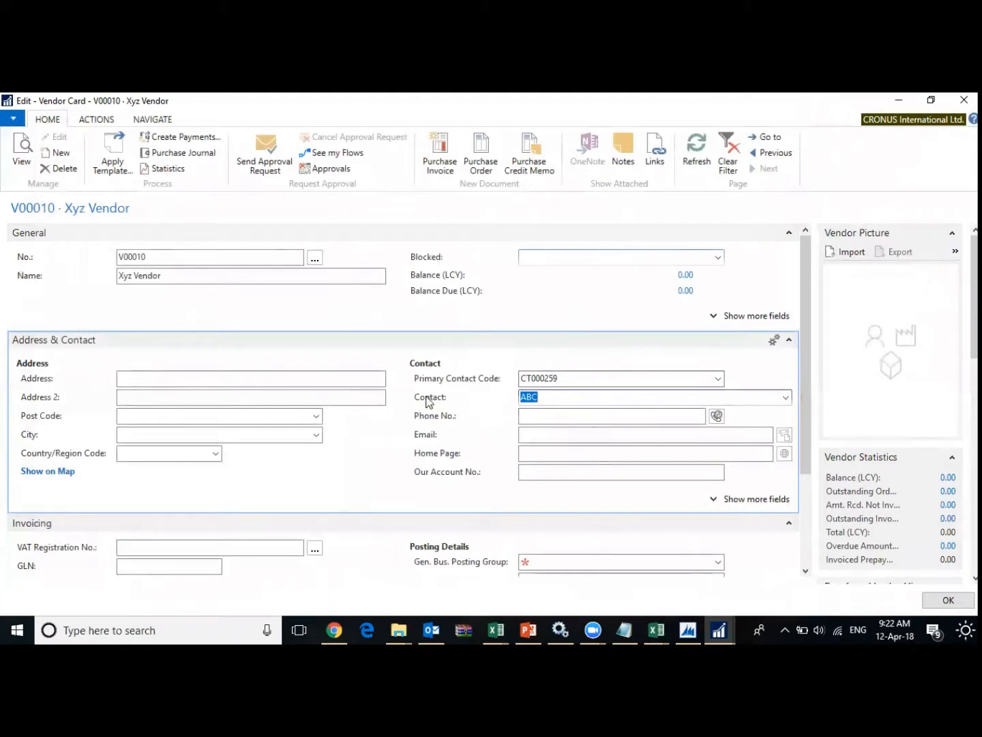
- Collapse the vendor card's Address & Contact section and show the full set of Invoicing fields
left_click(794, 339)
left_click(802, 358)
left_click(801, 361)
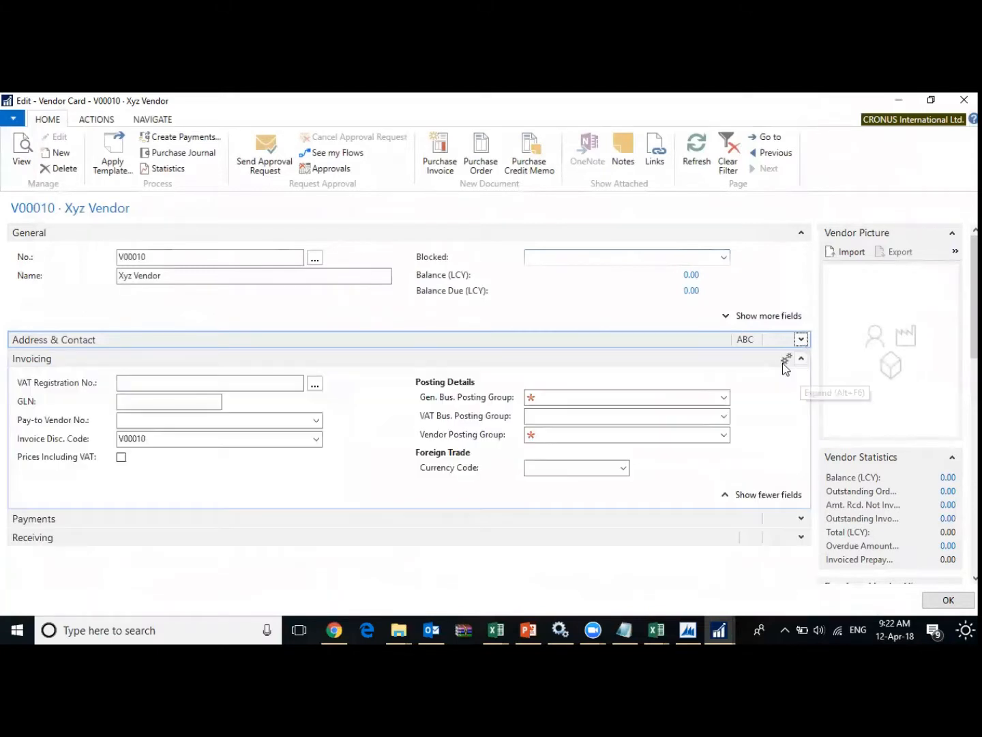
left_click(752, 496)
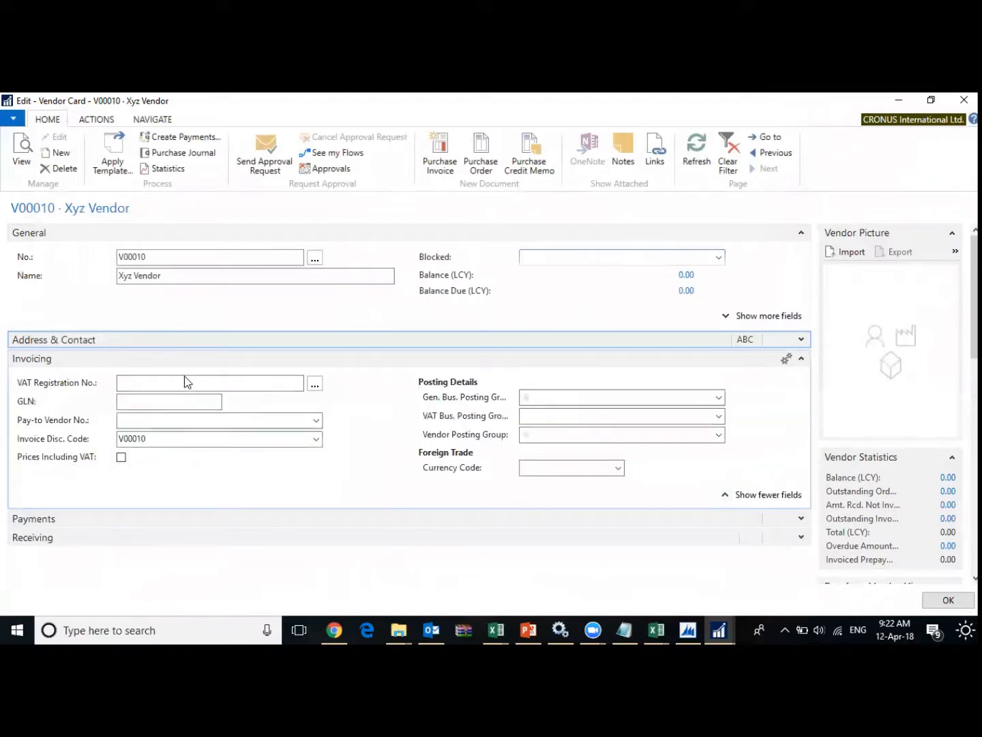
- Review the VAT Registration No. field and the Pay-to Vendor No. lookup in the Invoicing section without choosing a vendor
left_click(185, 385)
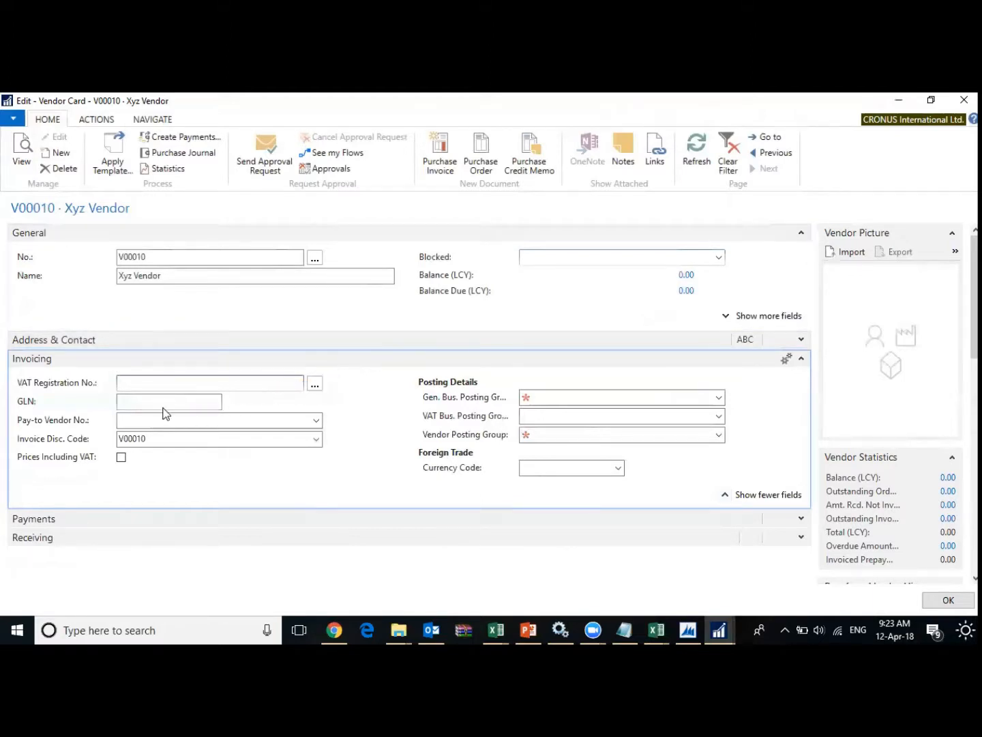
left_click(212, 421)
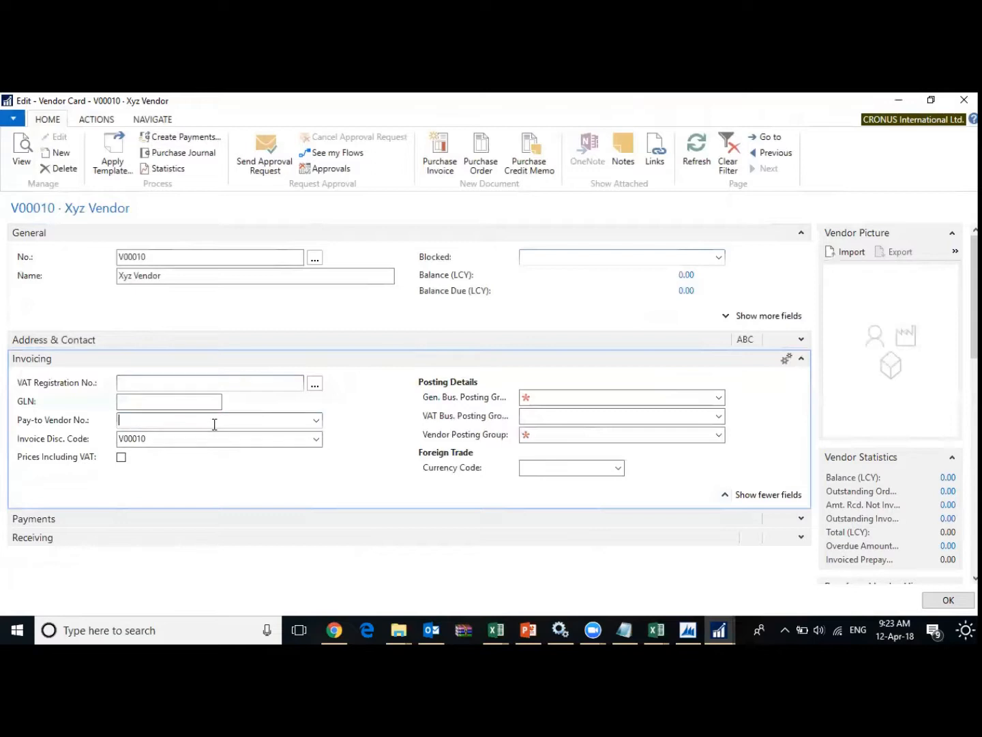
left_click(318, 421)
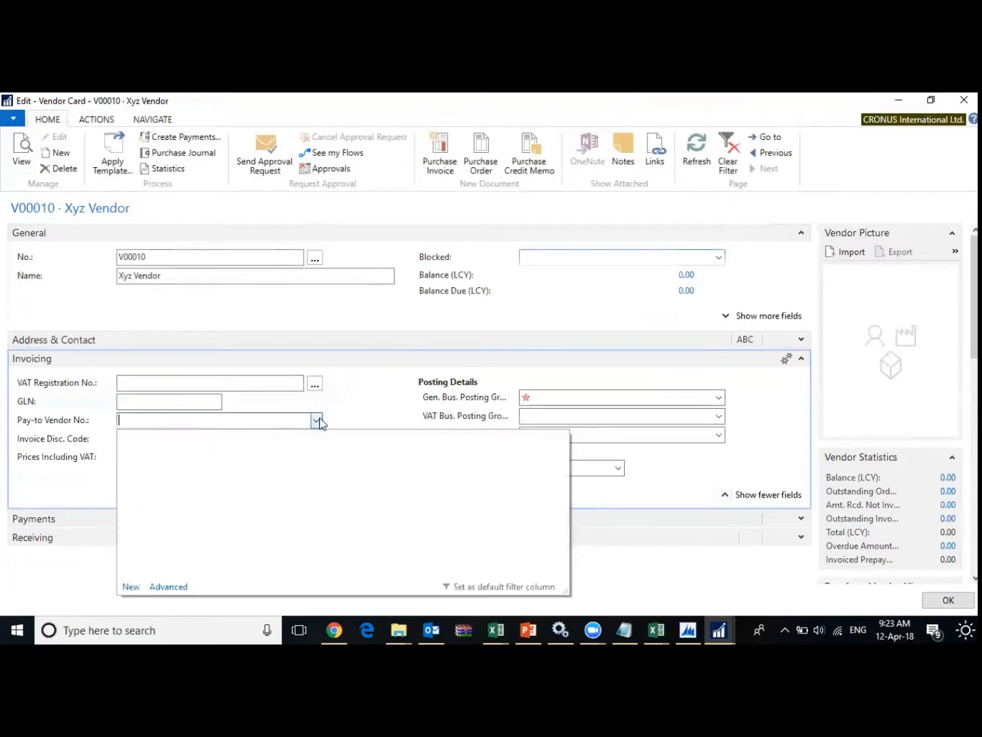
left_click(317, 420)
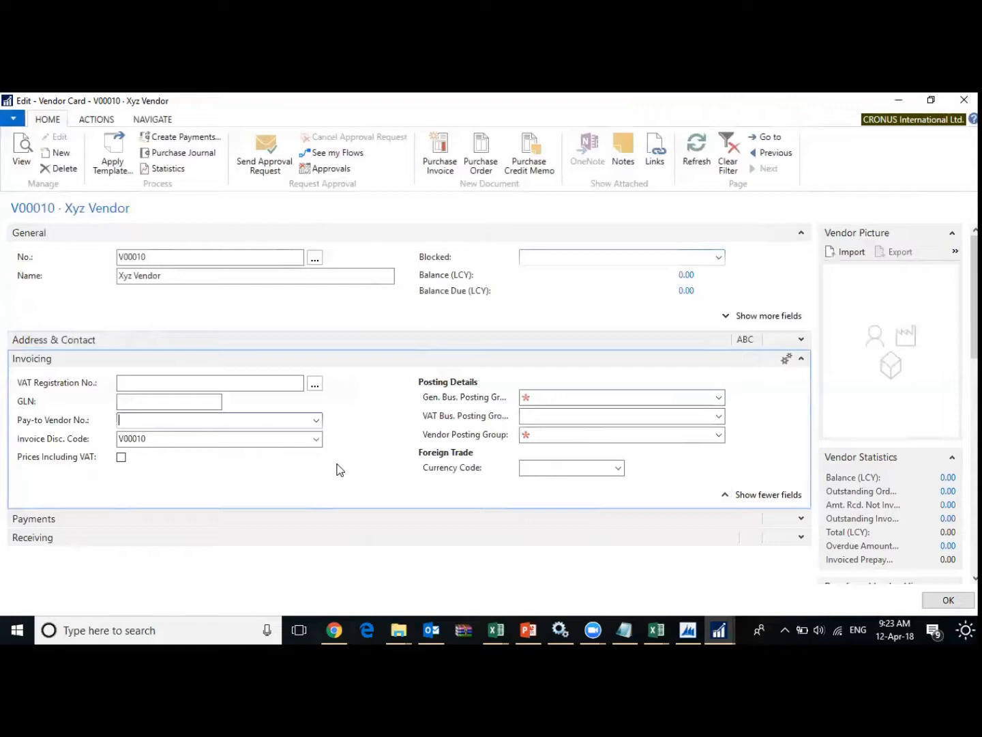
left_click(316, 421)
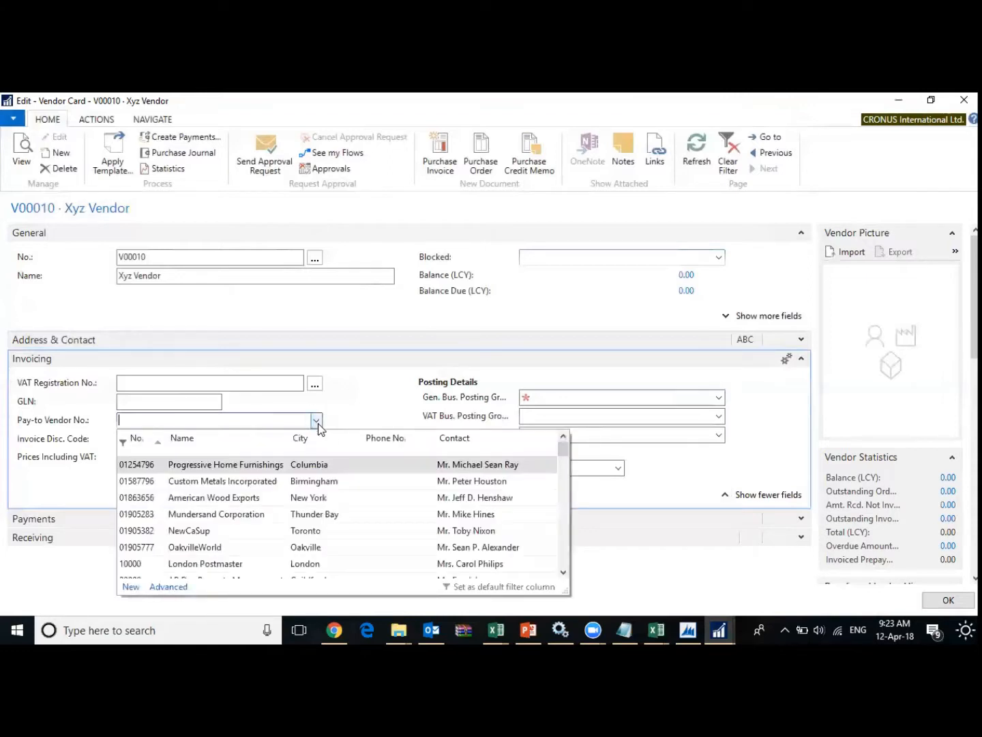
left_click(235, 444)
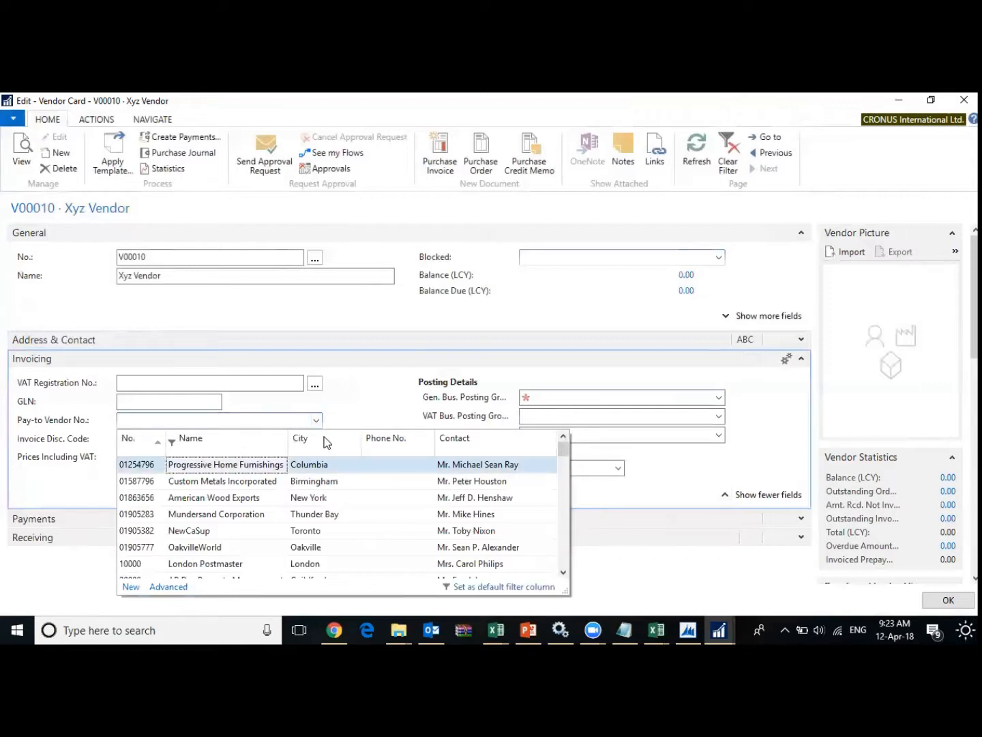
left_click(317, 421)
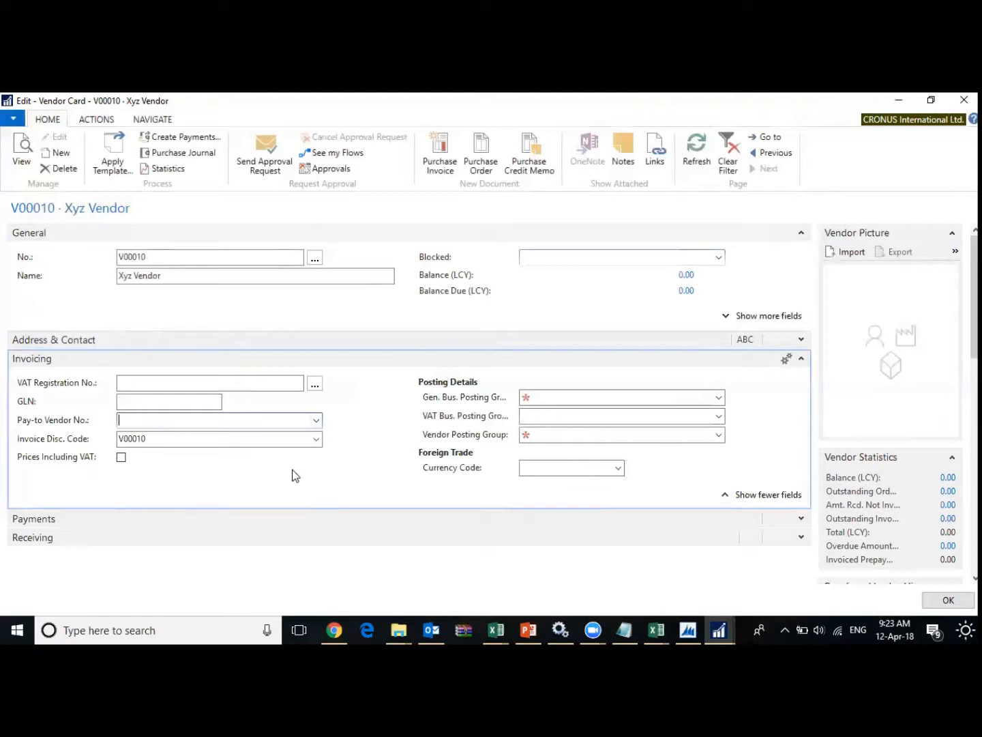
- Set the Gen. Bus. Posting Group and the Vendor Posting Group to DOMESTIC in the Posting Details
left_click(574, 397)
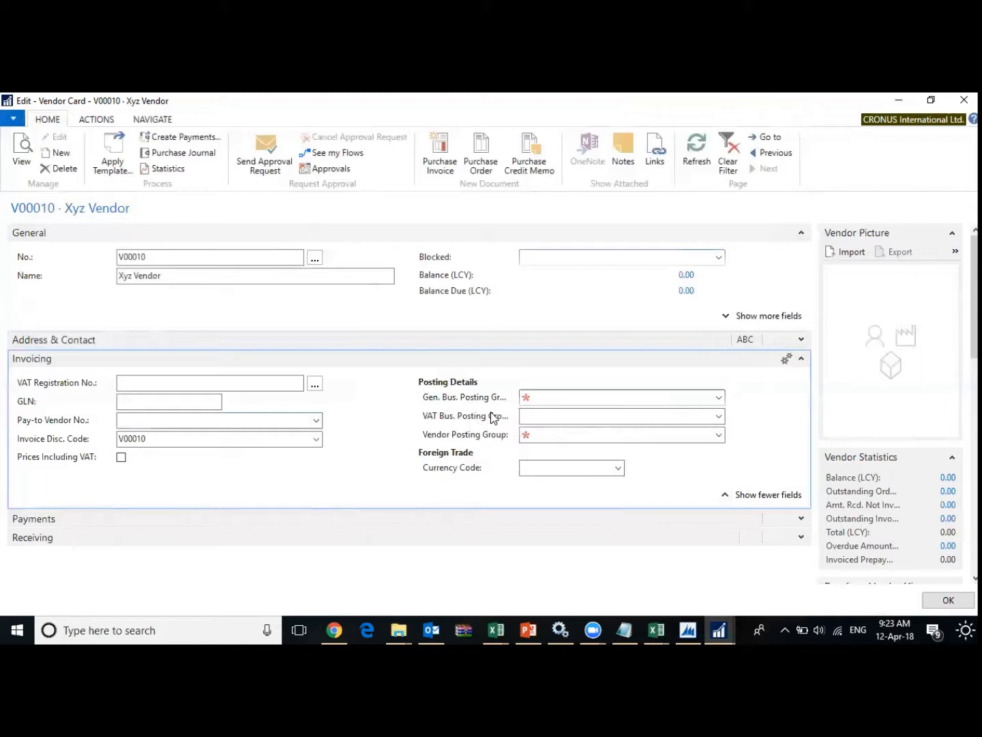
mouse_move(491, 410)
mouse_move(490, 434)
left_click(719, 397)
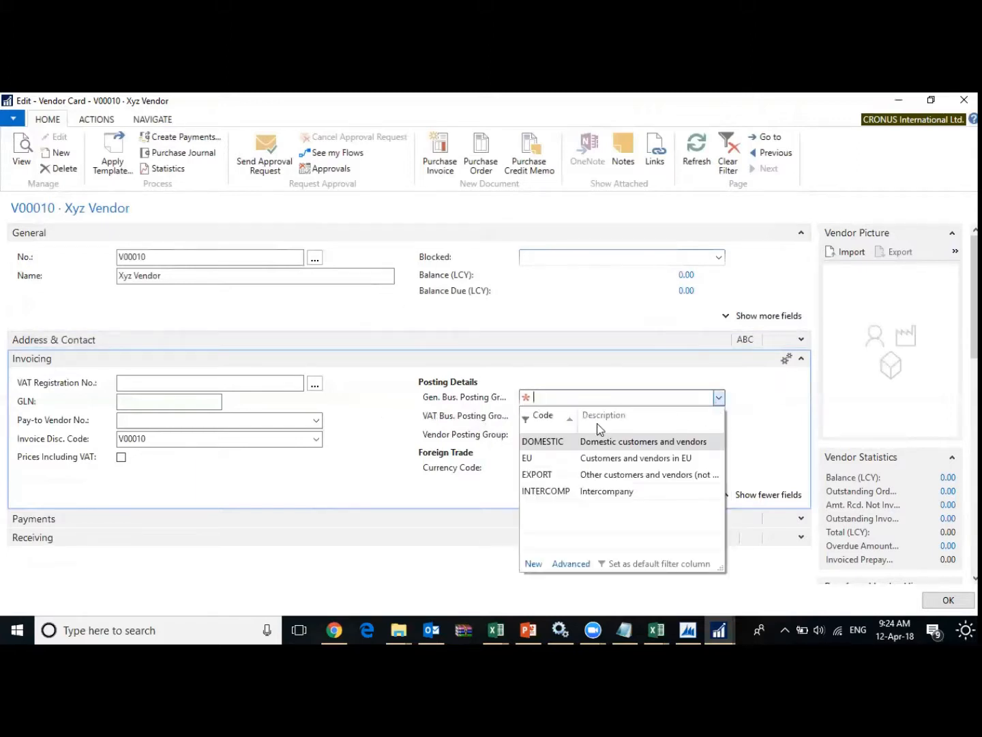
left_click(549, 440)
key("Tab")
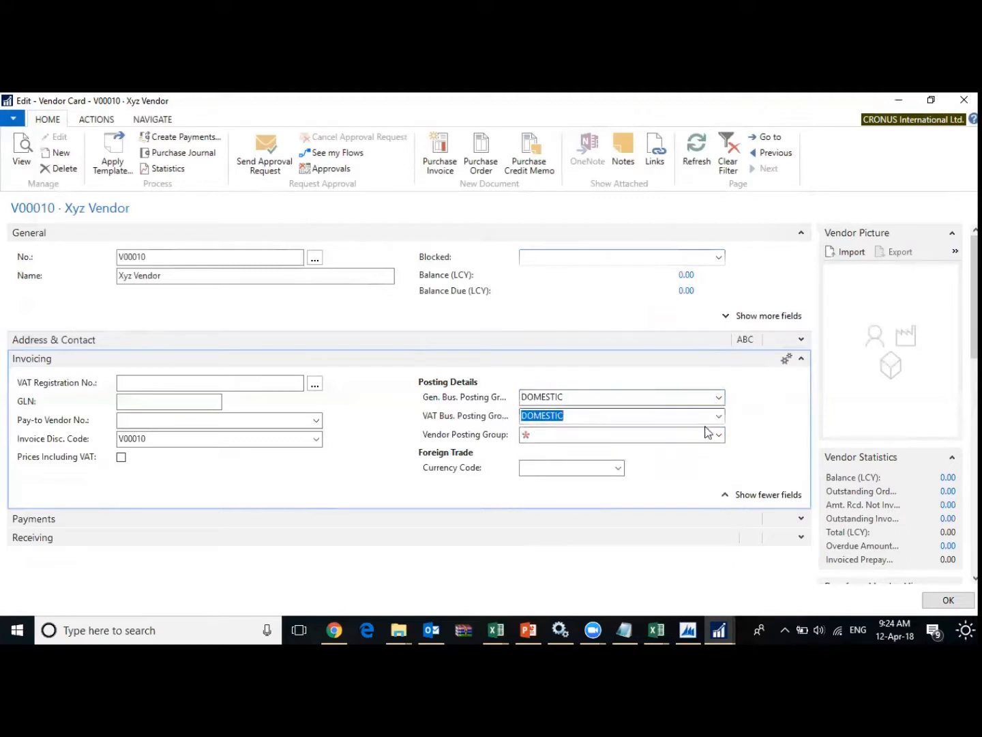
key("Tab")
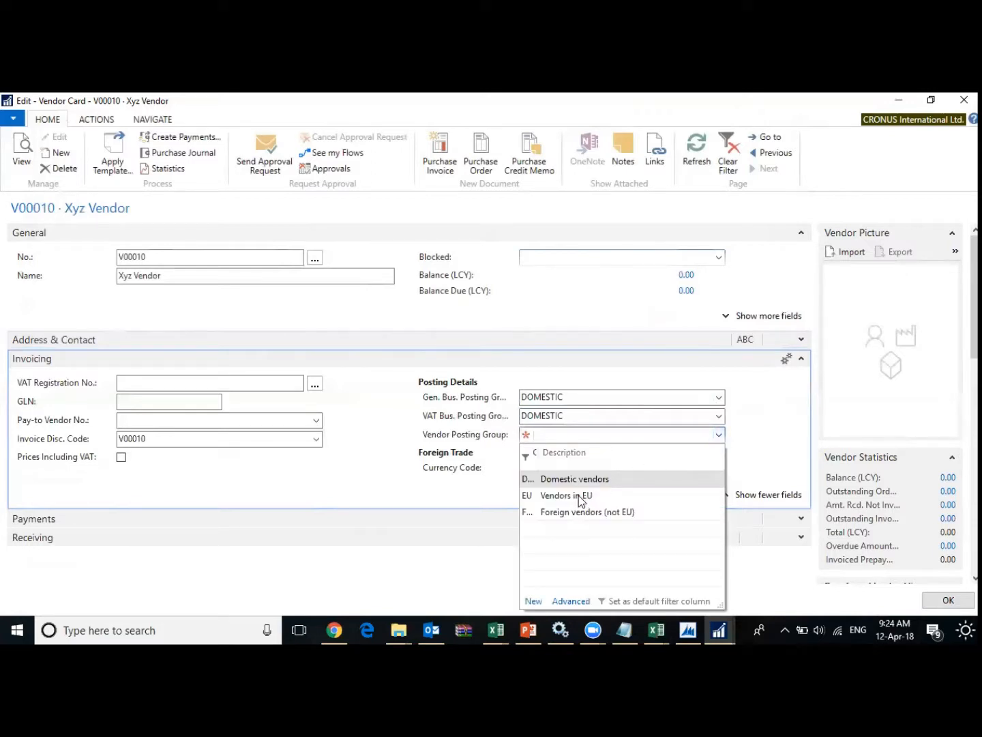
left_click(581, 484)
key("Tab")
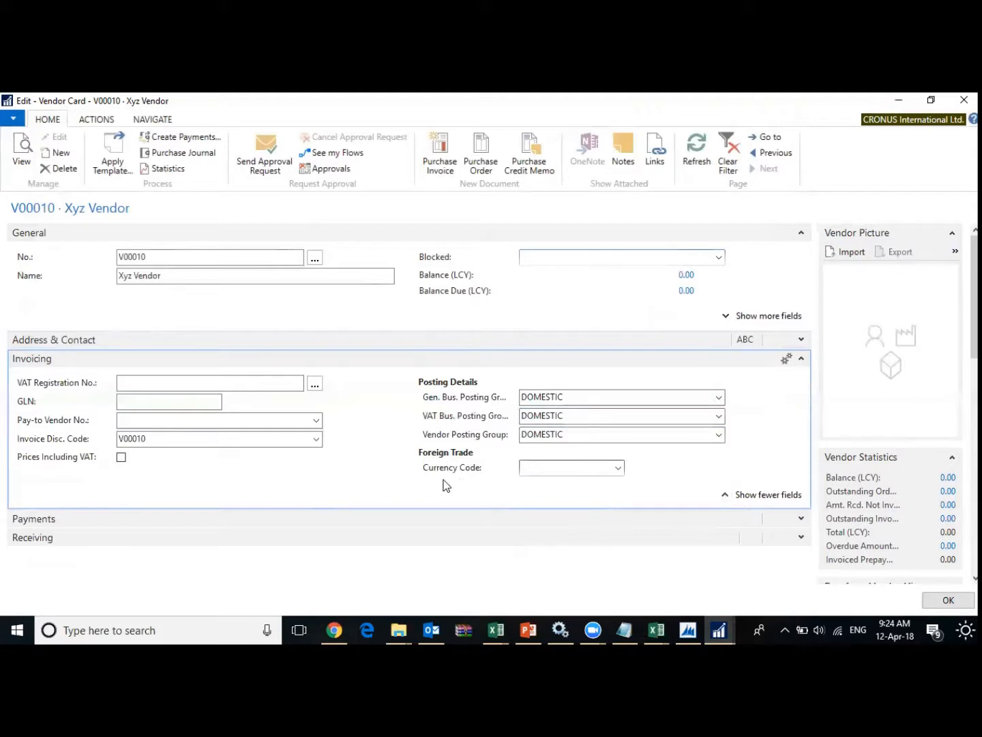
- Review the Currency Code options under Foreign Trade without choosing one
mouse_move(433, 469)
left_click(620, 468)
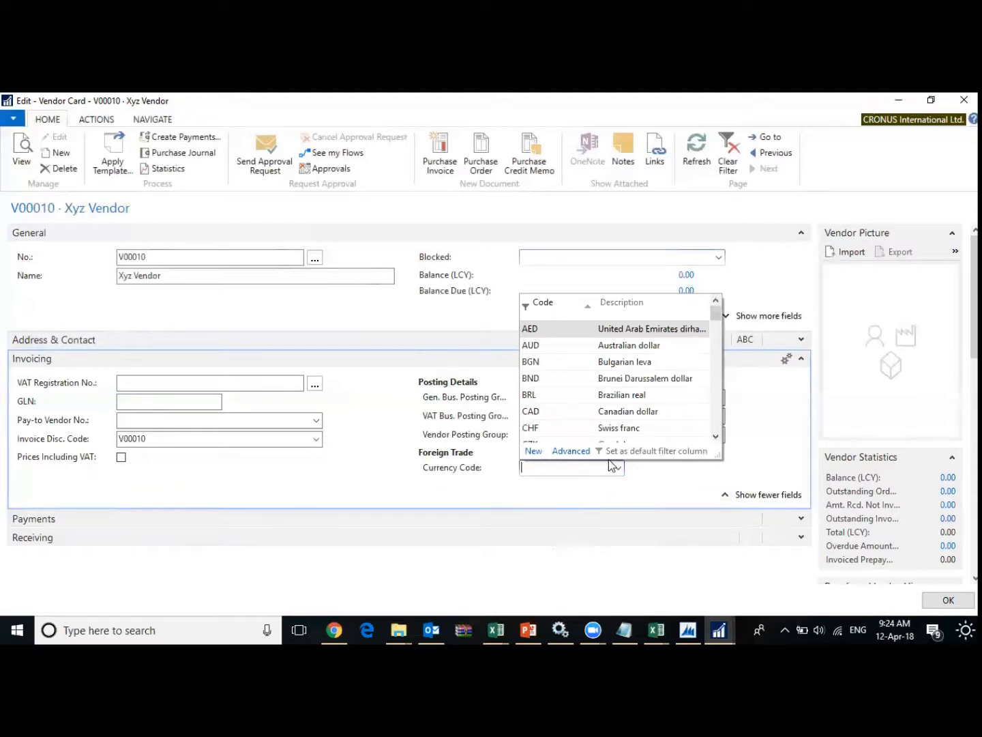
left_click(581, 489)
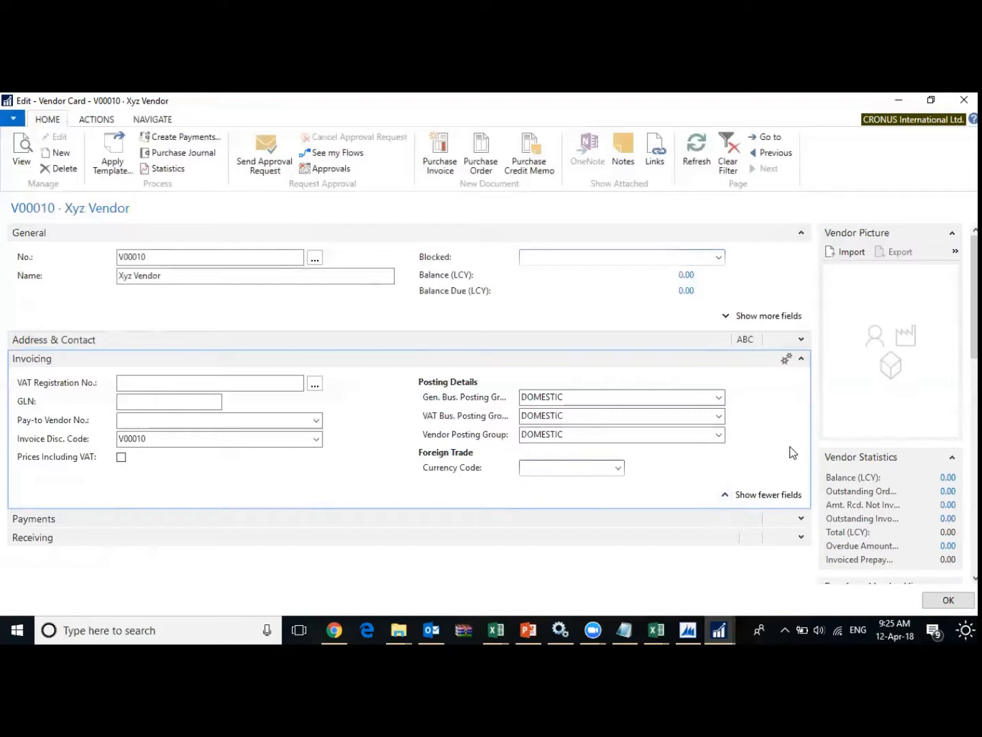
- Expand the Payments section, compare the Application Method options and choose Manual
left_click(604, 525)
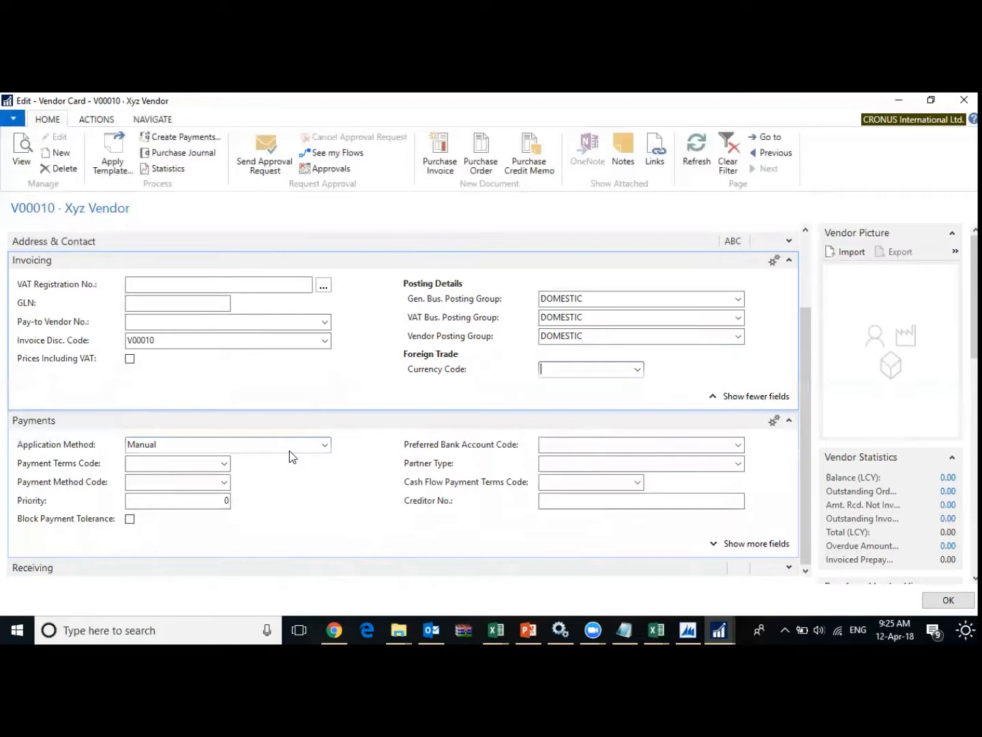
left_click(328, 447)
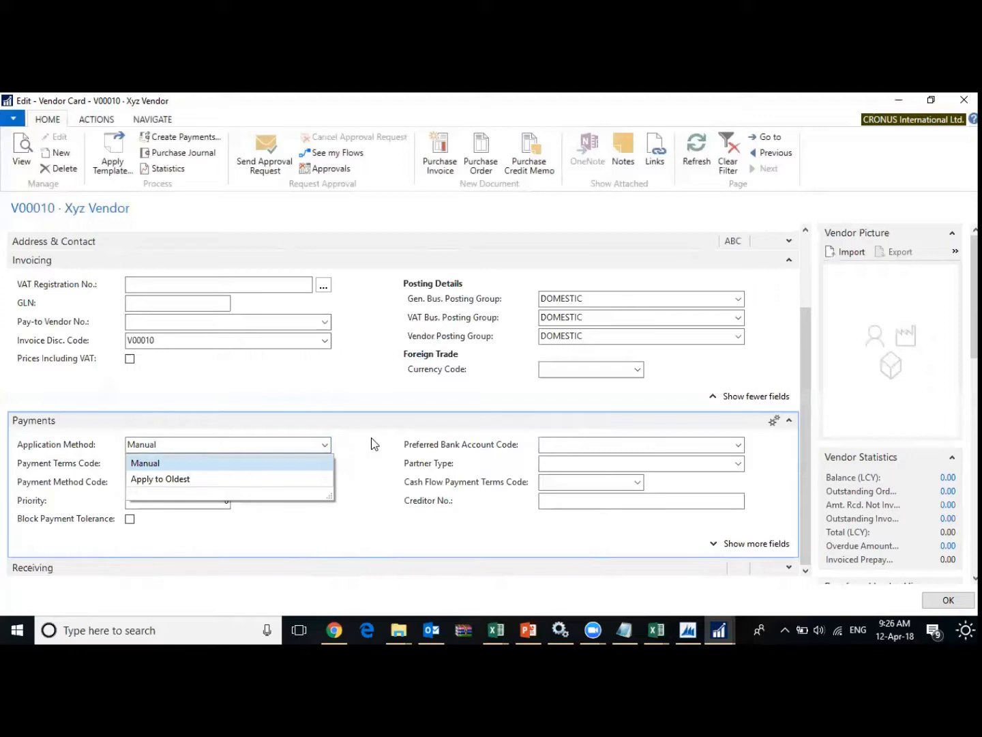
key("Down")
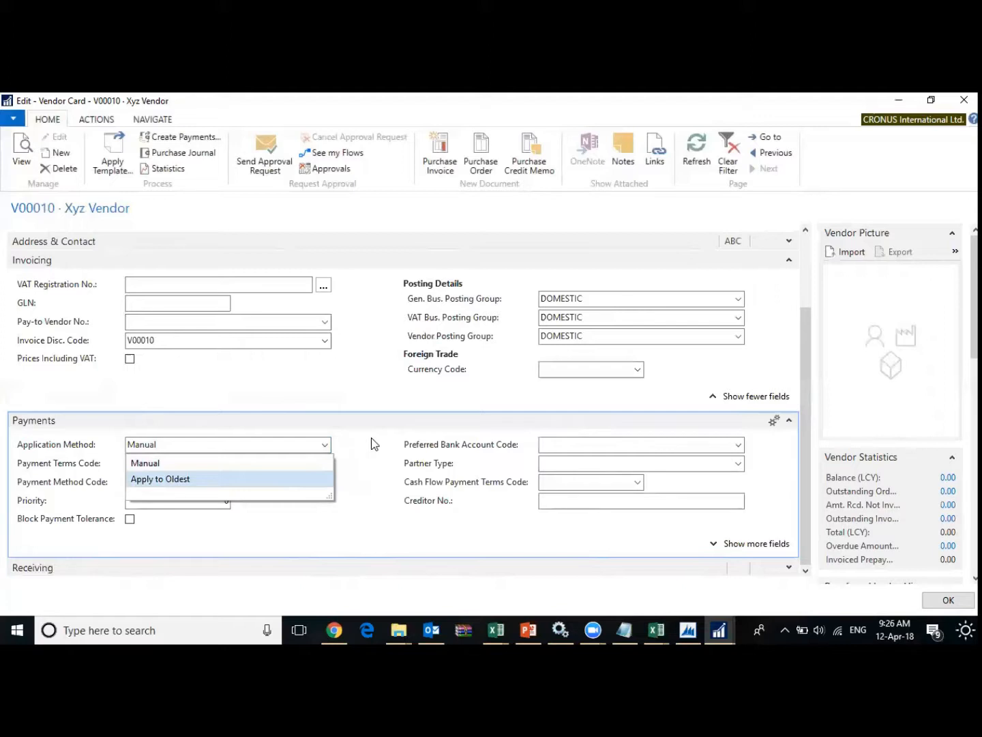
key("Up")
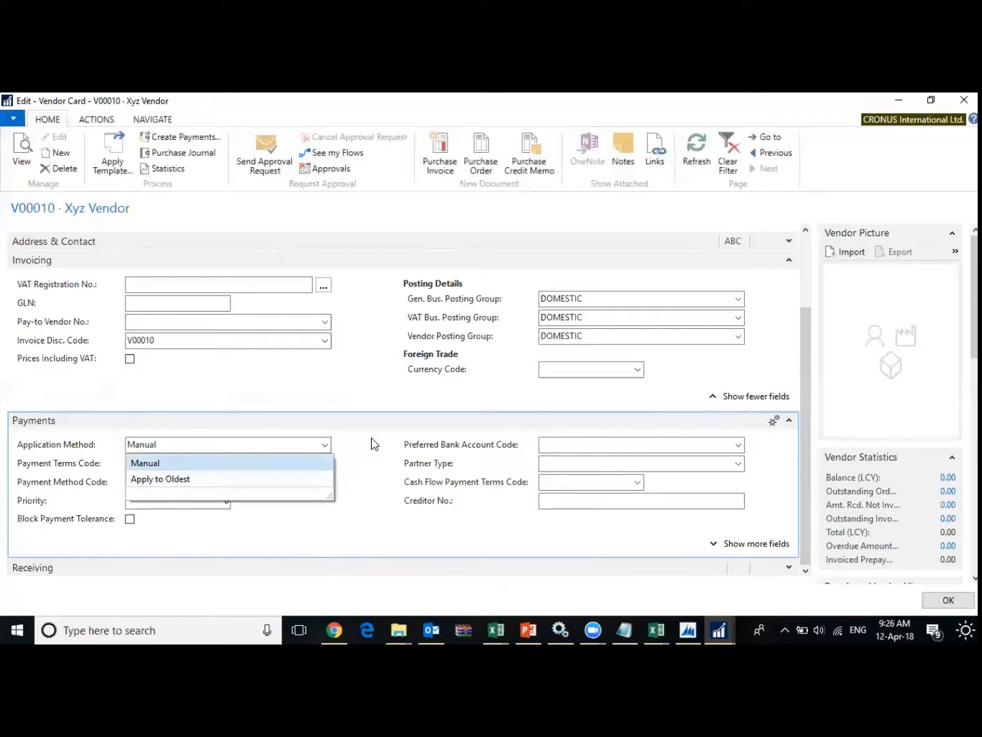
key("Return")
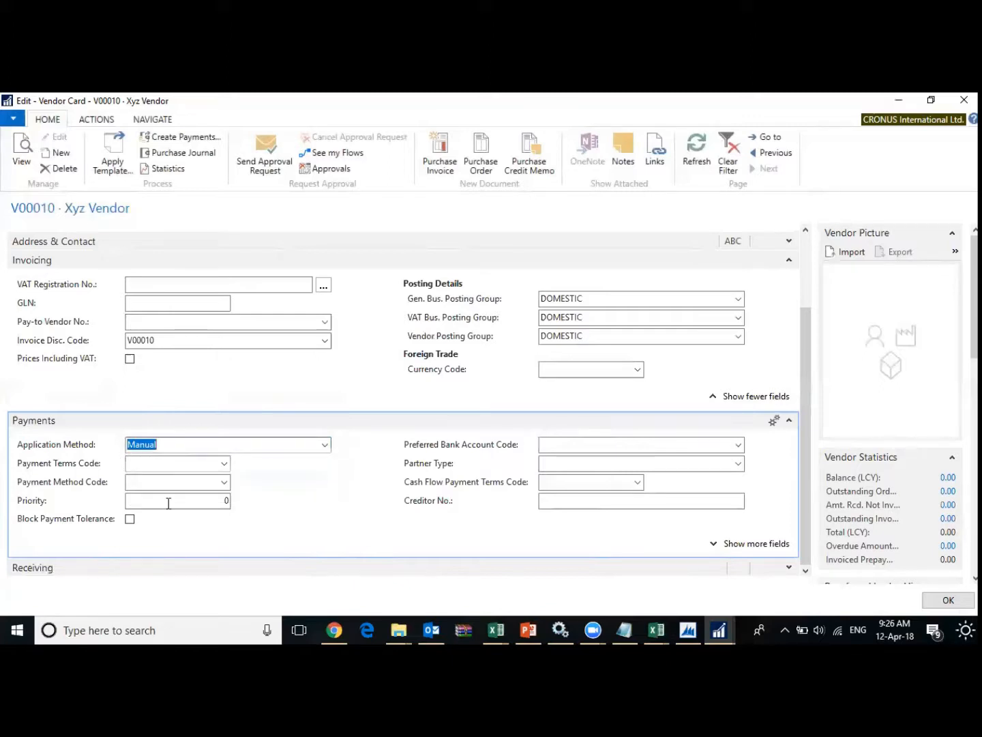
- Review the Payment Terms Code options in the Payments section without choosing one
left_click(224, 464)
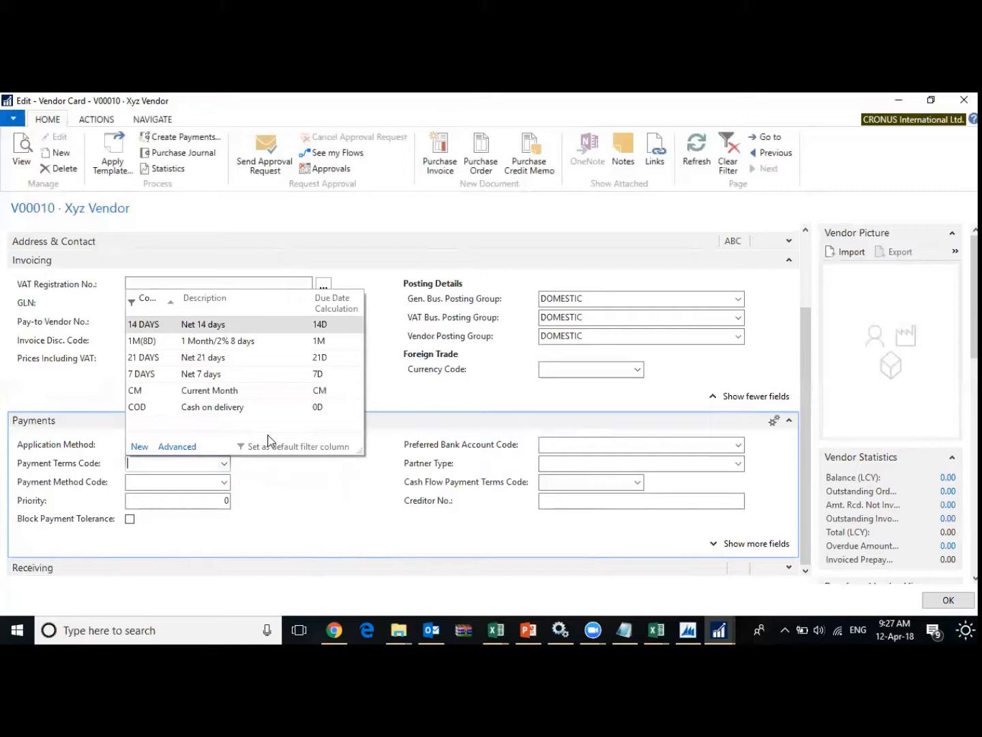
key("Down")
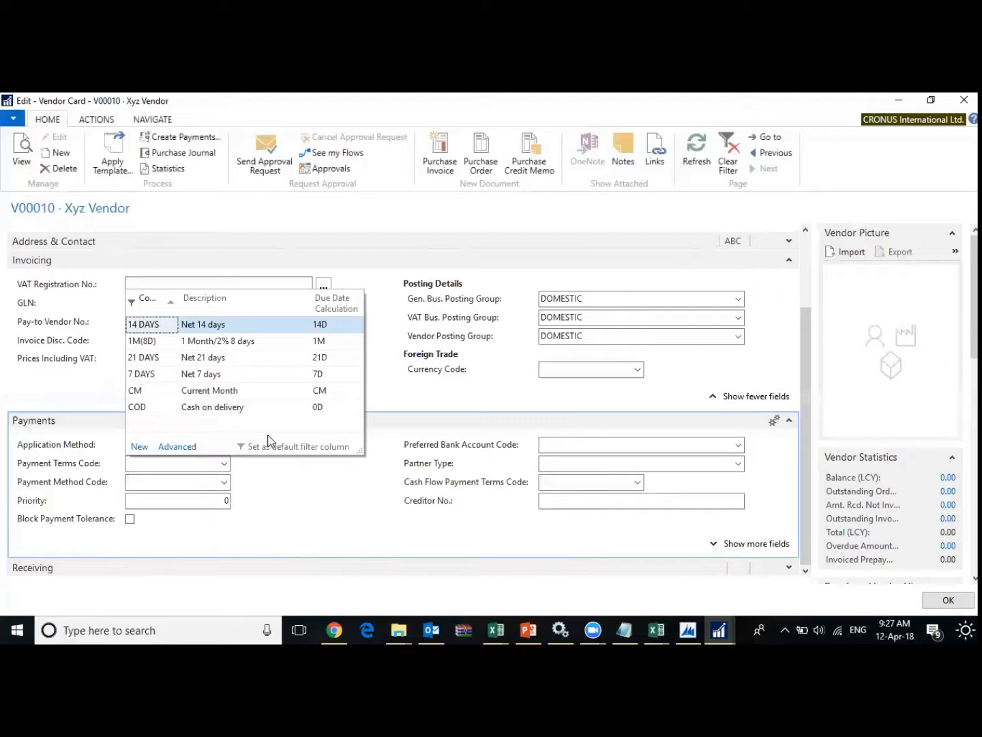
key("Escape")
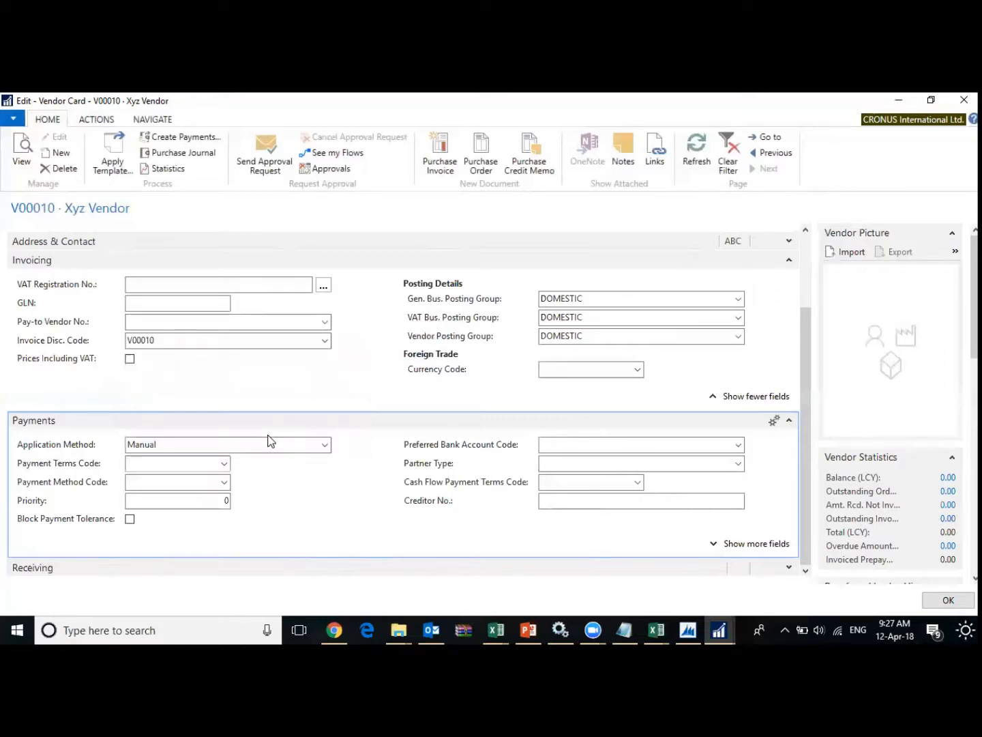
- Review the Payment Method Code options in the Payments section, leaving the field blank
key("Tab")
left_click(224, 481)
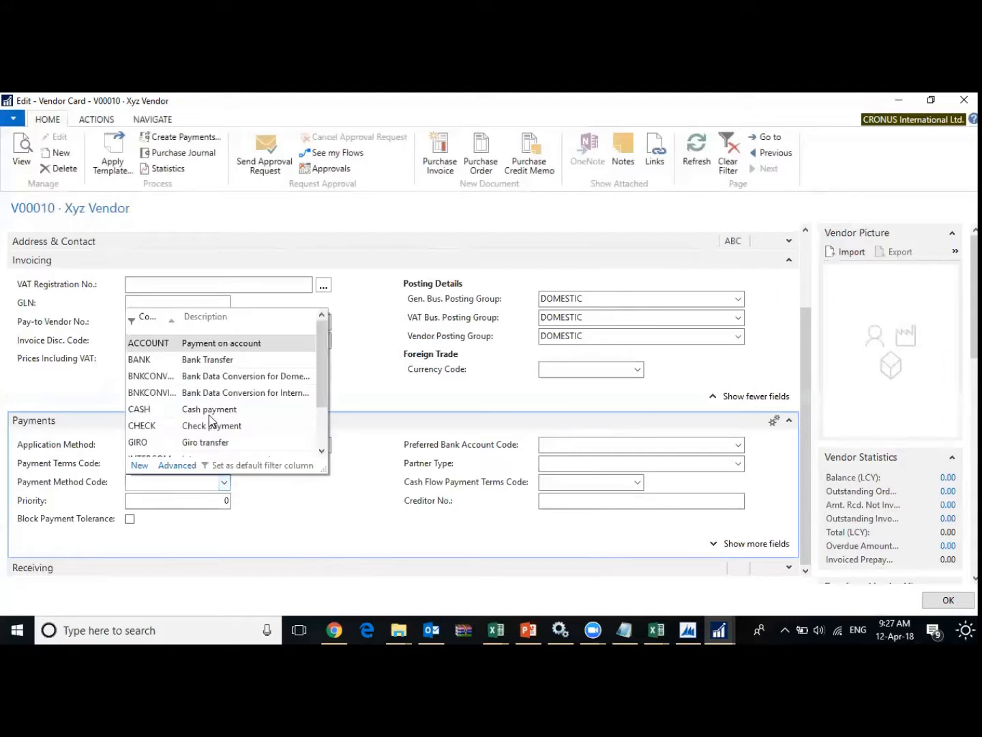
scroll(206, 423, "down", 1)
scroll(204, 425, "up", 1)
scroll(201, 427, "down", 1)
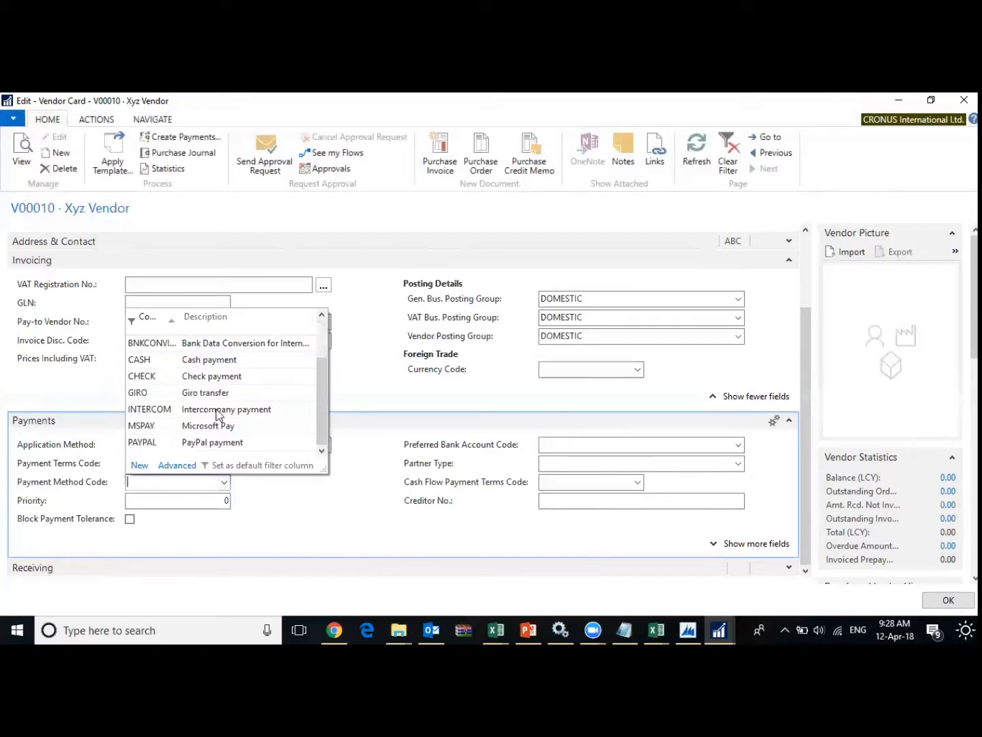
scroll(219, 416, "up", 1)
left_click(249, 490)
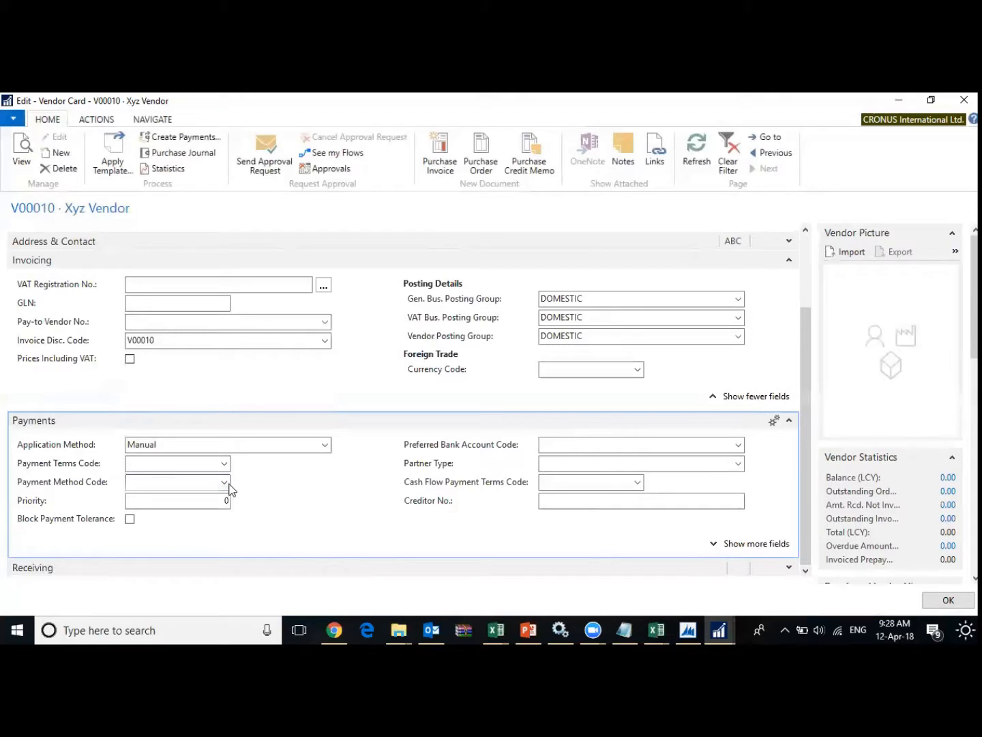
left_click(224, 482)
left_click(366, 485)
- Collapse the Payments and Invoicing sections, expand Receiving and check the Location Code lookup without choosing a location
left_click(791, 417)
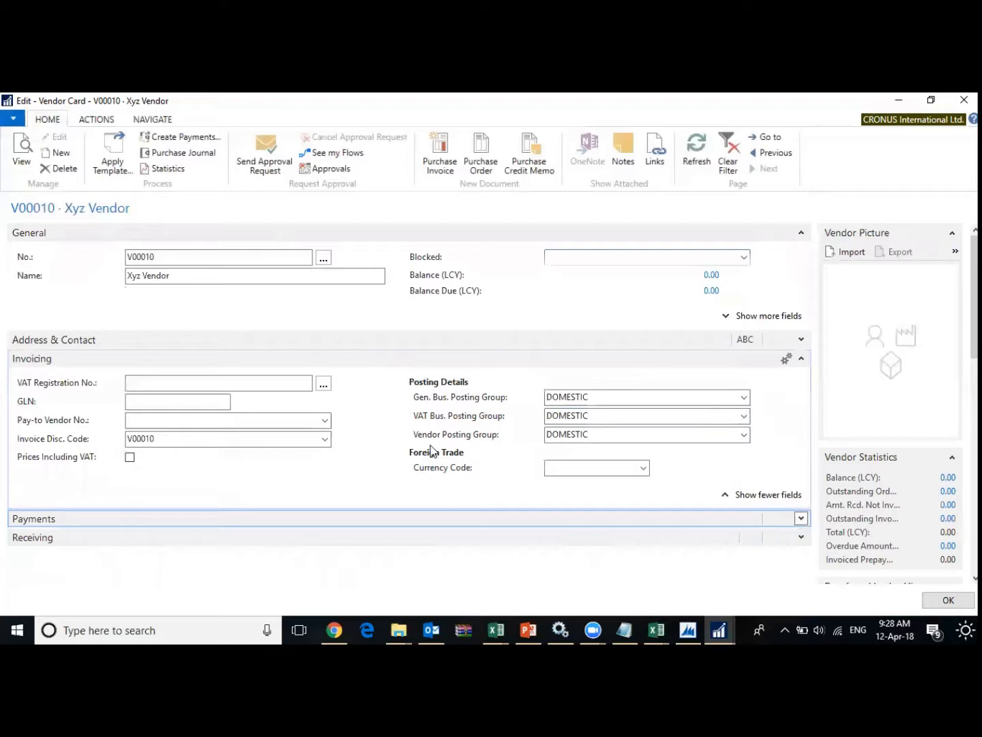
left_click(802, 359)
left_click(801, 397)
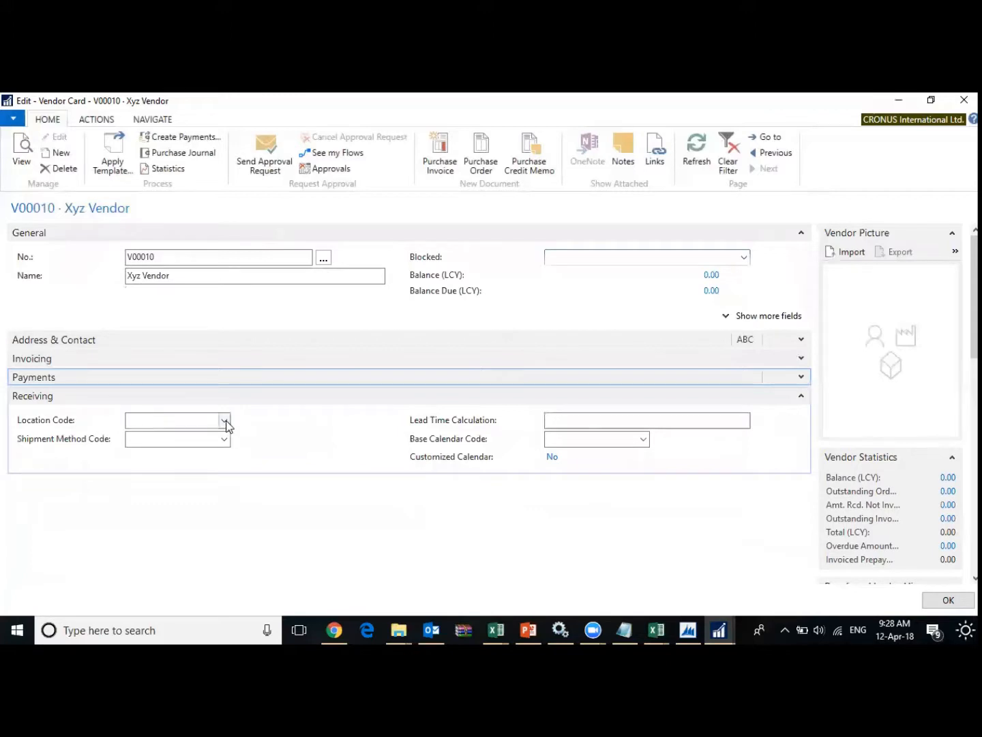
left_click(226, 420)
left_click(226, 420)
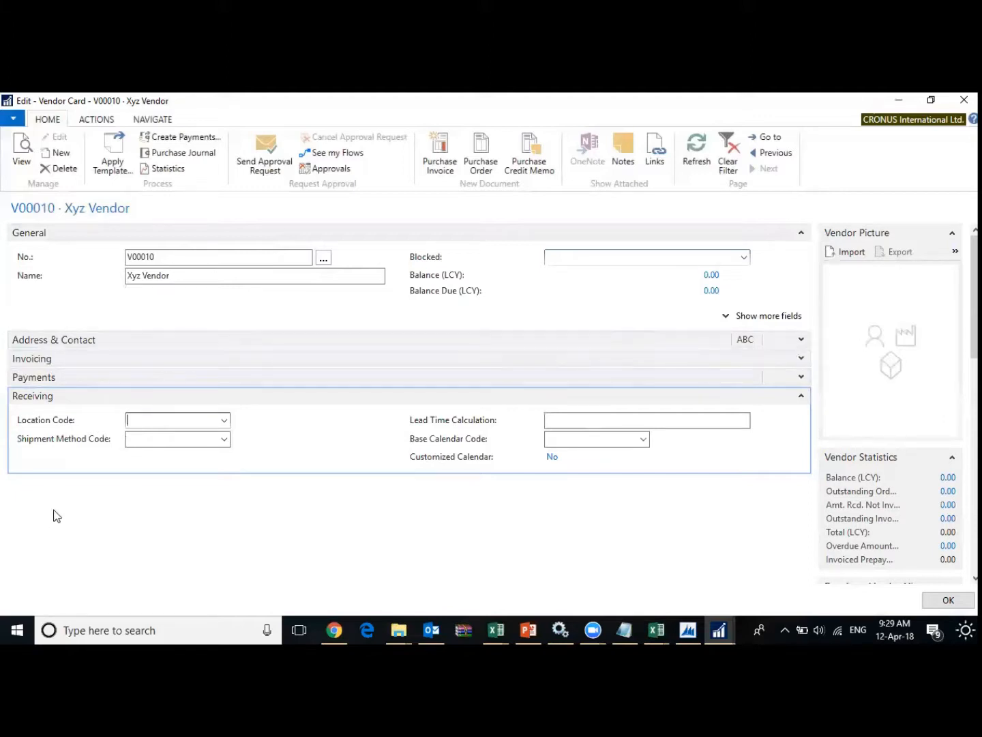
- Review the Shipment Method Code lookup without choosing a method and collapse the Receiving section
left_click(225, 439)
left_click(224, 439)
left_click(225, 439)
left_click(225, 439)
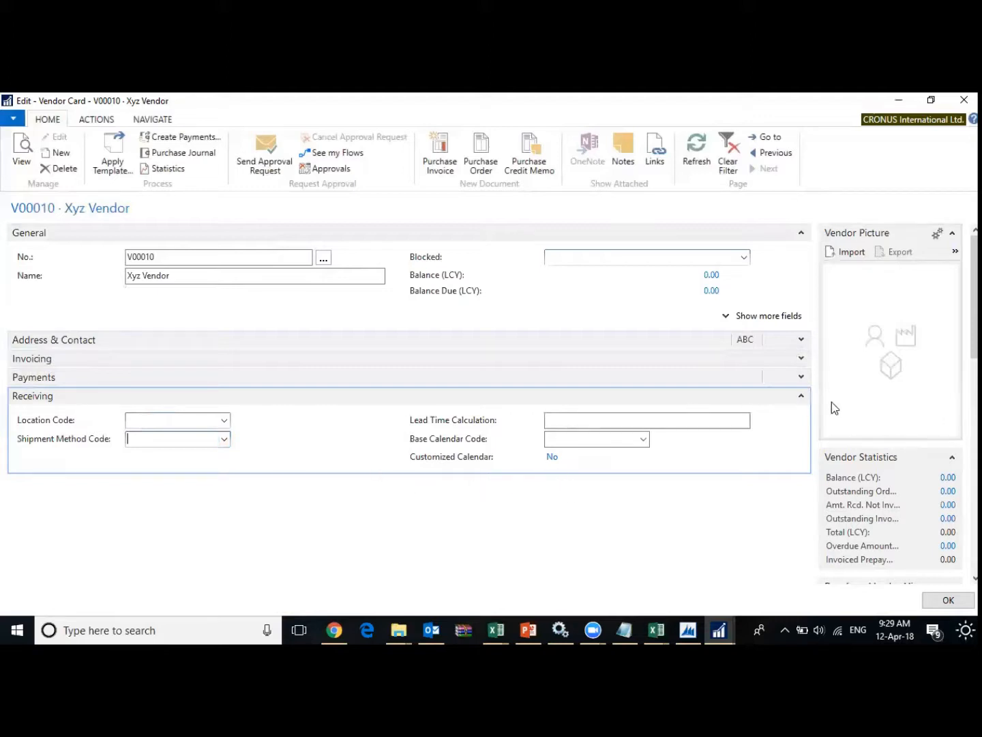
left_click(802, 398)
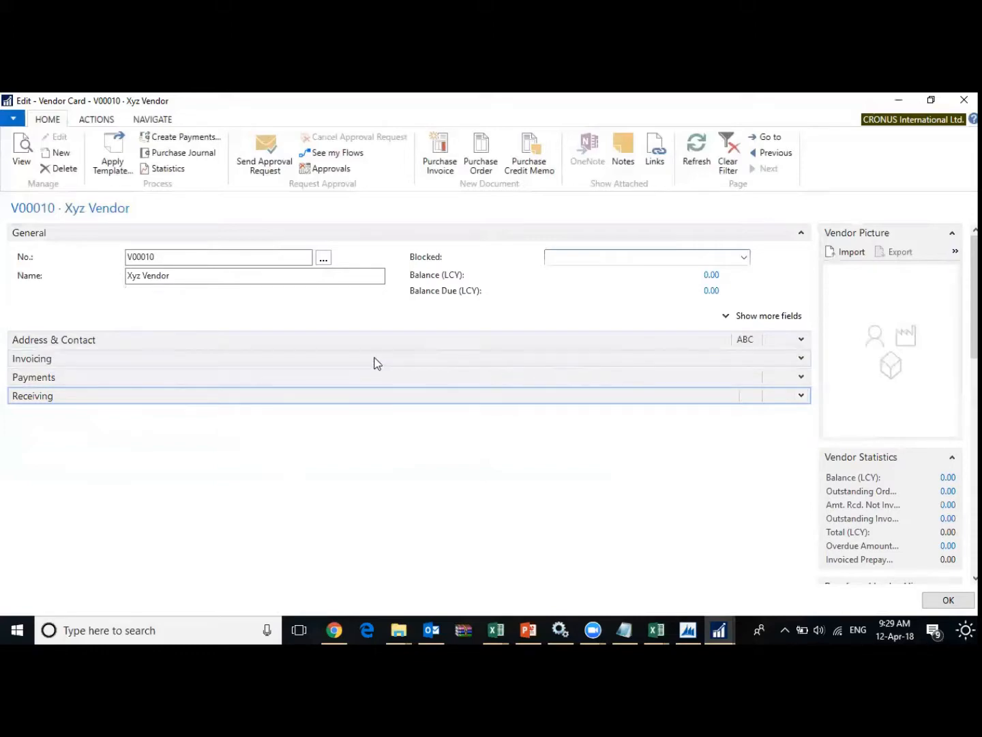
- Close the vendor card and return from the Vendors list to the Departments overview
key("Escape")
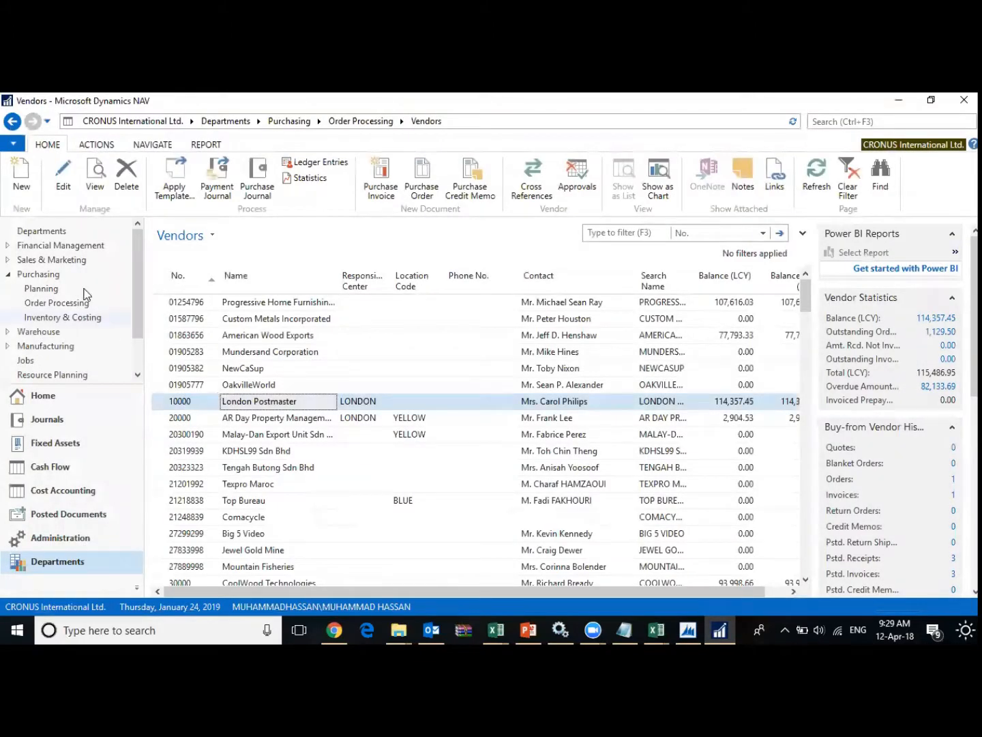
left_click(13, 122)
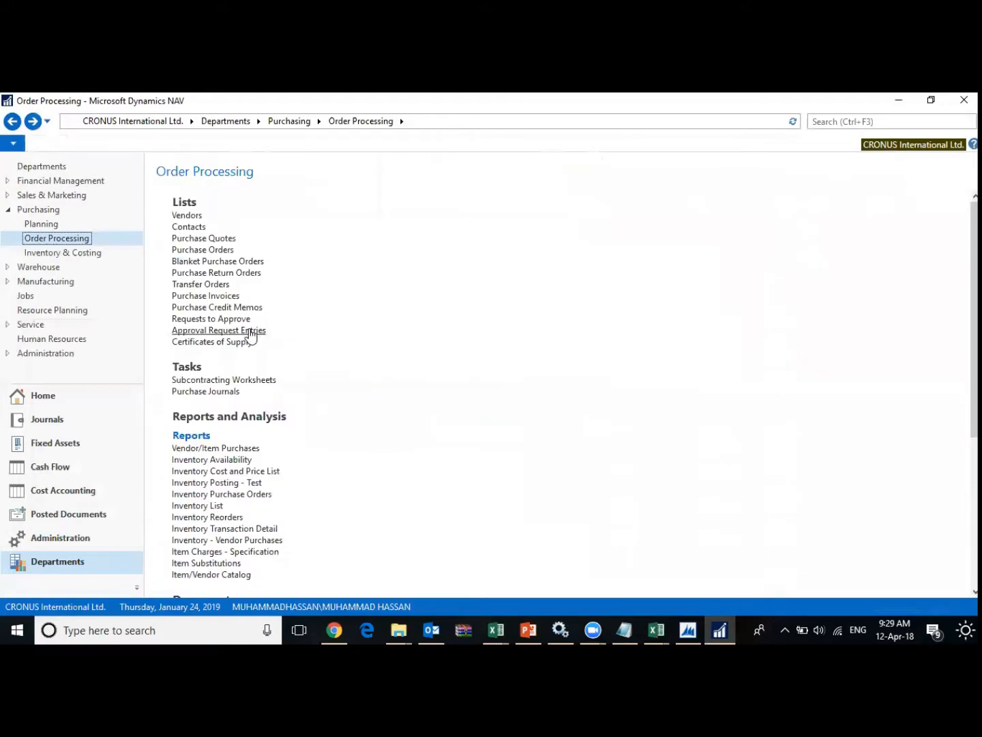
left_click(12, 122)
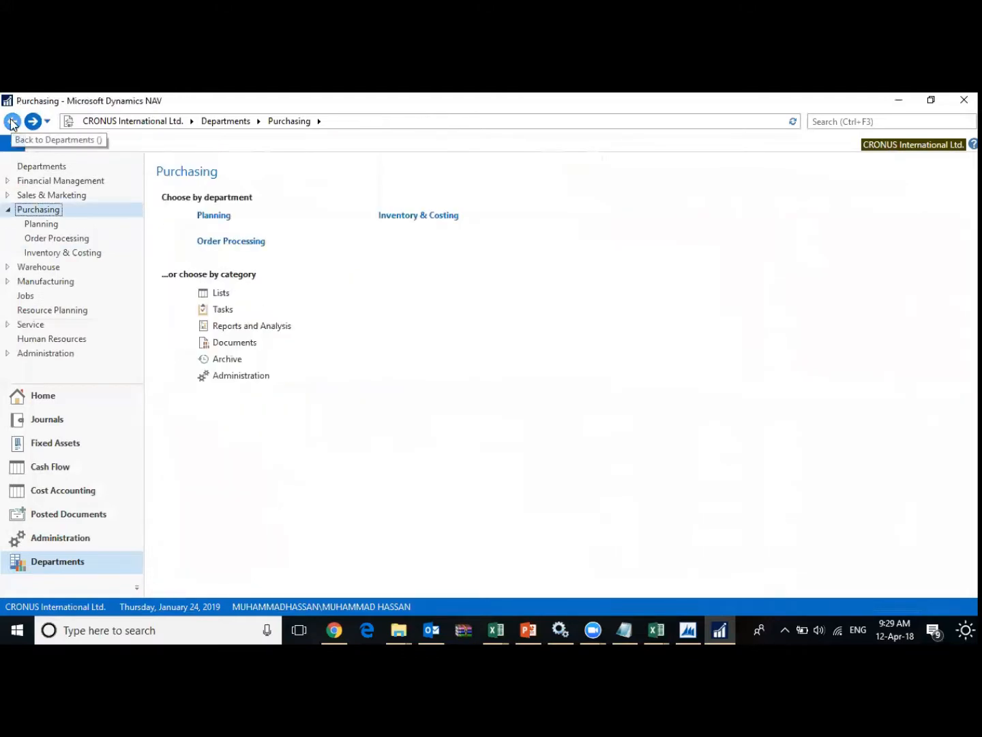
left_click(194, 121)
left_click(220, 120)
left_click(221, 120)
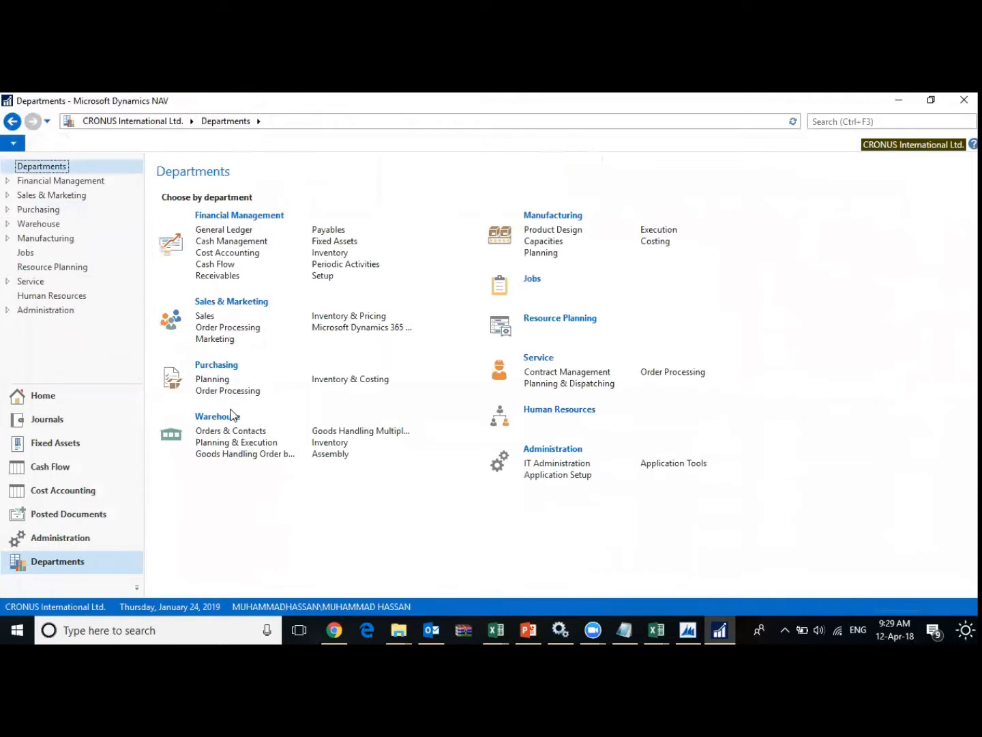
- Open the Items list from Warehouse Planning & Execution and start a new item card without applying a template
left_click(227, 417)
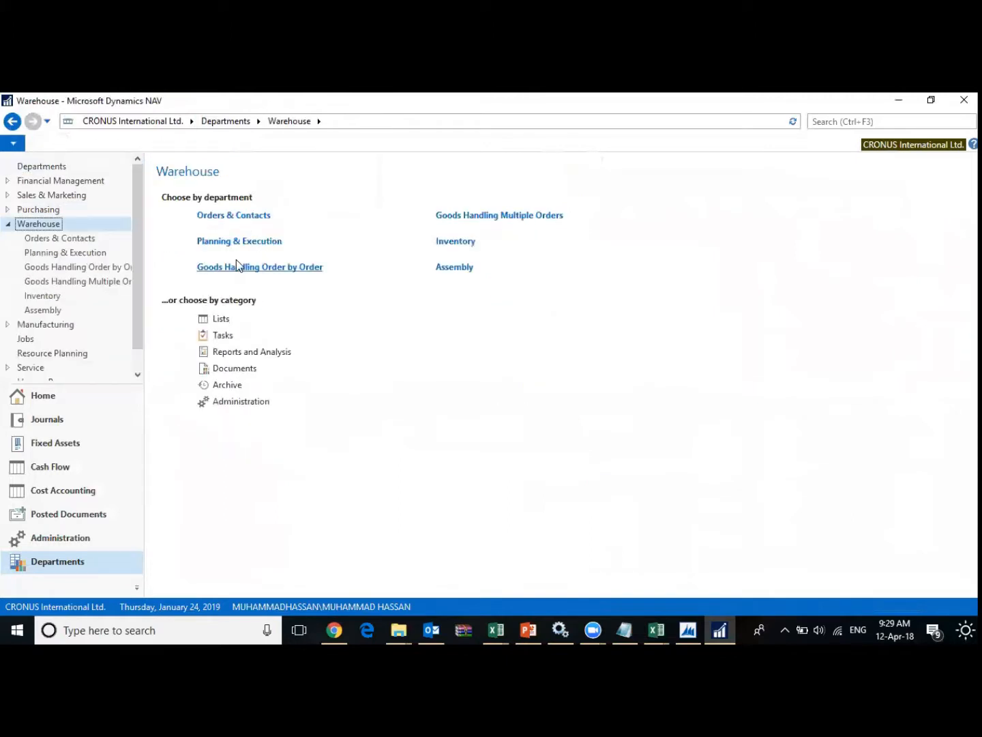
left_click(261, 243)
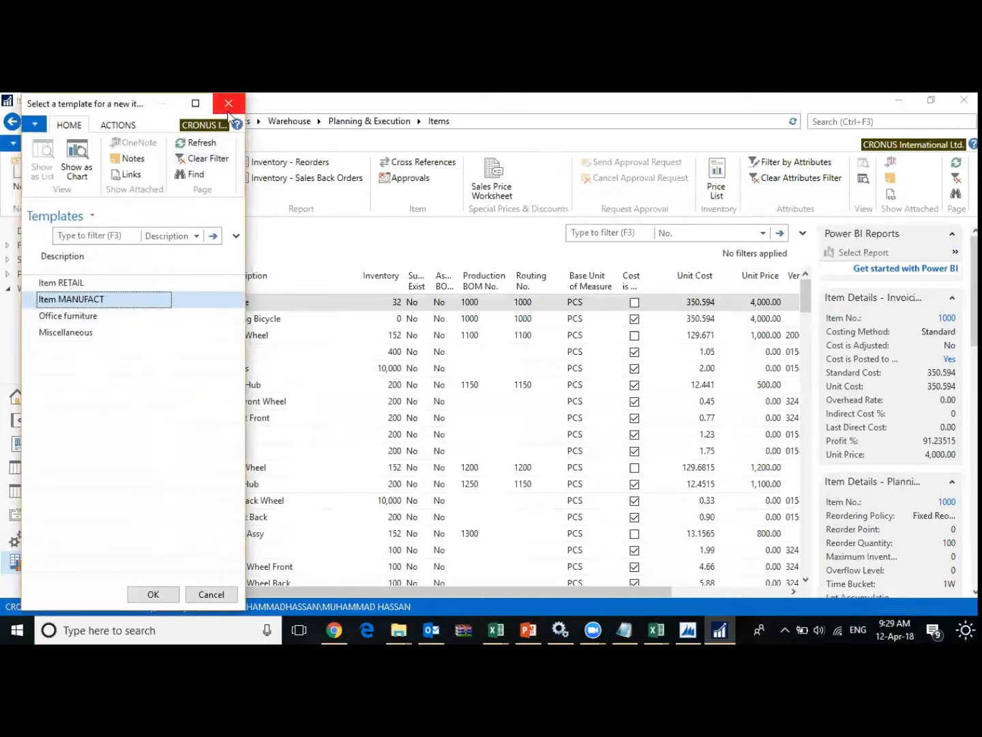
left_click(228, 103)
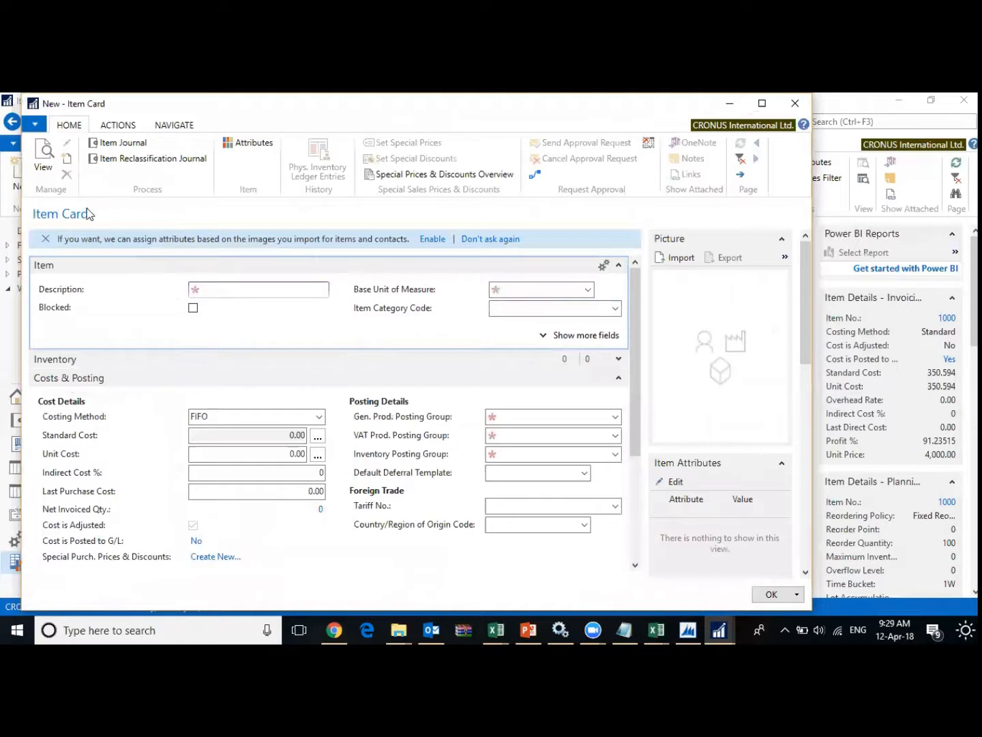
- Open the item card customization, review the fields shown on the Item FastTab and accept the settings
left_click(36, 123)
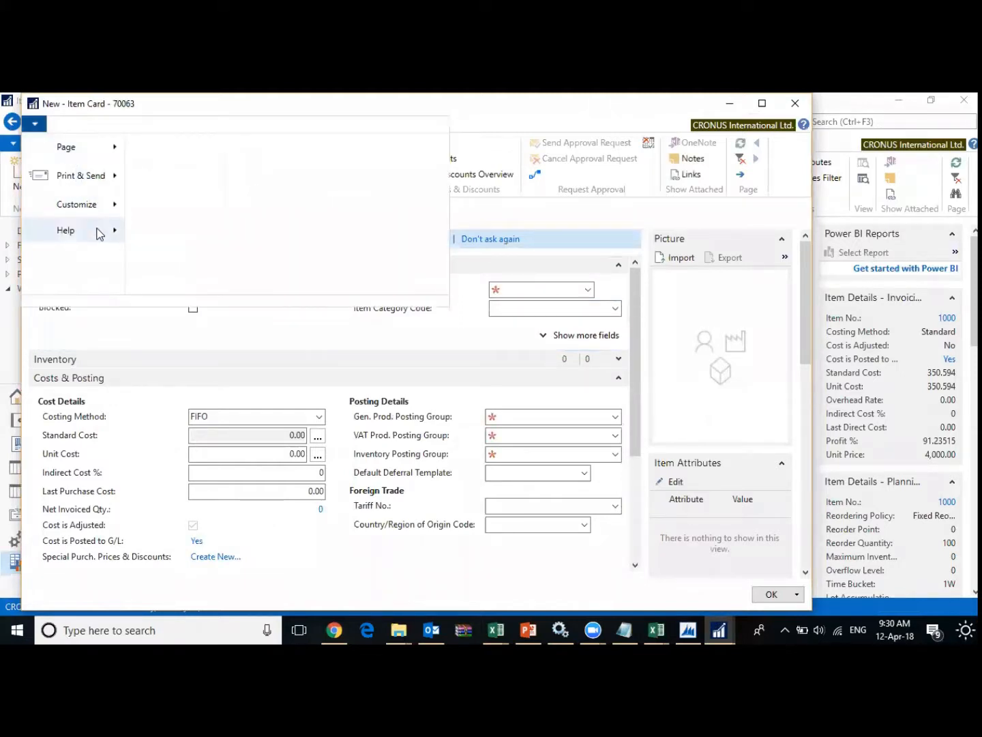
mouse_move(98, 232)
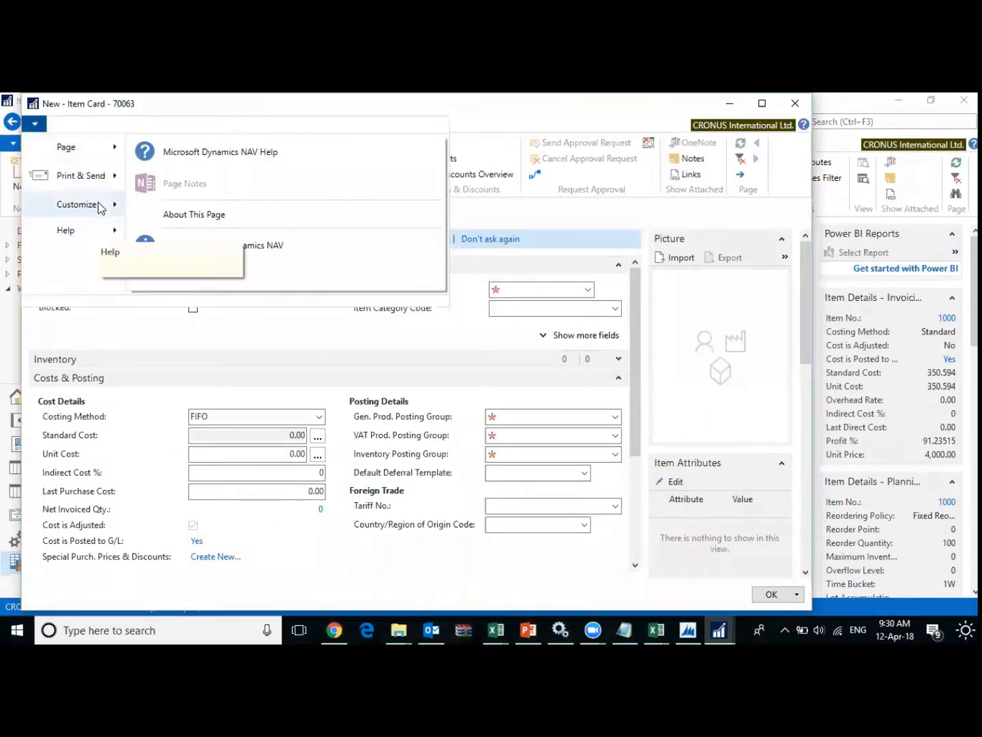
mouse_move(103, 204)
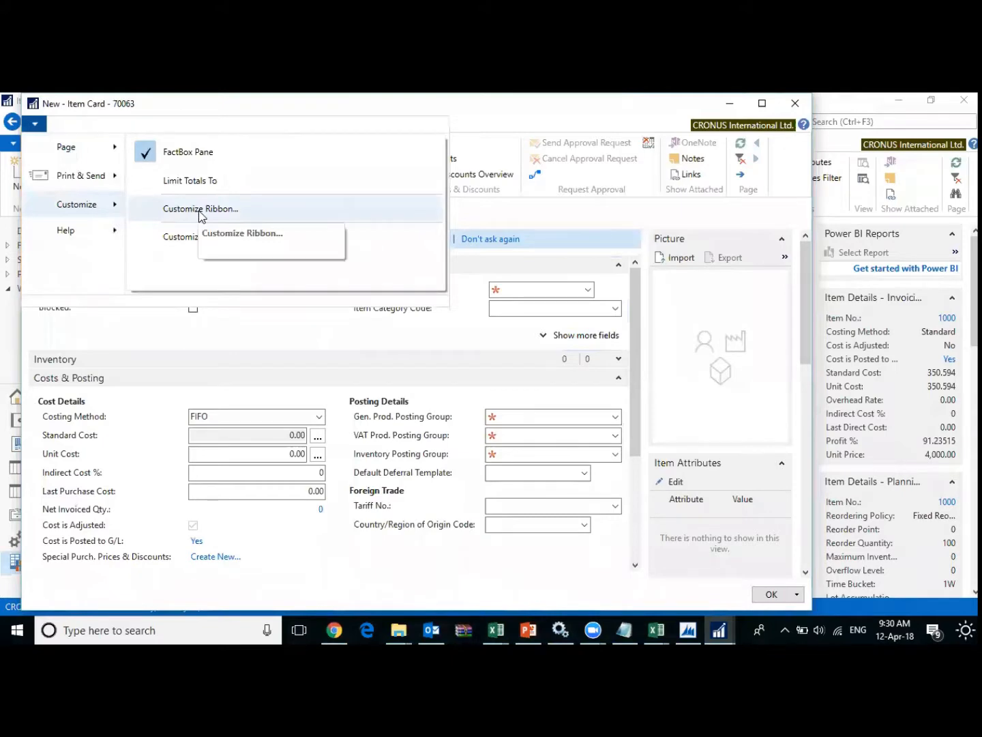
left_click(206, 237)
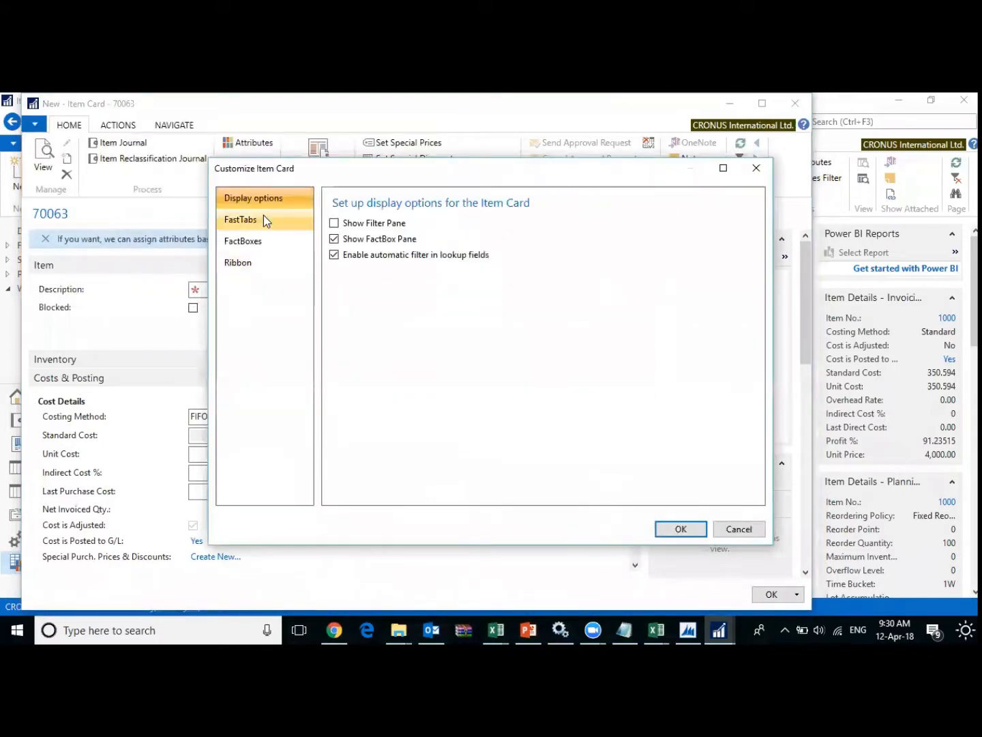
left_click(263, 217)
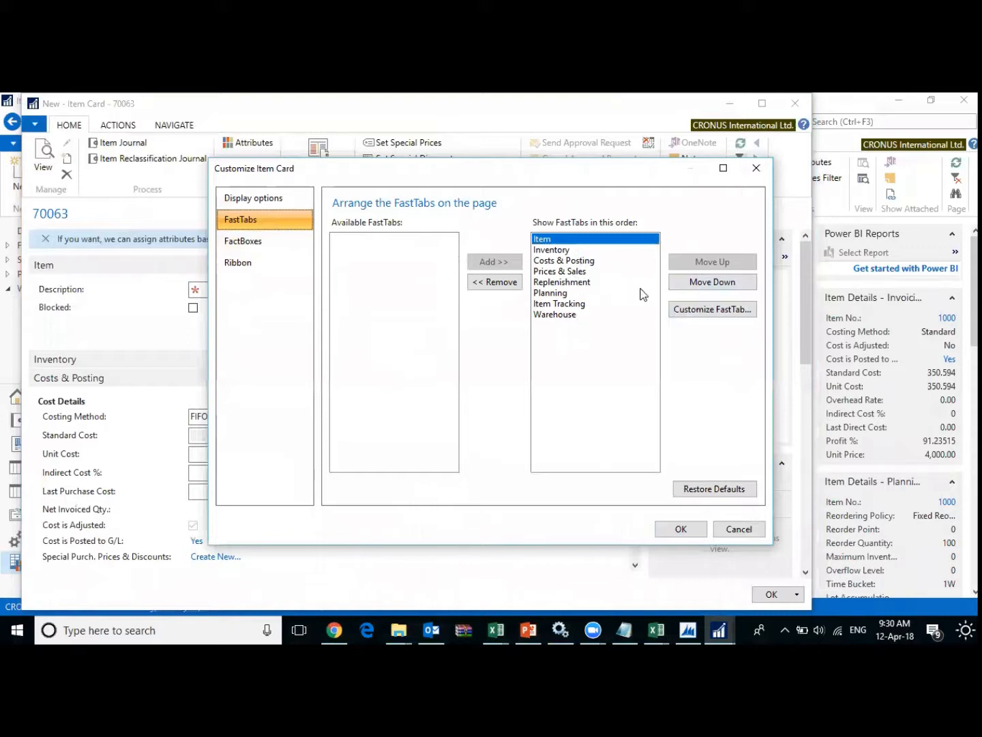
left_click(733, 318)
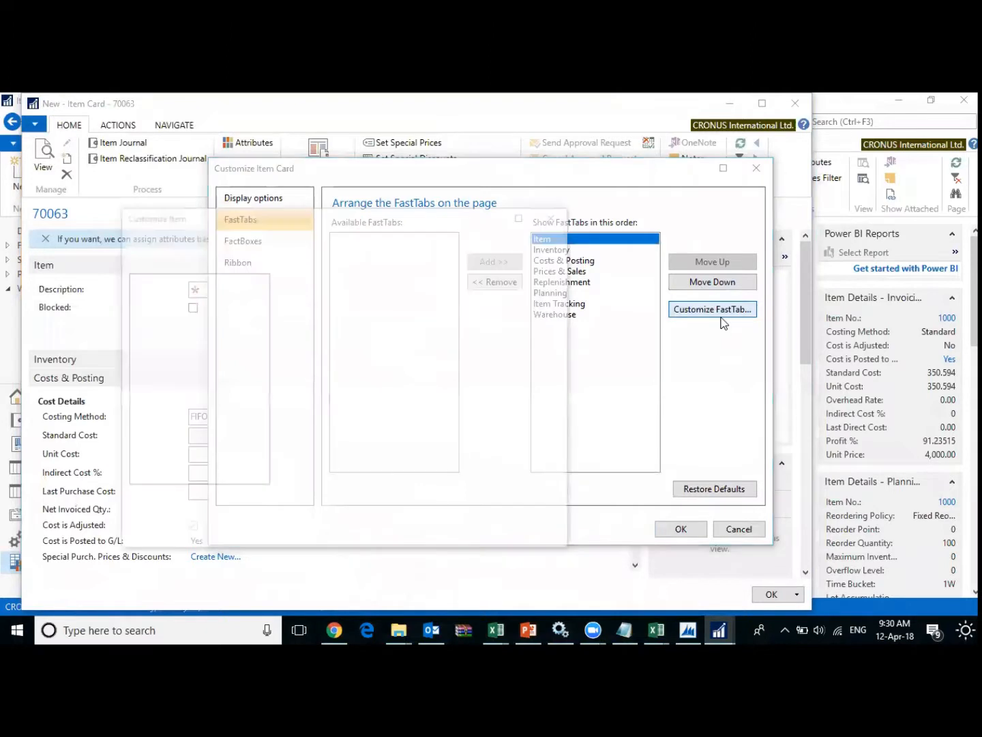
left_click(534, 273)
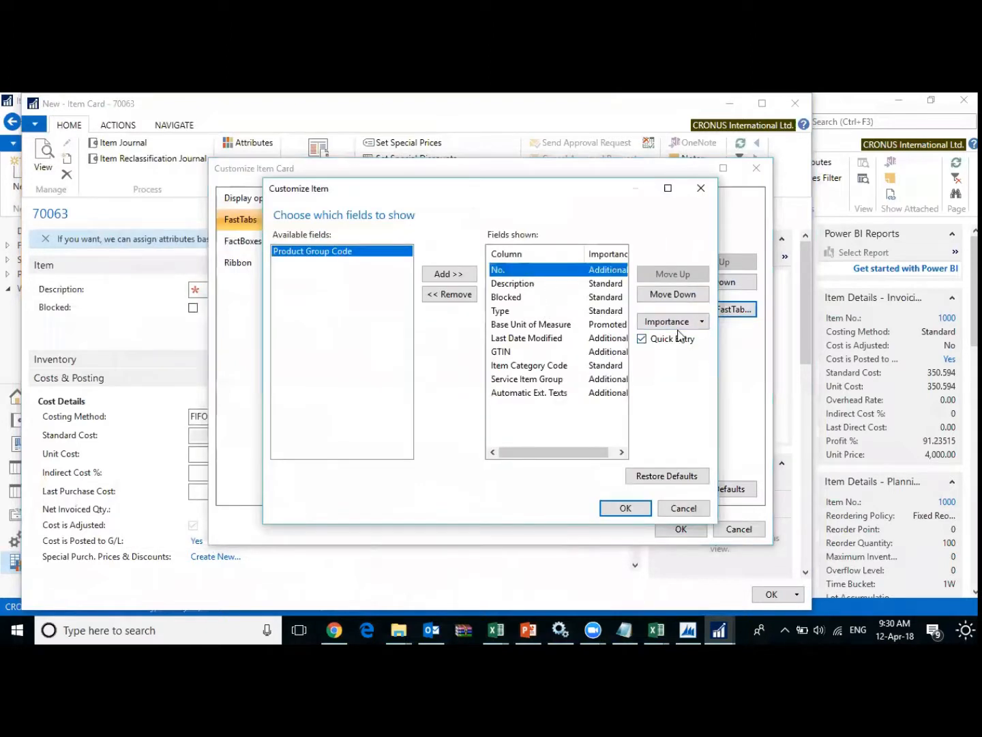
left_click(627, 507)
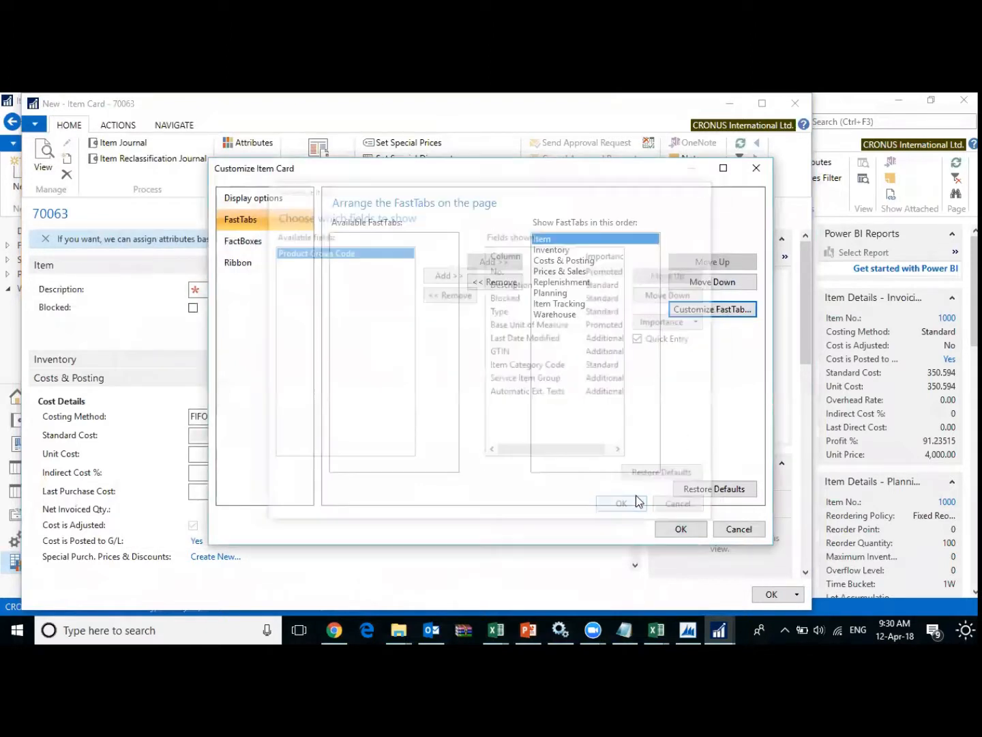
left_click(680, 529)
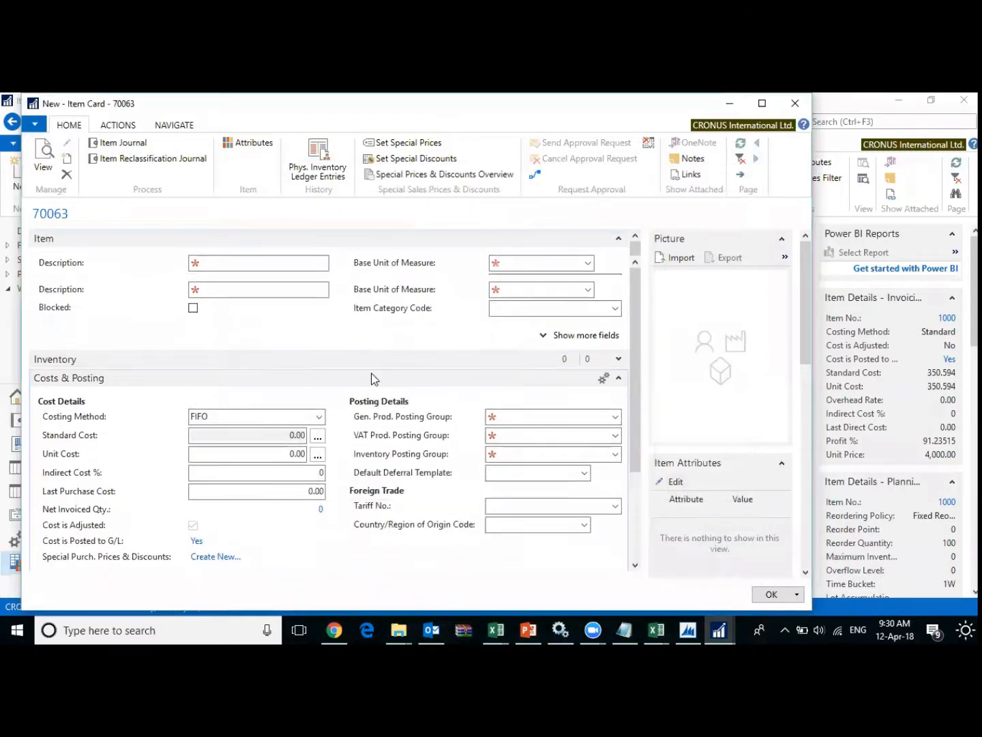
- Close and reopen the new item's card, and set its Description to Training Item
key("Escape")
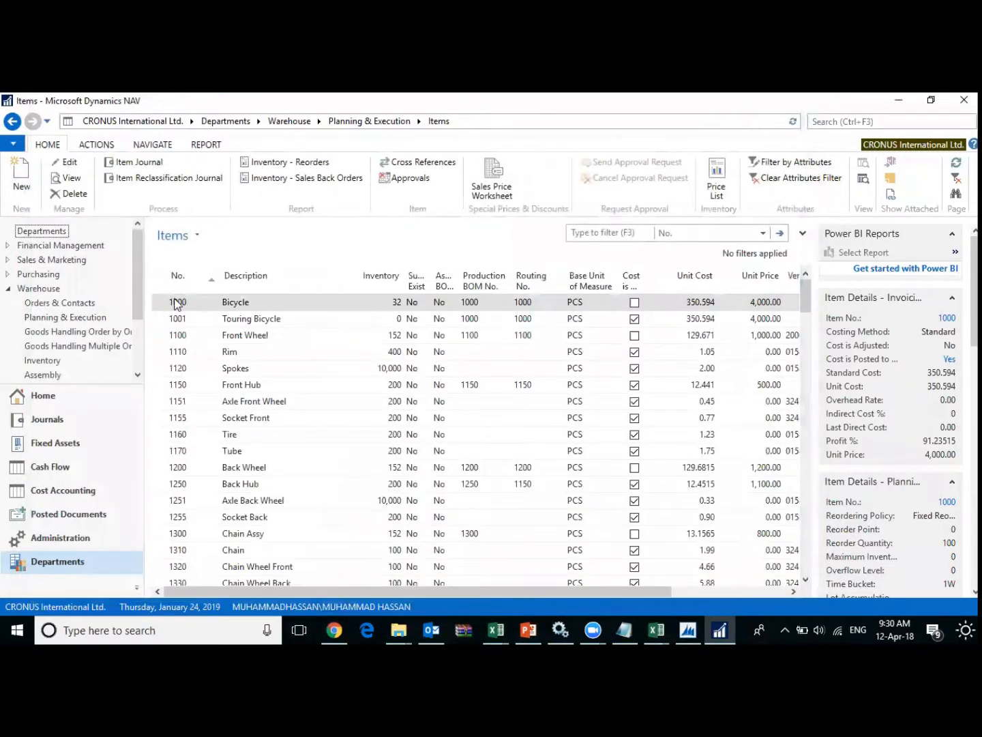
key("ctrl+n")
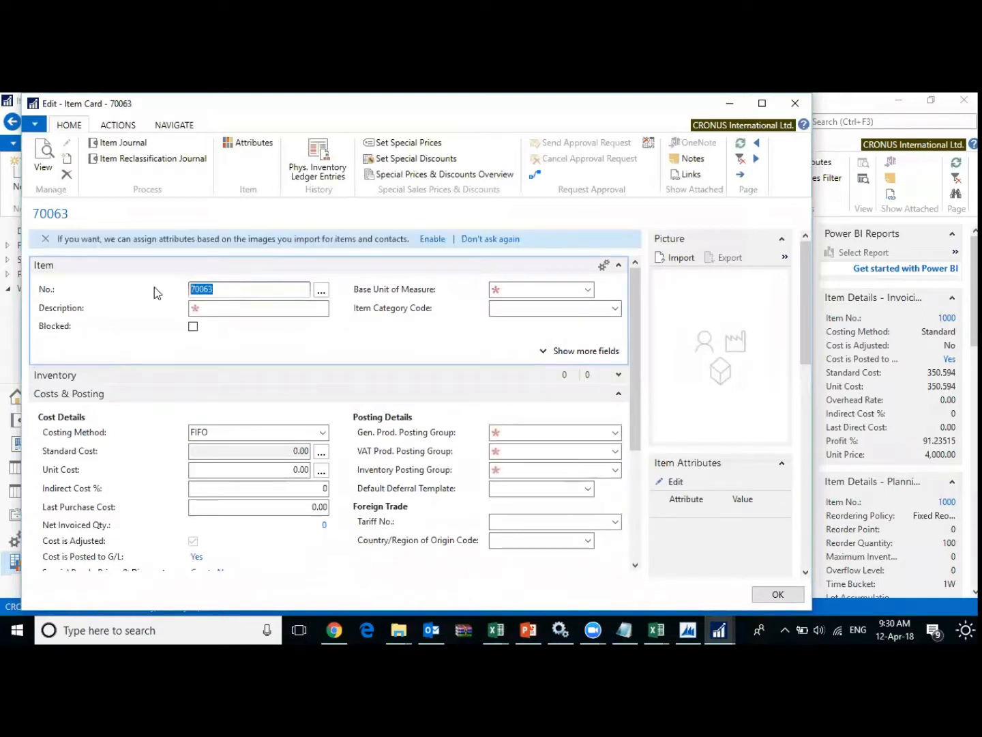
left_click(237, 308)
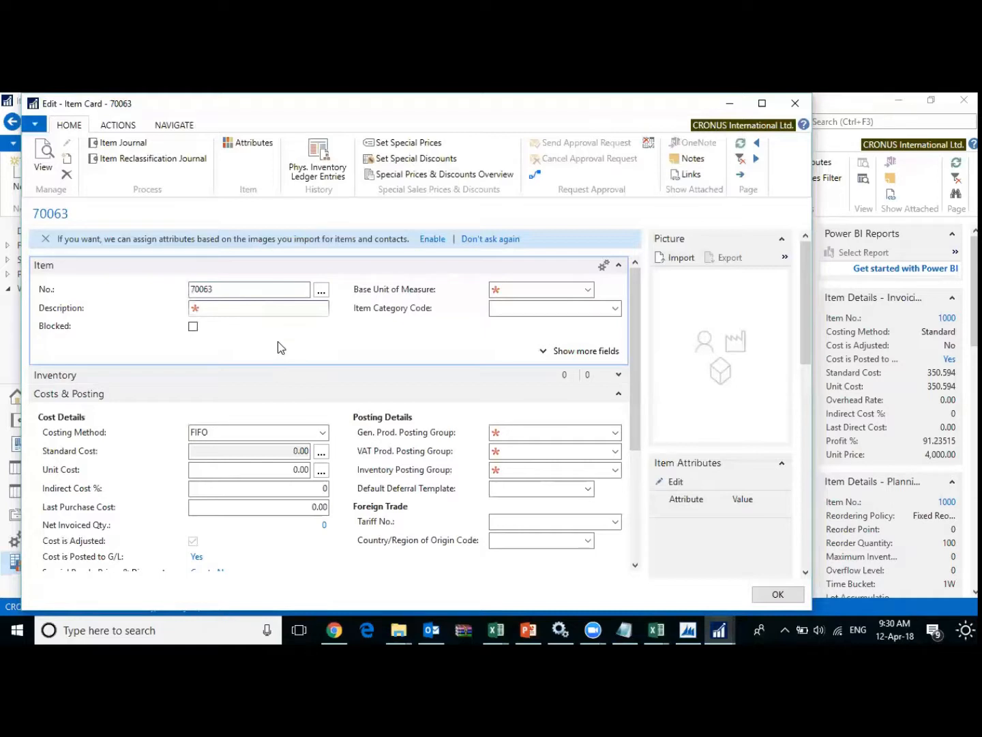
type("Training Item")
key("Tab")
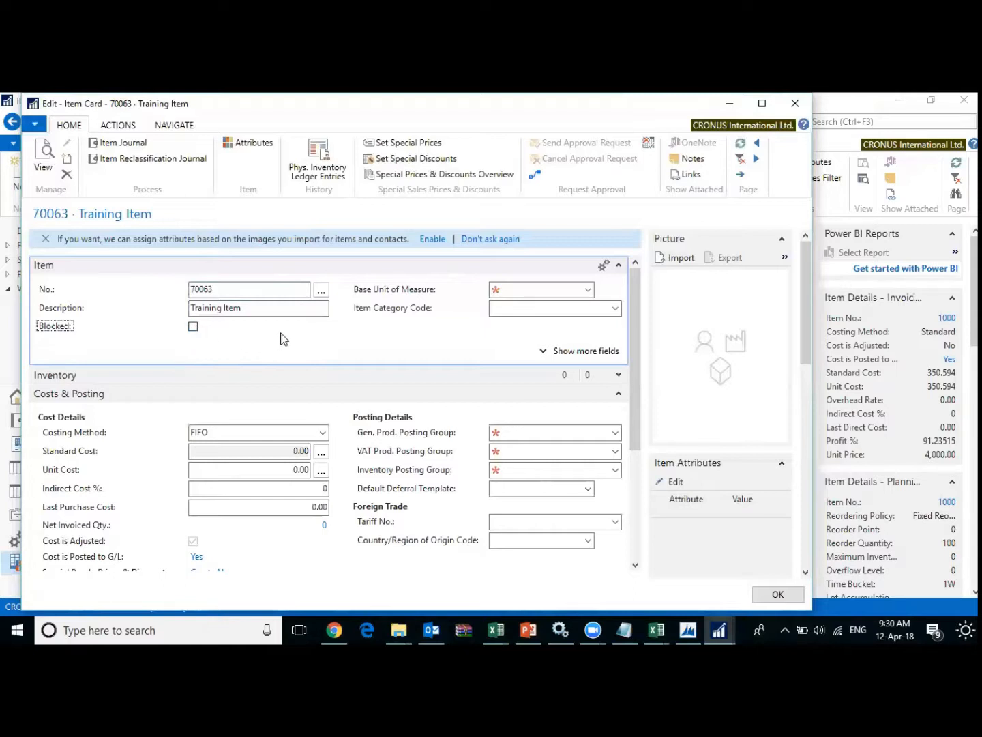
- Set the Base Unit of Measure of Training Item to PCS, after reviewing the available unit codes
left_click(586, 290)
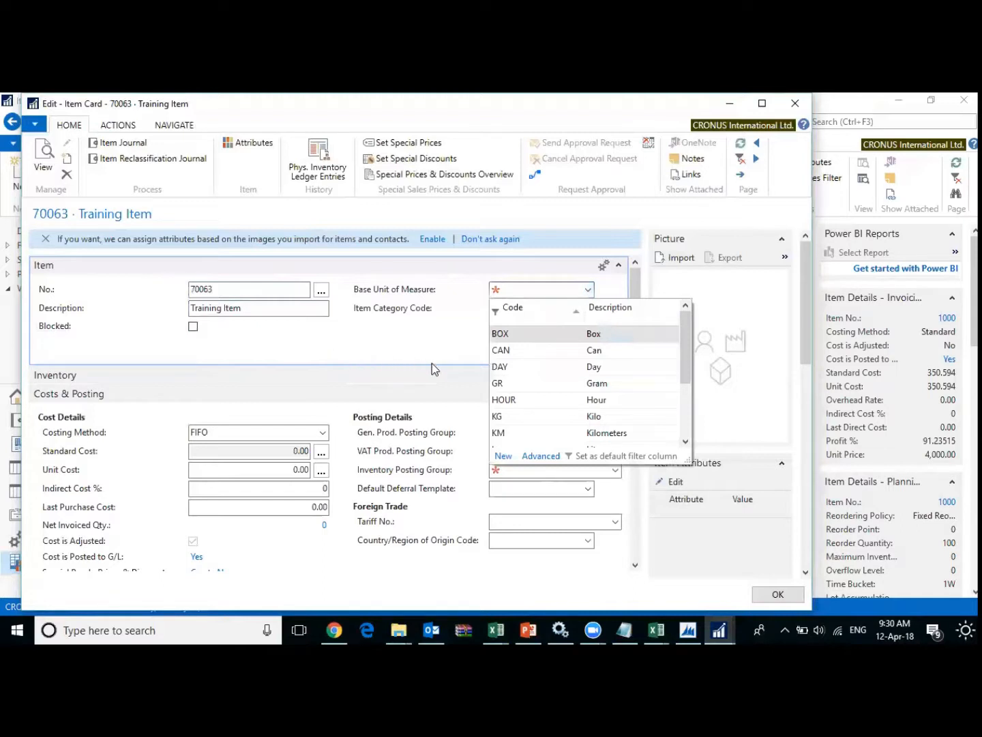
scroll(543, 380, "down", 1)
scroll(539, 353, "up", 1)
scroll(528, 365, "down", 2)
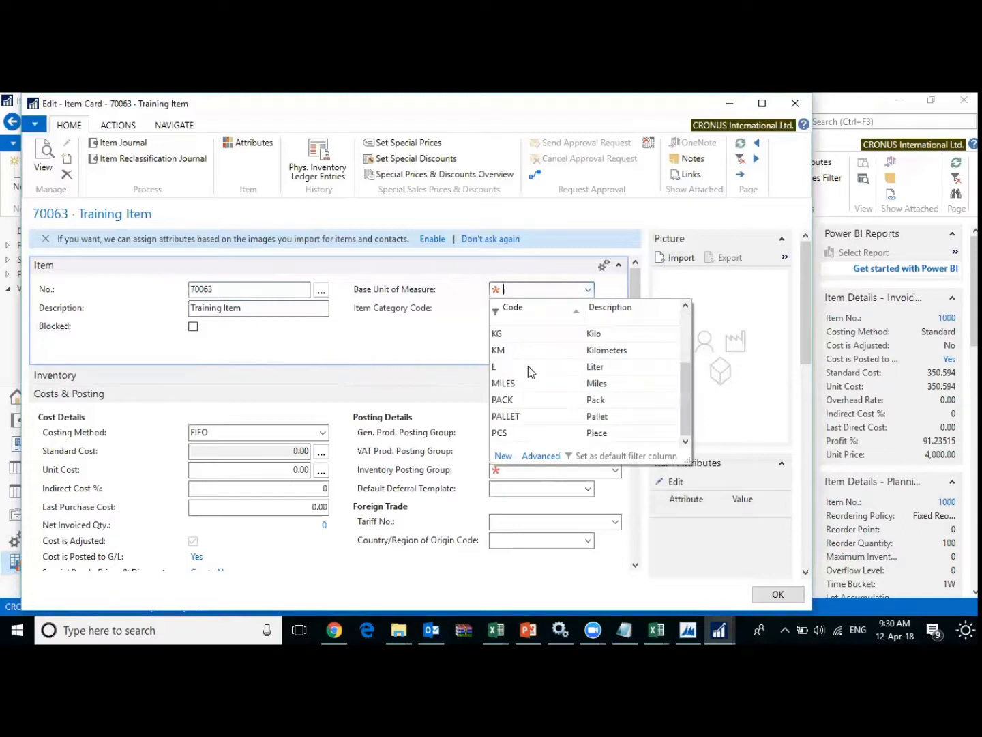
scroll(520, 379, "up", 2)
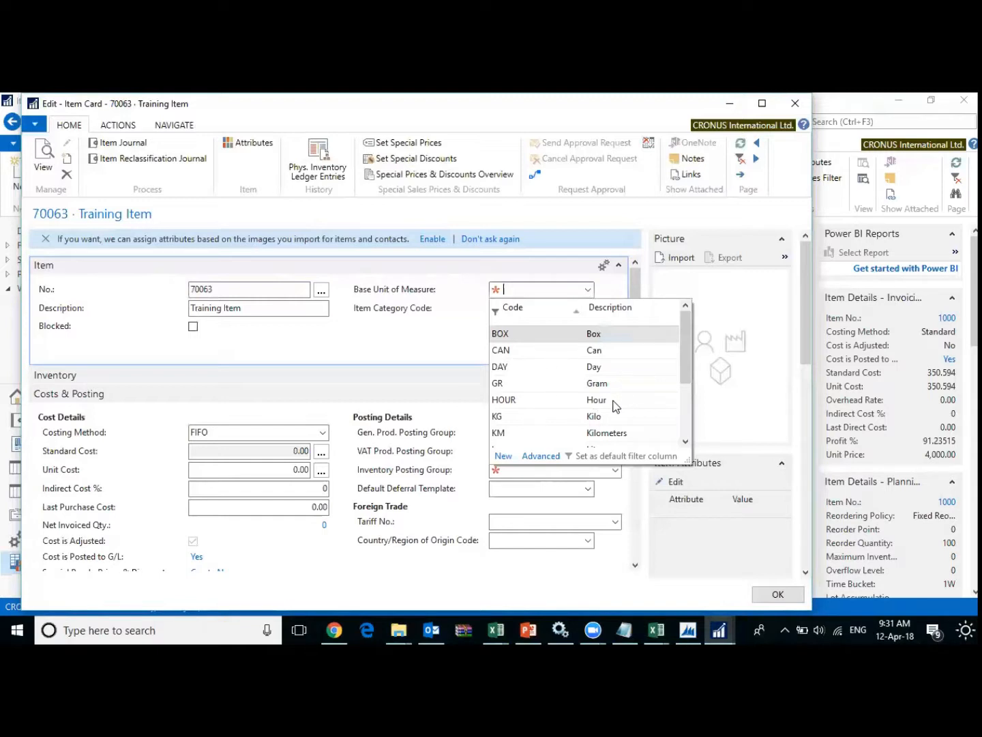
scroll(616, 406, "down", 2)
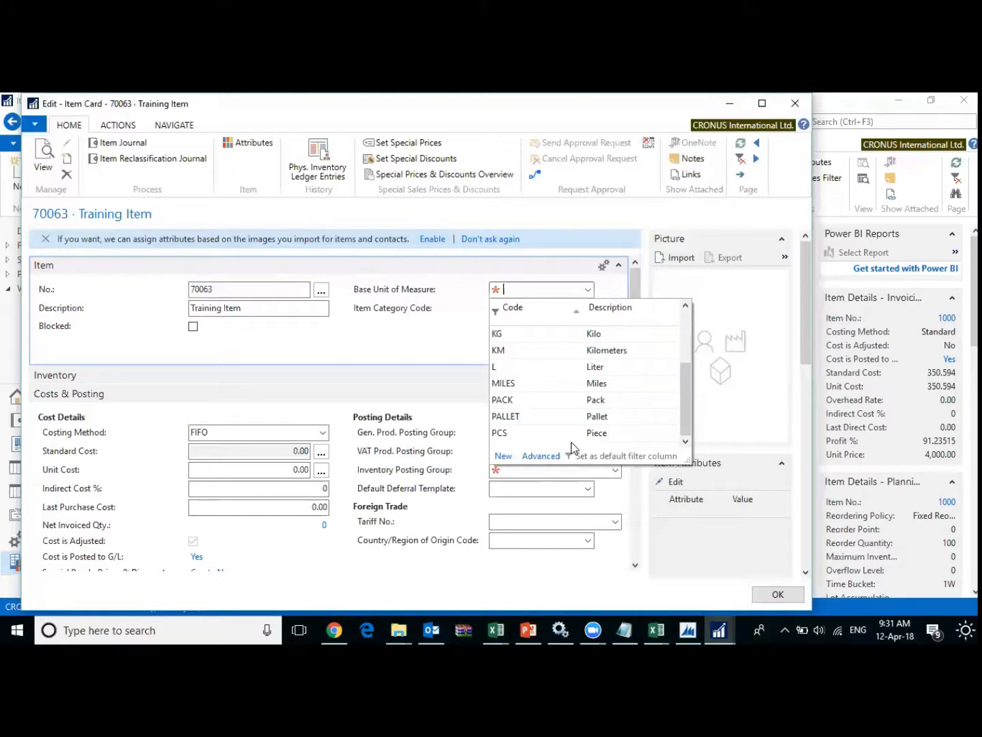
left_click(533, 434)
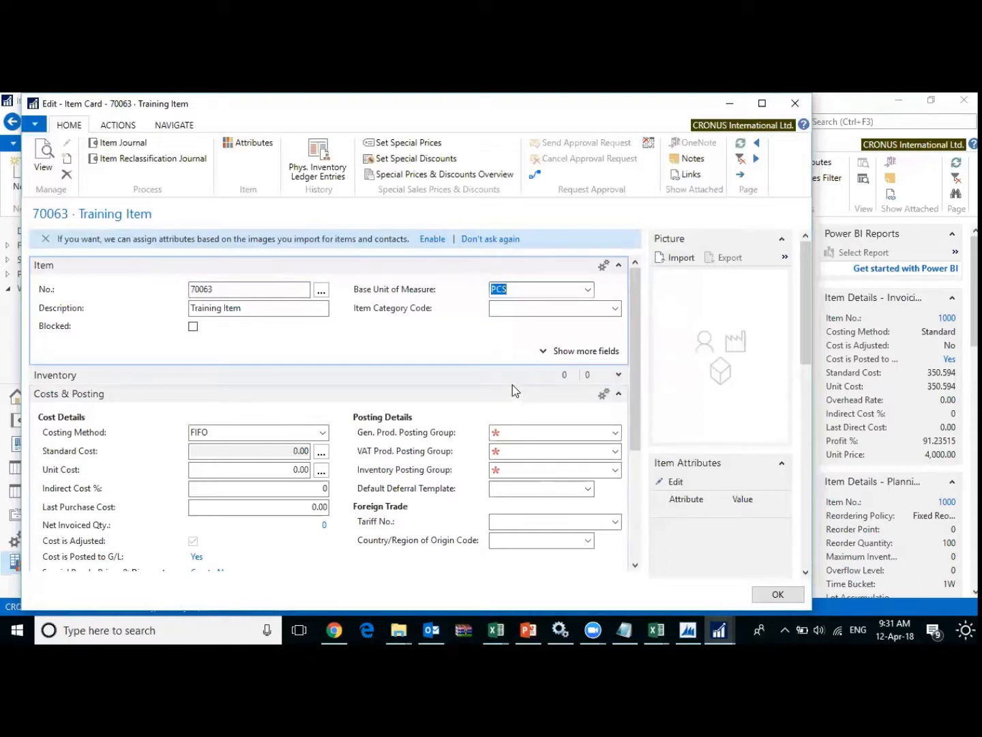
- Set the Item Category Code to MISC and show fewer fields in the Item section
left_click(599, 308)
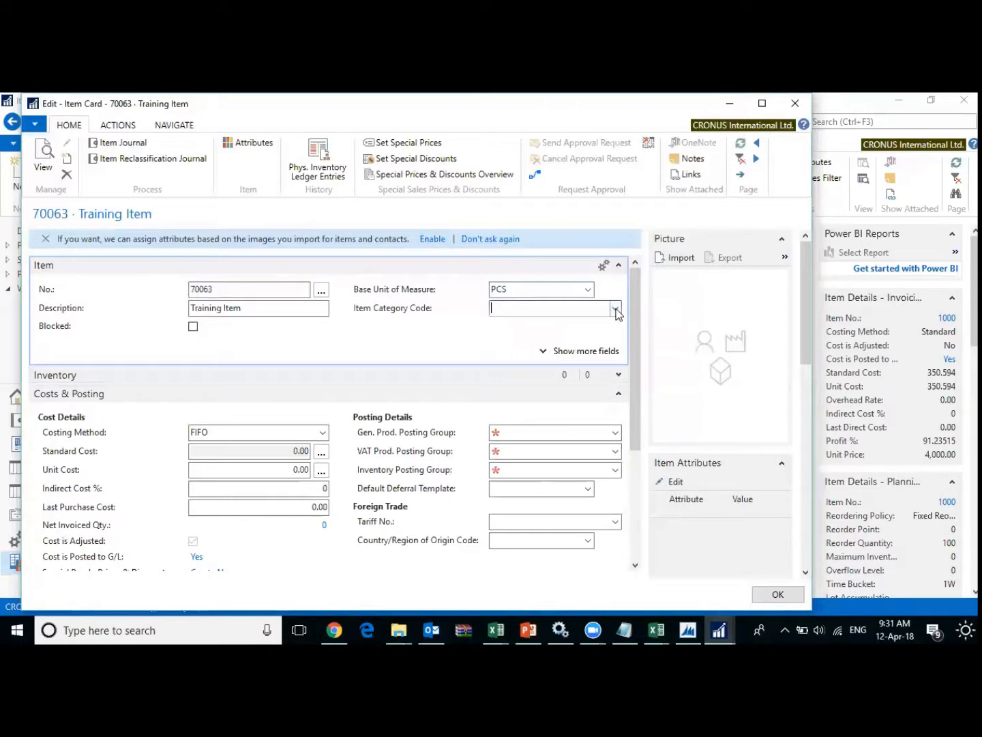
left_click(617, 309)
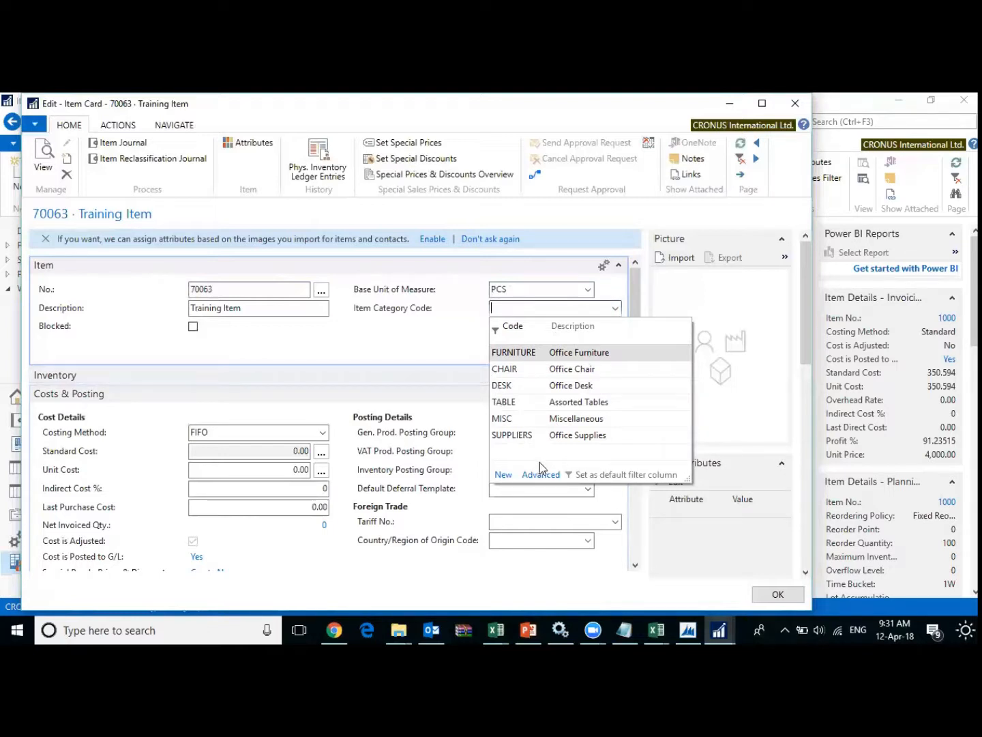
left_click(511, 419)
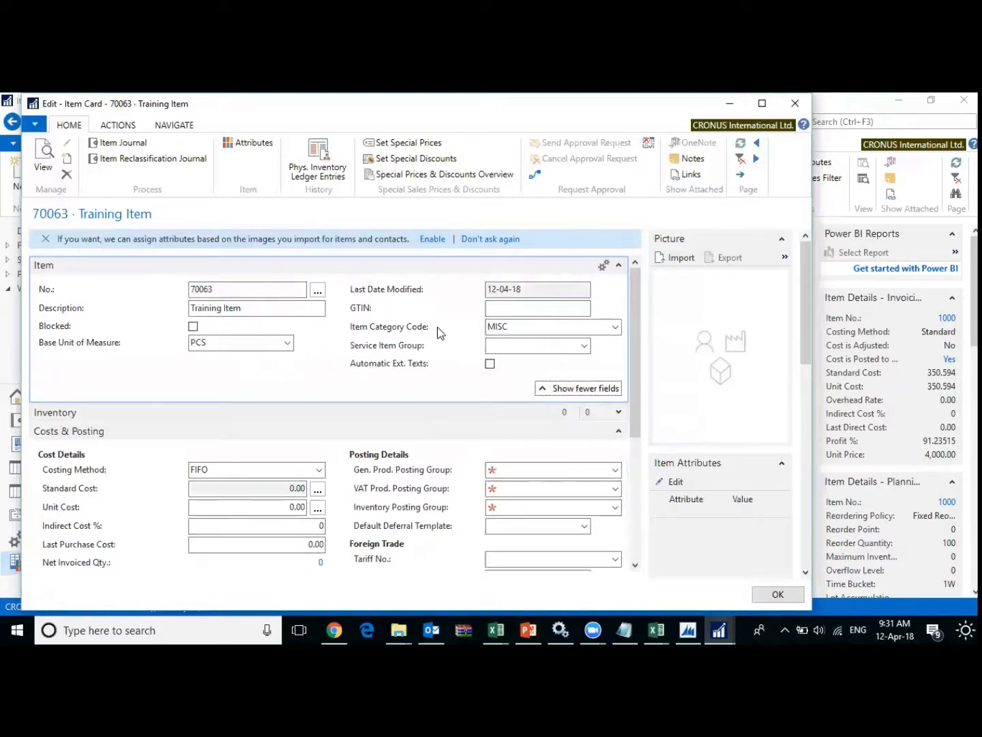
left_click(600, 385)
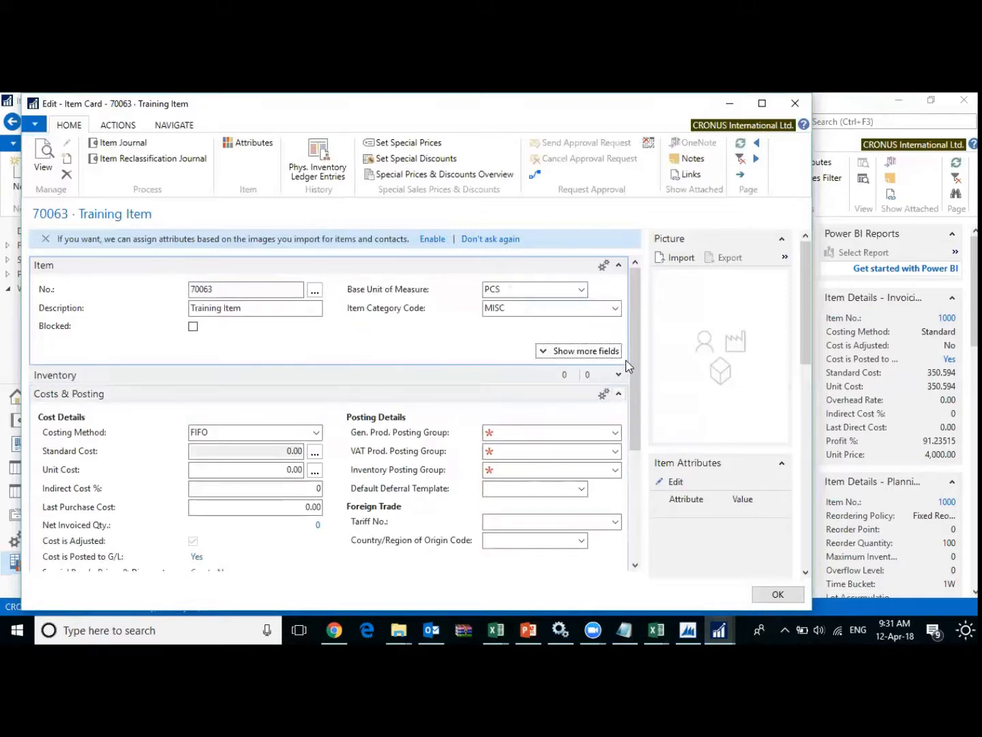
- Collapse the Item section and review the Shelf No. and Inventory fields in the Inventory section, collapsing it when done
left_click(619, 265)
left_click(619, 281)
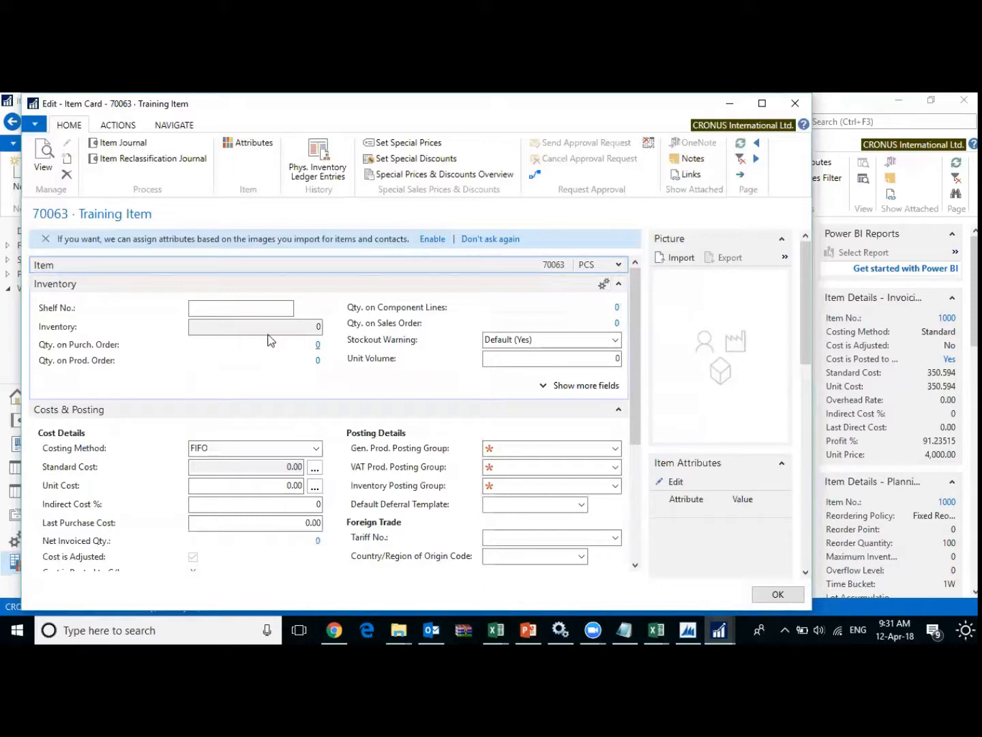
left_click(267, 313)
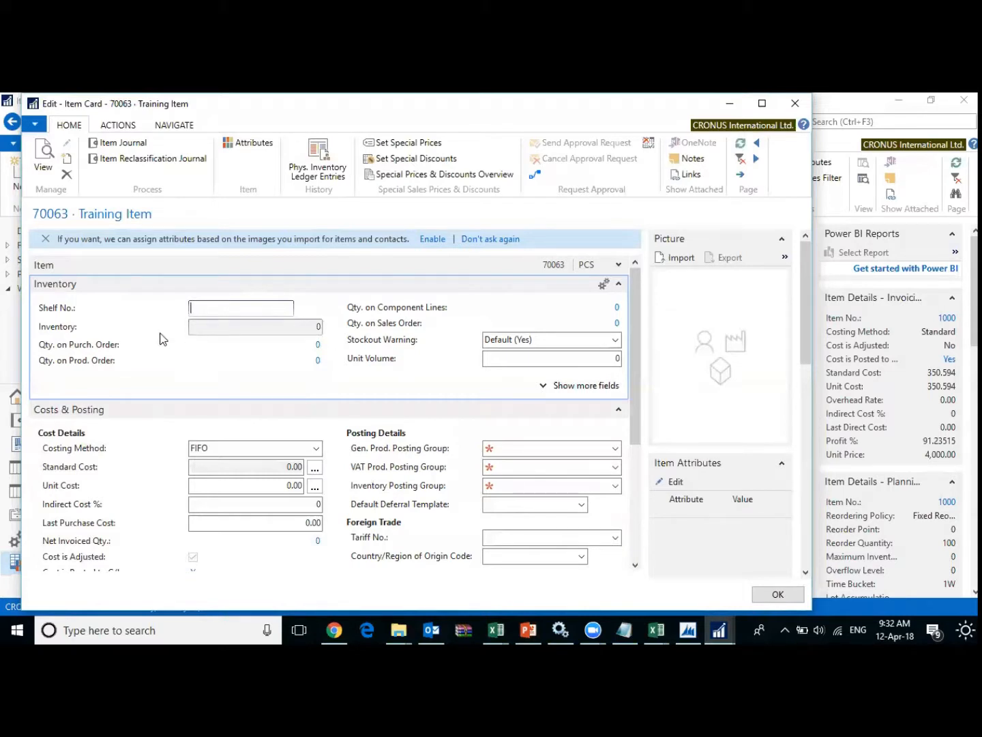
left_click(317, 326)
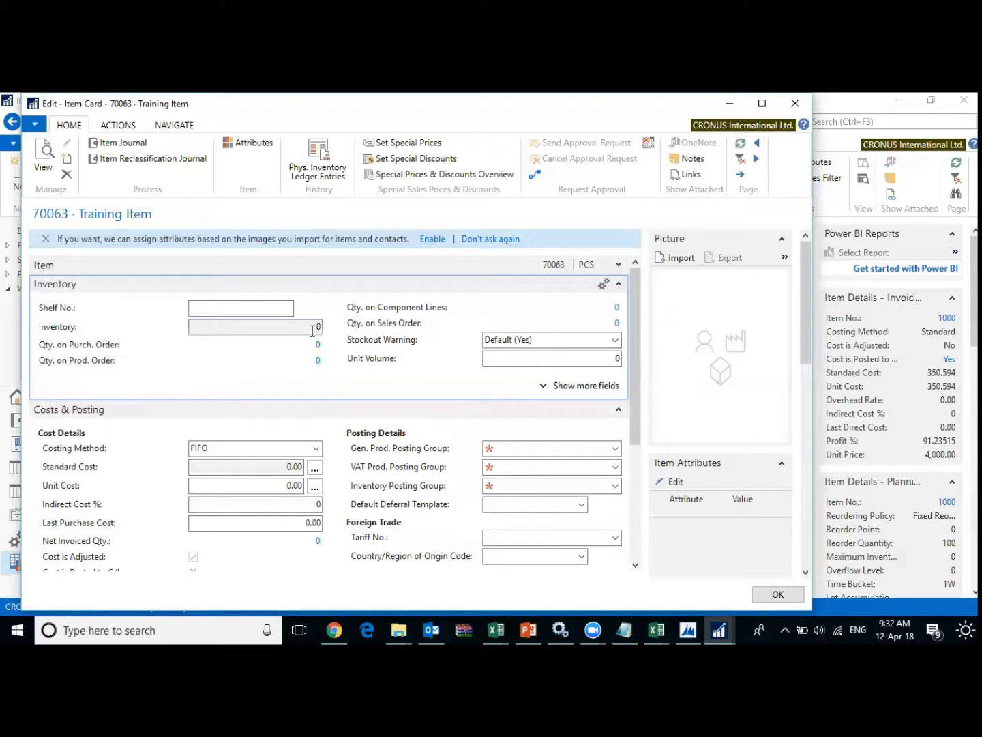
left_click(319, 328)
left_click(620, 284)
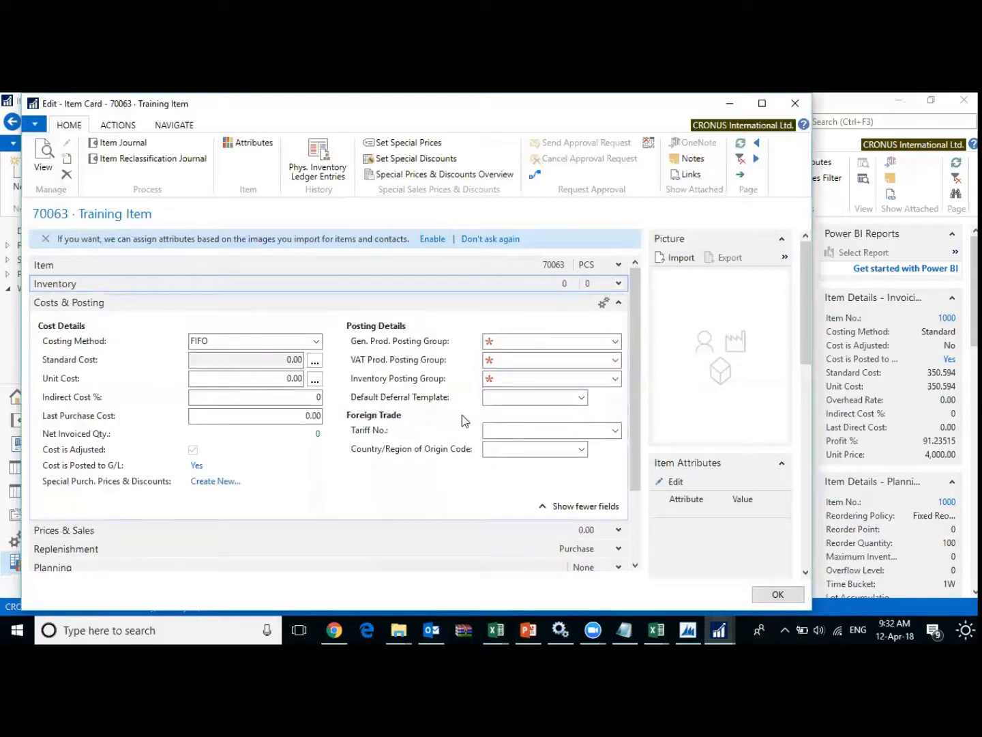
- Examine the Costing Method options from FIFO through Average in Costs & Posting, leaving the list without choosing another method
left_click(316, 341)
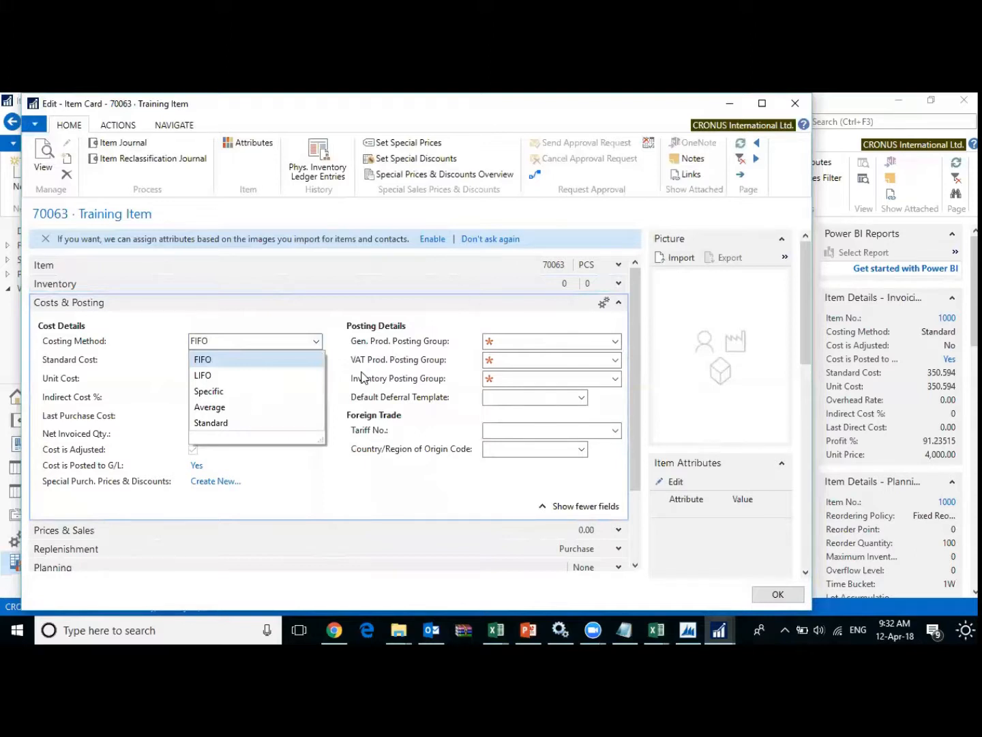
key("Down")
key("Up")
key("Down")
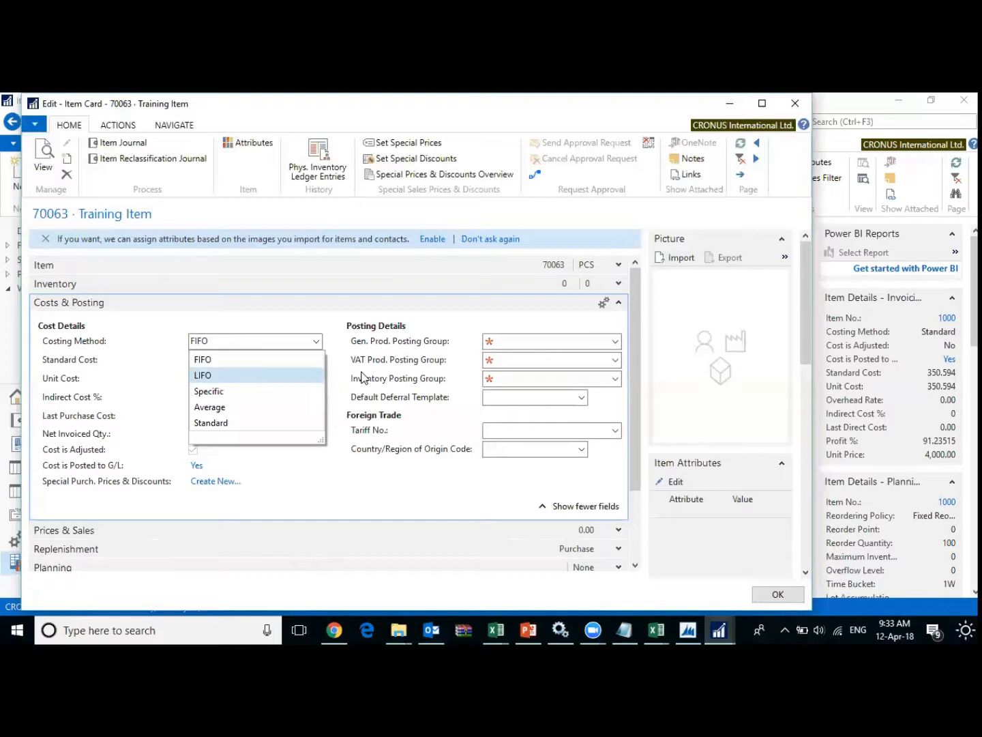
key("Down")
key("Up")
key("Down")
key("Down")
key("Up")
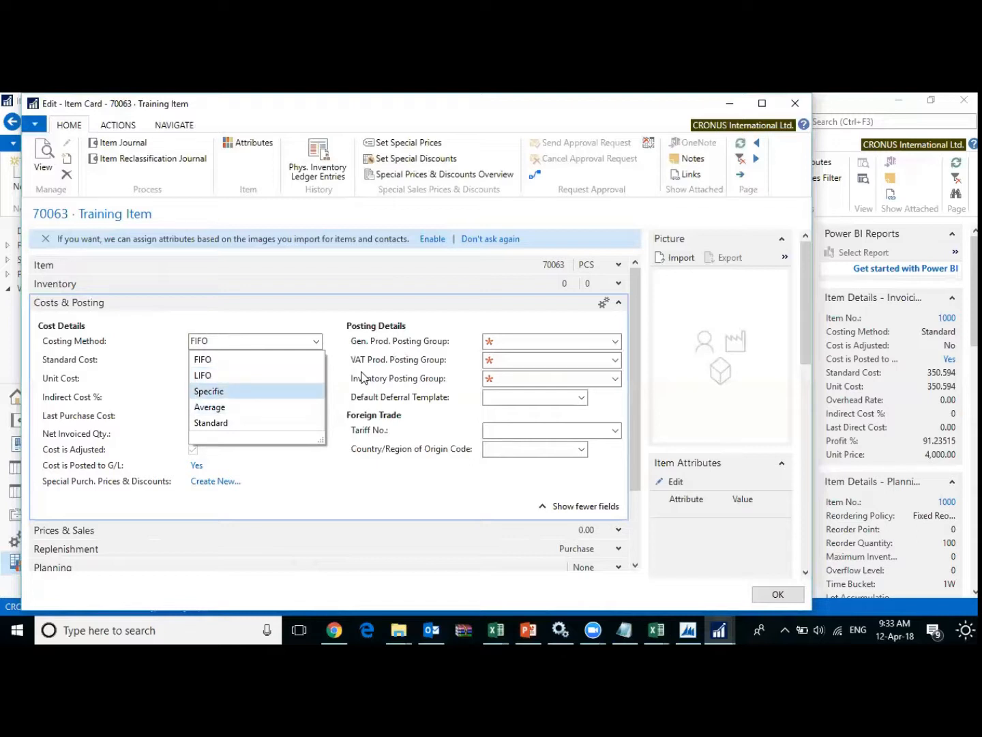
key("Down")
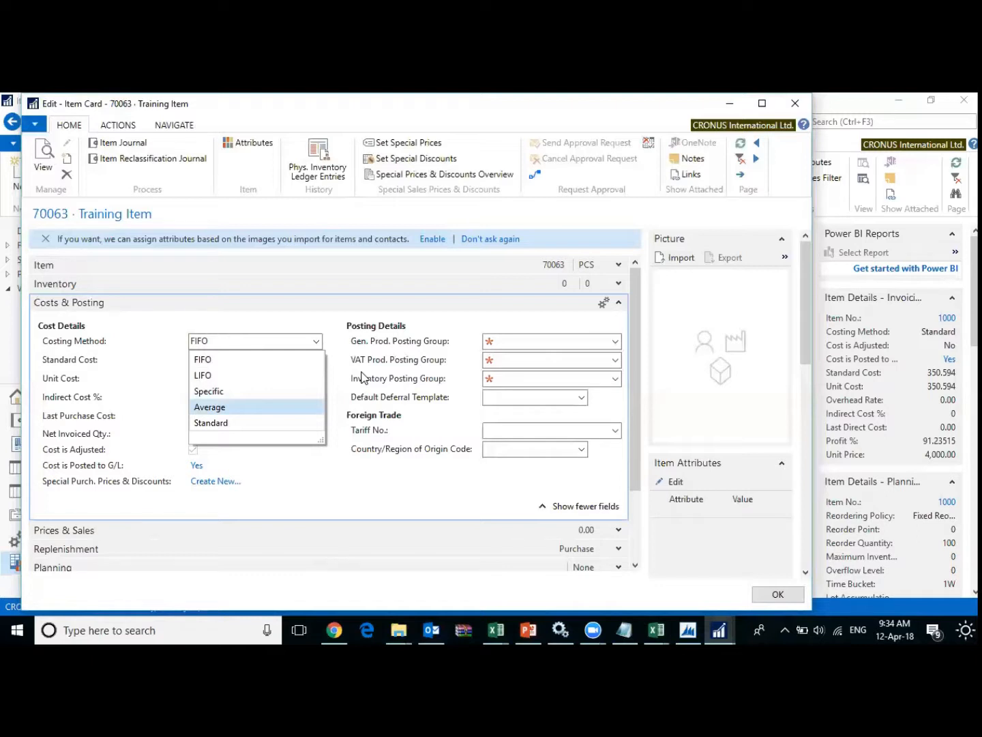
key("Escape")
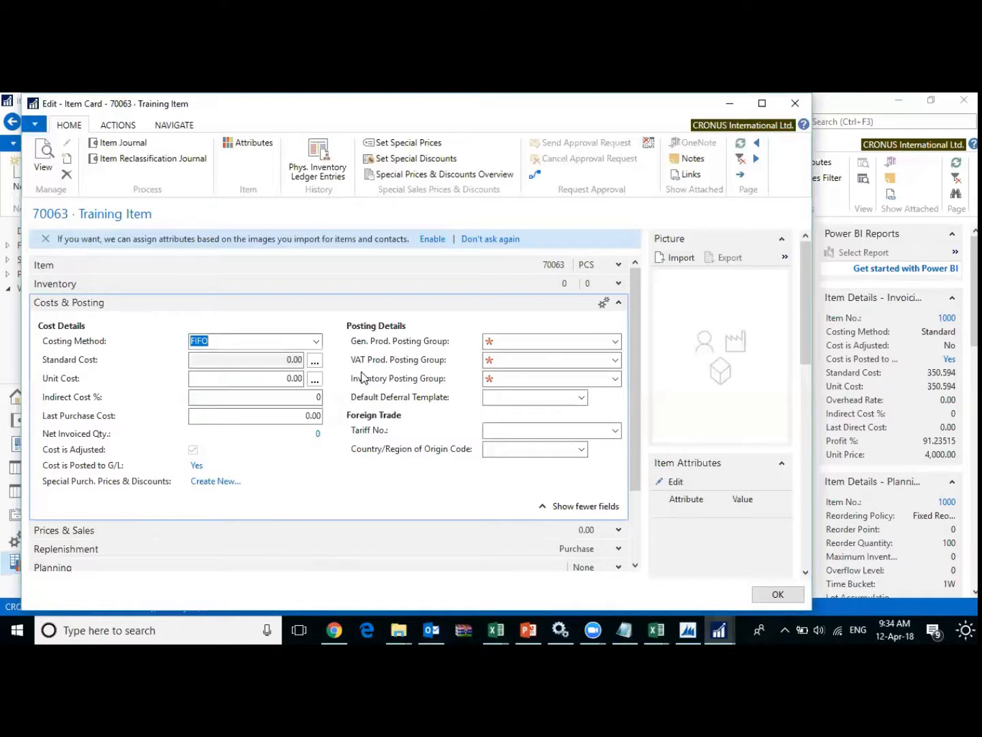
- Review the Unit Cost and the general product, VAT product and inventory posting group fields, and collapse Costs & Posting
key("Tab")
key("Tab")
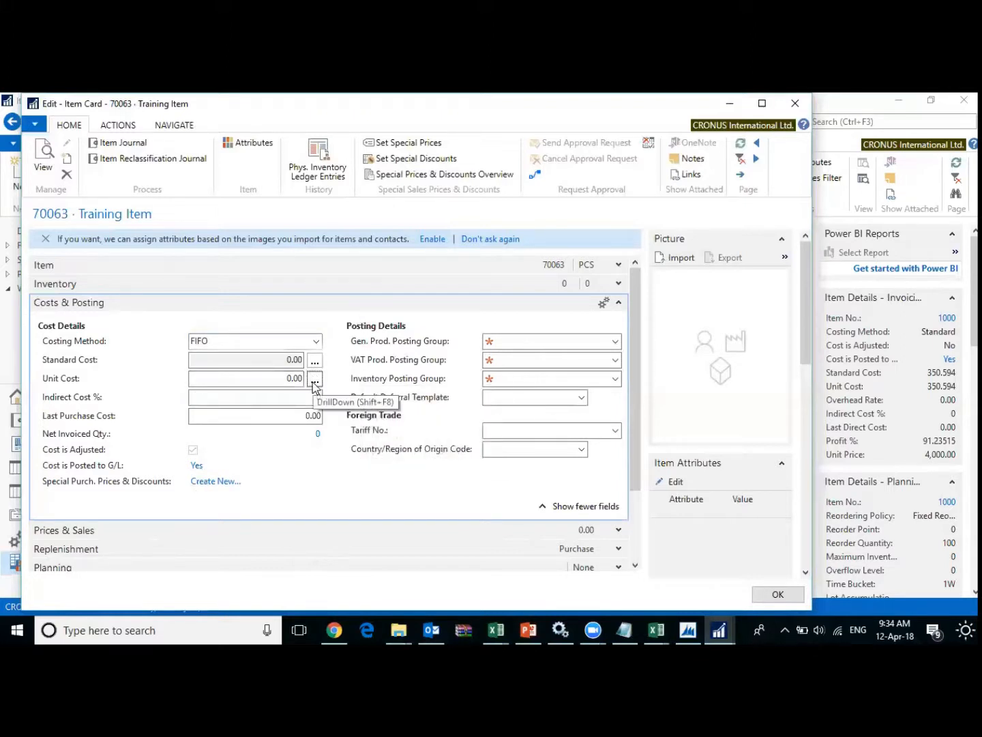
scroll(364, 404, "down", 2)
scroll(367, 408, "up", 2)
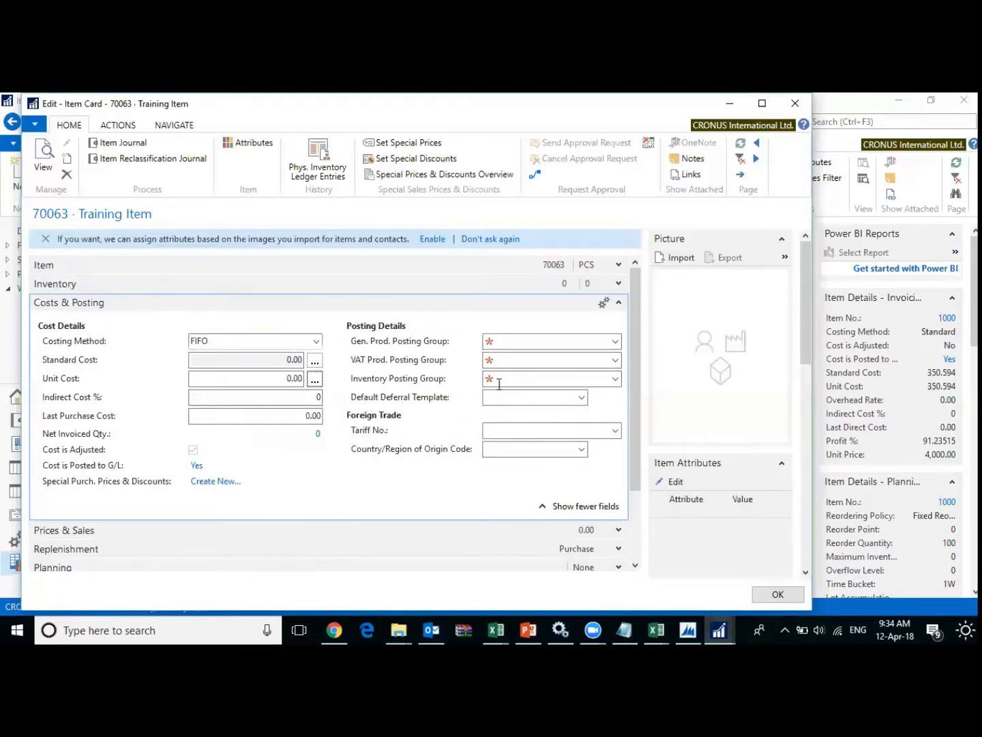
left_click(513, 340)
key("Tab")
key("Tab")
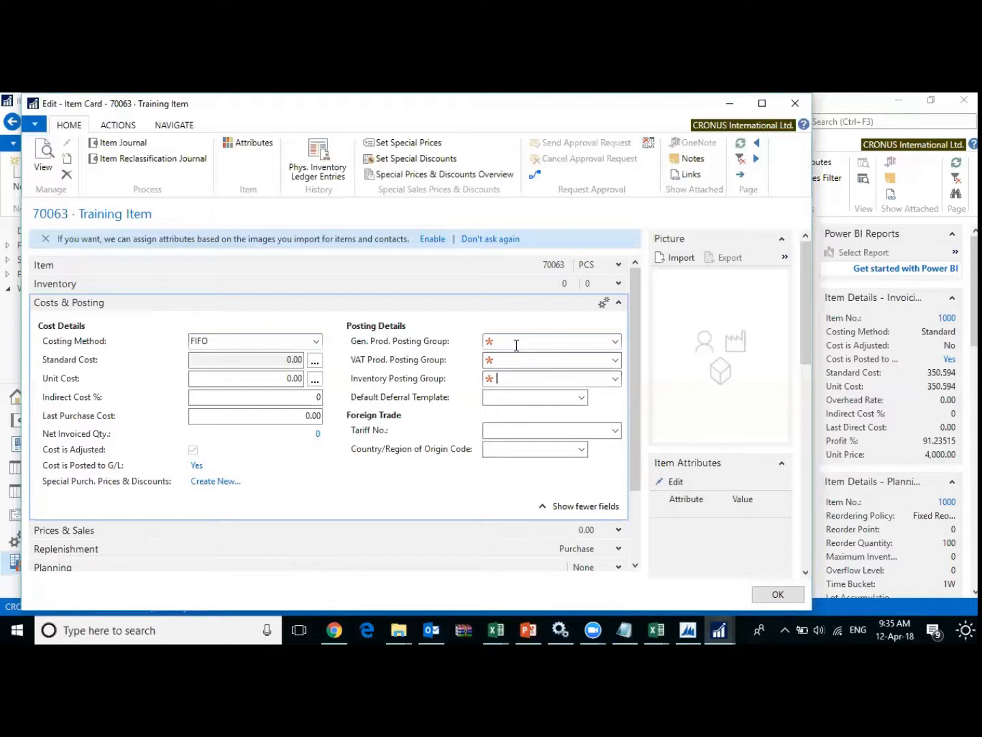
left_click(618, 303)
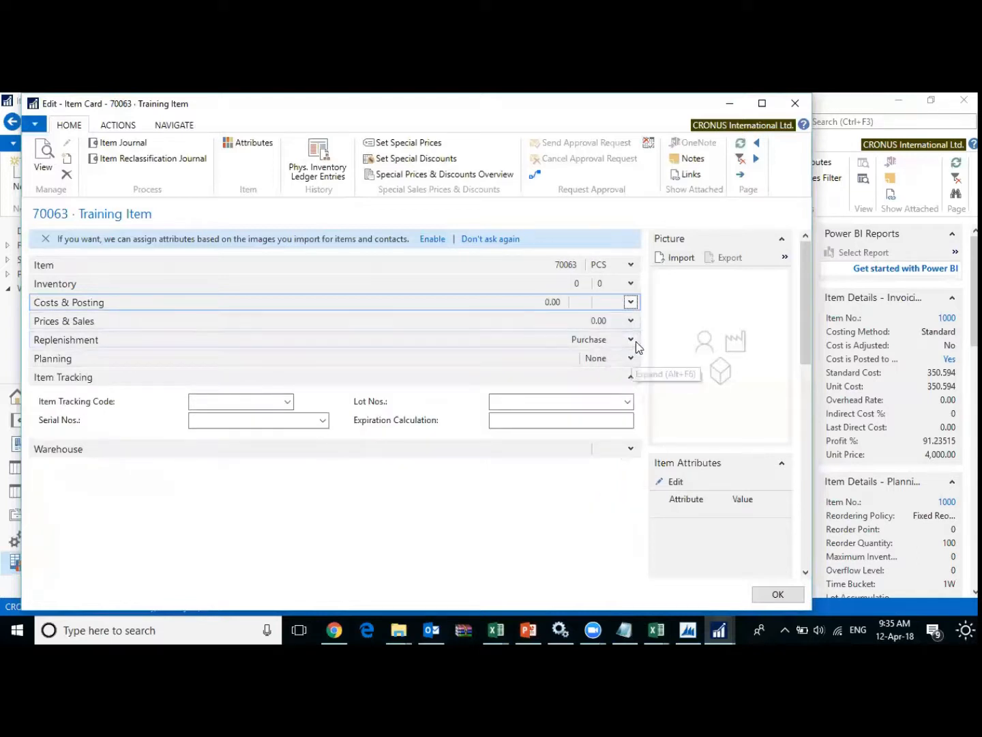
- Expand the Prices & Sales section and review the item's Unit Price and Profit % fields
left_click(631, 321)
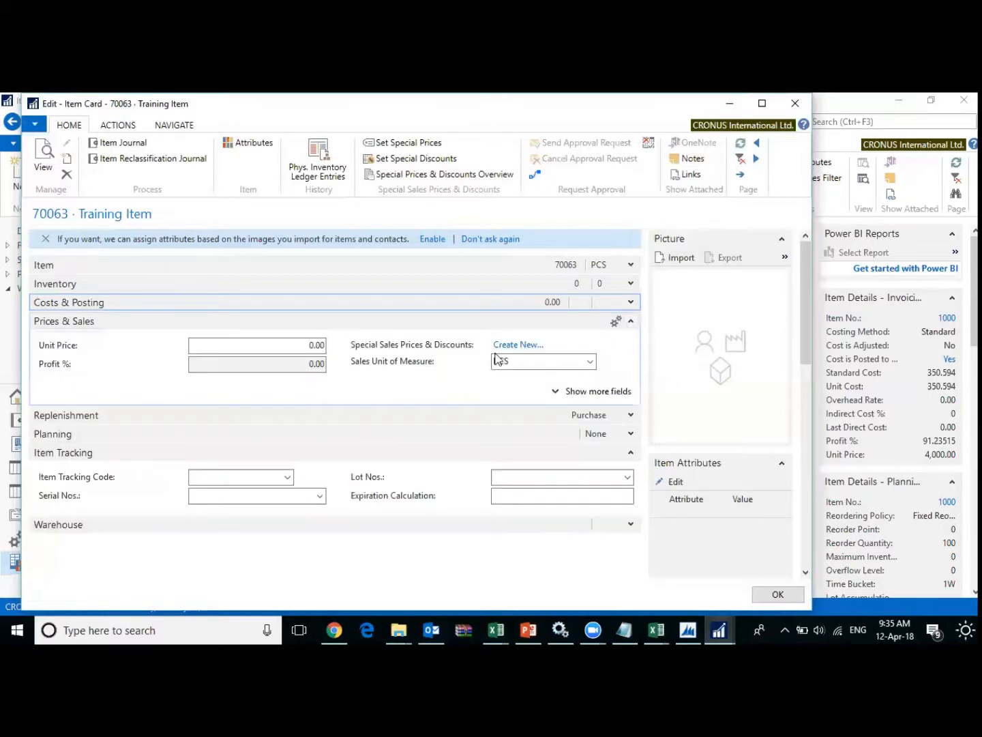
left_click(293, 348)
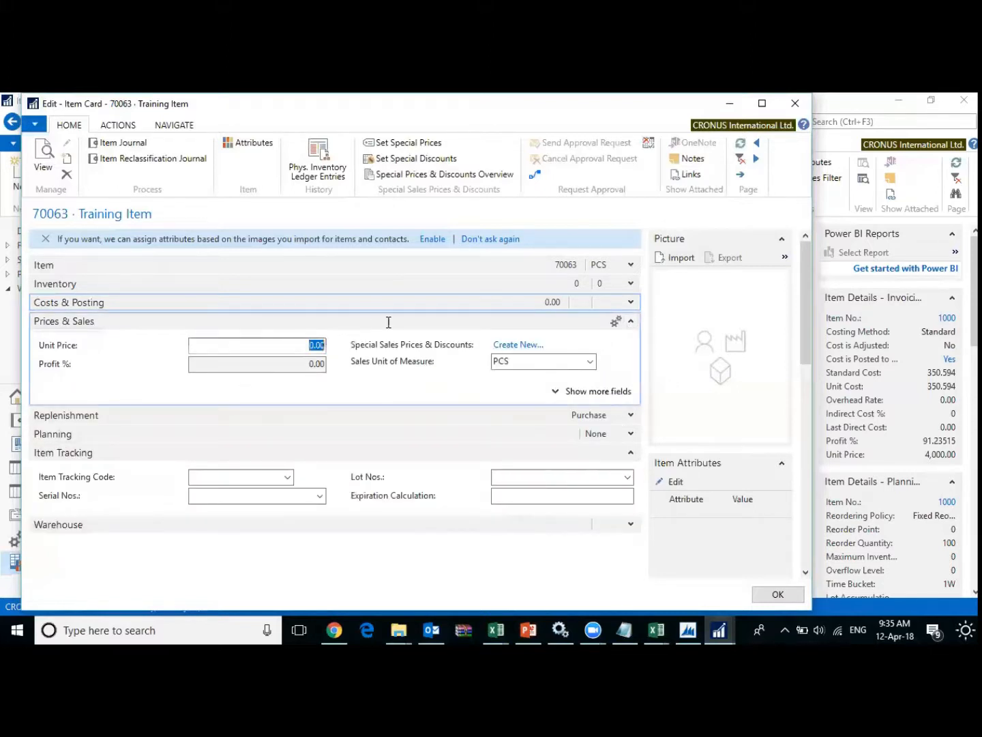
left_click(295, 347)
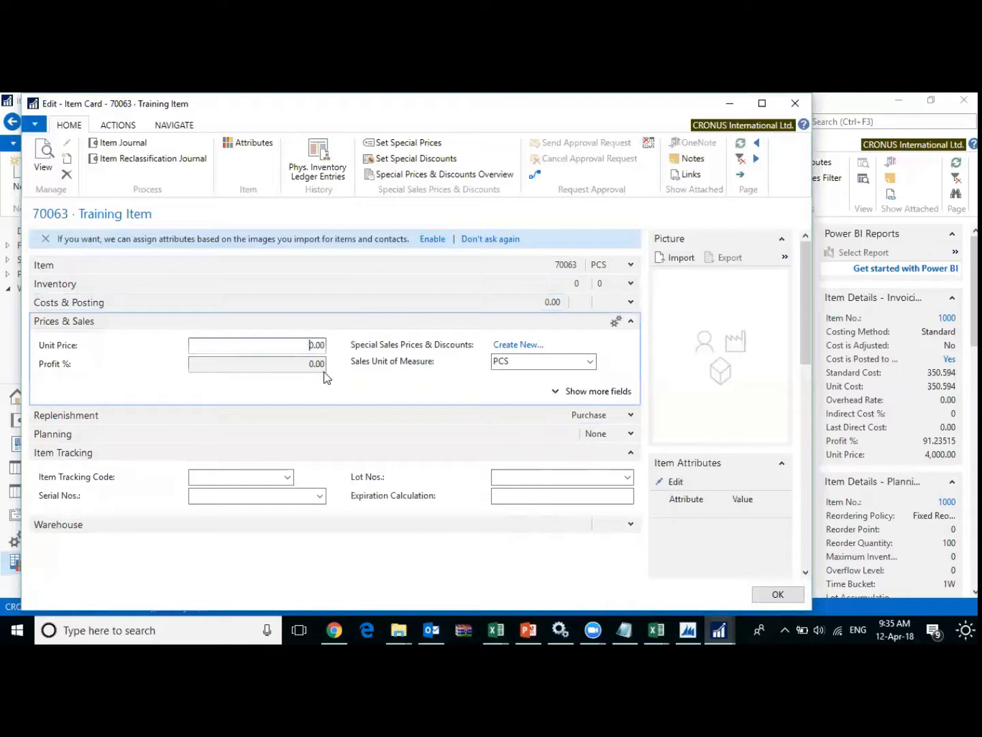
left_click_drag(305, 348, 341, 356)
left_click(302, 343)
key("Tab")
left_click(299, 368)
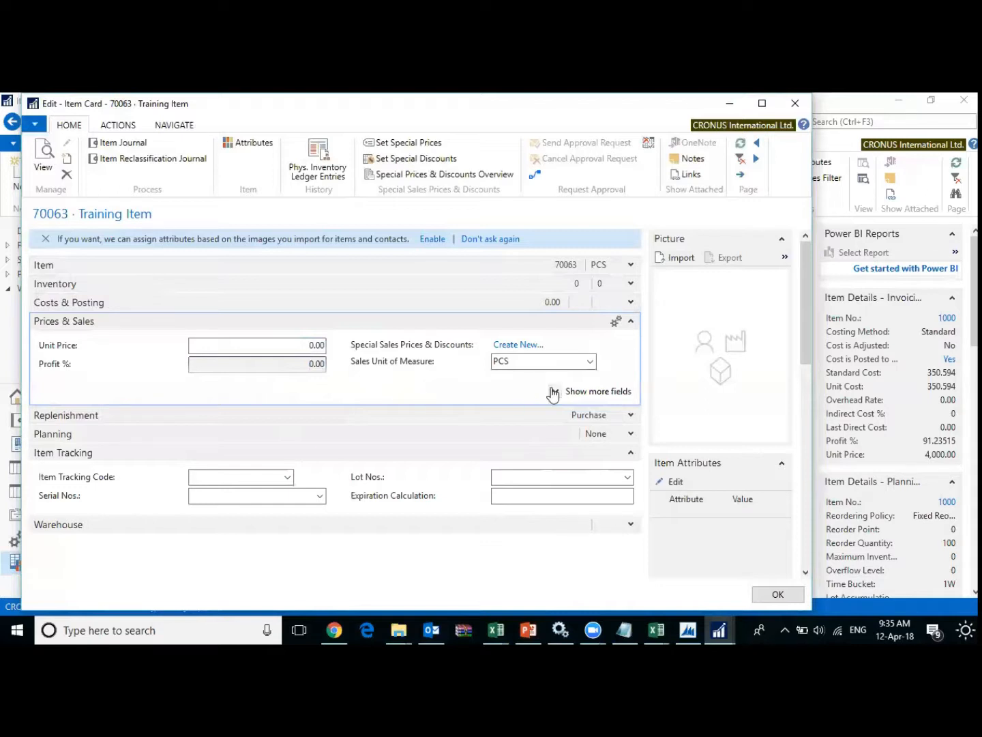
- Examine the choices available for Sales Unit of Measure and collapse the Prices & Sales section
left_click(591, 363)
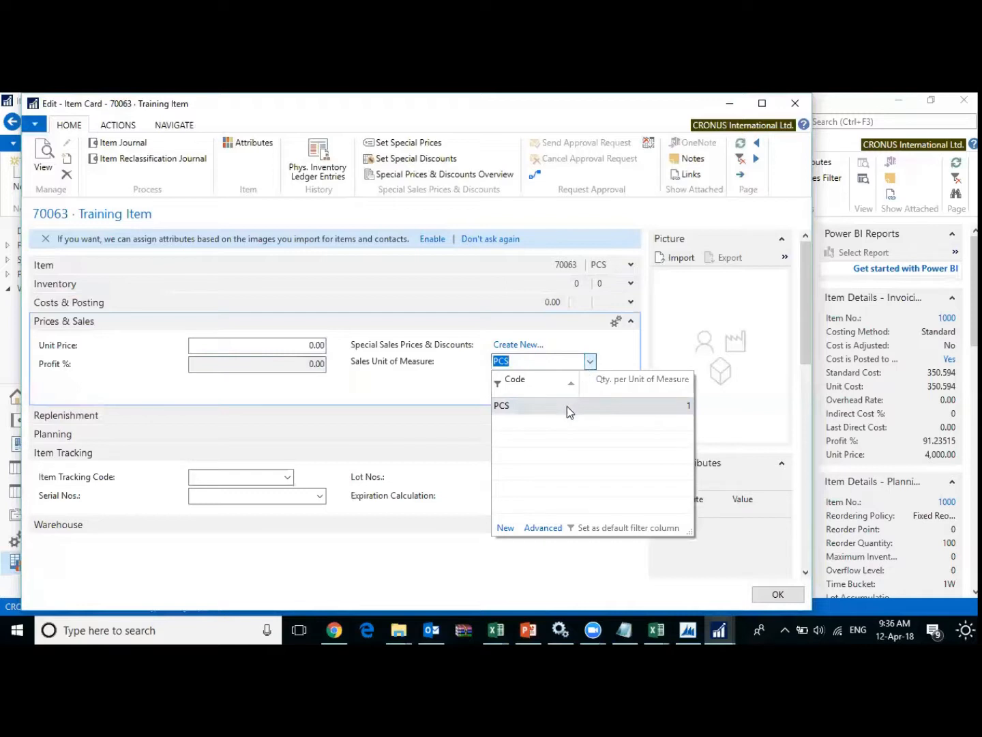
left_click(467, 380)
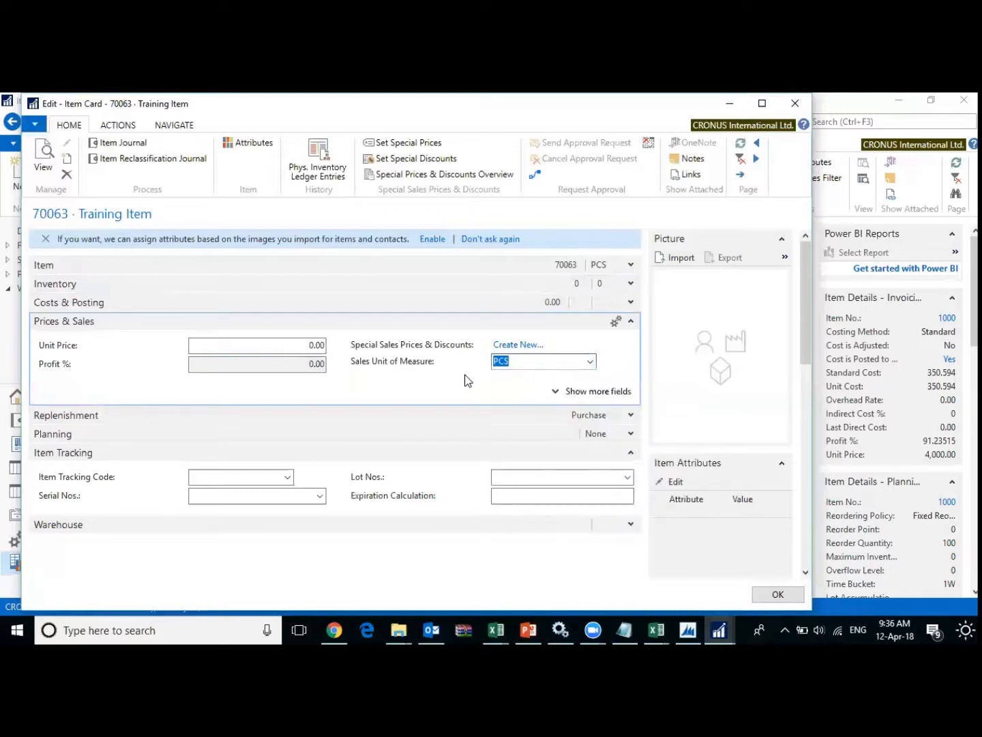
left_click(590, 363)
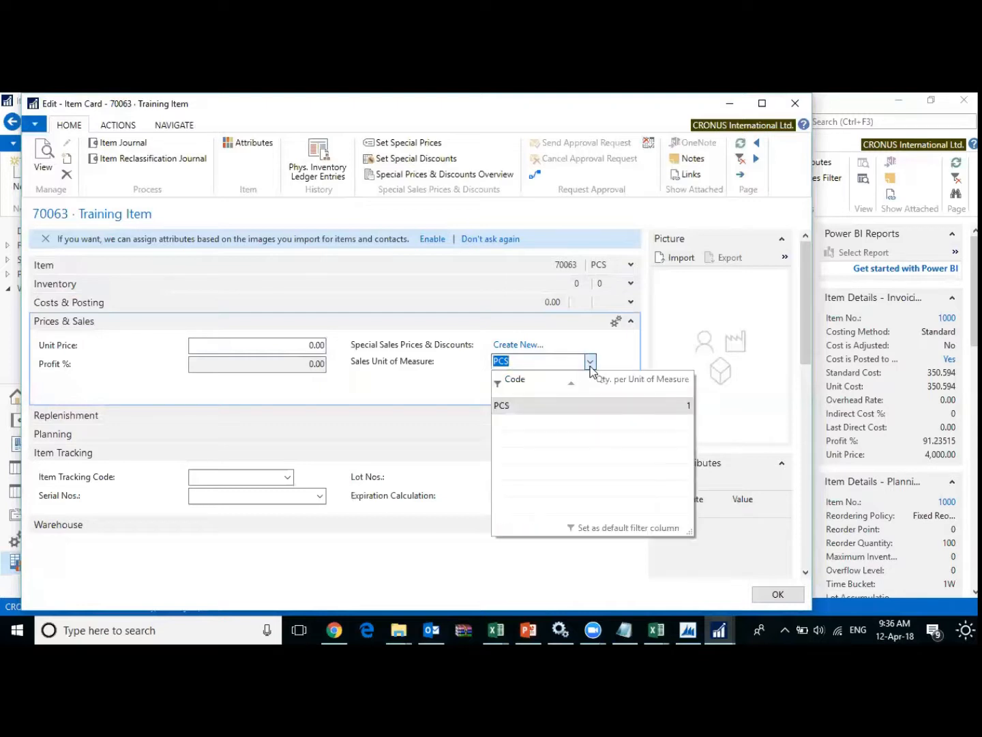
left_click(590, 366)
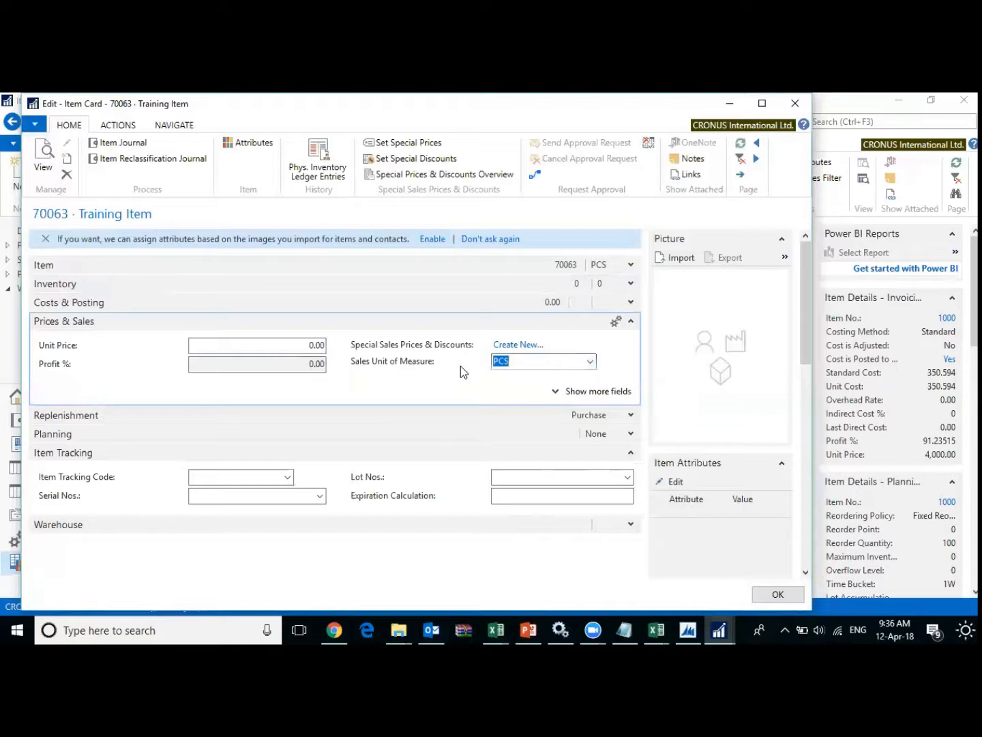
left_click(631, 325)
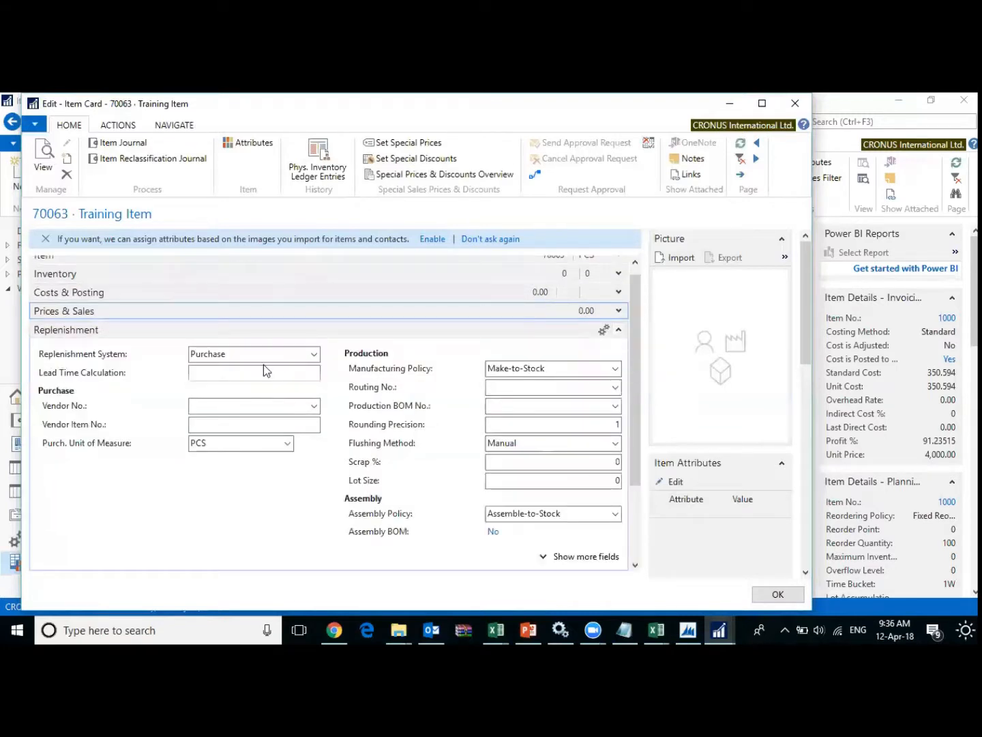
- Examine the Replenishment System options Purchase, Prod. Order and Assembly, leaving the list without choosing another system
left_click(314, 355)
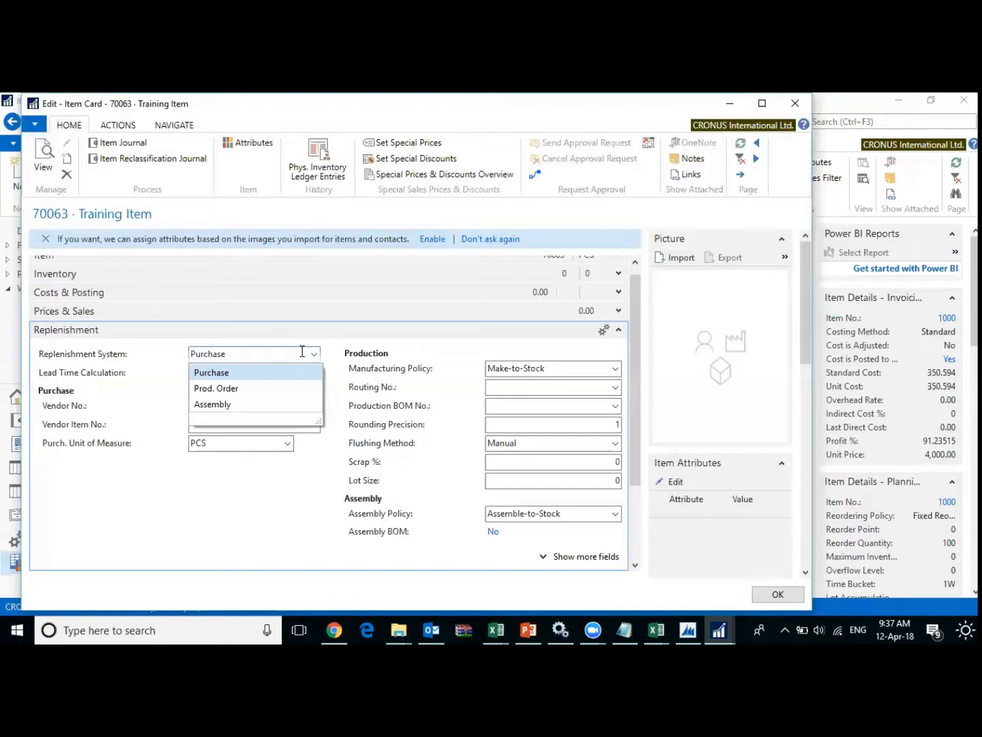
key("Down")
key("Down")
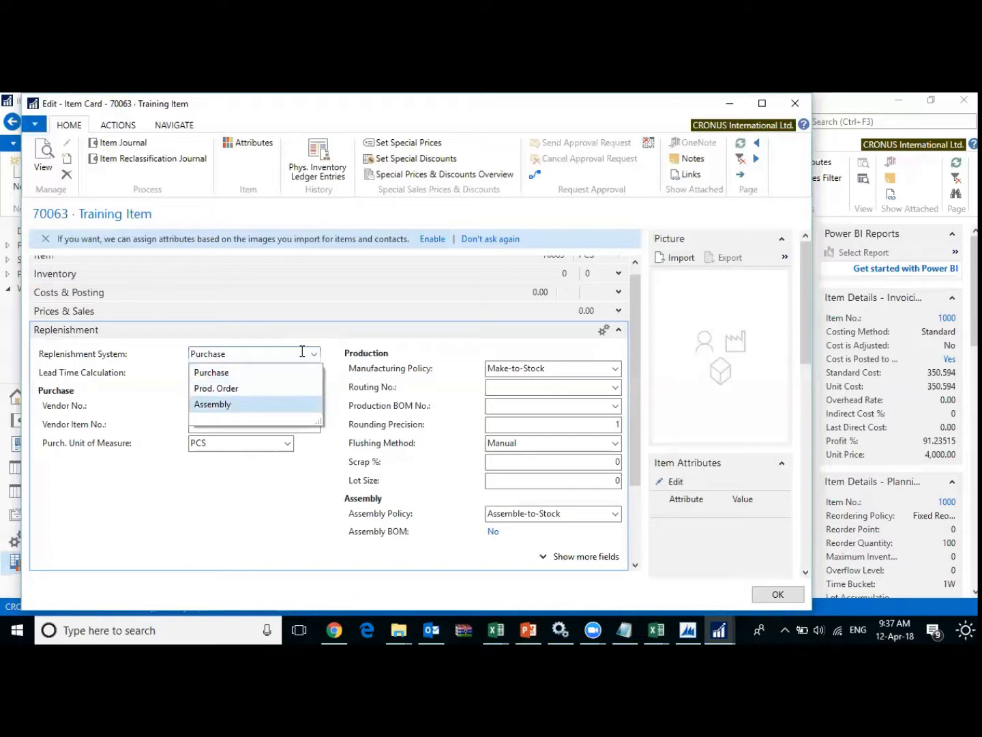
key("Up")
key("Down")
key("Up")
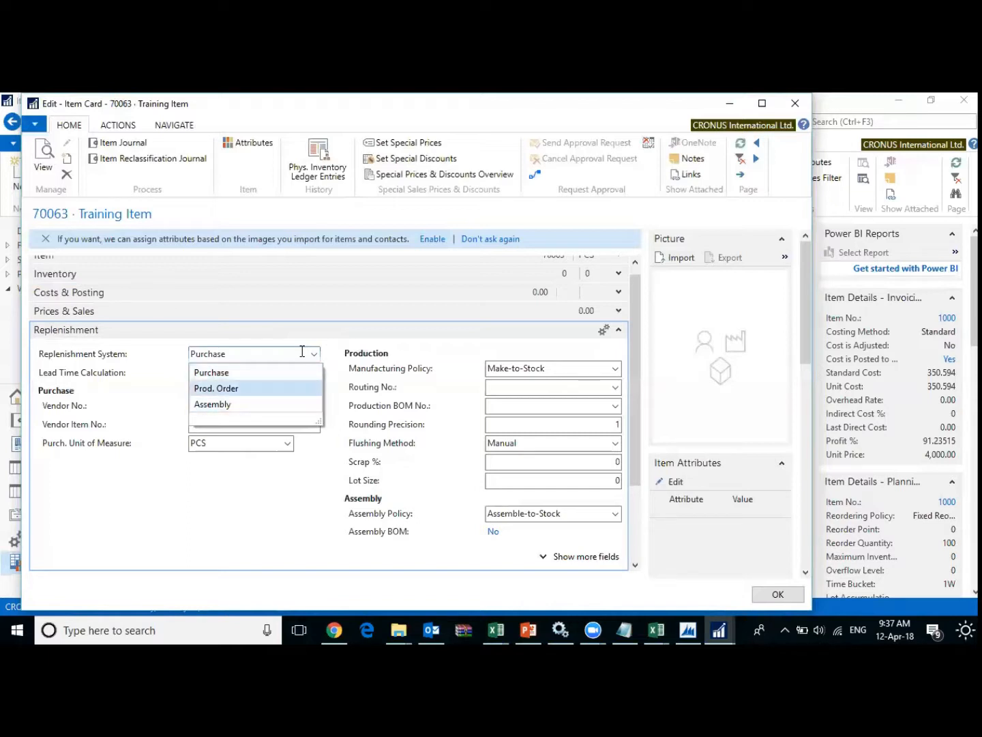
key("Down")
key("Up")
key("Down")
key("Up")
key("Down")
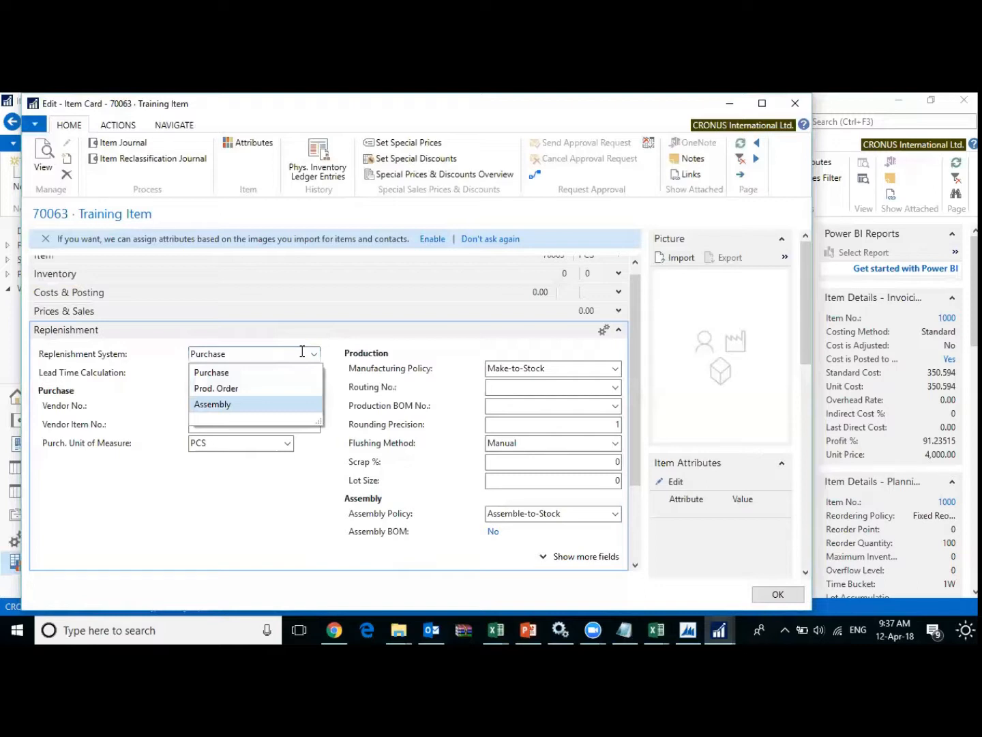
left_click(303, 351)
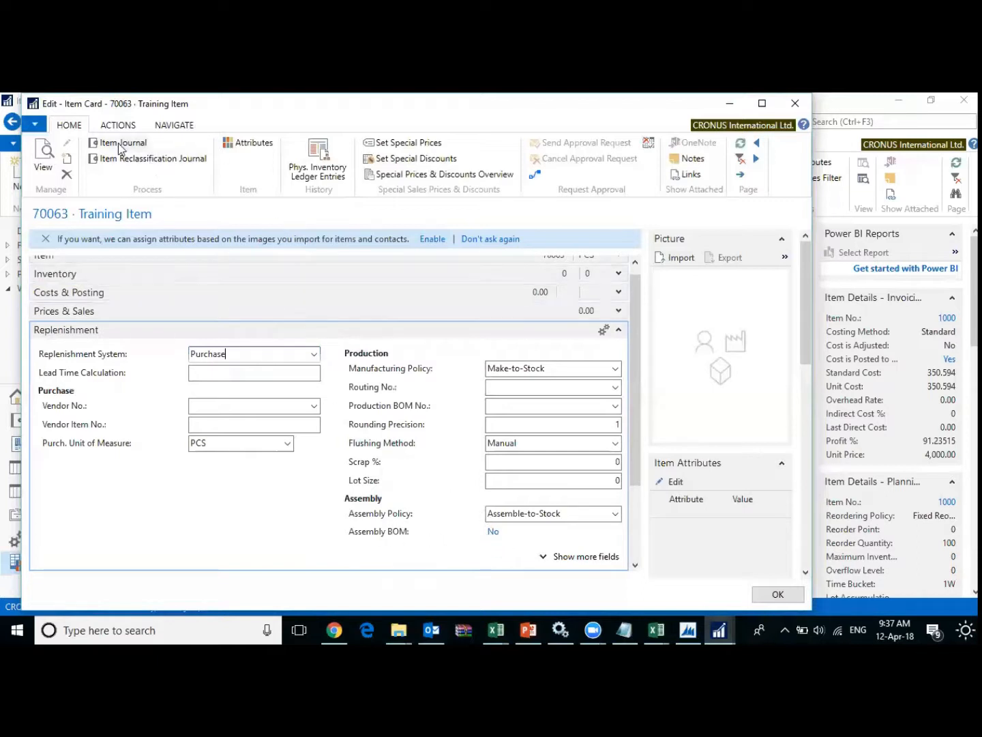
- Open the Training Item's assembly BOM and add item 1000 Bicycle as a component with quantity per 1
left_click(176, 125)
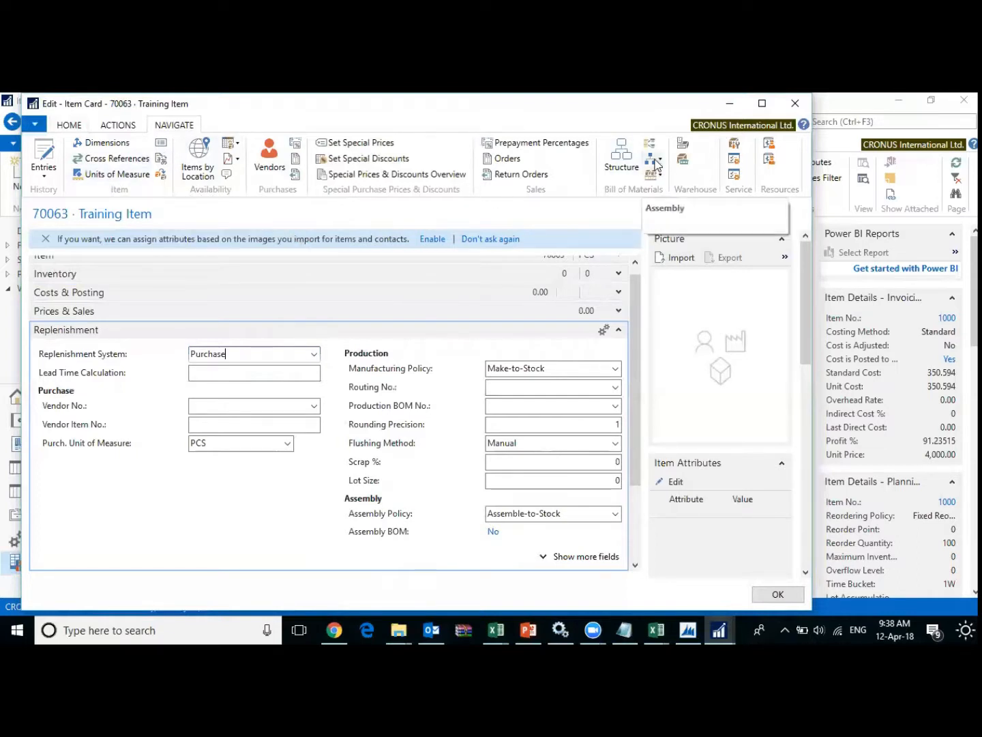
left_click(655, 162)
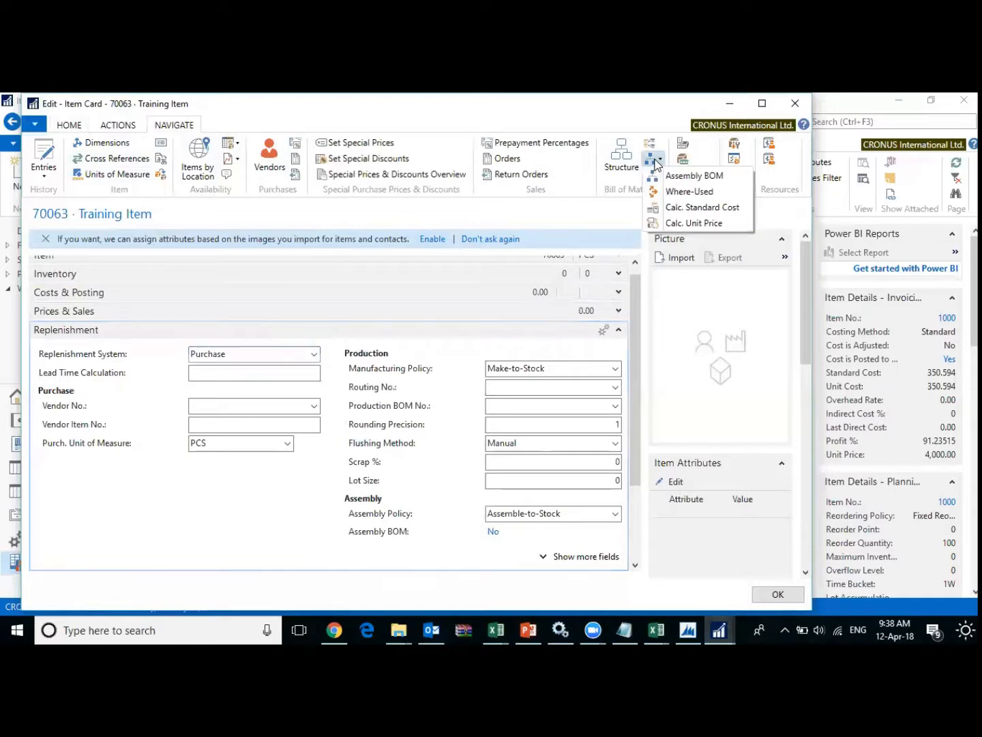
left_click(654, 176)
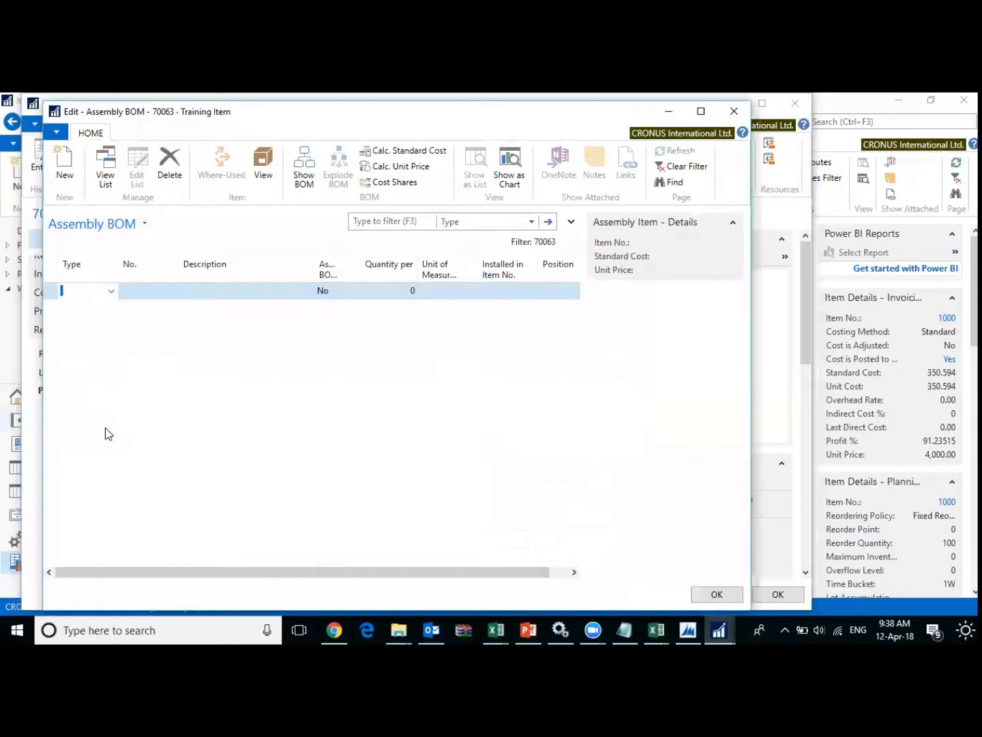
left_click(113, 292)
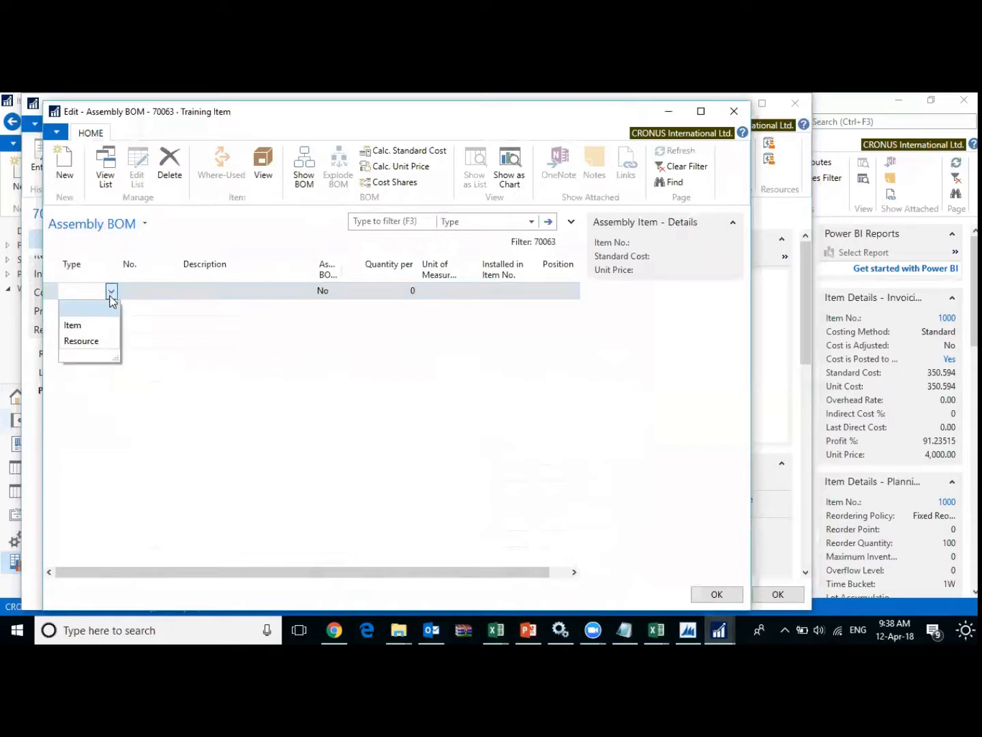
left_click(77, 325)
left_click(145, 290)
left_click(174, 292)
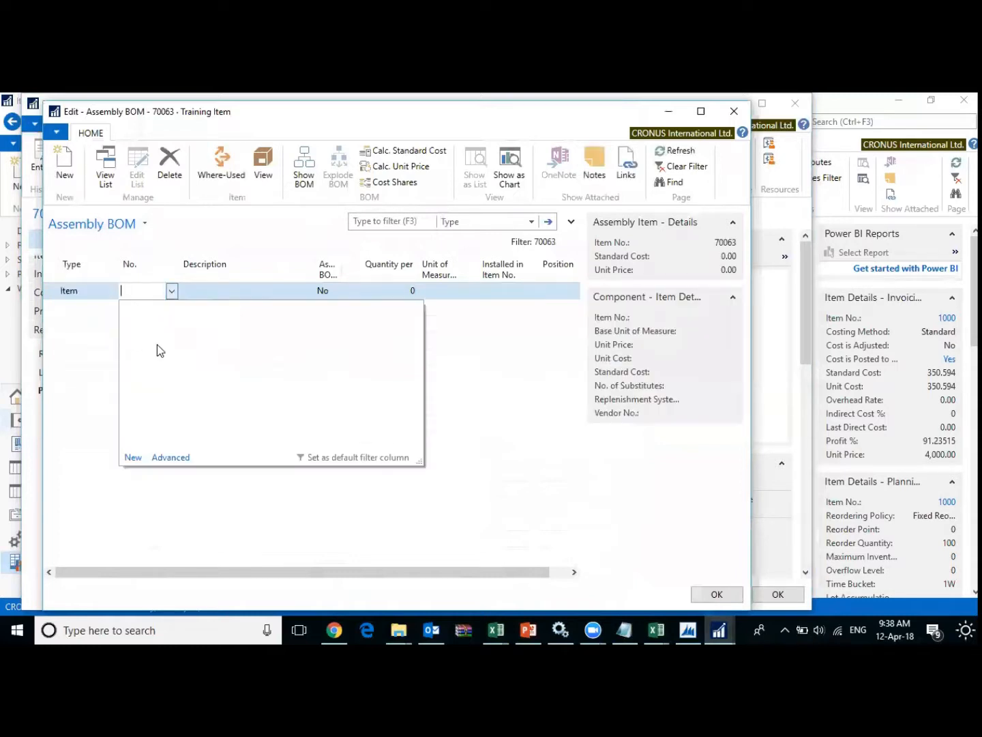
left_click(159, 335)
left_click(220, 292)
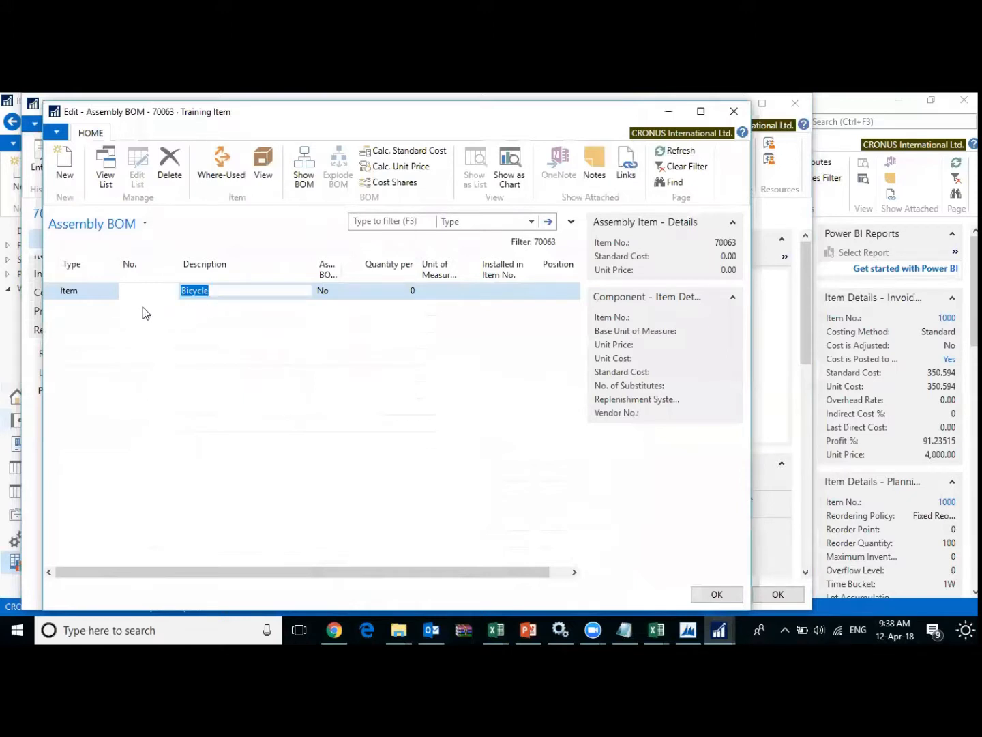
left_click(347, 296)
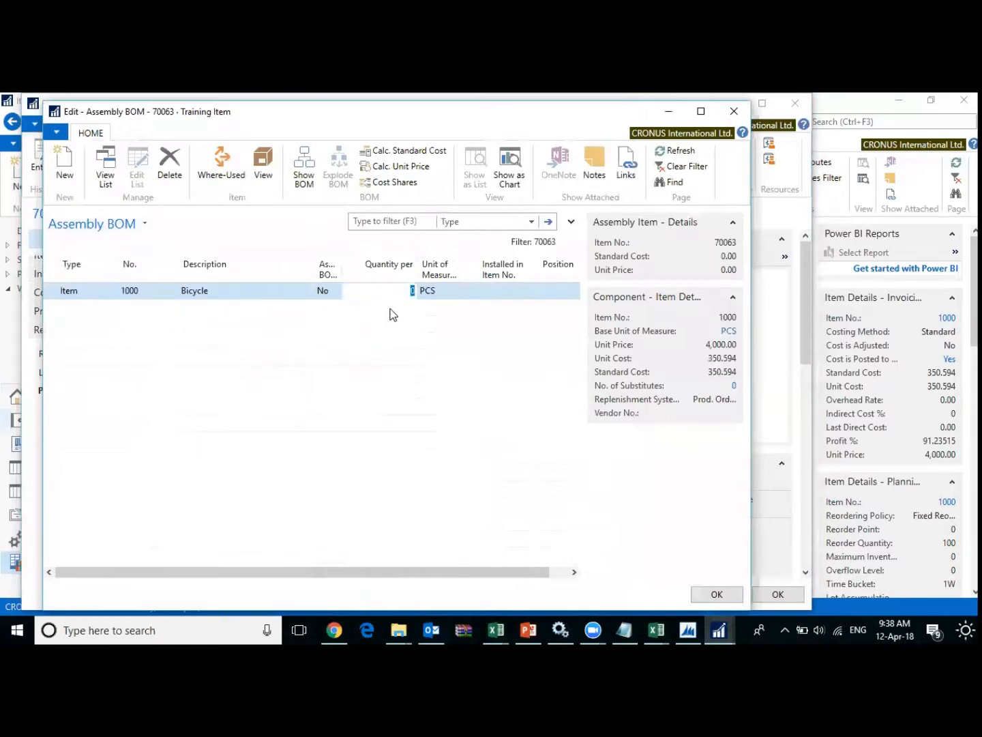
type("1")
key("Tab")
- Add item 1110 Rim as a second BOM component with quantity per 2 and close the assembly BOM
left_click(109, 306)
left_click(113, 306)
left_click(96, 341)
left_click(175, 313)
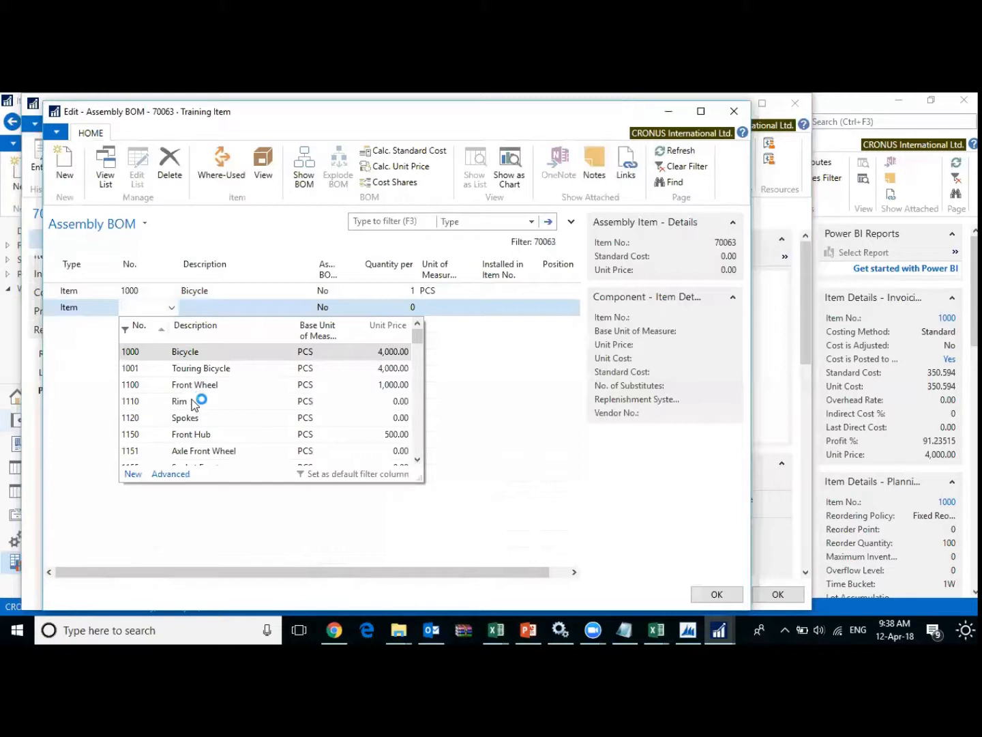
left_click(192, 403)
left_click(193, 402)
left_click(416, 308)
type("2")
key("Tab")
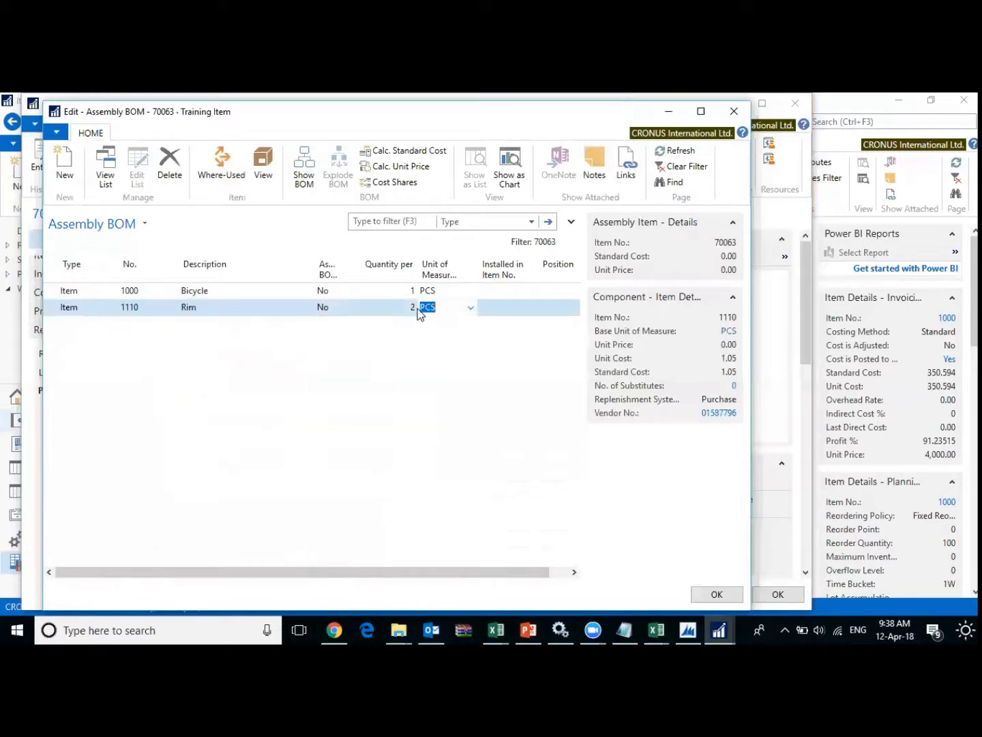
left_click(697, 596)
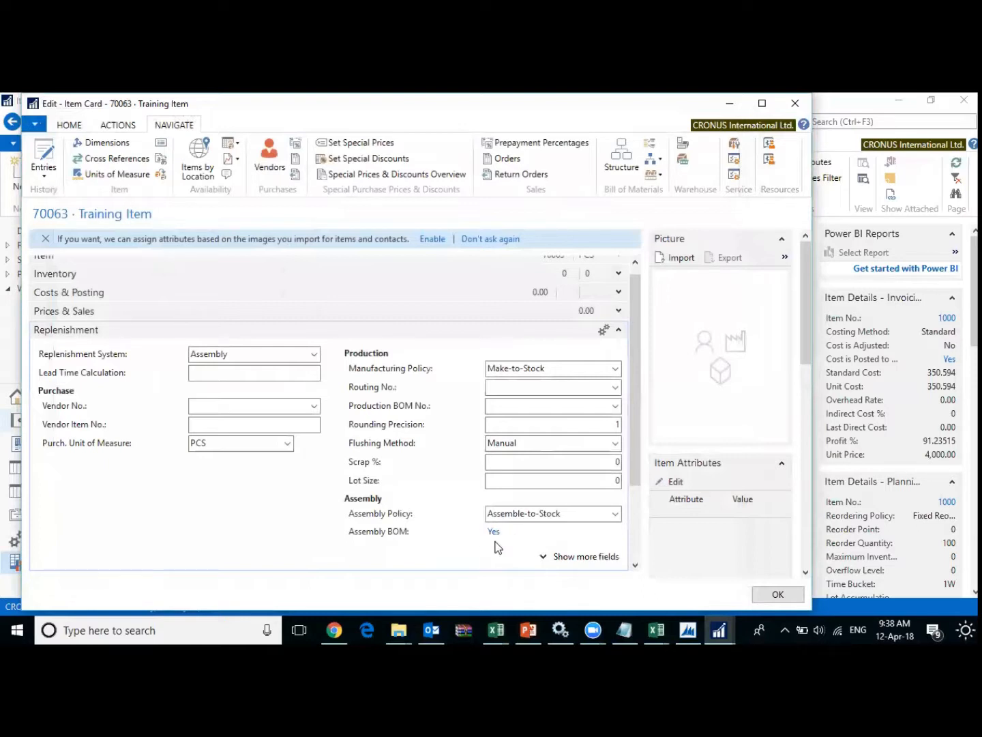
- Collapse Replenishment and review the Item Tracking and Warehouse sections, including the Item Tracking Code choices, collapsing each one
left_click(618, 332)
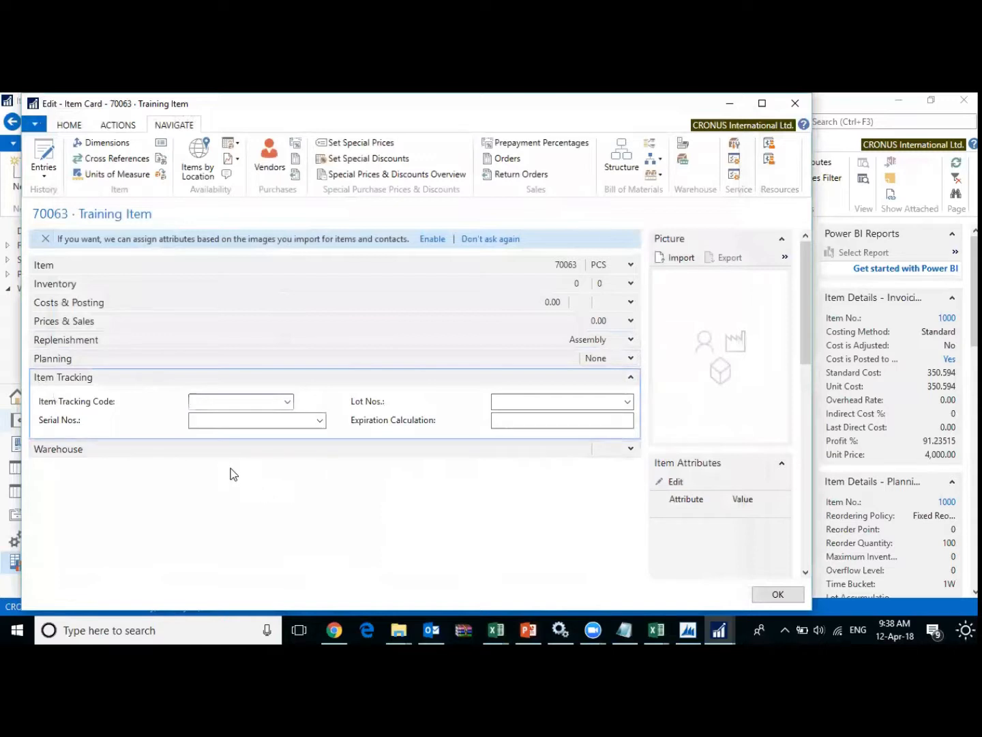
left_click(288, 402)
left_click(287, 402)
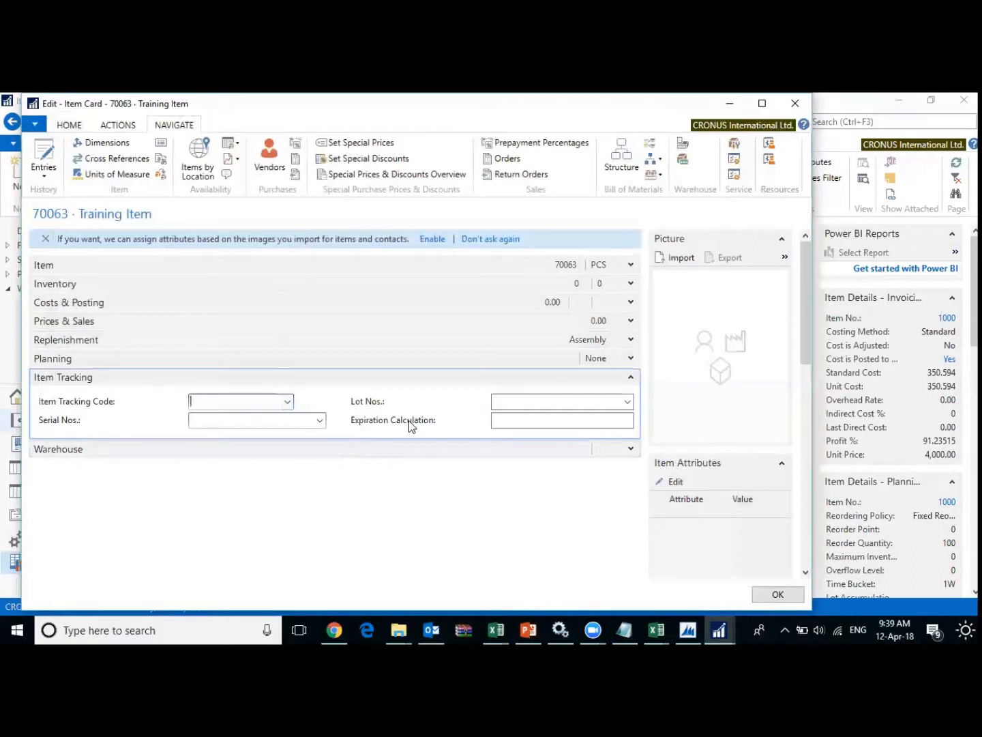
left_click(629, 378)
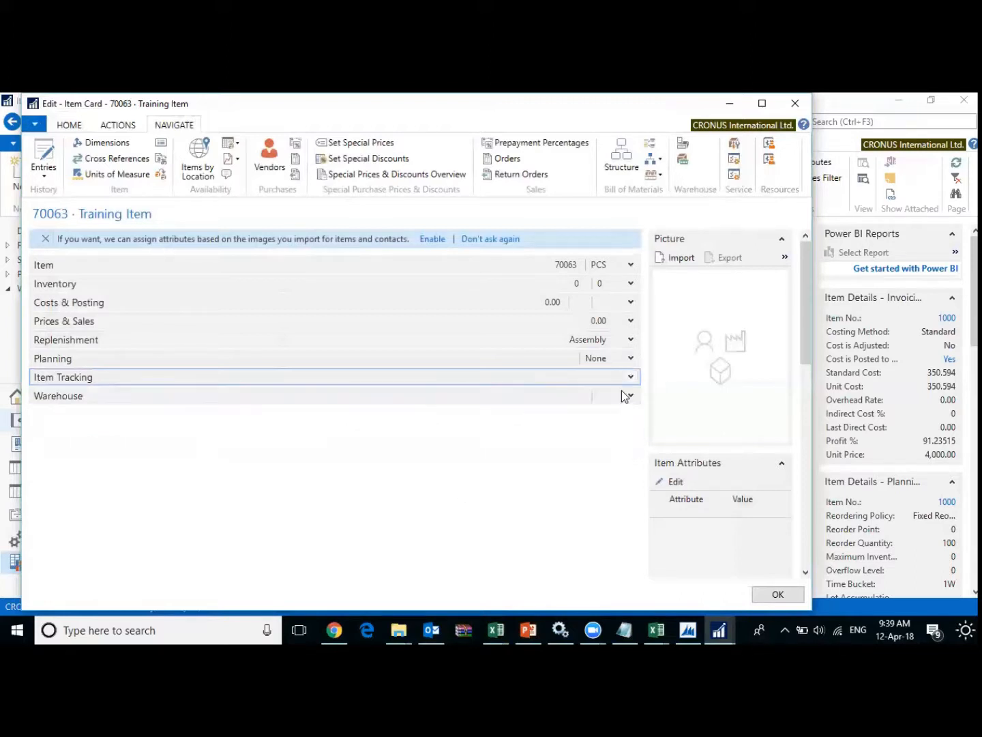
left_click(631, 395)
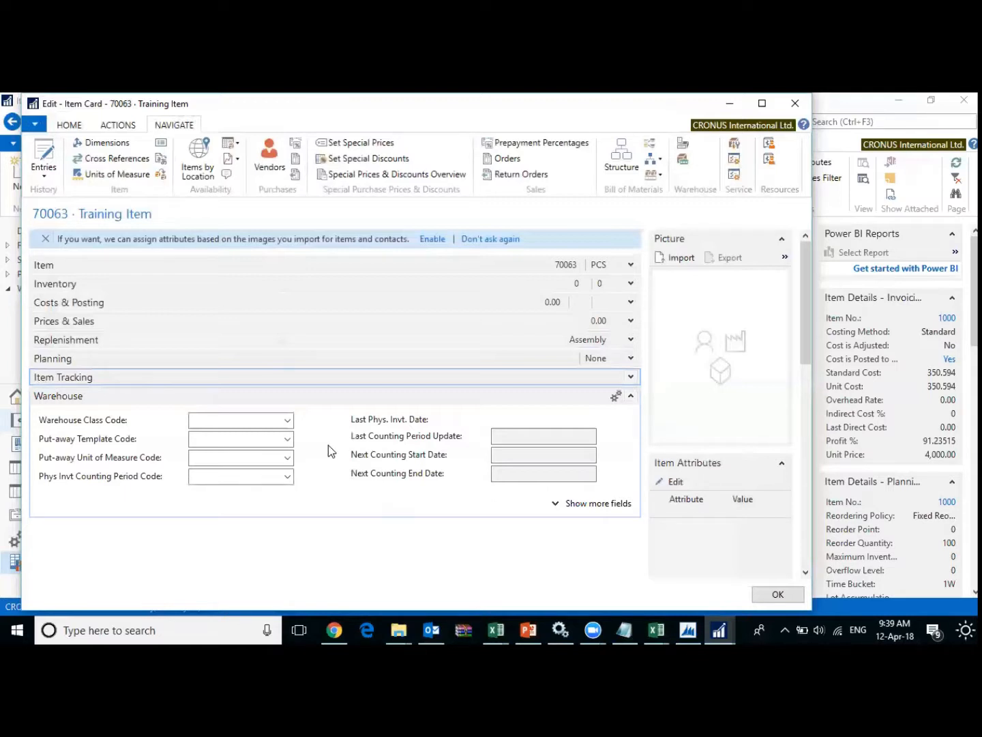
left_click(630, 395)
- Close the item card and open the Customers list under Sales & Marketing, Order Processing
key("Escape")
left_click(12, 121)
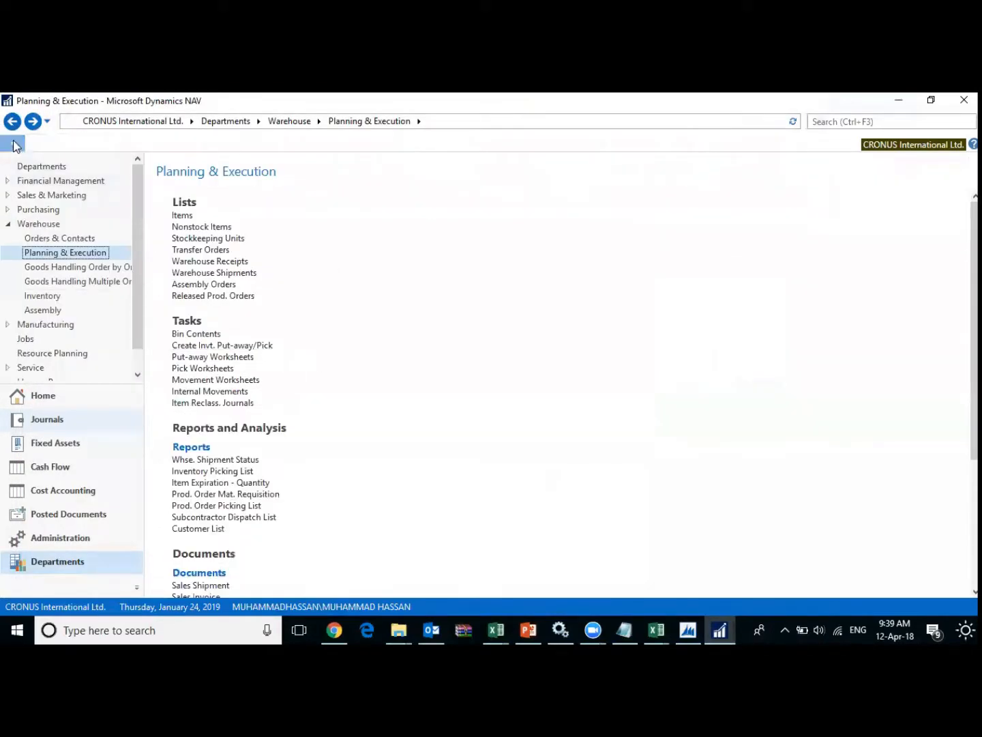
left_click(225, 120)
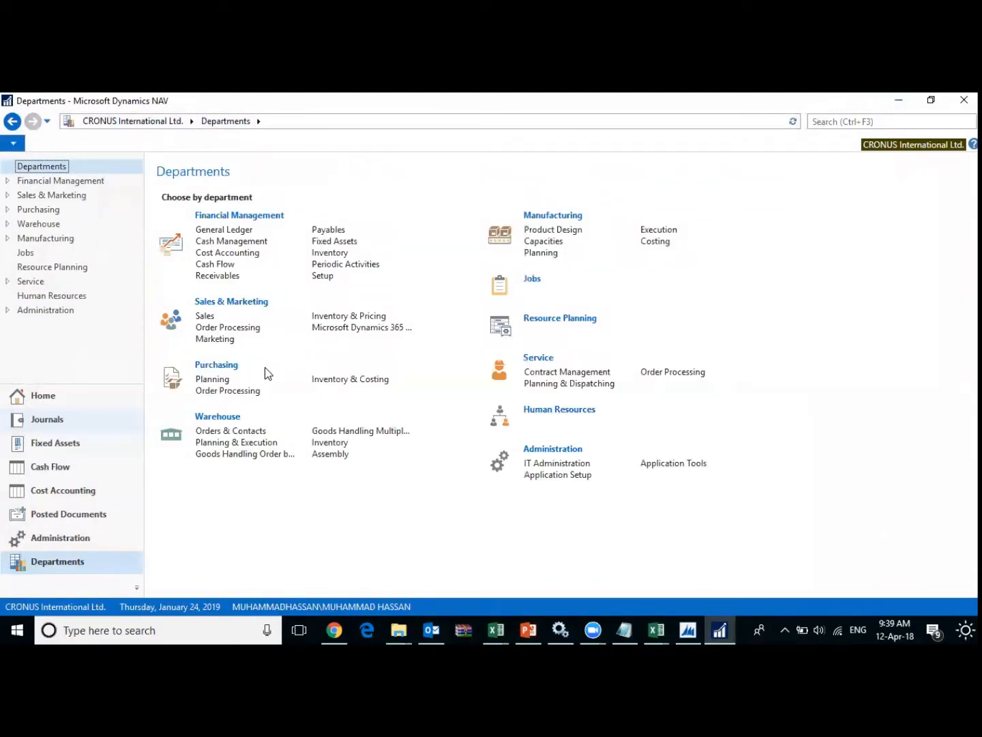
left_click(230, 304)
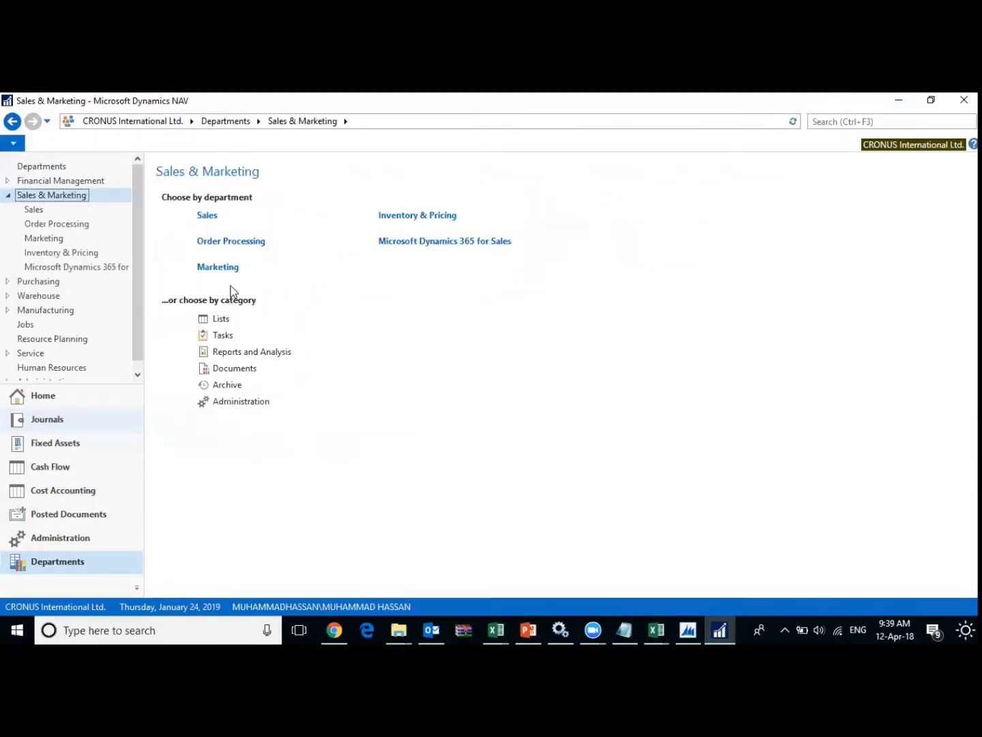
left_click(218, 242)
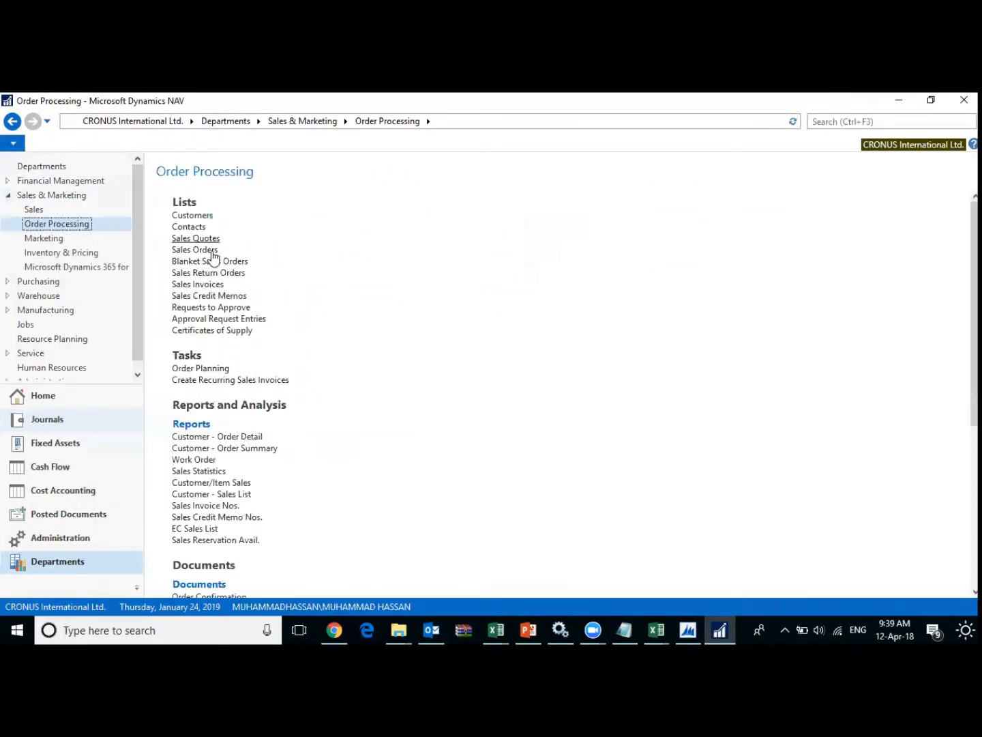
left_click(194, 218)
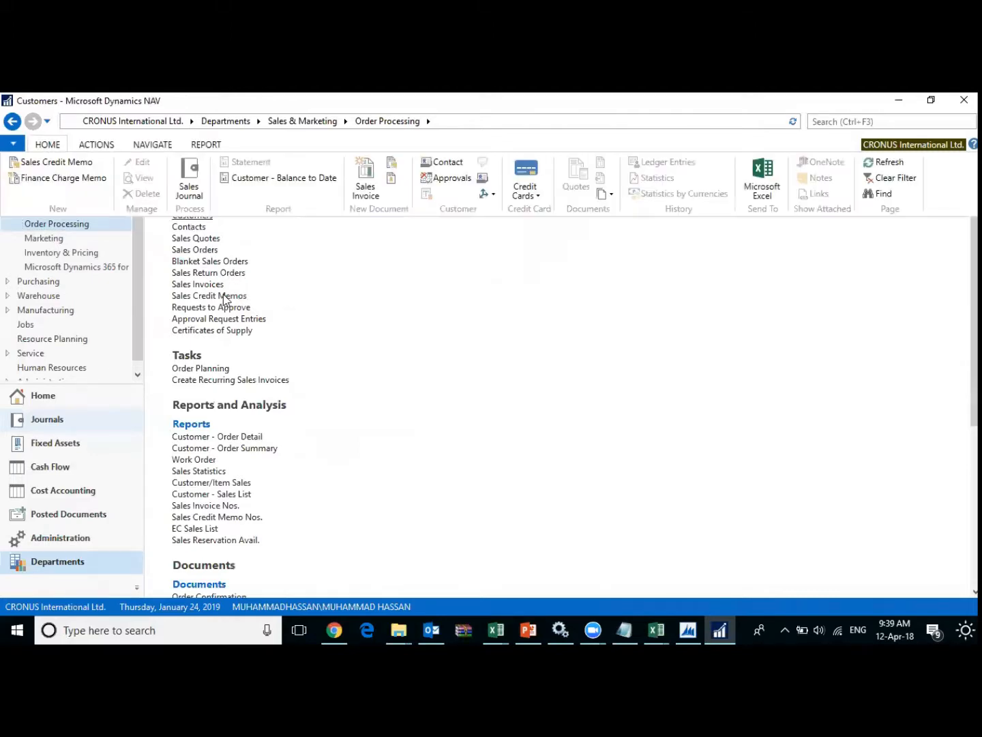
- Customize the Customers ribbon by adding the New action to the New group of Home
right_click(74, 193)
left_click(115, 220)
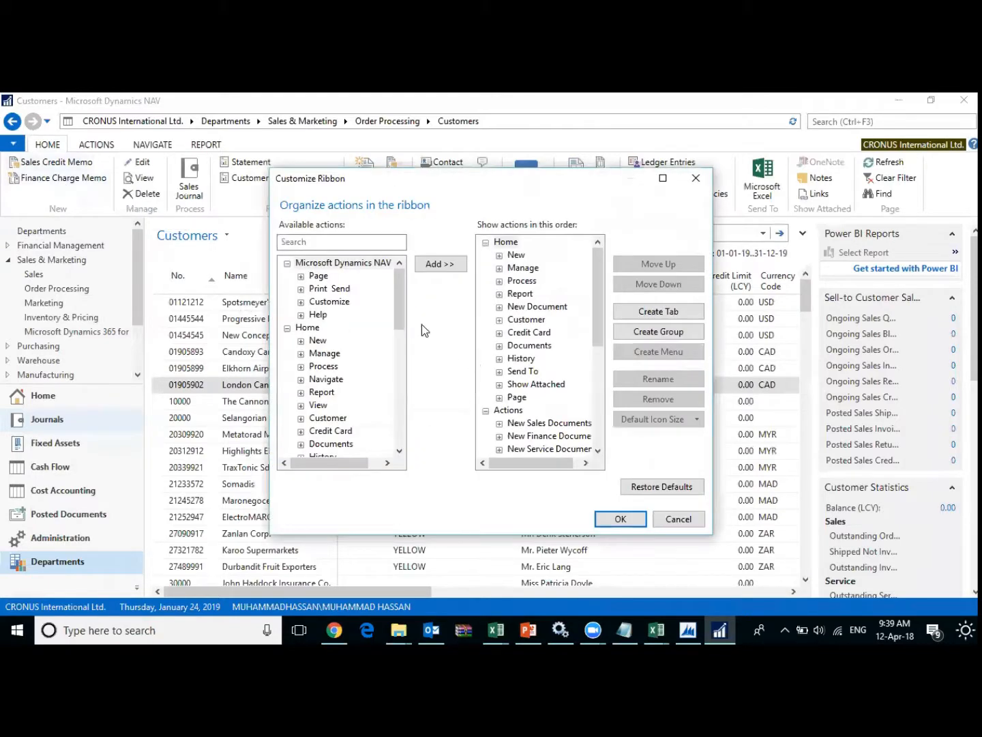
left_click(500, 255)
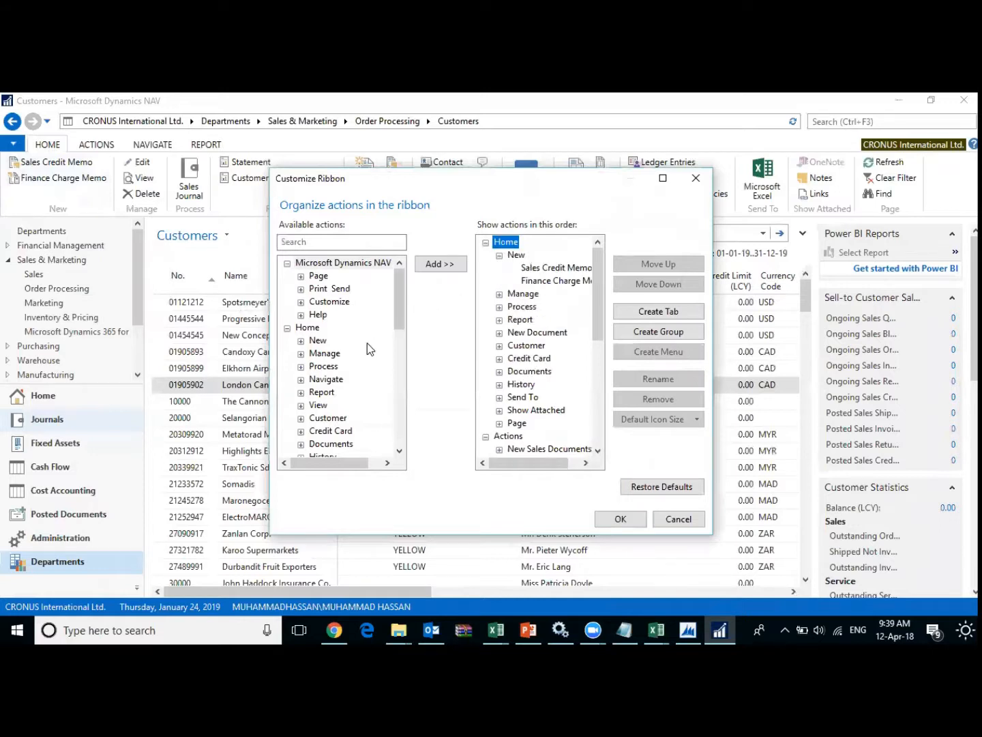
left_click(301, 342)
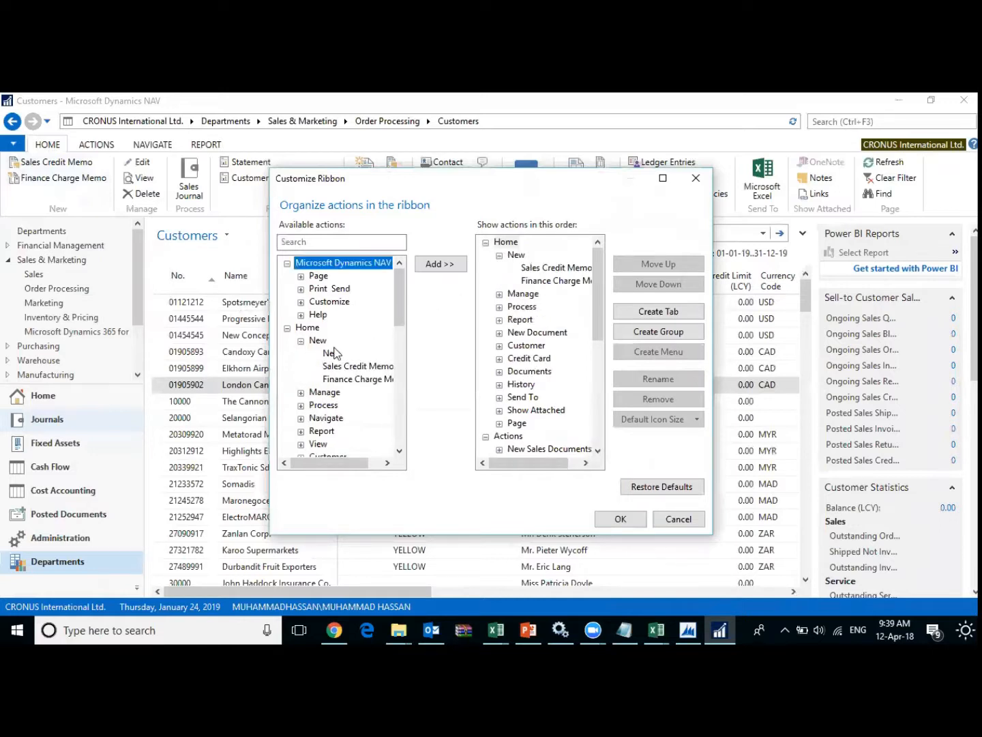
left_click(333, 354)
left_click(516, 255)
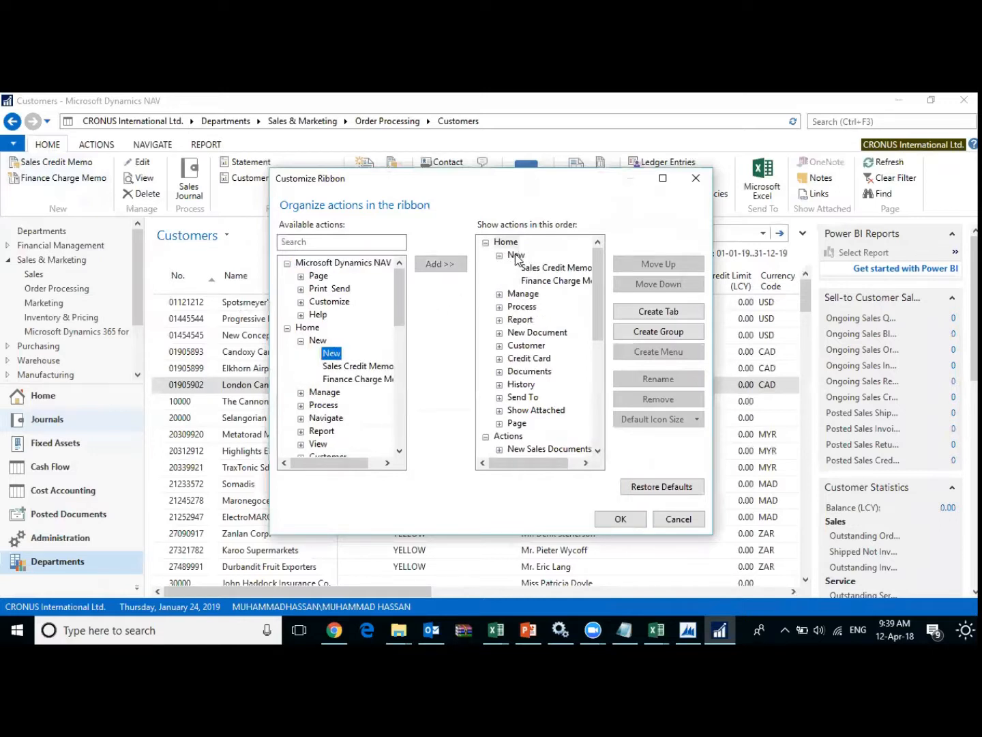
left_click(446, 262)
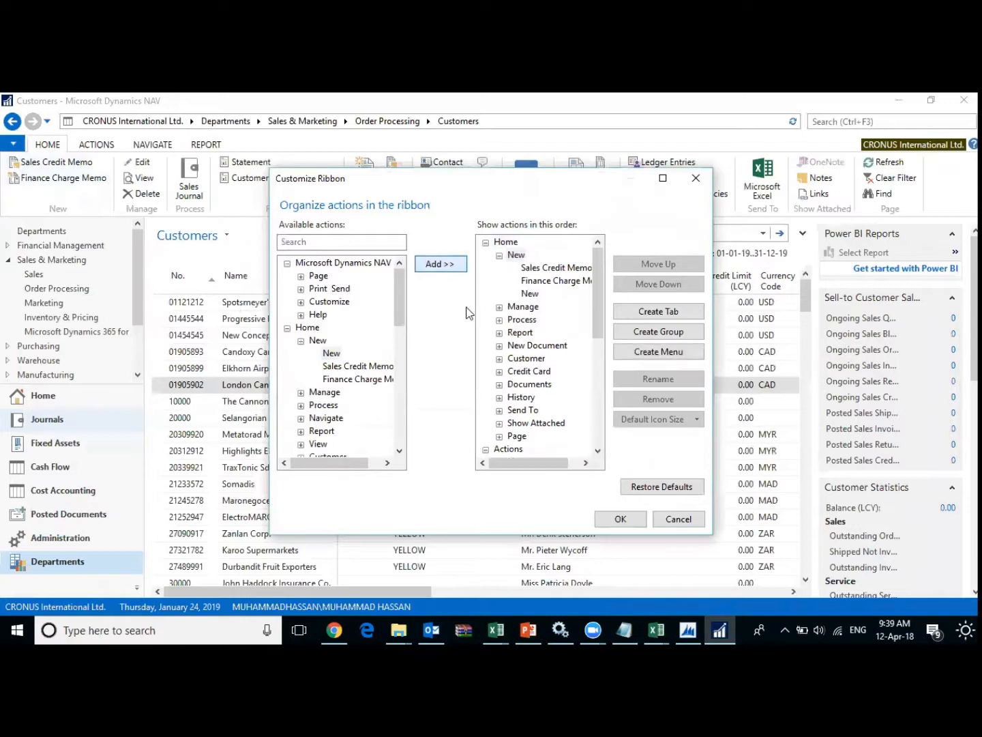
- Move the added New action to the start of its group and give it the Large Icon Size
left_click(531, 293)
left_click(648, 266)
left_click(648, 266)
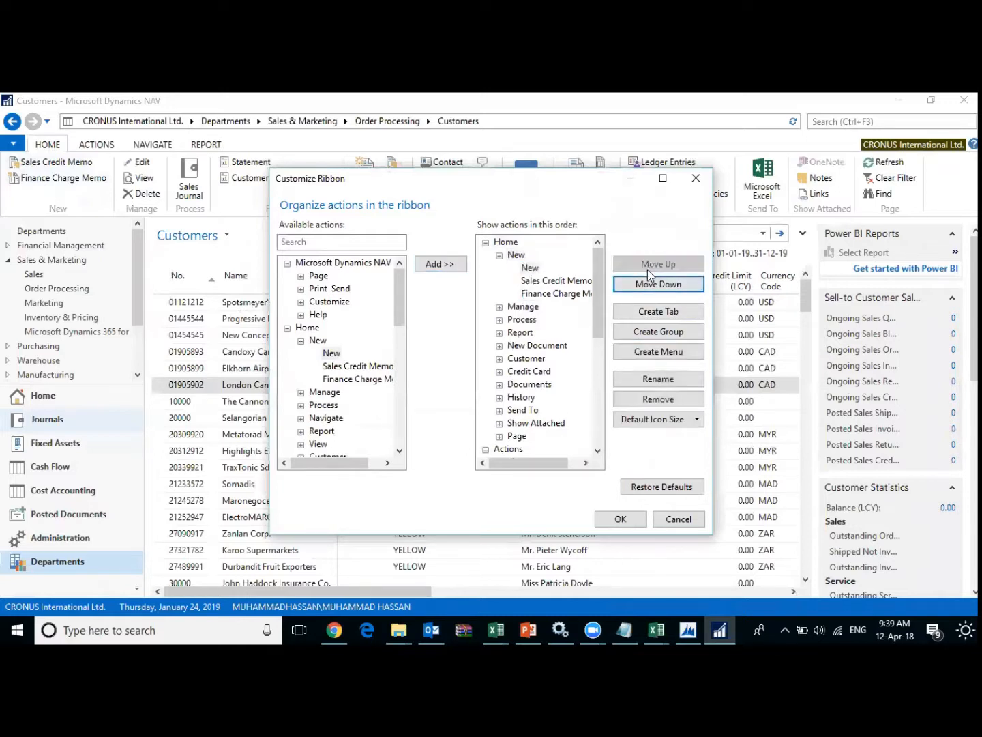
left_click(697, 420)
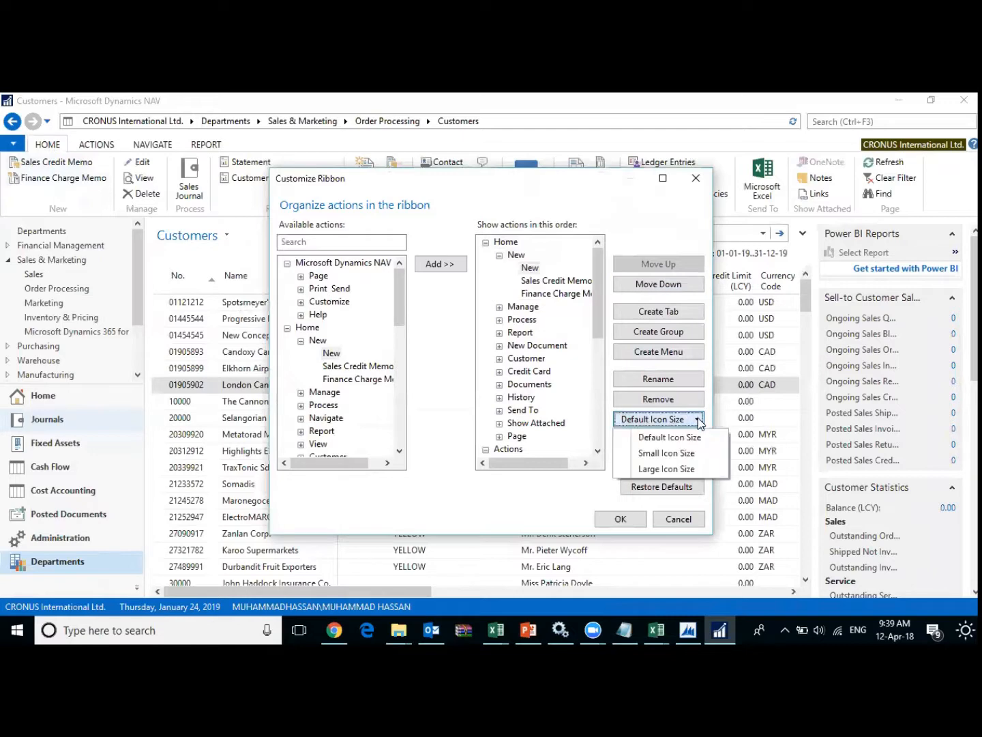
left_click(686, 469)
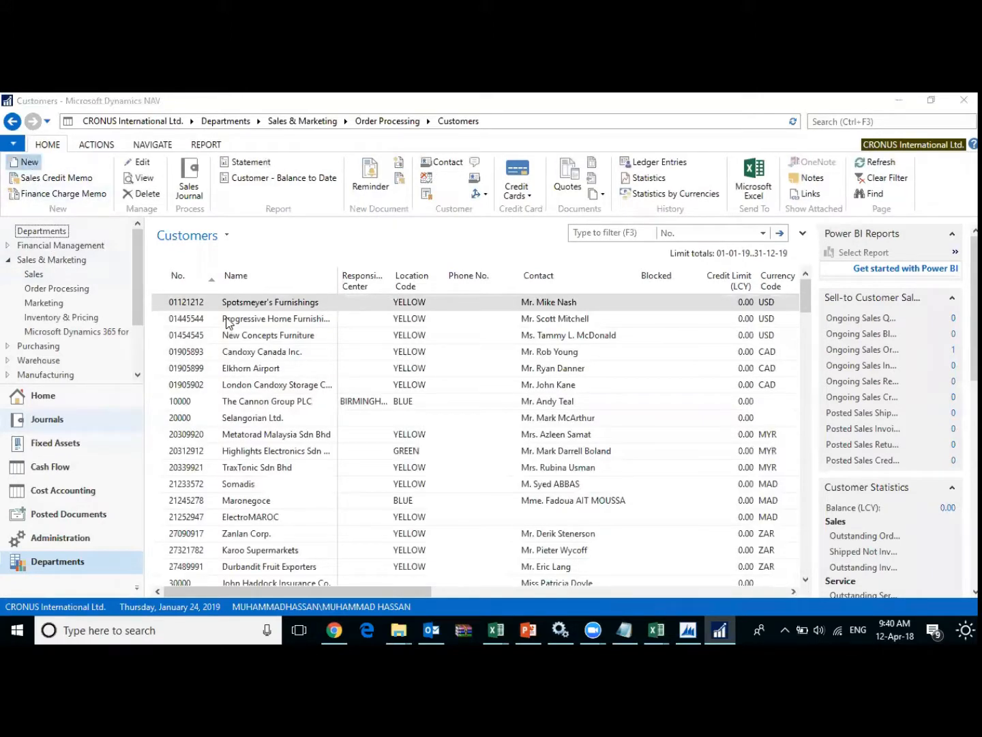
- Create a new customer card with an automatically assigned number and name the customer DEF
key("Escape")
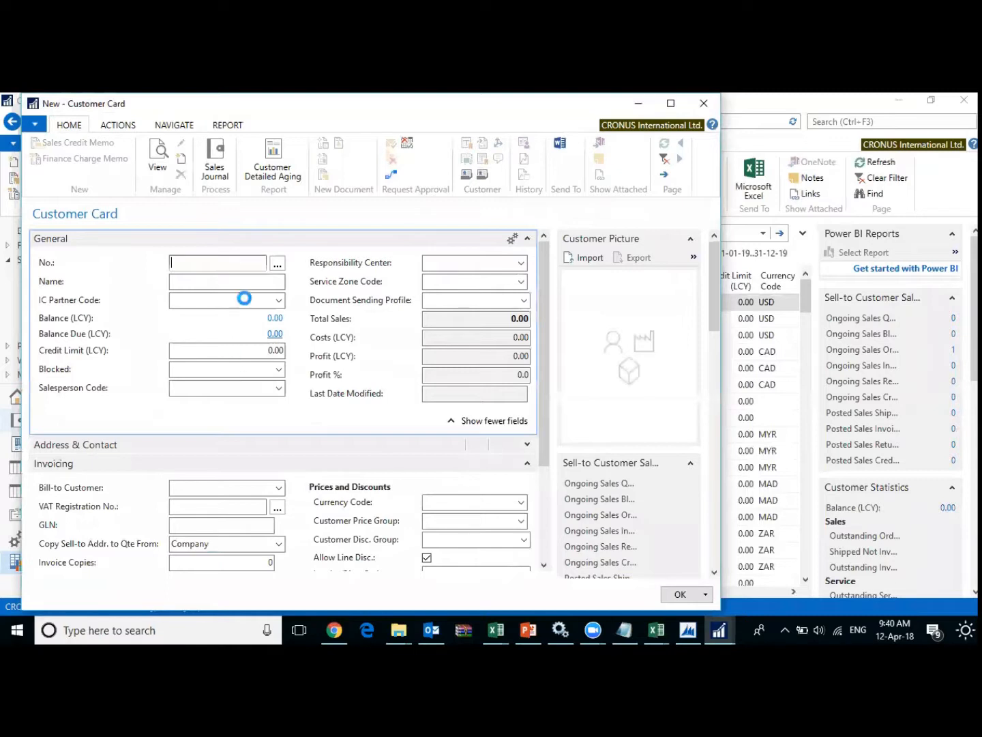
key("Tab")
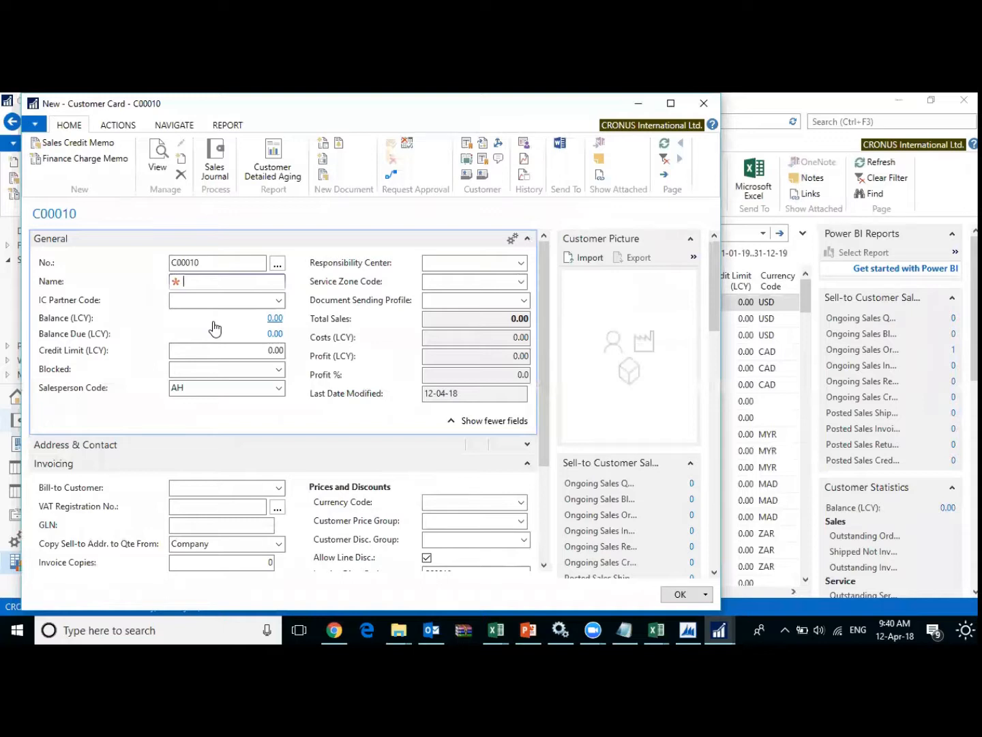
type("DEF")
key("Tab")
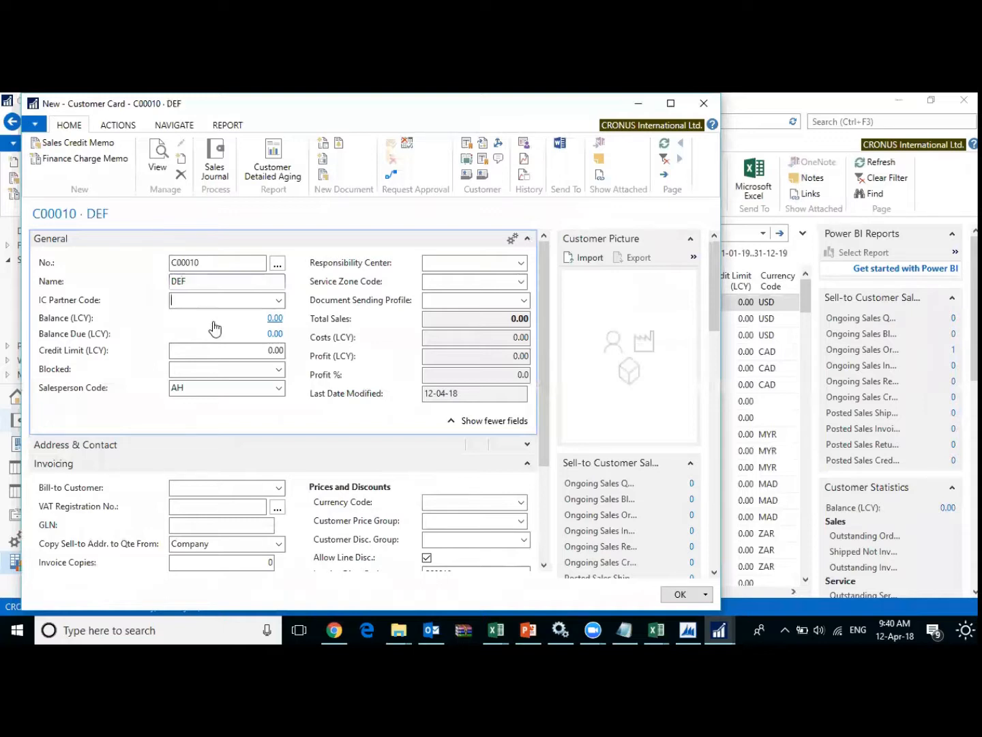
- Extend the customer's name on the card to DEF Customer
key("shift+Tab")
key("End")
type("Customer")
key("Tab")
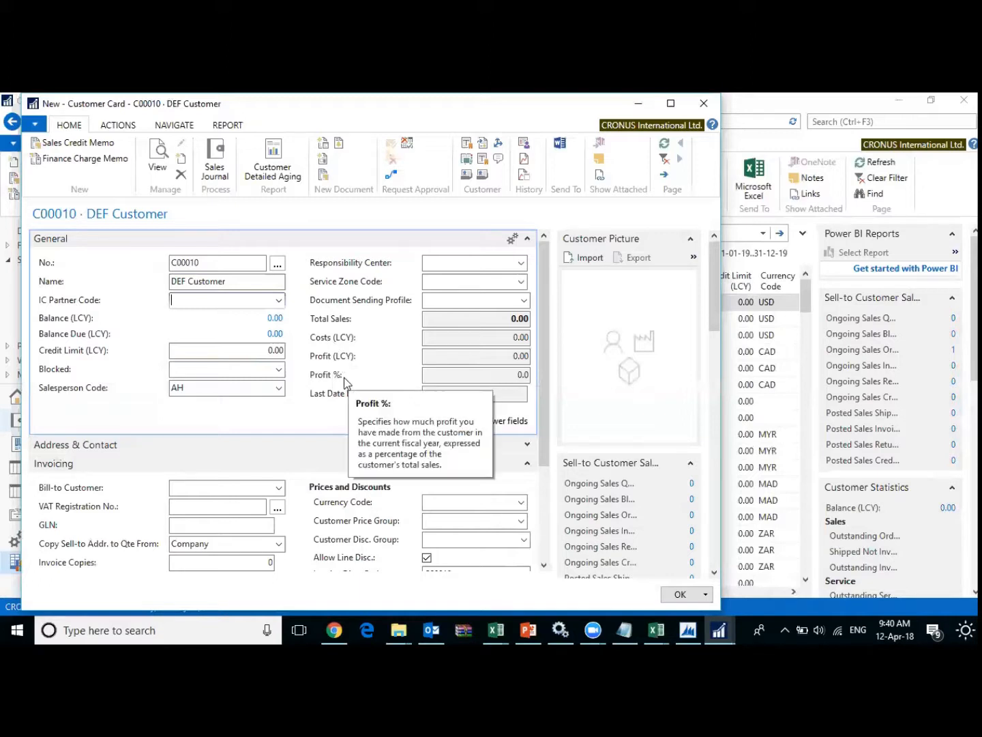
- Examine the available Salesperson Code choices for the customer, leaving the selection as it is
left_click(245, 388)
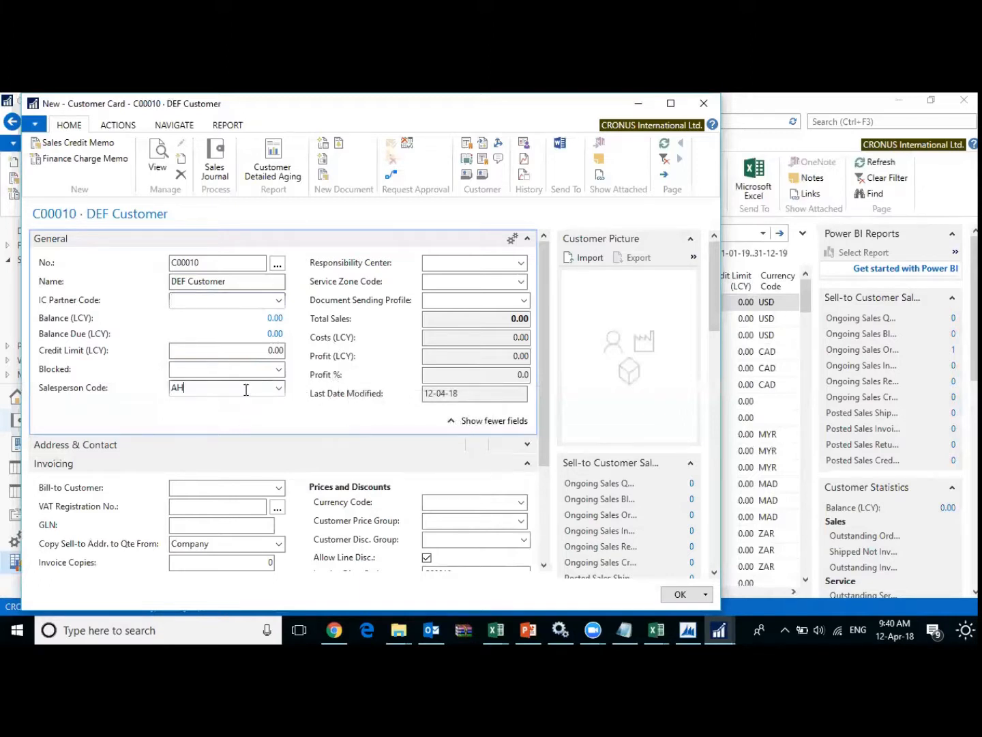
left_click(279, 389)
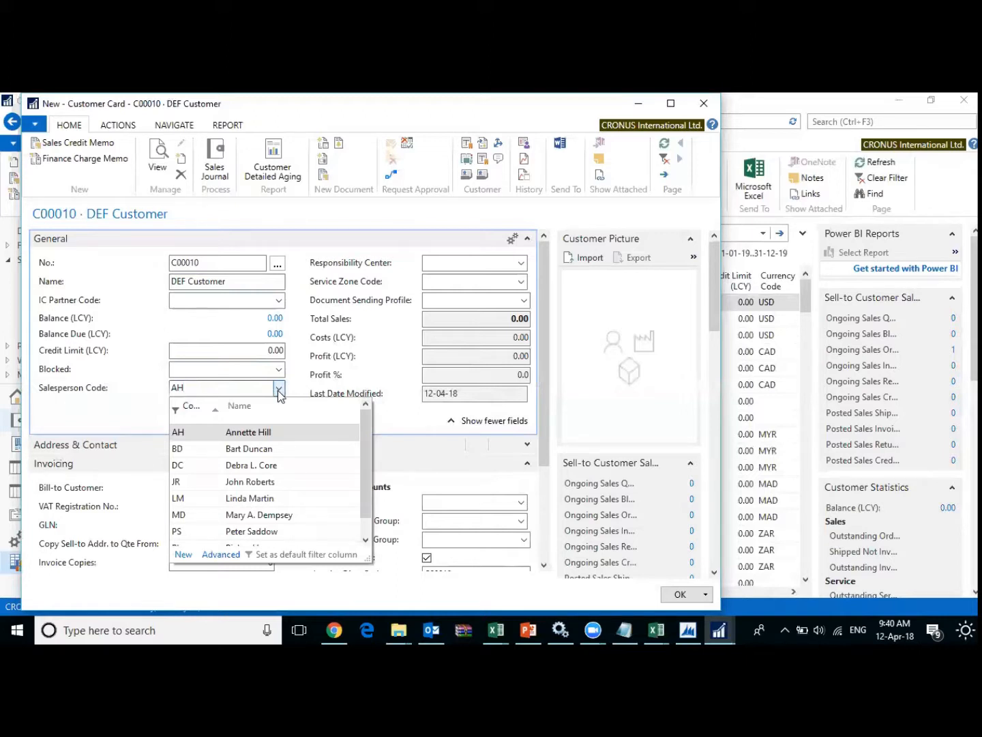
left_click(279, 388)
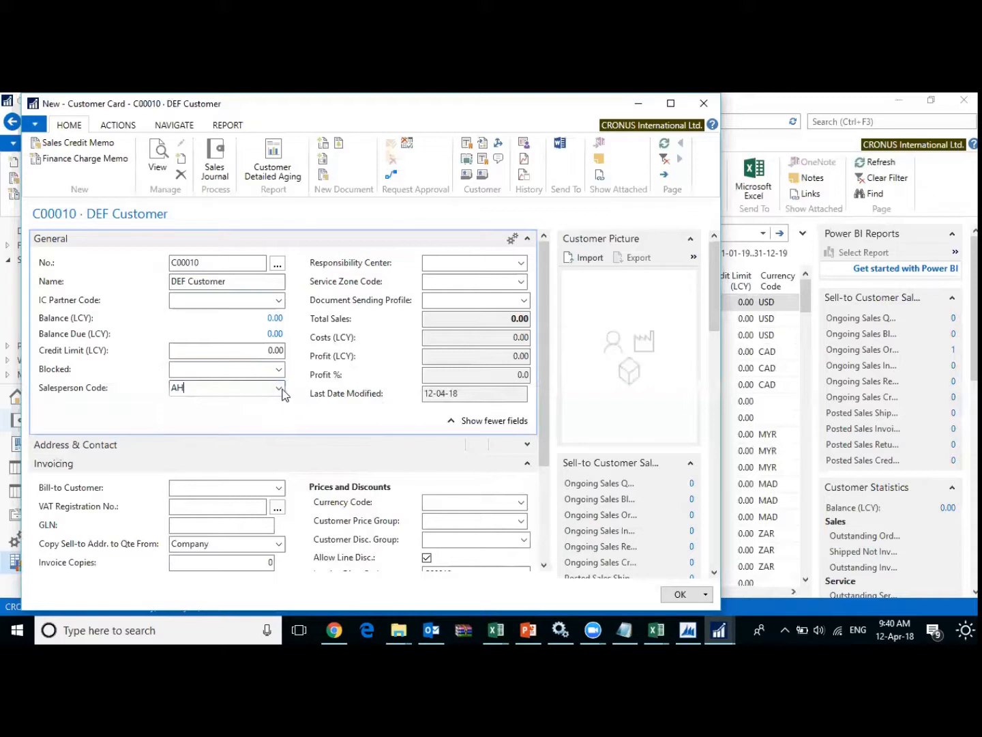
left_click(280, 388)
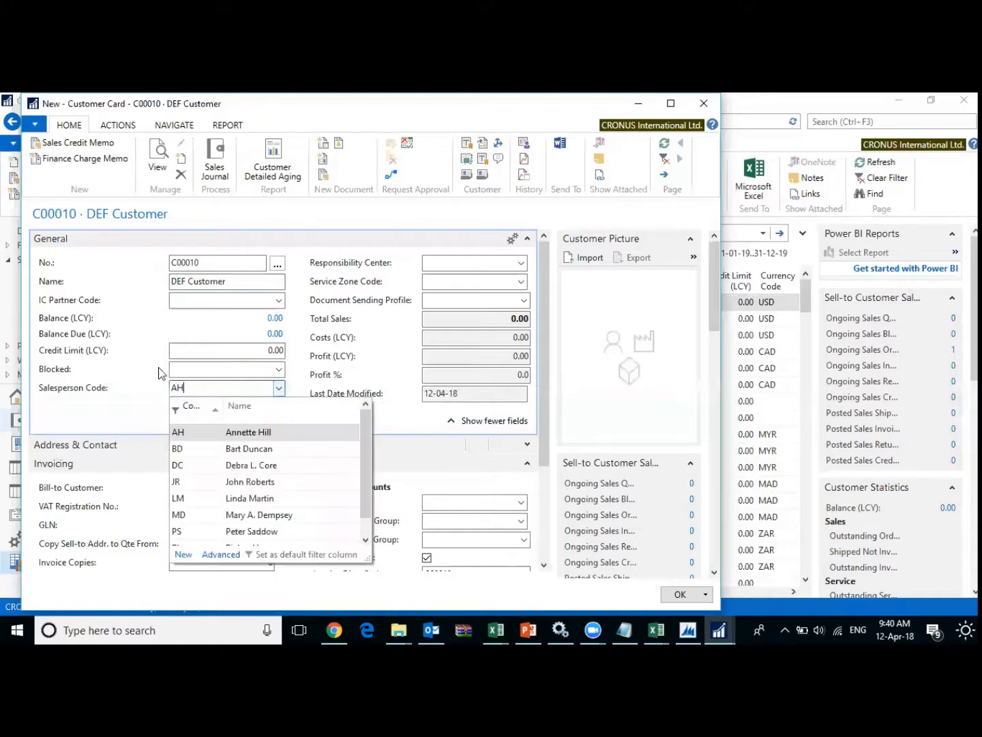
left_click(75, 408)
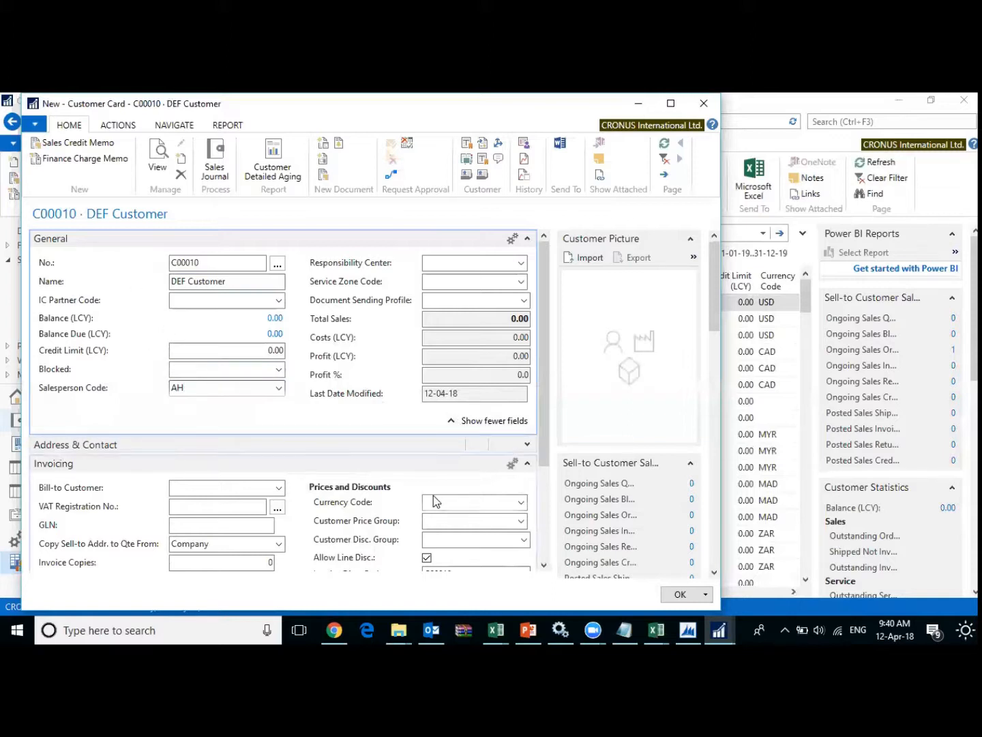
- Reduce the General section to its main fields and inspect Total Sales and Costs (LCY)
left_click(464, 421)
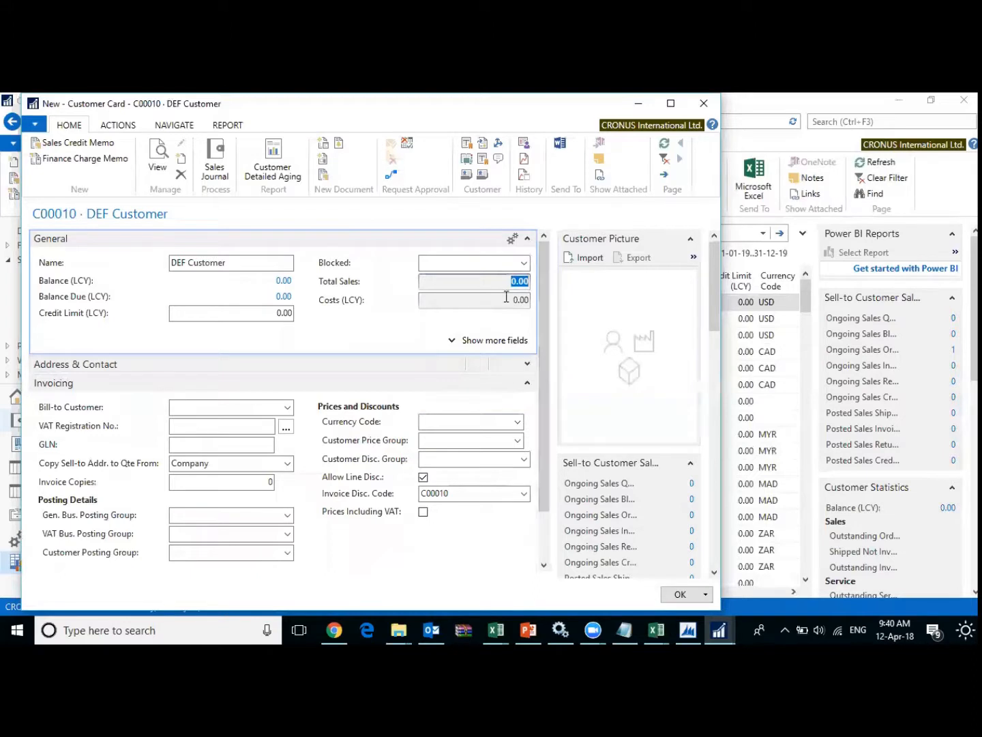
key("Tab")
left_click(505, 280)
left_click(512, 302)
left_click(507, 303)
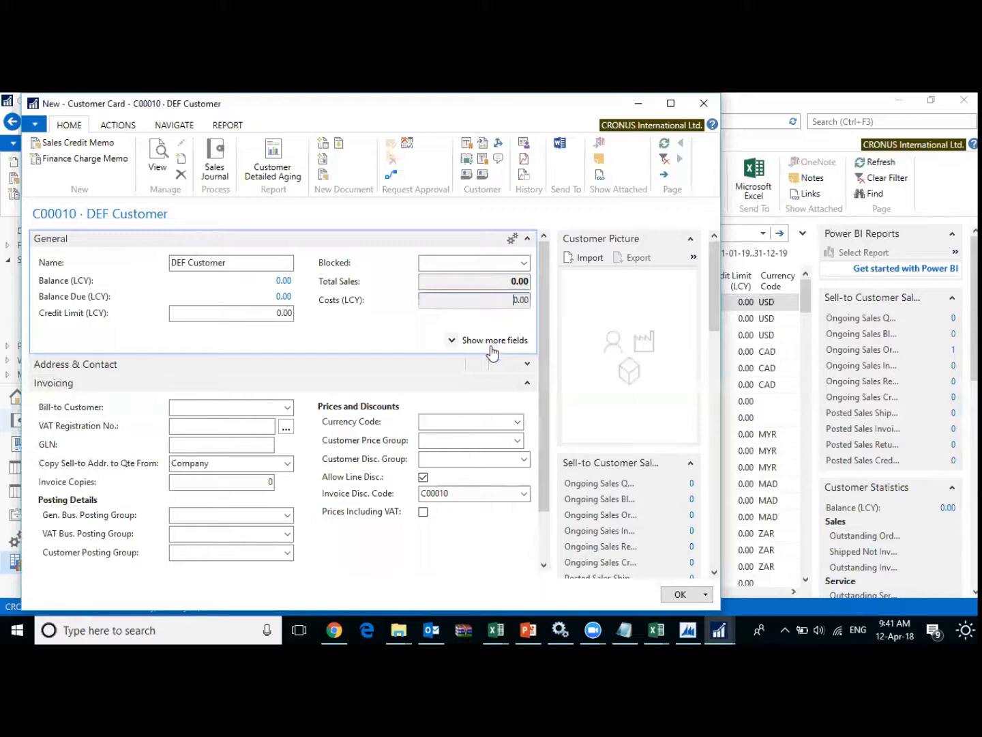
- Review the Address & Contact fields, leaving both that section and General collapsed
left_click(529, 365)
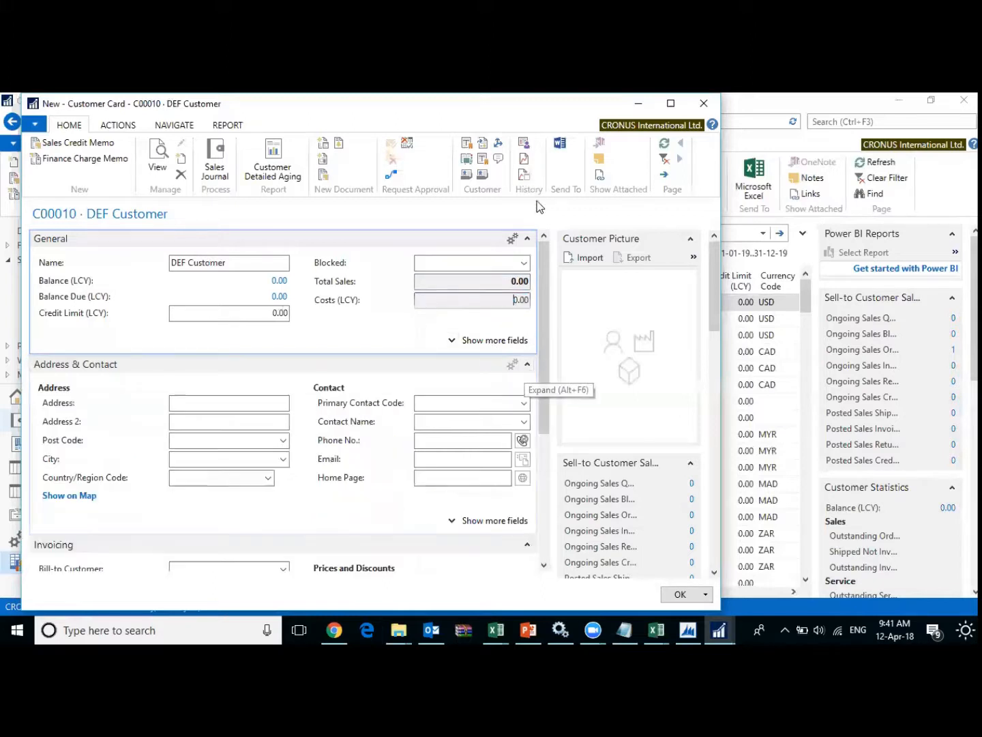
left_click(528, 238)
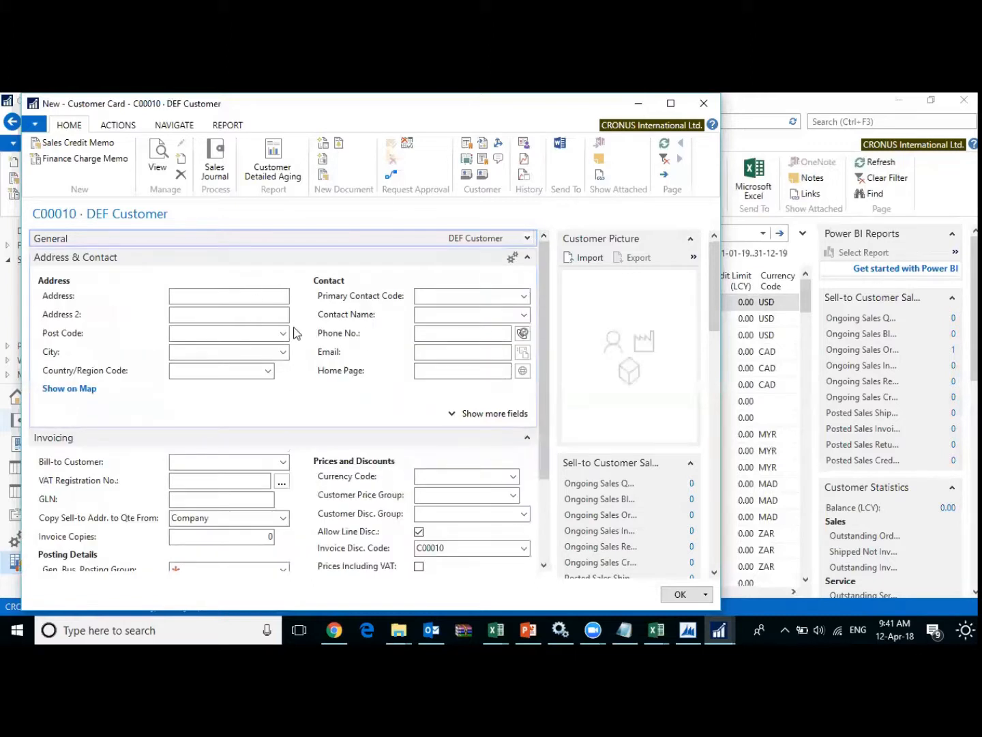
left_click(526, 257)
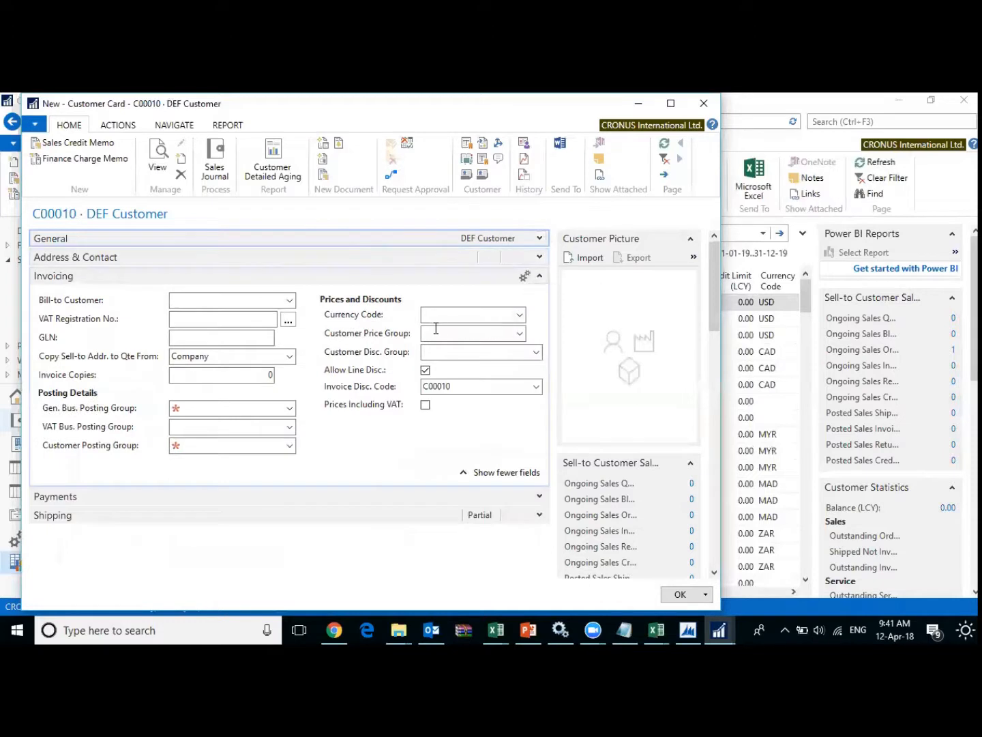
- Examine the Bill-to Customer choices, the VAT Registration No. and the Gen. Bus. Posting Group under Invoicing
left_click(290, 301)
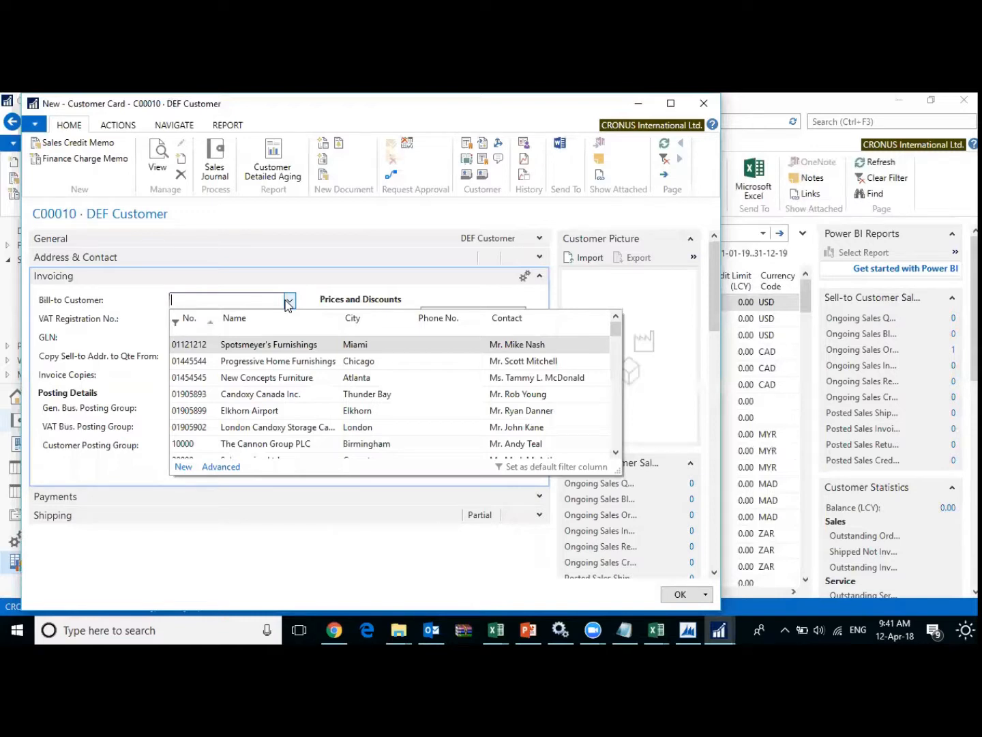
left_click(288, 304)
left_click(288, 305)
left_click(287, 303)
left_click(246, 317)
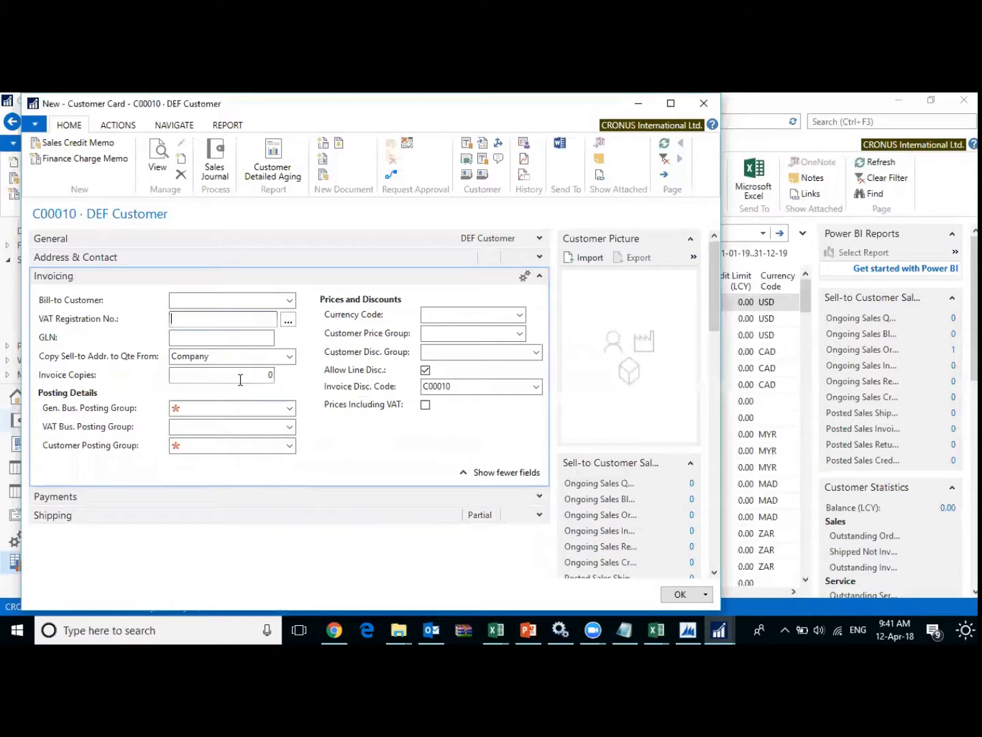
left_click(234, 409)
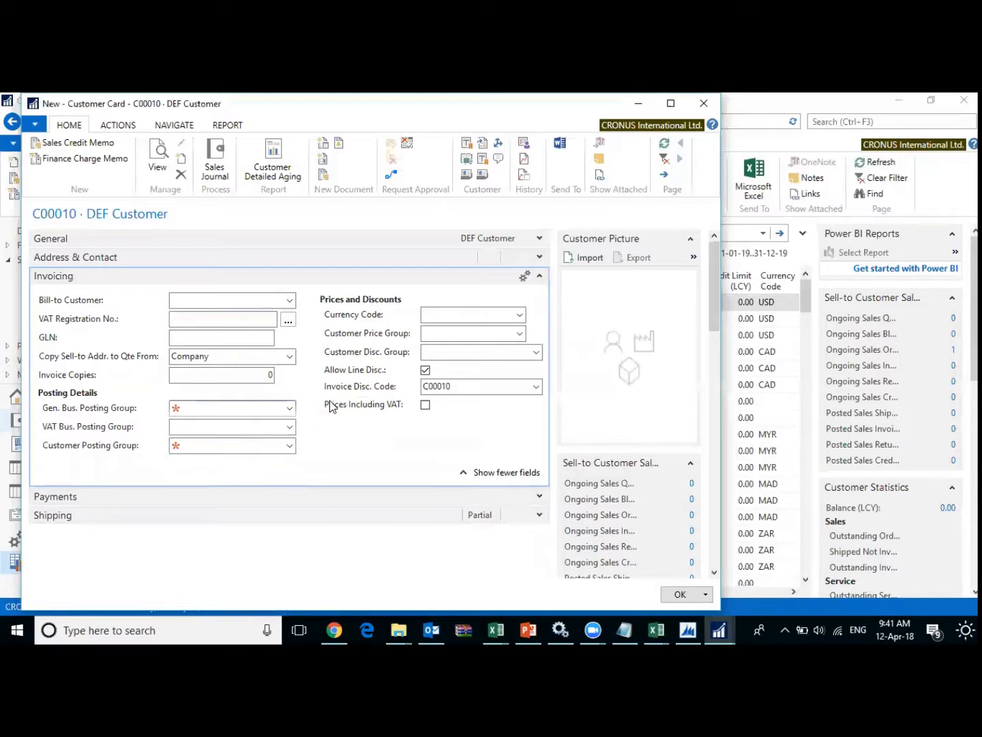
- Examine the Currency Code and Customer Price Group choices under Prices and Discounts
left_click(521, 316)
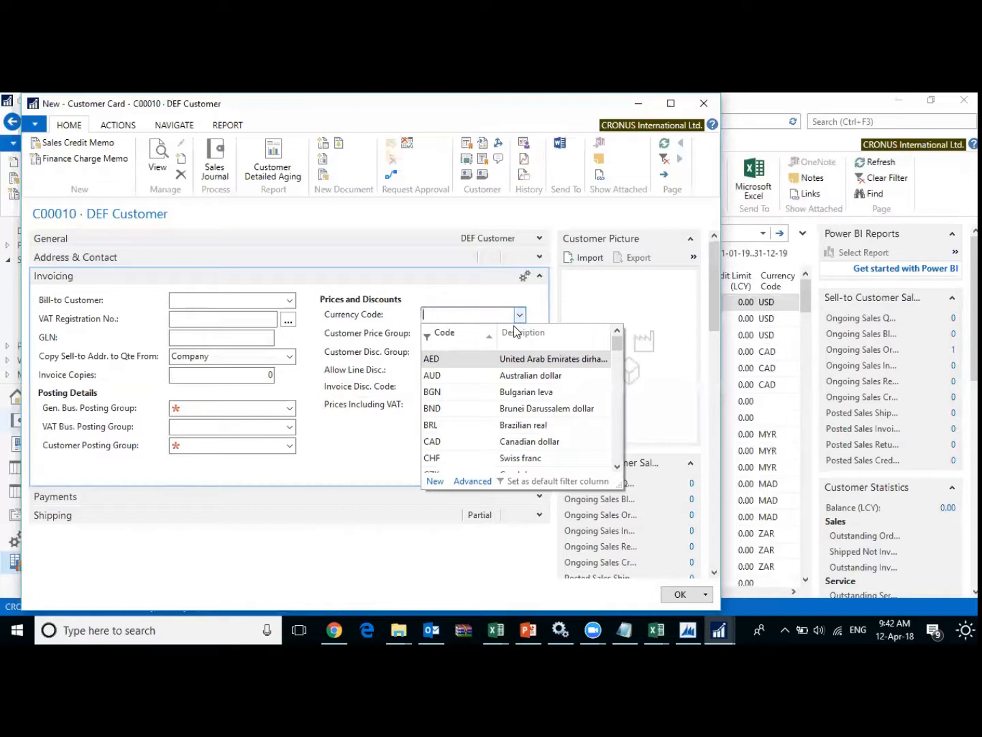
left_click(520, 317)
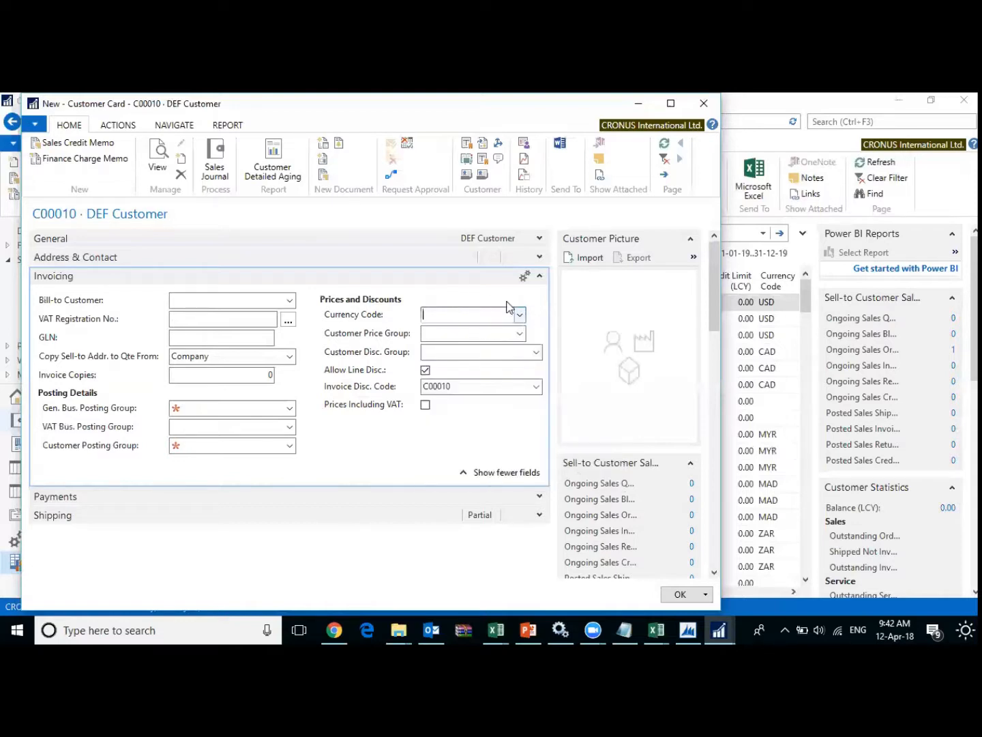
left_click(519, 334)
left_click(519, 334)
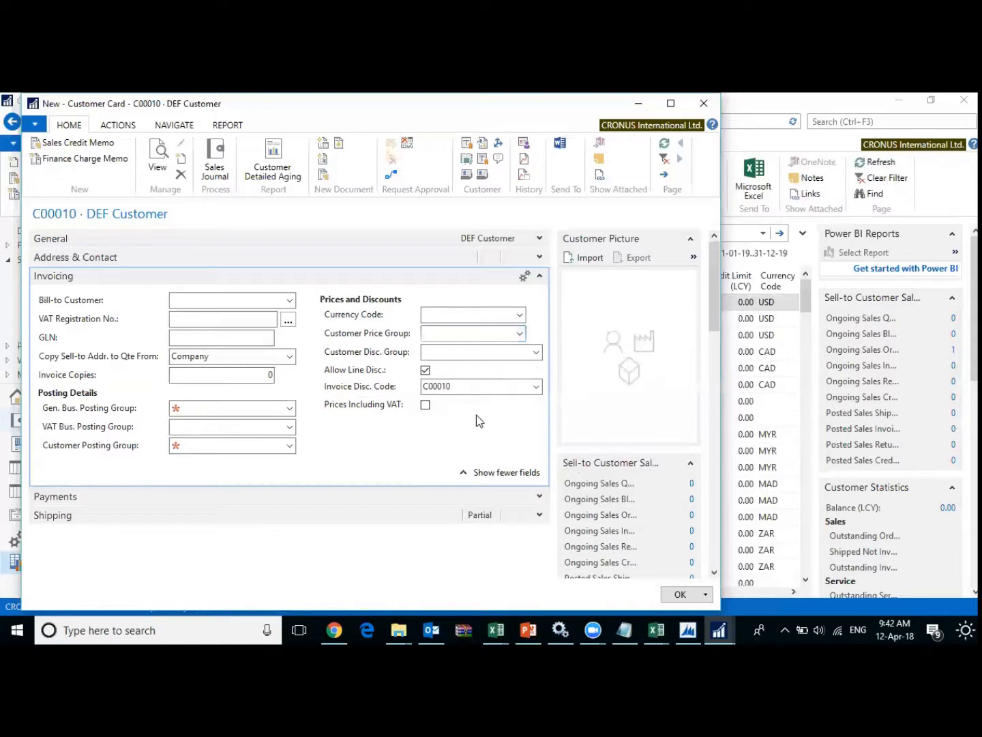
- Collapse Invoicing, show all Payments fields, and examine the Application Method options and Prepayment % field
left_click(541, 276)
left_click(541, 294)
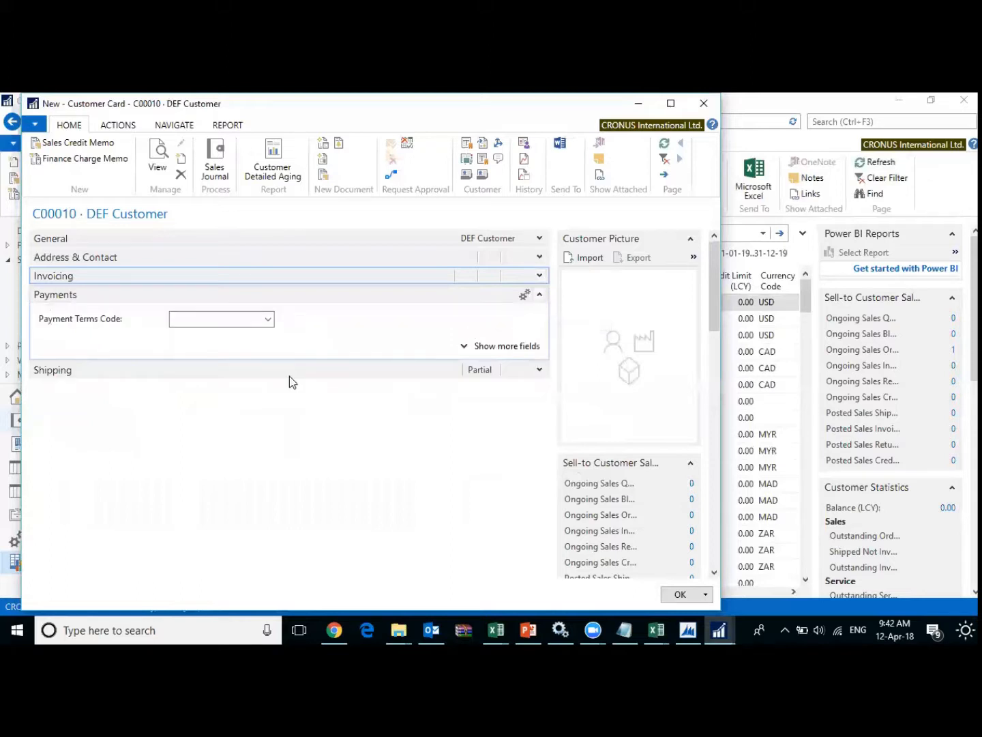
left_click(464, 346)
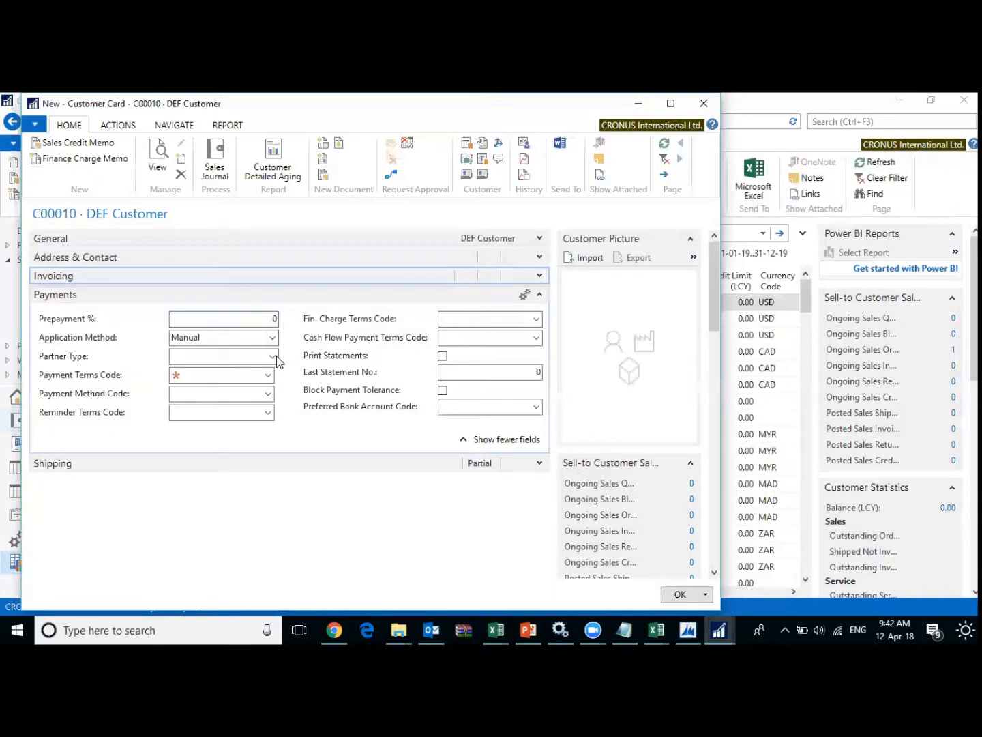
left_click(272, 339)
left_click(273, 339)
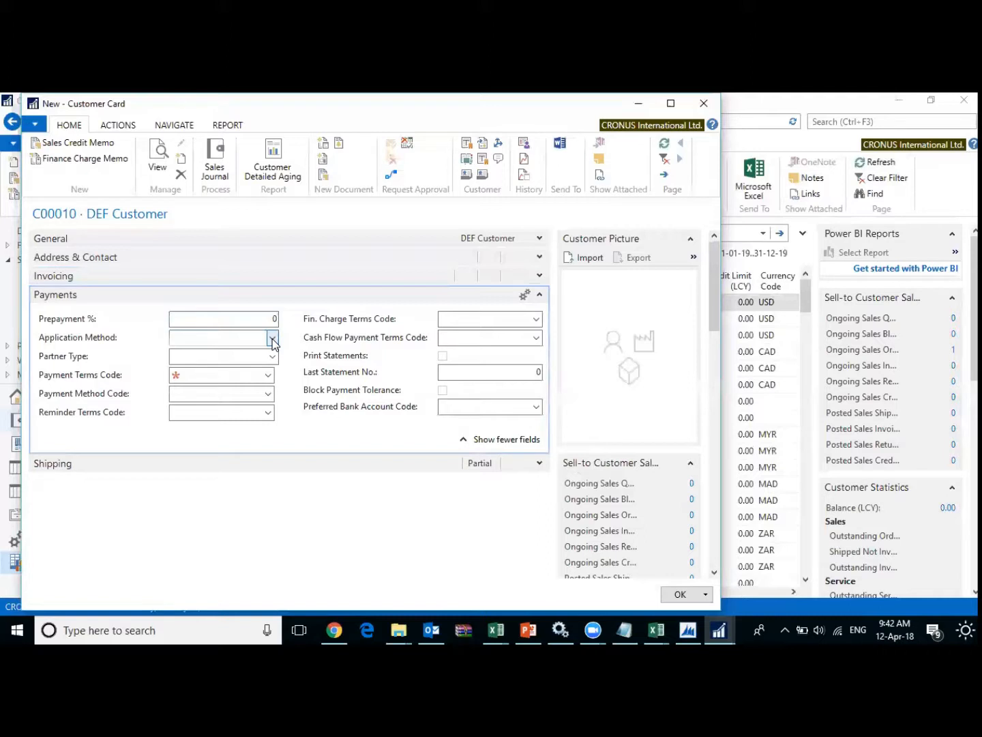
left_click(272, 339)
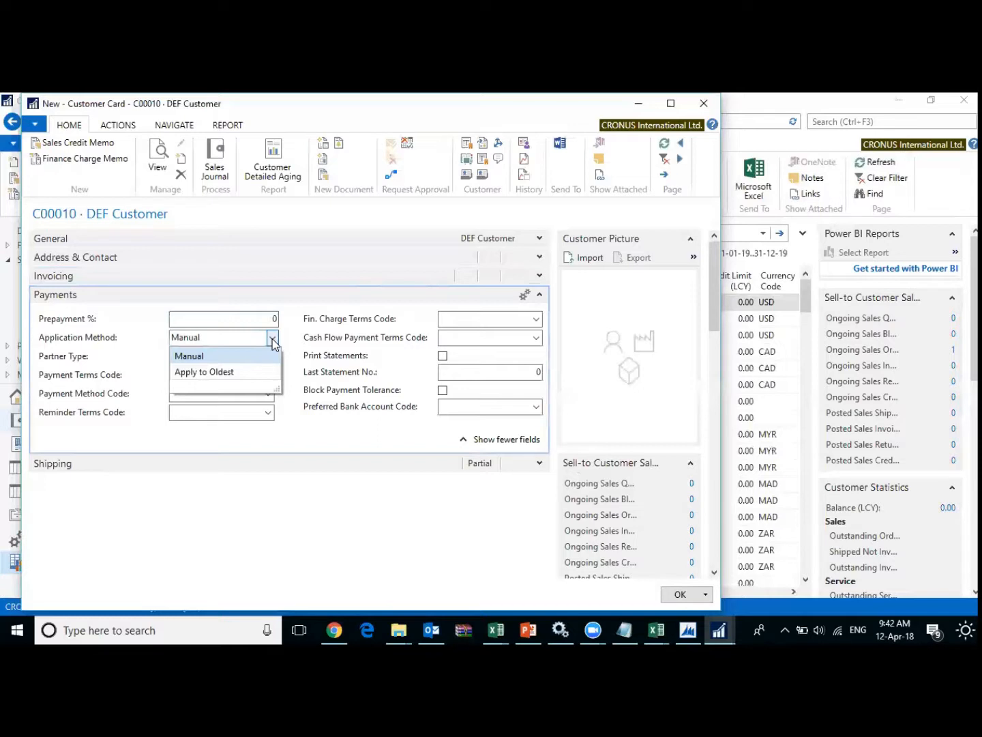
left_click(272, 339)
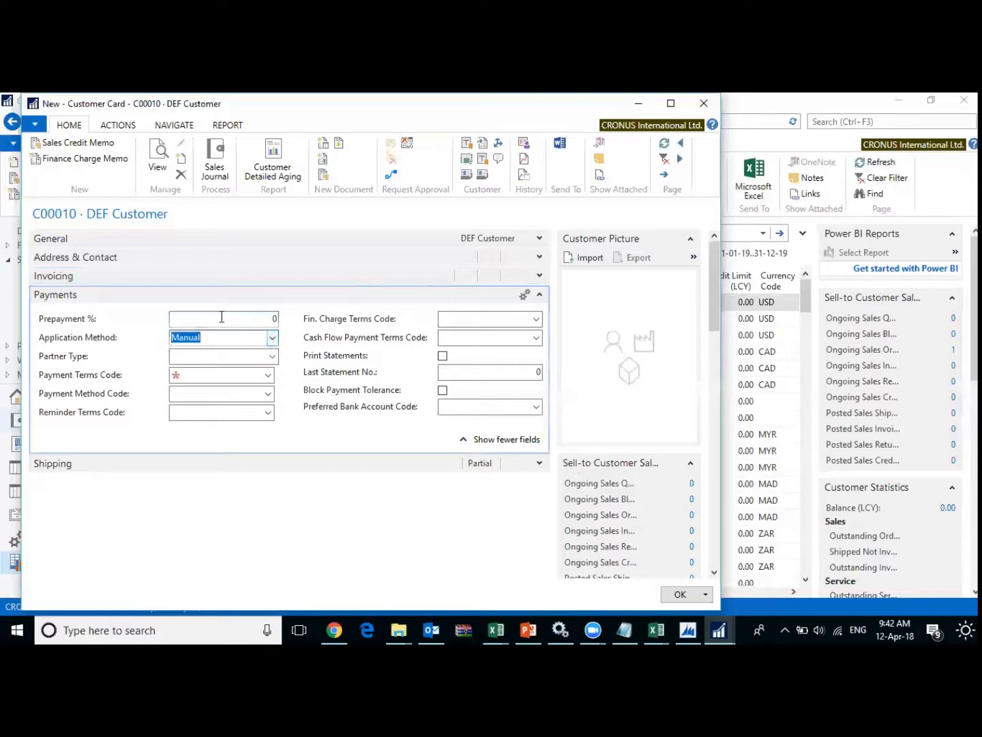
left_click(251, 317)
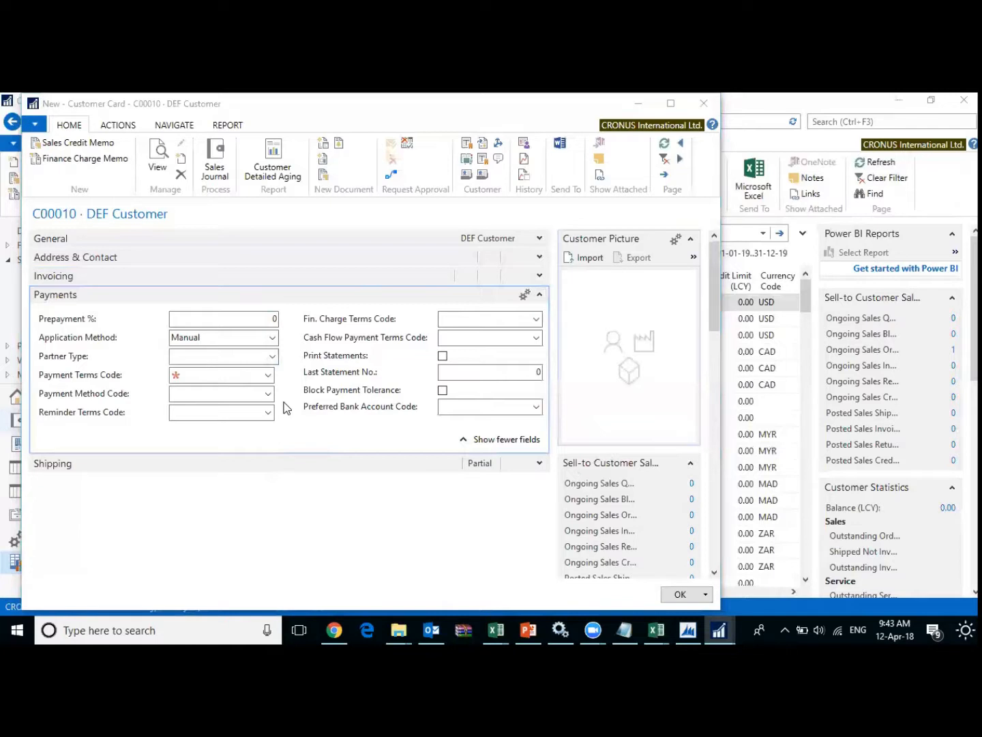
- Examine the Partner Type options and the available Payment Terms Code choices in the Payments section
left_click(272, 357)
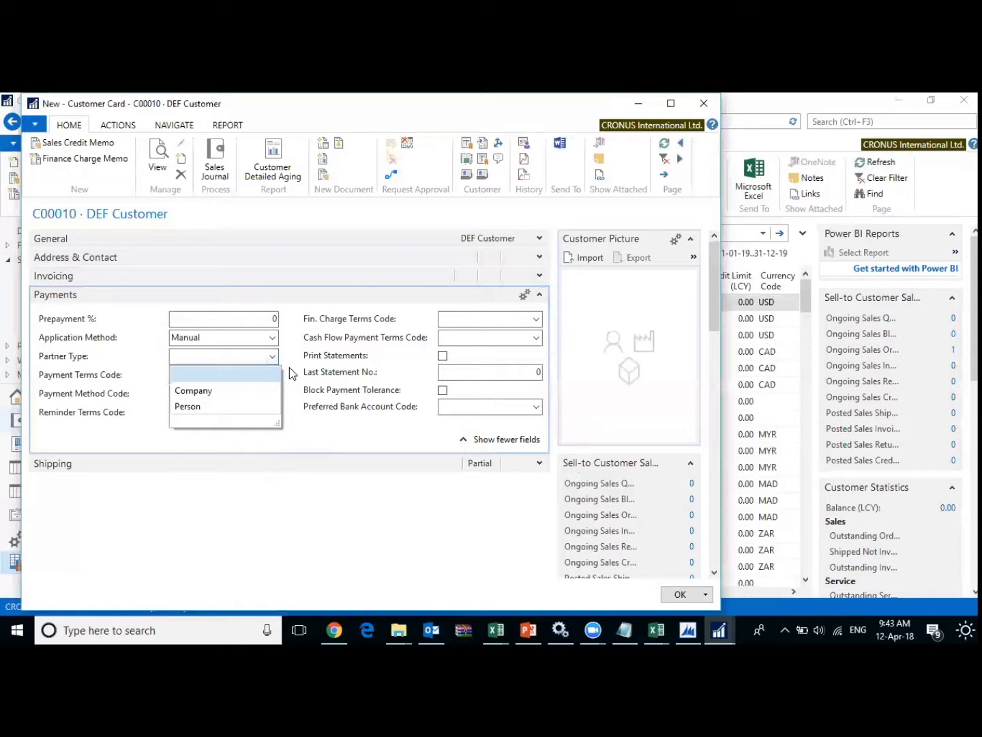
left_click(290, 367)
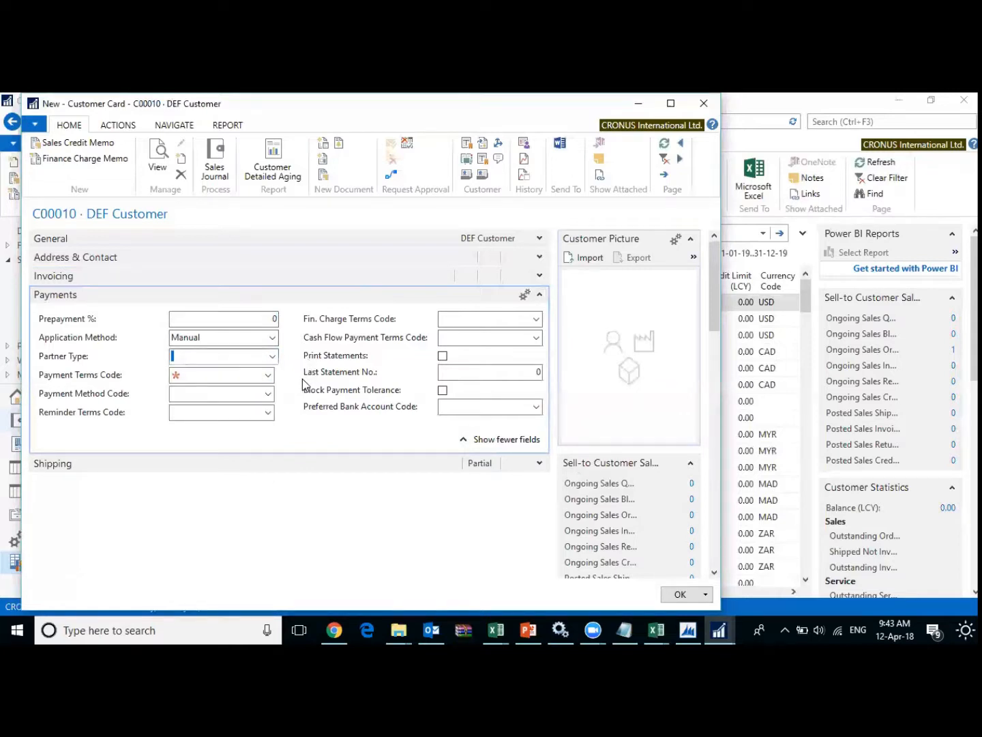
left_click(249, 379)
left_click(268, 376)
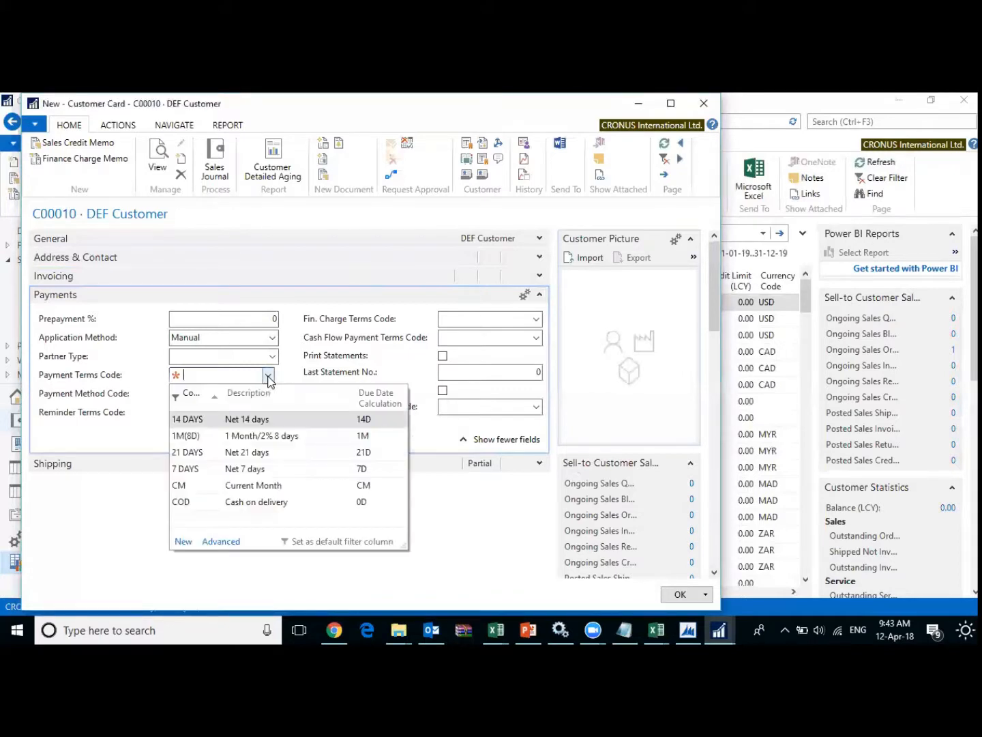
left_click(269, 376)
left_click(269, 376)
left_click(269, 376)
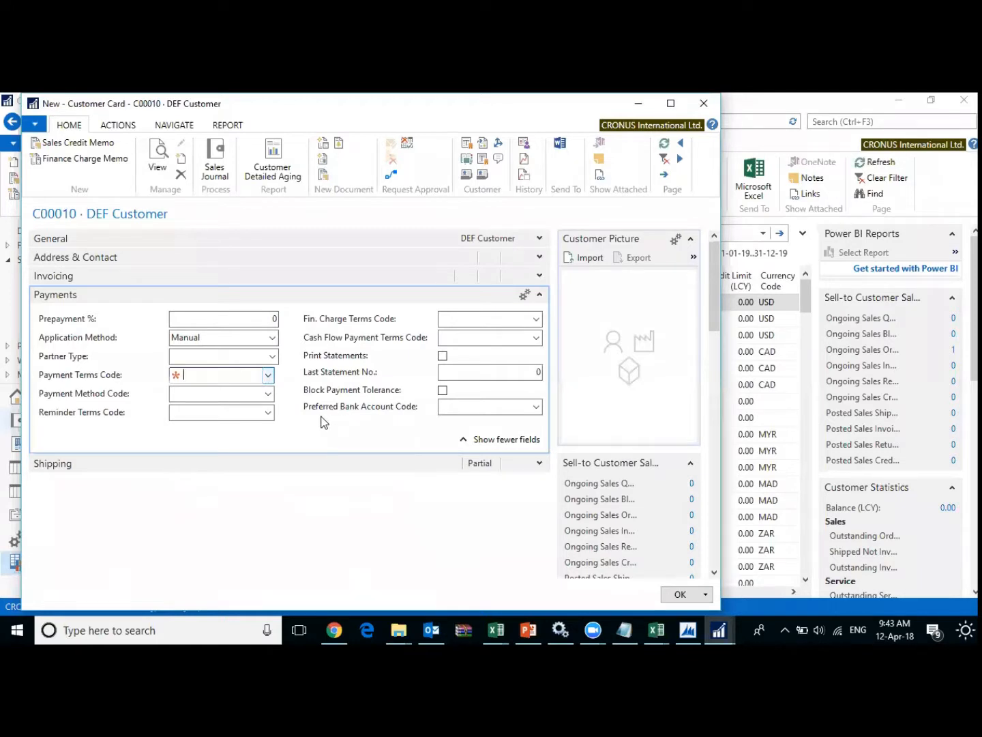
- Collapse Payments, expand Shipping, and examine the Location Code choices and the Reserve options
left_click(538, 295)
left_click(538, 313)
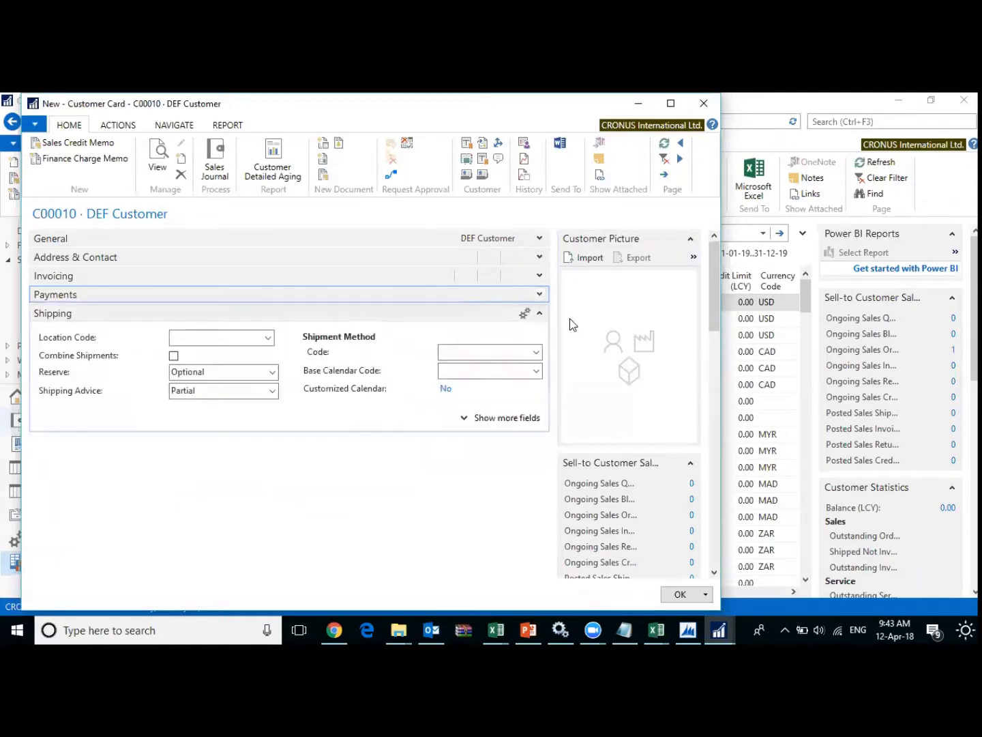
left_click(230, 337)
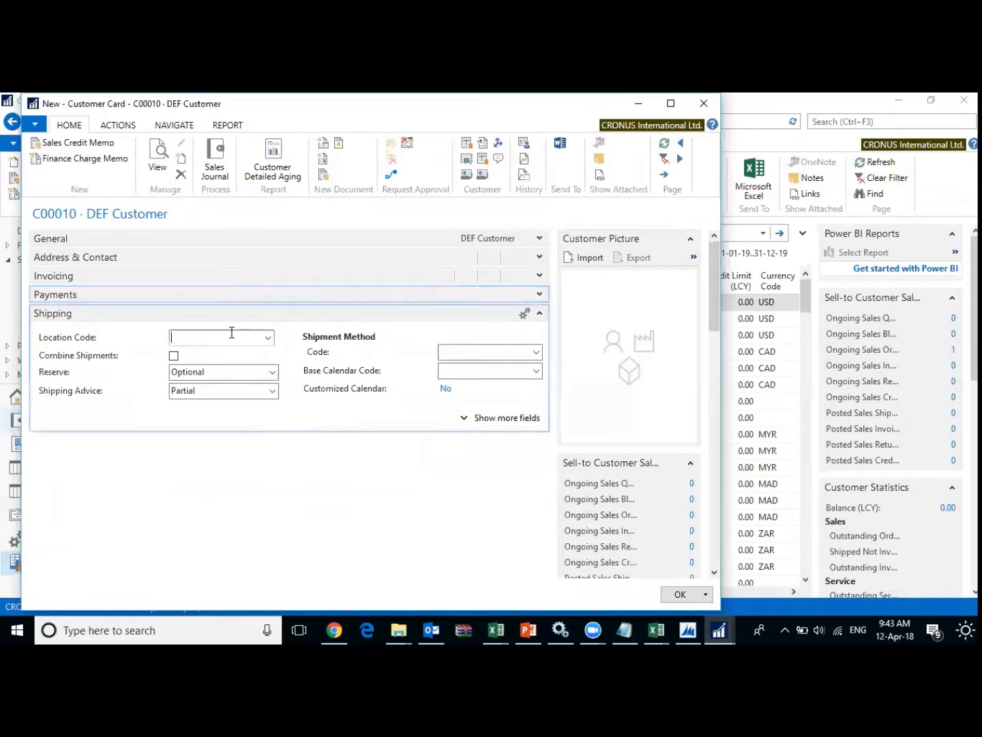
left_click(269, 338)
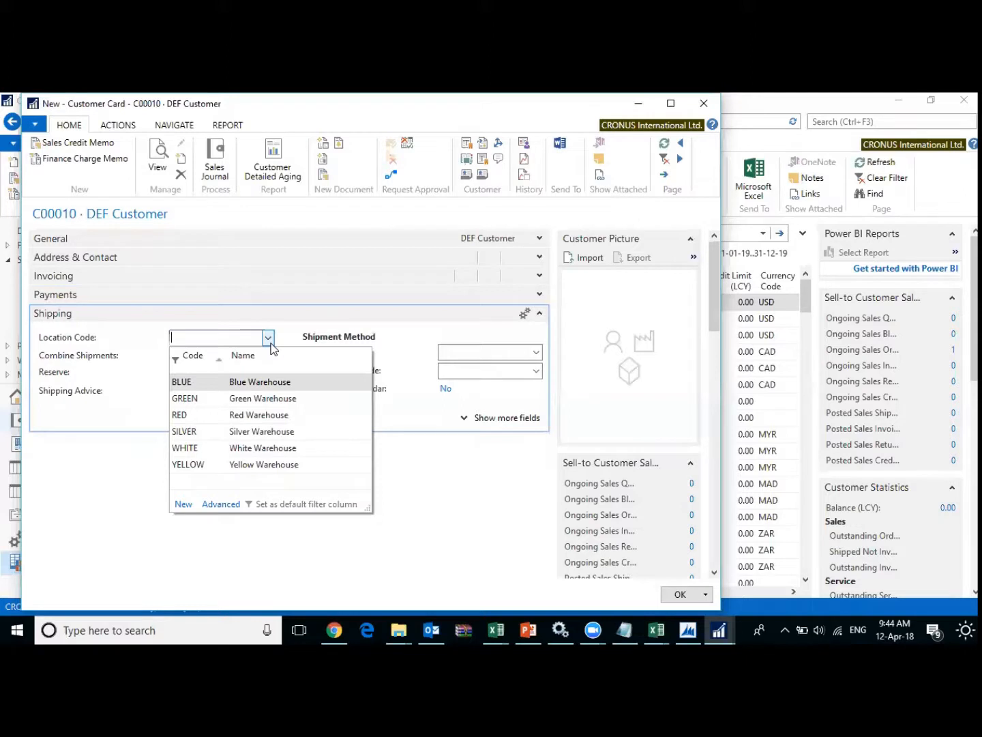
left_click(271, 344)
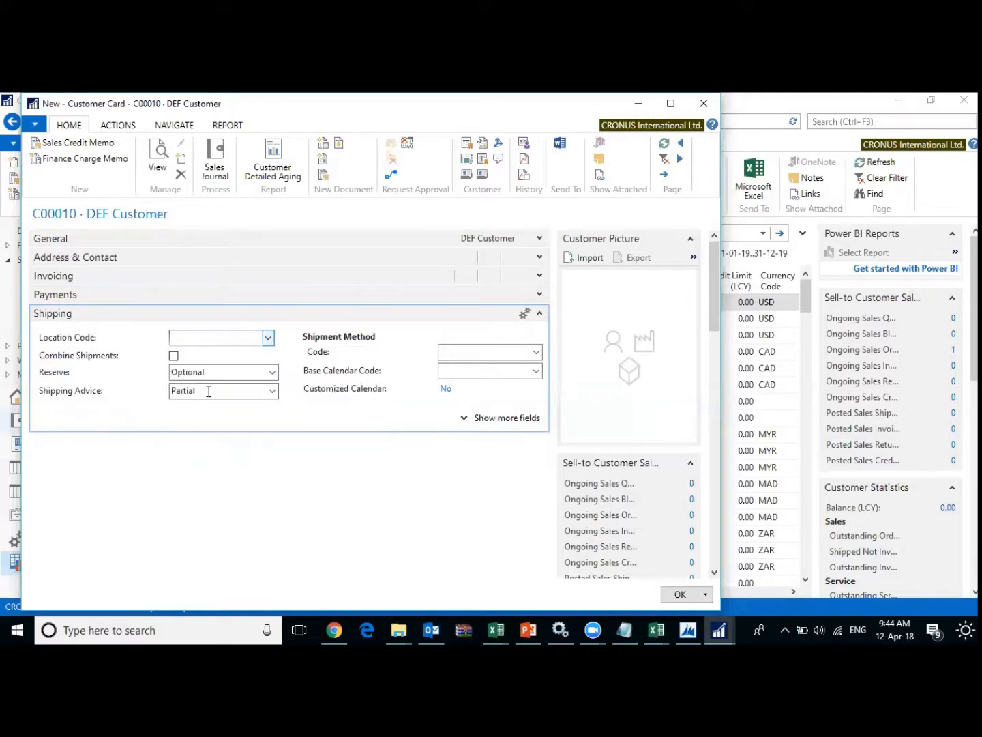
left_click(273, 372)
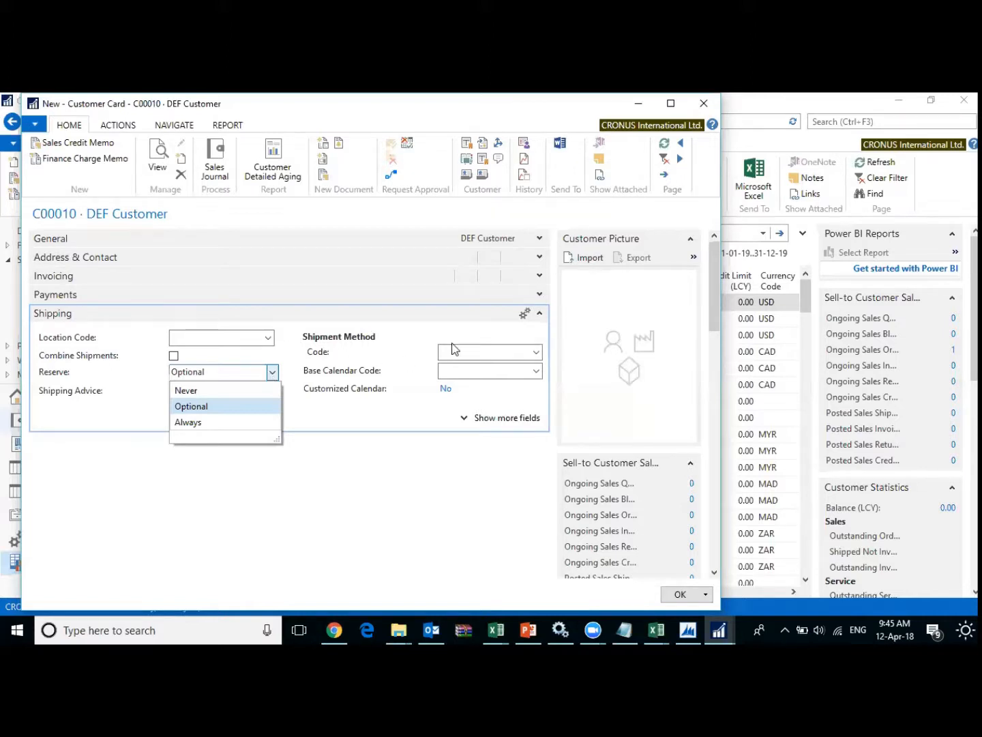
left_click(364, 400)
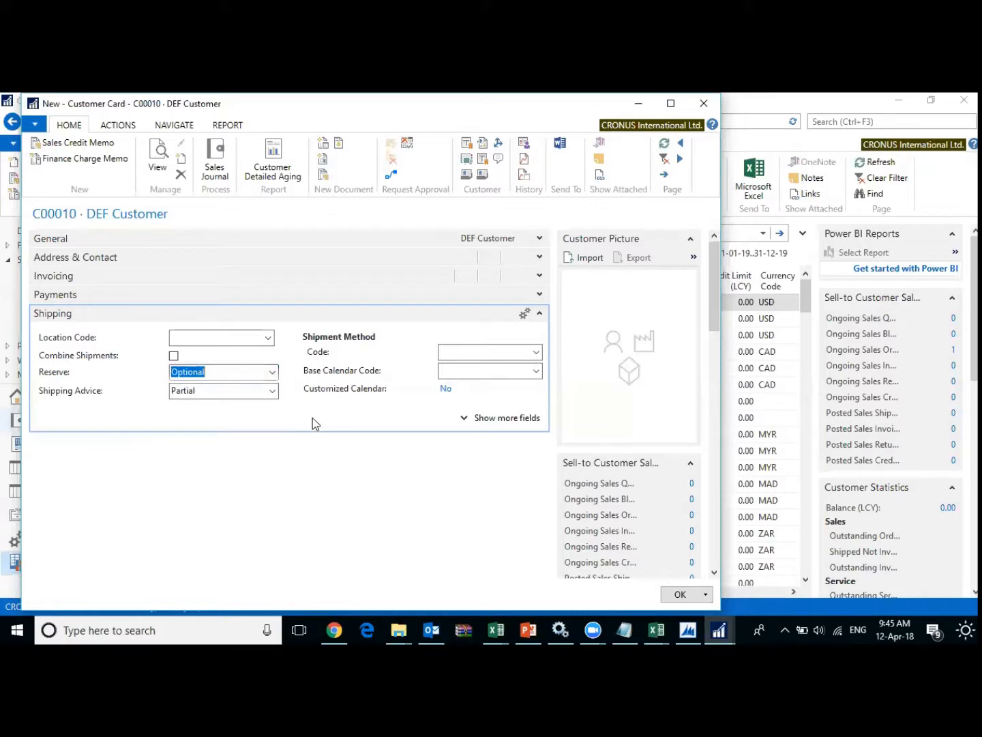
left_click(242, 377)
- Close the customer card and go back from the Customers list to the previous page
key("Escape")
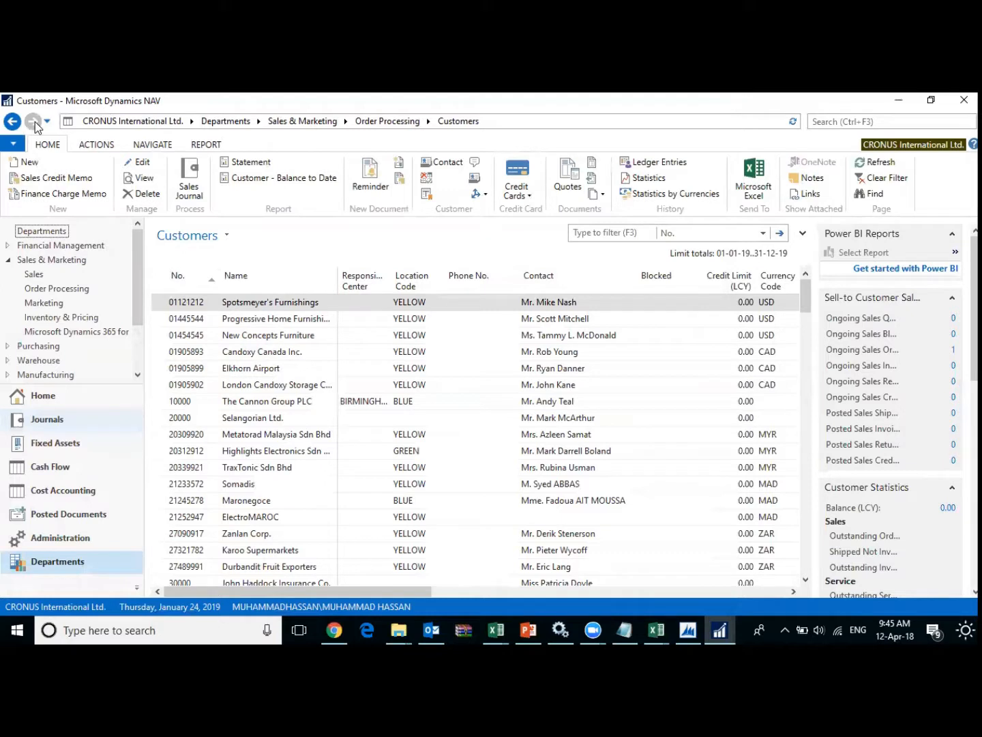
left_click(13, 123)
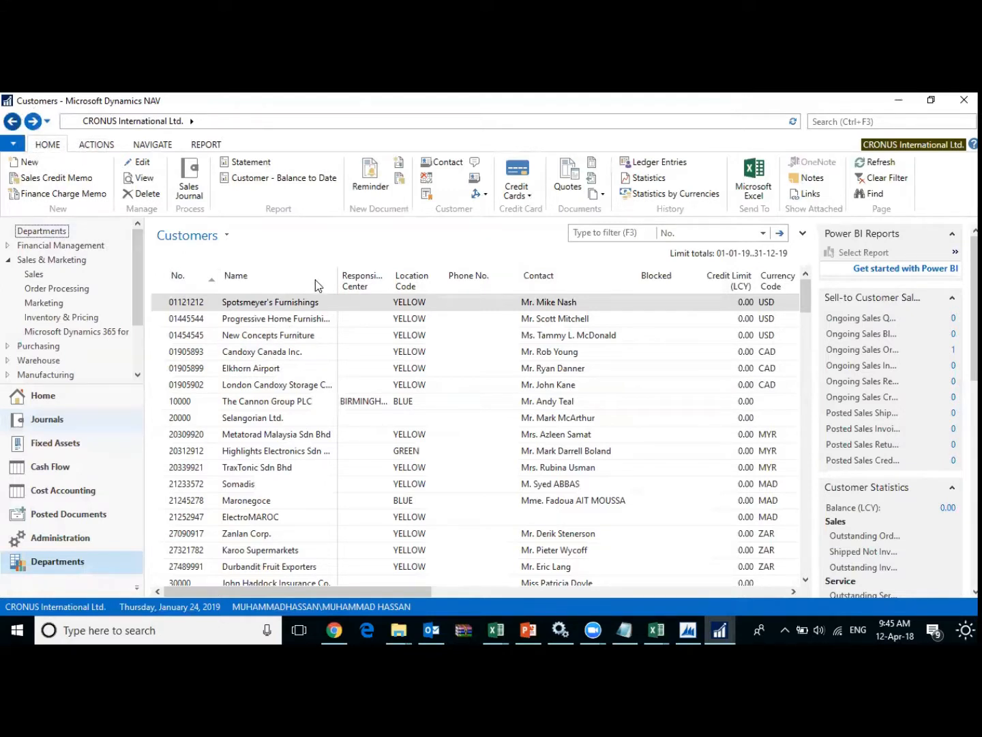
- Go to Departments, Purchasing, Order Processing and open the Purchase Quotes list
left_click(163, 117)
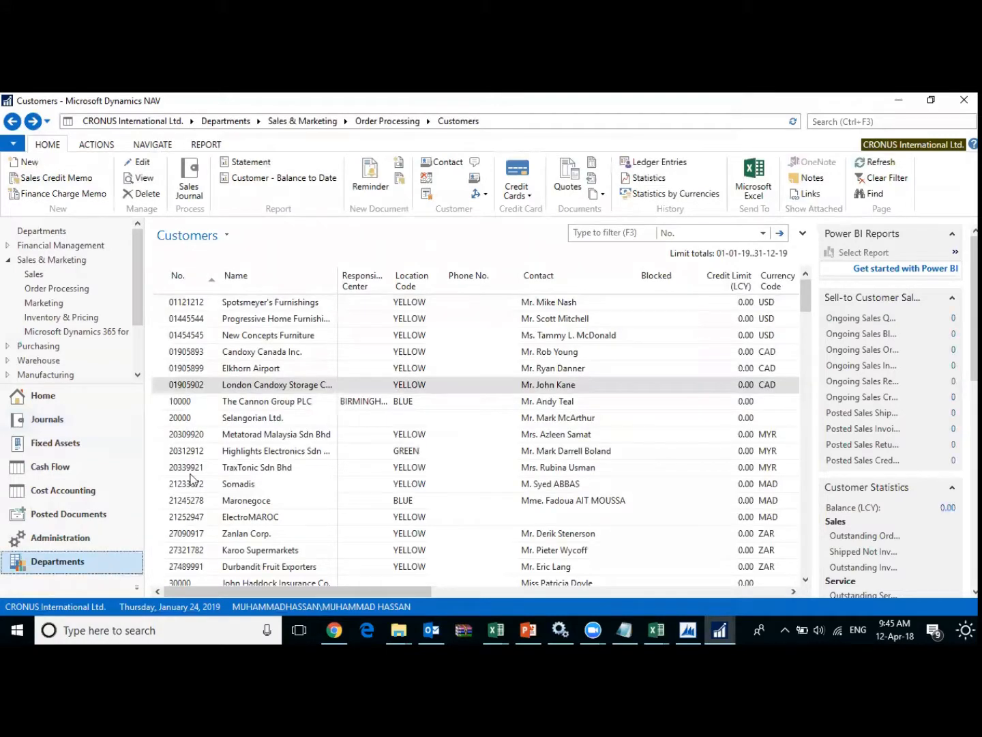
left_click(218, 121)
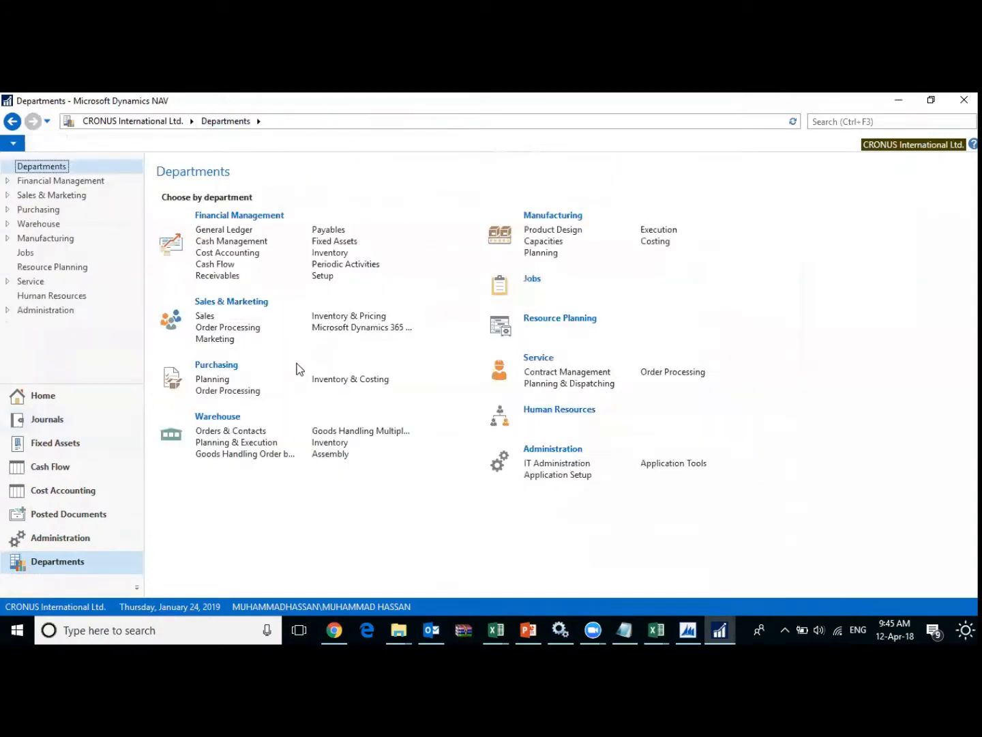
left_click(225, 366)
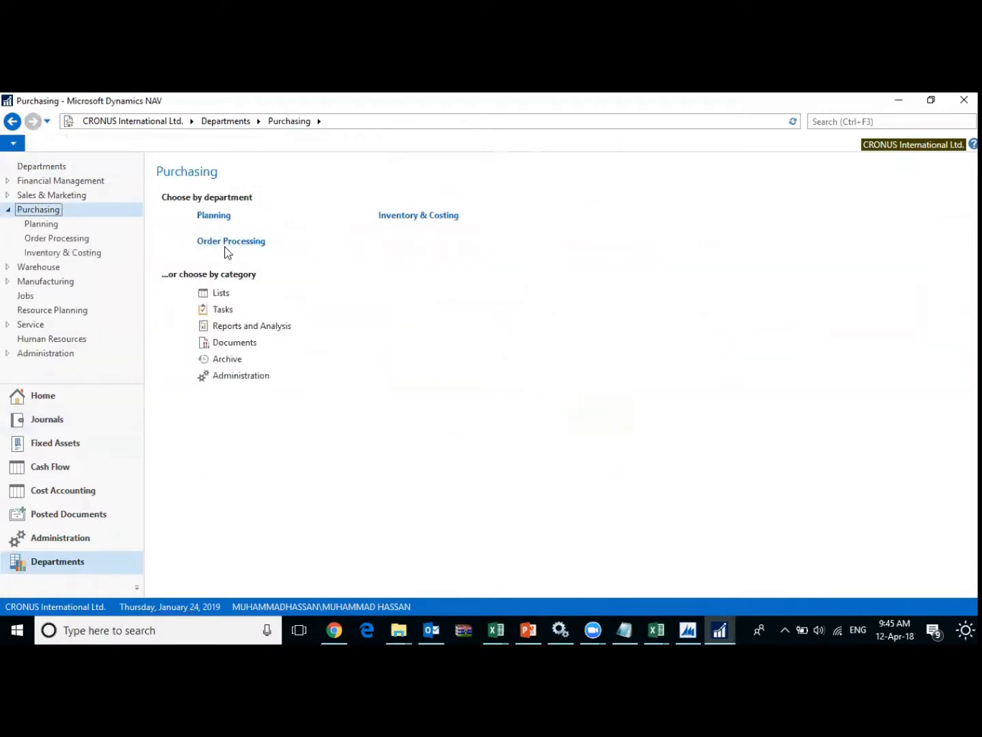
left_click(225, 246)
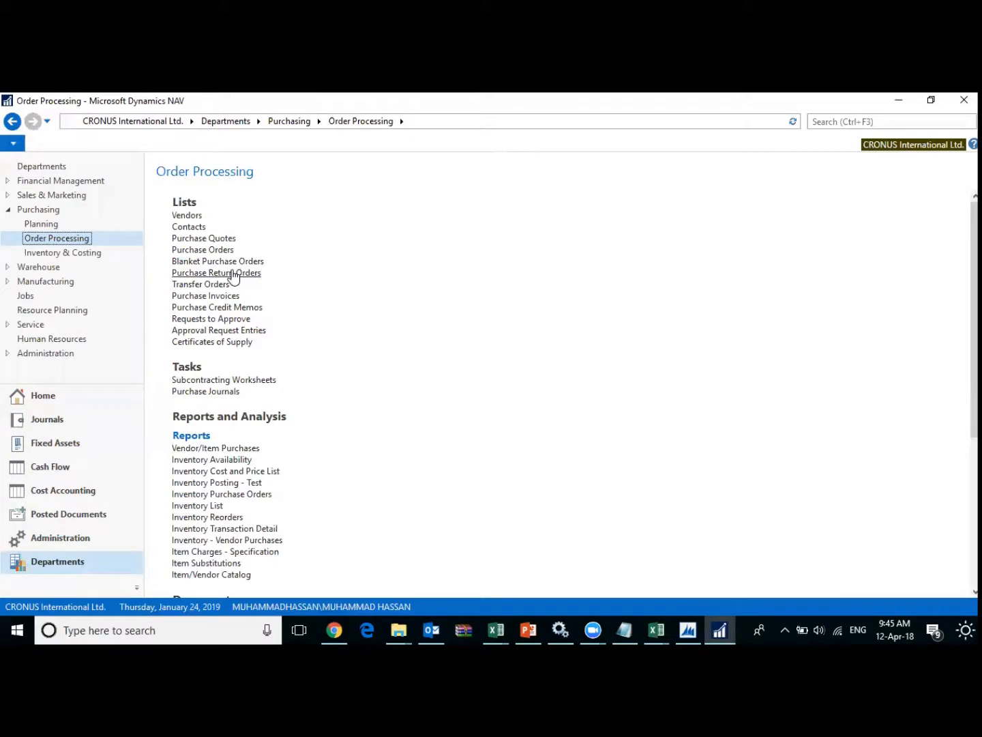
left_click(233, 238)
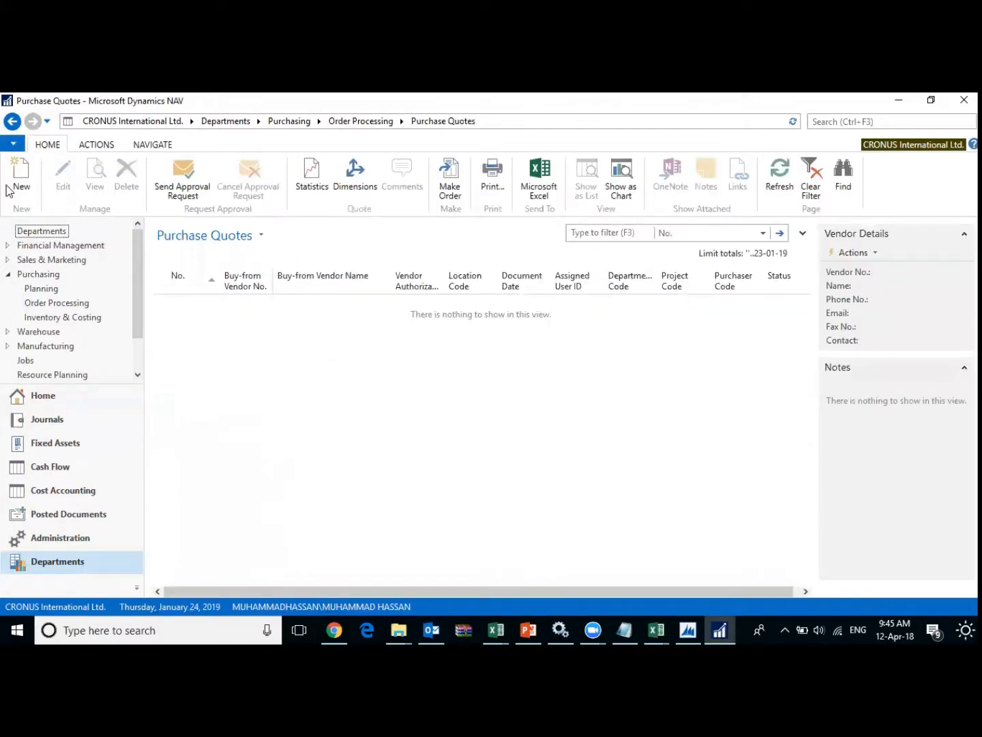
- Create a new purchase quote with Xyz Vendor as the vendor
left_click(20, 181)
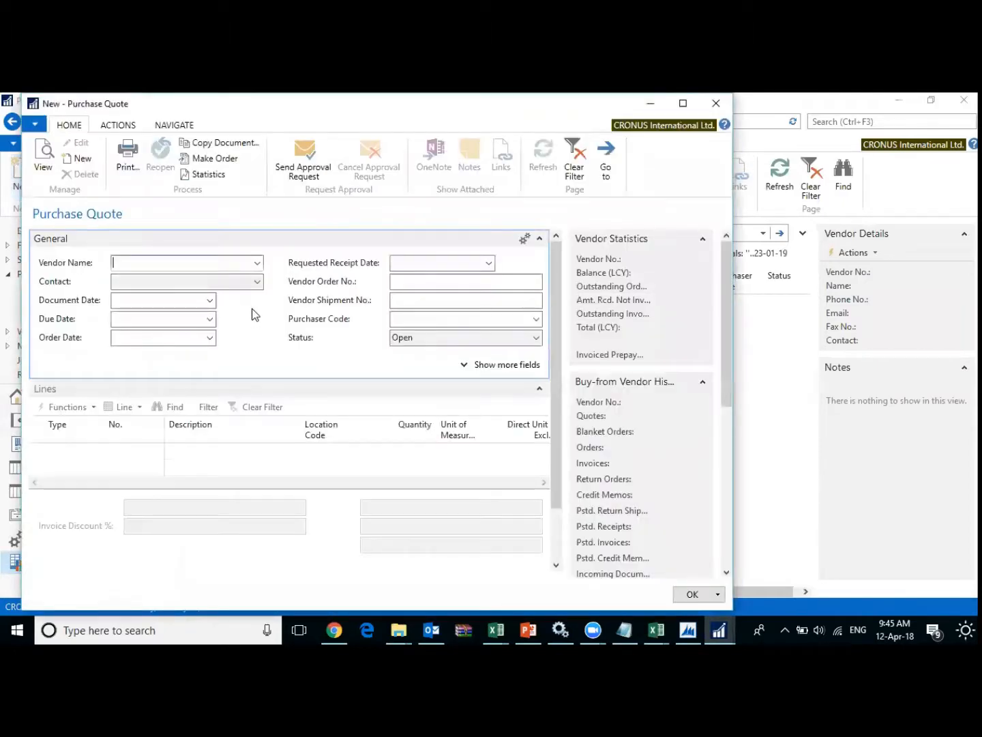
left_click(257, 262)
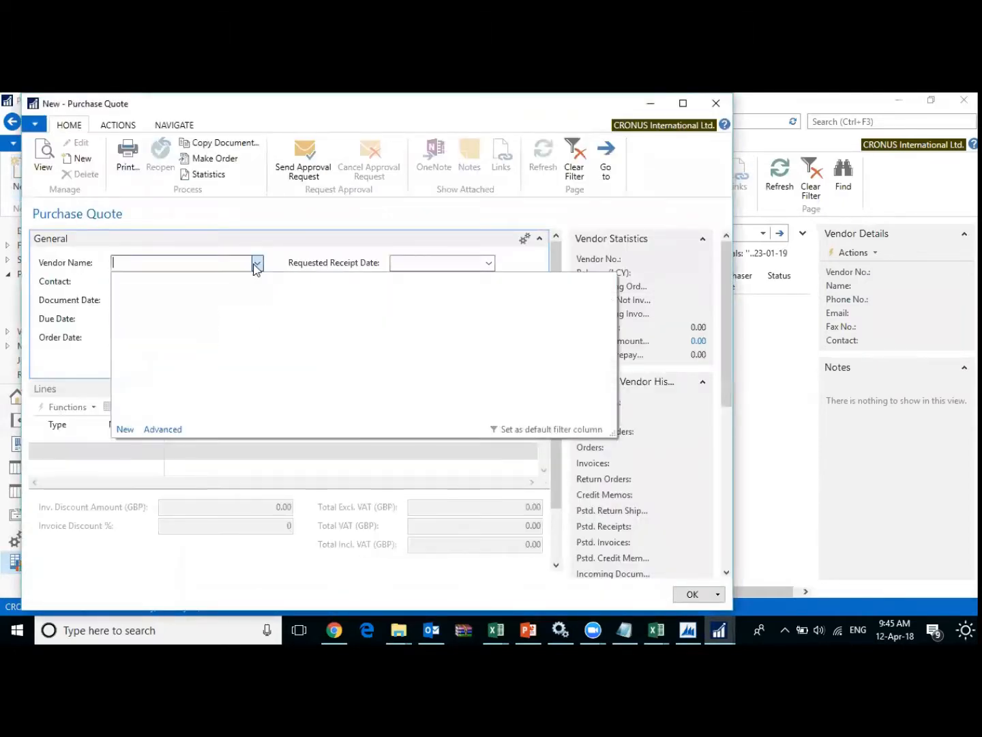
type("sy")
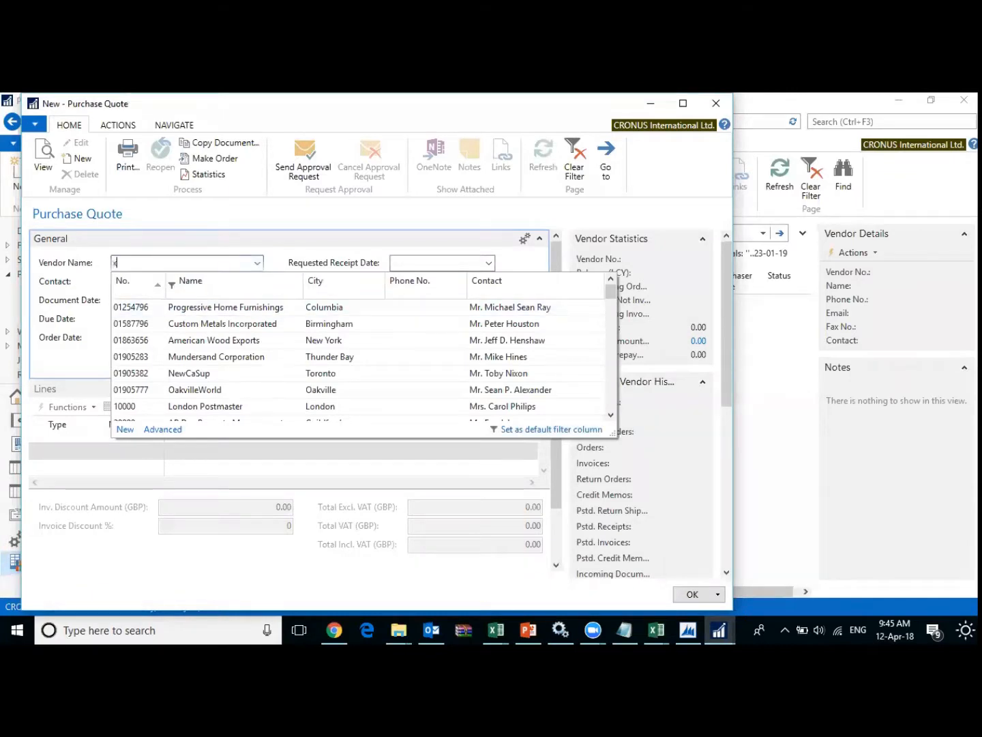
key("Return")
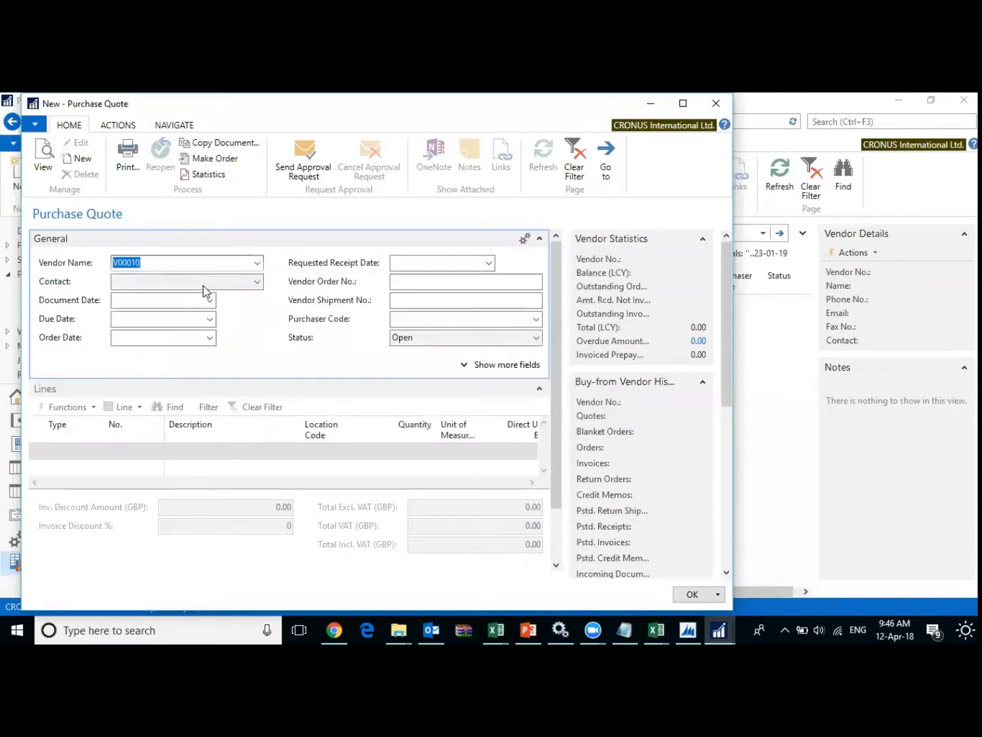
key("Tab")
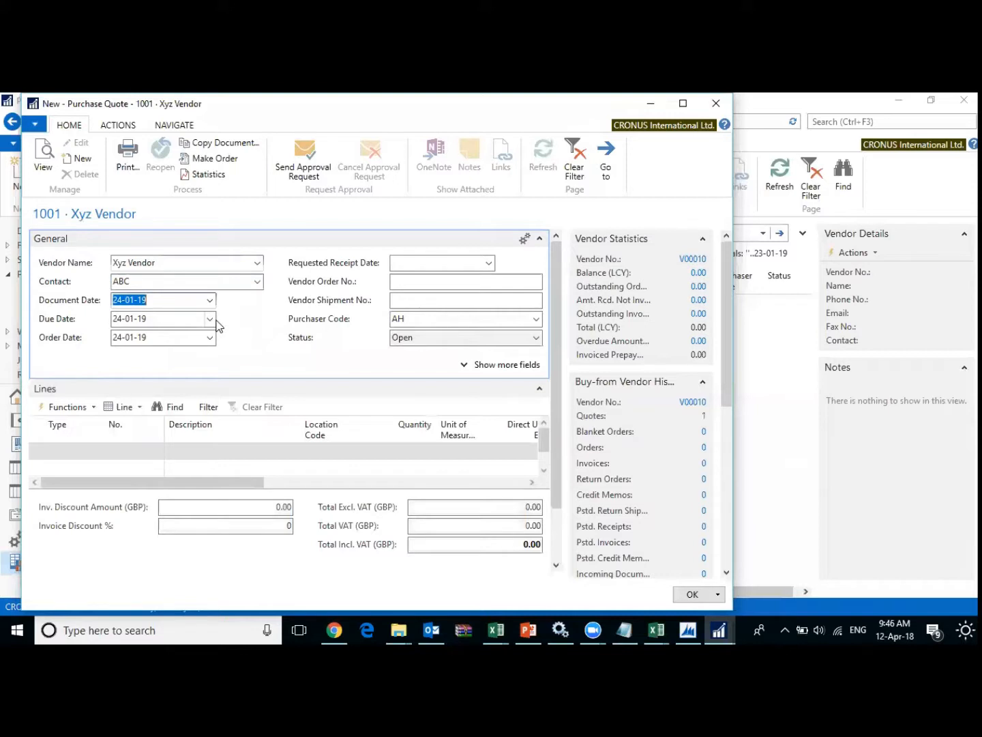
key("Tab")
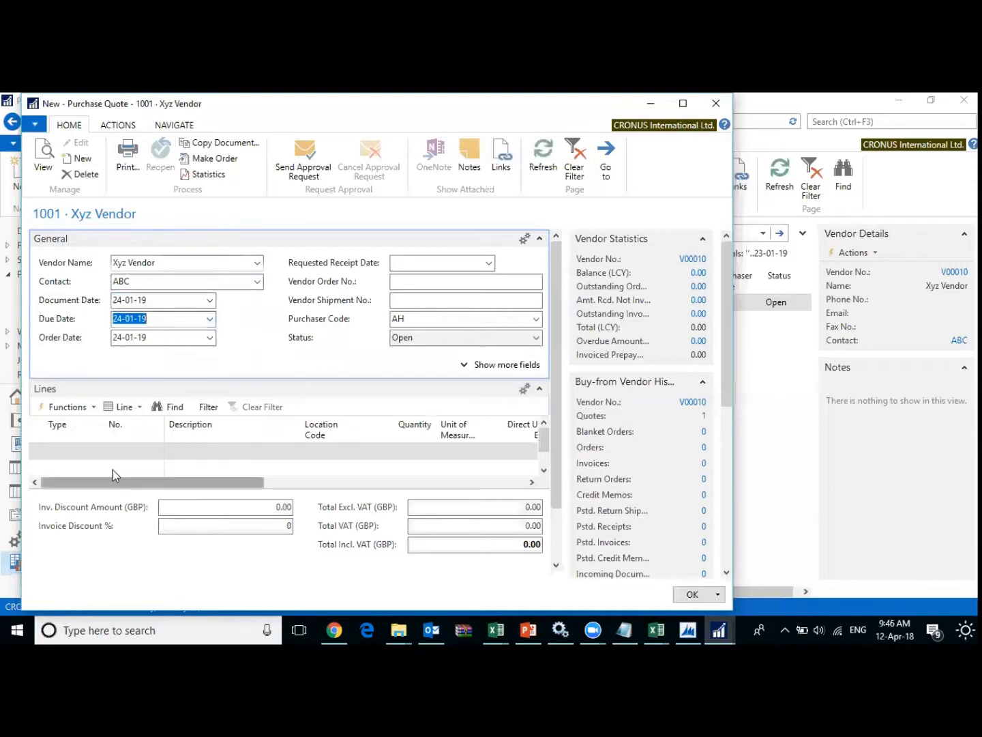
- Examine the quote's Vendor Name choices, Document Date, Due Date, Order Date, Requested Receipt Date and Vendor Order No. fields
left_click(257, 262)
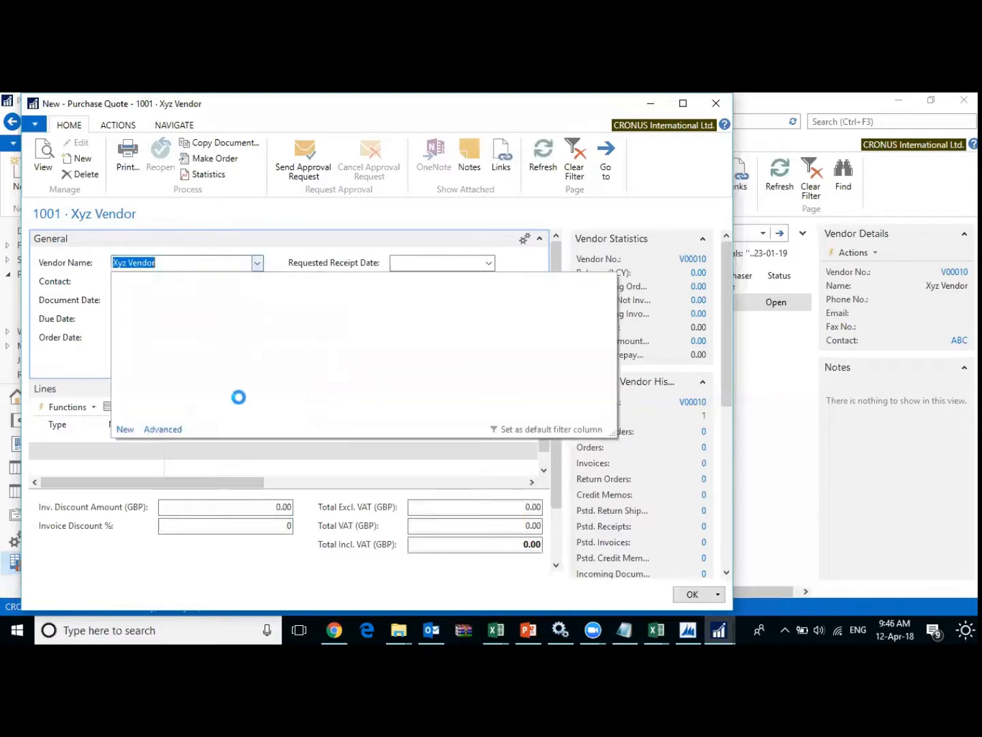
key("Escape")
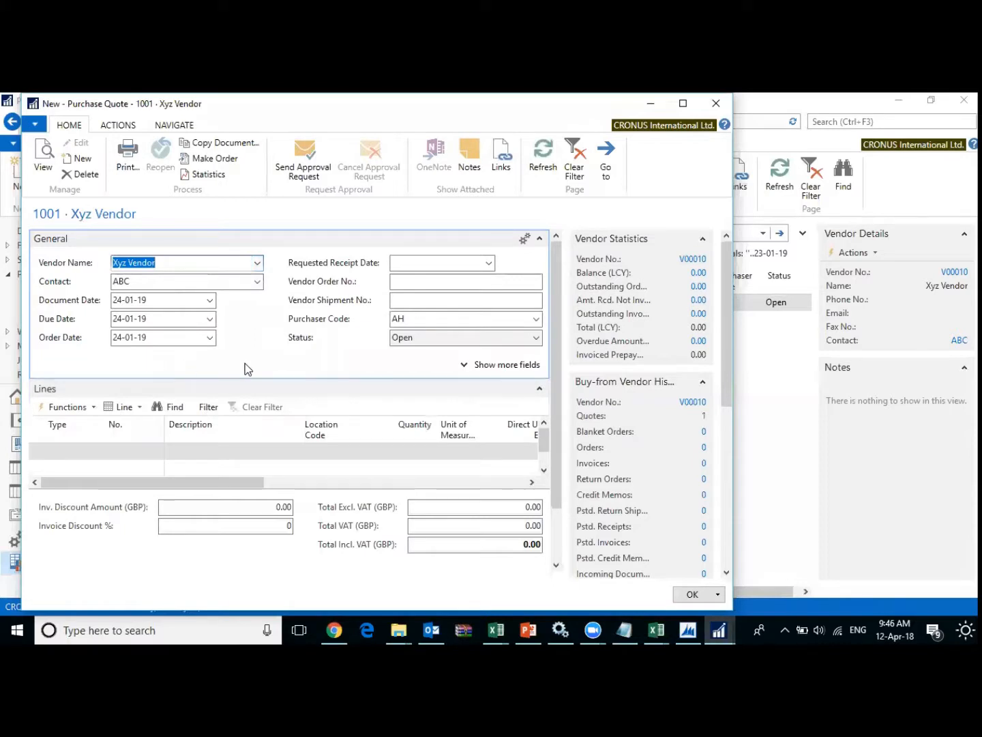
left_click(163, 301)
left_click(164, 318)
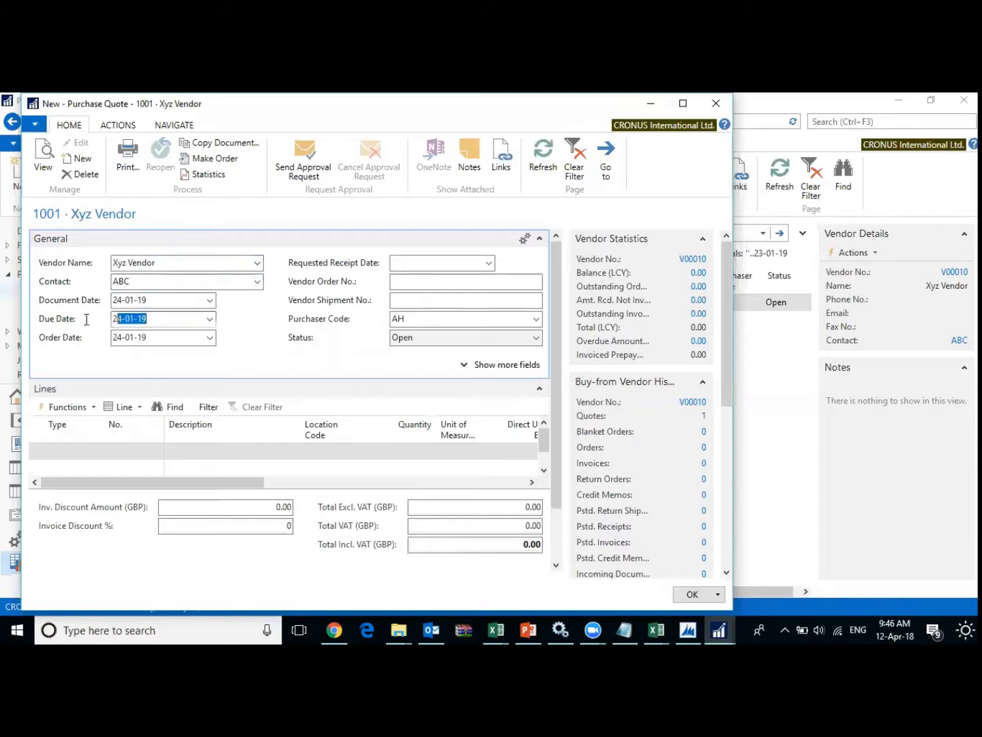
left_click(170, 335)
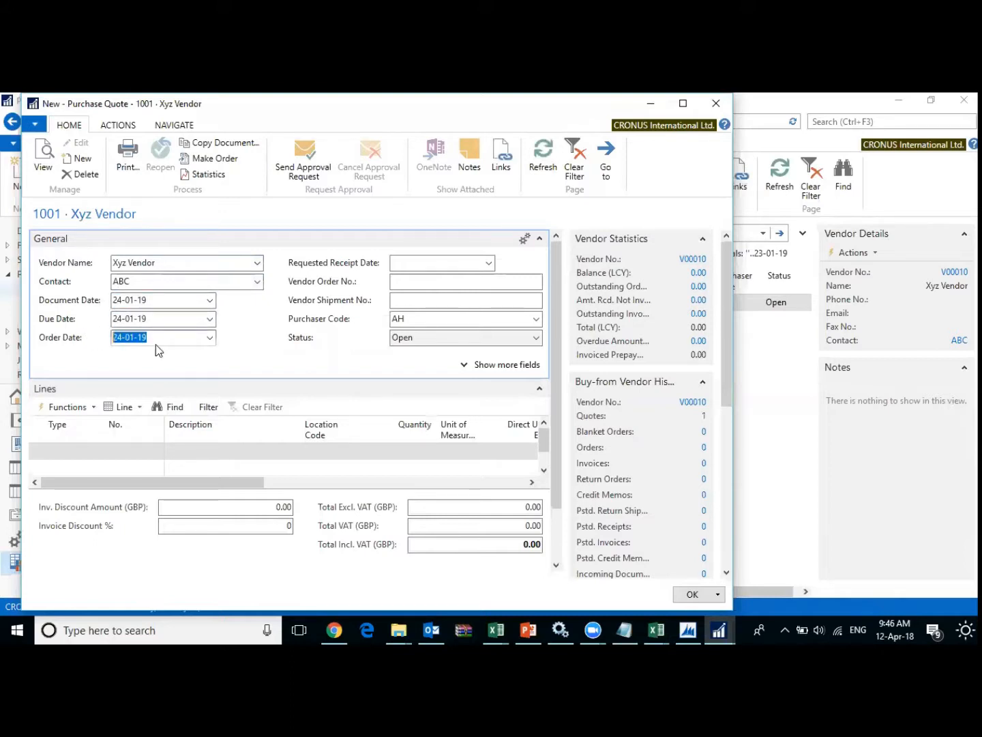
left_click(163, 337)
left_click(468, 263)
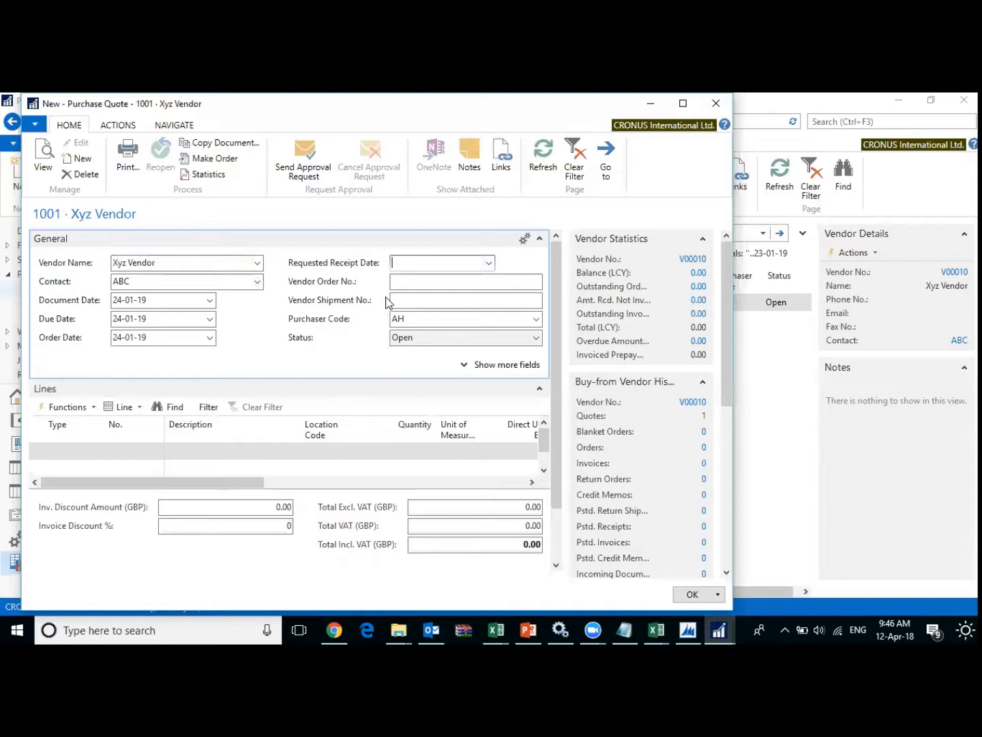
left_click(411, 281)
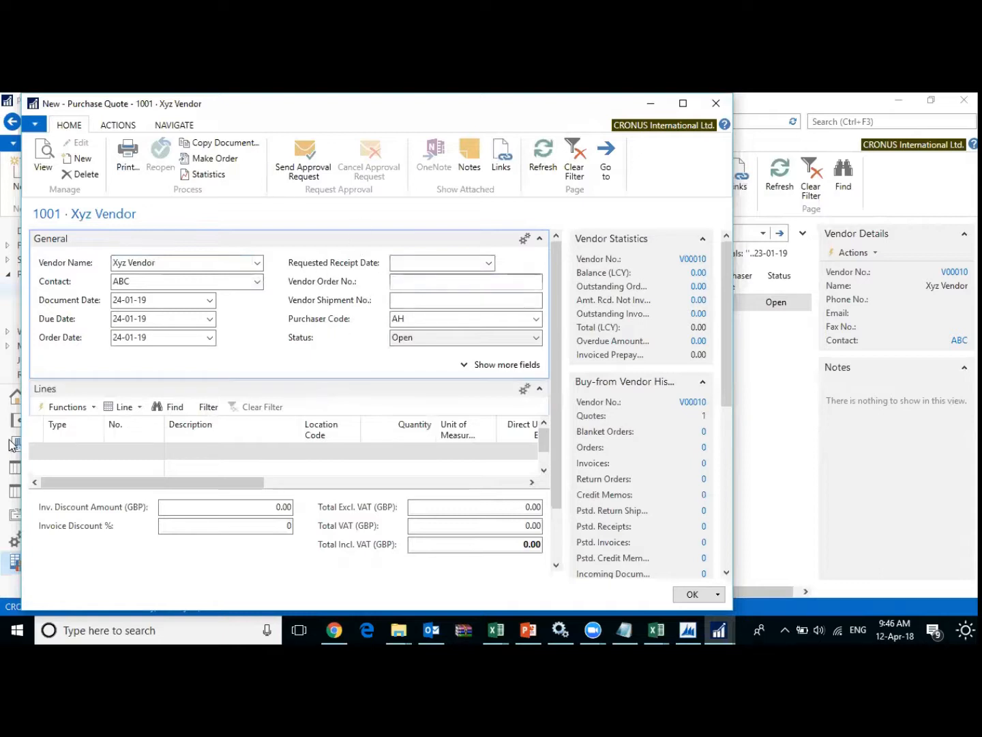
- Set the Type of the first purchase quote line to Item
left_click(87, 452)
left_click(97, 451)
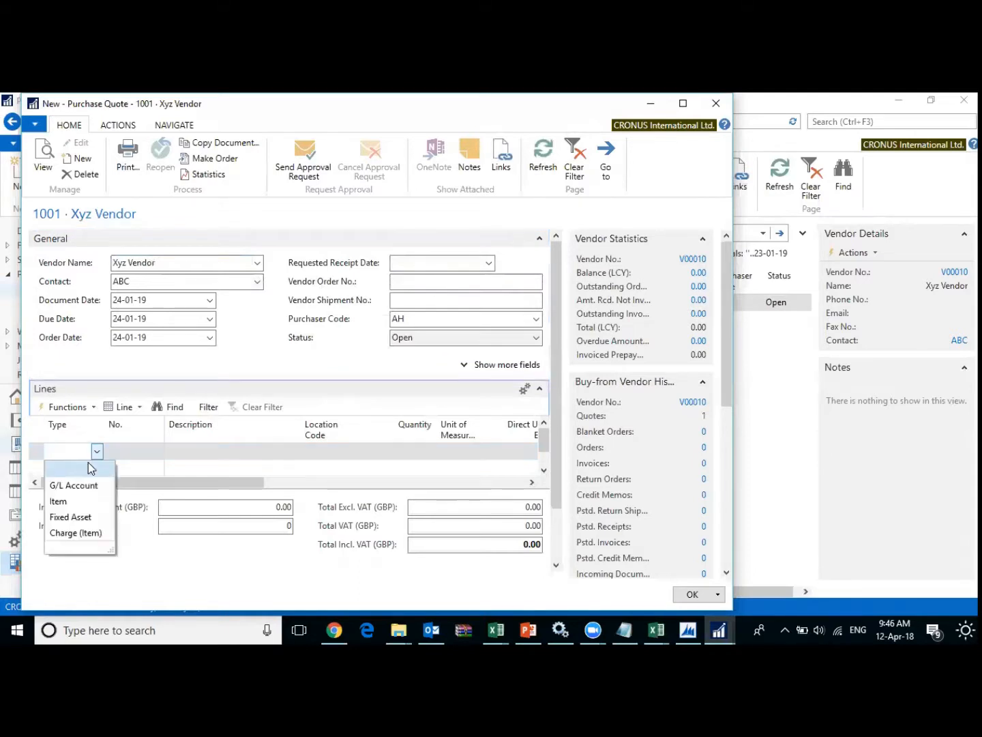
left_click(77, 499)
- Search the item choices for "tra" and try to enter Training Item as the quote line's No
left_click(149, 451)
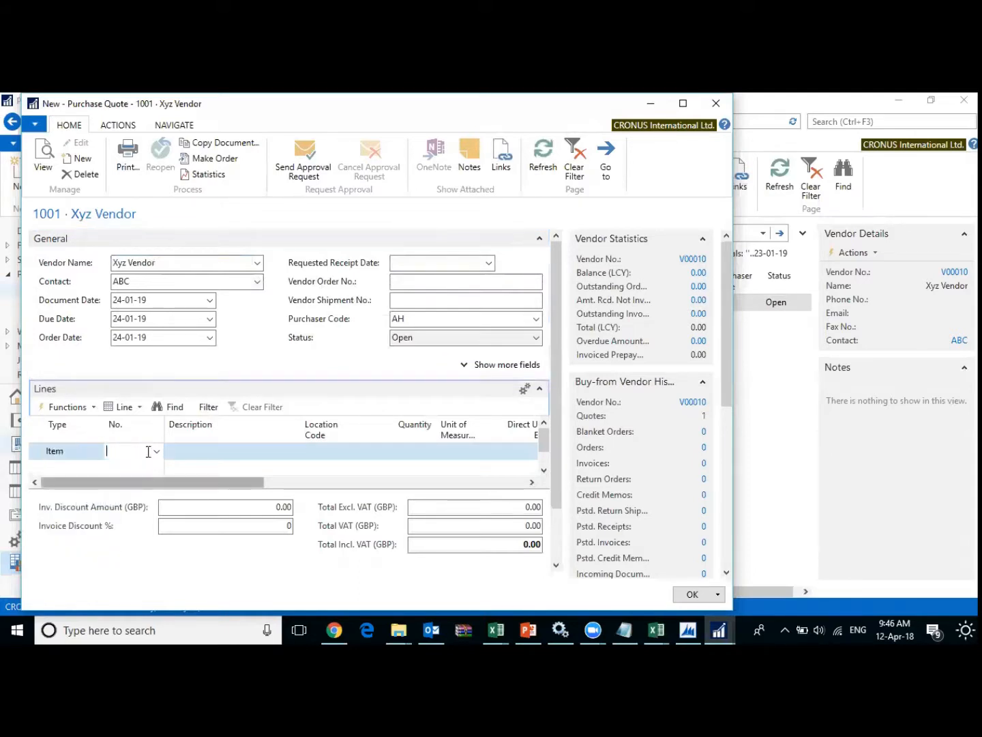
left_click(156, 452)
left_click(202, 299)
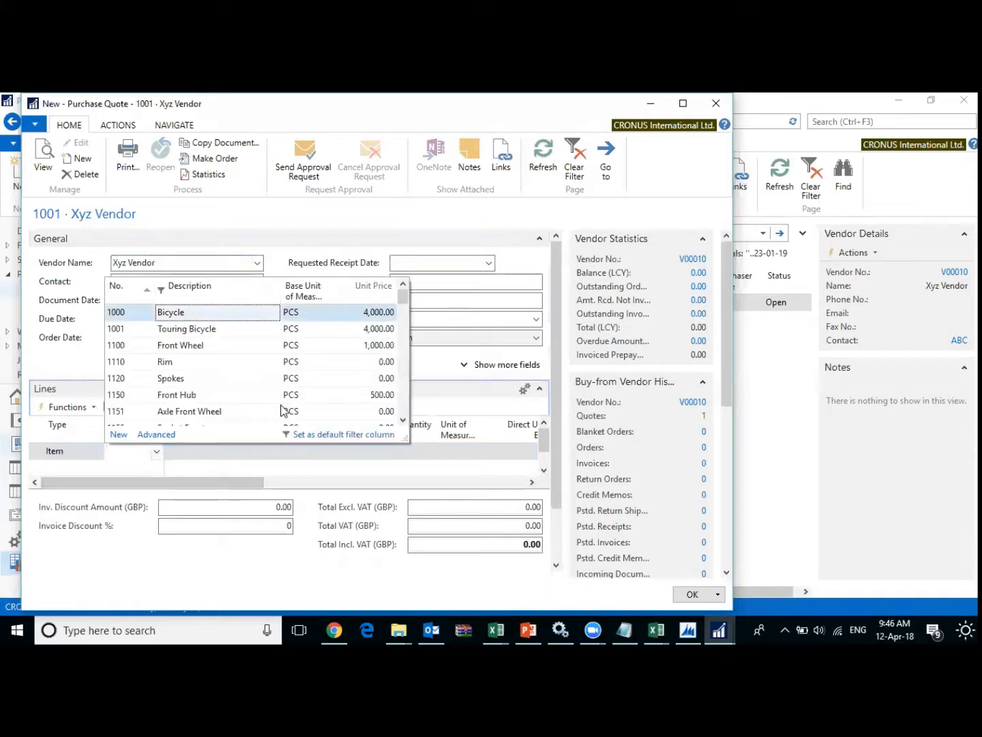
type("as")
key("BackSpace")
key("BackSpace")
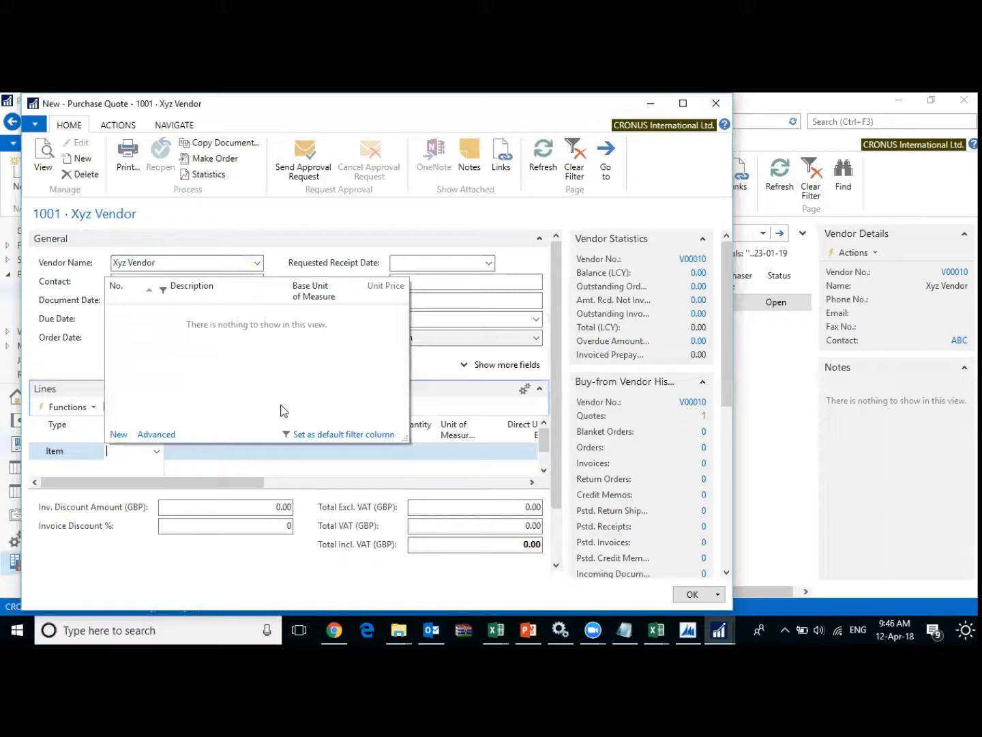
type("zy")
key("BackSpace")
key("BackSpace")
type("xy")
type("a")
key("BackSpace")
type("tra")
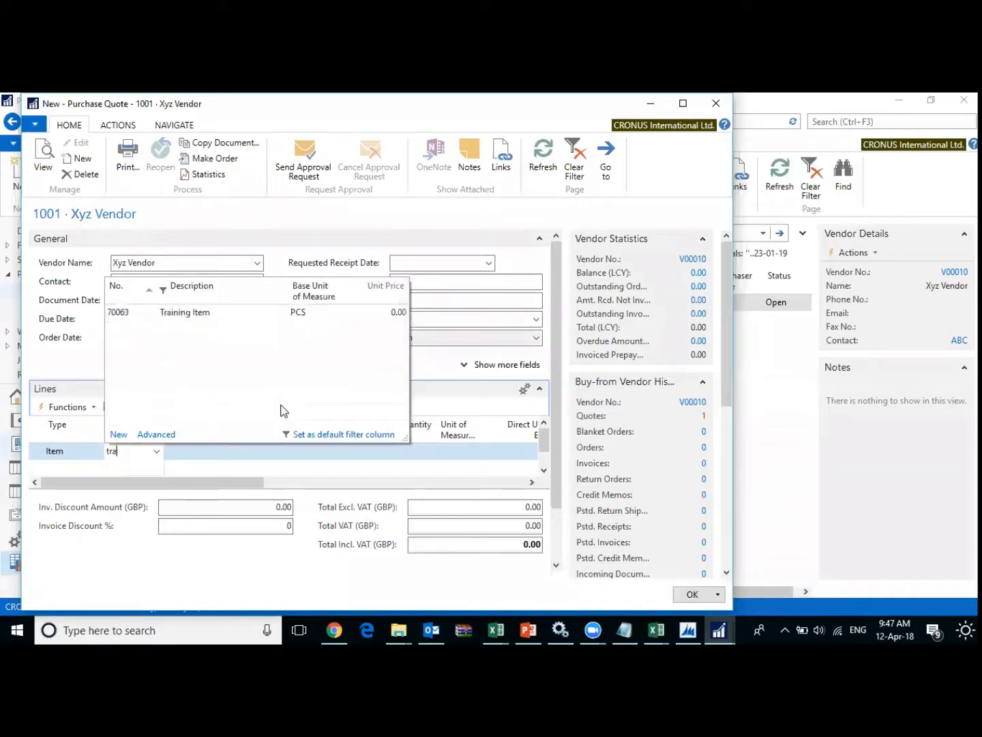
key("Escape")
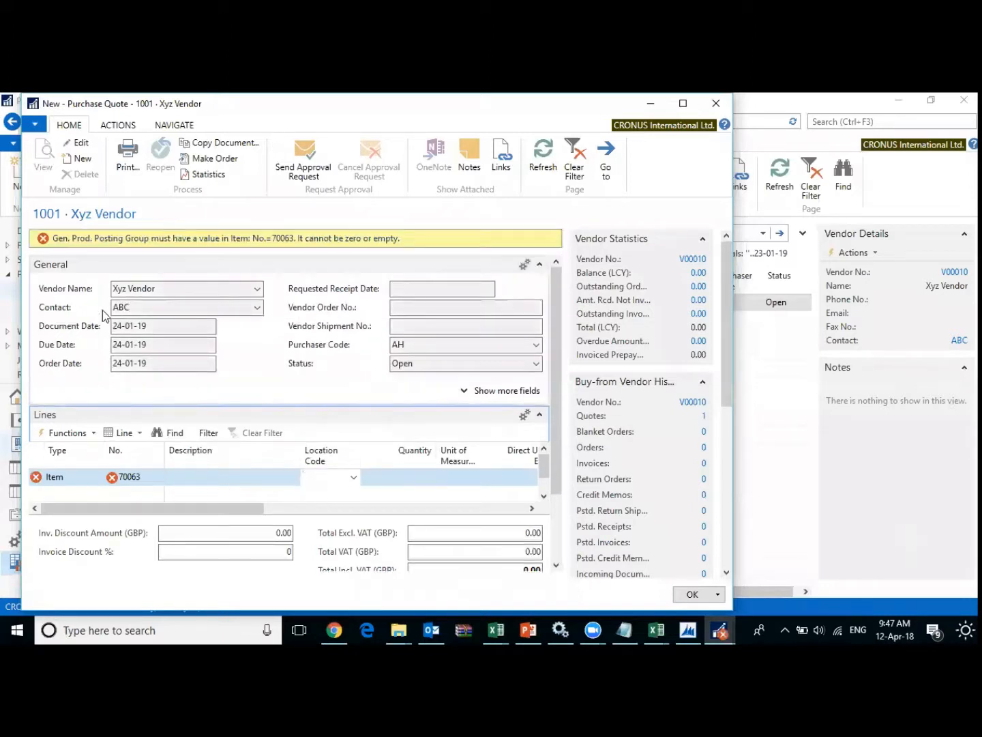
- Open the Training Item card from the quote line's item lookup and expand its Prices & Sales and Costs & Posting sections
left_click(145, 481)
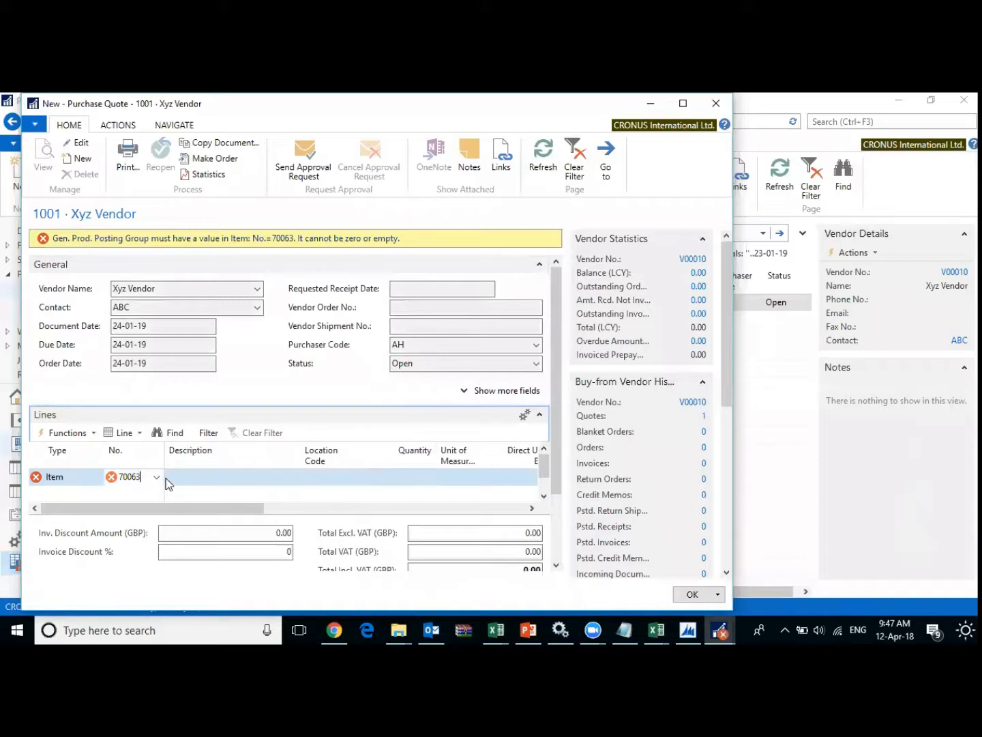
left_click(157, 478)
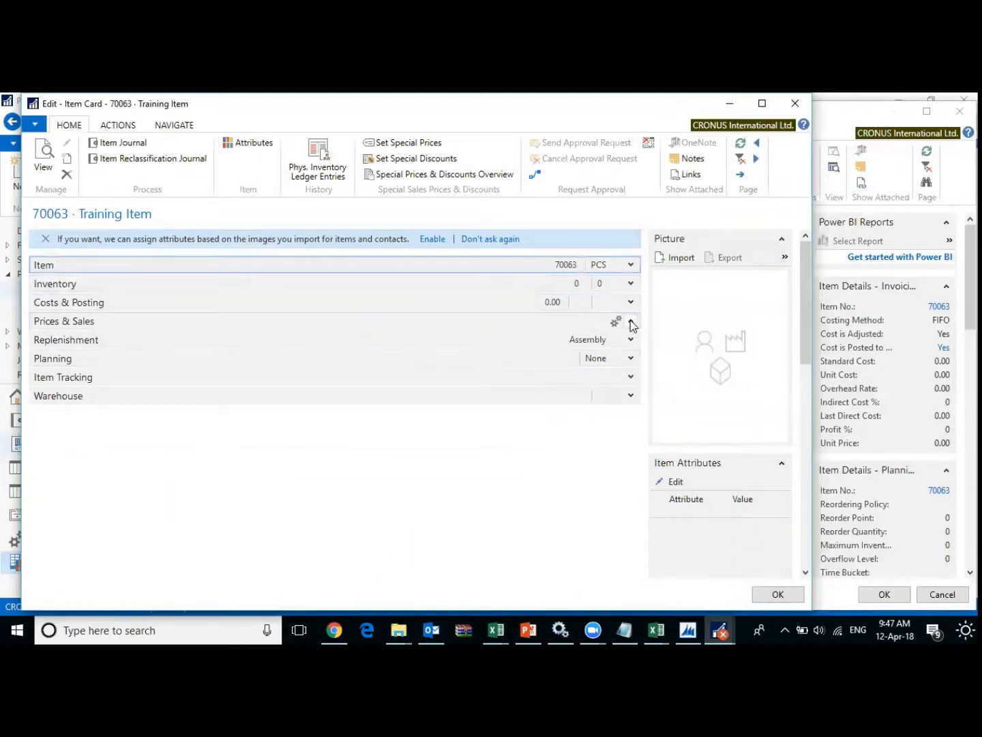
left_click(629, 322)
left_click(581, 391)
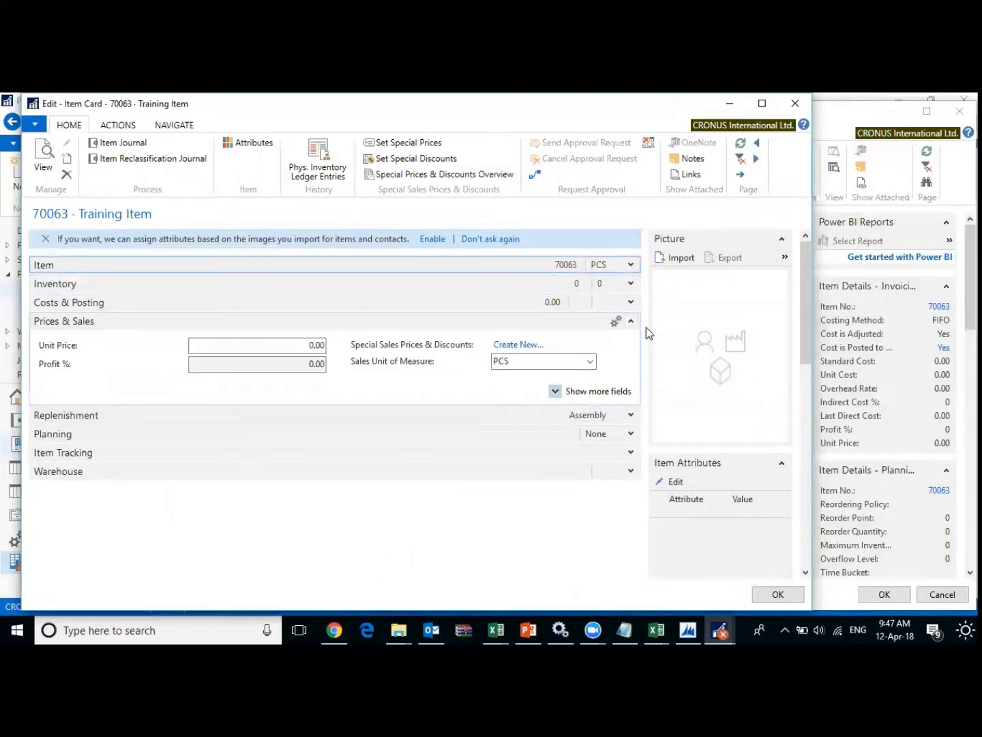
left_click(631, 302)
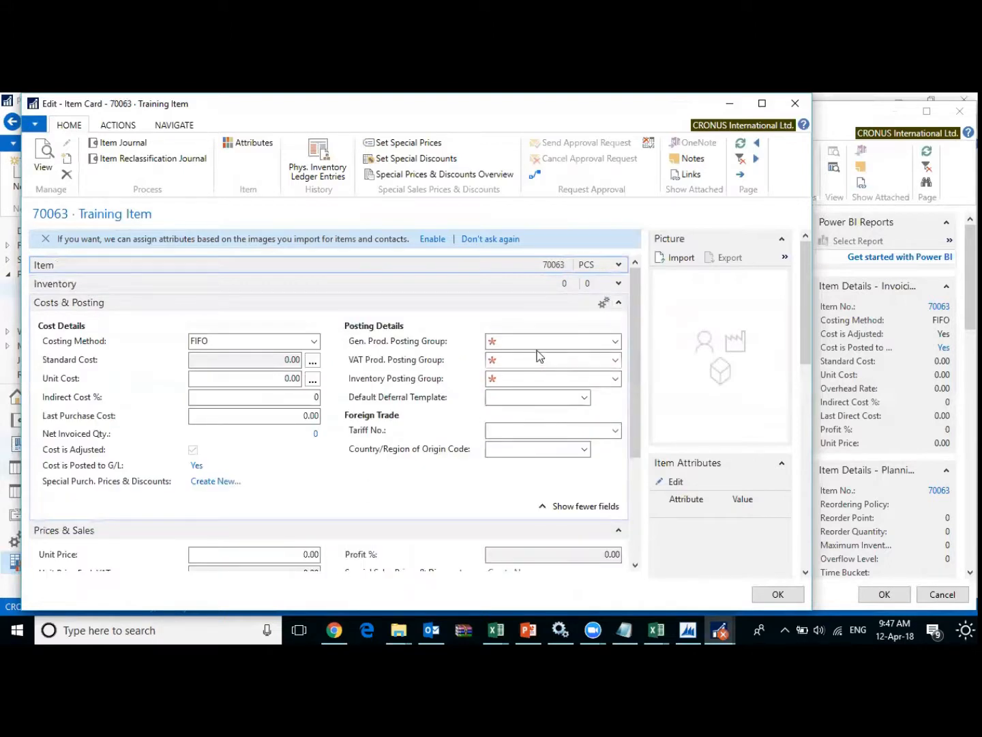
- Set the Gen. Prod. Posting Group to RETAIL and the Inventory Posting Group to RESALE, and close the item card
left_click(615, 342)
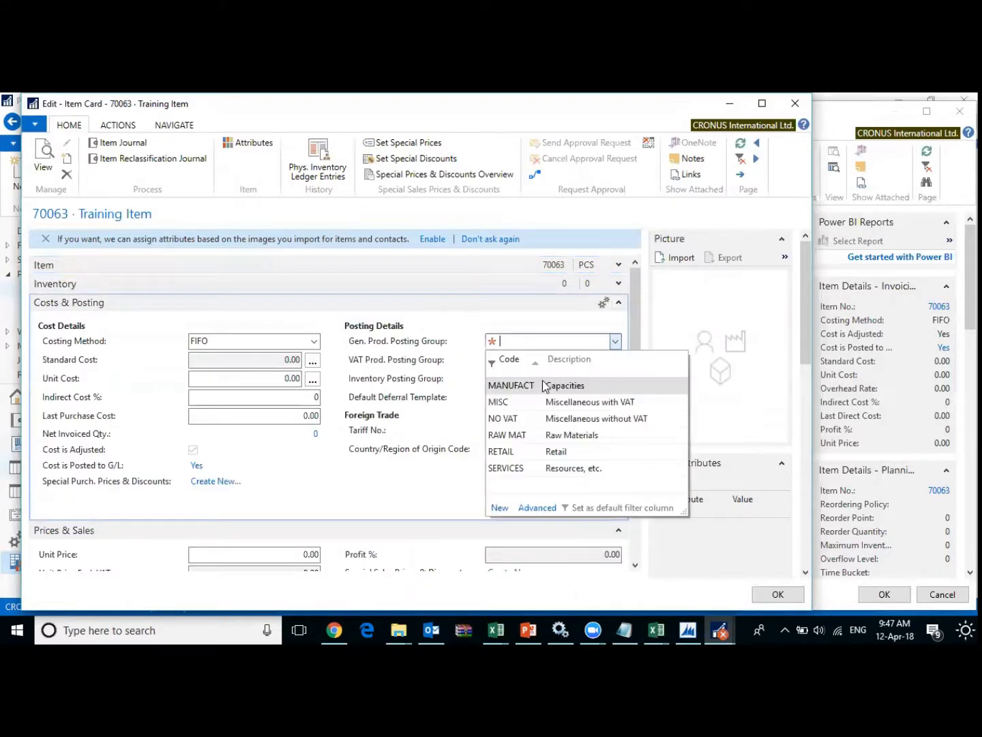
left_click(517, 458)
key("Tab")
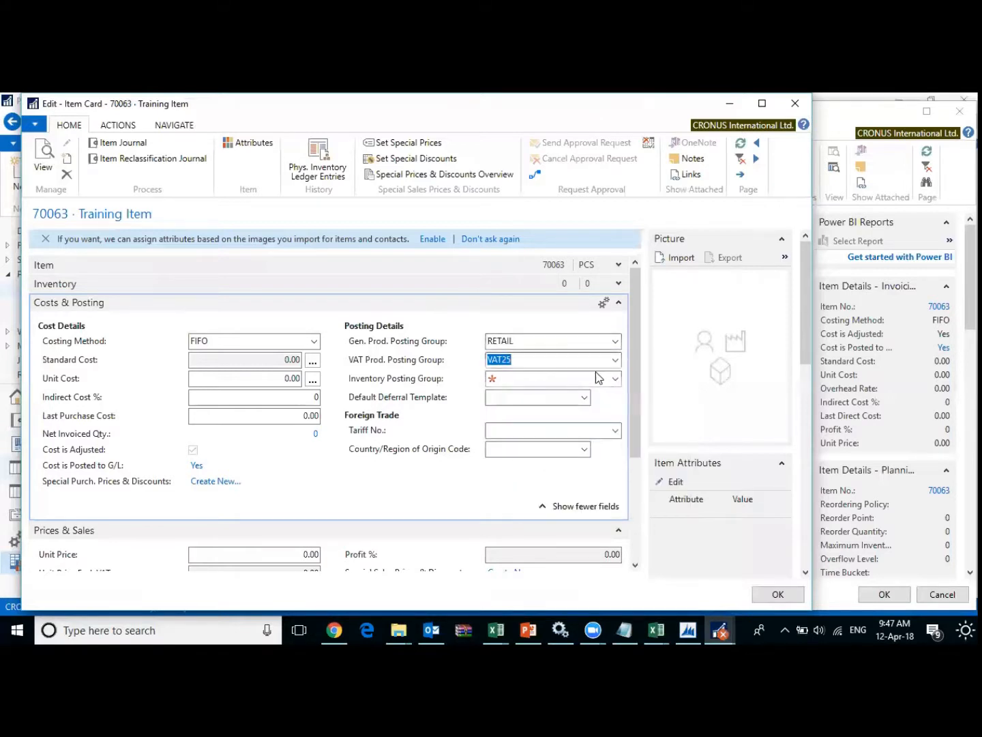
left_click(583, 381)
left_click(616, 379)
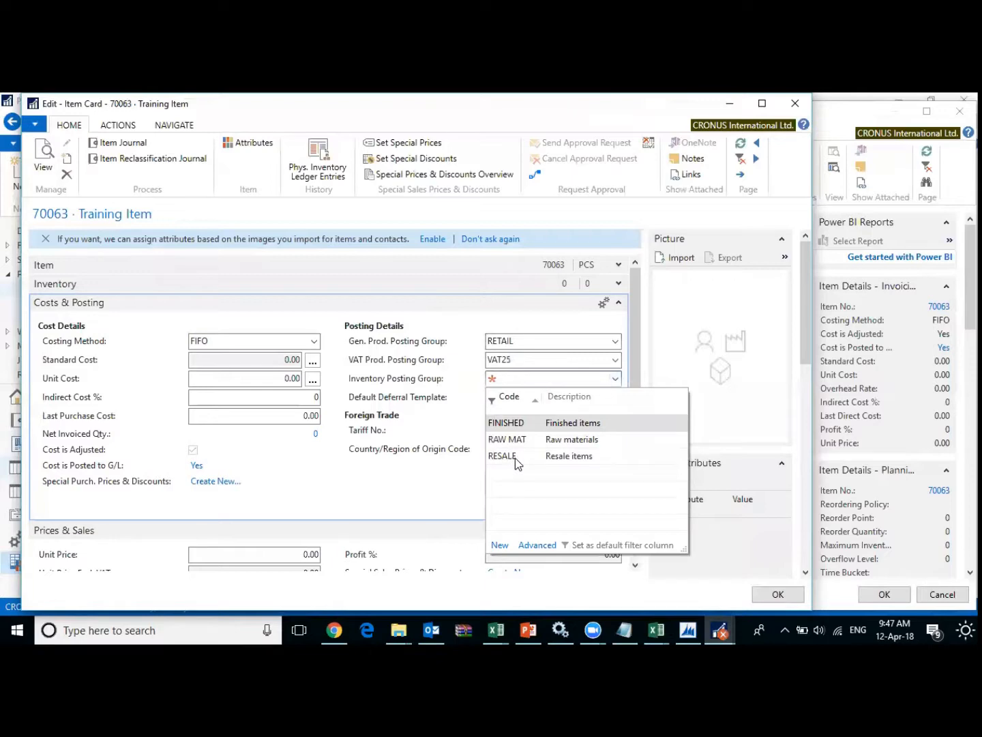
left_click(515, 457)
key("Tab")
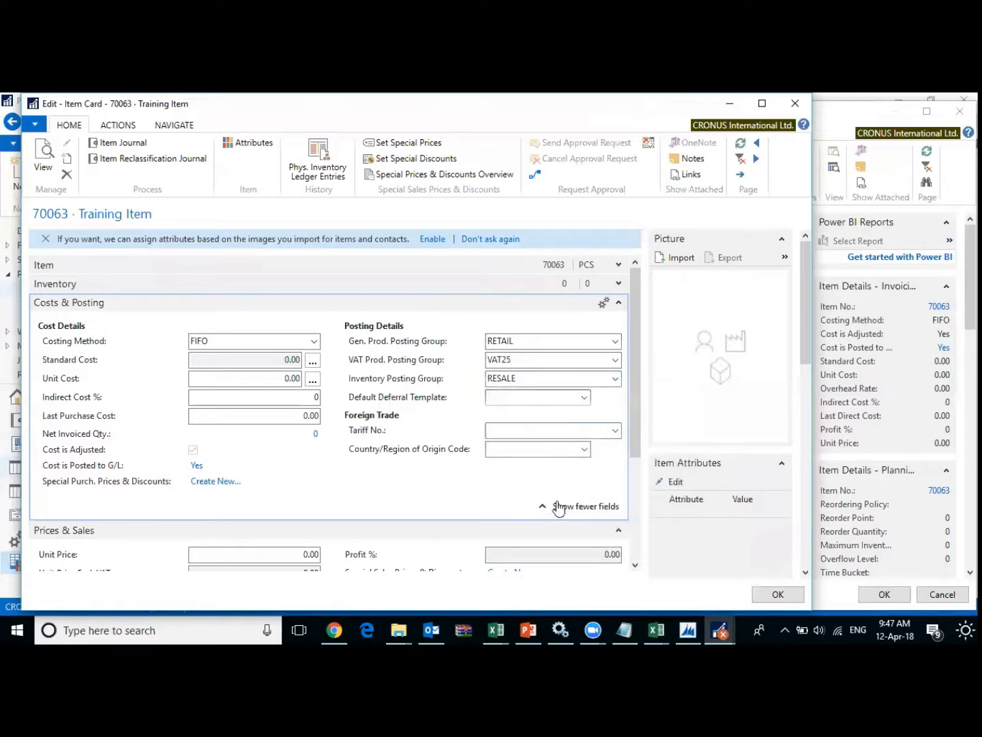
left_click(777, 586)
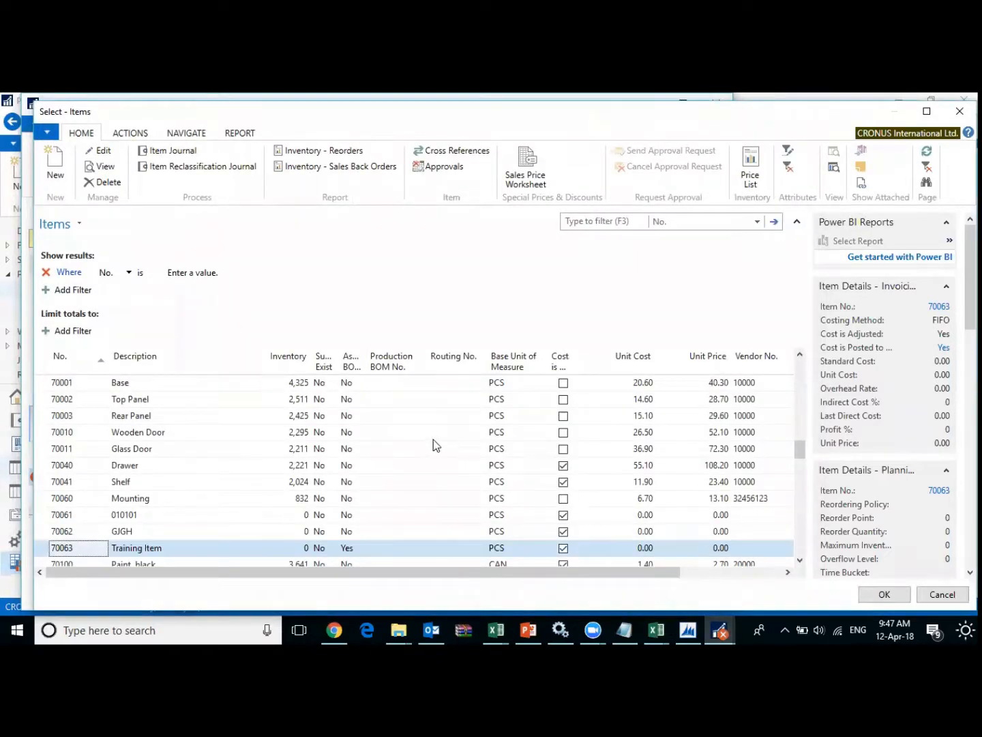
- Refresh the purchase quote and enter the Training Item as the line's No. by looking up "tra"
key("Return")
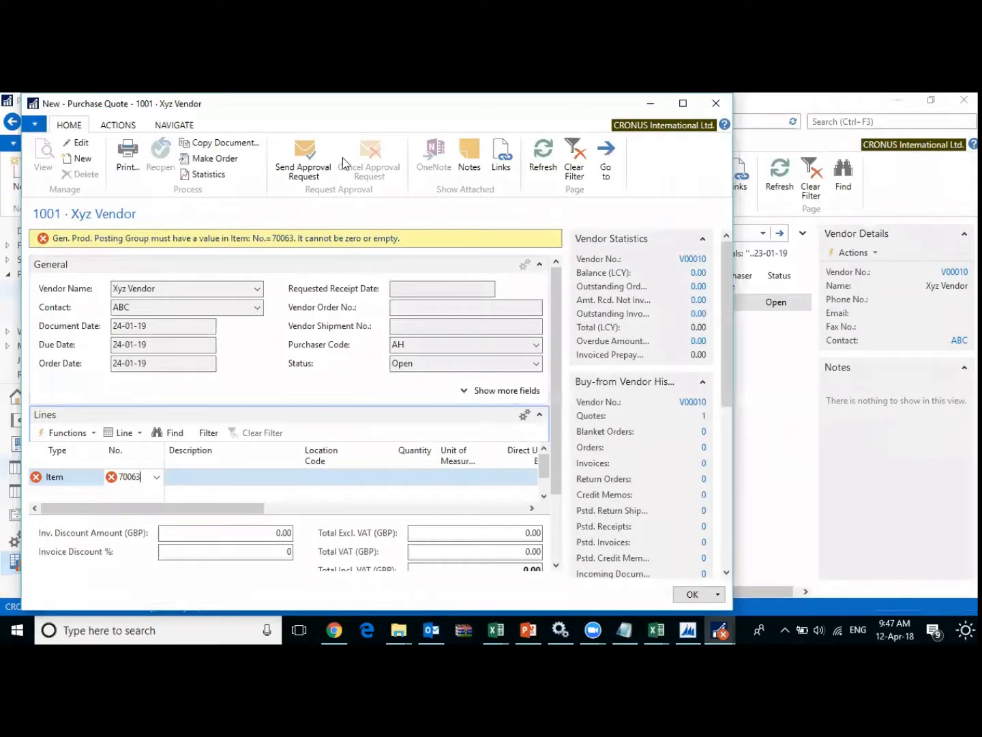
left_click(550, 158)
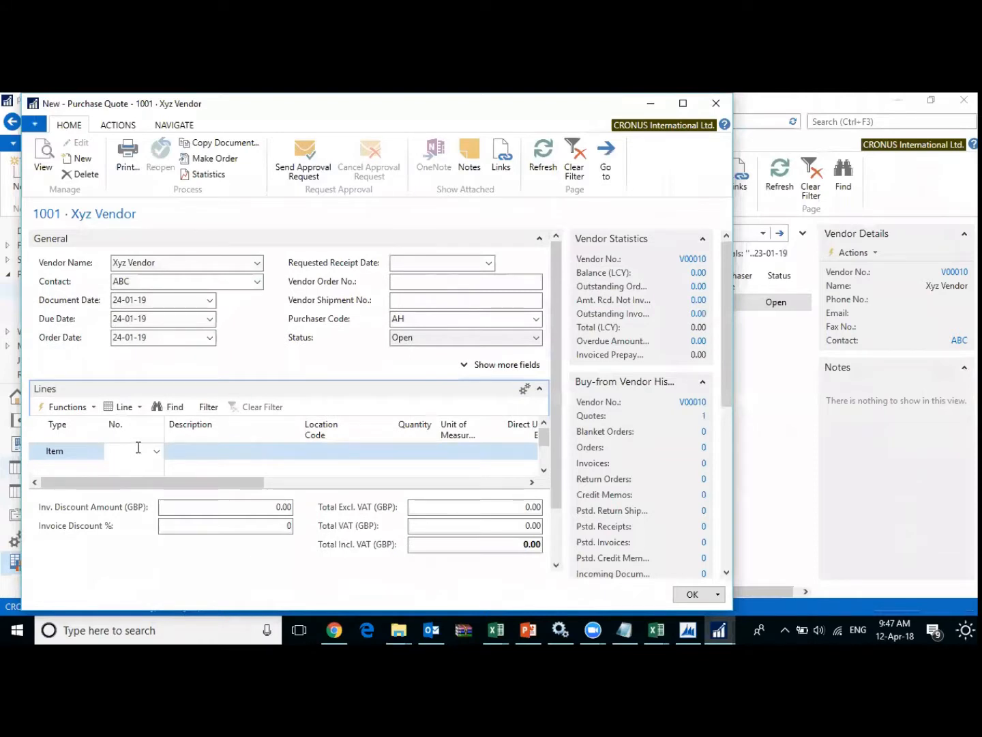
key("F4")
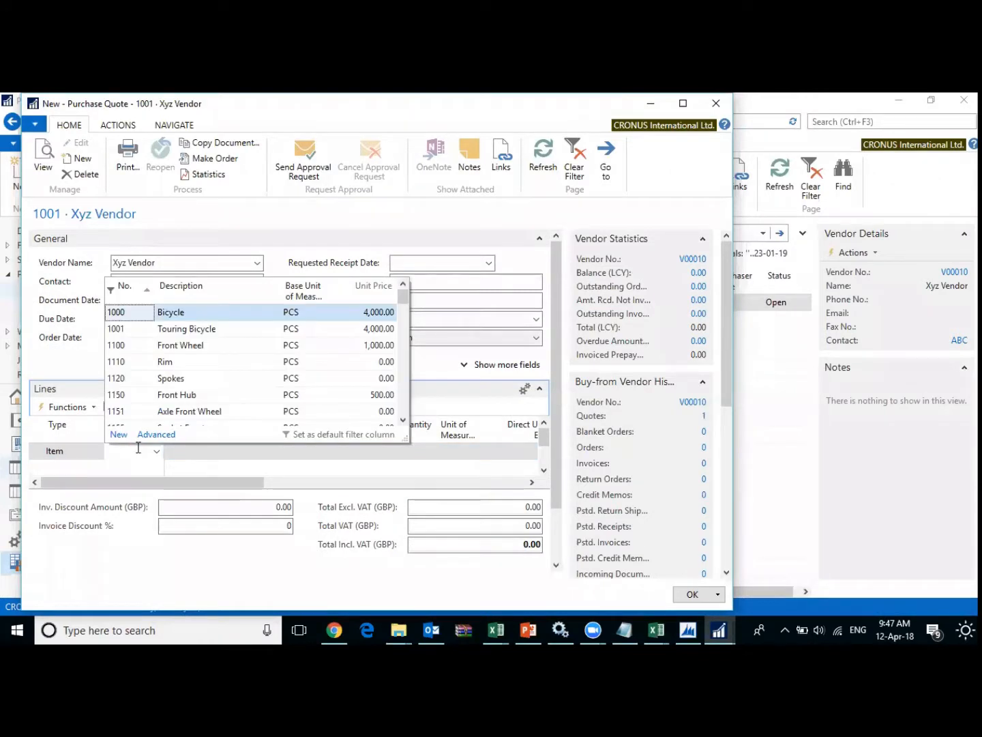
type("tra")
key("Tab")
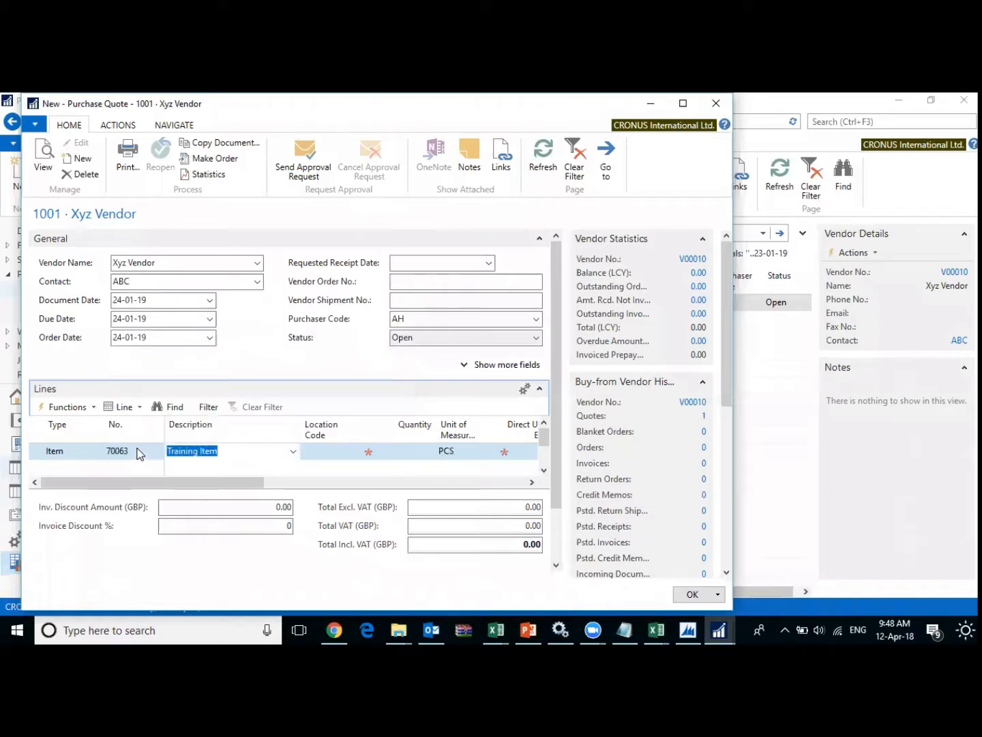
- Set the Training Item line's Location Code to BLUE and its Quantity to 10
key("Tab")
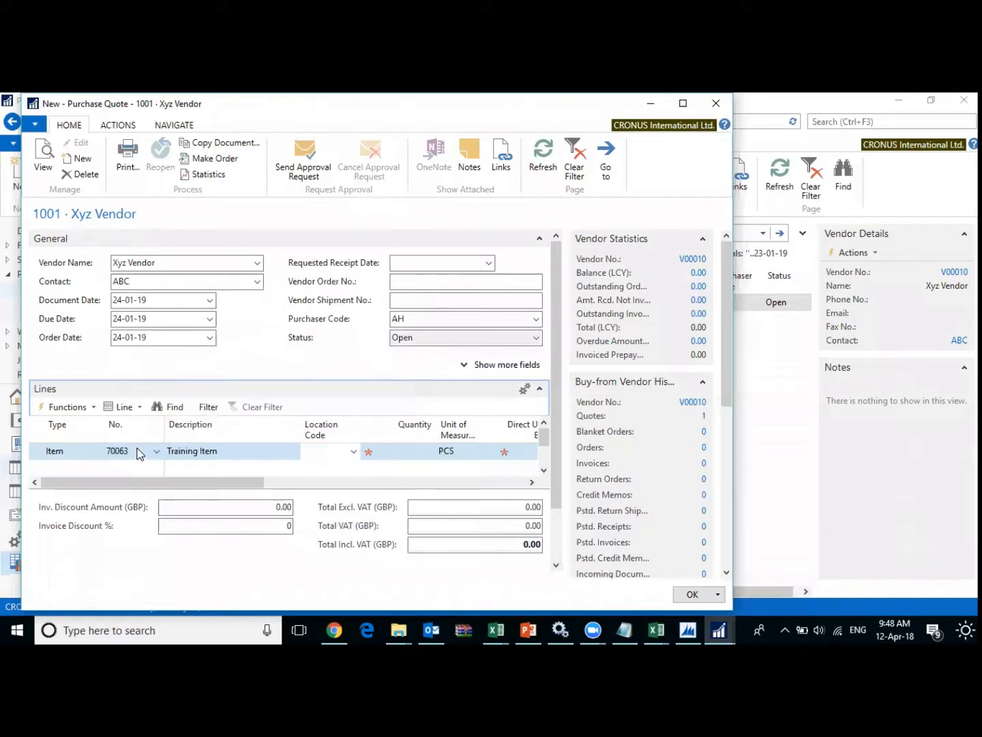
key("F4")
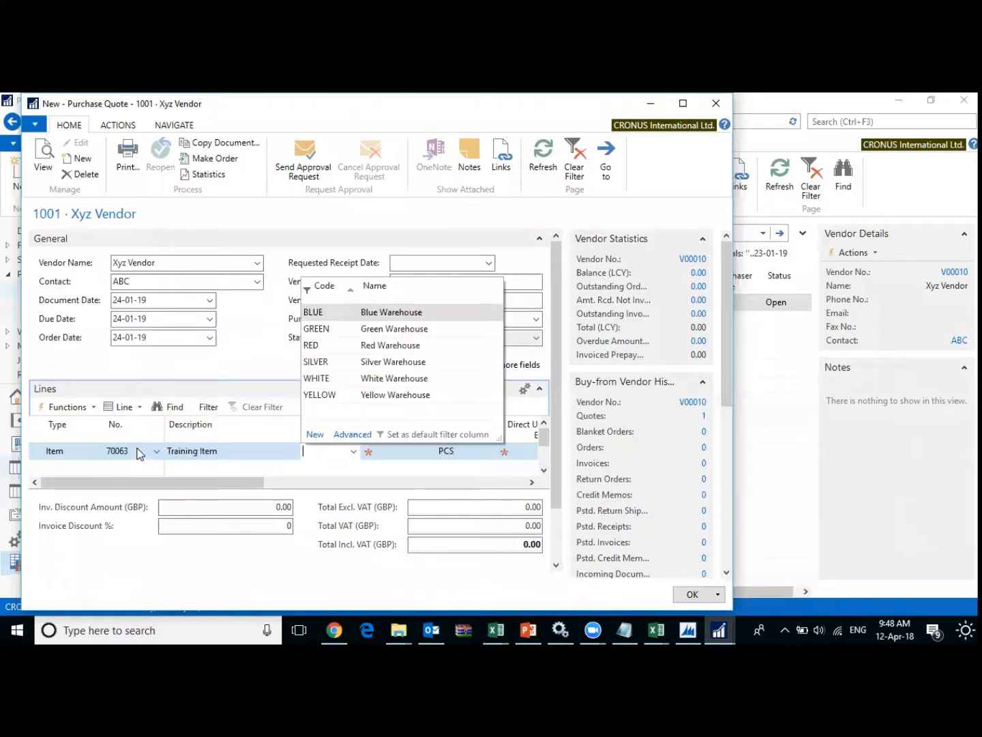
key("Return")
key("Tab")
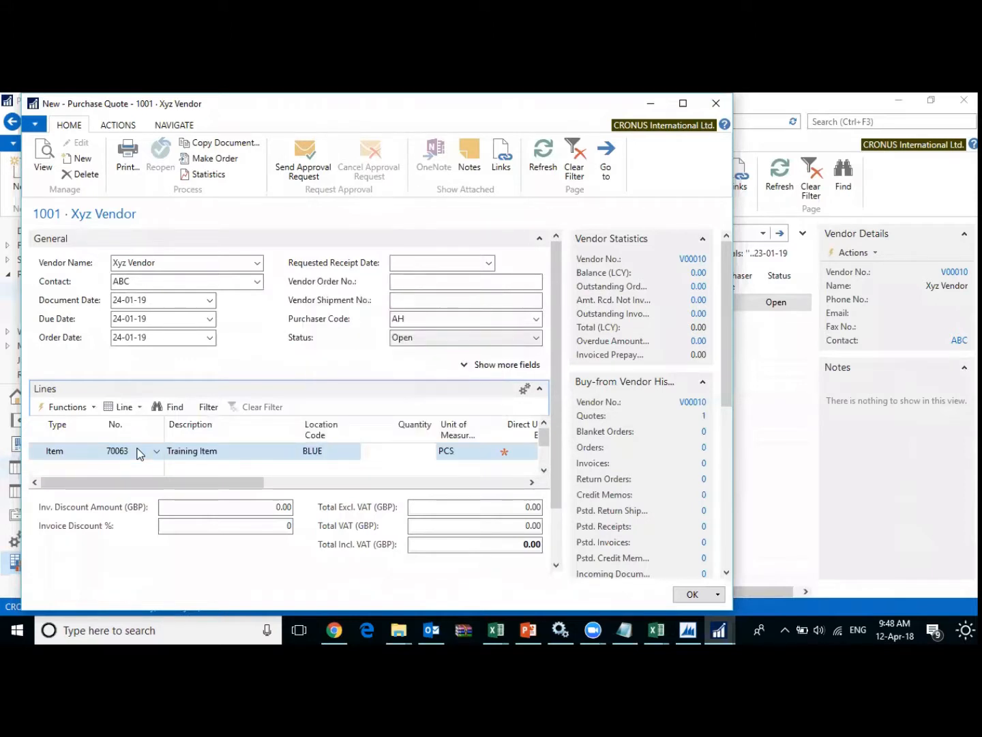
type("10")
key("BackSpace")
key("BackSpace")
type("10")
key("Tab")
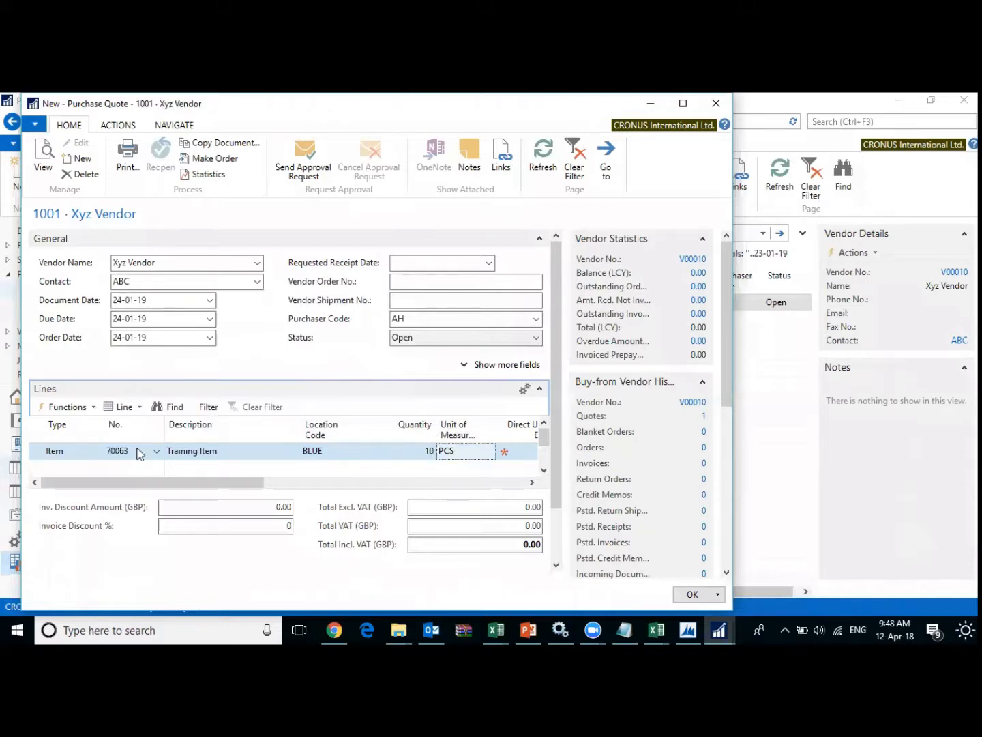
- Set the Direct Unit Cost Excl. VAT of the Training Item line to 5
key("Tab")
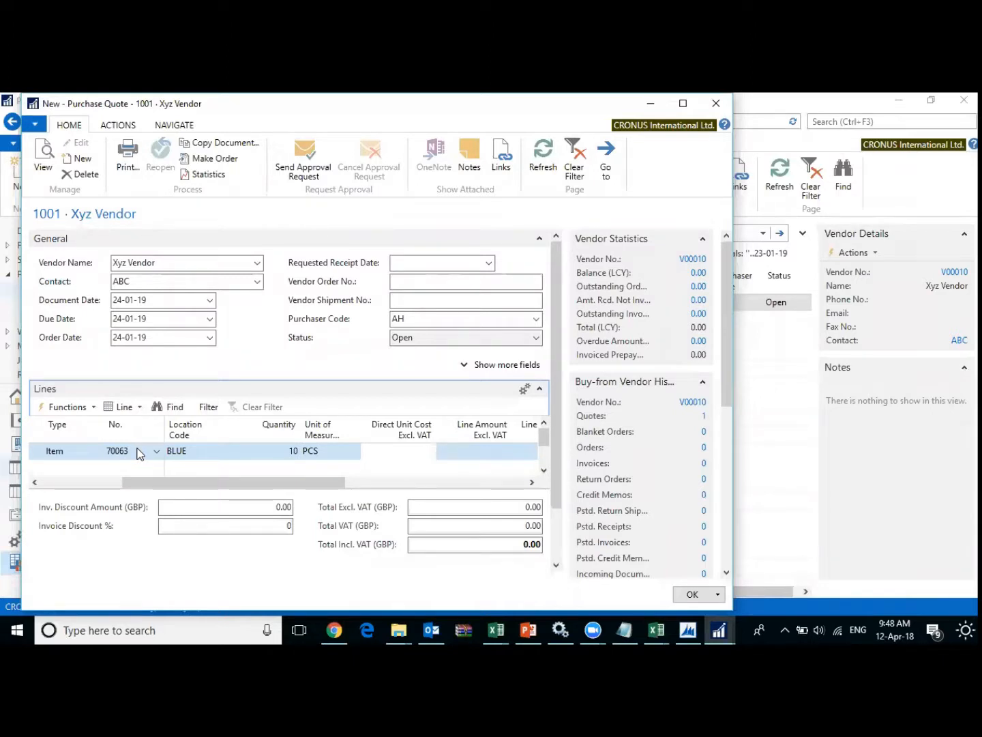
type("5")
key("Tab")
key("Tab")
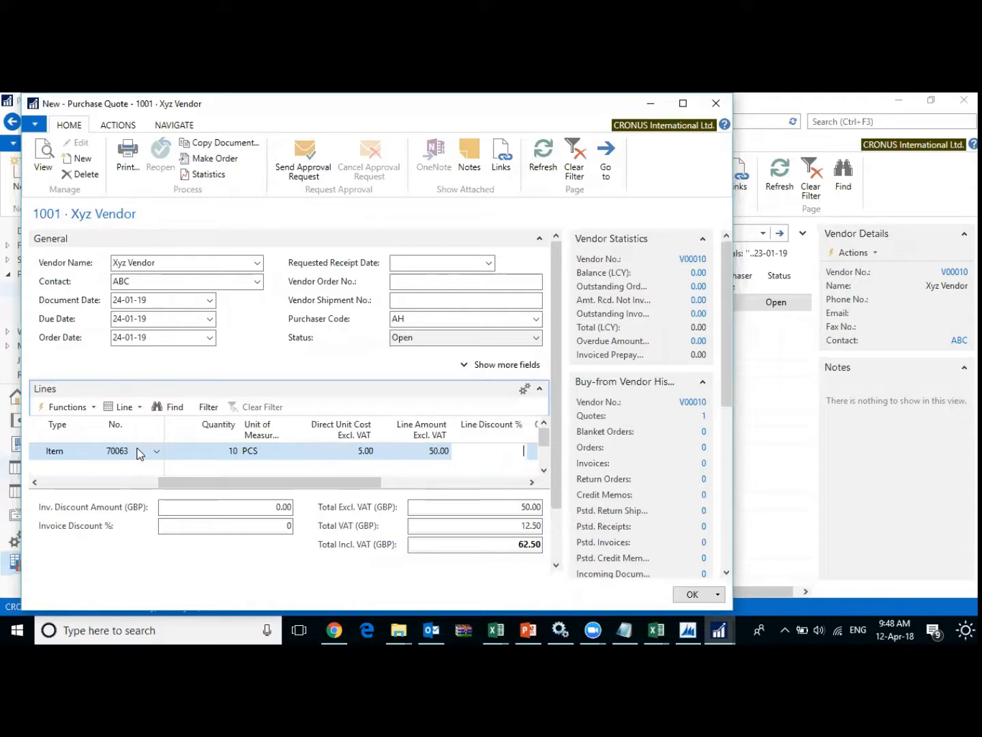
key("shift+Tab")
key("shift+Tab")
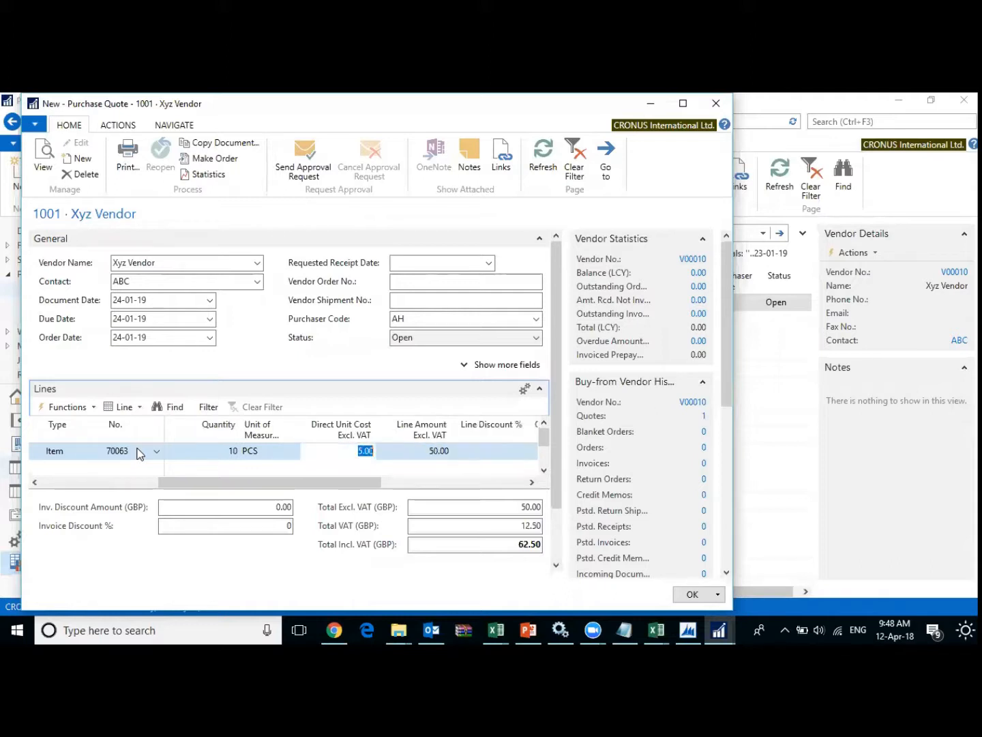
key("Tab")
key("Tab")
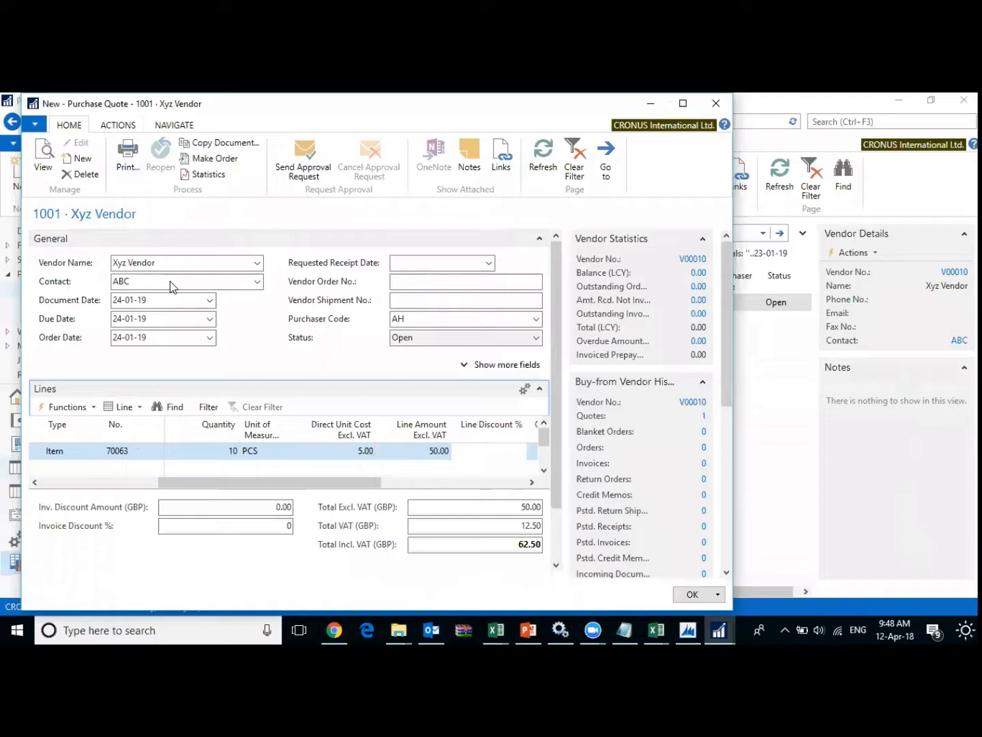
- Release the Xyz Vendor purchase quote and convert it to a purchase order
left_click(118, 126)
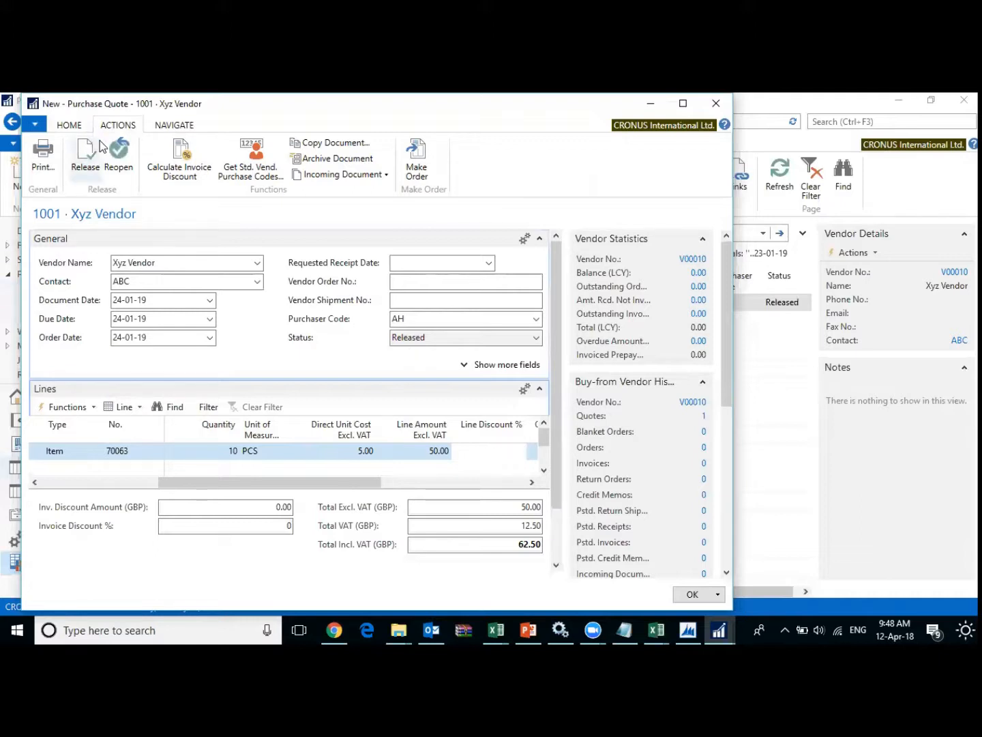
left_click(70, 125)
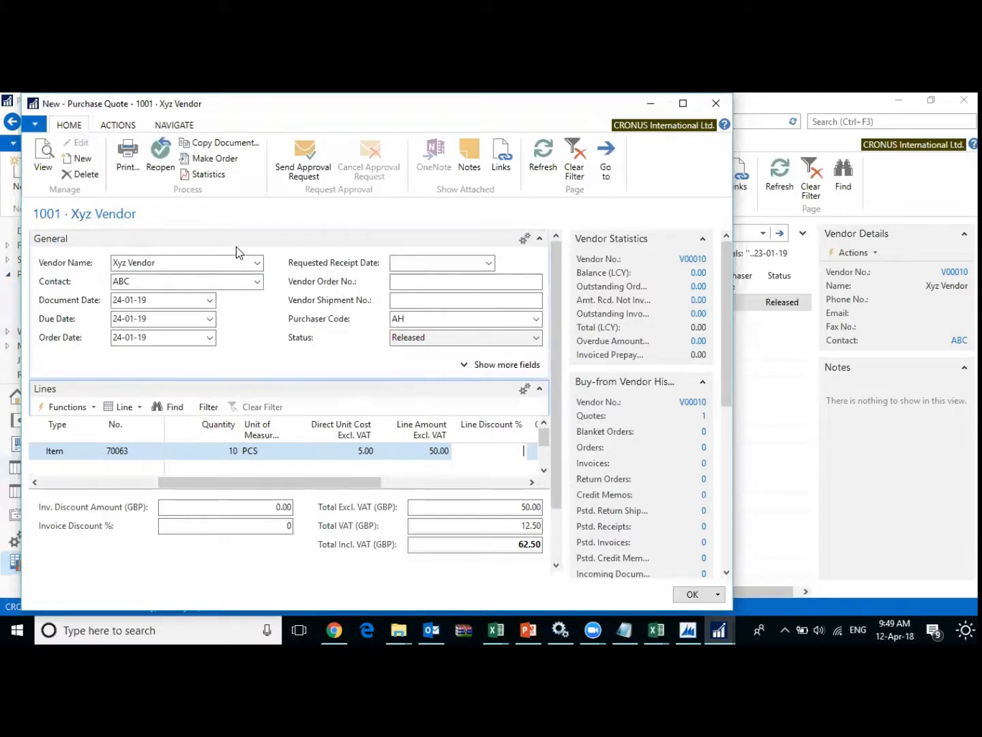
left_click(212, 161)
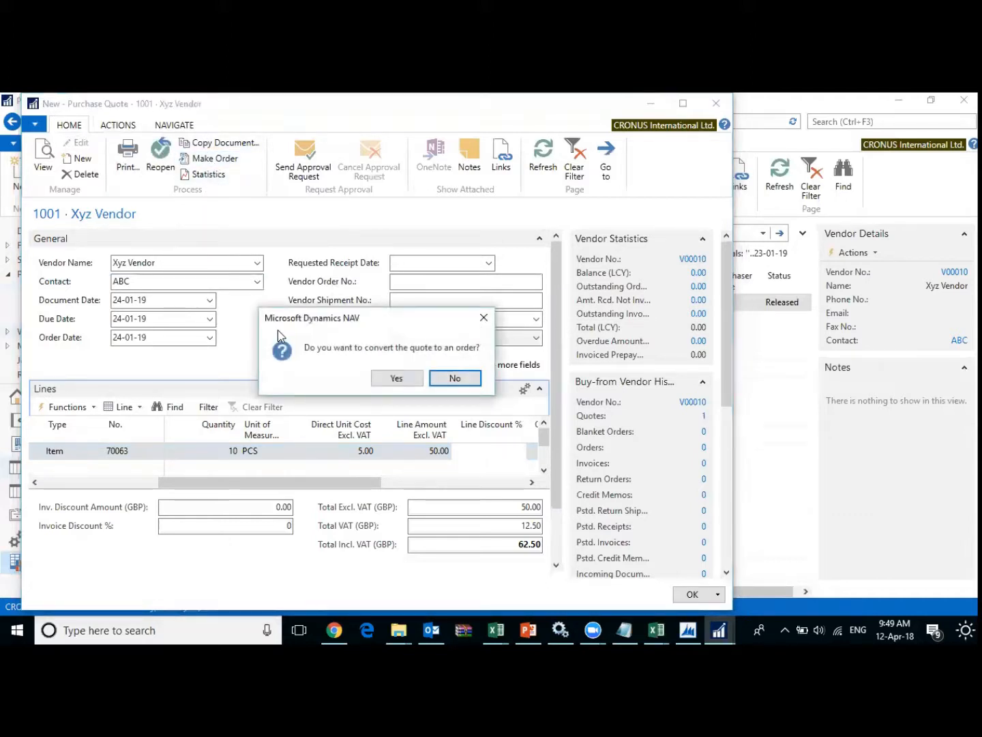
left_click(412, 379)
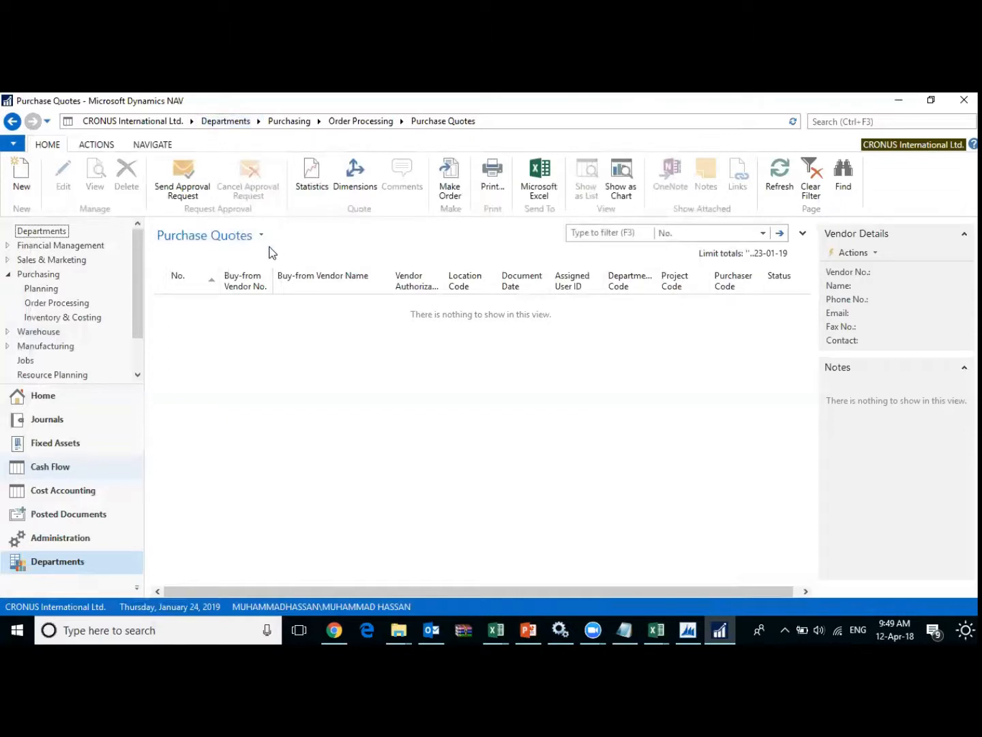
- Open the Purchase Orders list from Order Processing and filter it by Buy-from Vendor Name "xyz"
left_click(335, 123)
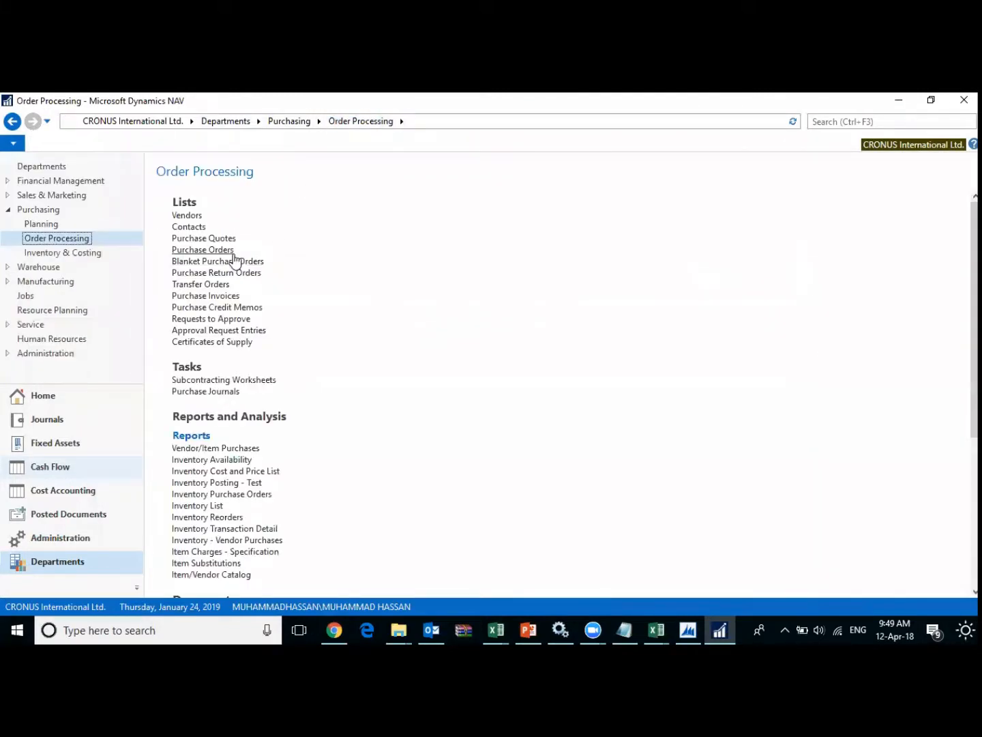
left_click(223, 251)
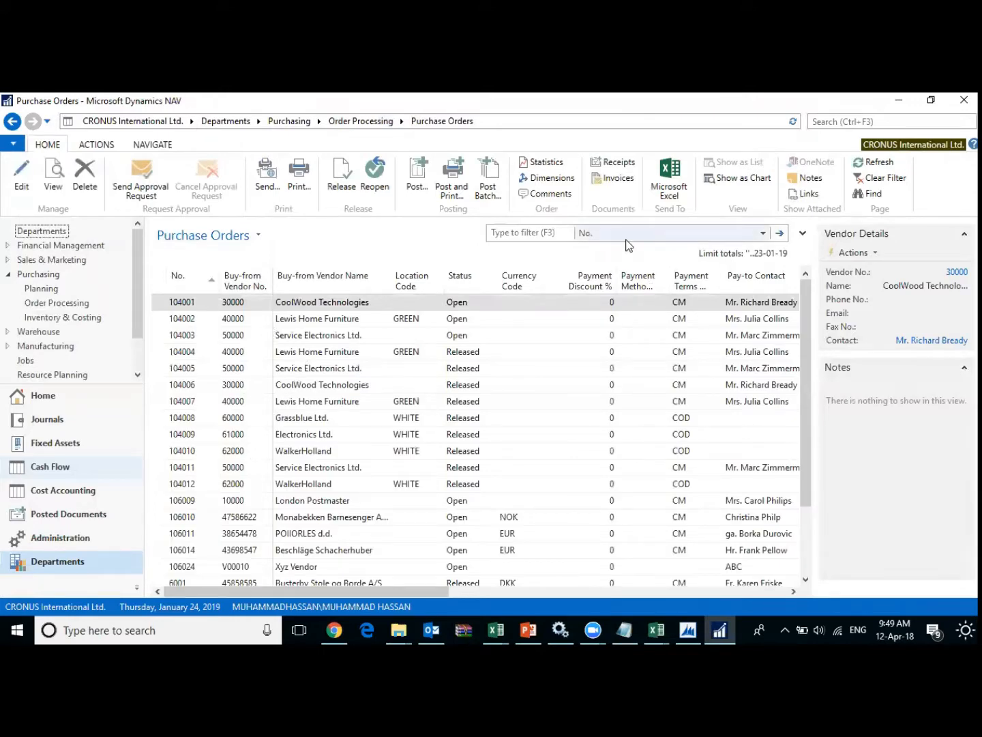
left_click(676, 233)
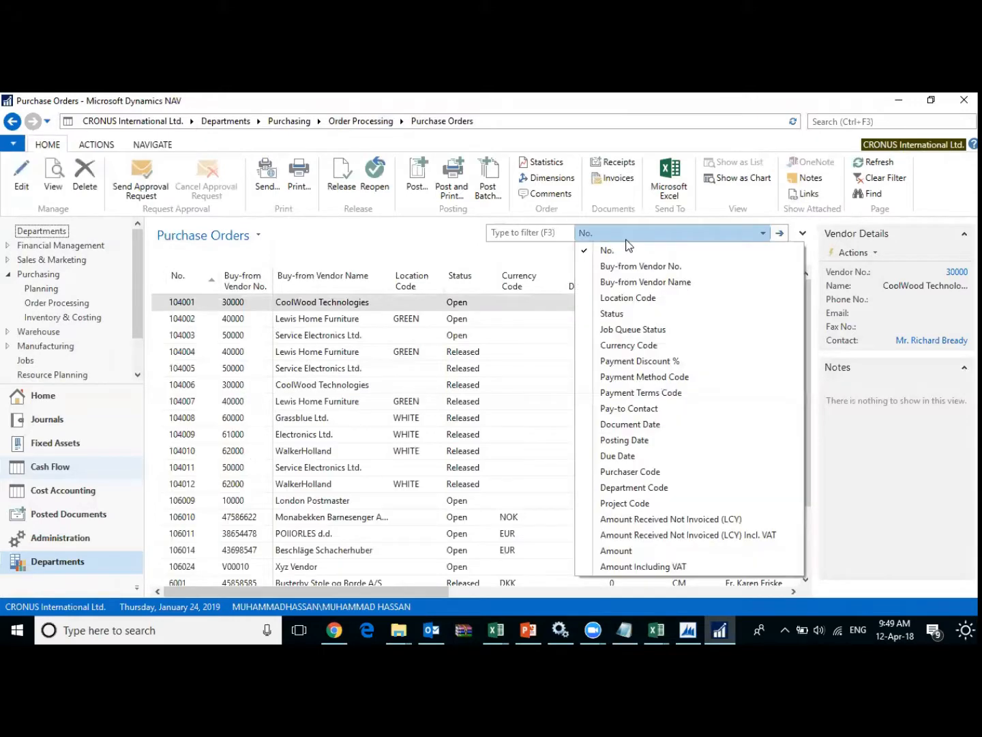
left_click(685, 268)
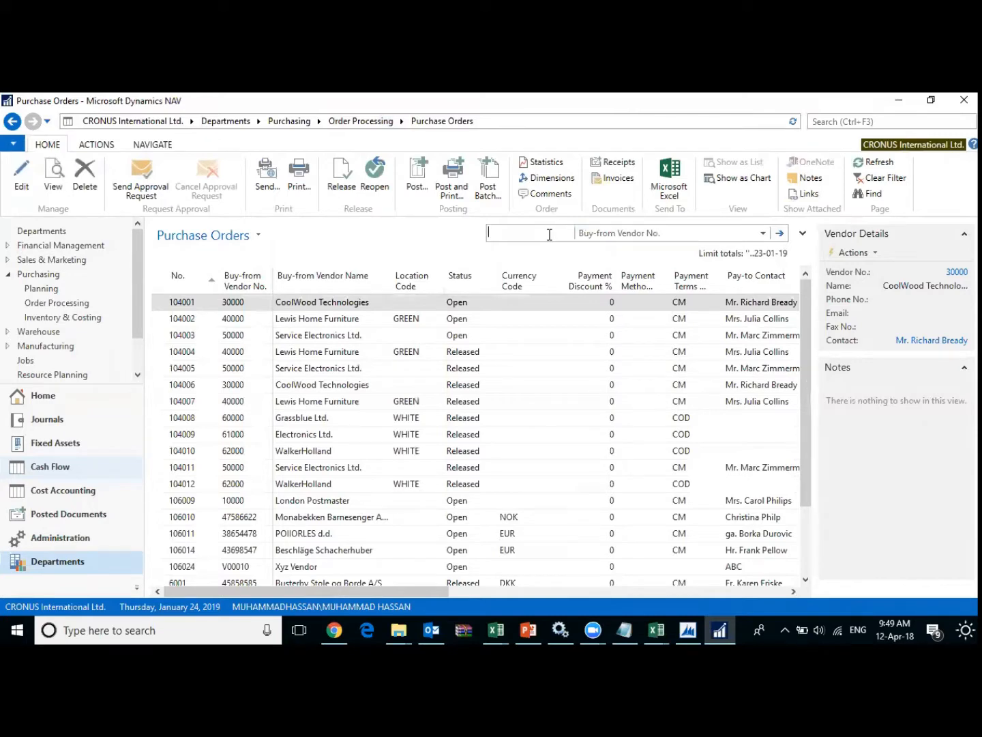
left_click(590, 239)
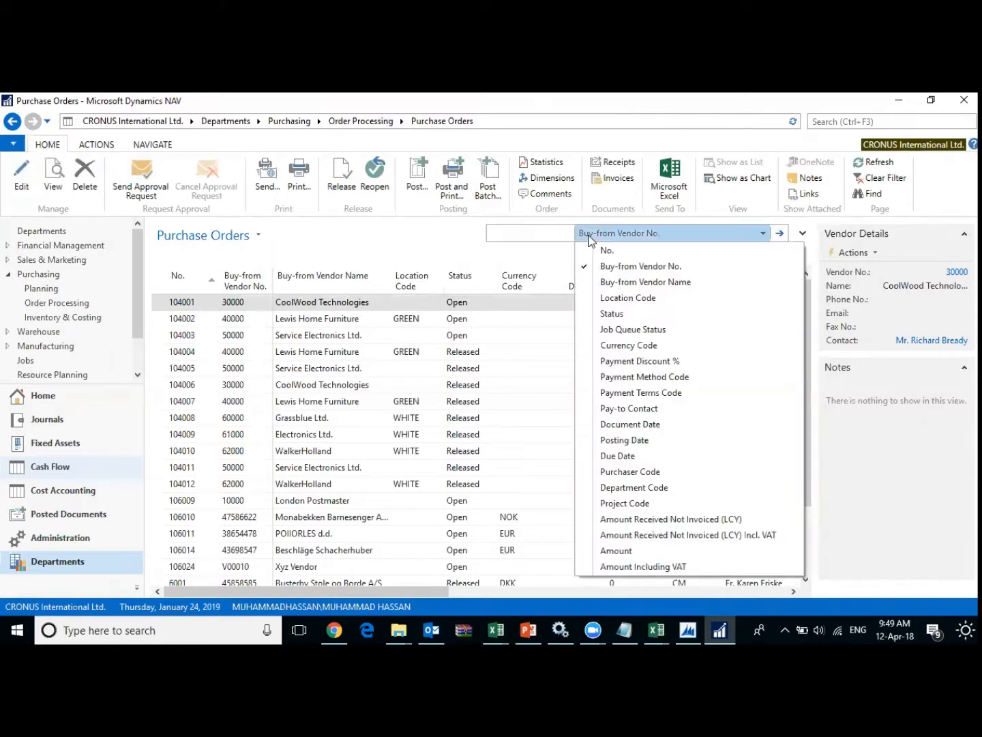
left_click(616, 280)
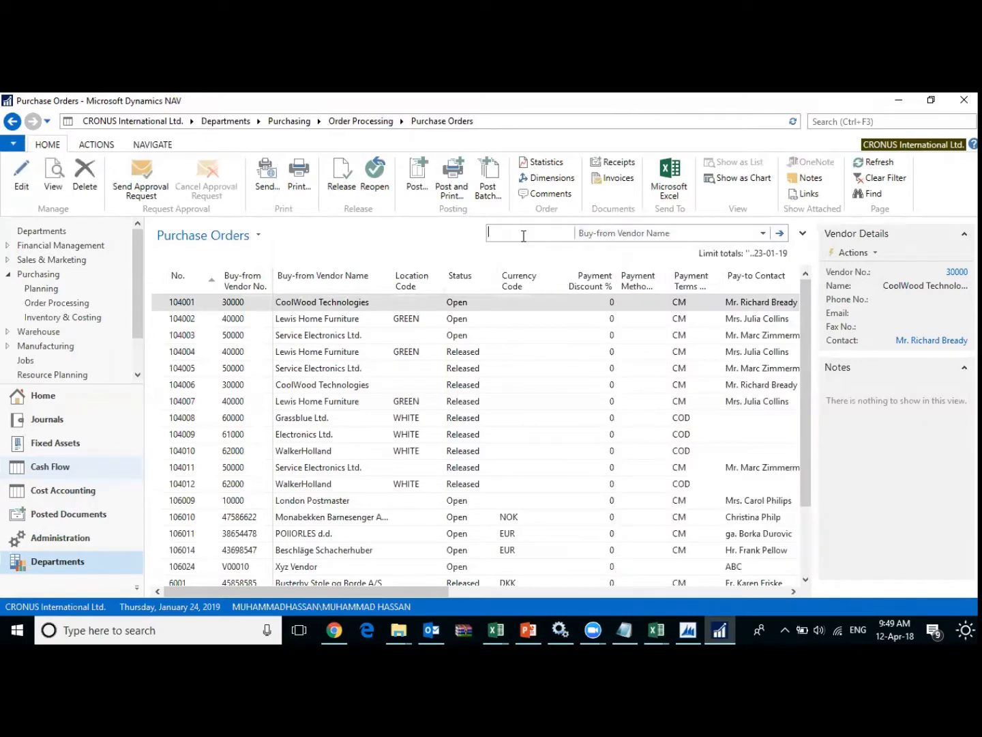
type("xyz")
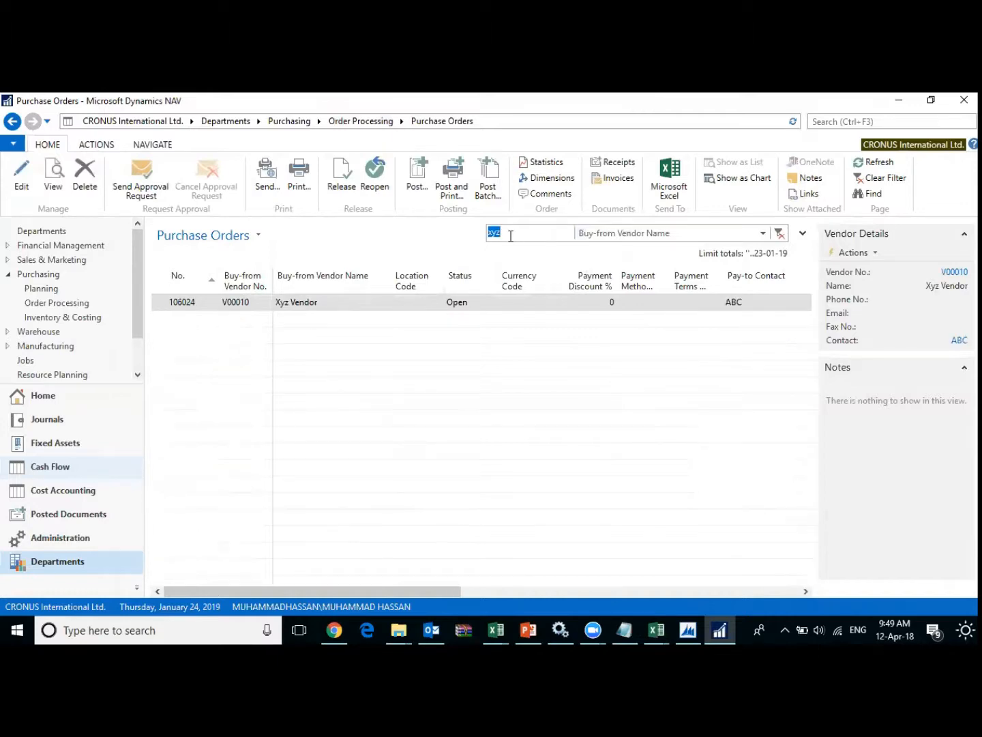
- Open the Xyz Vendor purchase order for editing and release it
left_click(255, 307)
double_click(254, 309)
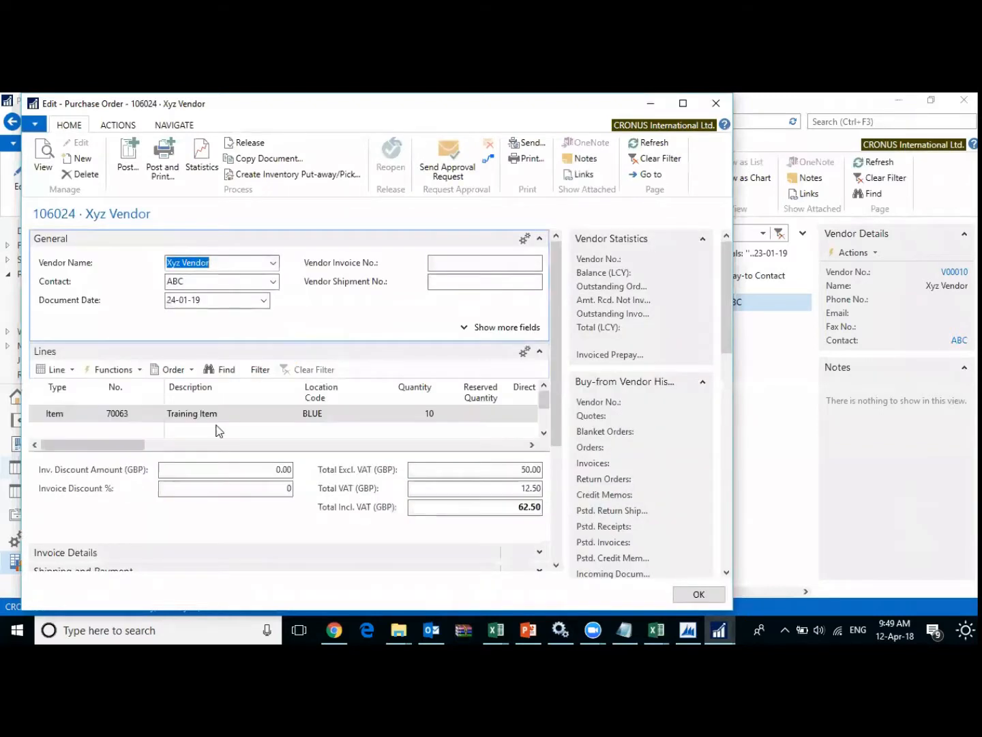
left_click(238, 419)
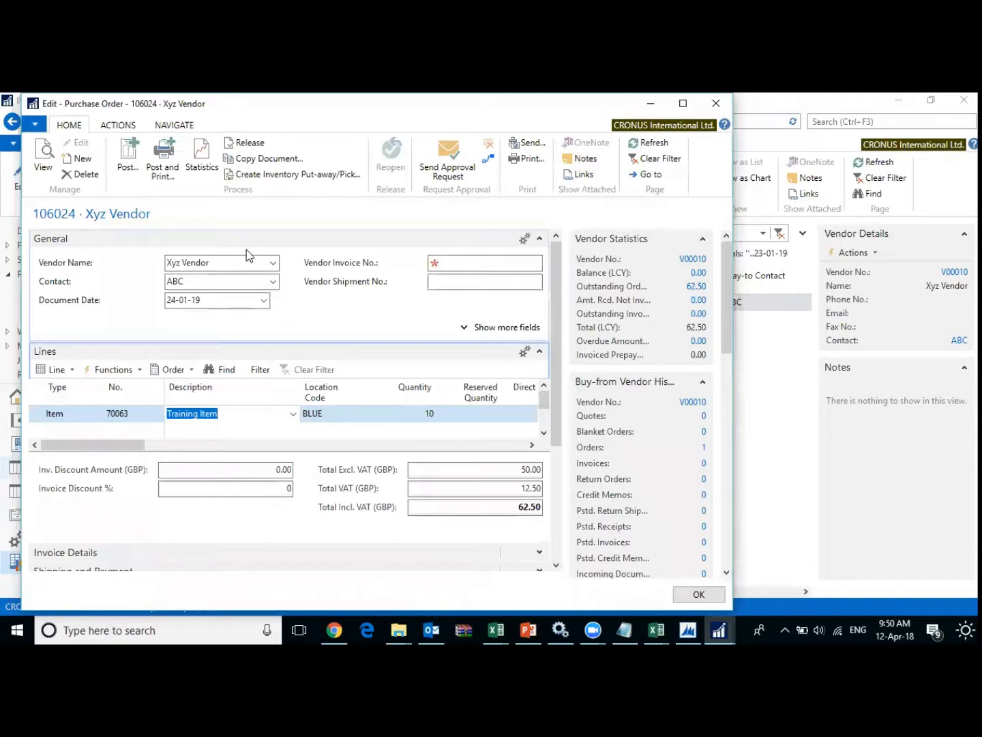
left_click(247, 143)
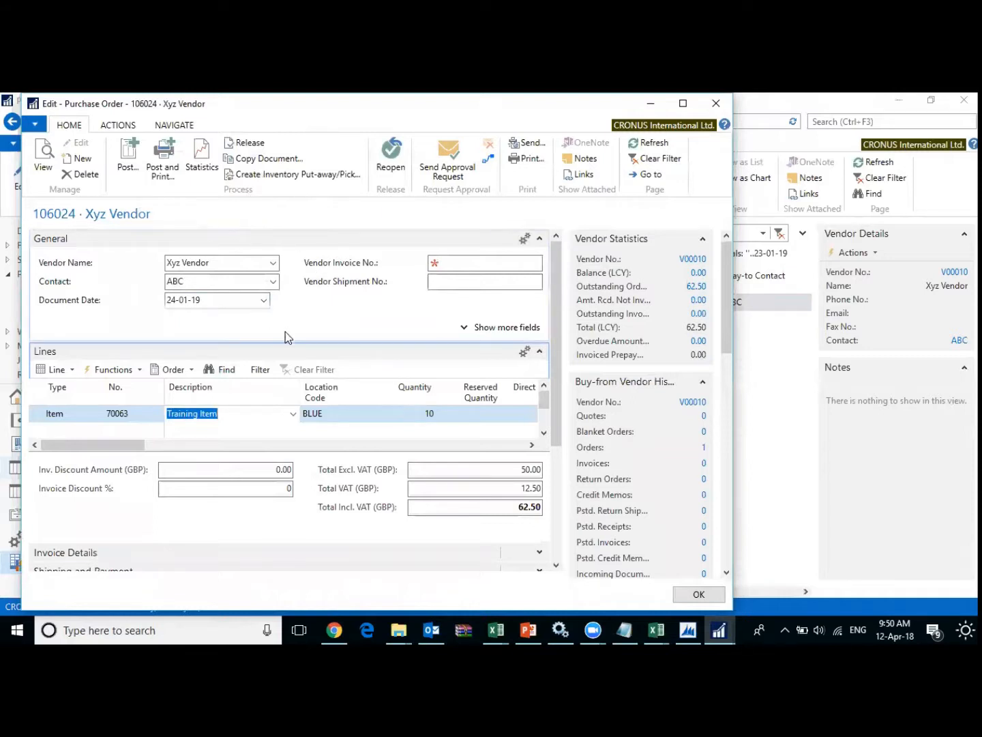
- Set the Qty. to Receive of the order's Training Item line to 5 and check its Qty. to Invoice
left_click_drag(139, 449, 266, 453)
left_click(217, 414)
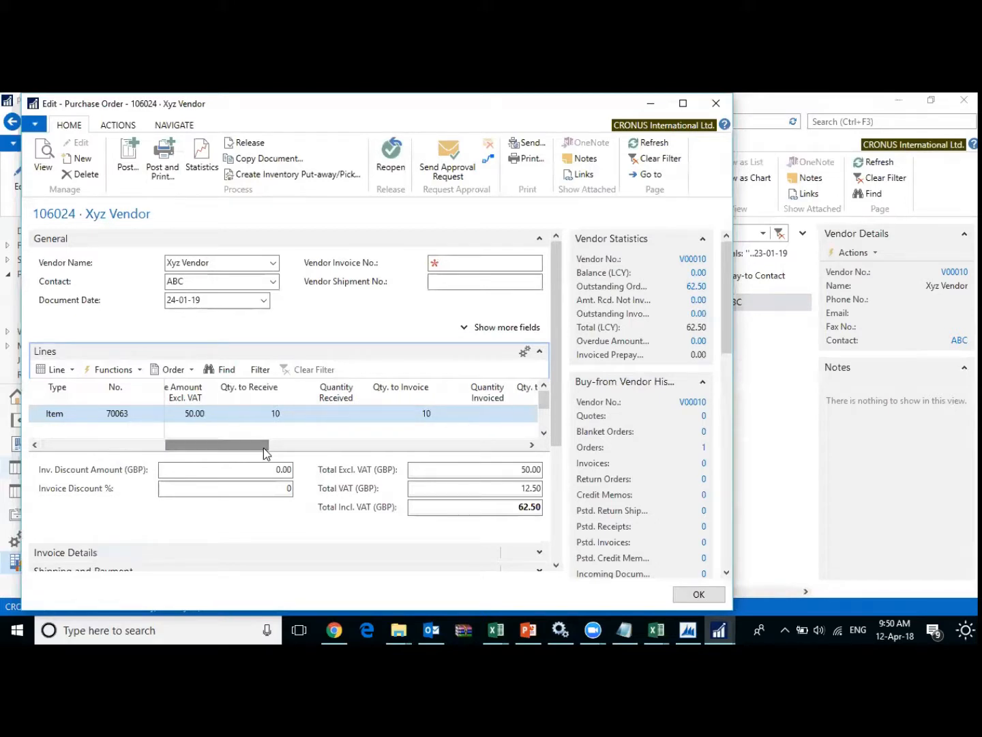
left_click(273, 414)
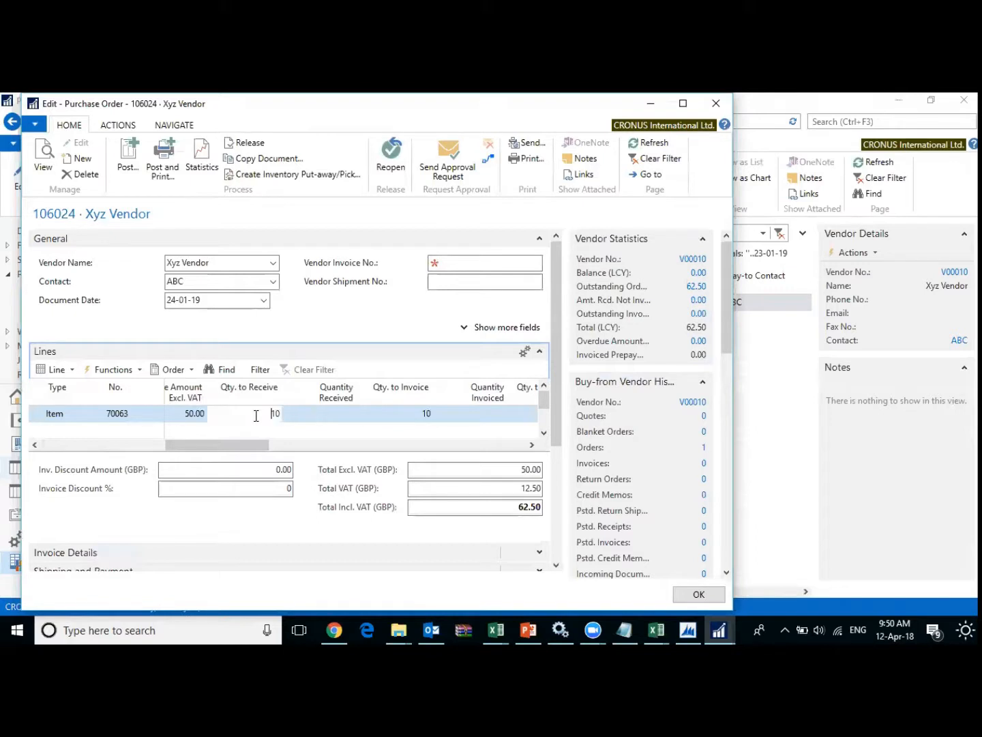
left_click_drag(249, 443, 241, 414)
type("5")
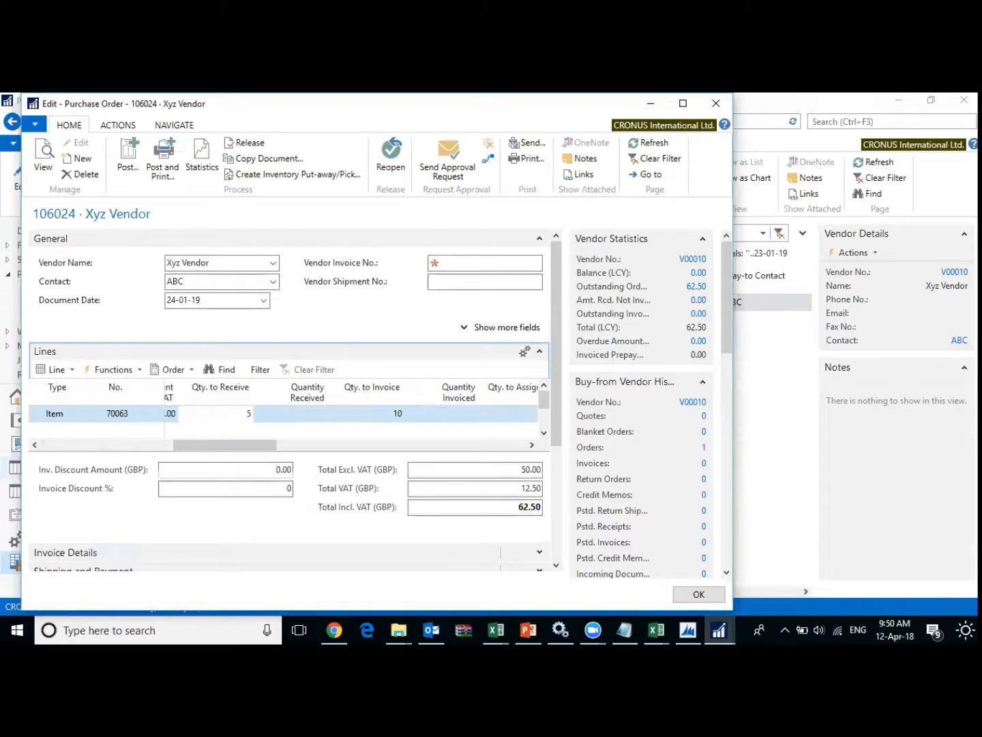
key("Tab")
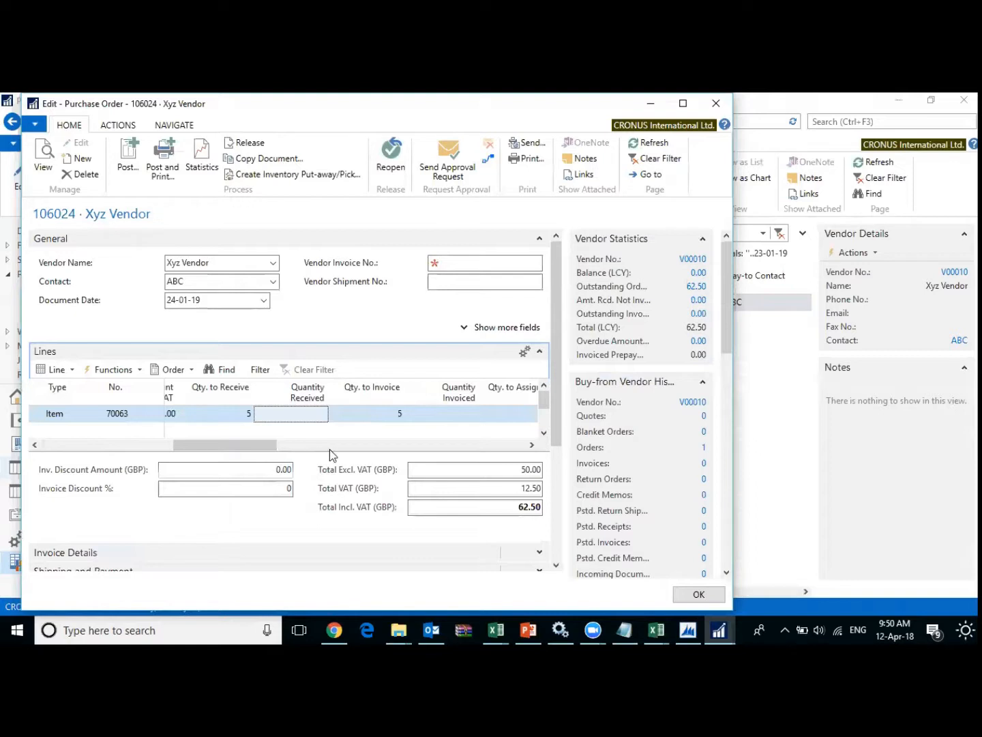
left_click(383, 413)
left_click(312, 416)
left_click(246, 413)
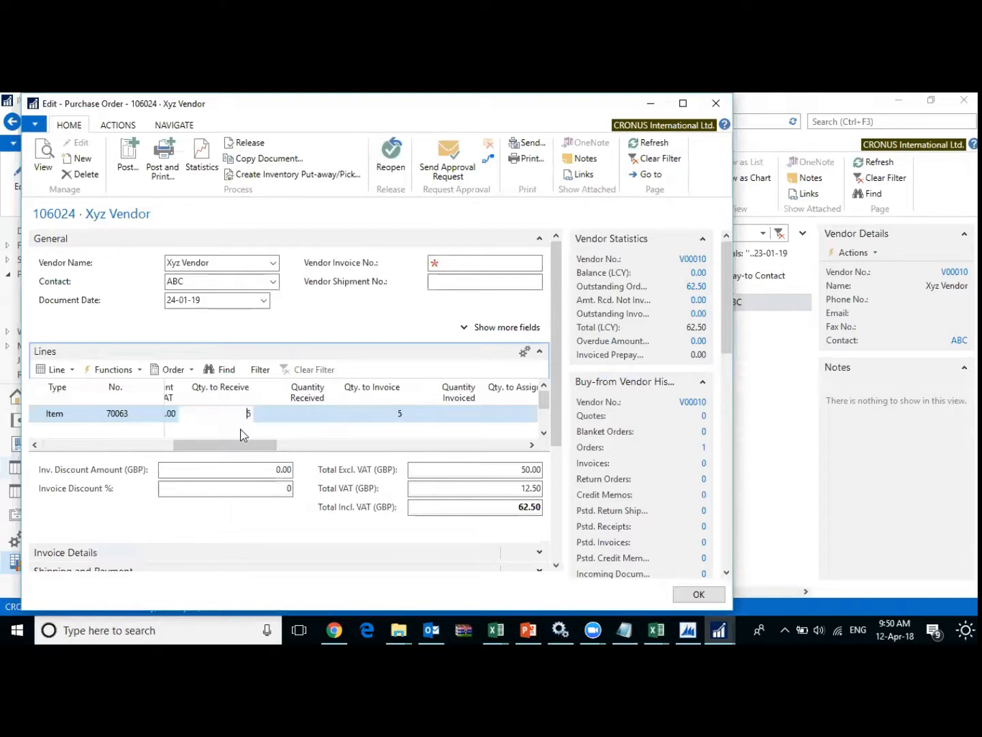
- Set the purchase order's Vendor Invoice No. to 10001
left_click_drag(244, 450, 136, 446)
left_click(449, 263)
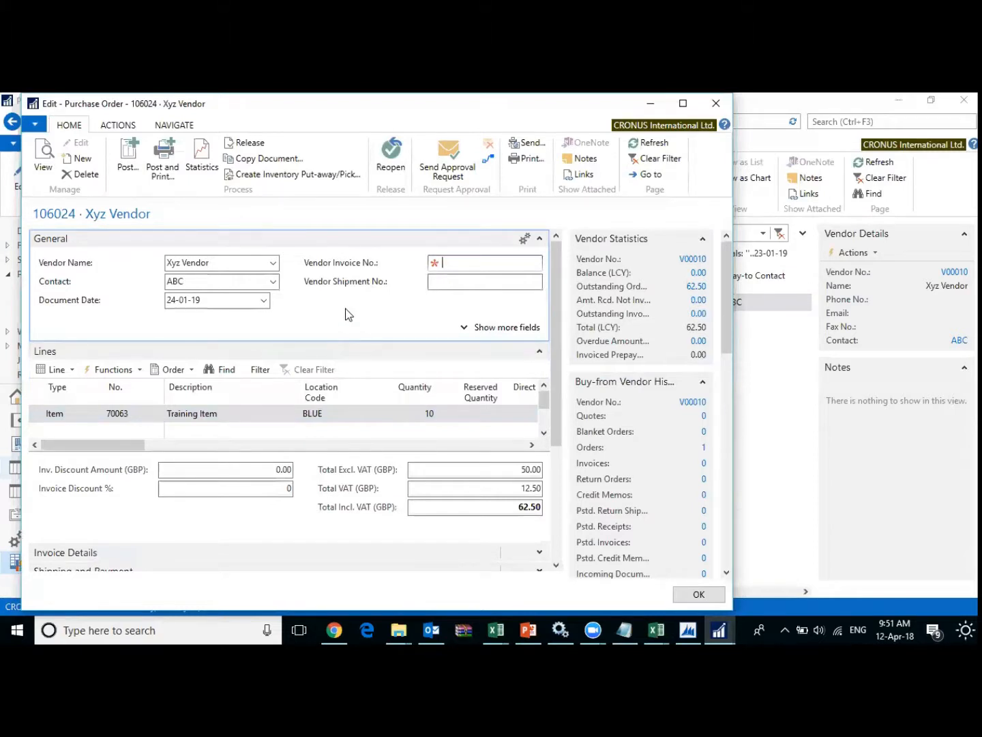
type("10001")
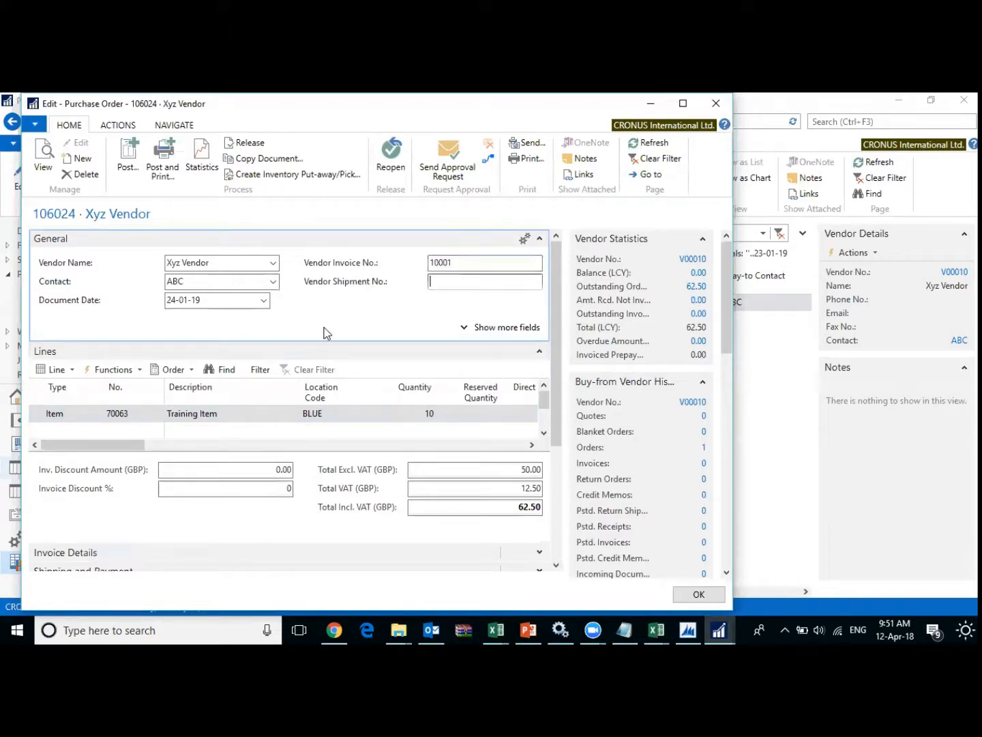
- Post the purchase order with the Receive and Invoice option
left_click(129, 167)
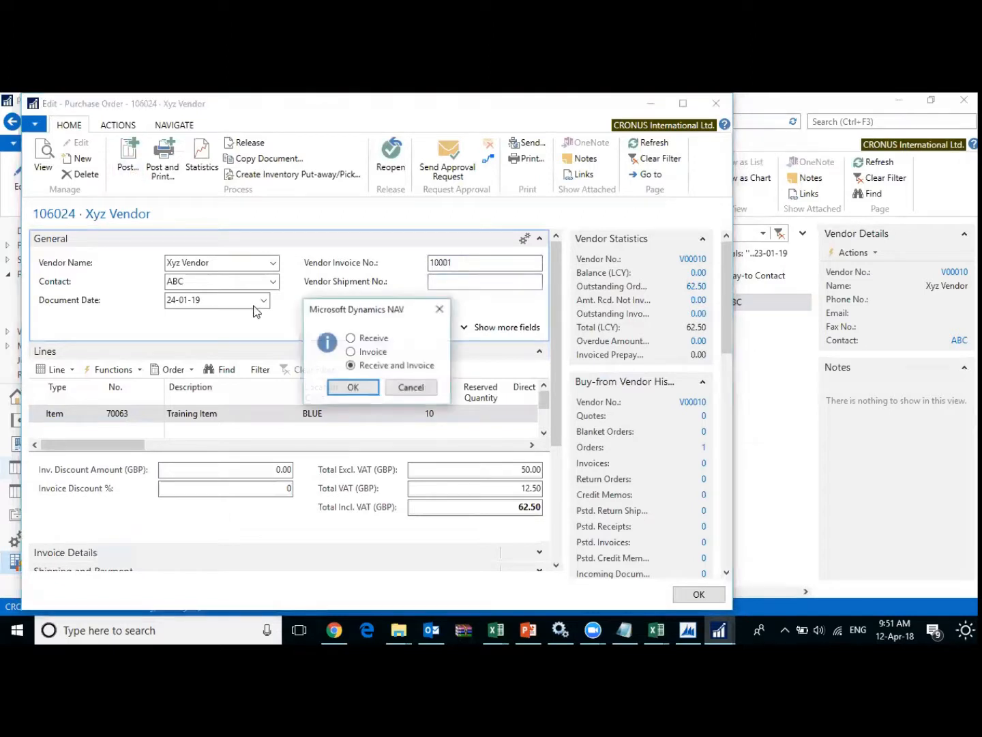
left_click(362, 340)
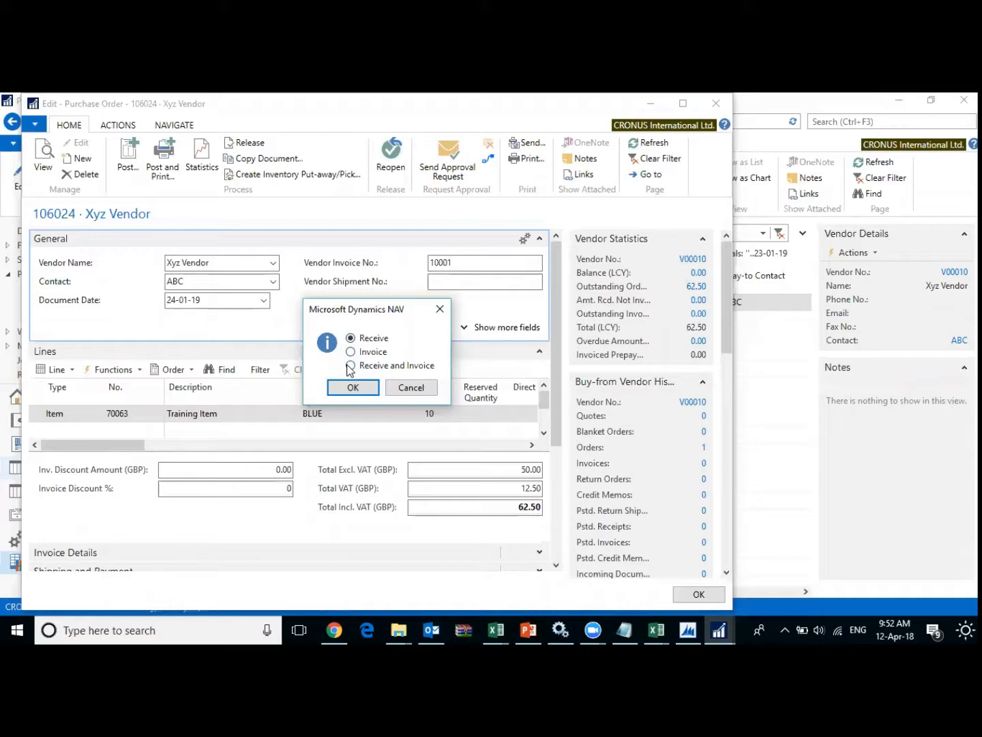
left_click(351, 366)
left_click(353, 387)
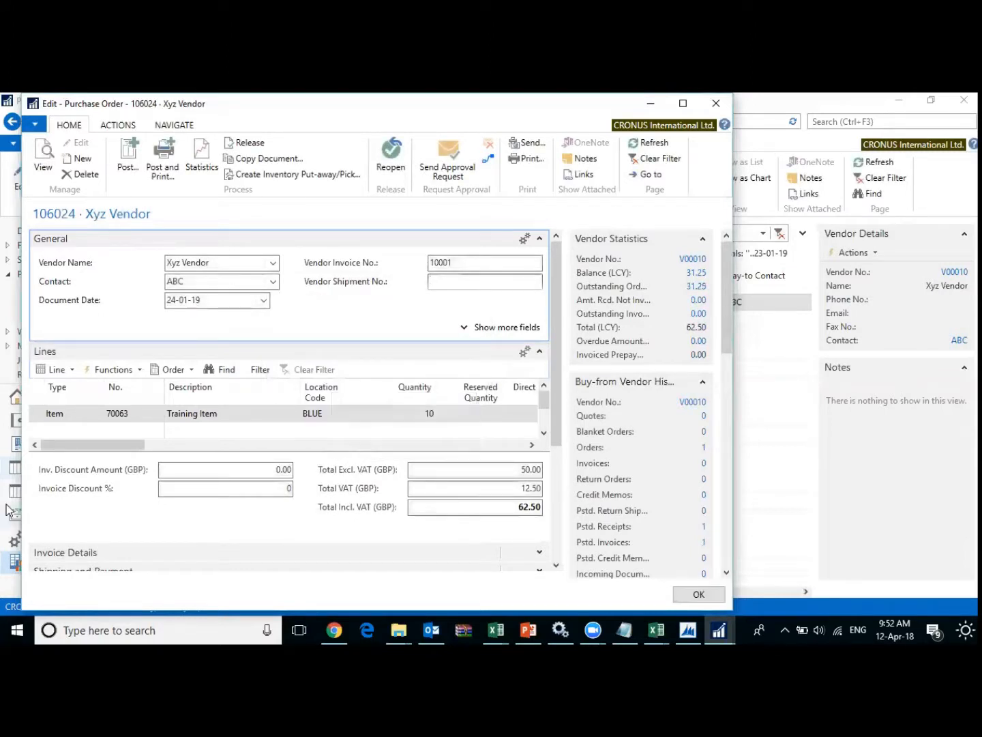
- Check the received and invoiced quantities and the remaining Qty. to Receive on the Training Item line
left_click_drag(102, 442, 268, 452)
left_click(323, 416)
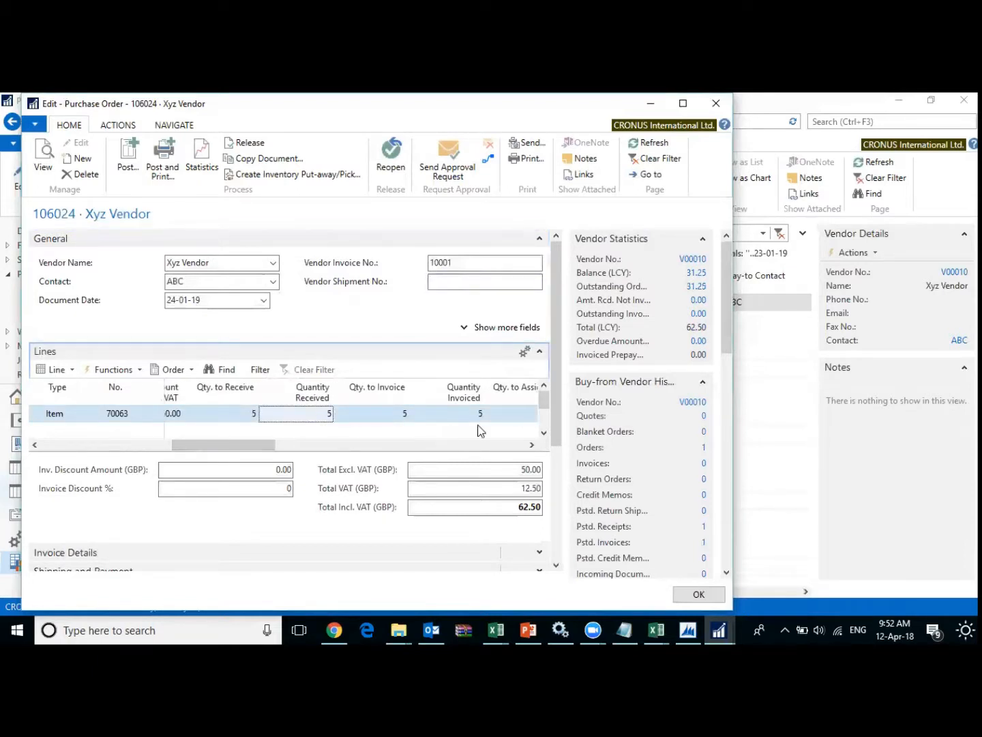
left_click(412, 416)
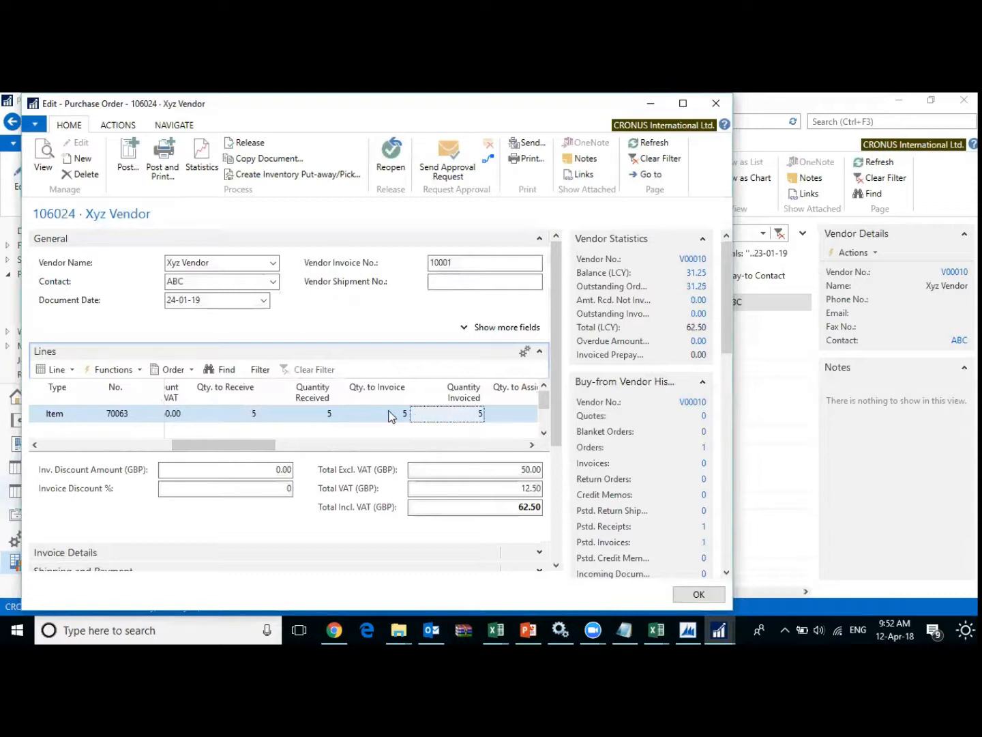
left_click(242, 415)
double_click(242, 414)
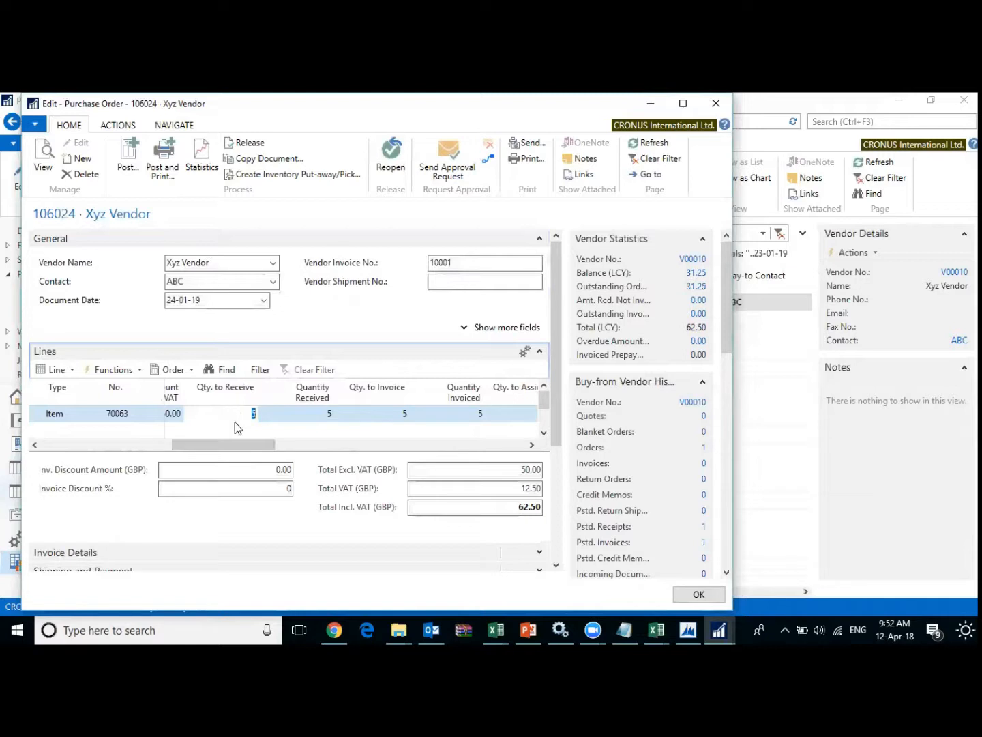
- Review the quantities to receive and invoice on Xyz Vendor's purchase order line, and close the order without posting
mouse_move(237, 444)
left_mouse_down()
mouse_move(188, 446)
mouse_move(227, 461)
left_mouse_up()
left_click(300, 413)
left_click_drag(314, 420, 321, 429)
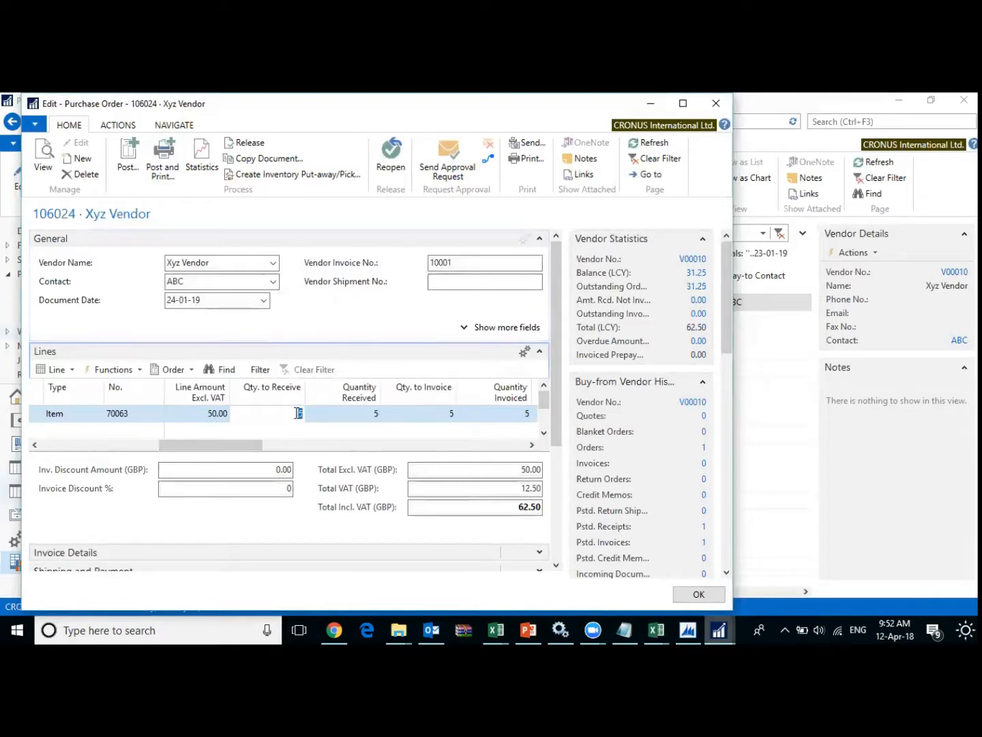
key("Tab")
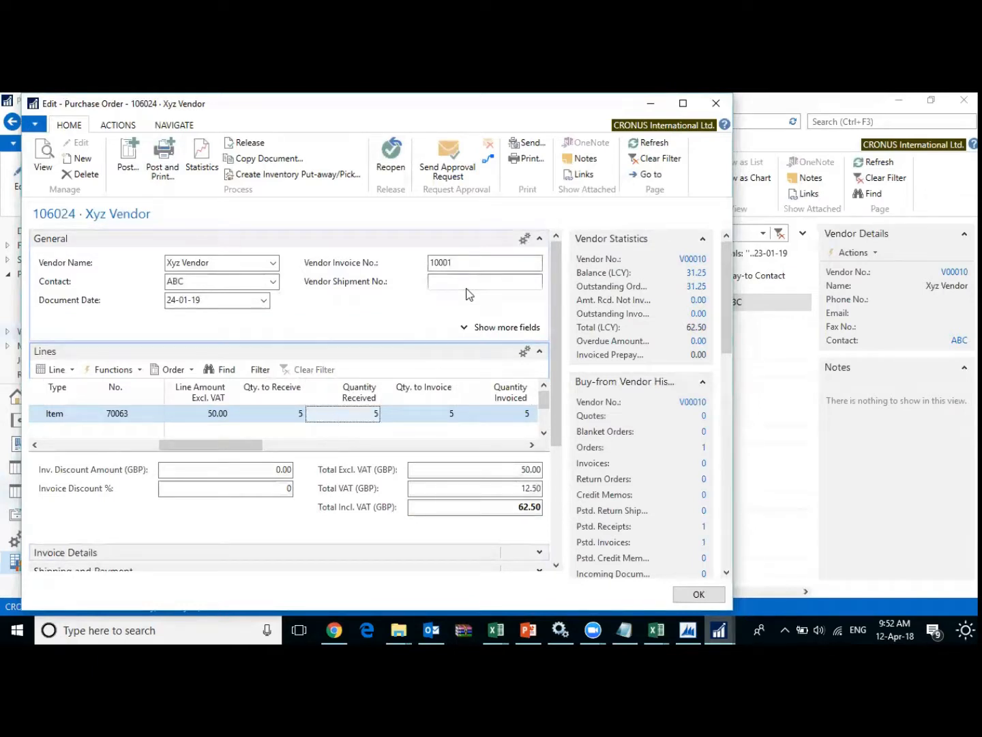
key("Escape")
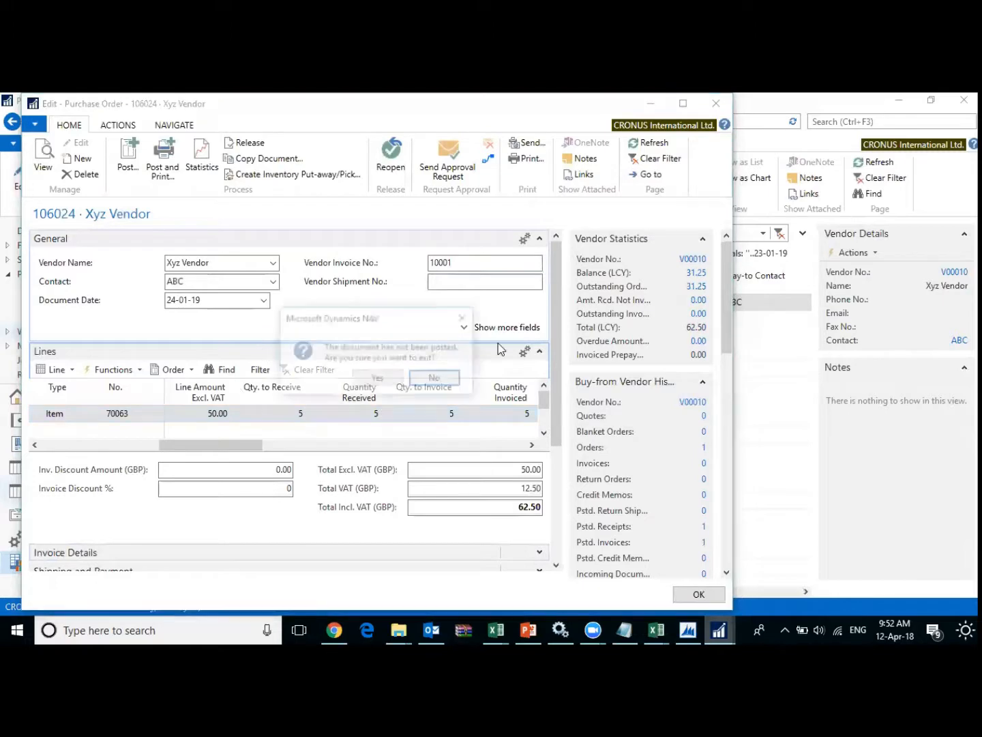
left_click(390, 384)
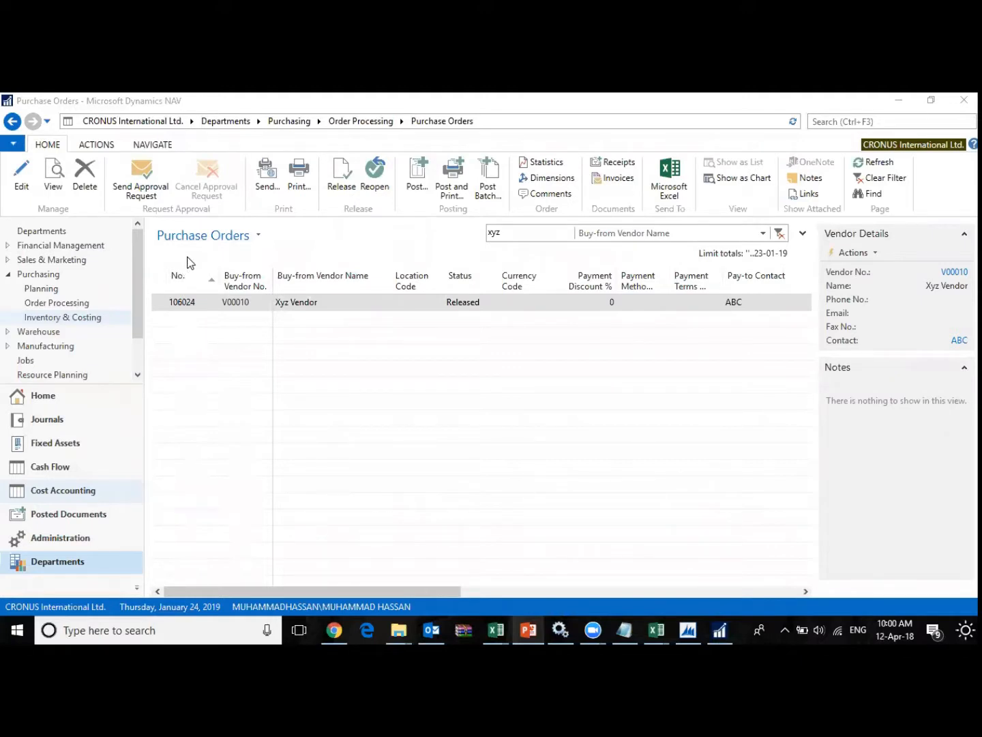
left_click(163, 308)
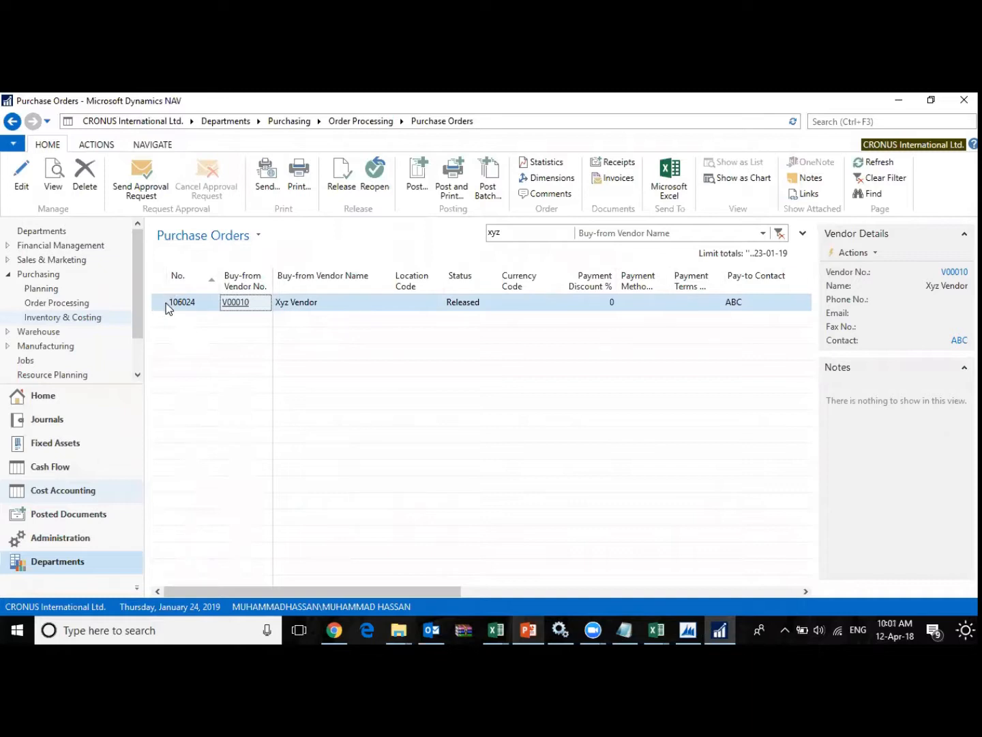
left_click(877, 122)
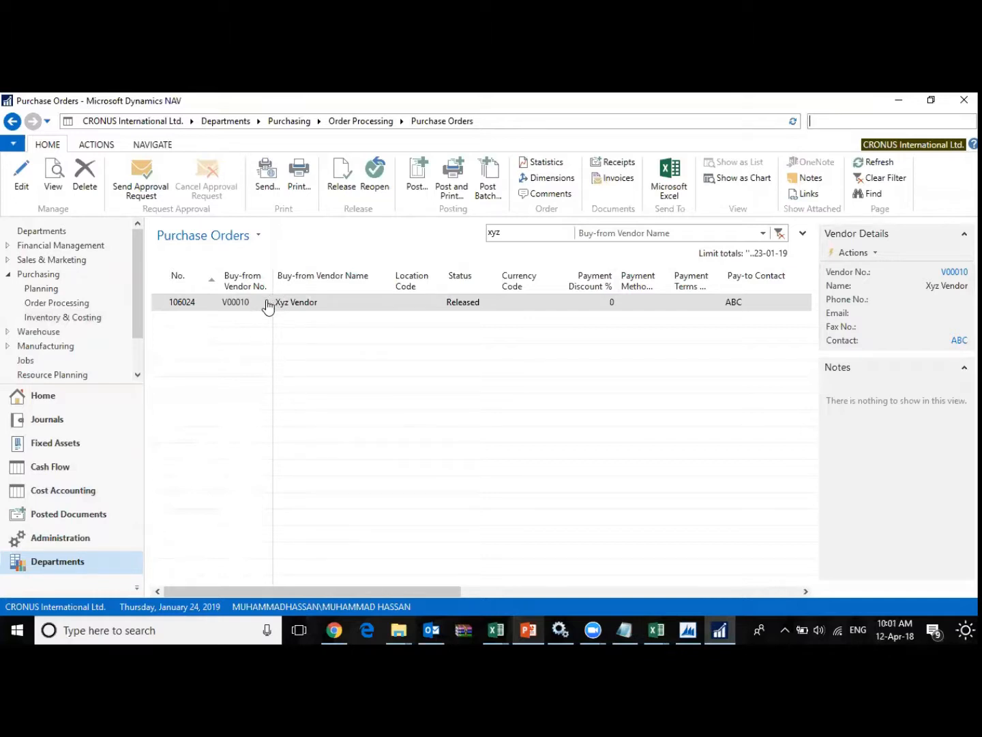
left_click(202, 303)
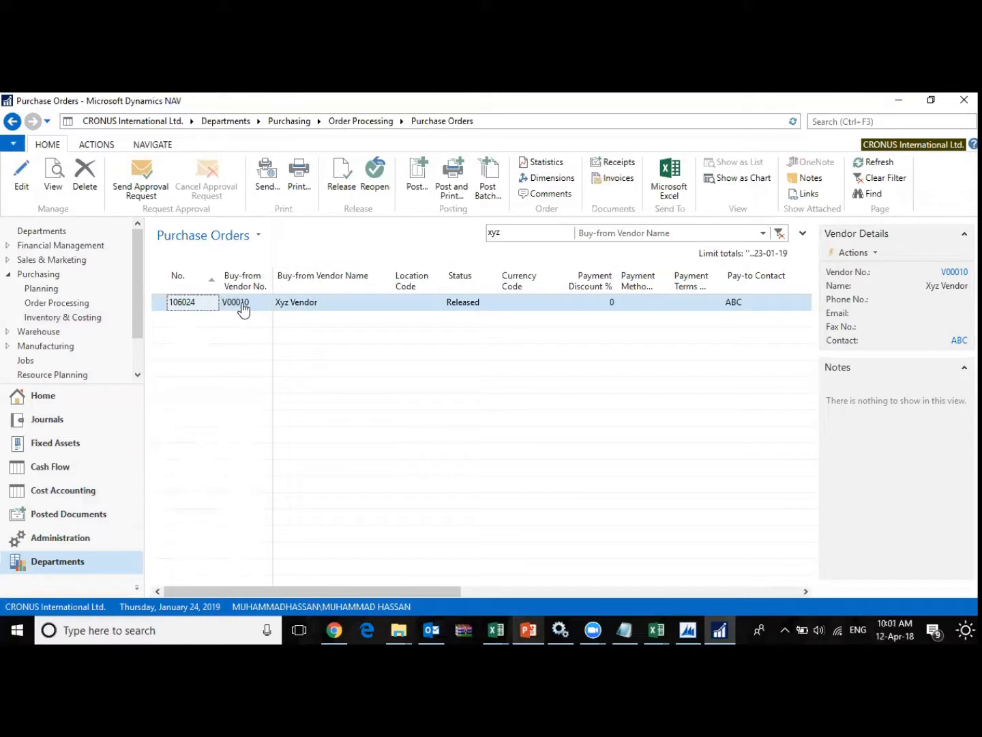
left_click(247, 311)
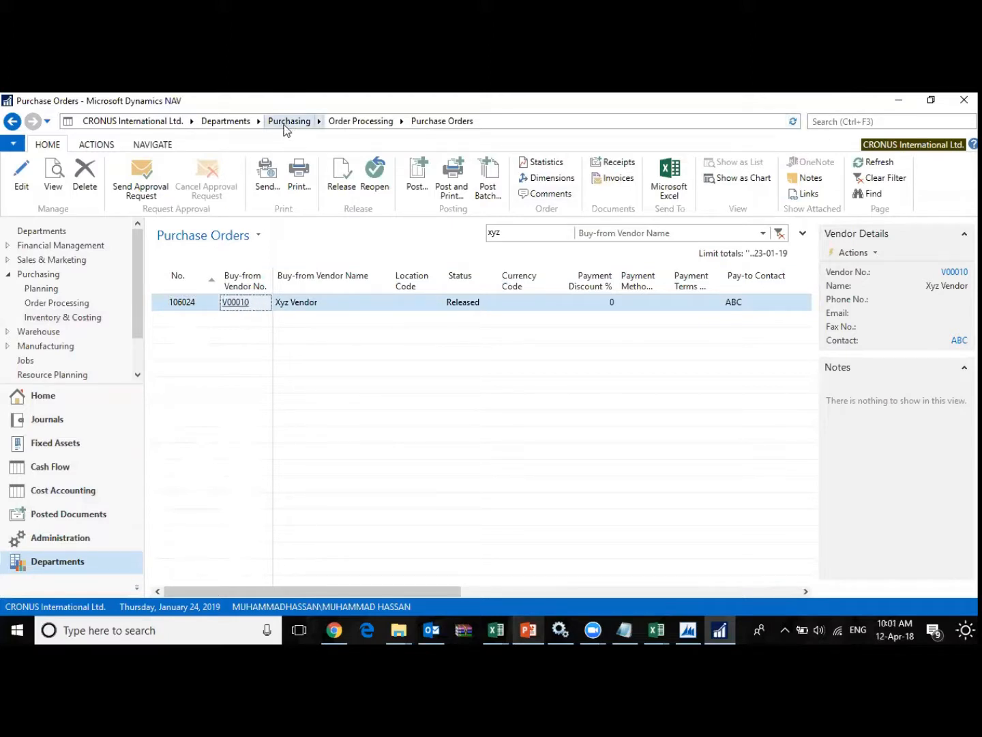
- View the Purchase Invoices list under Purchasing's Order Processing area, and return to the Purchasing overview
left_click(249, 121)
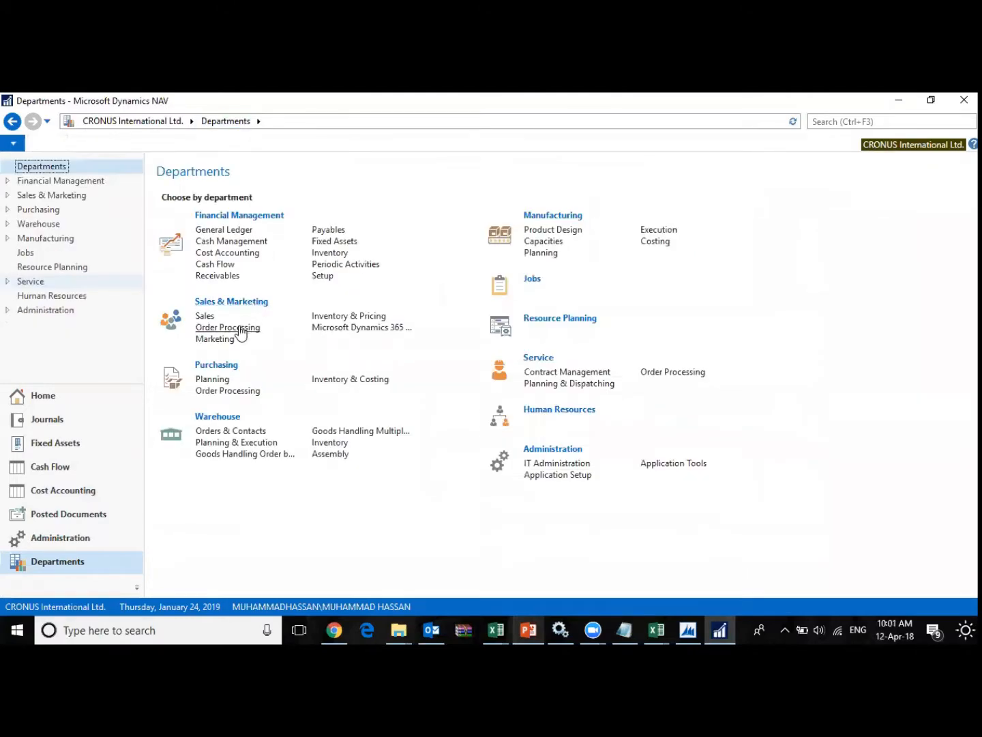
left_click(212, 367)
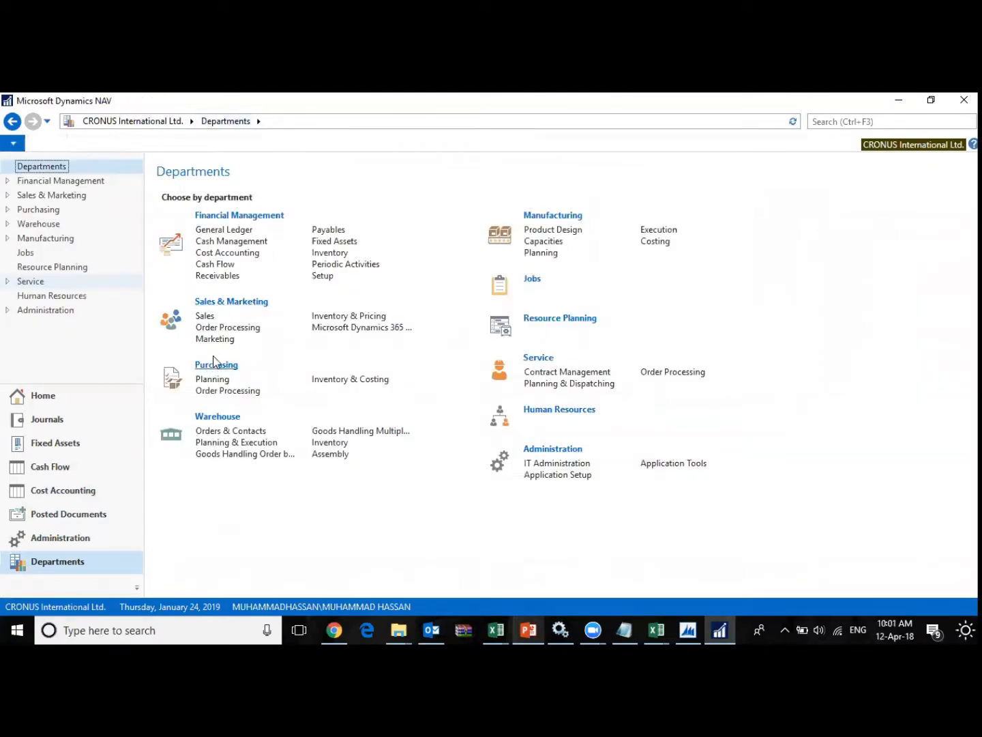
left_click(236, 243)
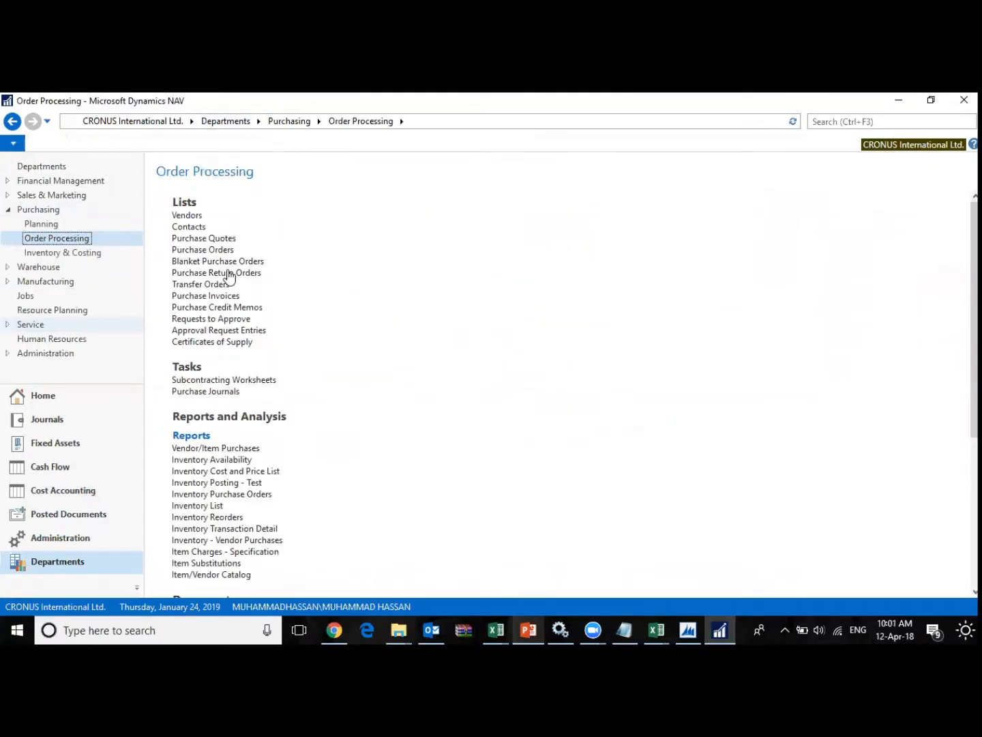
left_click(219, 298)
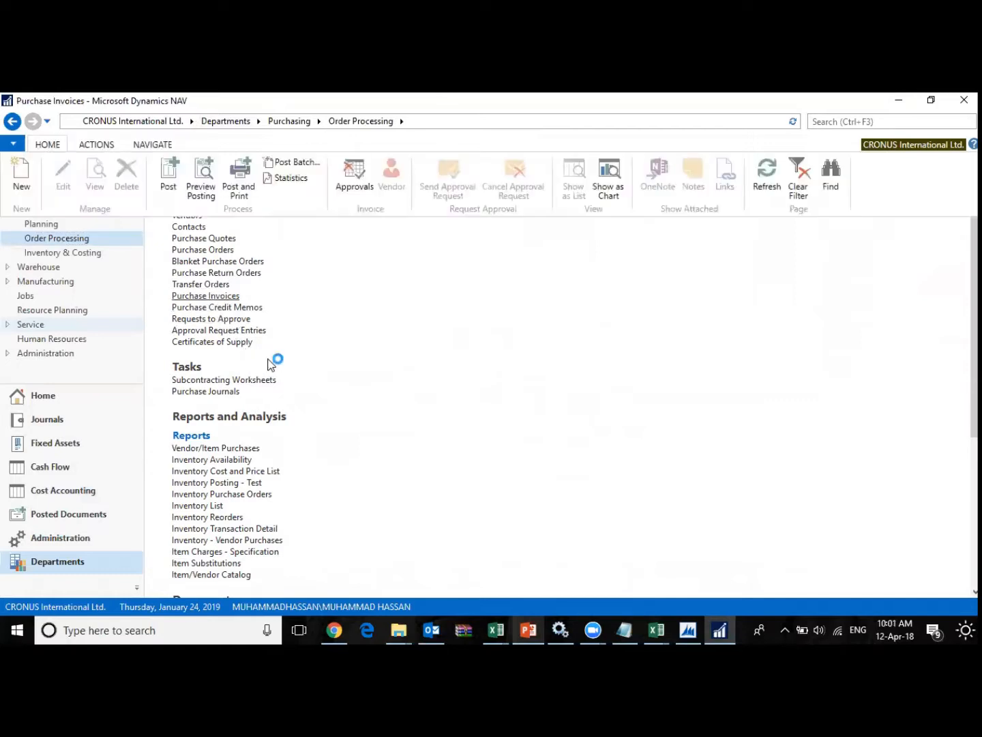
left_click(245, 303)
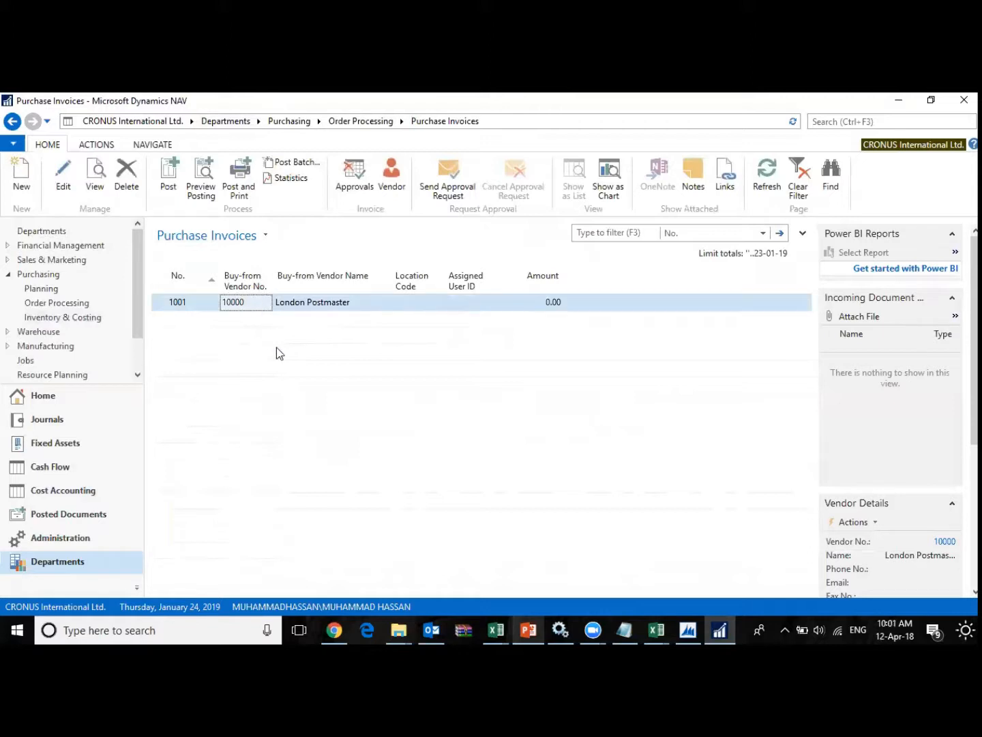
left_click(300, 307)
left_click(280, 306)
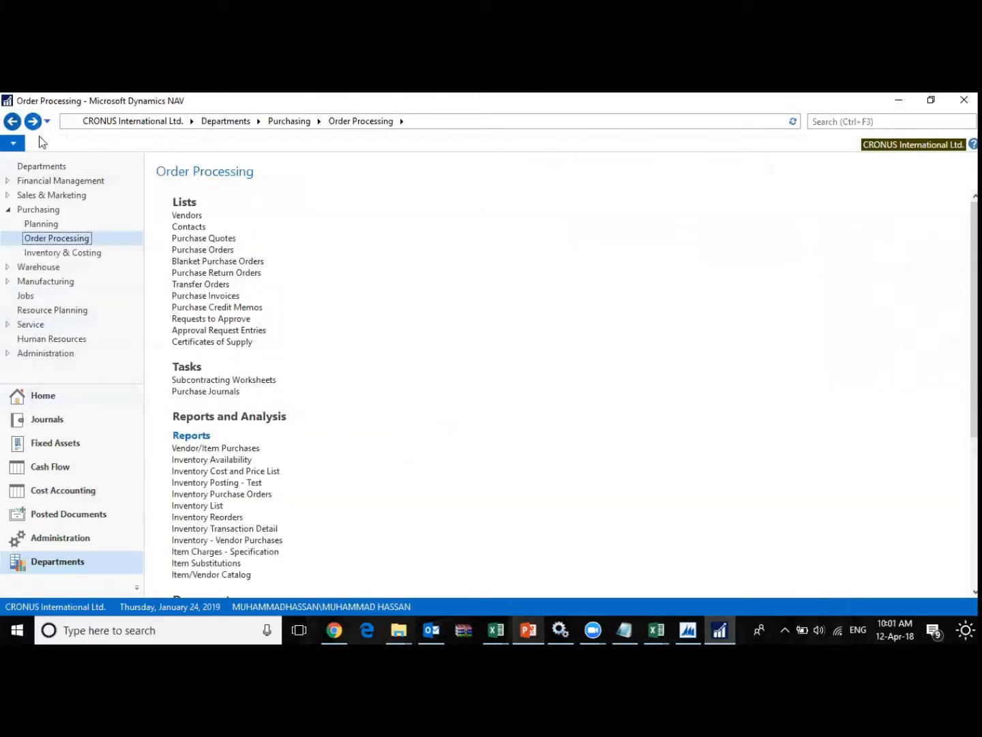
left_click(14, 121)
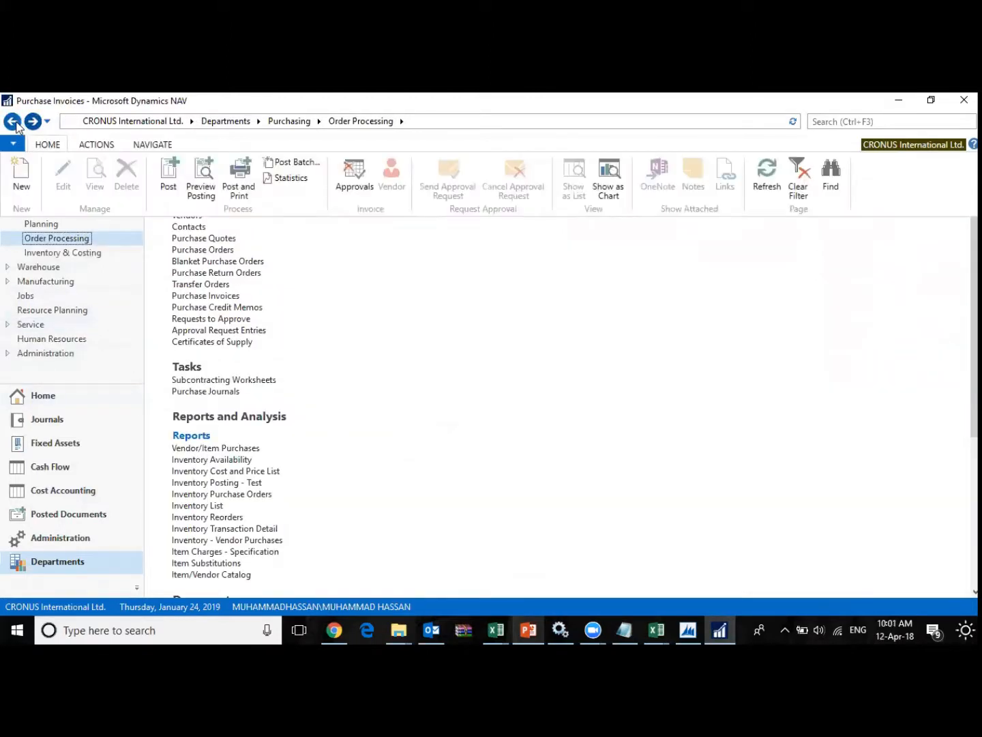
left_click(102, 208)
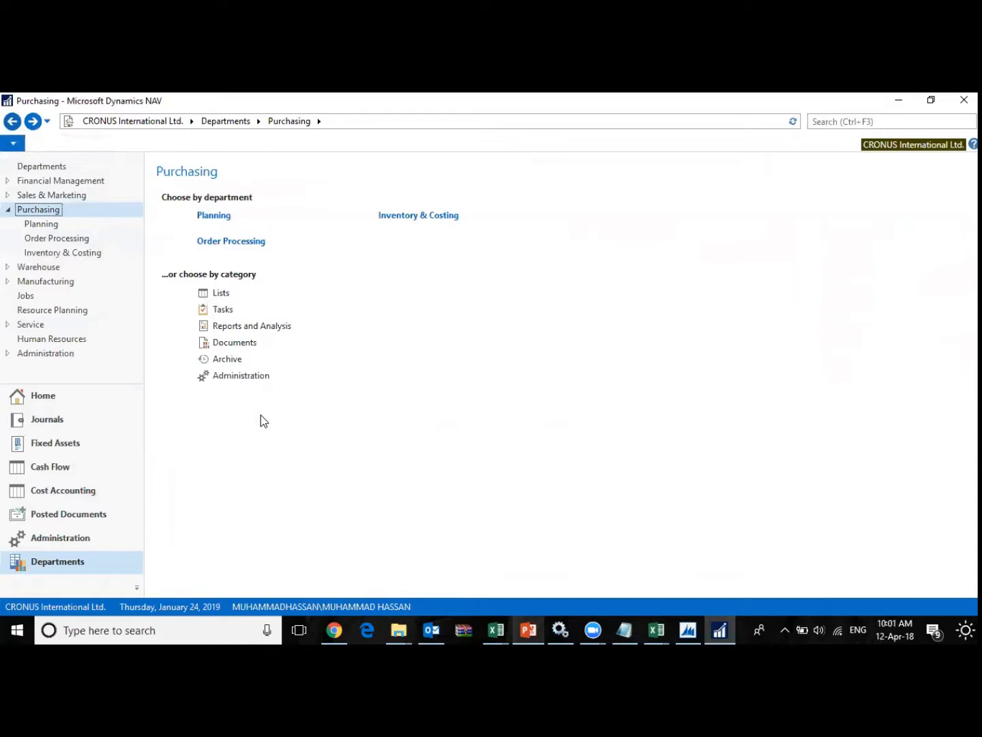
- Open Xyz Vendor's invoice from the Posted Purchase Invoices list, review its line amount excluding VAT, and close it
left_click(91, 516)
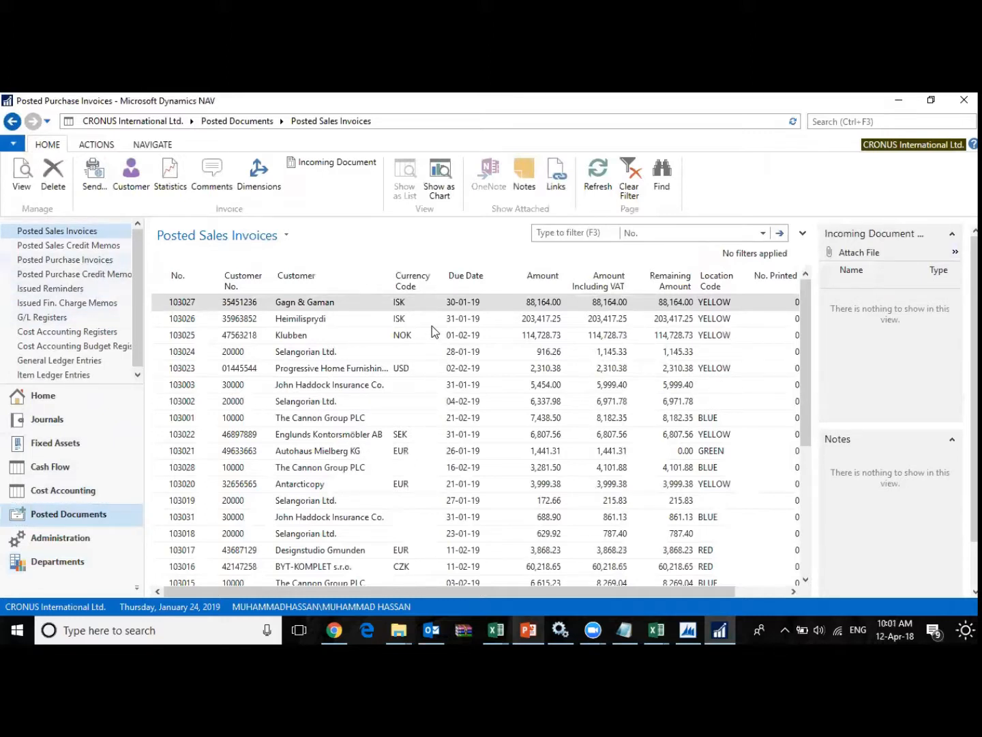
scroll(387, 366, "up", 7)
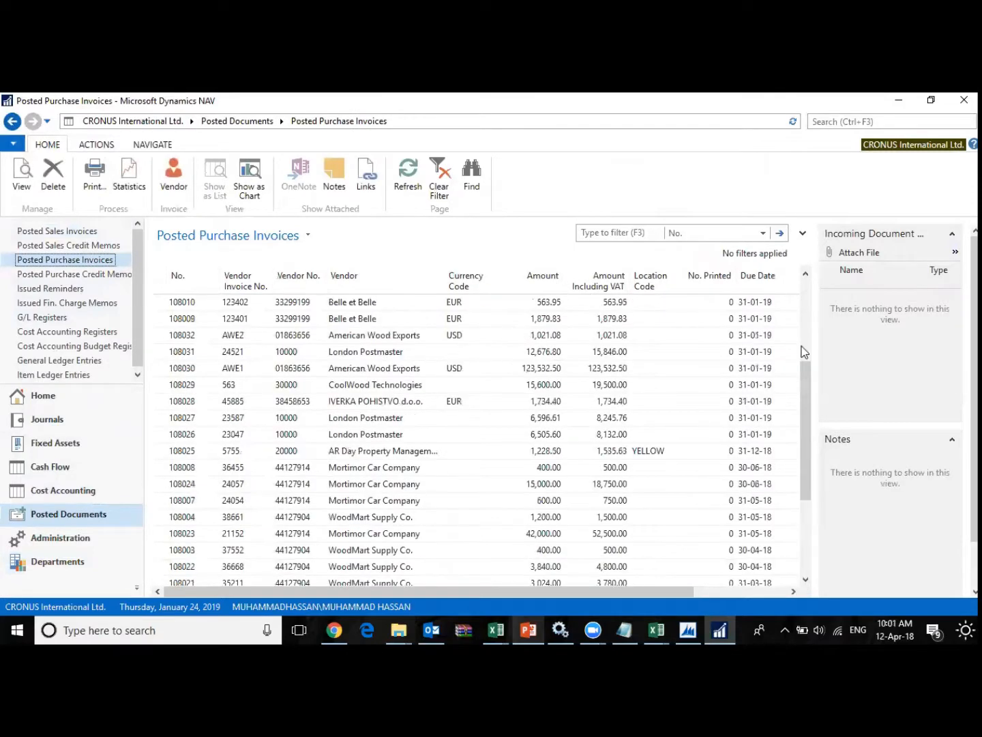
left_click(347, 304)
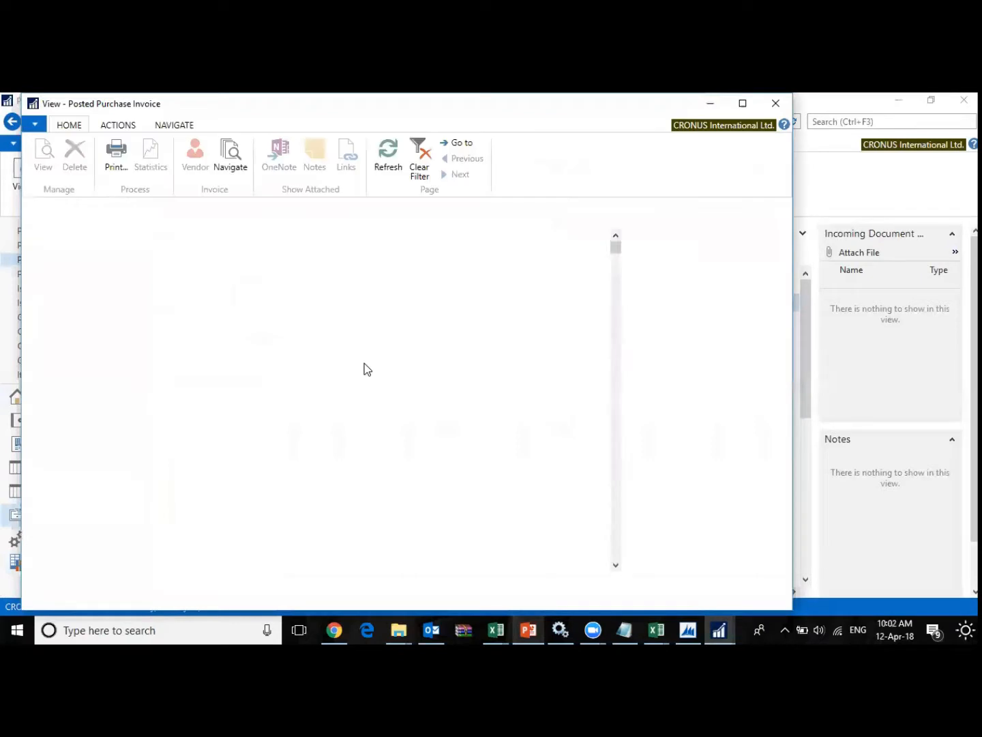
left_click_drag(385, 456, 500, 448)
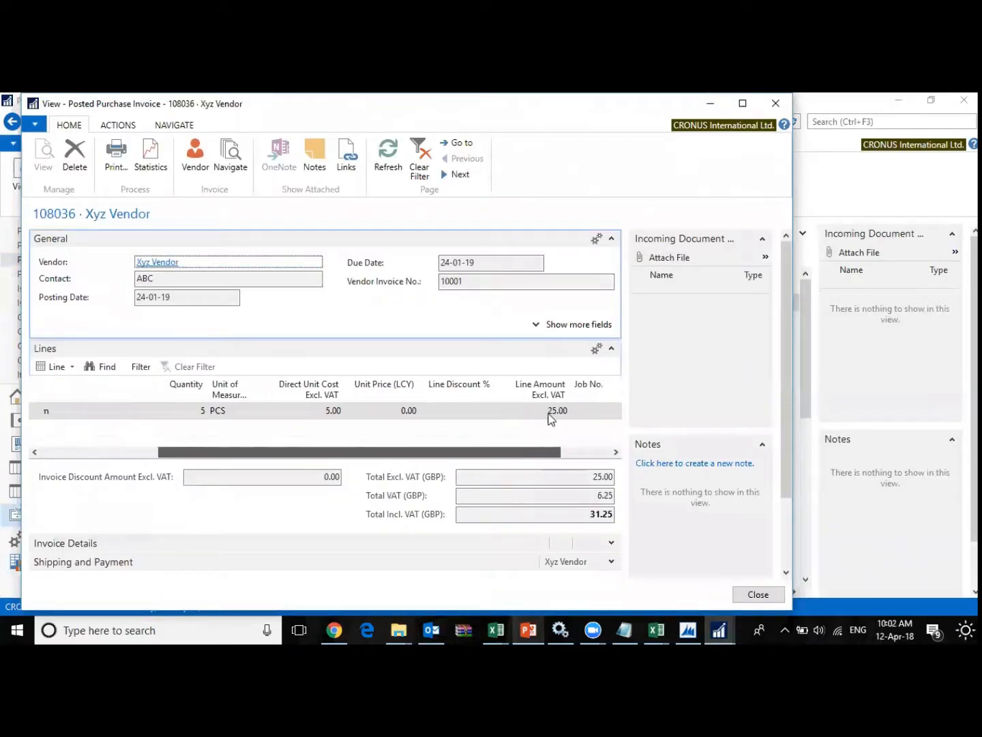
left_click(535, 414)
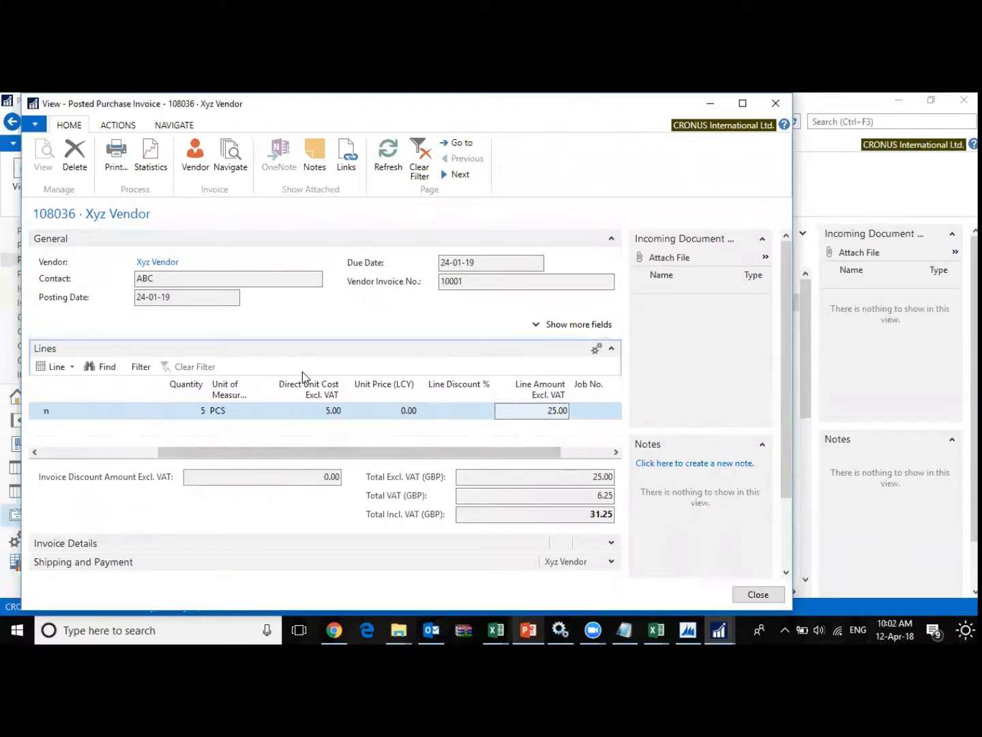
key("Escape")
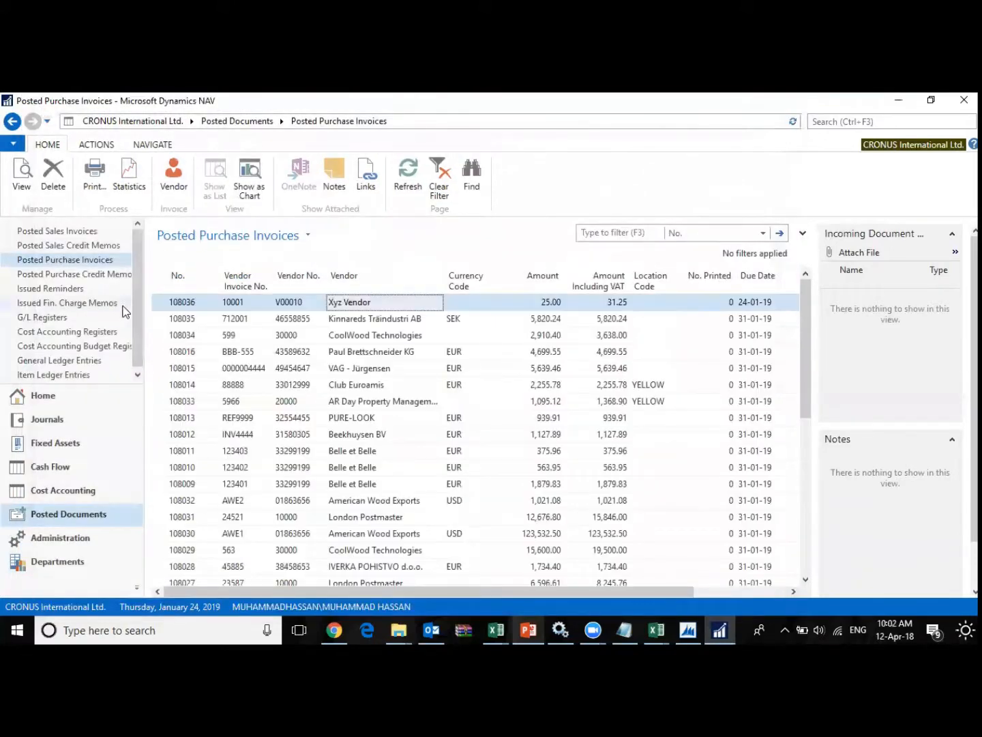
- Open the GENERAL batch of the Payment Journals for editing
left_click(60, 421)
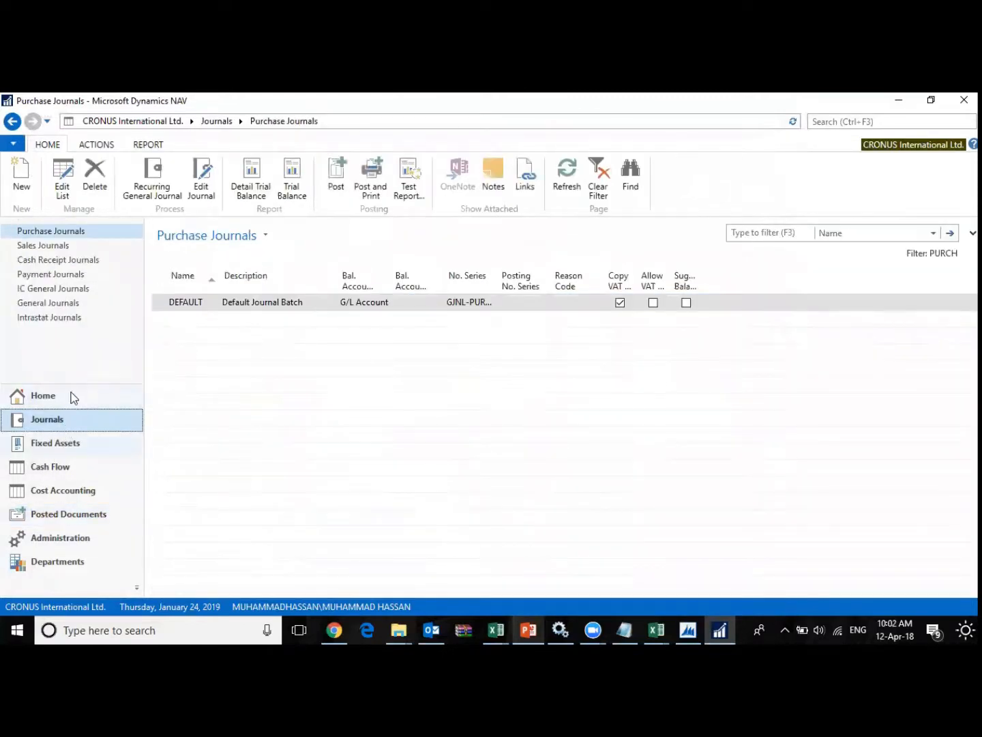
left_click(85, 277)
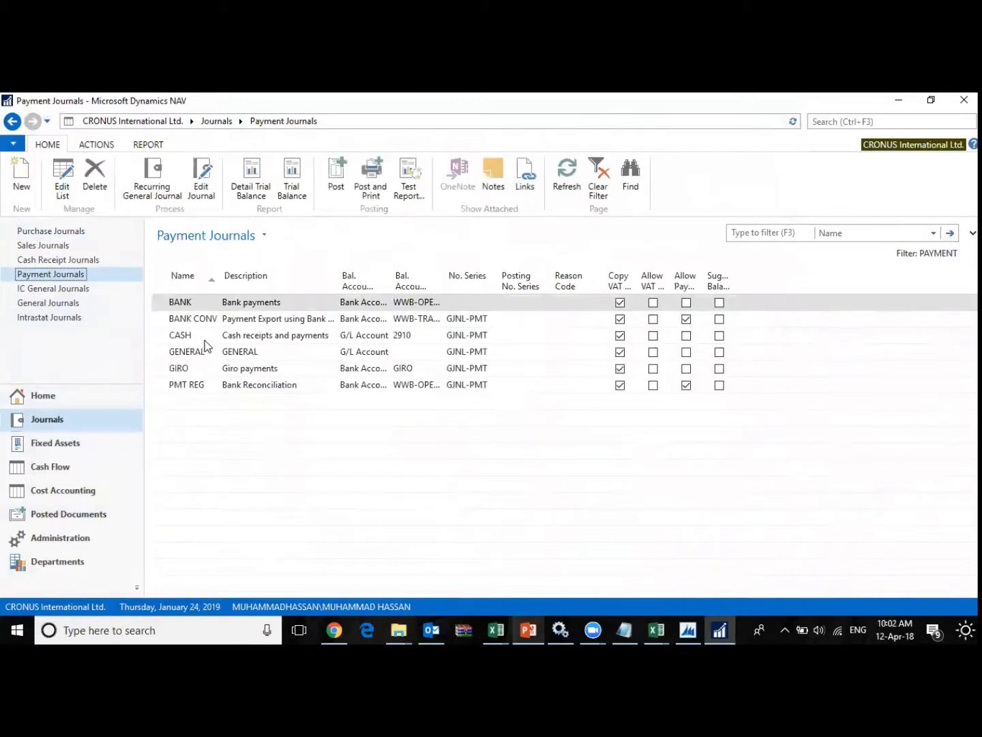
left_click(194, 356)
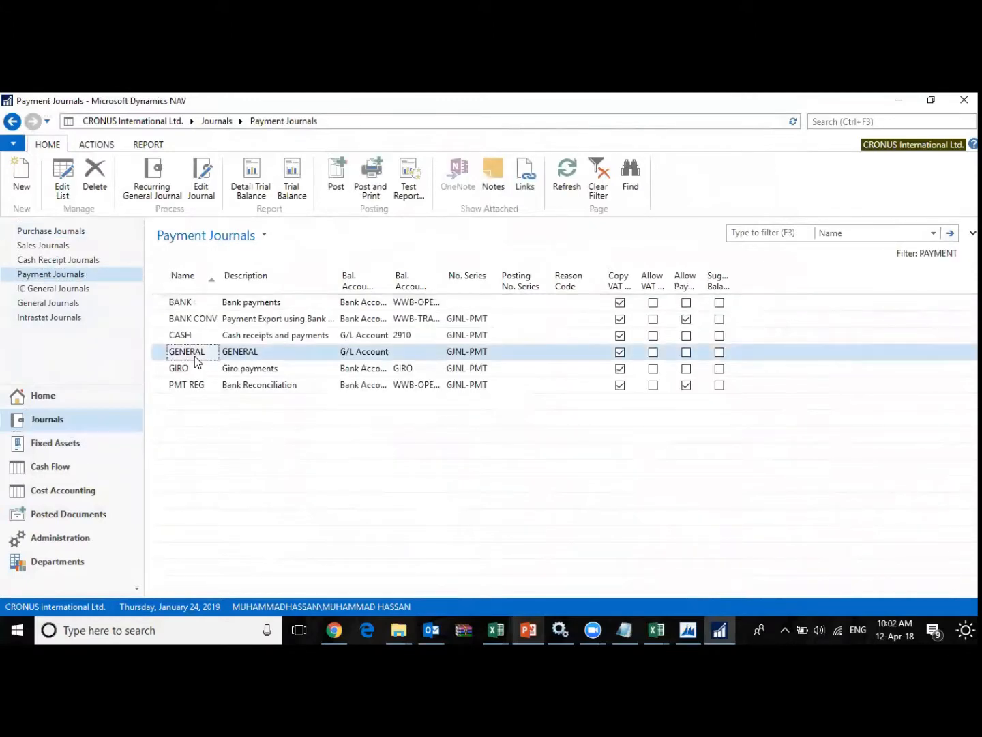
double_click(194, 353)
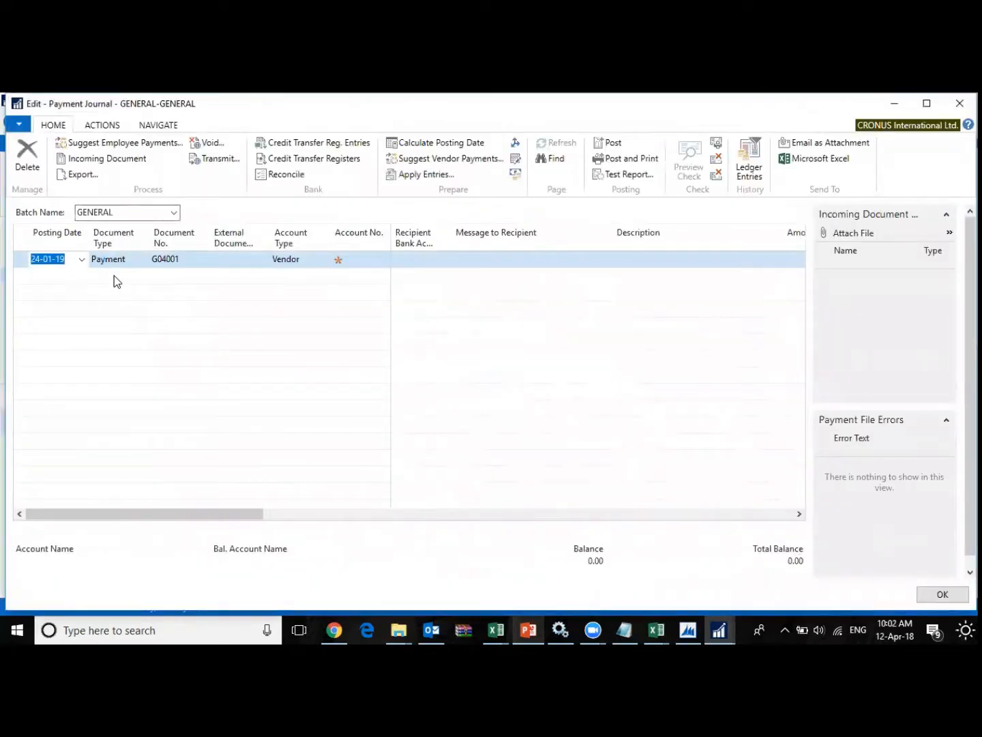
- Examine the document type options available for the payment journal line, and leave the list without choosing another type
left_click(114, 275)
left_click(76, 265)
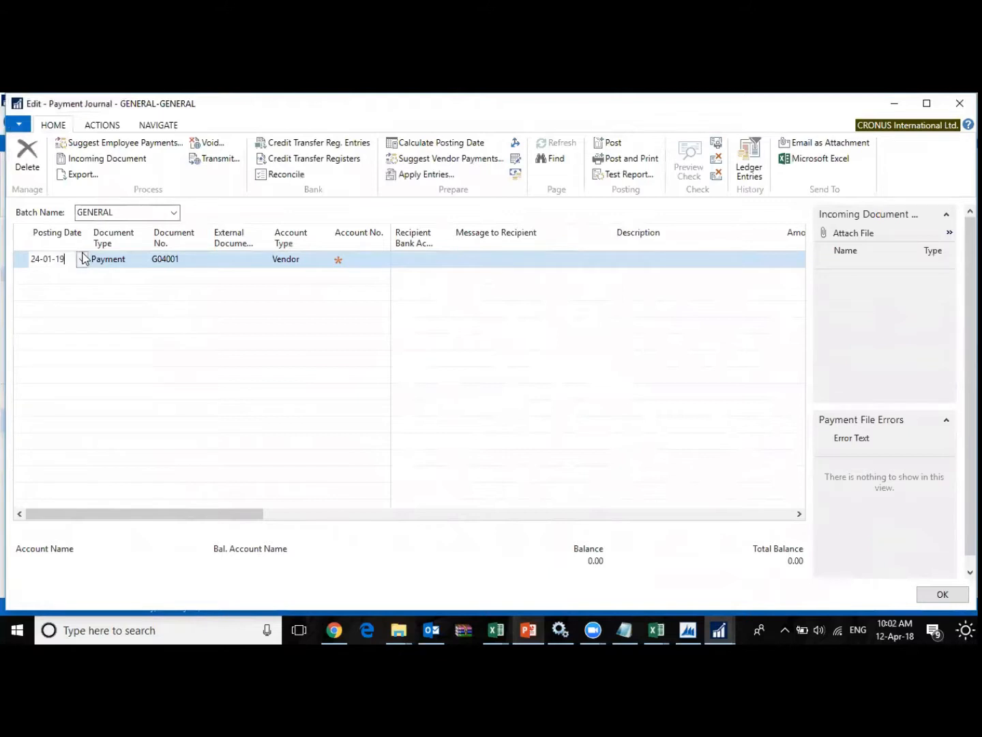
left_click(107, 262)
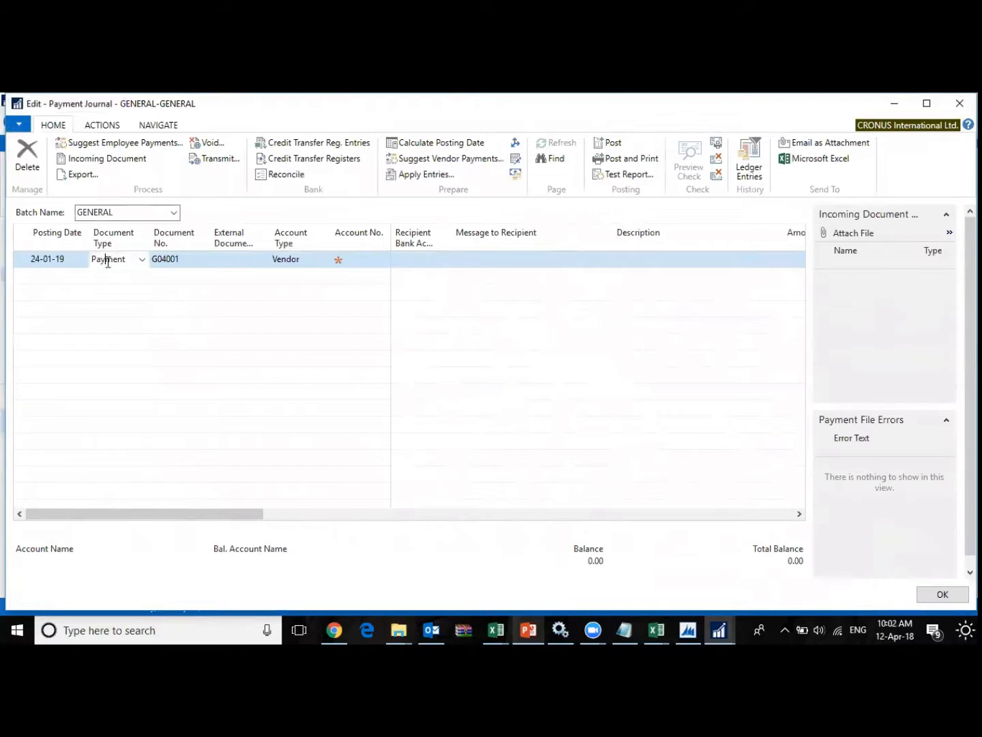
left_click(142, 259)
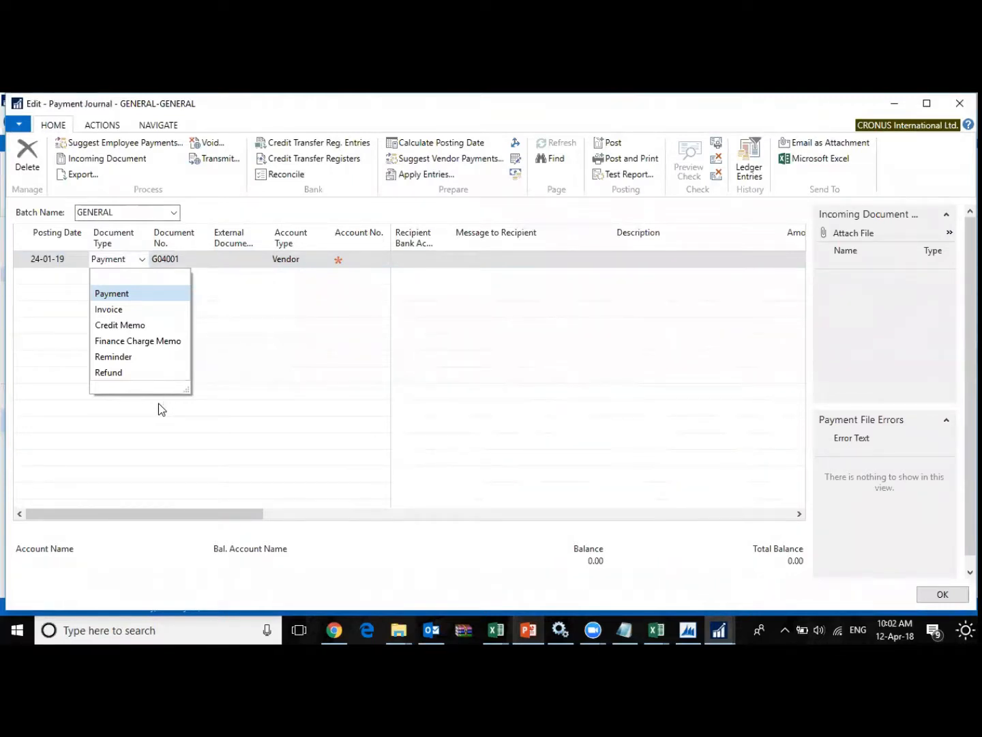
key("Down")
key("Up")
key("Down")
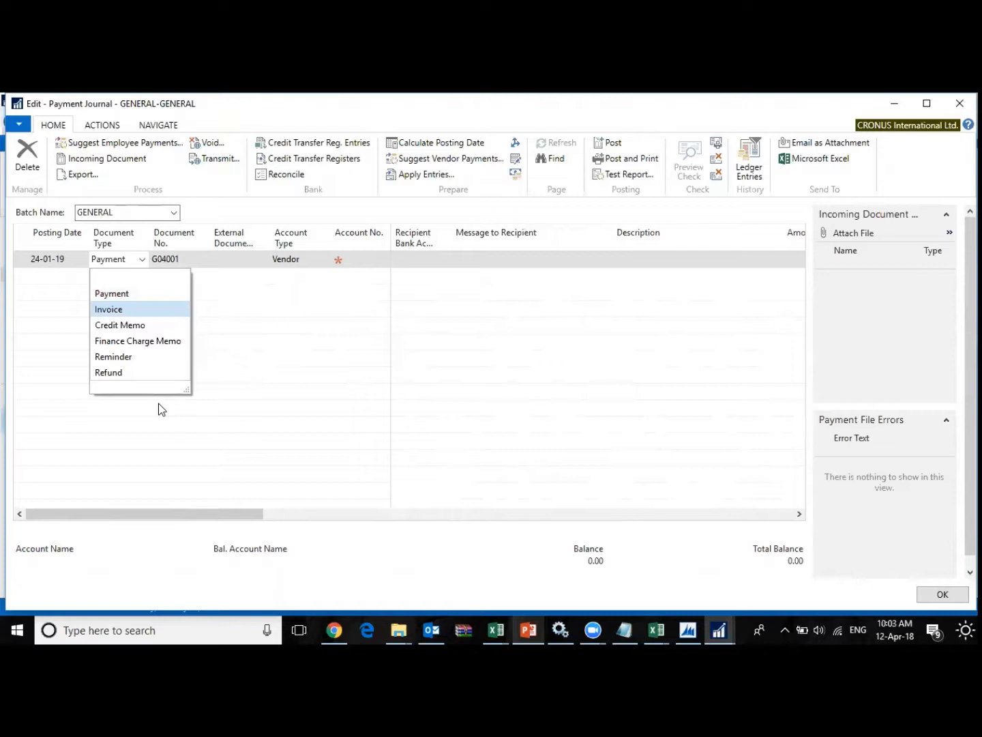
key("Down")
key("Up")
key("Down")
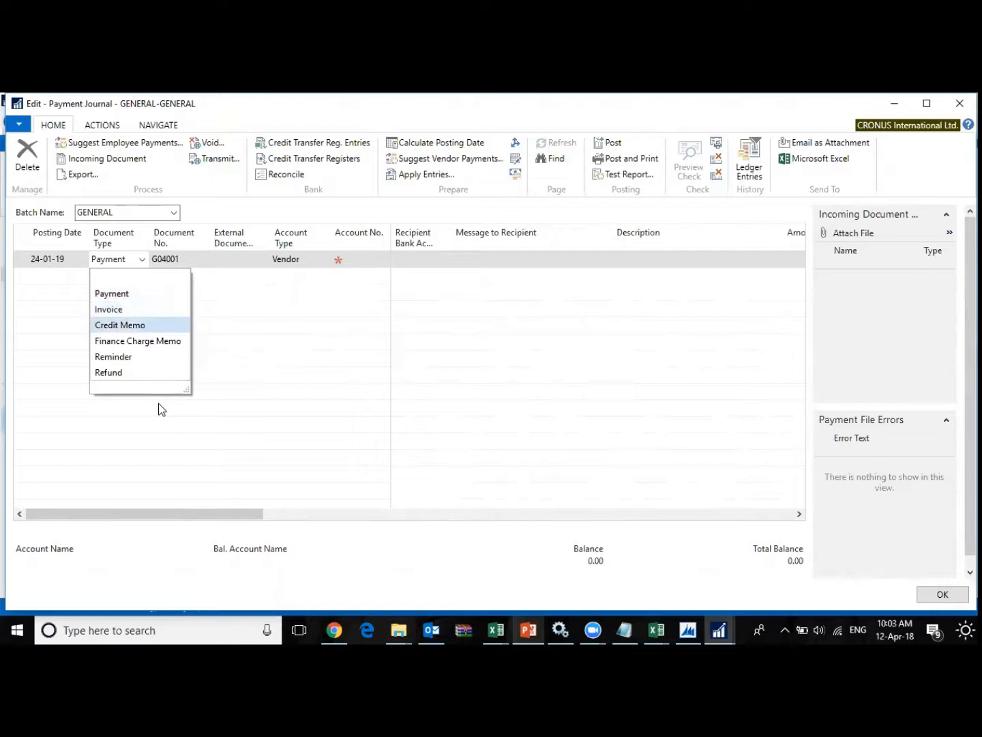
key("Up")
key("Up")
key("Down")
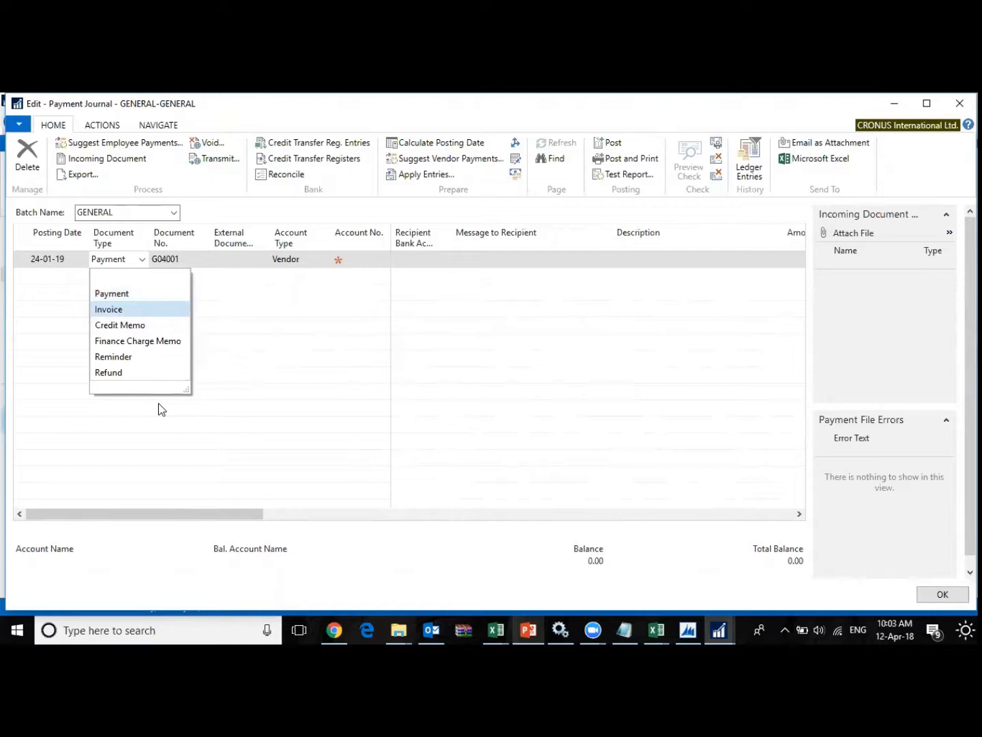
key("Down")
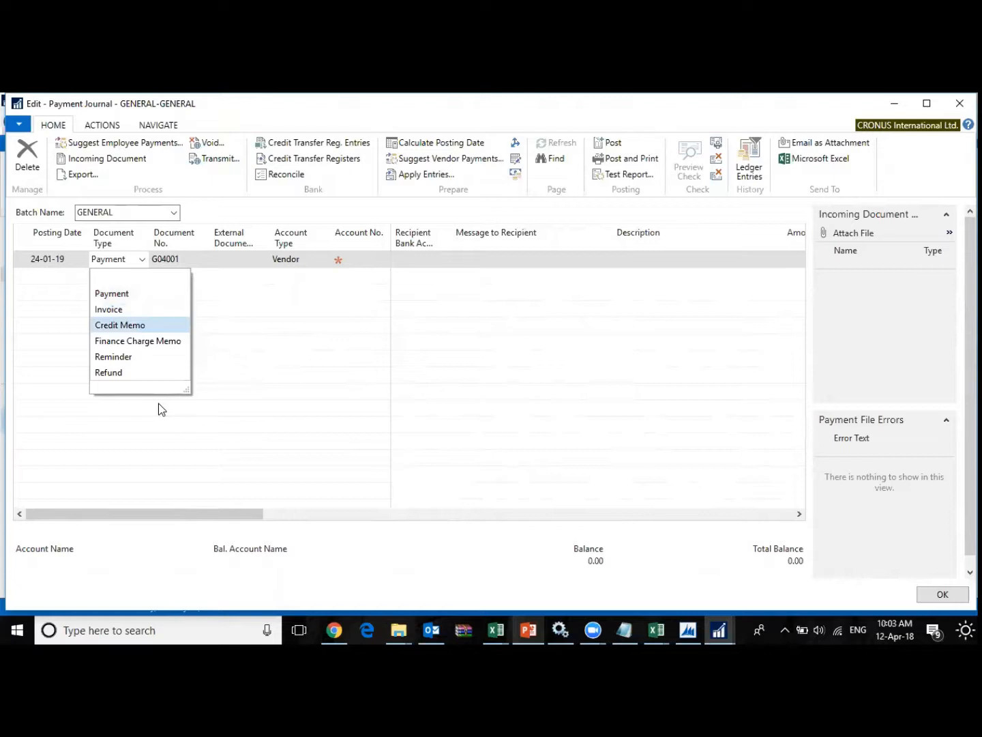
key("Down")
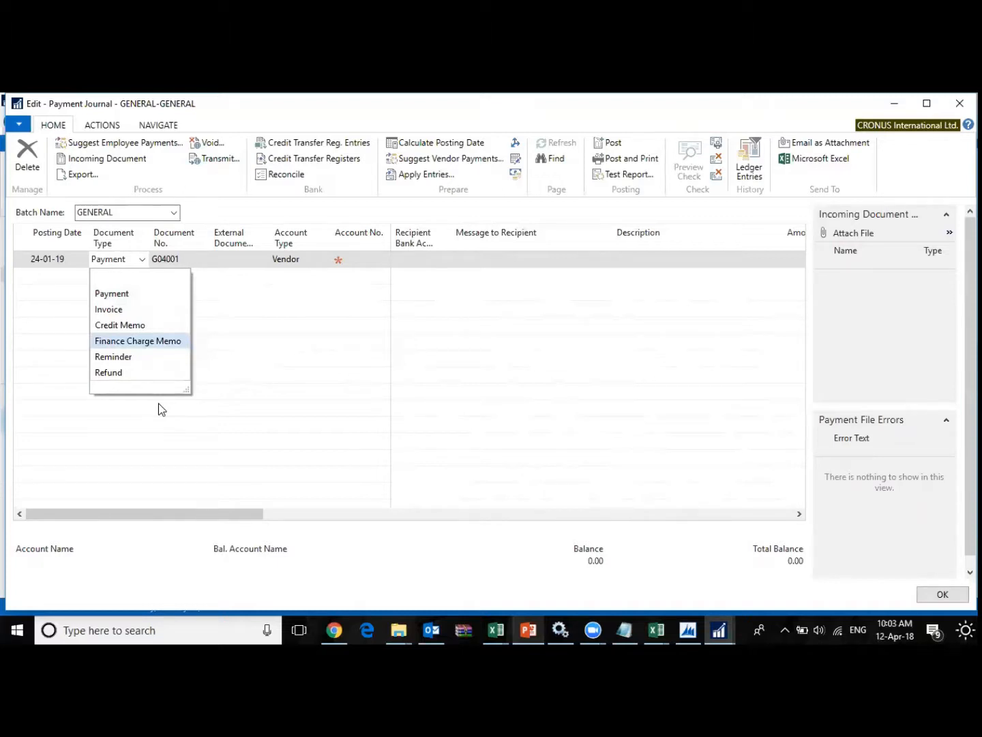
key("Down")
key("Up")
key("Down")
key("Down")
key("Up")
key("Down")
key("Up")
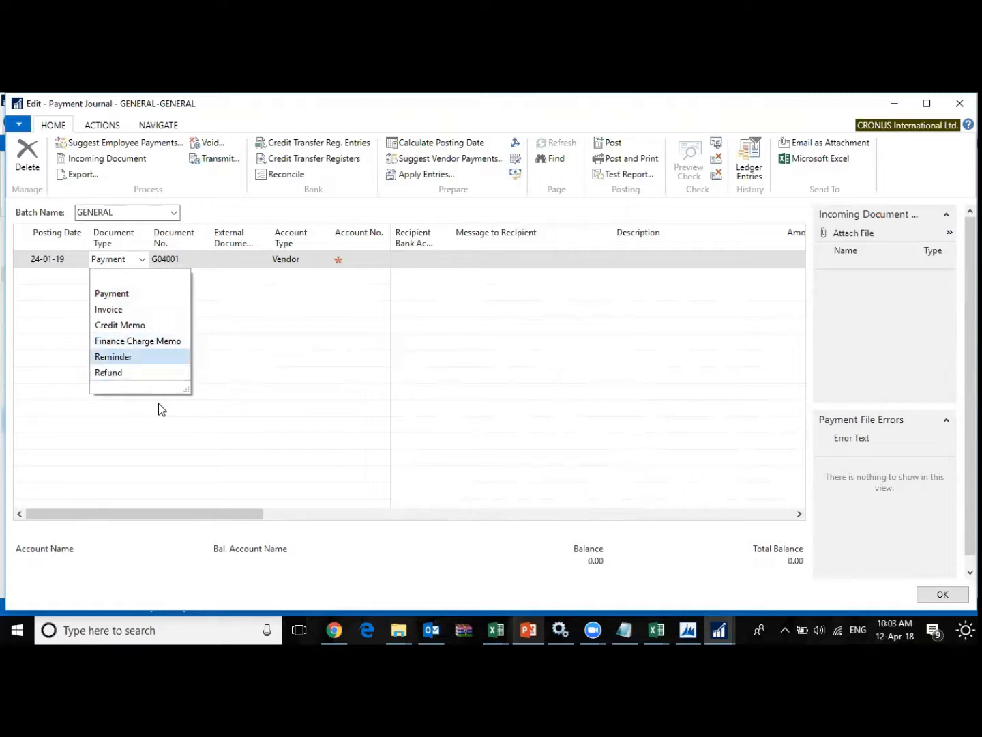
key("Escape")
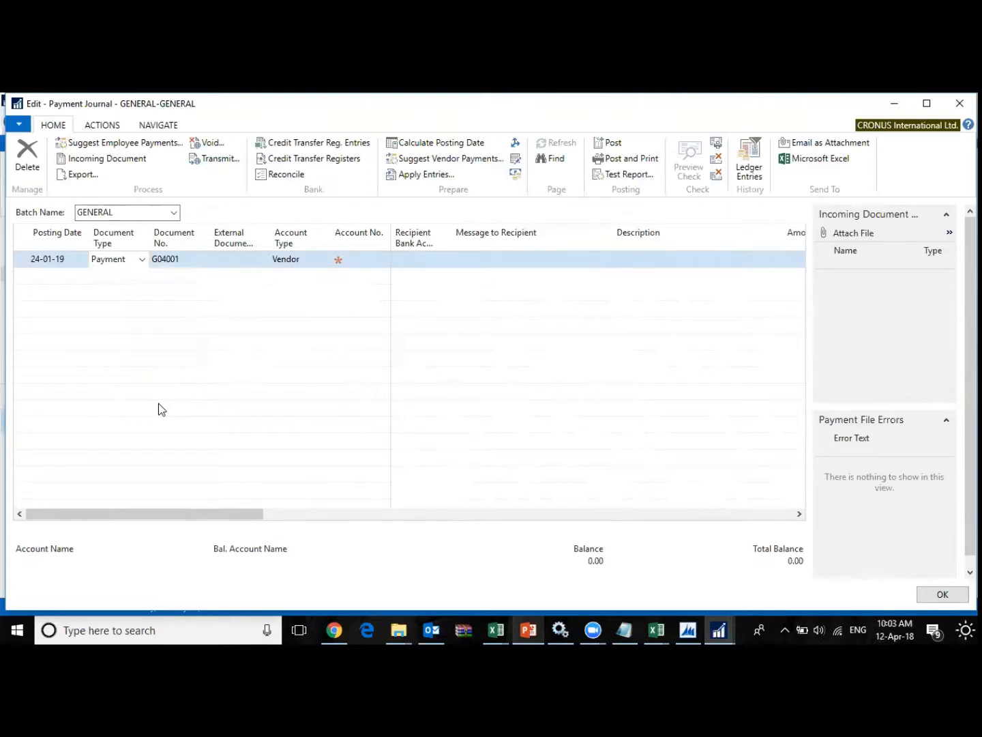
- Set the vendor account on the payment journal line to Xyz Vendor
key("Tab")
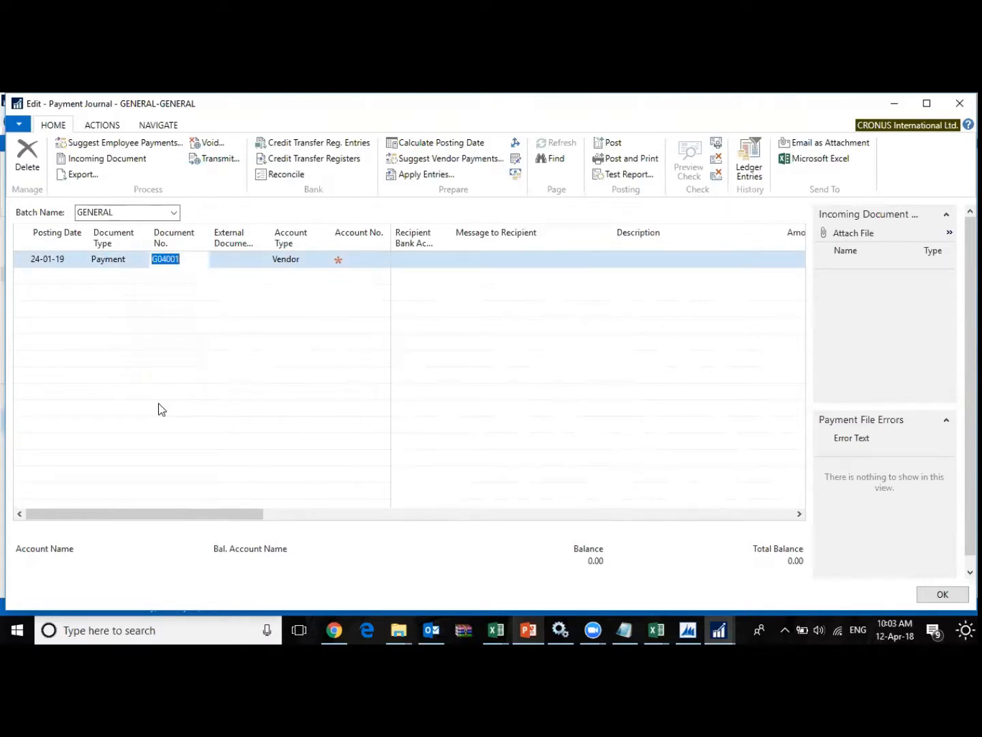
key("Tab")
key("Tab")
key("Tab")
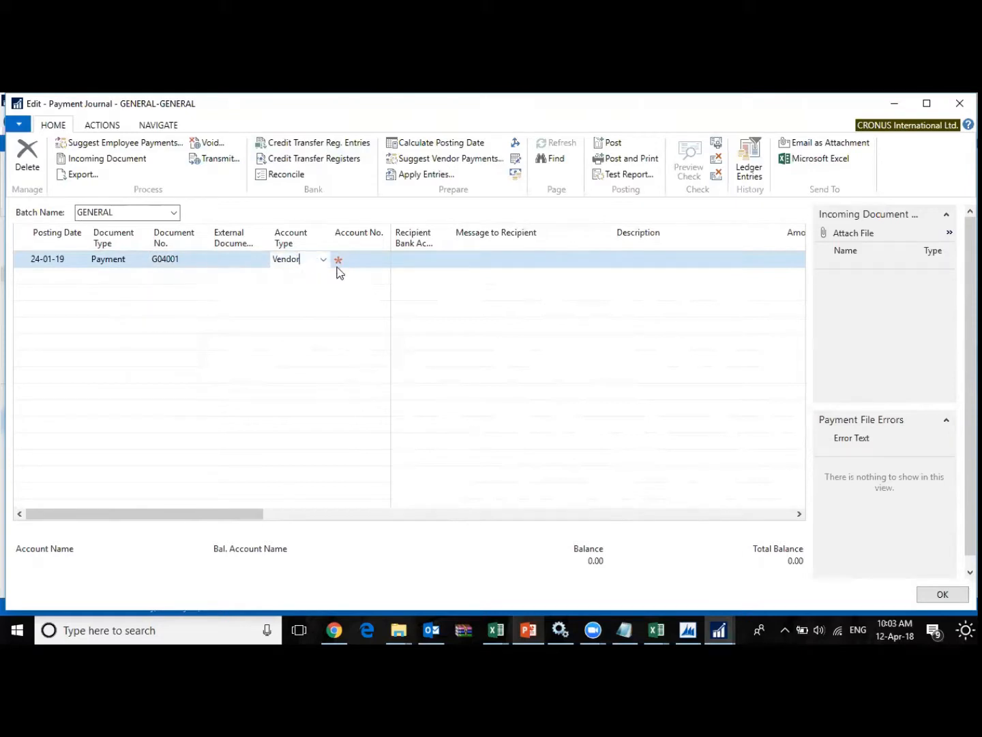
left_click(444, 281)
type("xy")
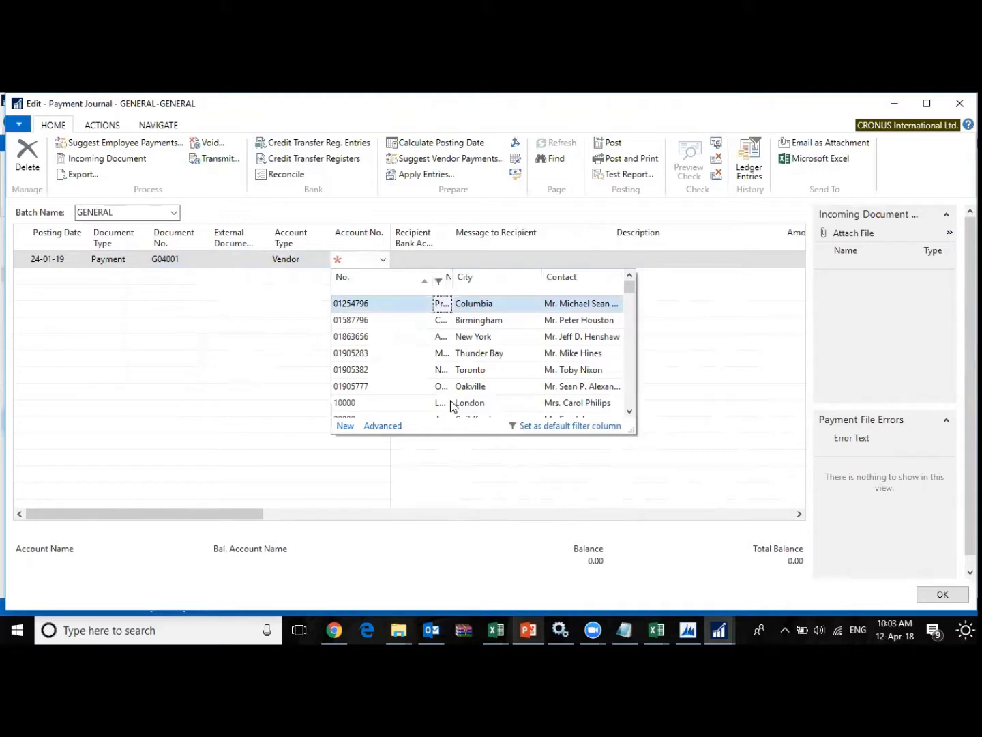
key("Return")
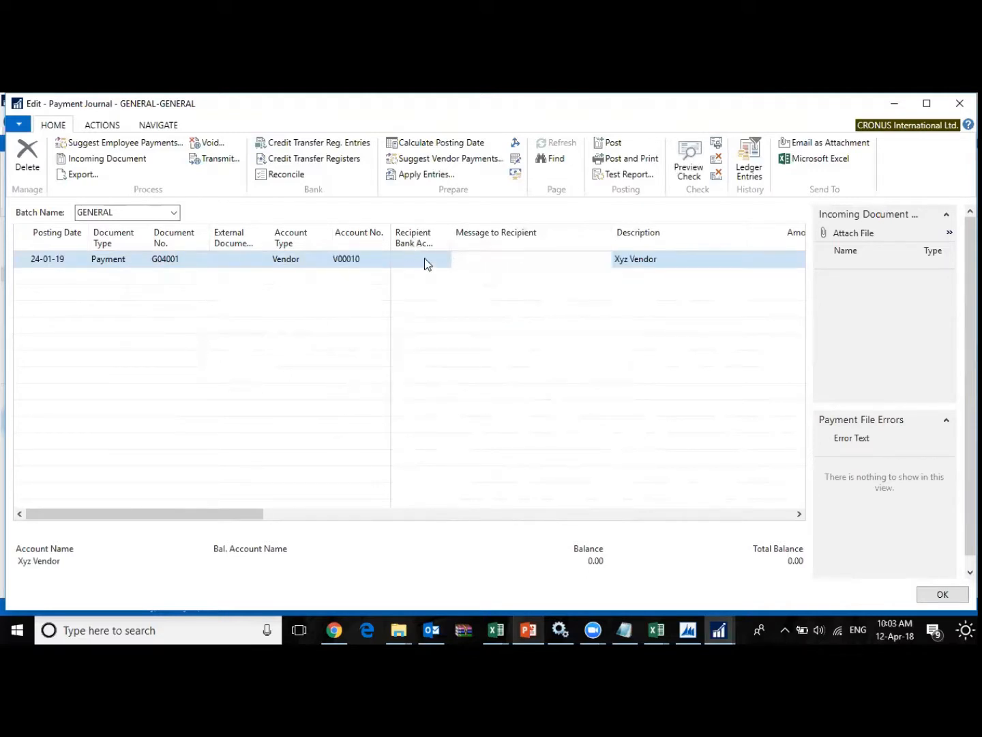
- Apply the payment to Xyz Vendor's open invoice by setting the entry's Applies-to ID, and accept the application
left_click(368, 260)
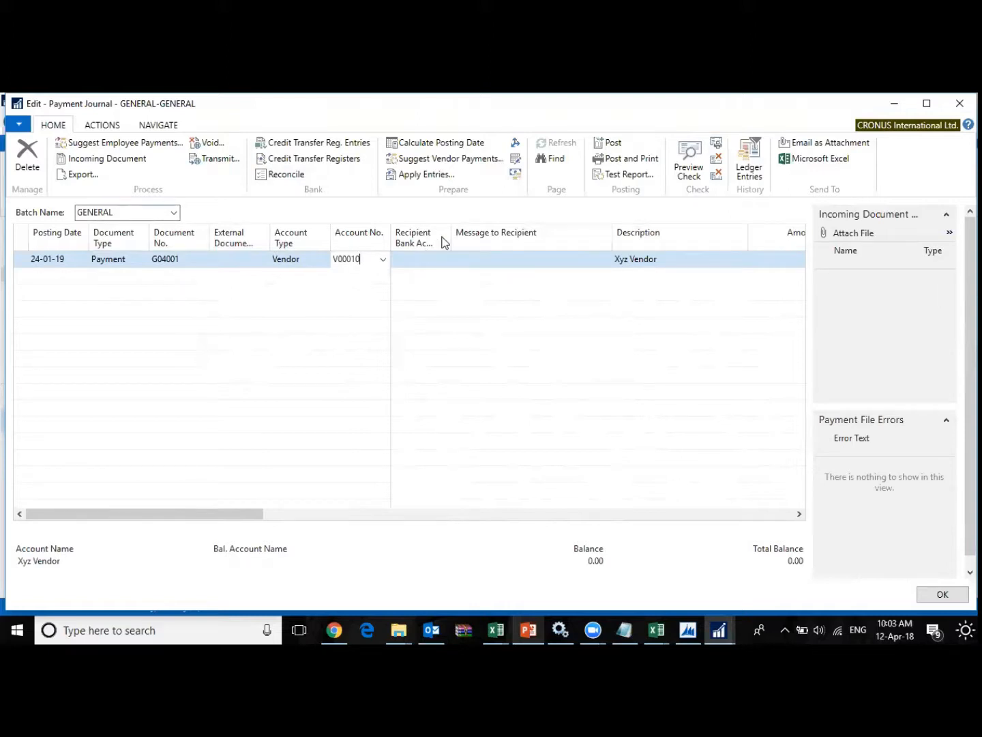
left_click(420, 176)
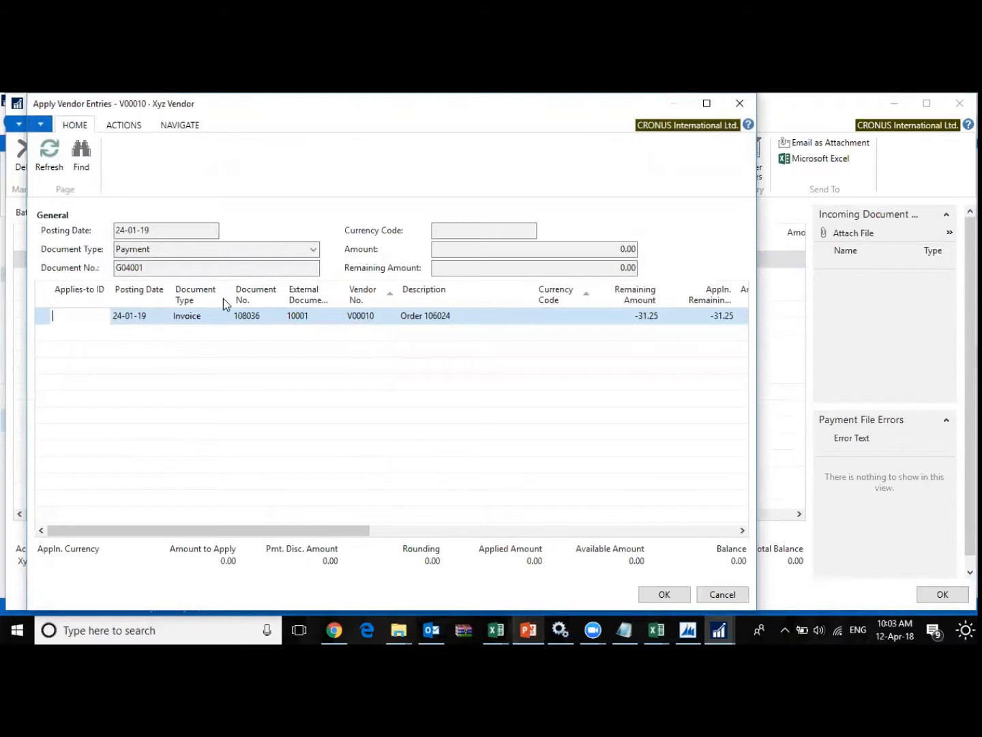
left_click(108, 315)
mouse_move(273, 531)
left_mouse_down()
mouse_move(373, 532)
mouse_move(432, 515)
mouse_move(262, 510)
left_mouse_up()
left_click(188, 126)
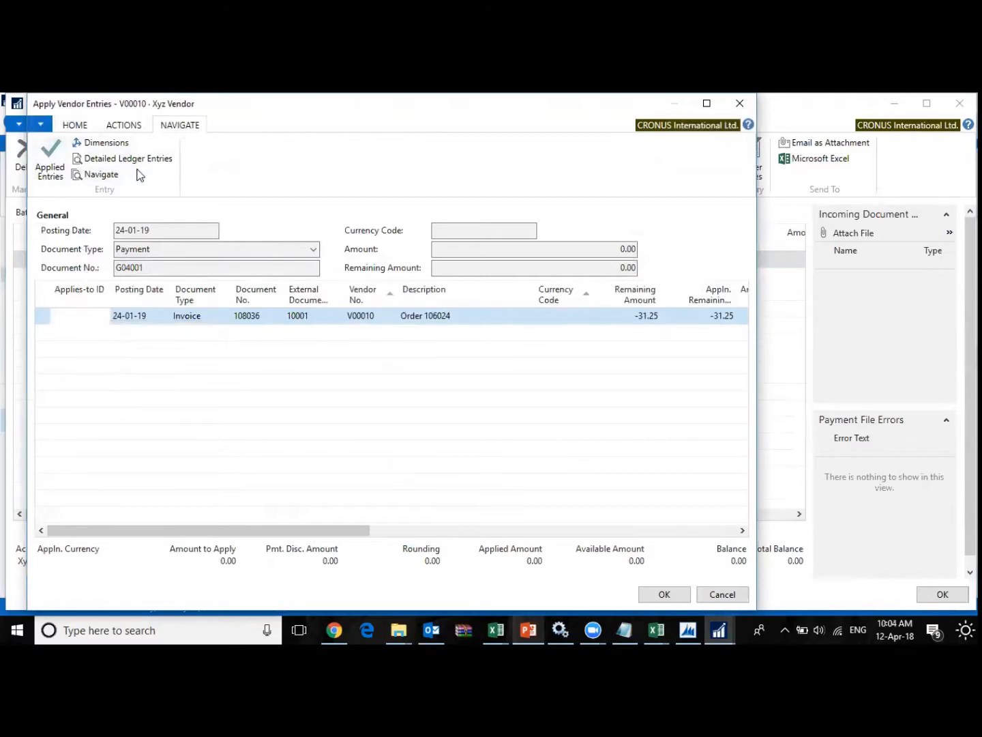
left_click(113, 128)
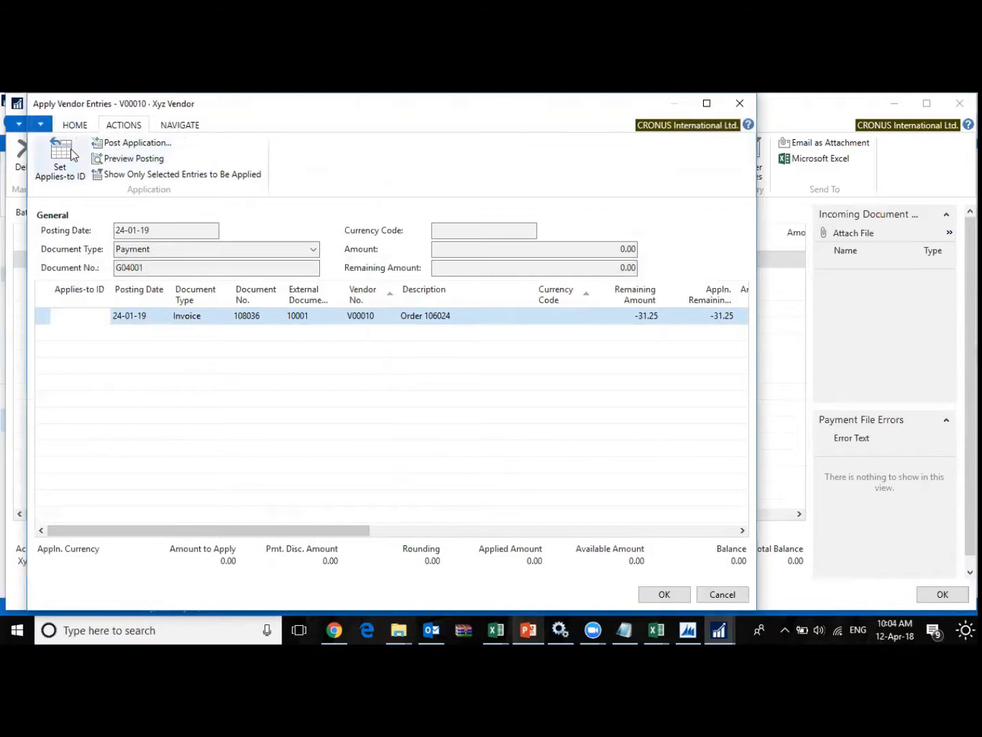
left_click(62, 169)
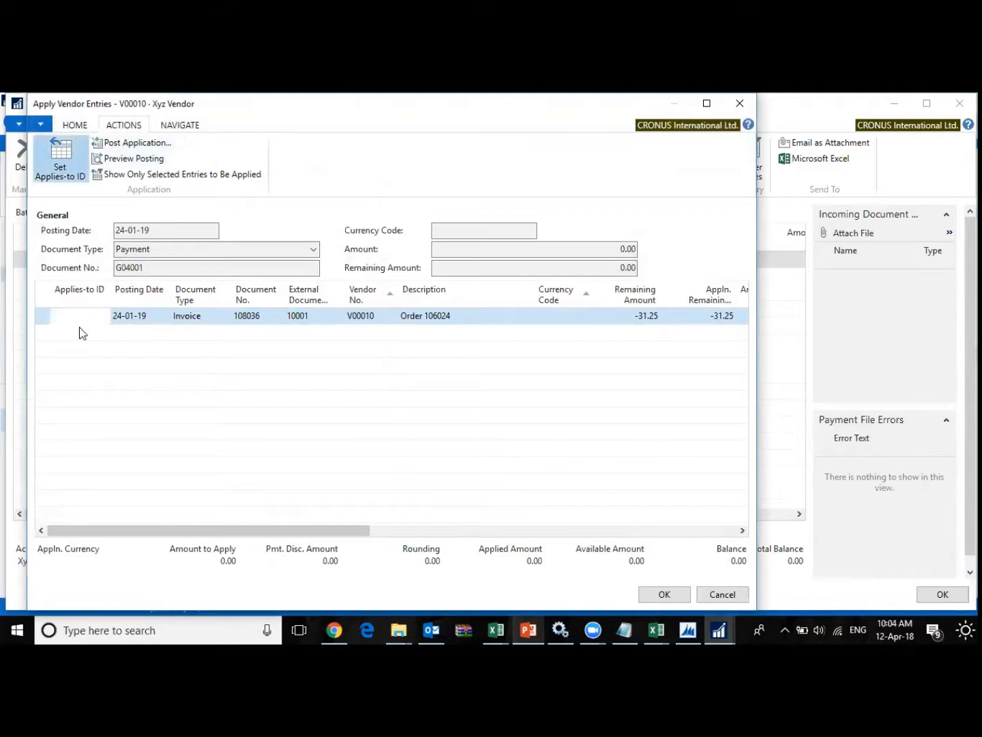
left_click(86, 318)
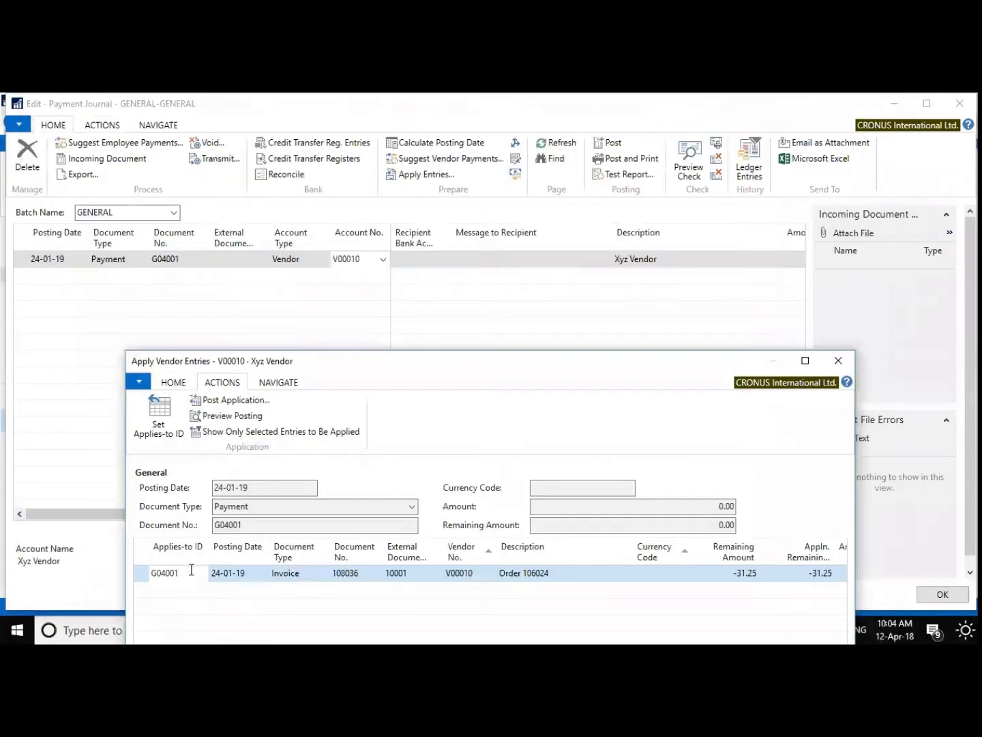
left_click(142, 578)
left_click_drag(408, 358, 398, 134)
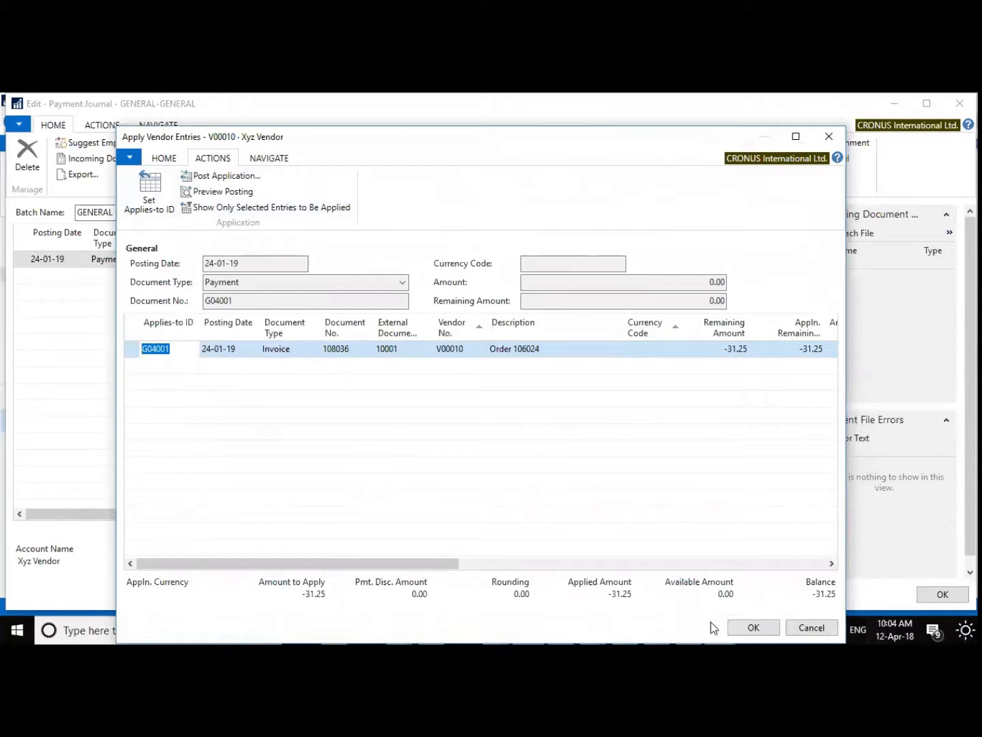
left_click(754, 627)
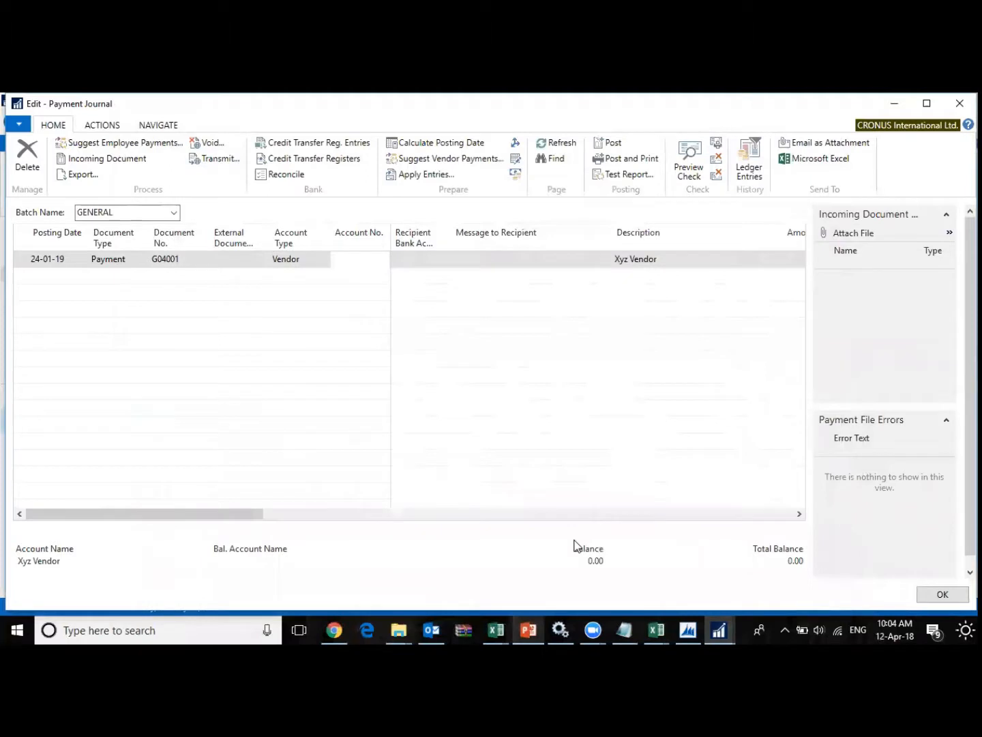
- Set the balancing account type of Xyz Vendor's payment line to Bank Account
key("Tab")
key("Tab")
key("Tab")
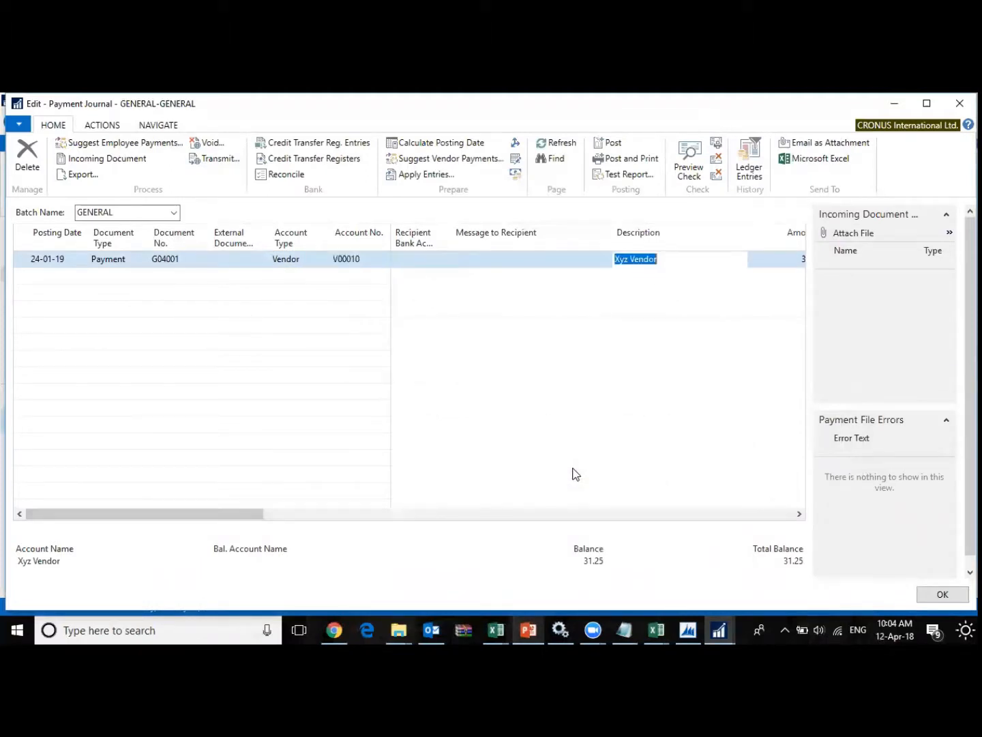
key("Tab")
key("Tab")
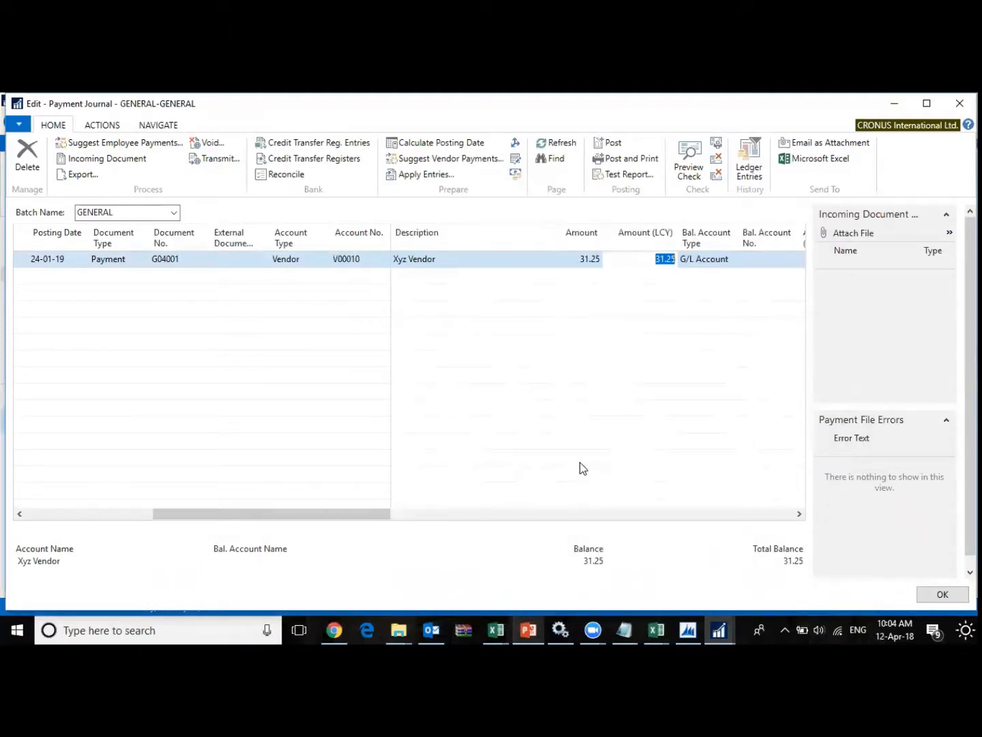
left_click(579, 261)
key("Tab")
key("Tab")
left_click(730, 261)
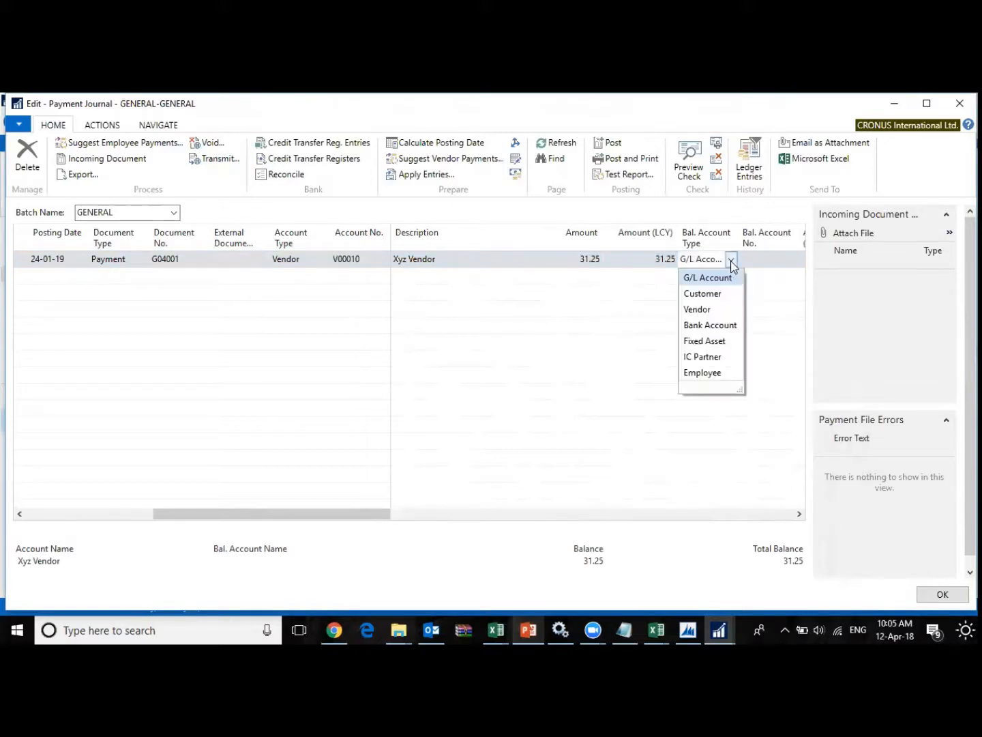
left_click(715, 330)
- From the full bank account list for the balancing account number, create a new bank account named Cash
left_click(770, 260)
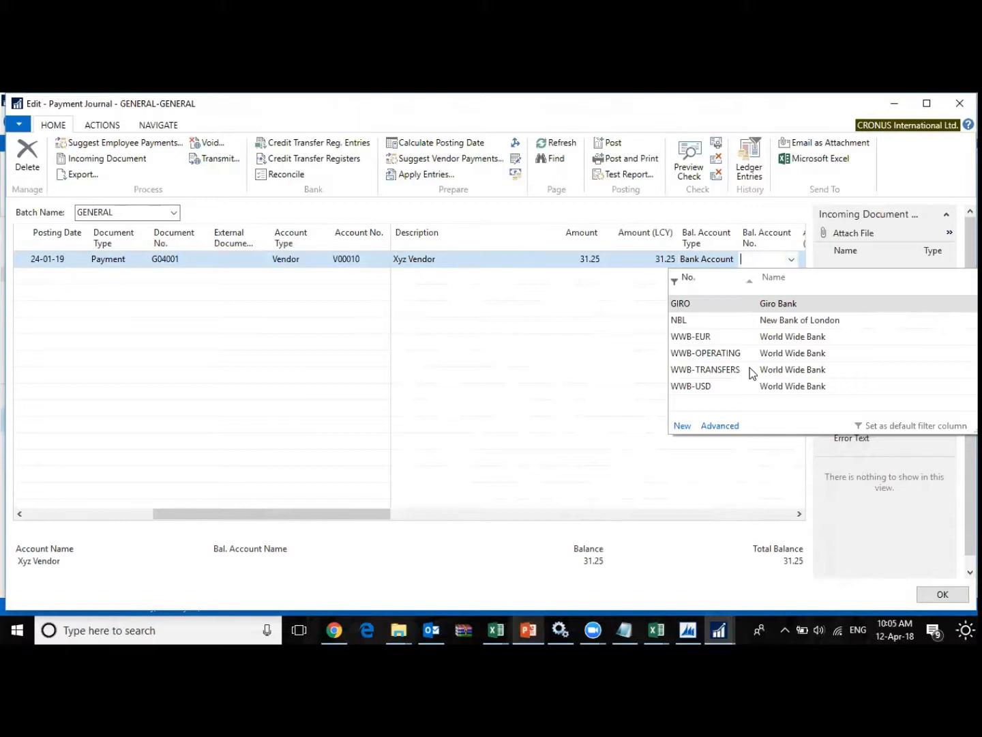
key("Down")
key("Down")
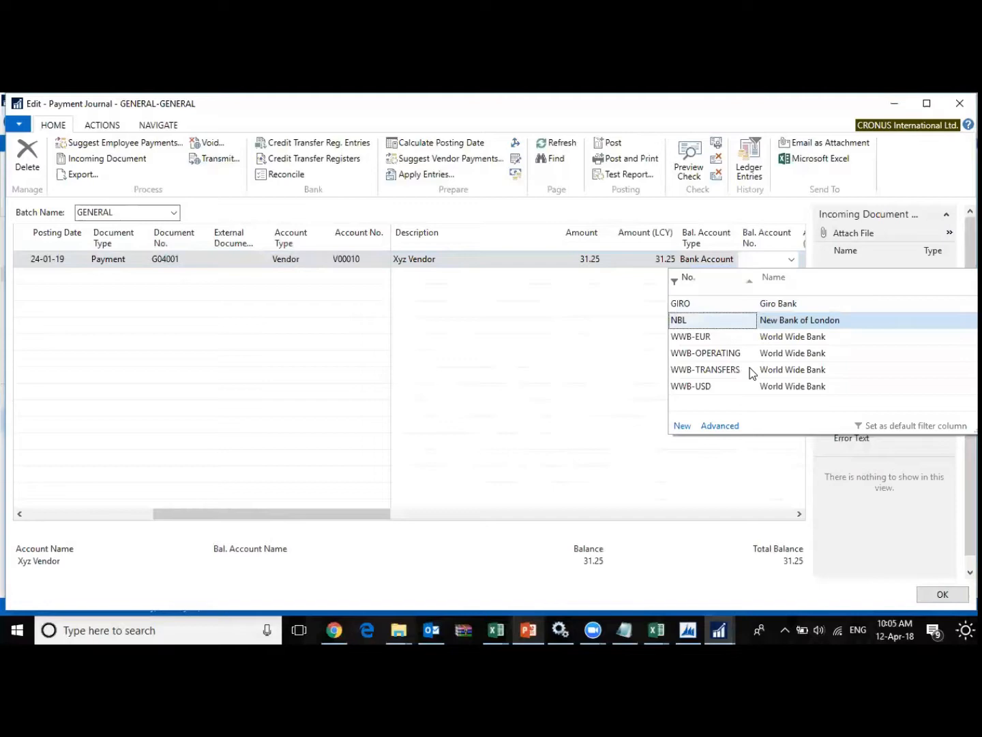
left_click(720, 427)
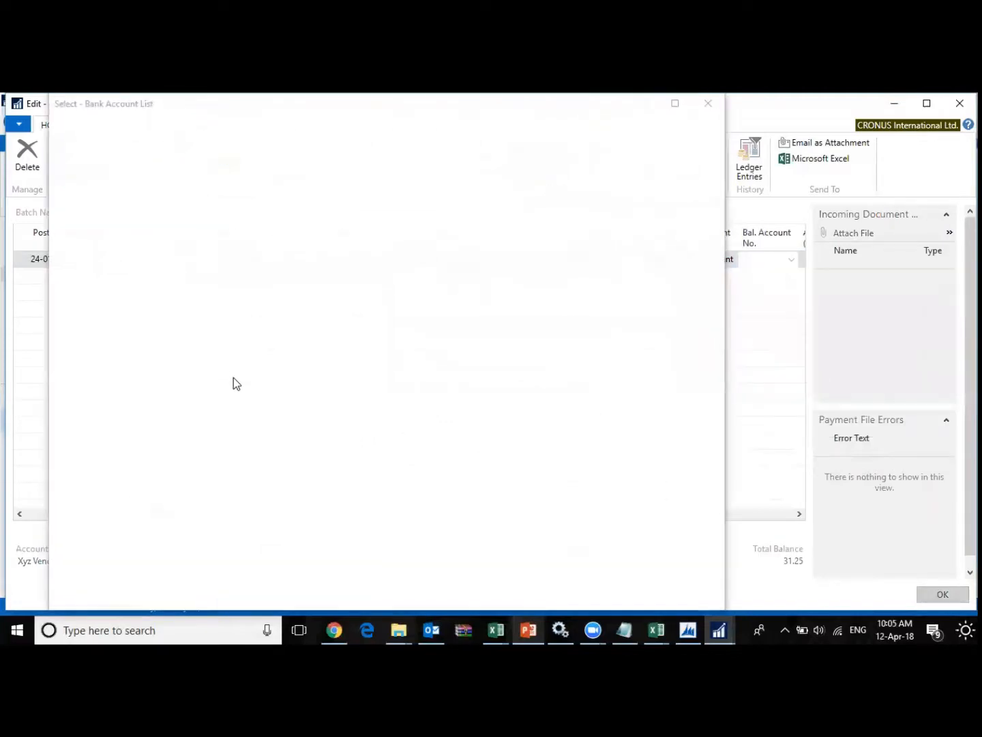
left_click(69, 148)
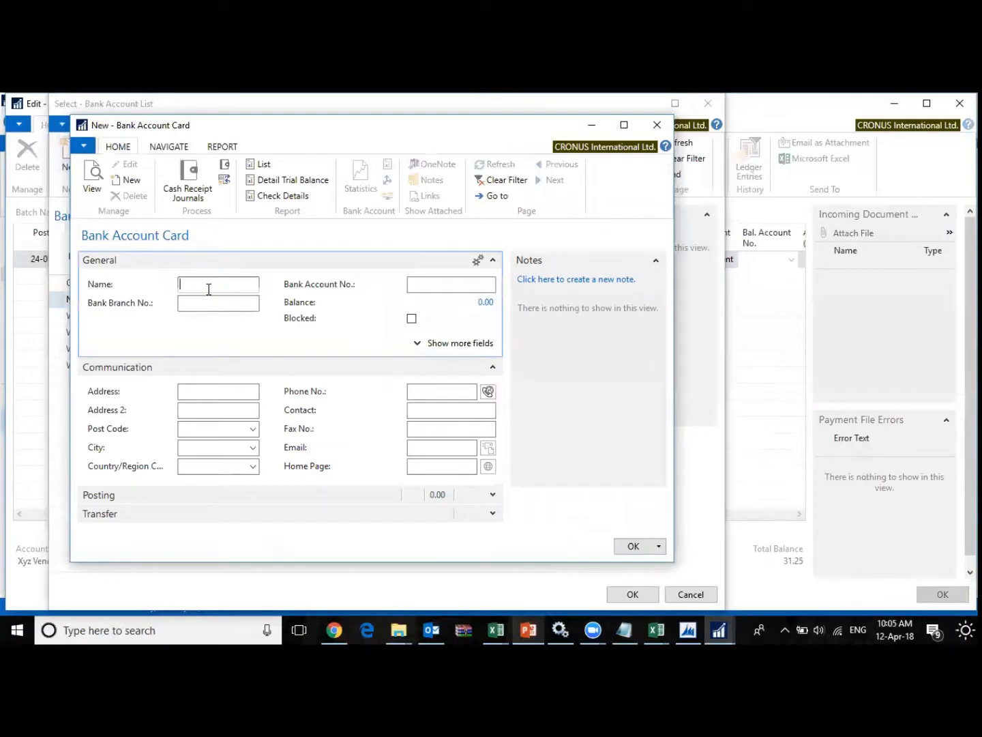
type("Cash")
key("Tab")
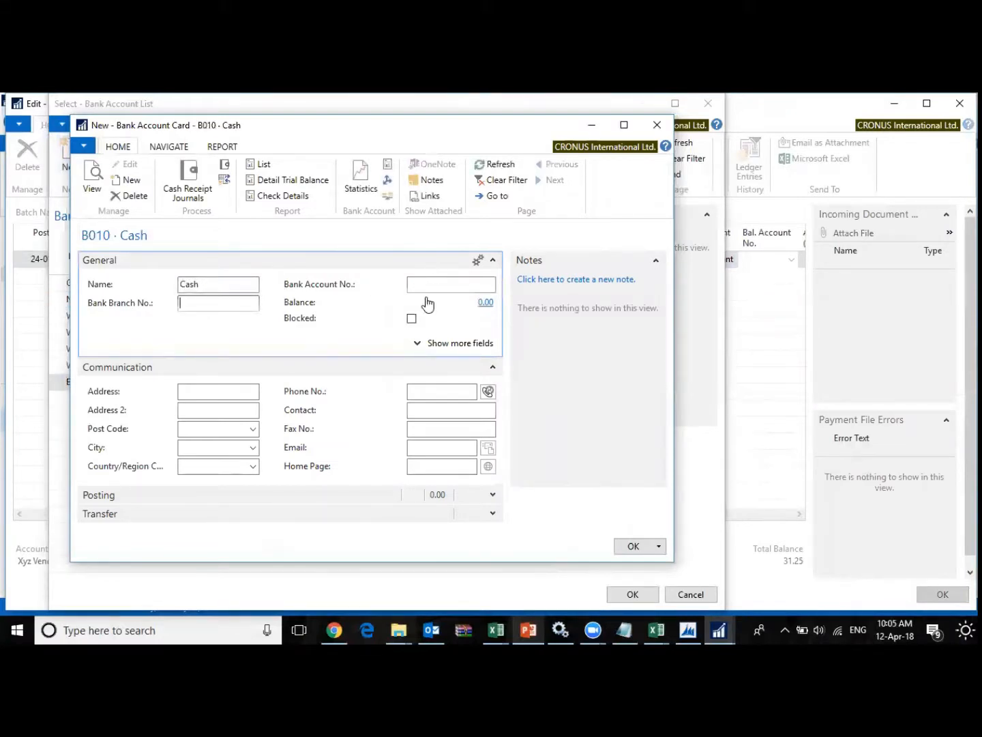
- From the Cash bank account's posting settings, create a bank account posting group CASH with G/L bank account 2910
left_click(493, 496)
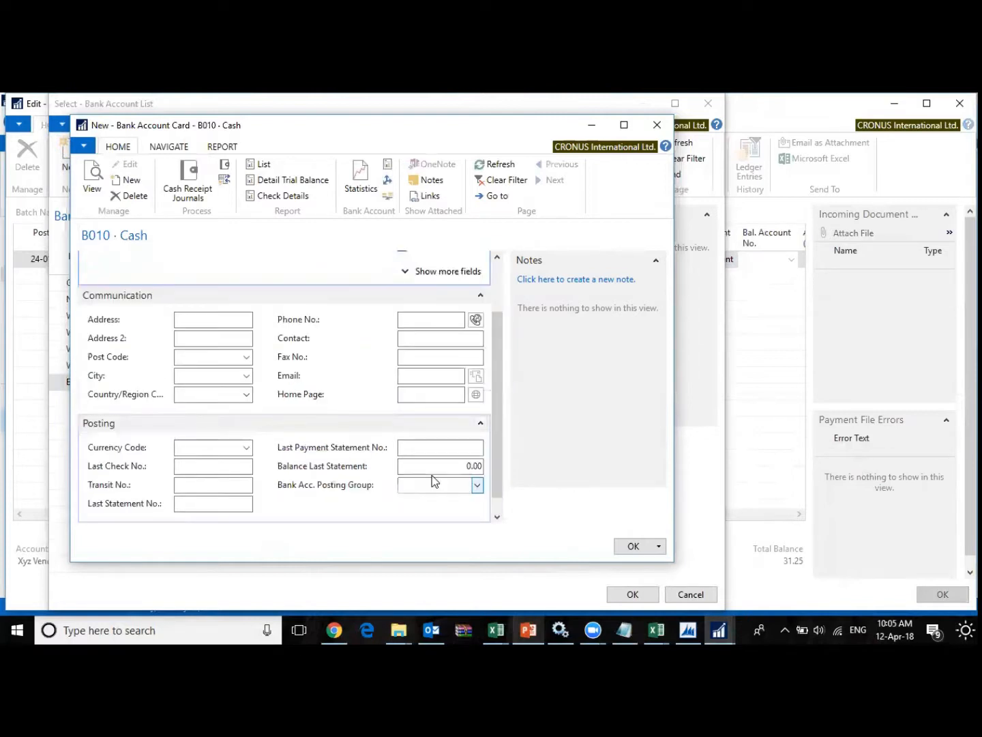
left_click(482, 485)
left_click(476, 485)
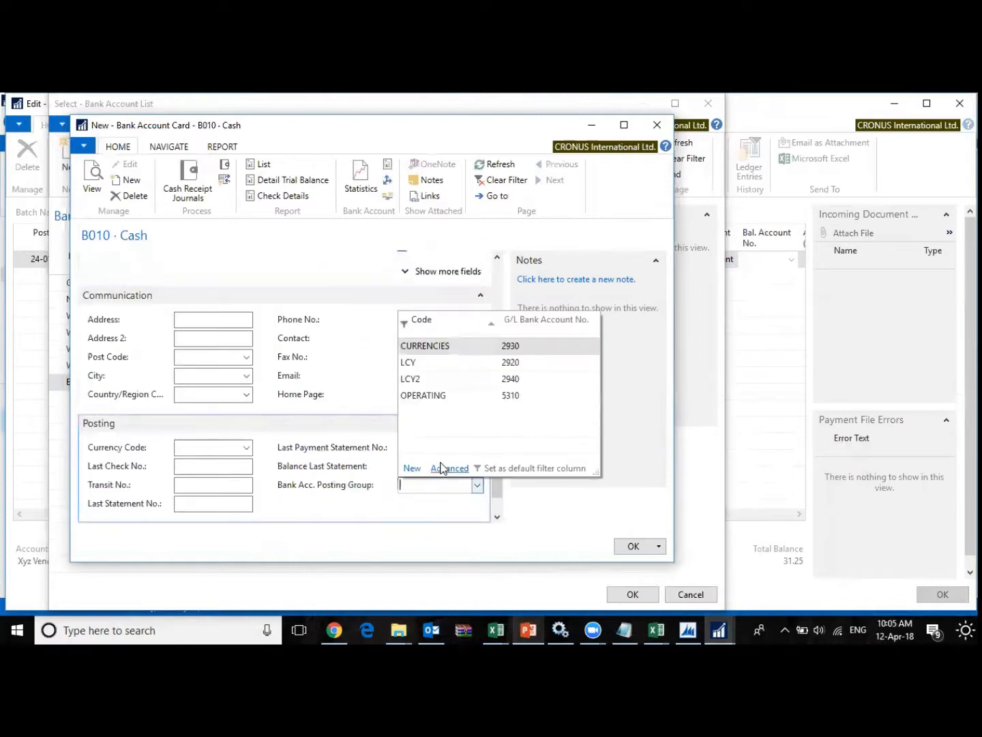
left_click(419, 469)
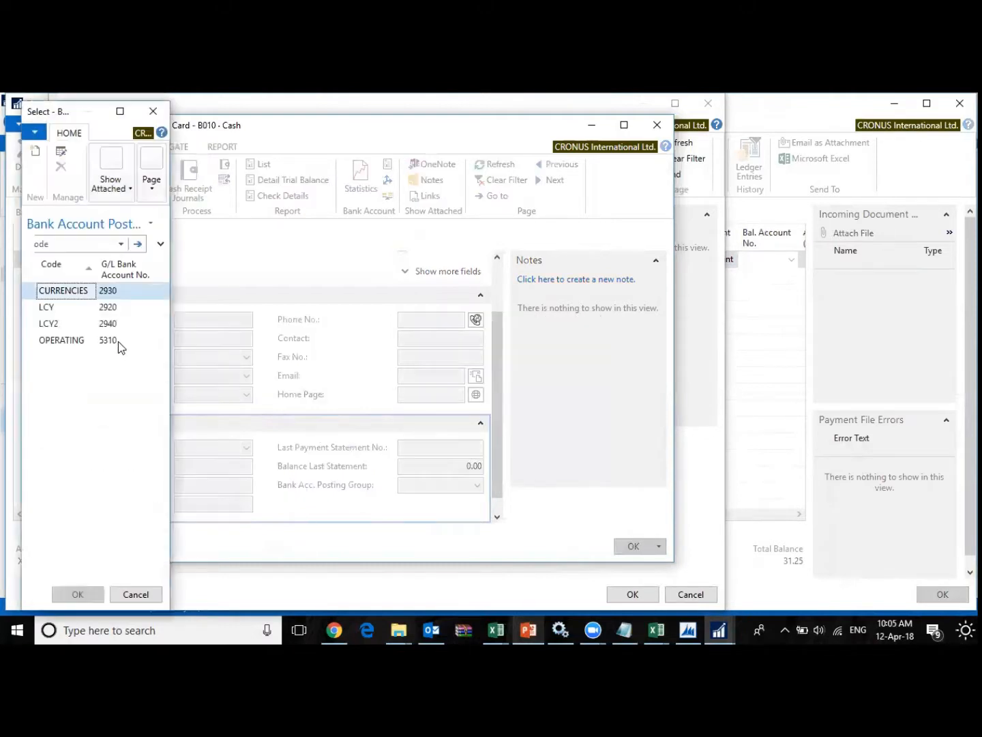
left_click(39, 152)
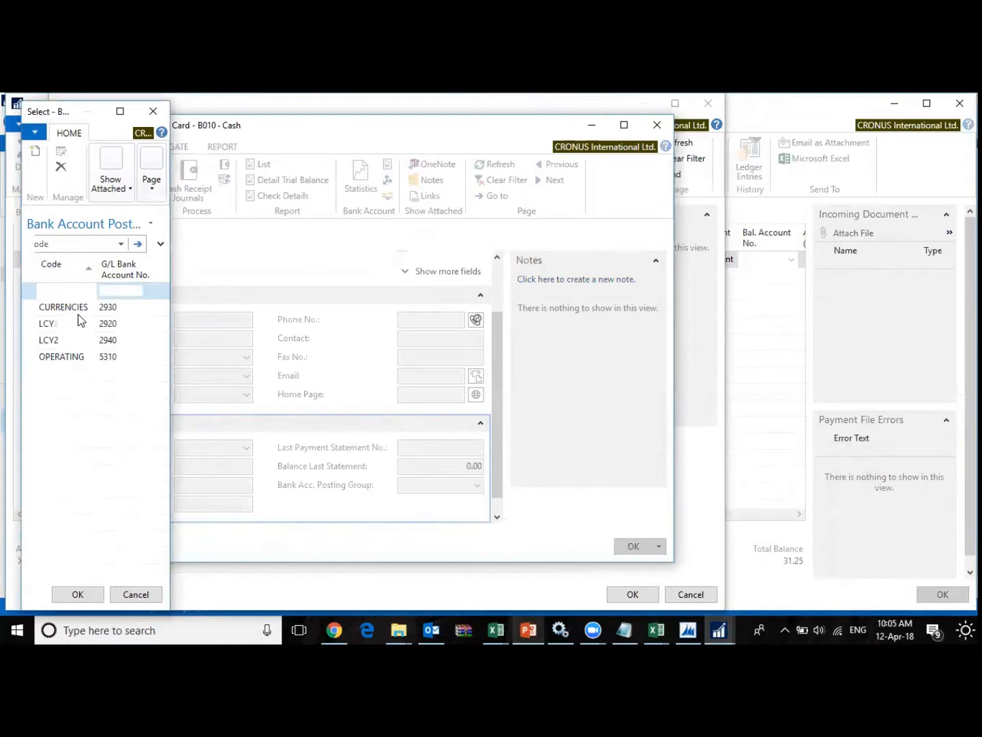
type("CASH")
left_click(156, 290)
left_click(149, 291)
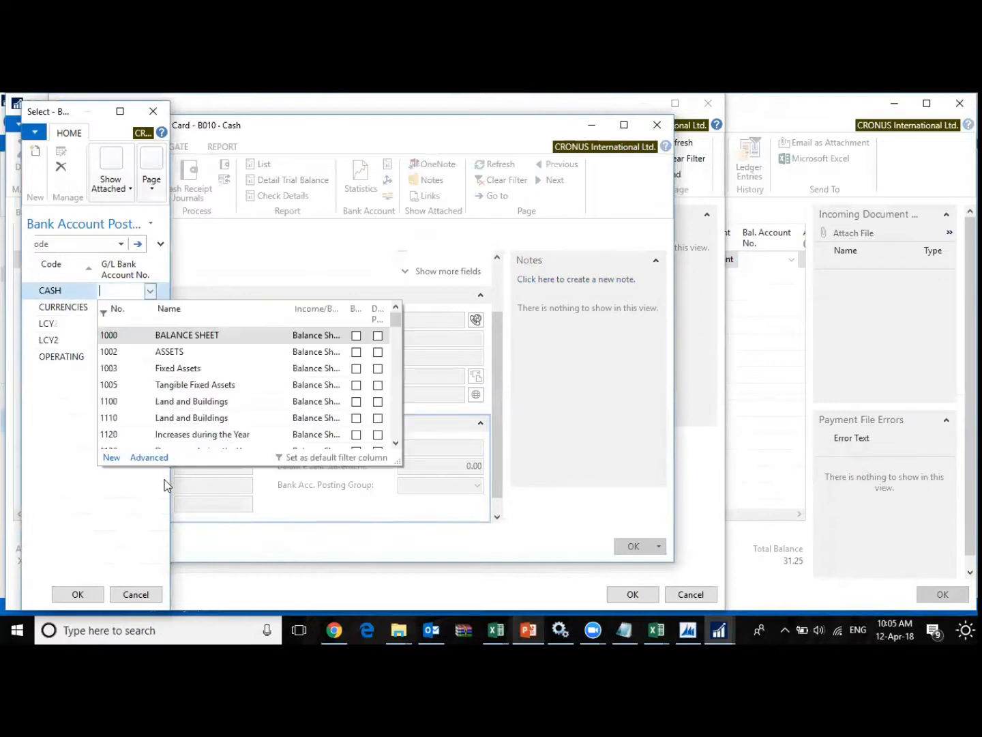
type("cas")
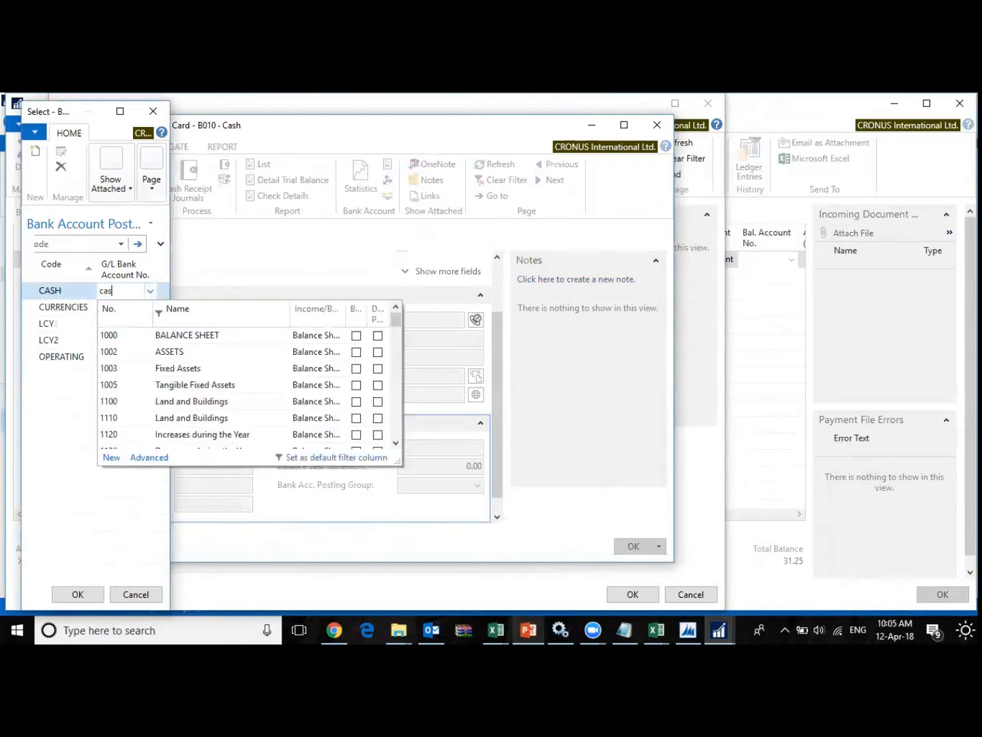
left_click(202, 335)
key("Down")
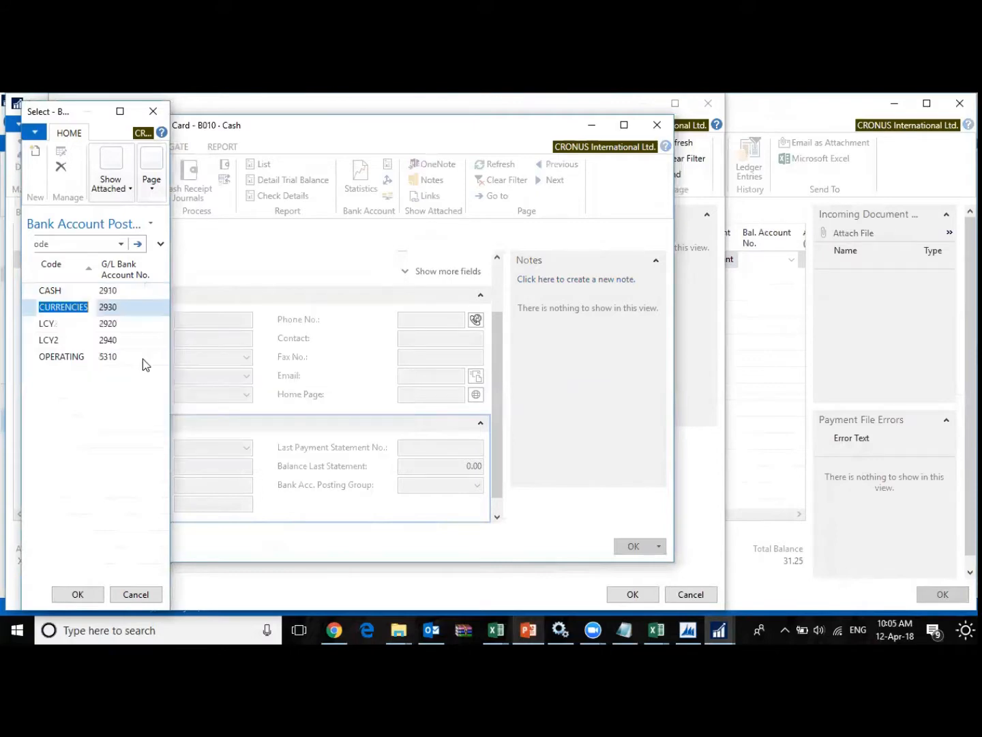
left_click(77, 595)
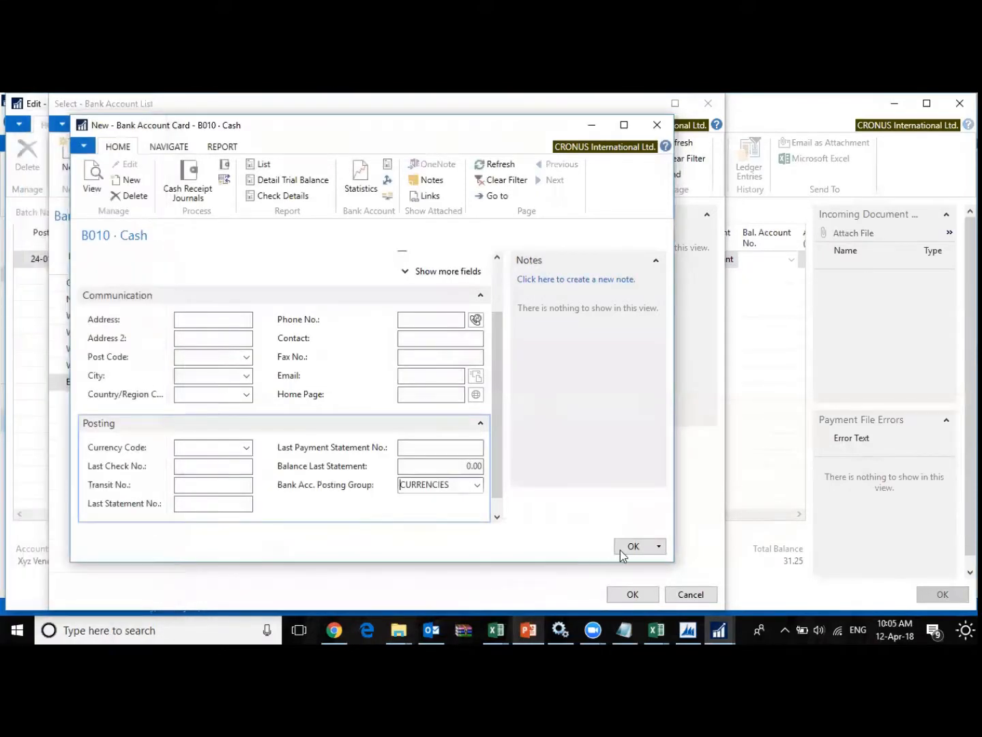
- Set the Cash bank account's Bank Acc. Posting Group to CASH and finish the card
scroll(236, 314, "up", 2)
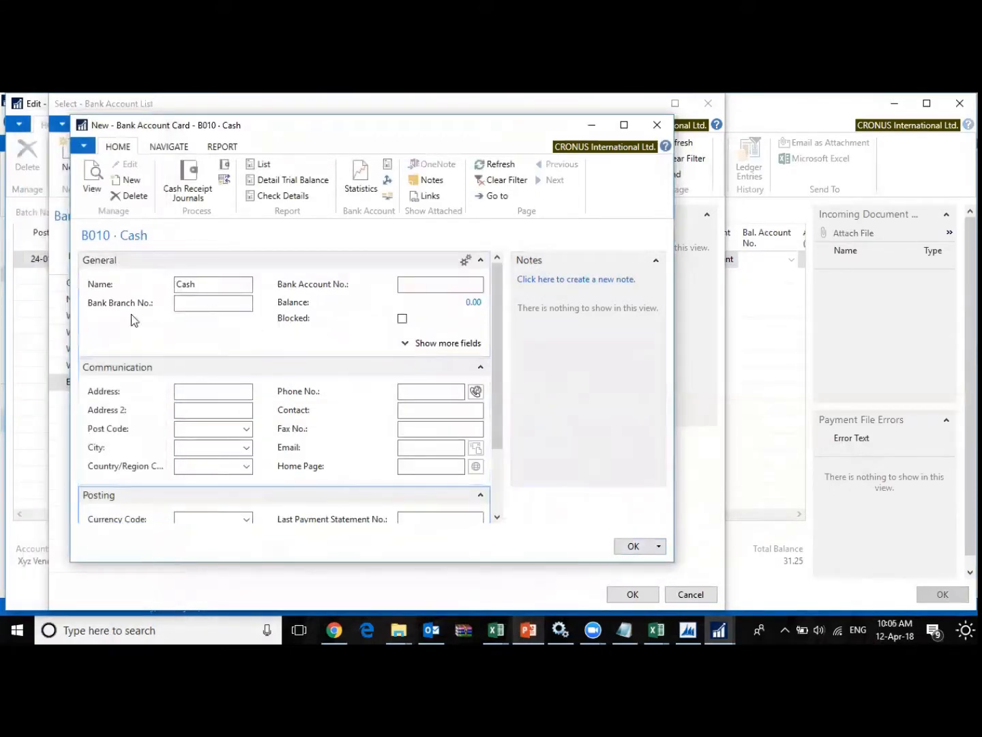
scroll(428, 494, "down", 2)
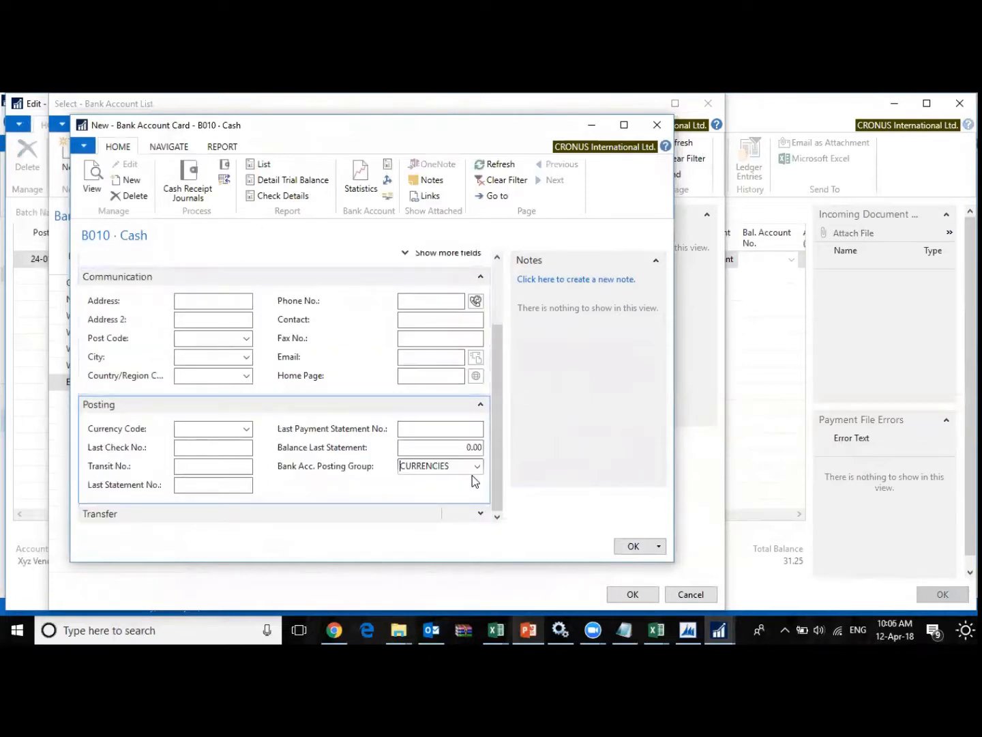
left_click(477, 466)
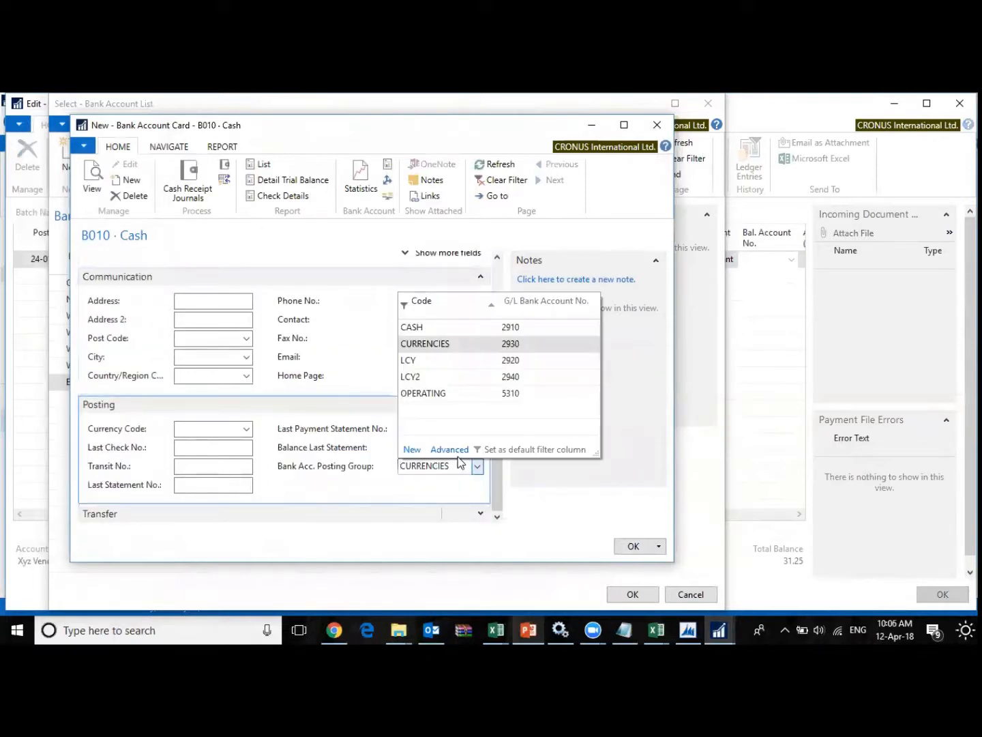
left_click(427, 328)
key("Tab")
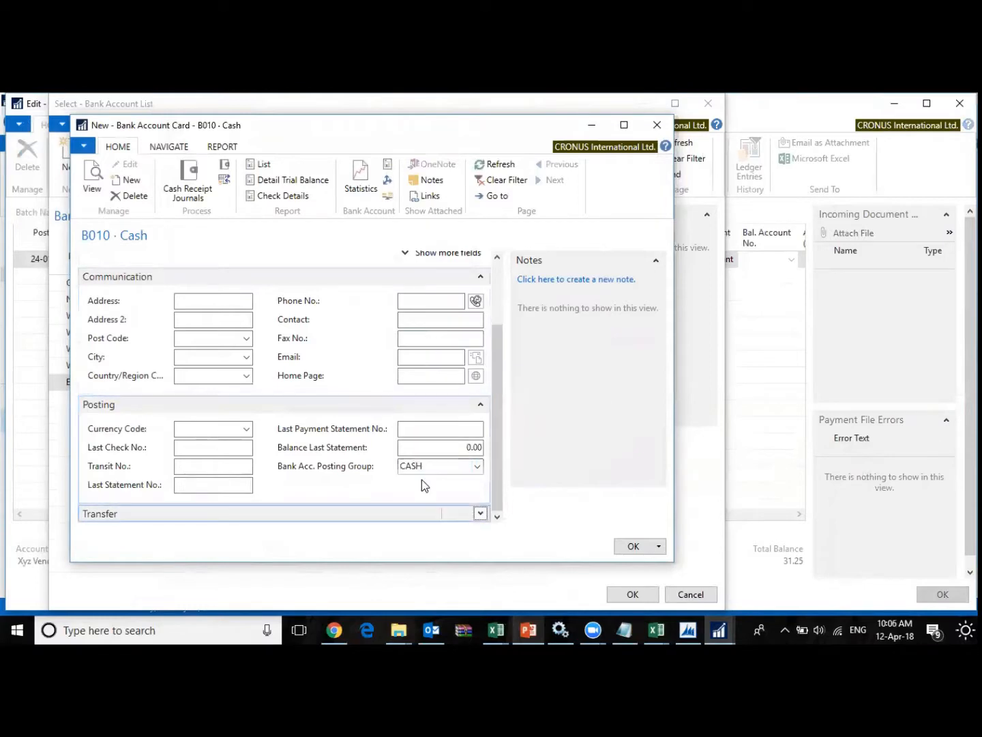
left_click(442, 469)
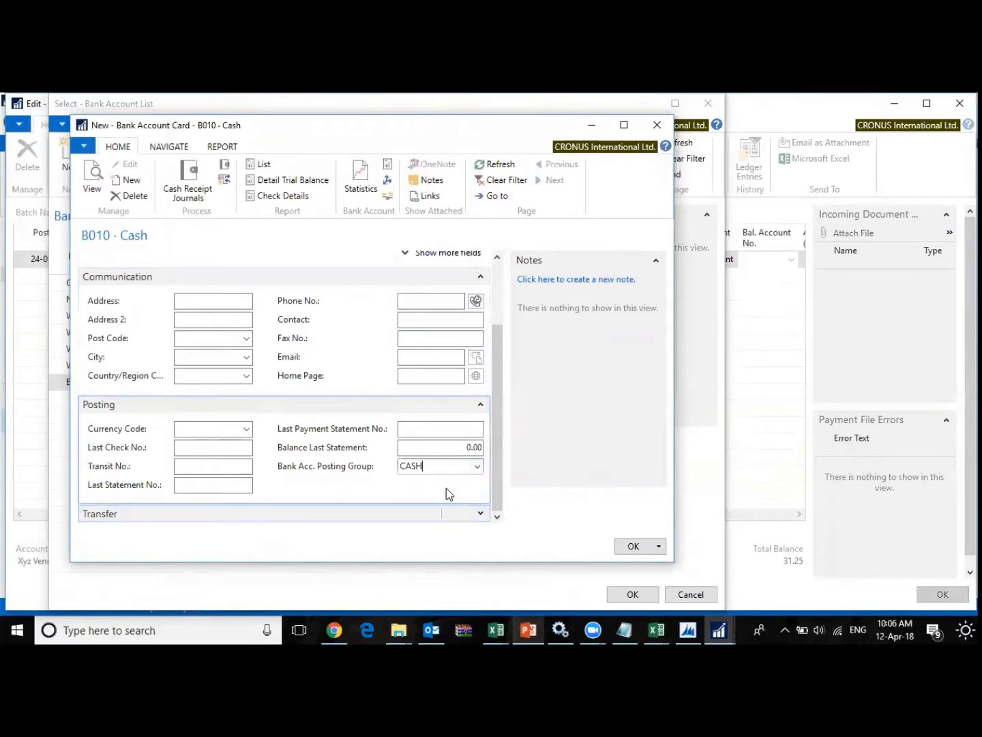
left_click(477, 467)
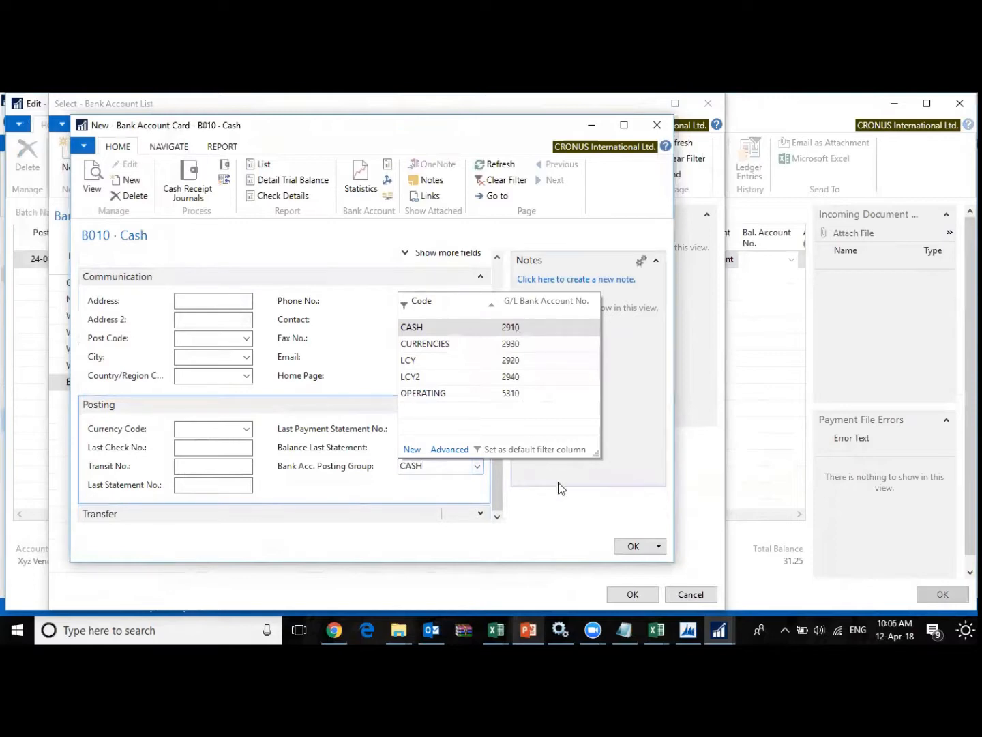
left_click(542, 513)
left_click(631, 545)
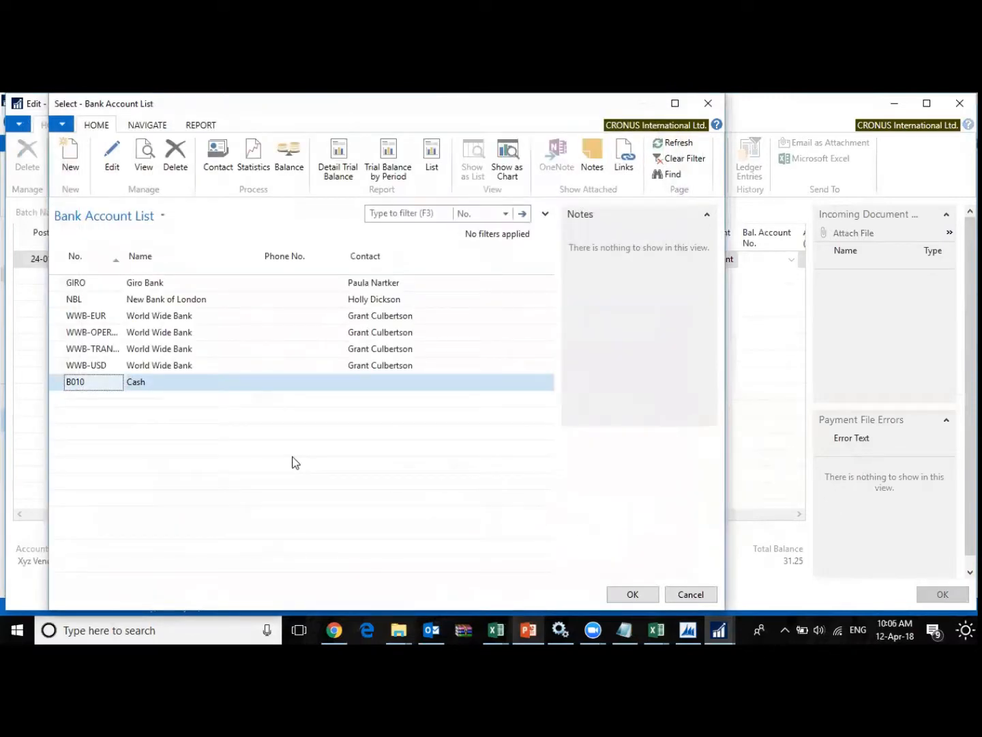
- Use the Cash bank account as the balancing account of Xyz Vendor's payment, post the journal line and close the journal
double_click(170, 384)
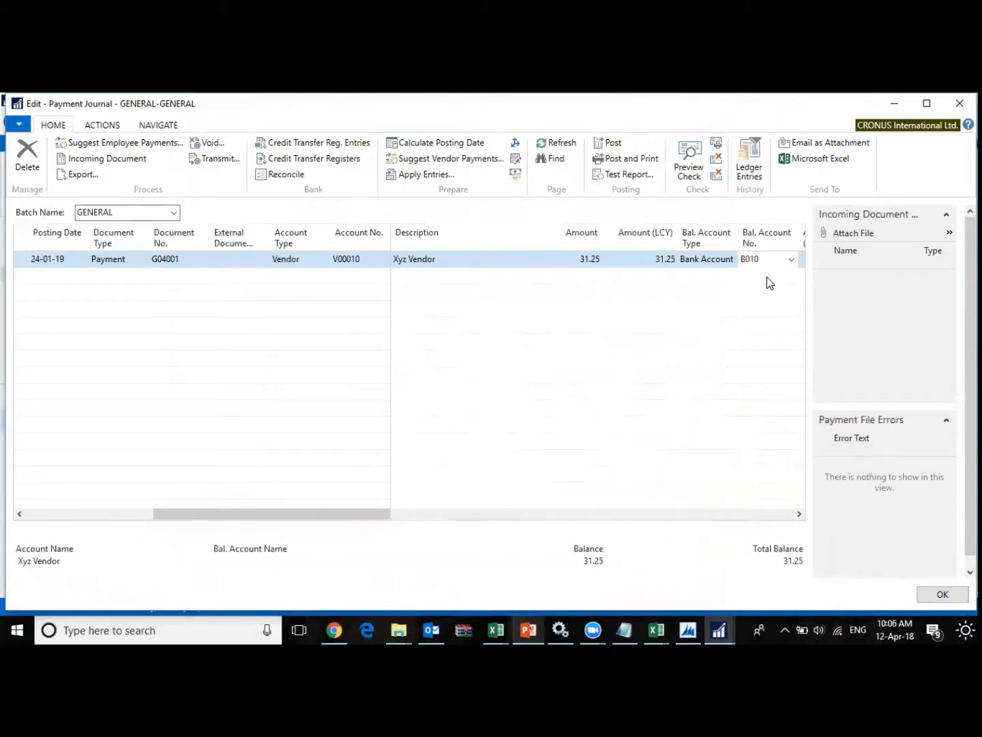
left_click(606, 143)
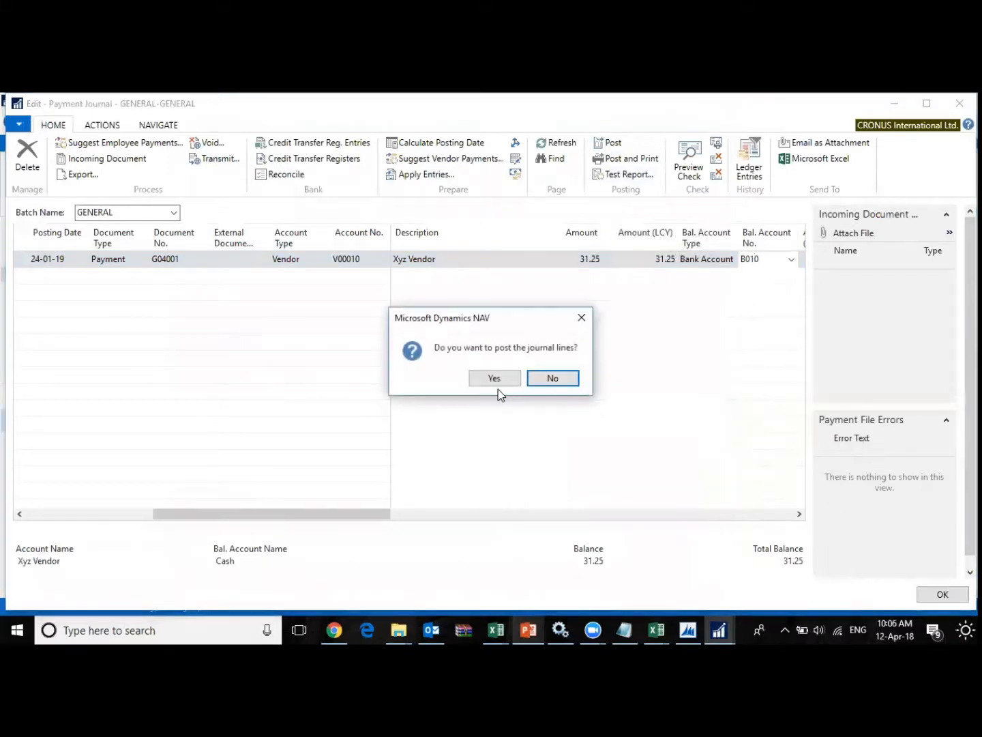
left_click(494, 377)
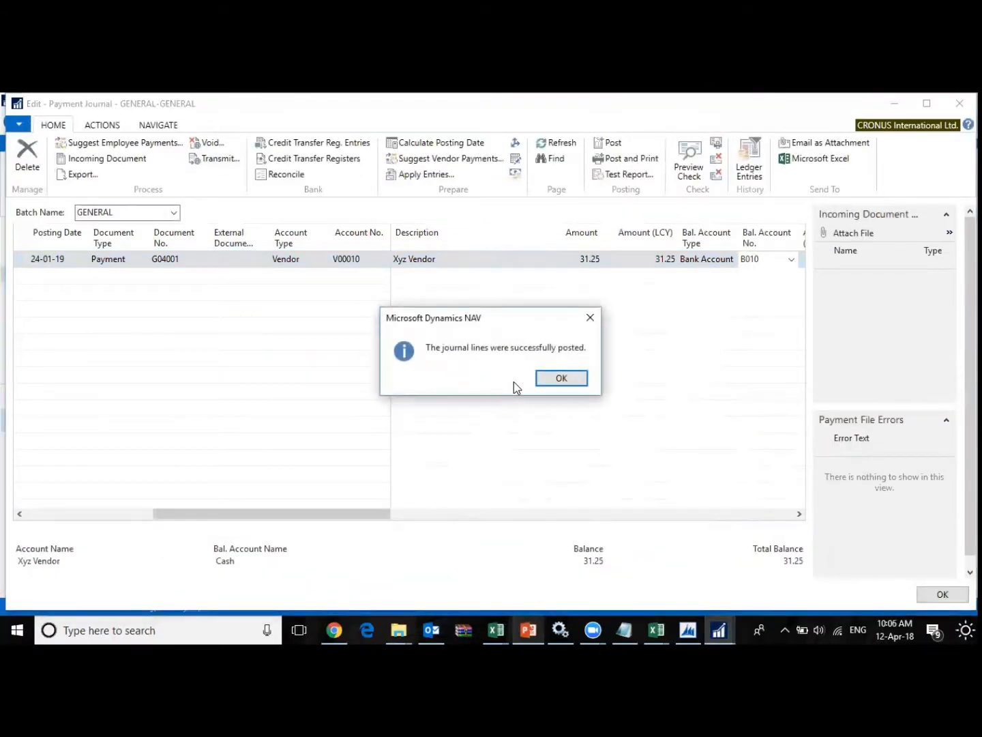
left_click(553, 379)
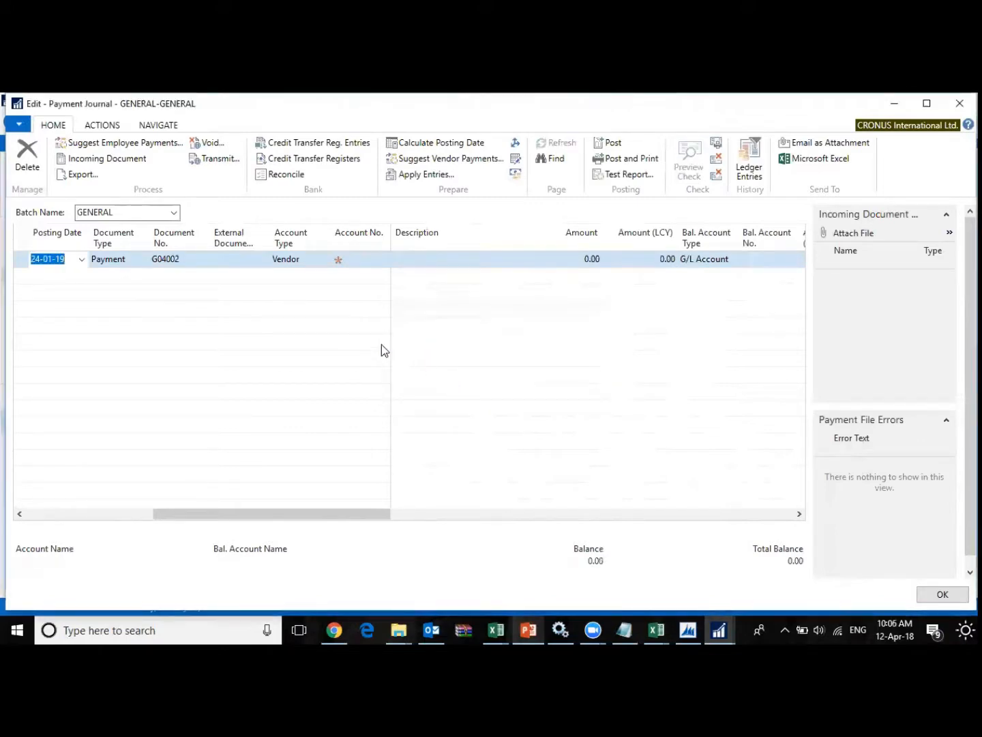
key("Escape")
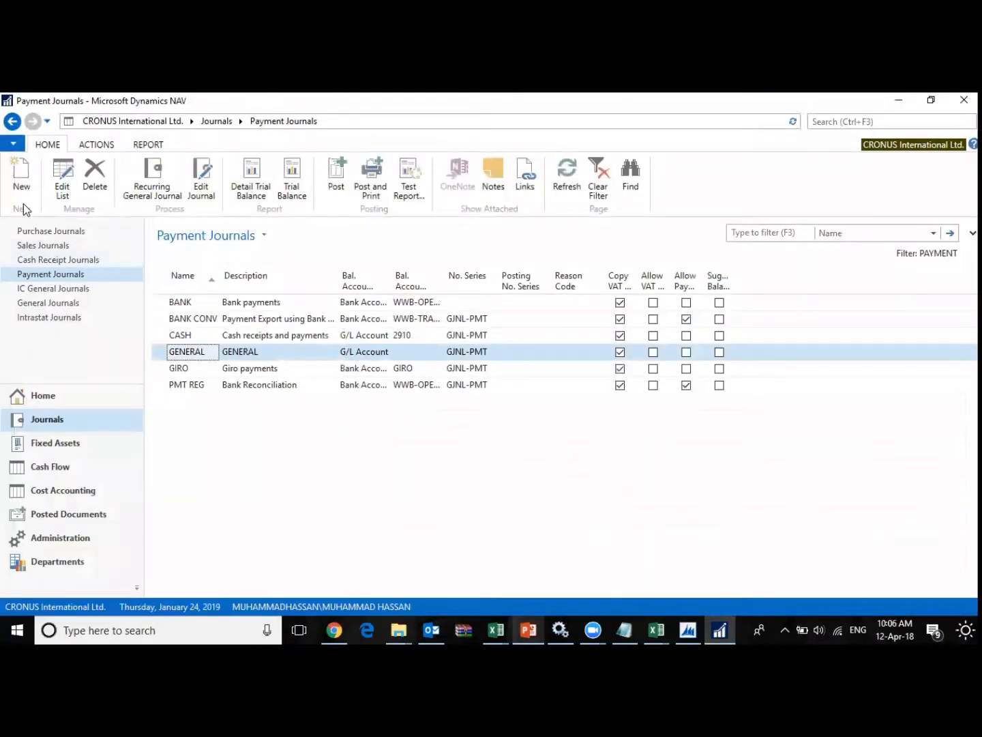
- Open Xyz Vendor's released purchase order from the Purchasing order processing area of Departments
left_click(13, 124)
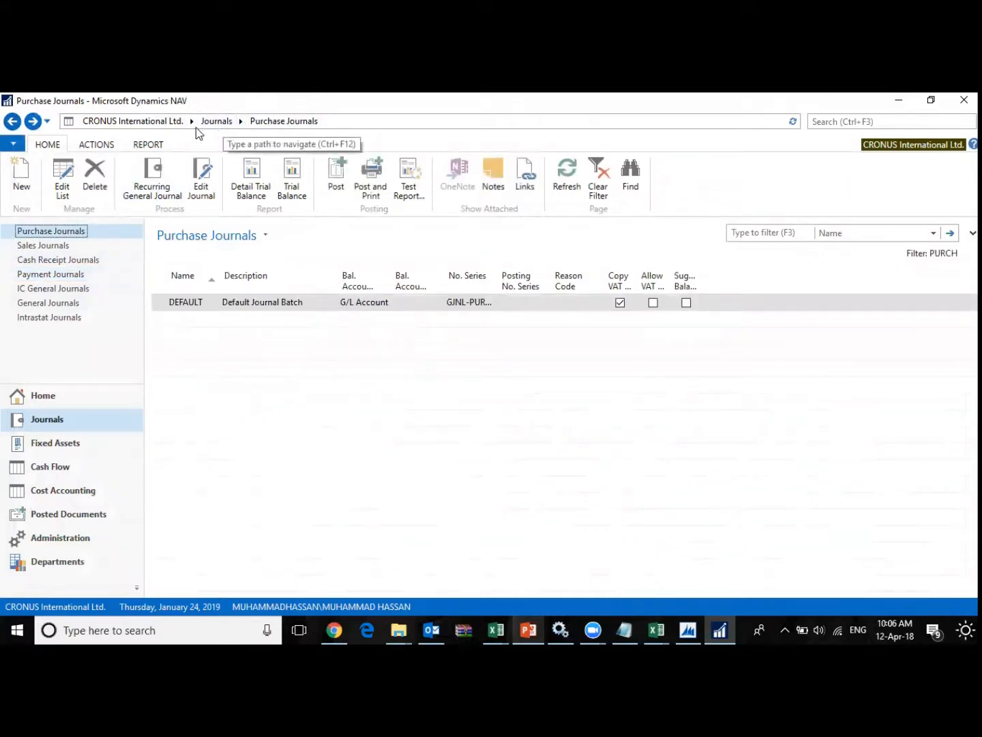
left_click(82, 562)
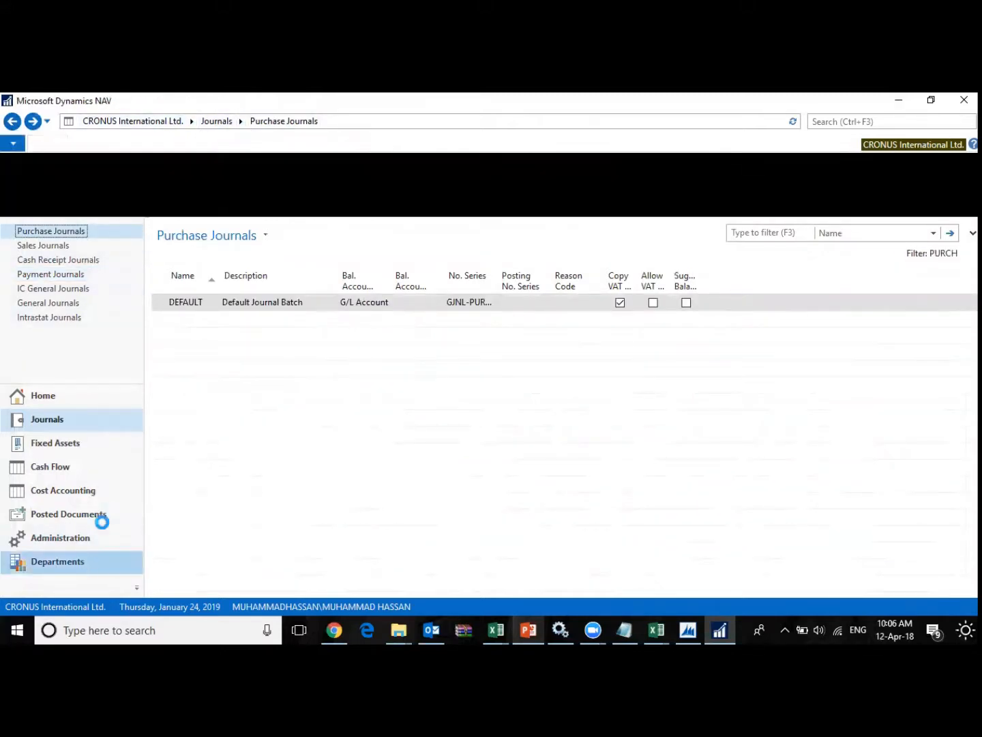
left_click(225, 245)
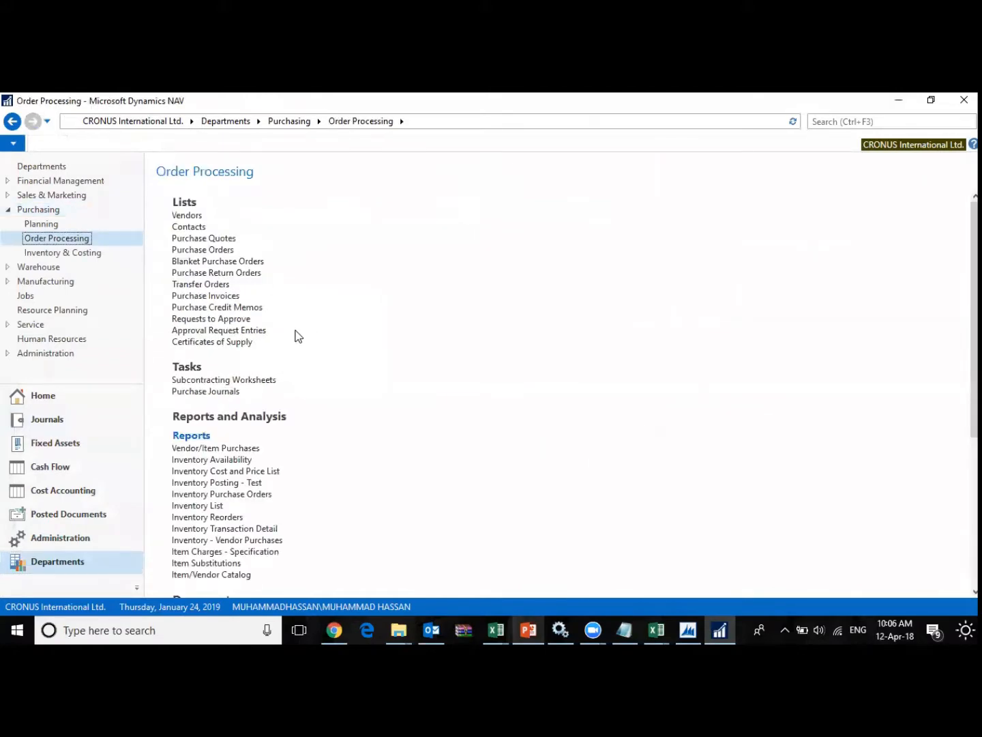
left_click(205, 250)
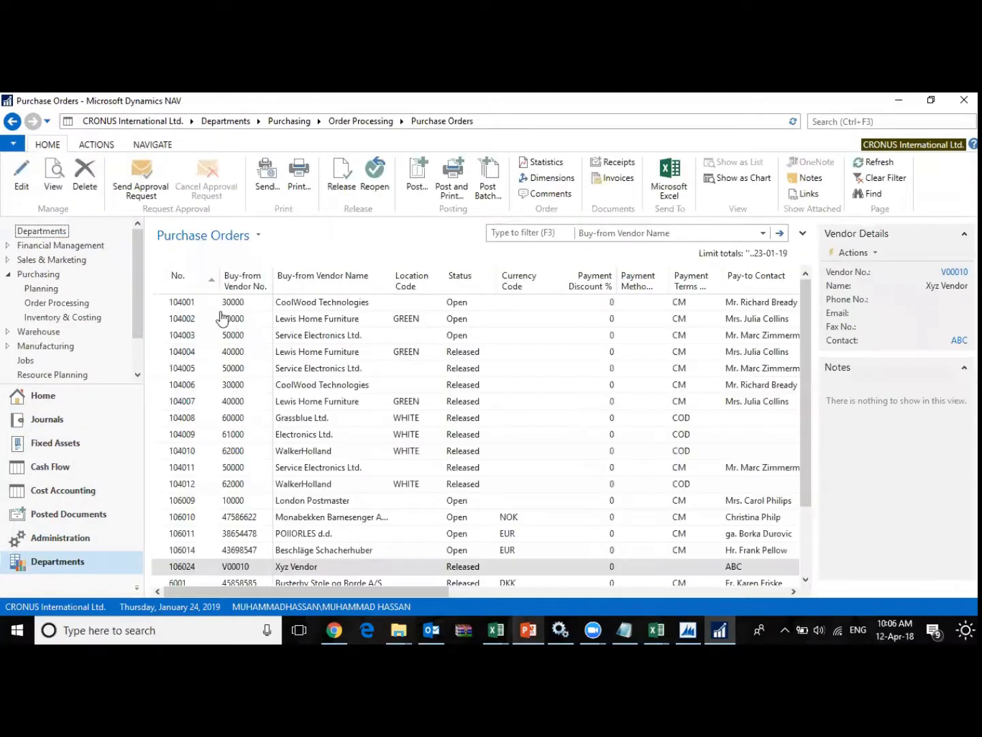
double_click(259, 572)
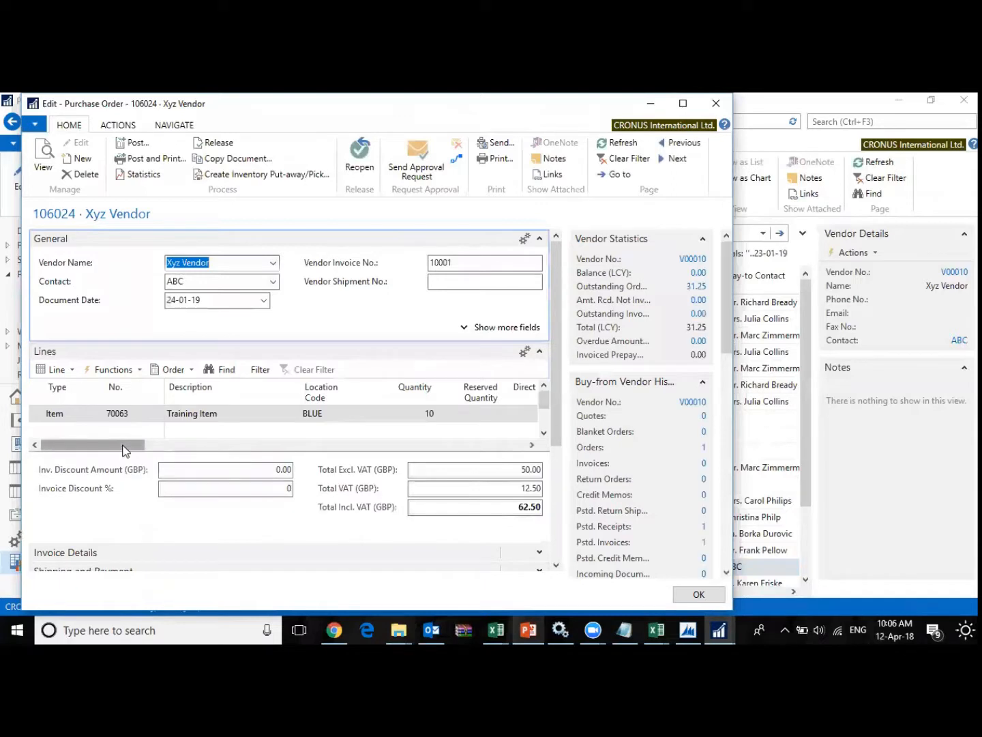
- Check the item line's quantities to receive and invoice, and set the order's Vendor Invoice No. to 10002
left_click_drag(125, 451, 151, 449)
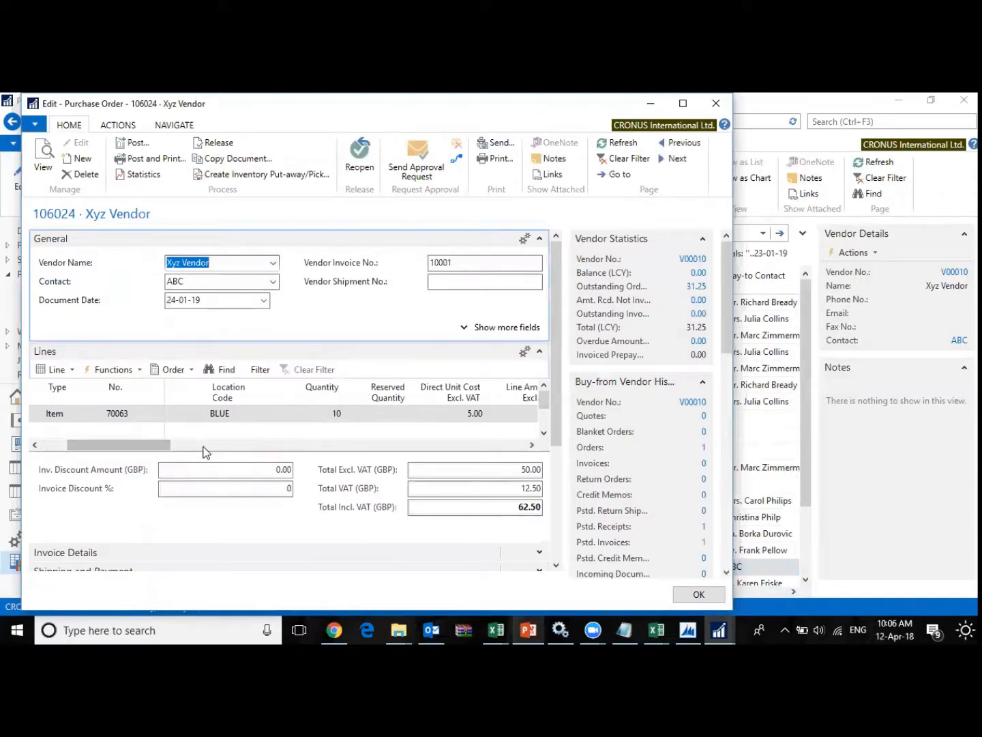
left_click(167, 446)
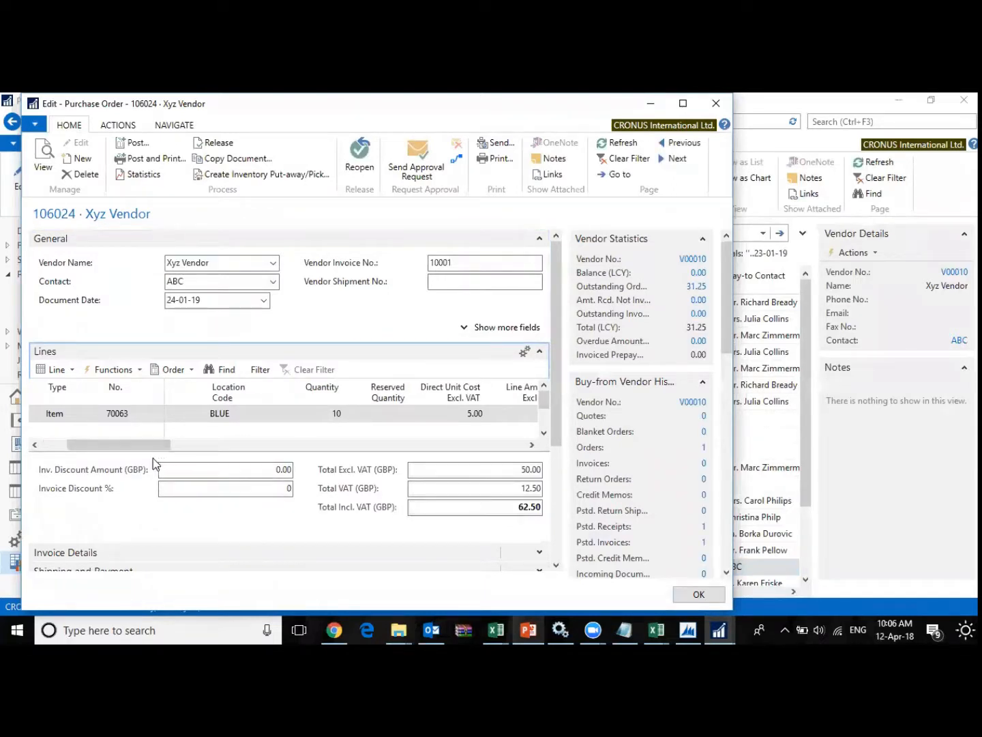
left_click_drag(147, 444, 271, 442)
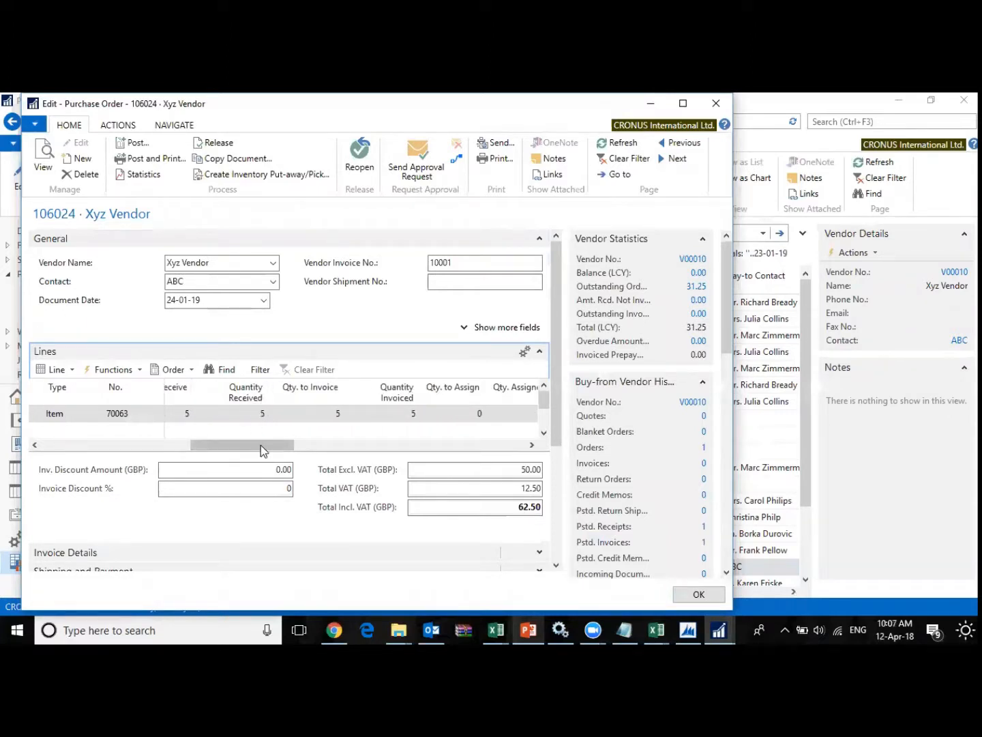
left_click_drag(247, 452, 228, 452)
left_click(236, 413)
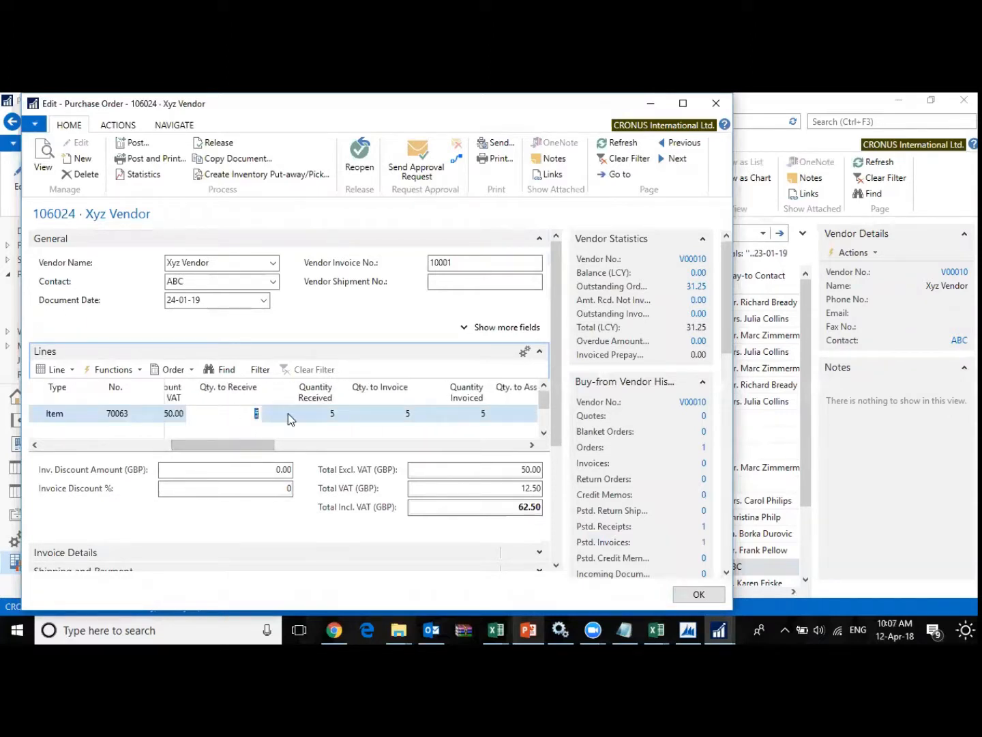
left_click(462, 260)
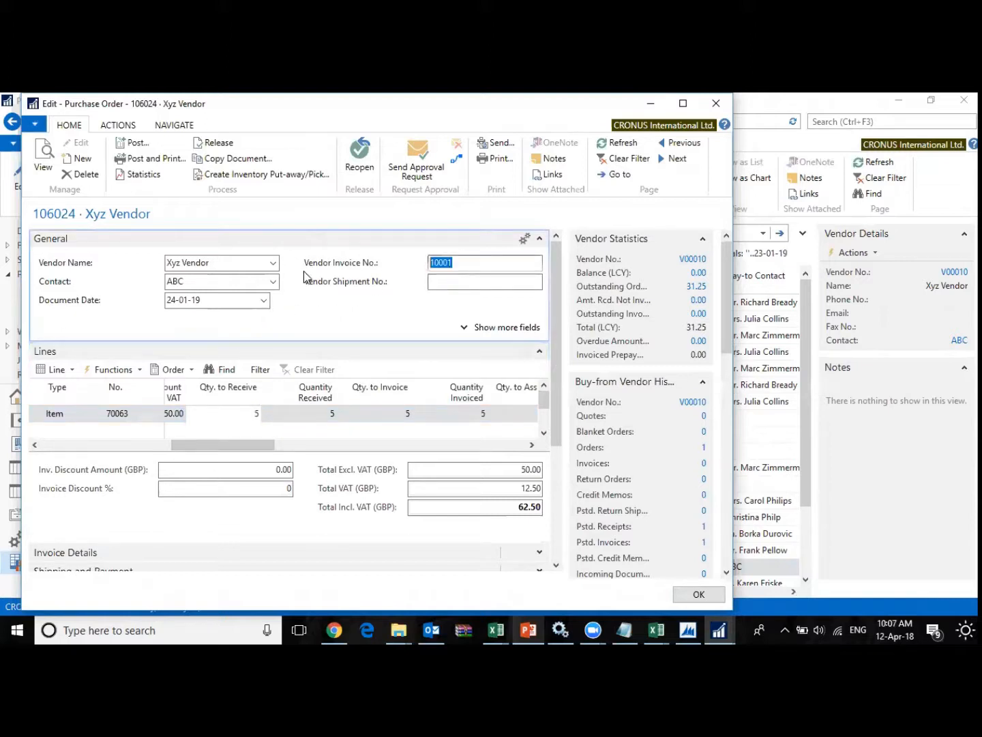
type("100")
key("Tab")
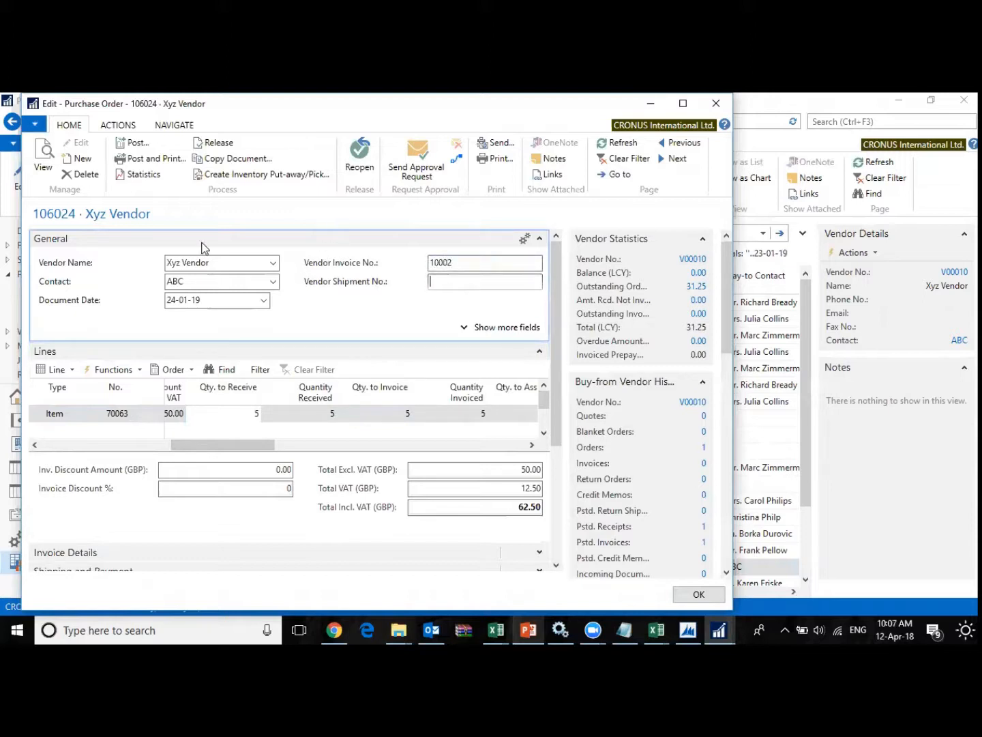
- Post Xyz Vendor's purchase order as Receive and Invoice without opening the posted invoice, and return to the Order Processing overview
left_click(139, 145)
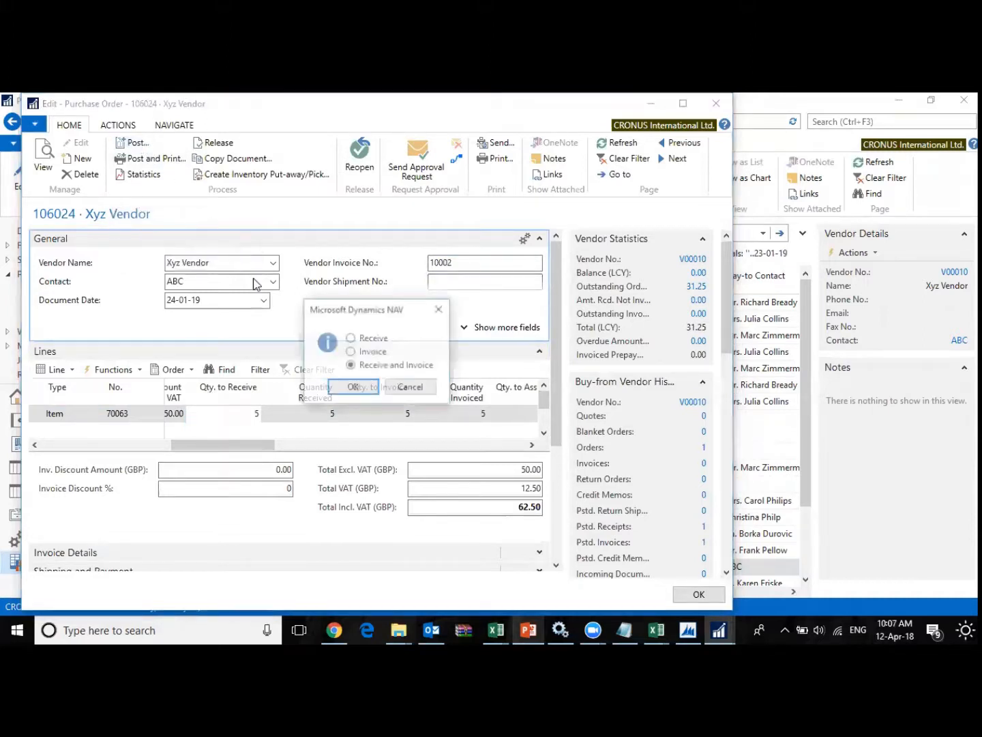
left_click(354, 387)
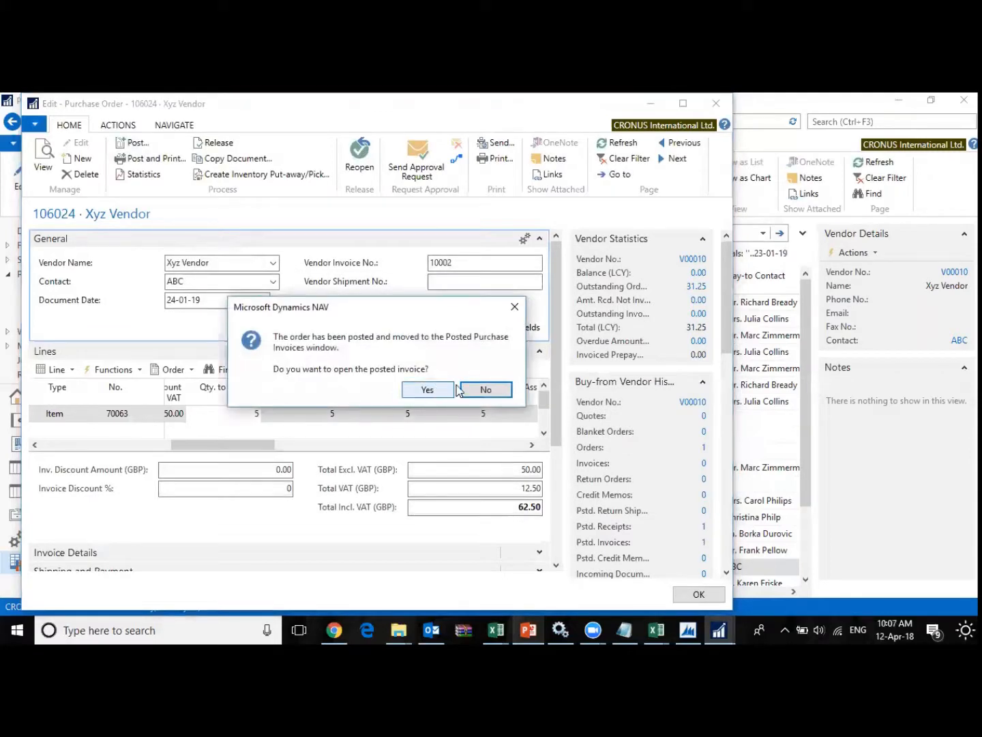
left_click(484, 390)
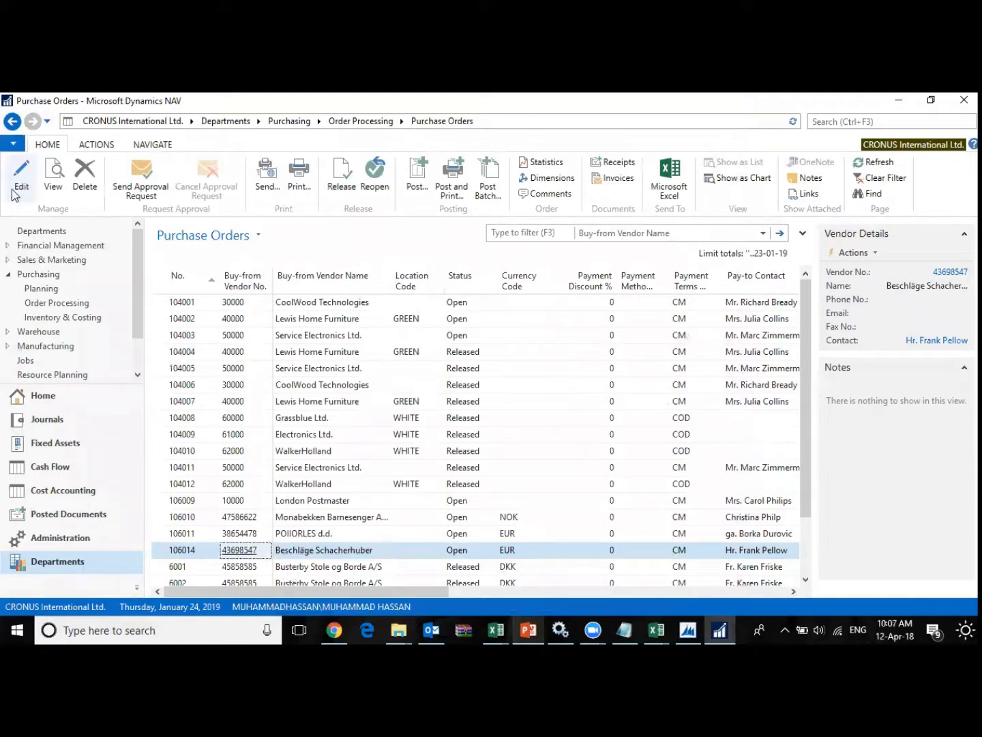
left_click(16, 121)
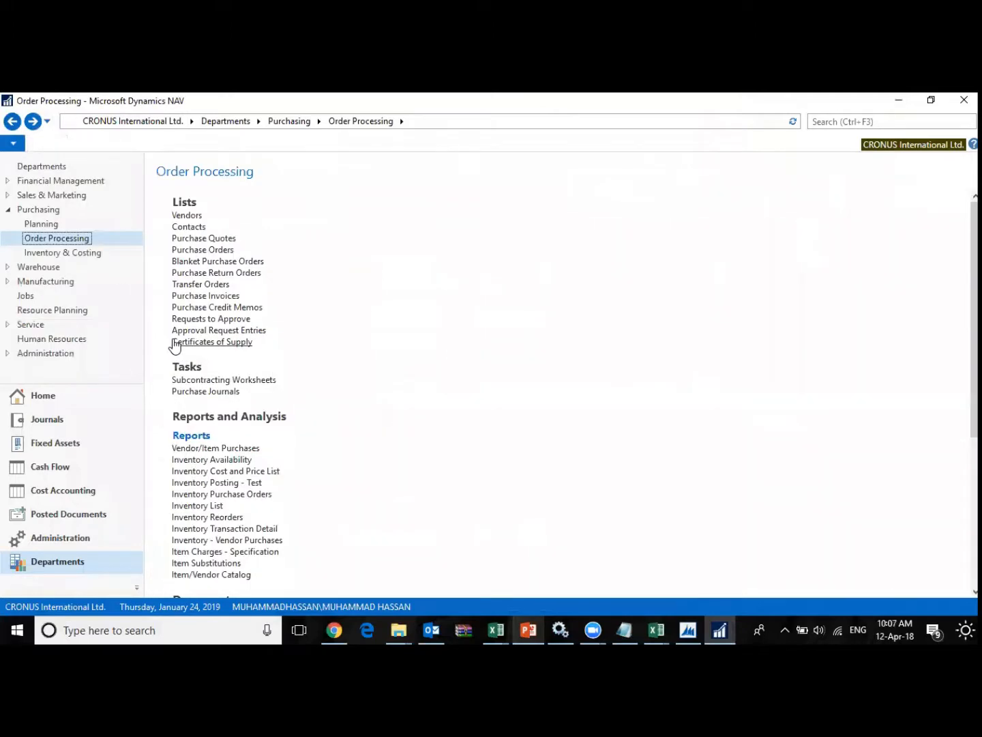
- Open the CASH batch of the Payment Journals and go to the new payment line's account type
left_click(60, 418)
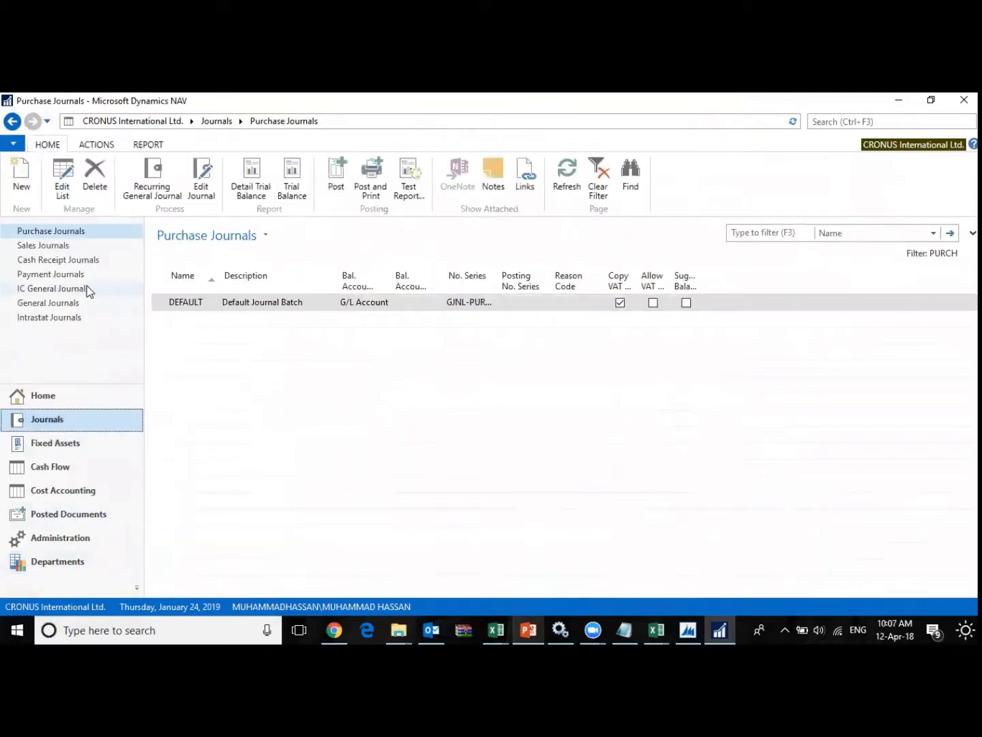
left_click(80, 275)
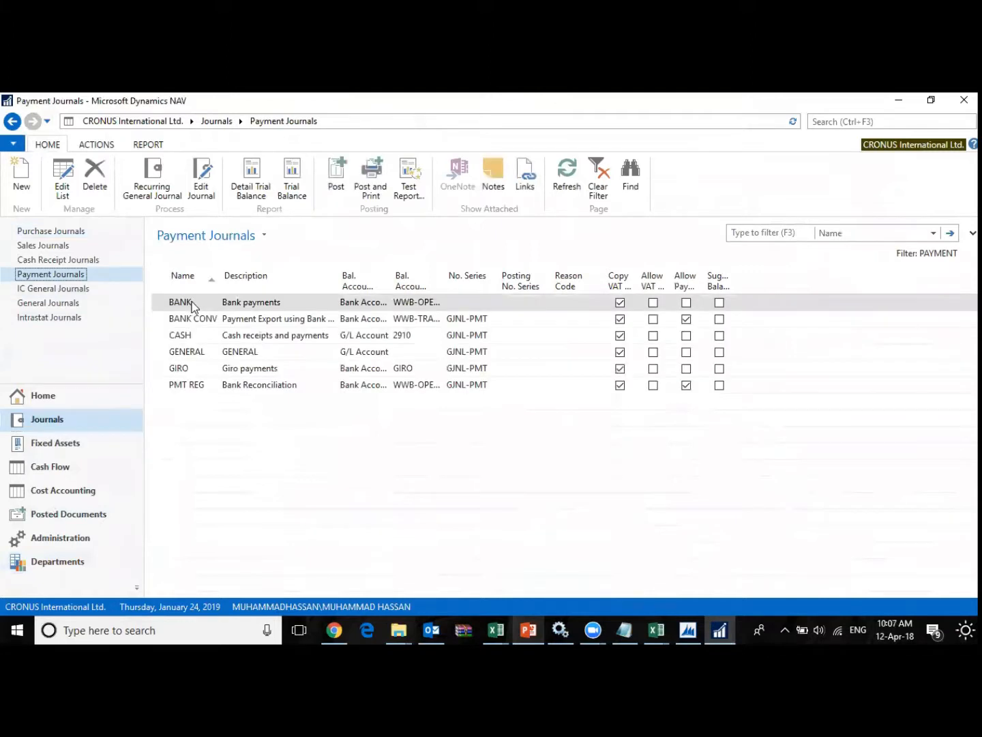
left_click(198, 335)
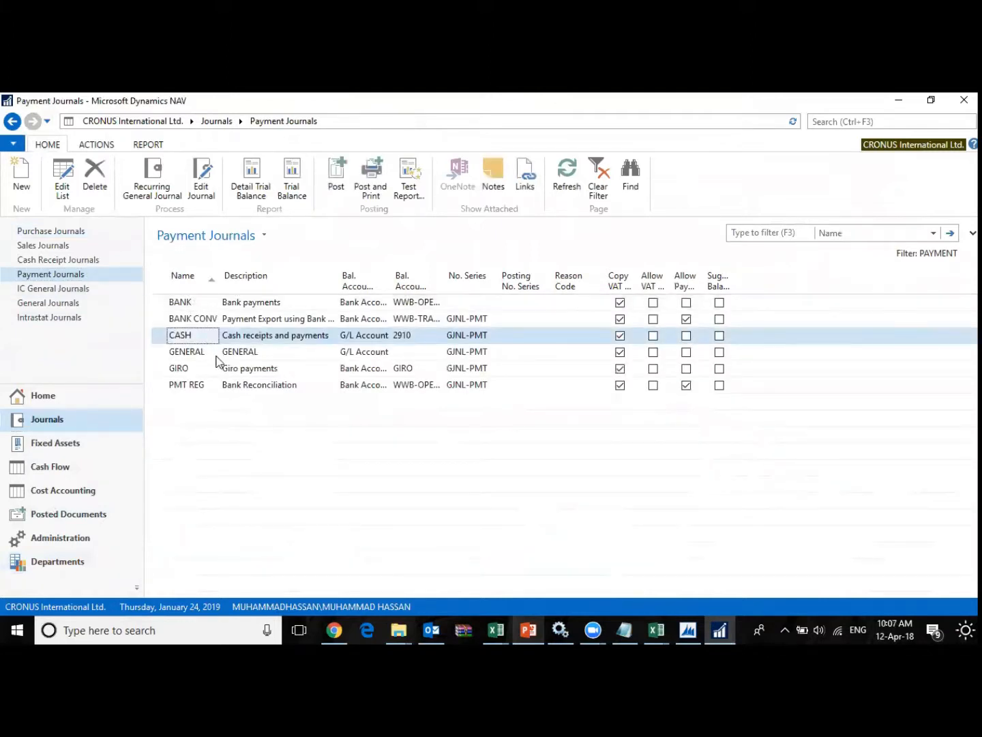
key("Tab")
key("Tab")
key("Tab")
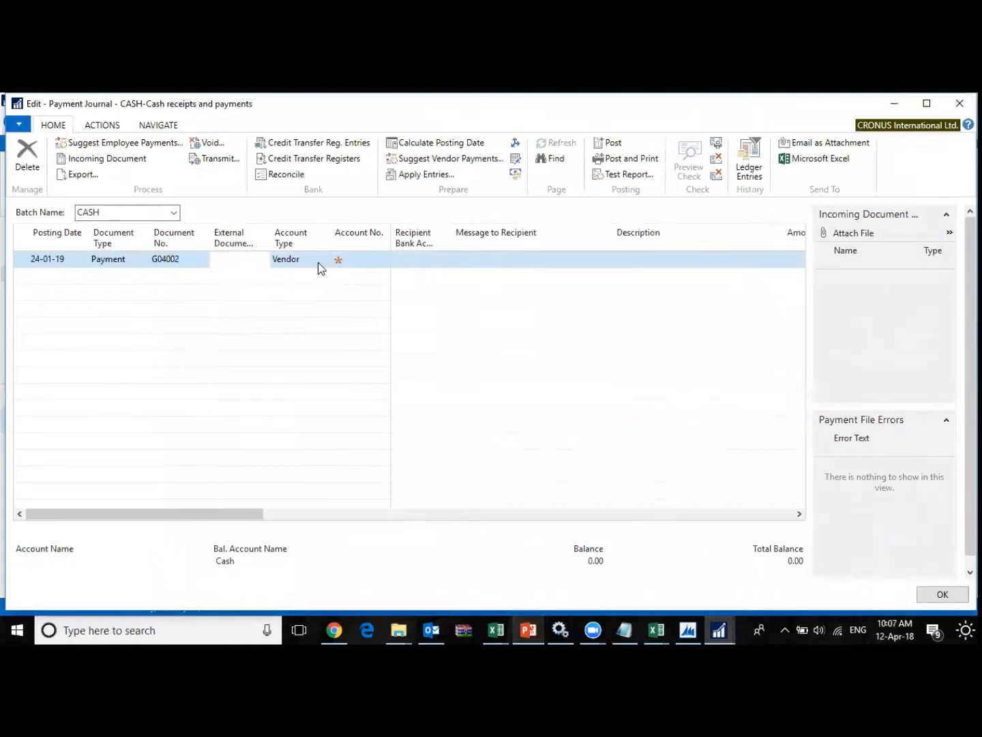
- Search the vendor accounts for xyz and assign Xyz Vendor to the payment line
left_click(341, 262)
left_click(384, 259)
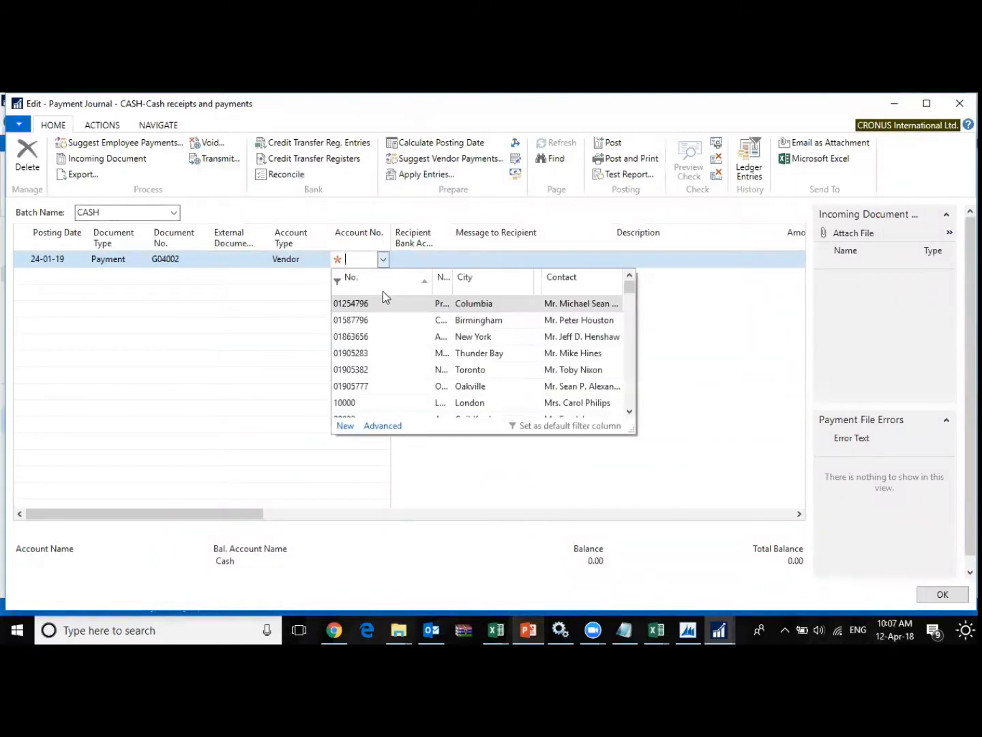
type("xyz")
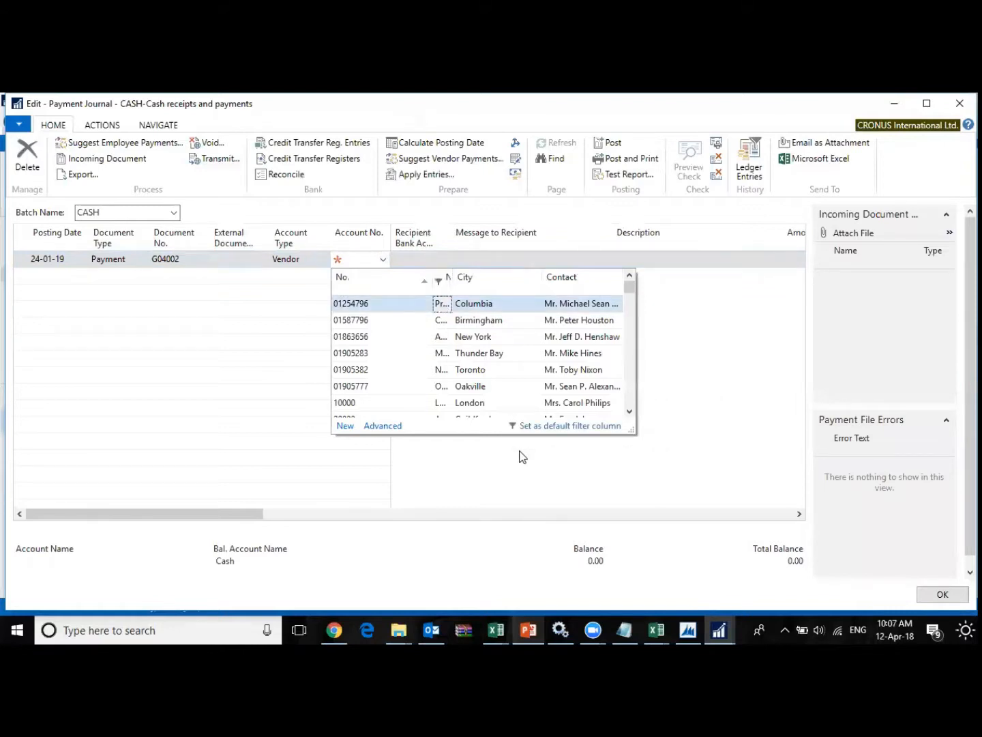
key("Tab")
key("Tab")
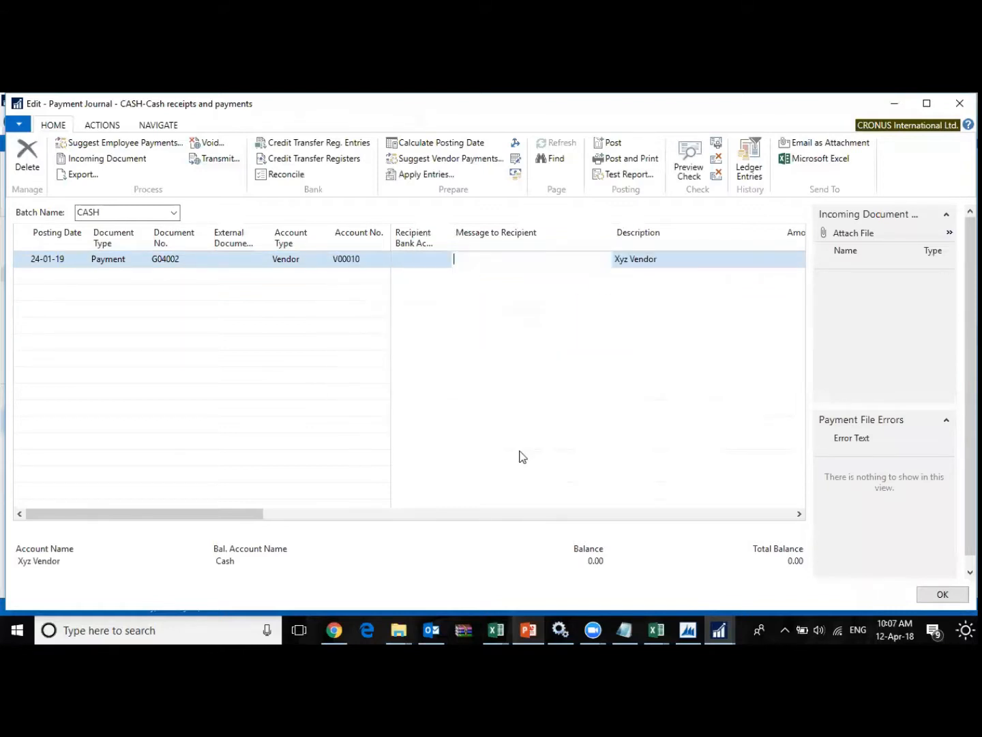
- Examine Xyz Vendor's open invoice and its remaining amount in Apply Vendor Entries, and leave without applying it
left_click(427, 179)
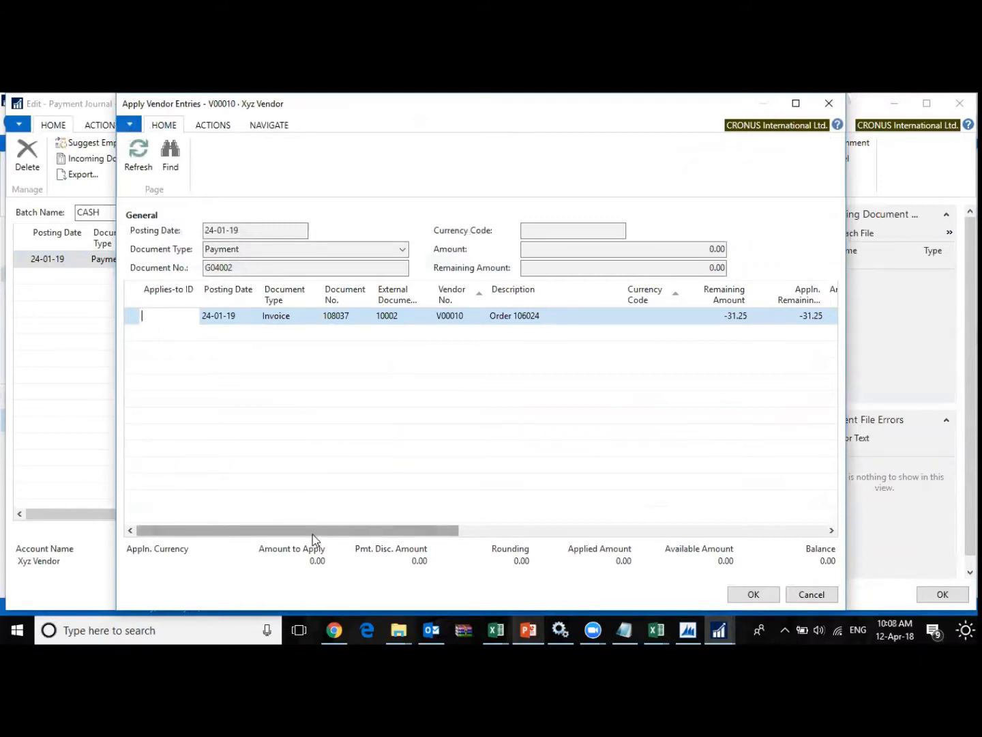
scroll(339, 539, "right", 2)
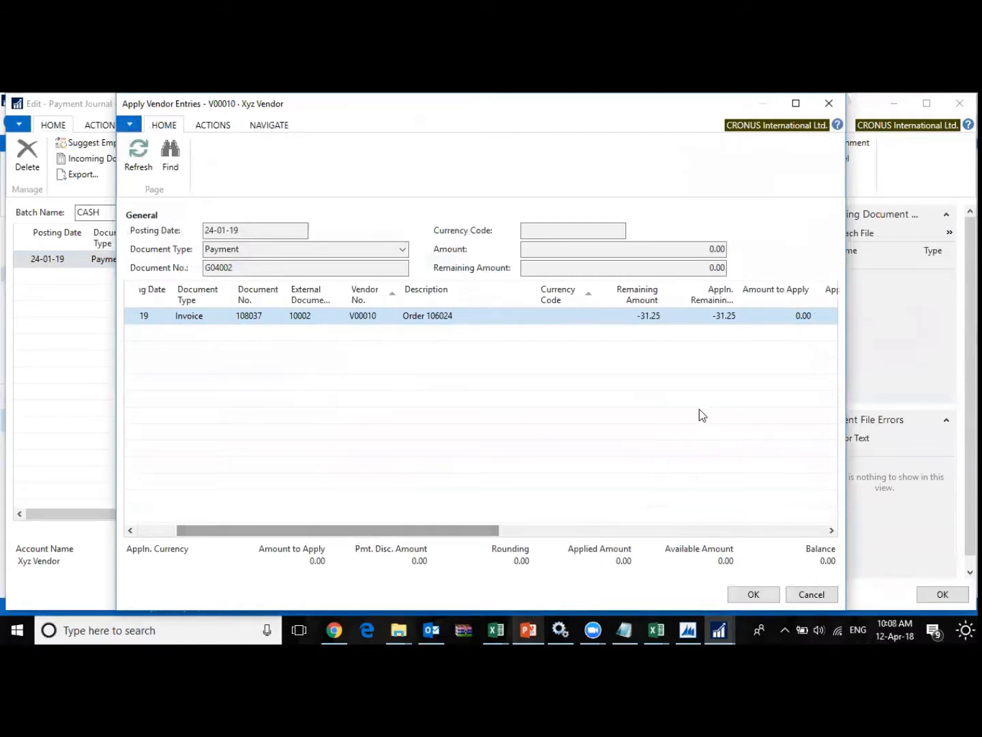
left_click(631, 318)
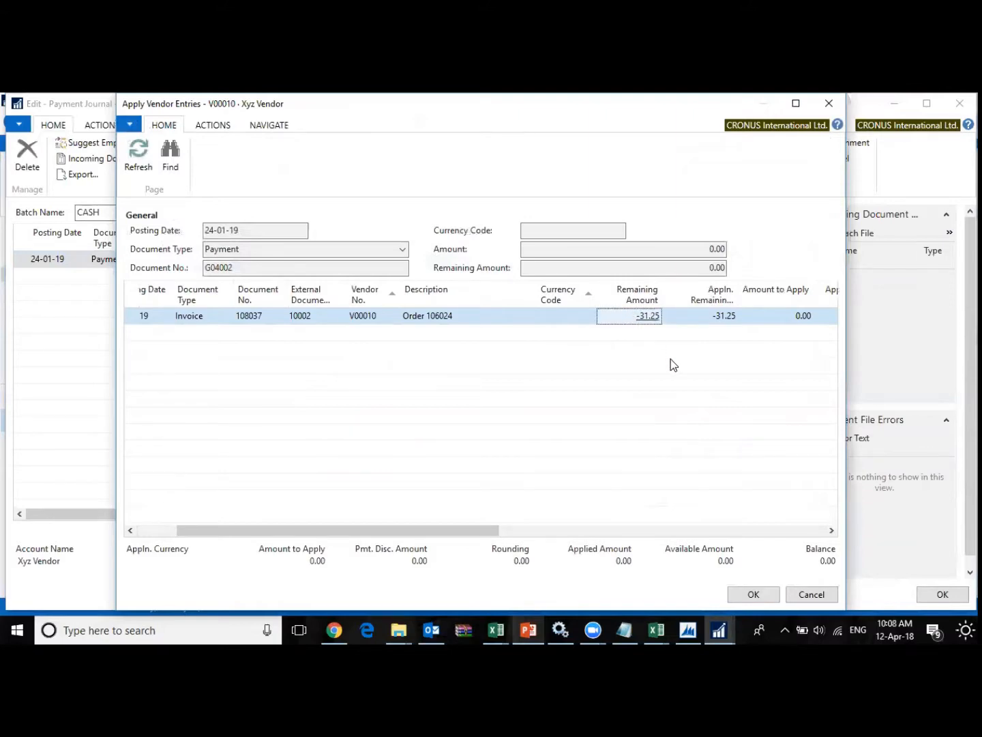
key("Escape")
- Go through the payment line's amount, balancing account and applies-to fields, and check the column selection for a debit amount
key("Tab")
key("Tab")
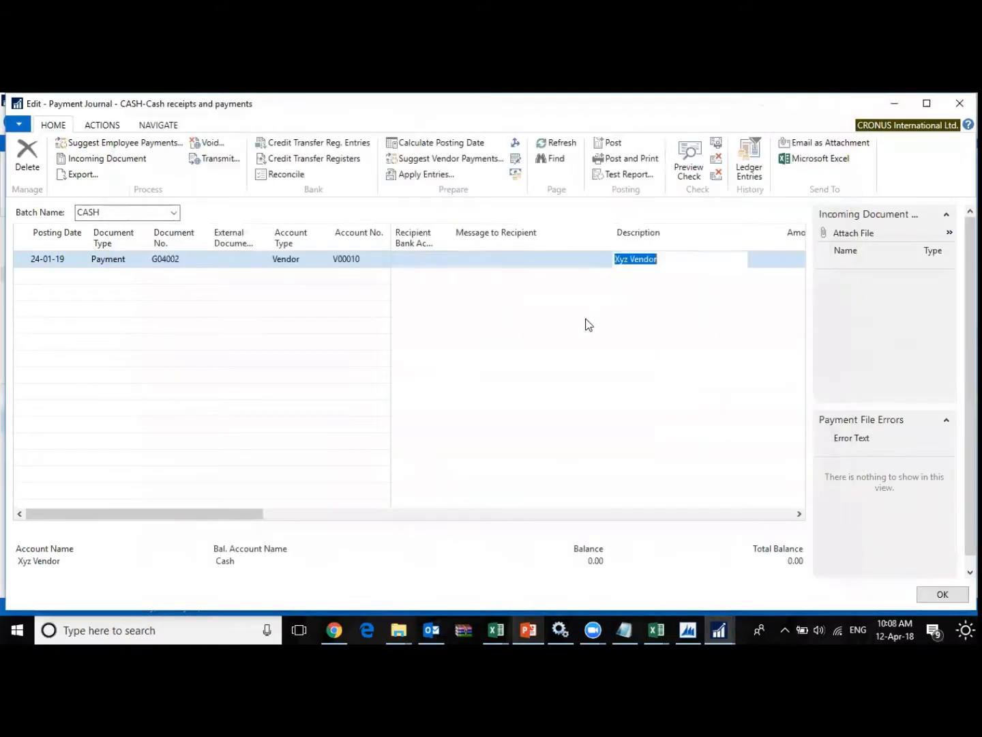
key("Tab")
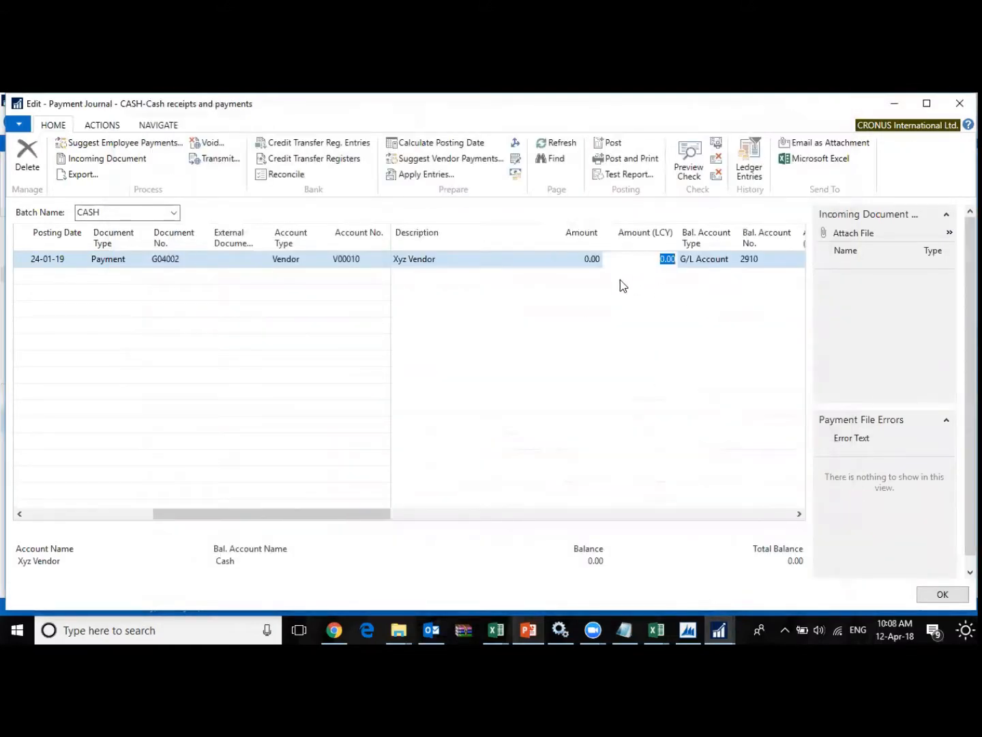
key("Tab")
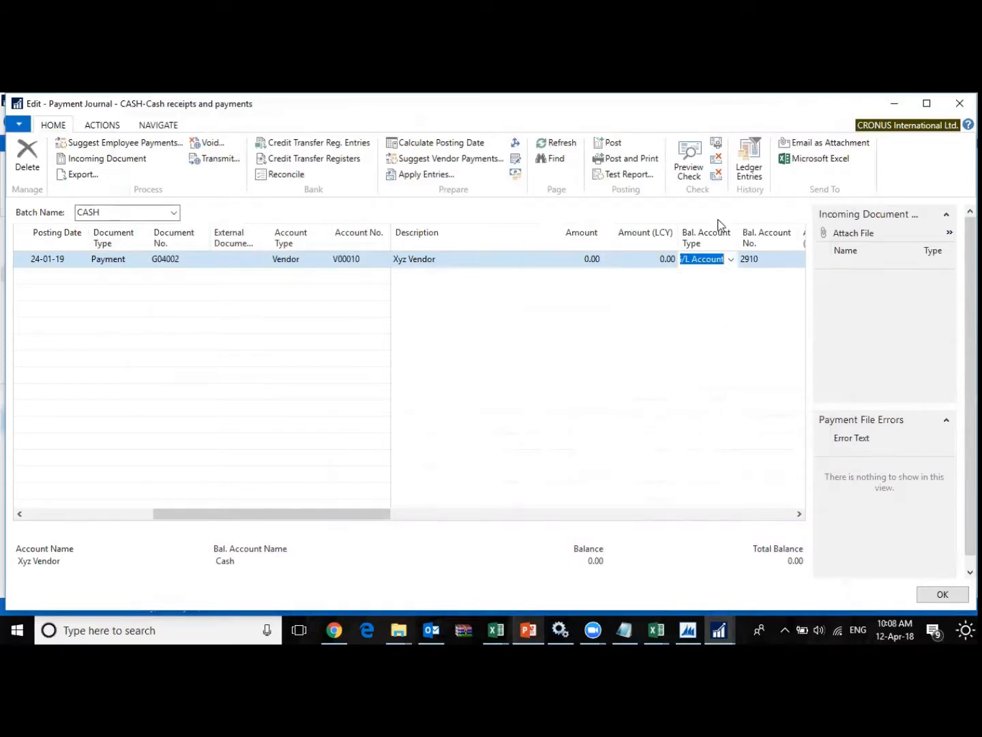
key("Tab")
key("Tab")
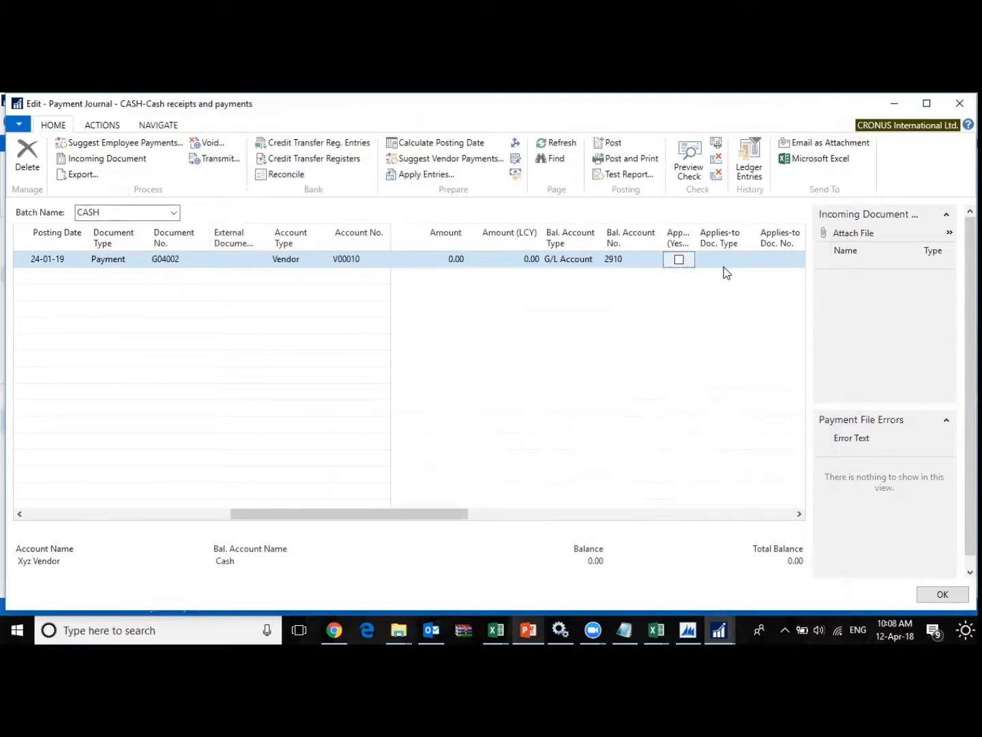
key("Tab")
right_click(544, 246)
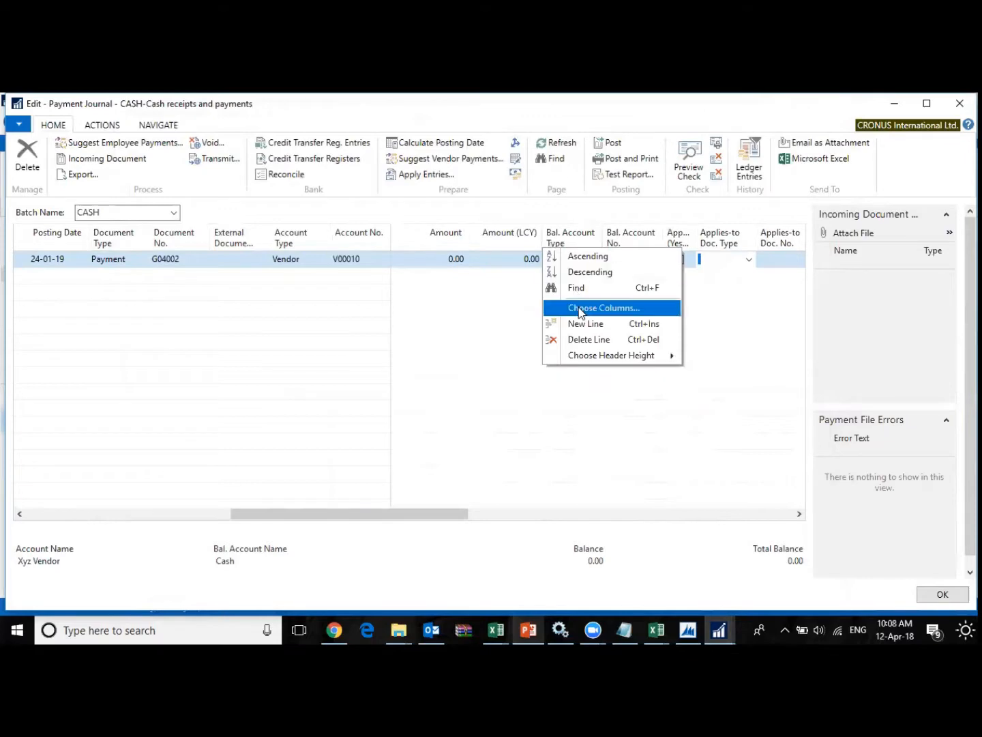
left_click(581, 309)
key("d")
key("Escape")
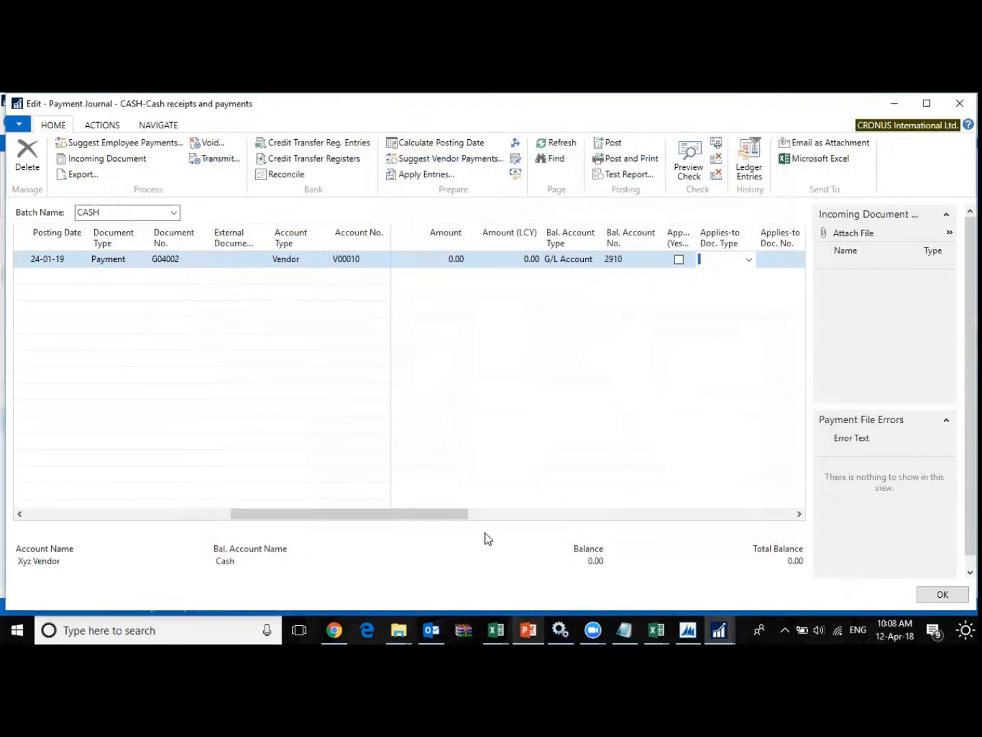
left_click(693, 631)
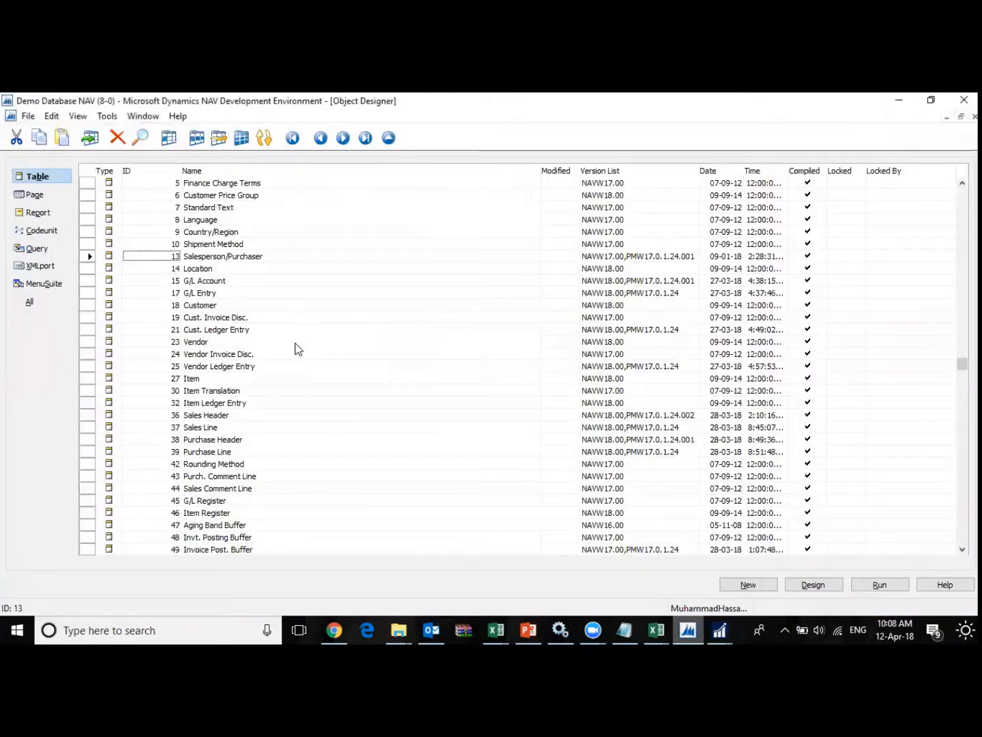
key("Escape")
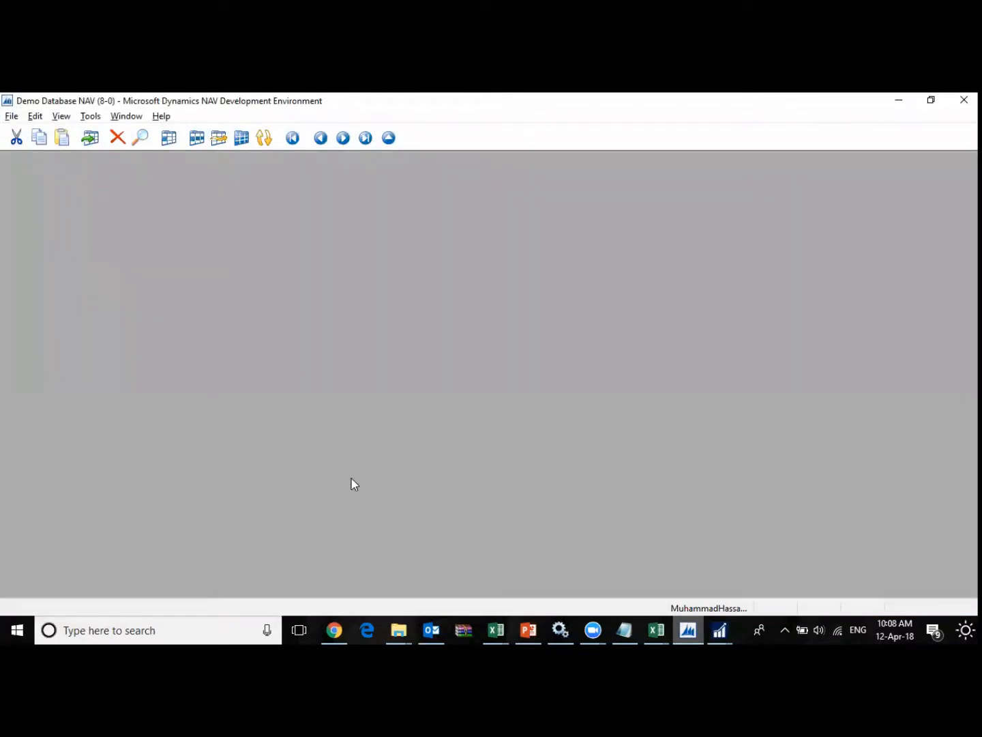
key("alt+Tab")
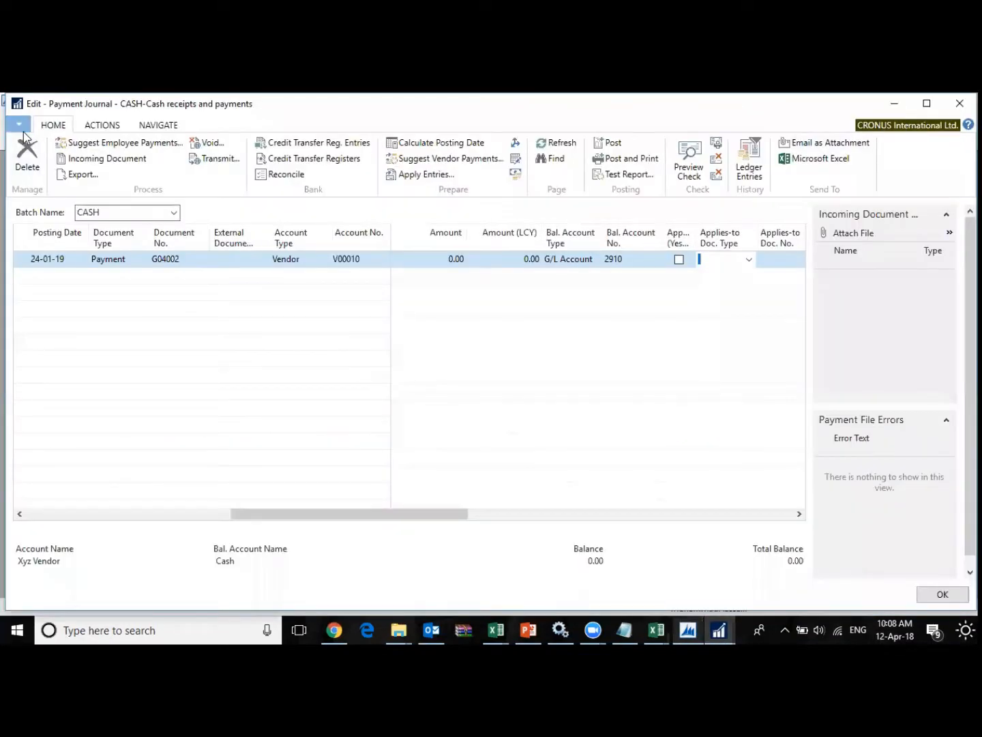
- Look up the payment journal's page number and source table in its About This Page information, and close it
left_click(18, 124)
mouse_move(67, 211)
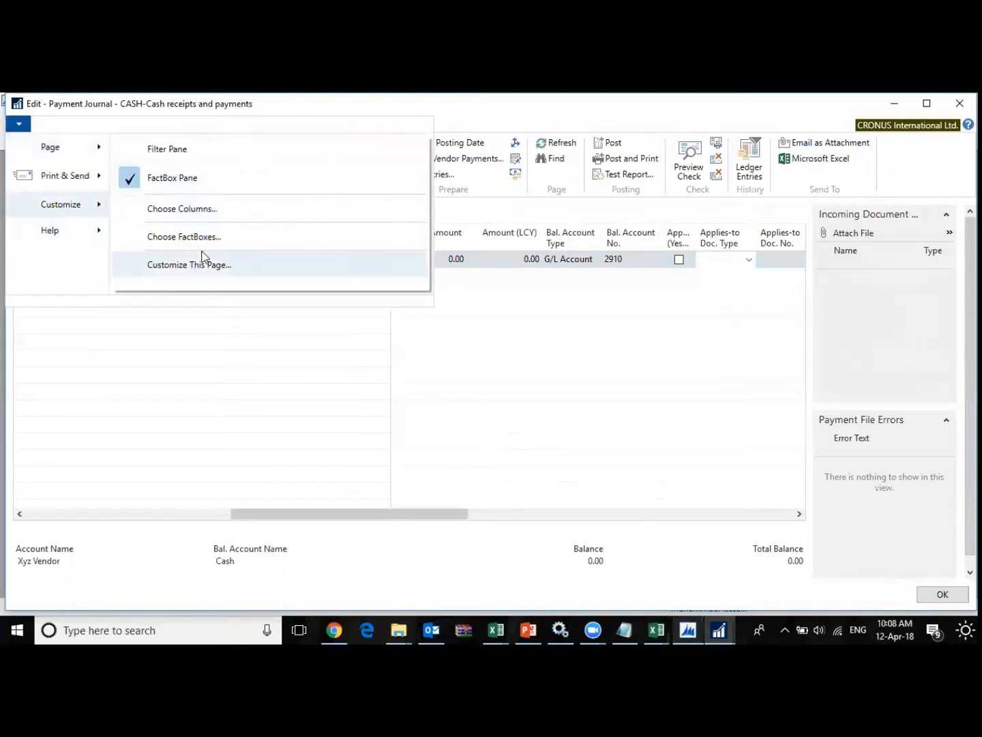
mouse_move(96, 230)
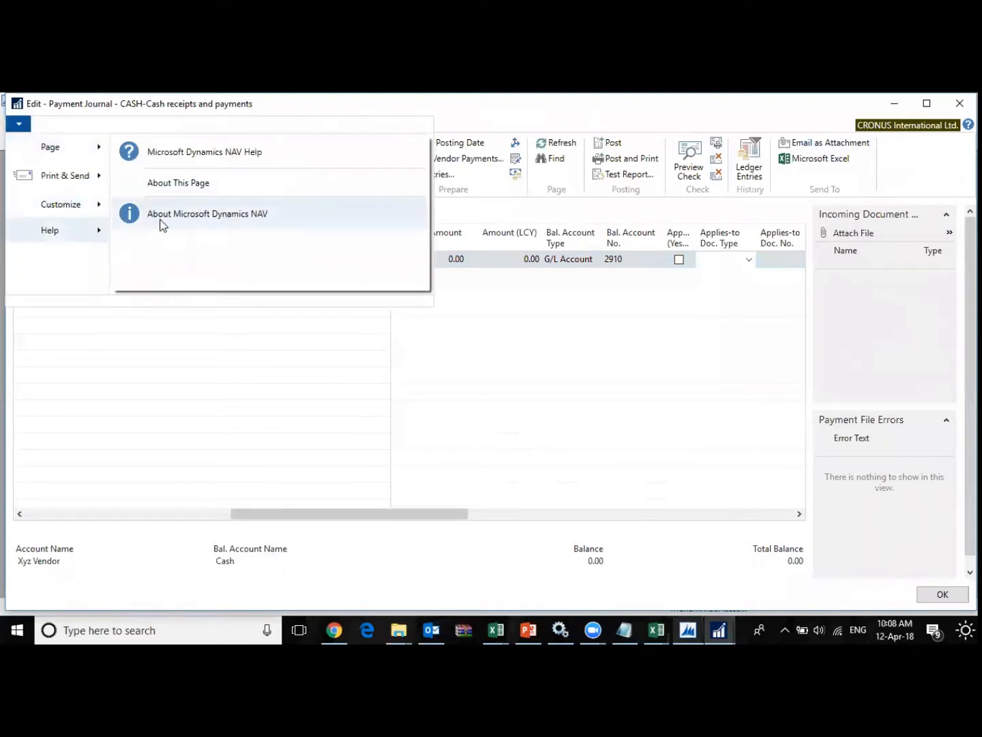
left_click(205, 184)
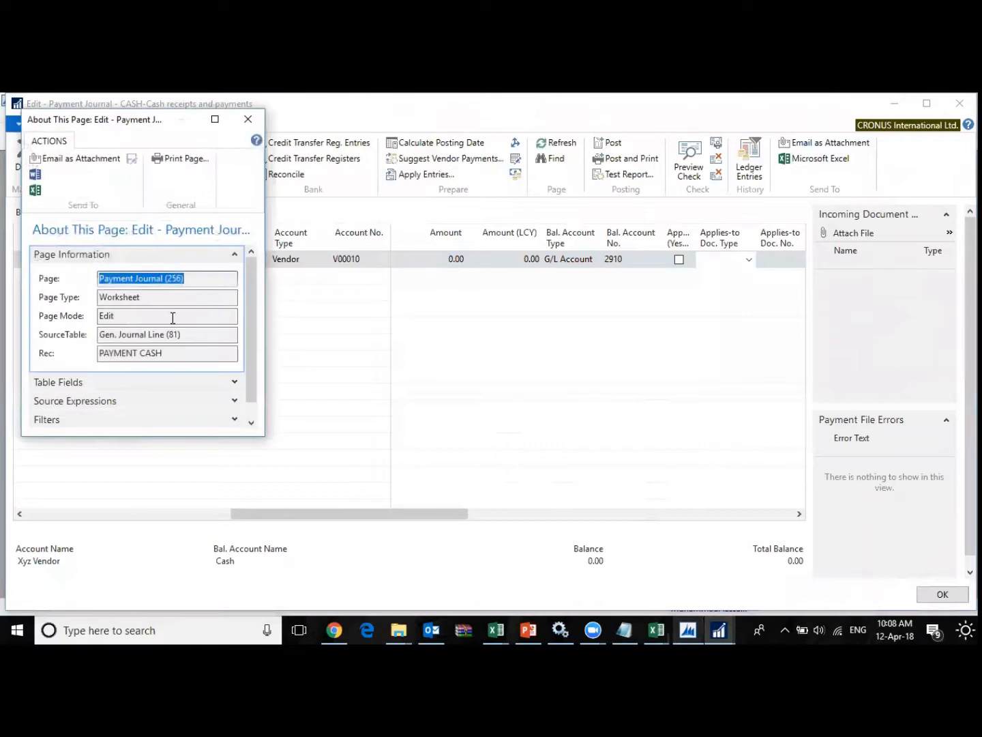
scroll(181, 362, "down", 1)
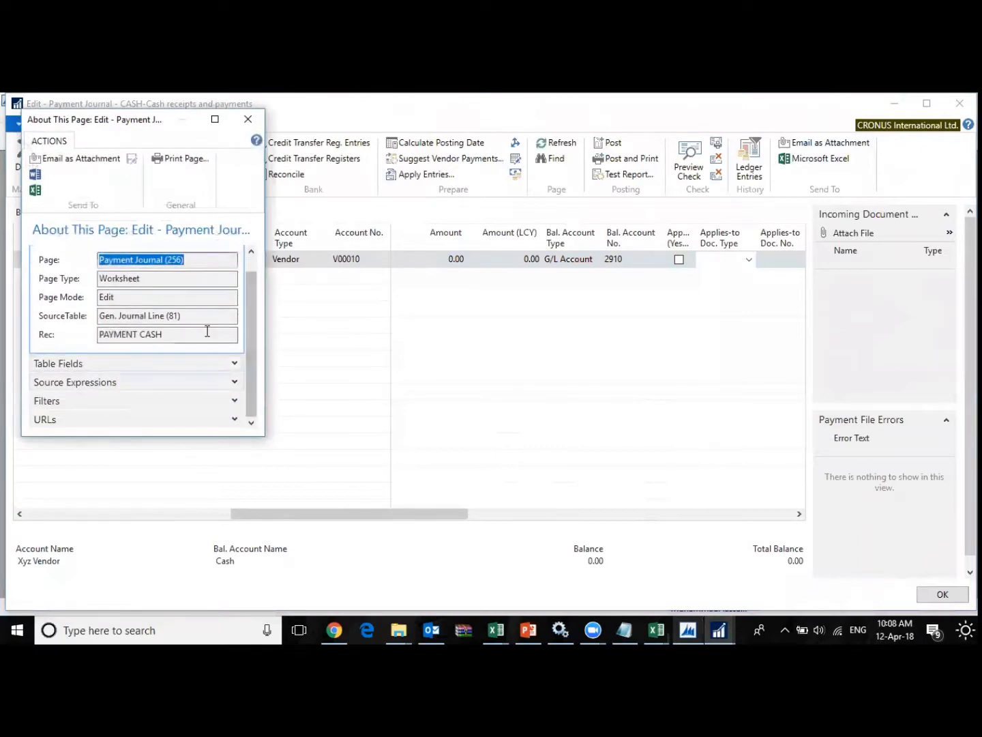
scroll(201, 324, "up", 1)
key("Escape")
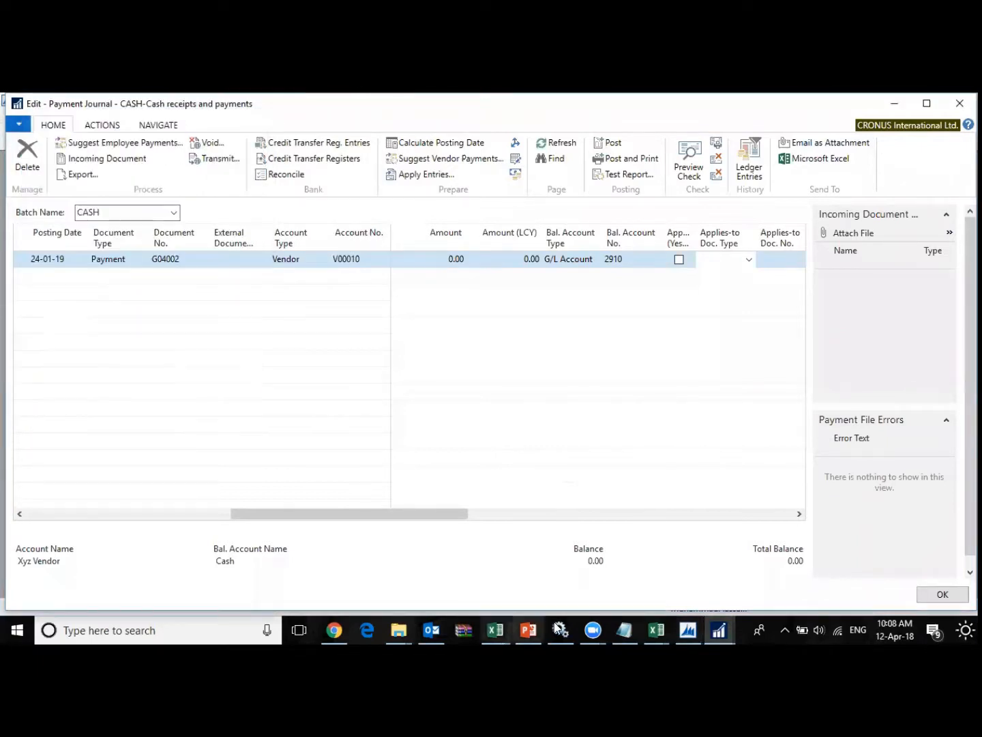
- Find page 256, Payment Journal, in the Object Designer of the NAV Development Environment and open its design
left_click(690, 629)
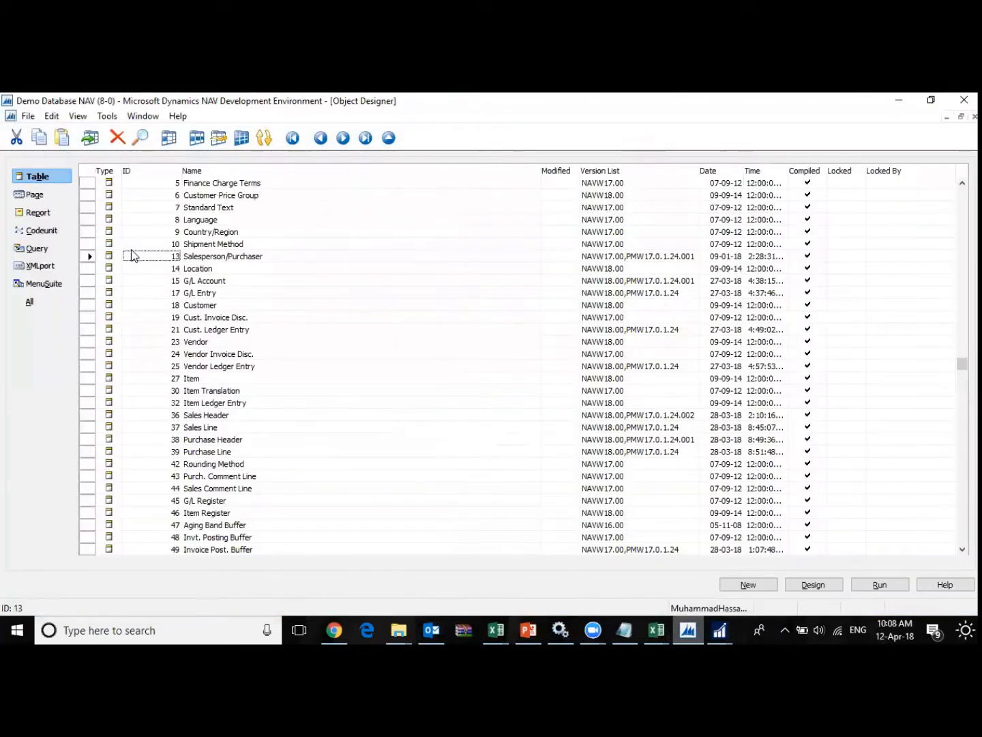
left_click(34, 195)
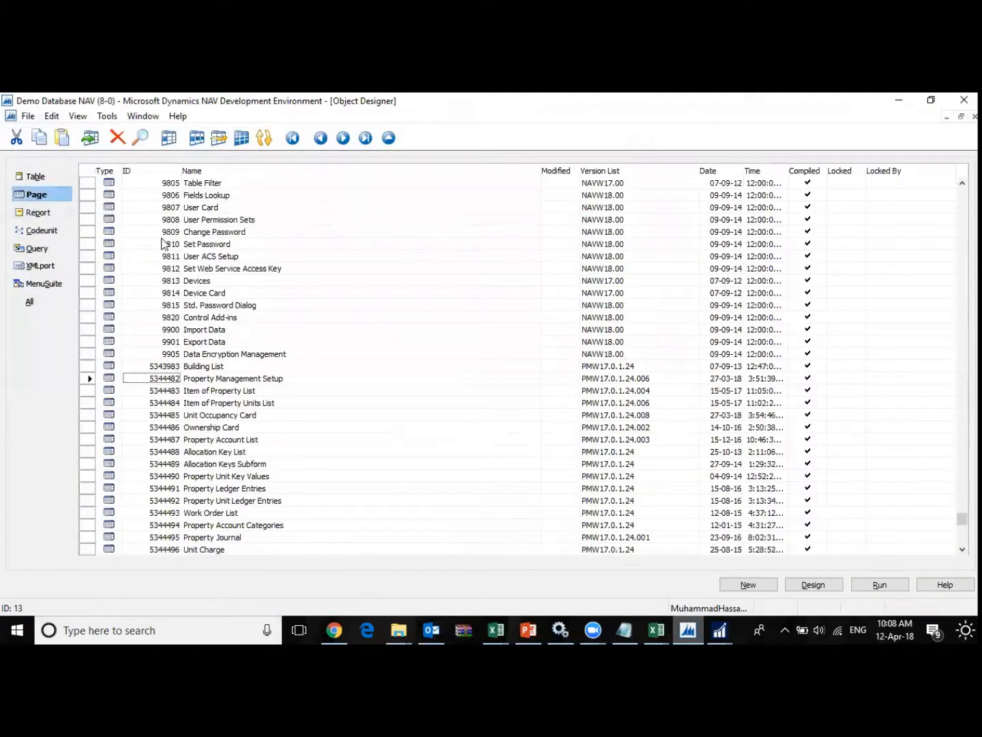
key("ctrl+f")
key("Return")
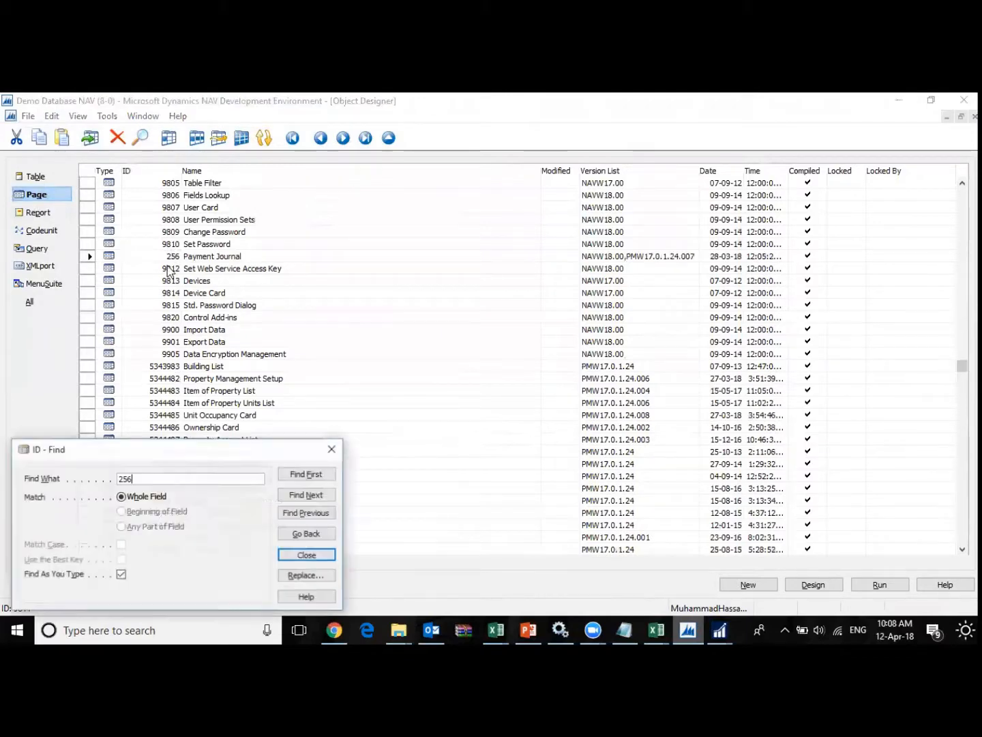
key("Escape")
key("alt+d")
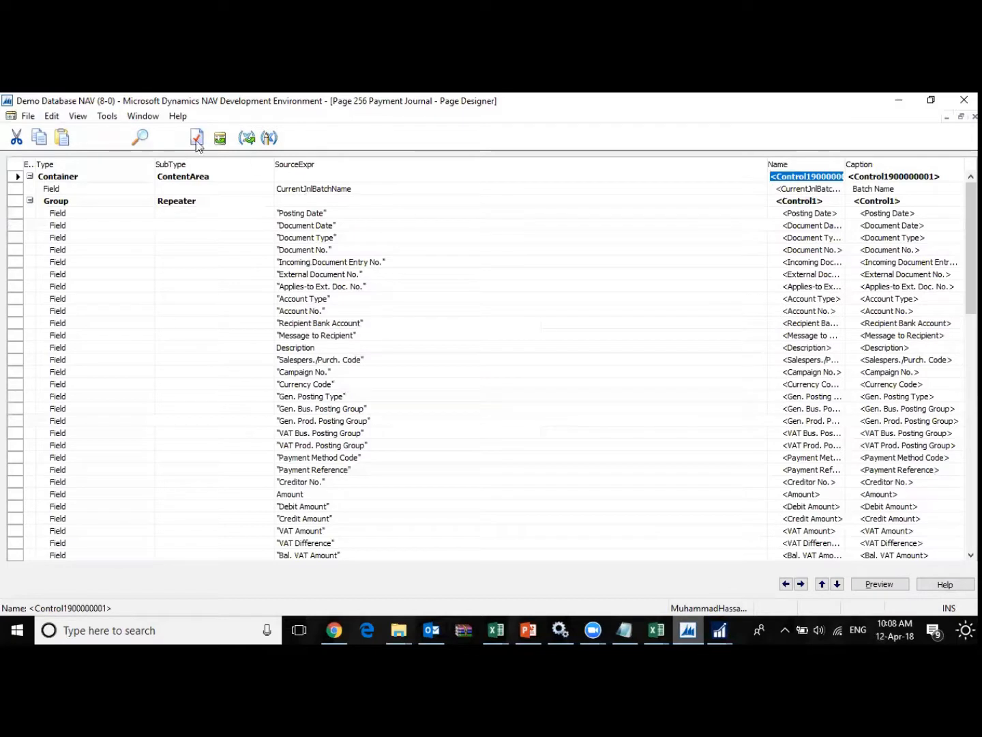
- Locate the Credit Amount field in the Payment Journal page's repeater and select its source expression
left_click(326, 481)
left_click(321, 519)
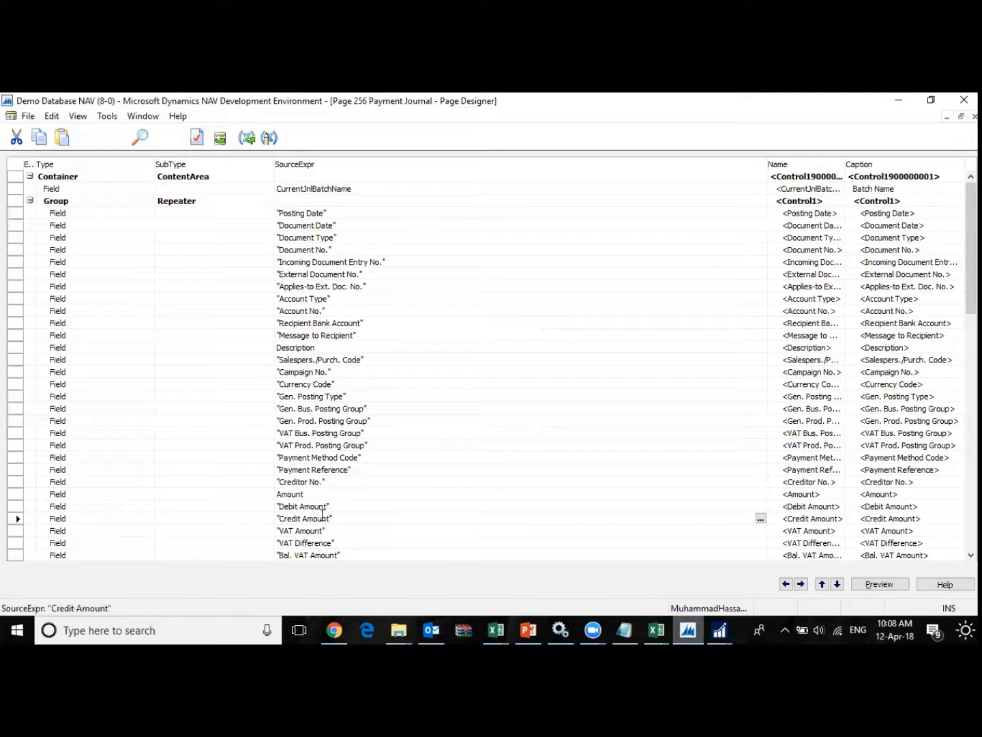
left_click(322, 517)
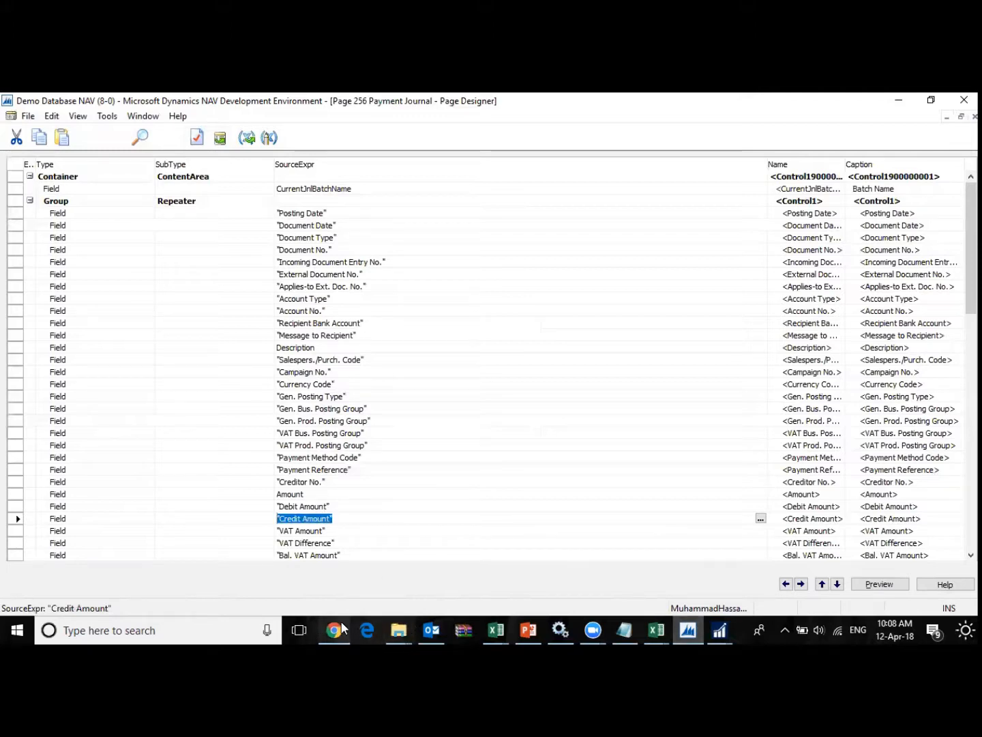
- Return to the CASH payment journal in the NAV client and check the shown columns for Debit Amount, accepting the column customization
mouse_move(727, 628)
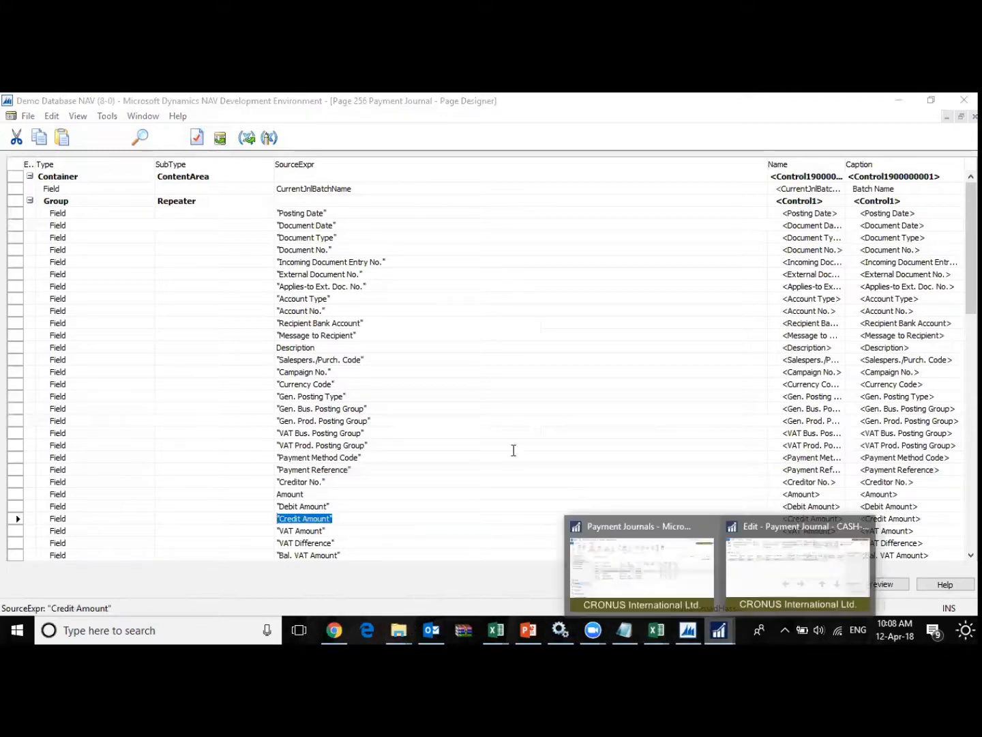
left_click(789, 574)
right_click(415, 239)
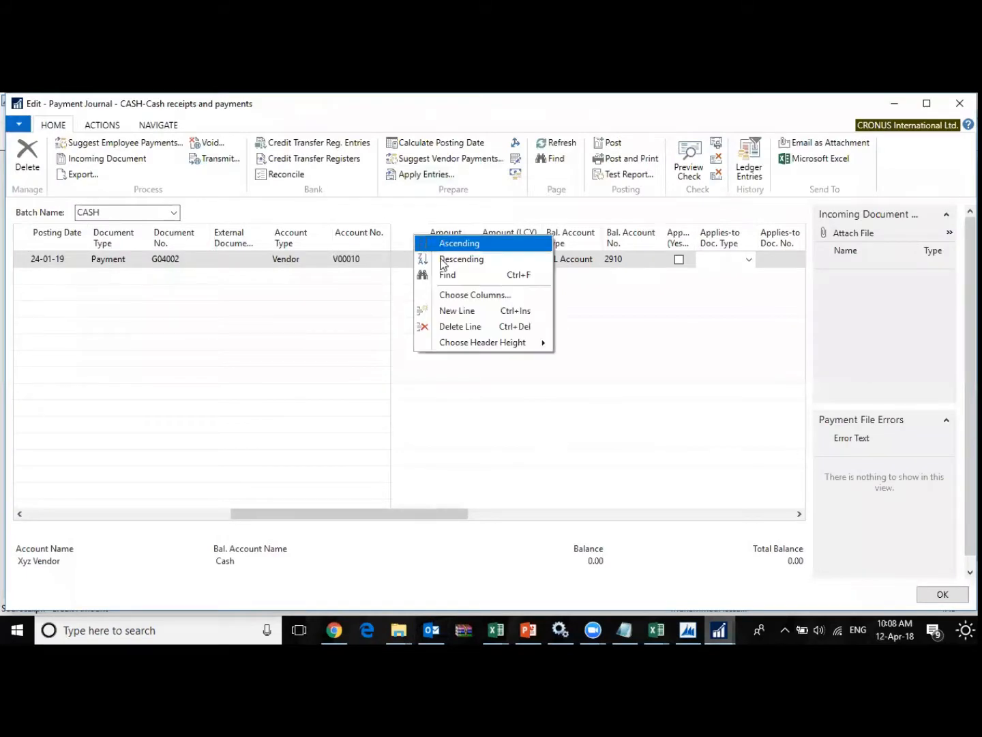
left_click(450, 292)
left_click(571, 359)
key("d")
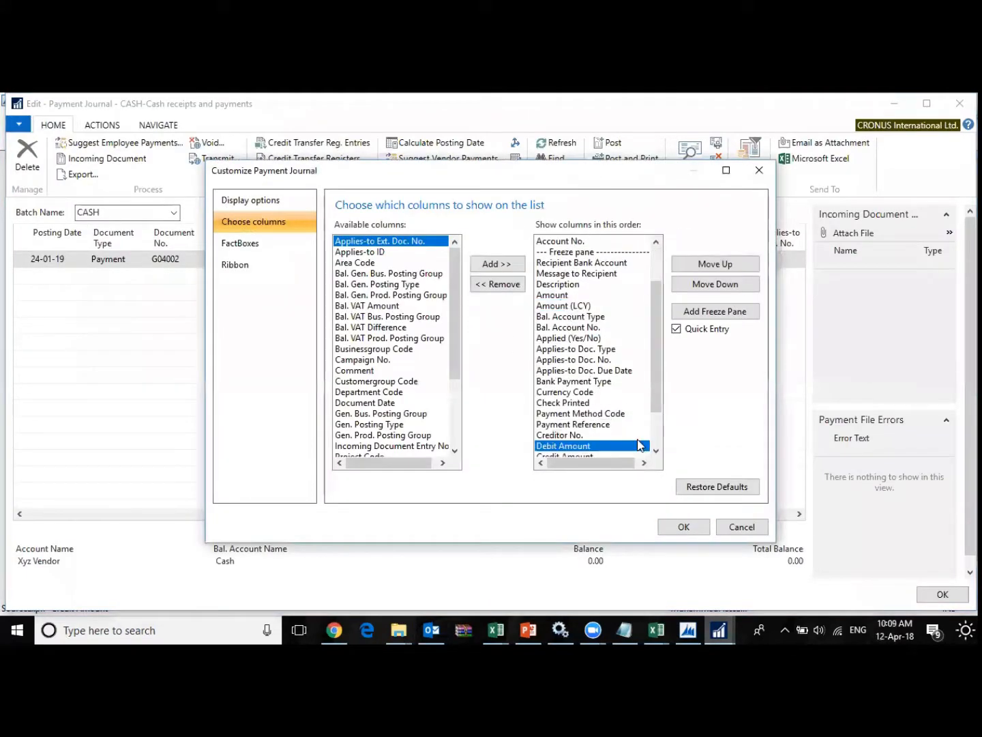
key("d")
key("Return")
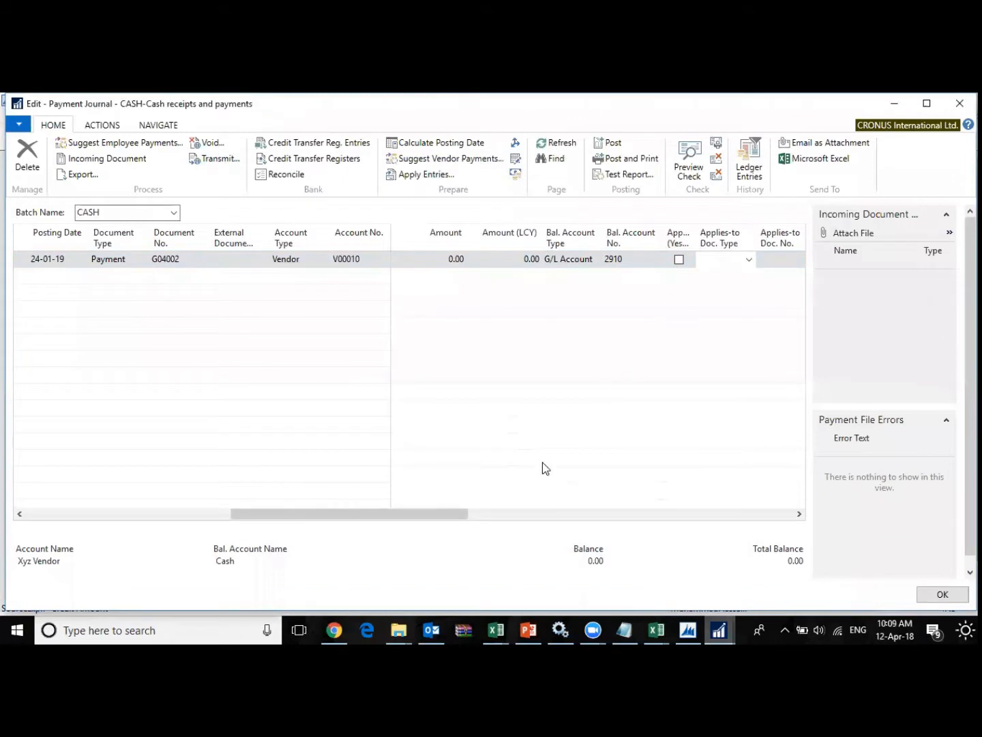
- Open the Payment Journal's column selection and move the Debit Amount column up to directly after Description
left_click_drag(412, 518, 445, 517)
right_click(648, 232)
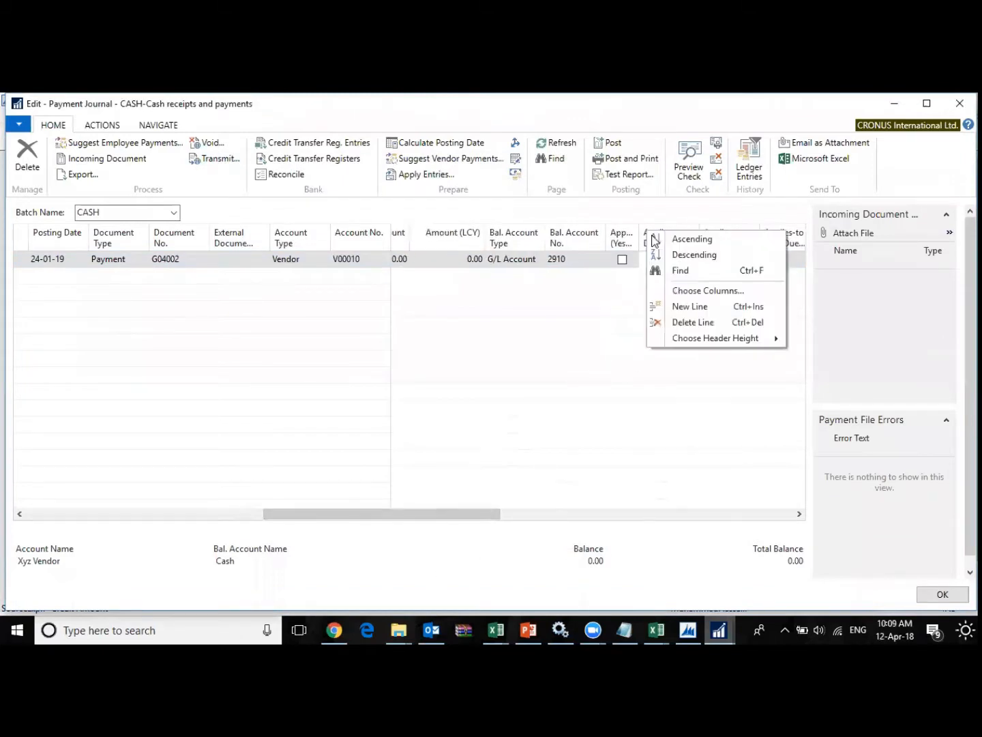
left_click(704, 291)
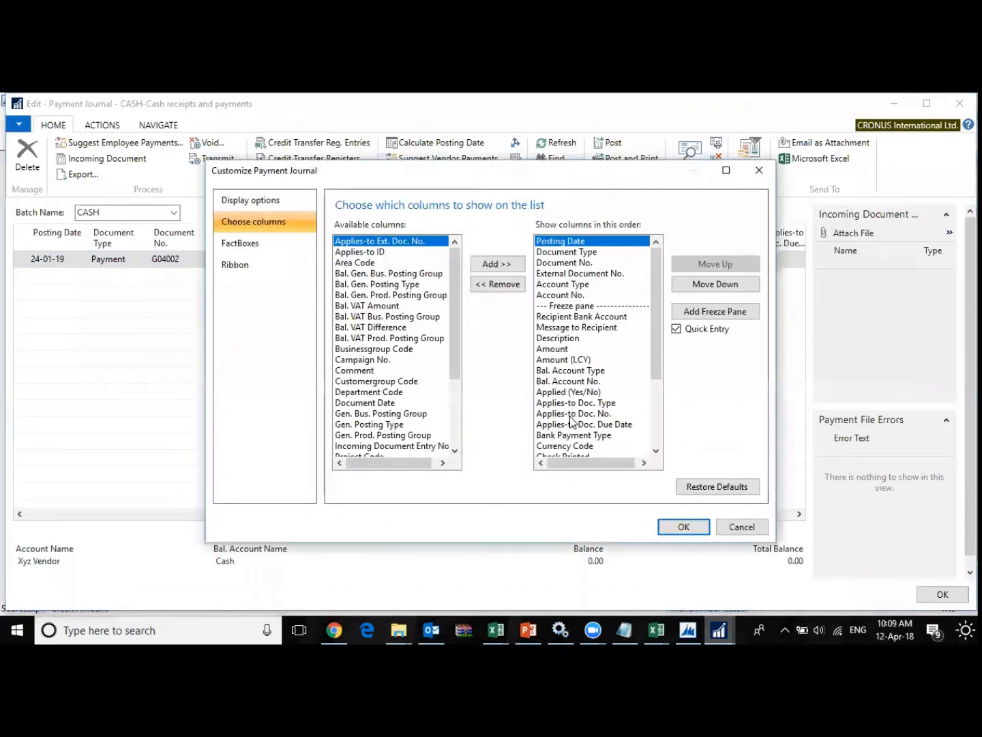
key("d")
key("d")
key("d")
key("d")
left_click(735, 264)
left_click(735, 265)
left_click(734, 265)
left_click(734, 265)
left_click(735, 265)
left_click(735, 265)
left_click(734, 265)
double_click(735, 265)
left_click(734, 265)
left_click(735, 265)
left_click(734, 266)
left_click(734, 265)
left_click(734, 265)
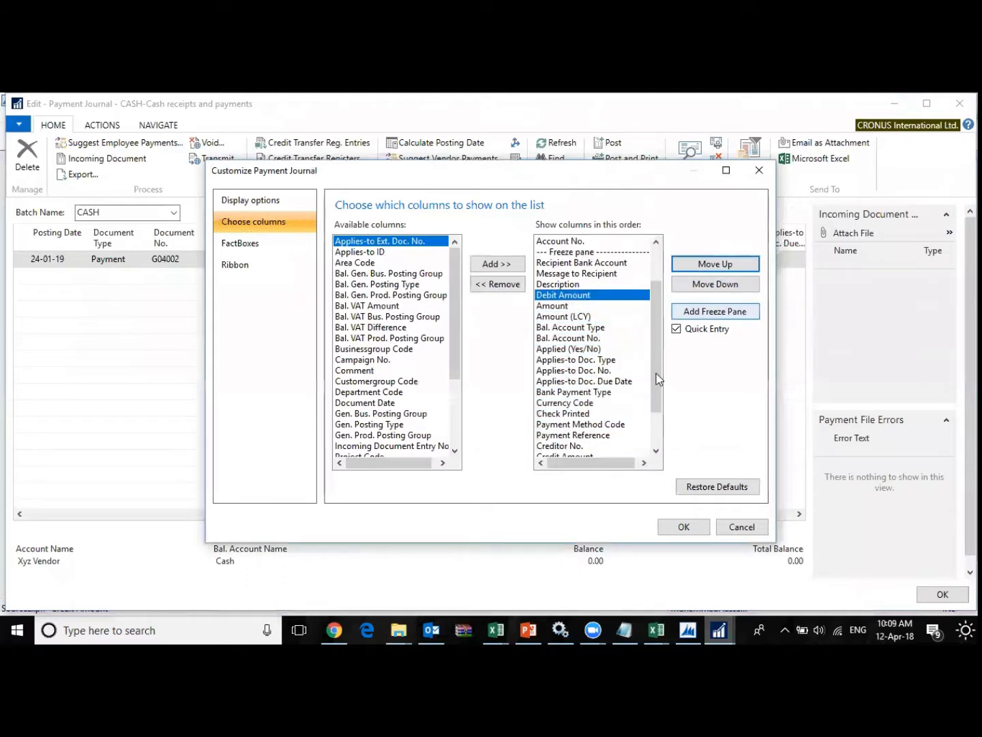
- Move the Credit Amount column up to directly after Debit Amount and accept the column customization
left_click(590, 425)
key("c")
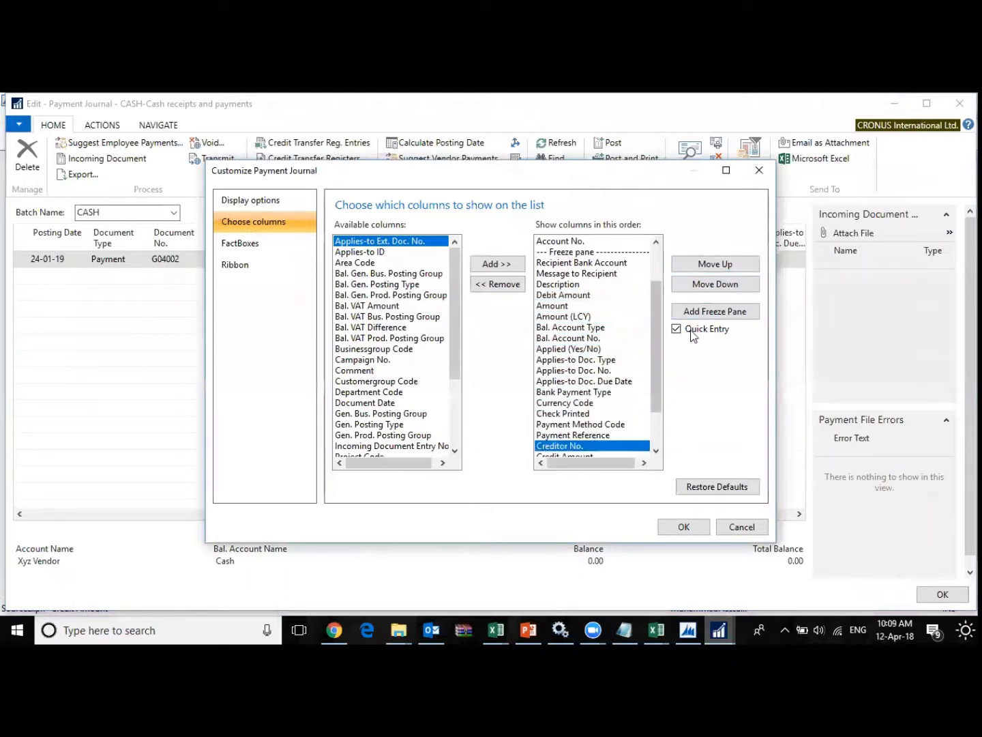
key("c")
left_click(728, 266)
left_click(729, 266)
double_click(728, 266)
left_click(728, 267)
double_click(728, 266)
double_click(729, 267)
left_click(729, 267)
left_click(729, 267)
left_click(729, 266)
left_click(729, 266)
left_click(728, 266)
left_click(683, 526)
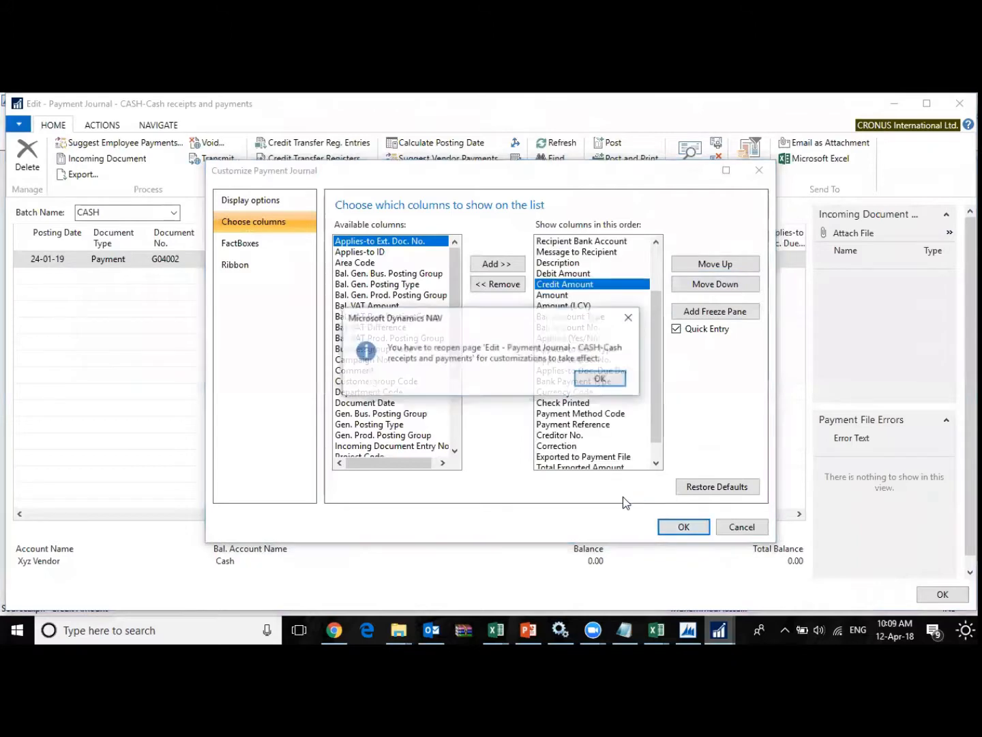
left_click(610, 382)
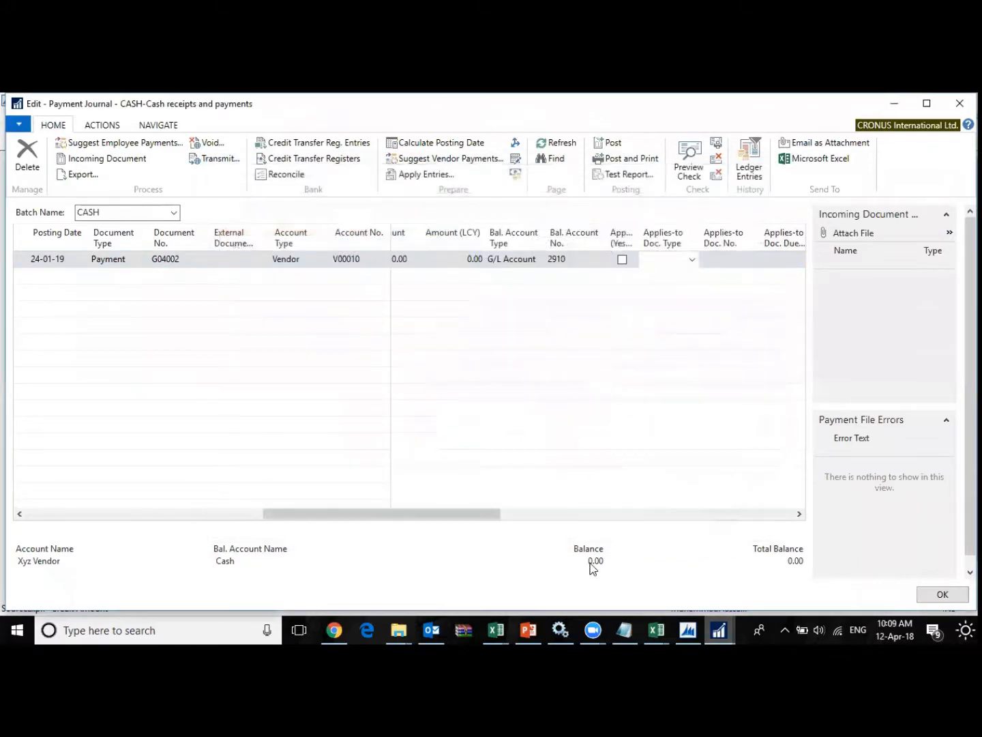
- Minimize the NAV Development Environment, then close and reopen the CASH payment journal in the NAV client
left_click(685, 586)
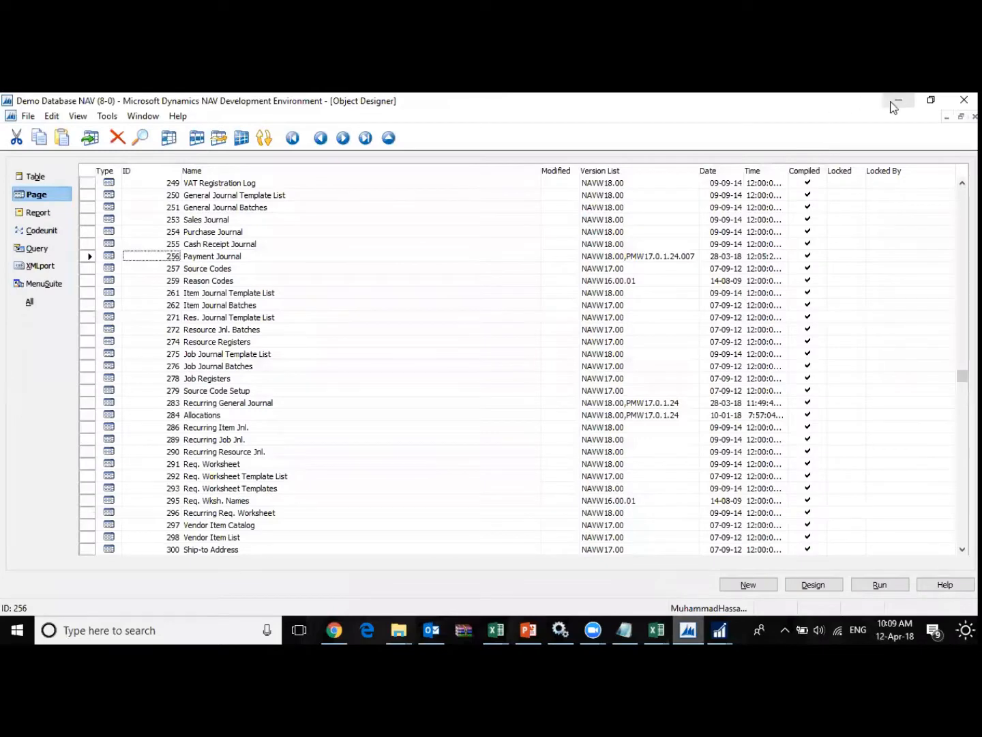
left_click(895, 102)
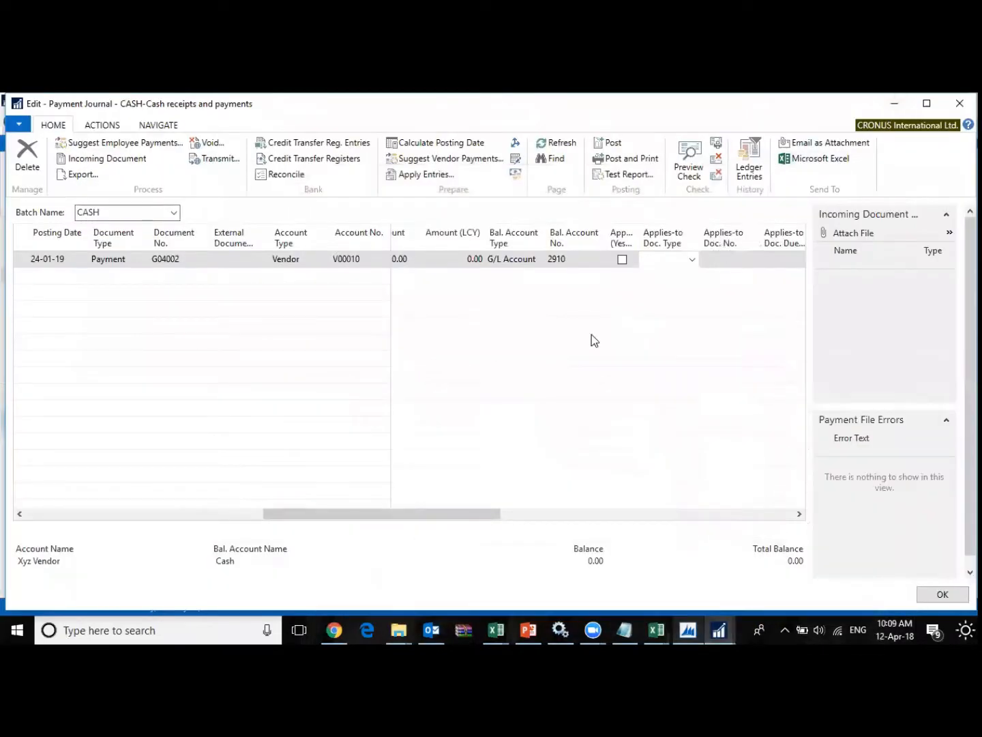
key("Escape")
left_click(346, 335)
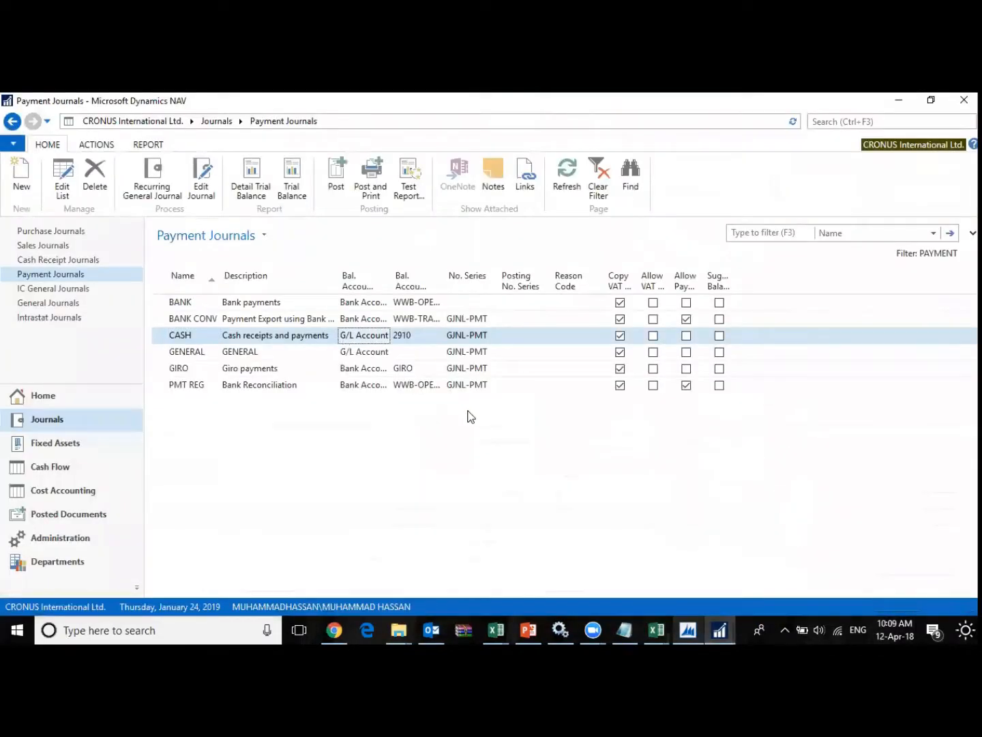
key("Return")
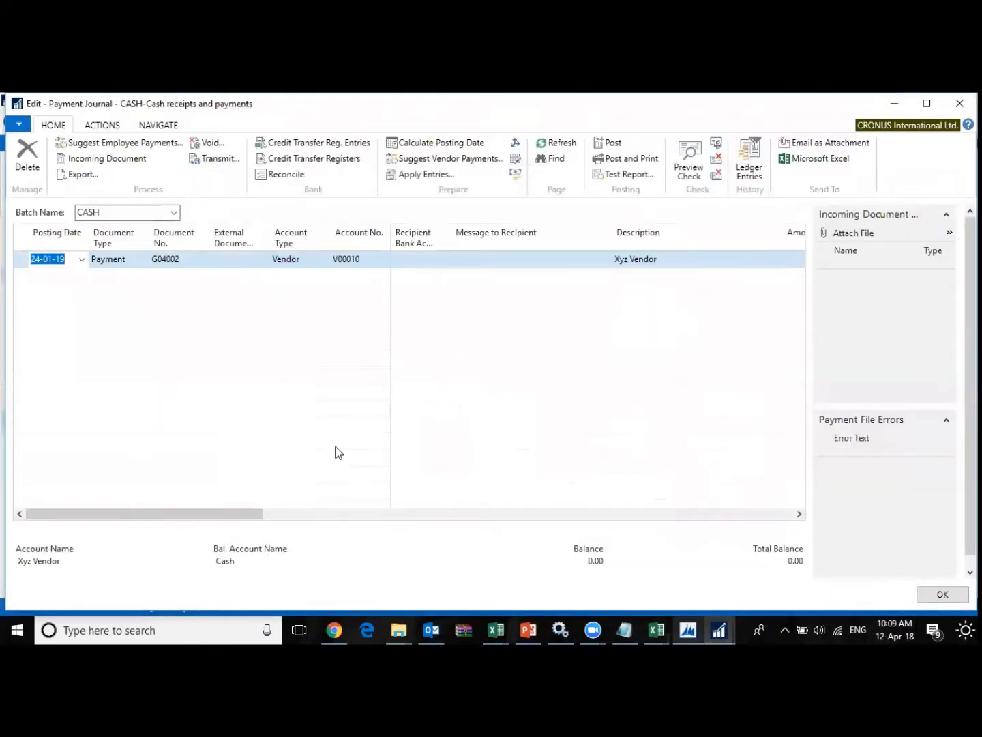
- Check the CASH payment journal's grid and its shown-columns list for the Debit Amount and Credit Amount columns
left_click_drag(233, 512, 352, 517)
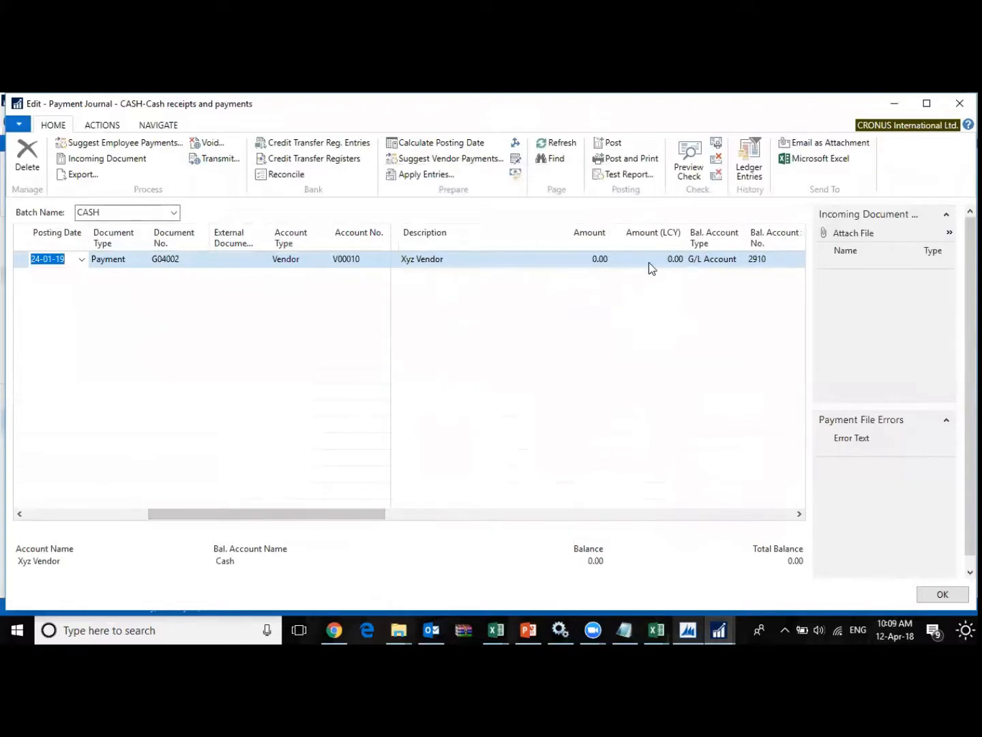
right_click(643, 255)
left_click(723, 326)
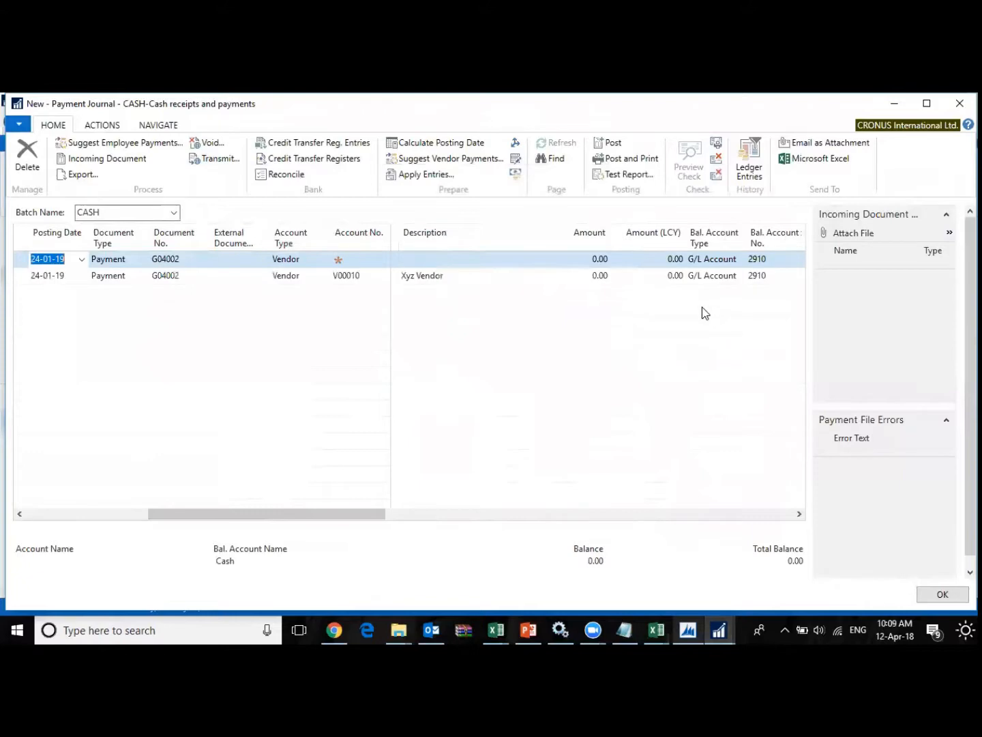
right_click(620, 232)
left_click(668, 292)
left_click(580, 381)
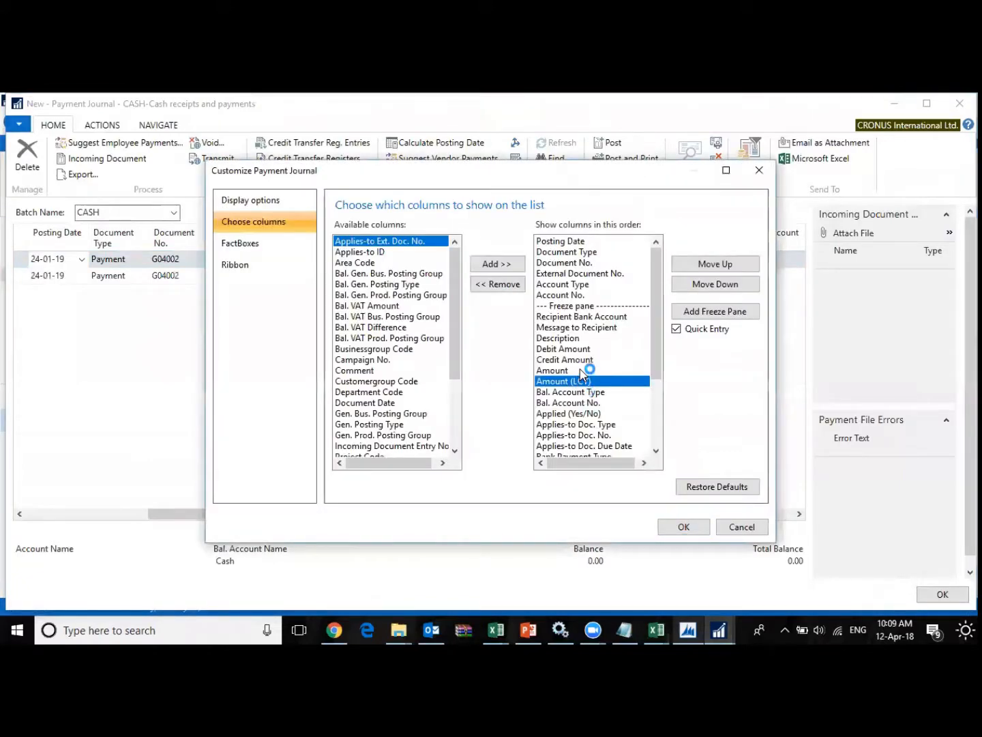
key("Escape")
left_click_drag(379, 511, 199, 515)
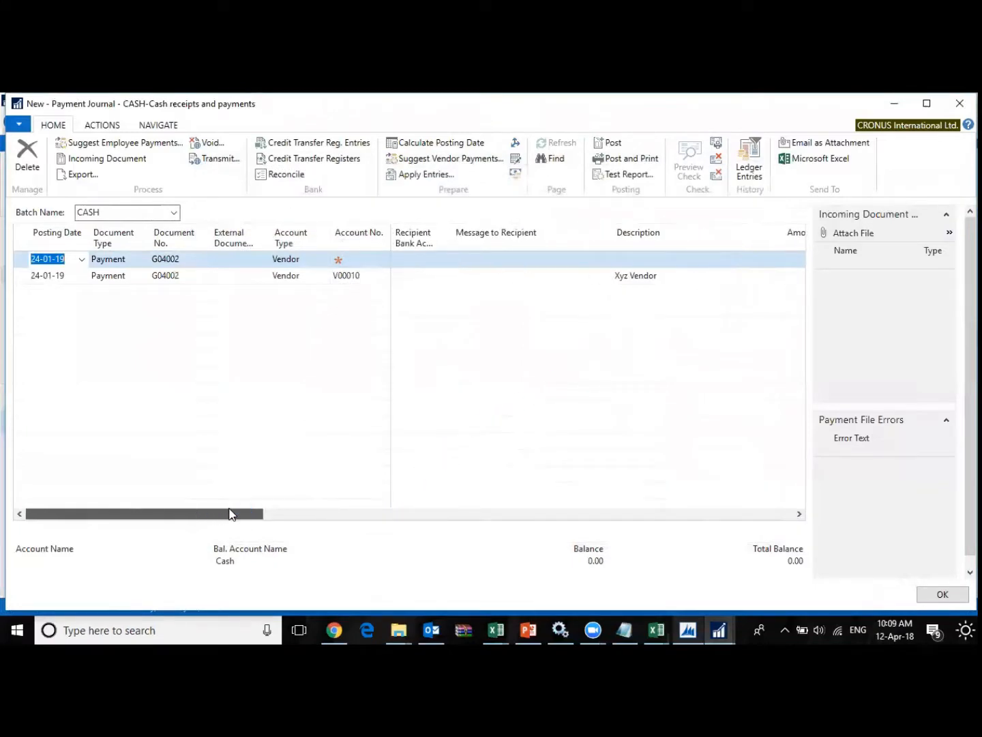
left_click_drag(263, 513, 733, 501)
left_click_drag(615, 512, 386, 508)
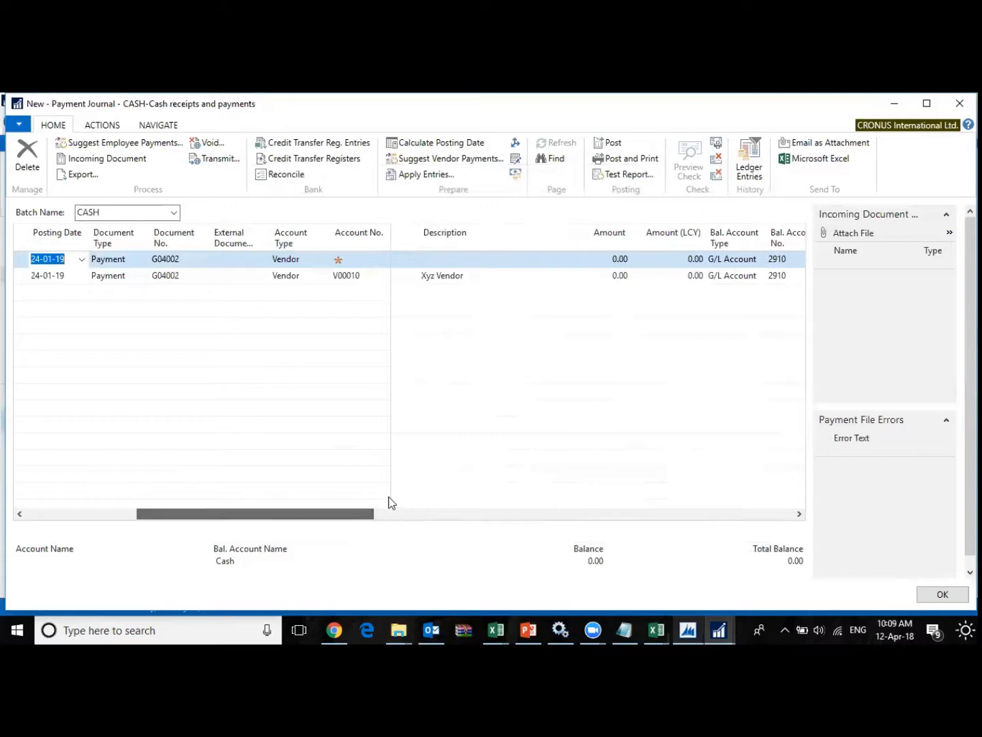
left_click(445, 236)
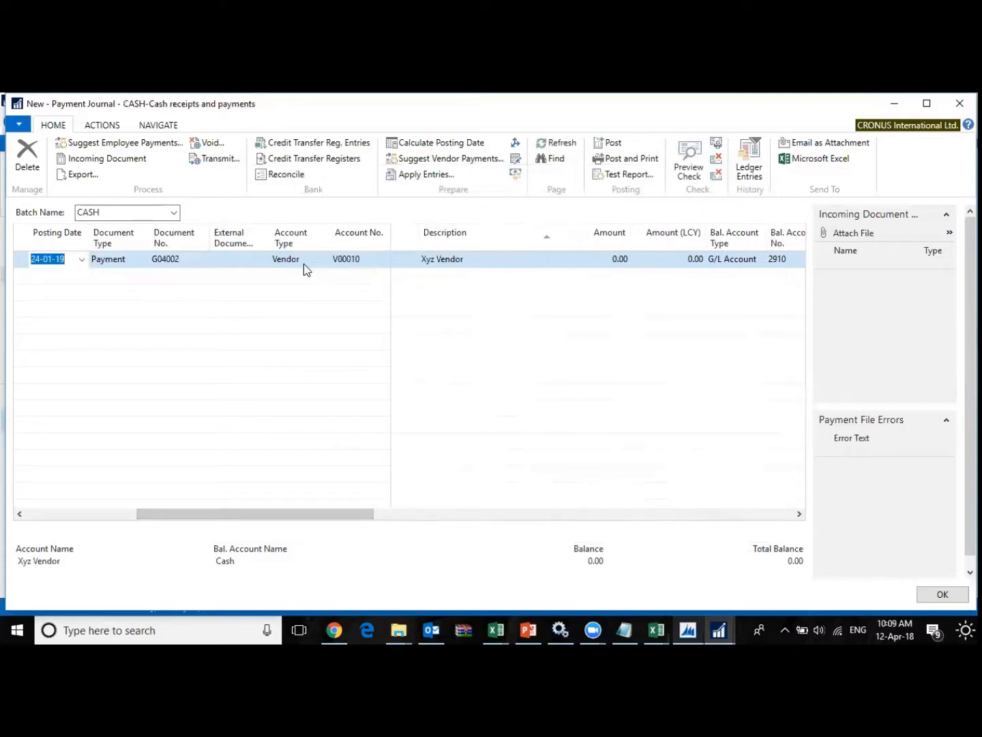
- Set the Amount on the Xyz Vendor payment line to 31.25
left_click(605, 259)
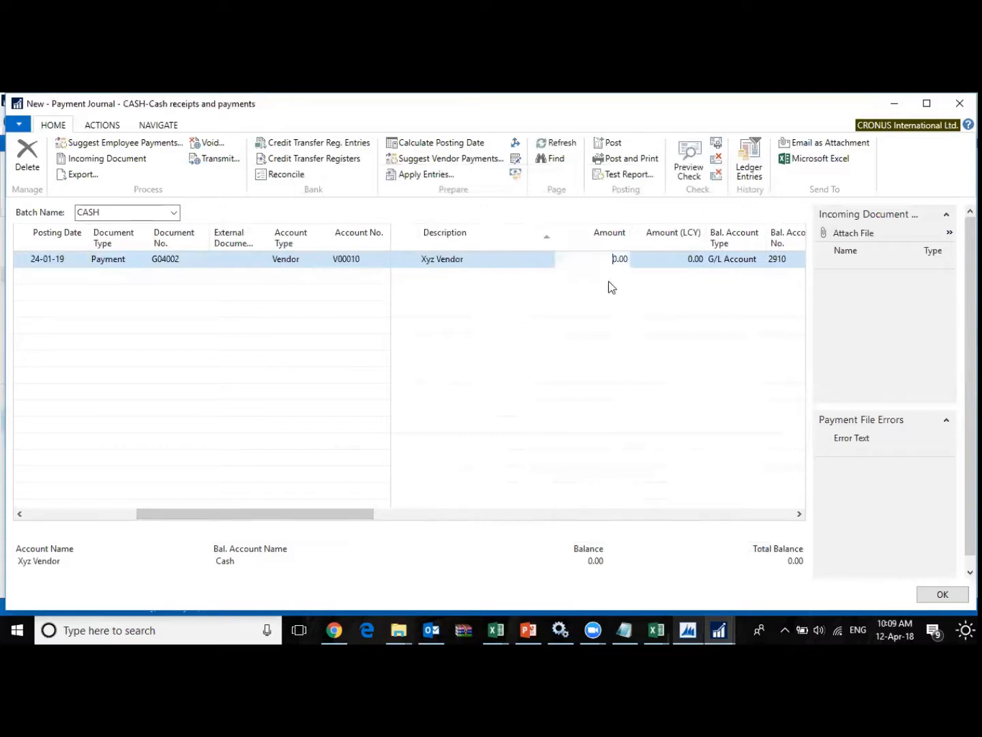
key("shift+Tab")
key("Tab")
type("31")
key("Tab")
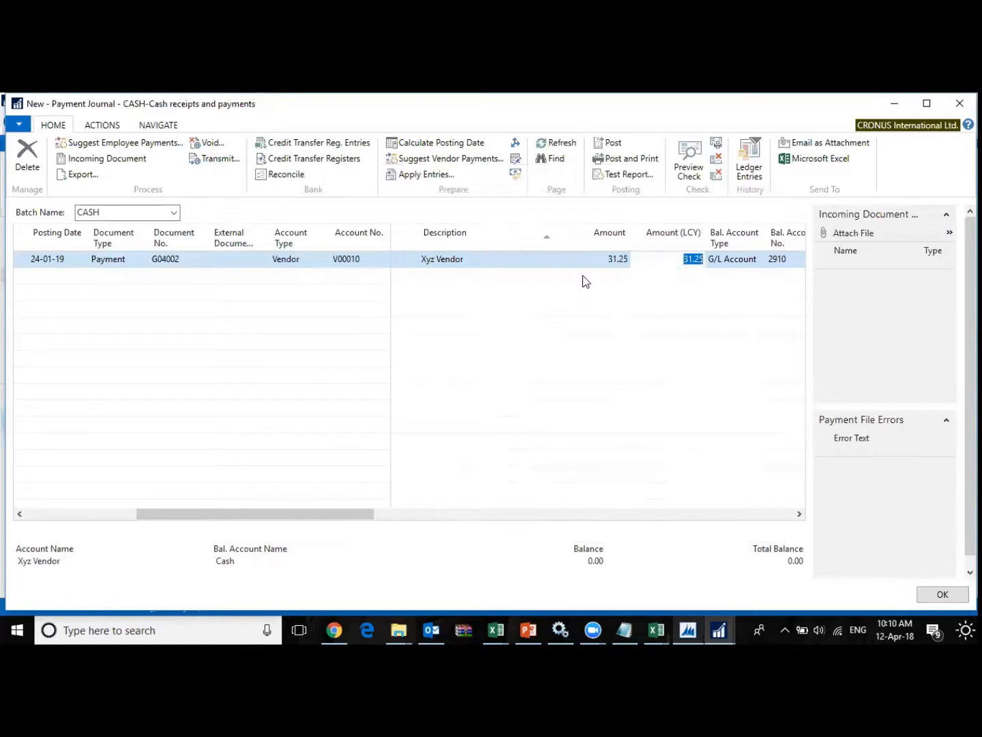
- Review the Xyz Vendor line's account, amount and balancing account fields, including the options for the balancing account type
key("Left")
key("Down")
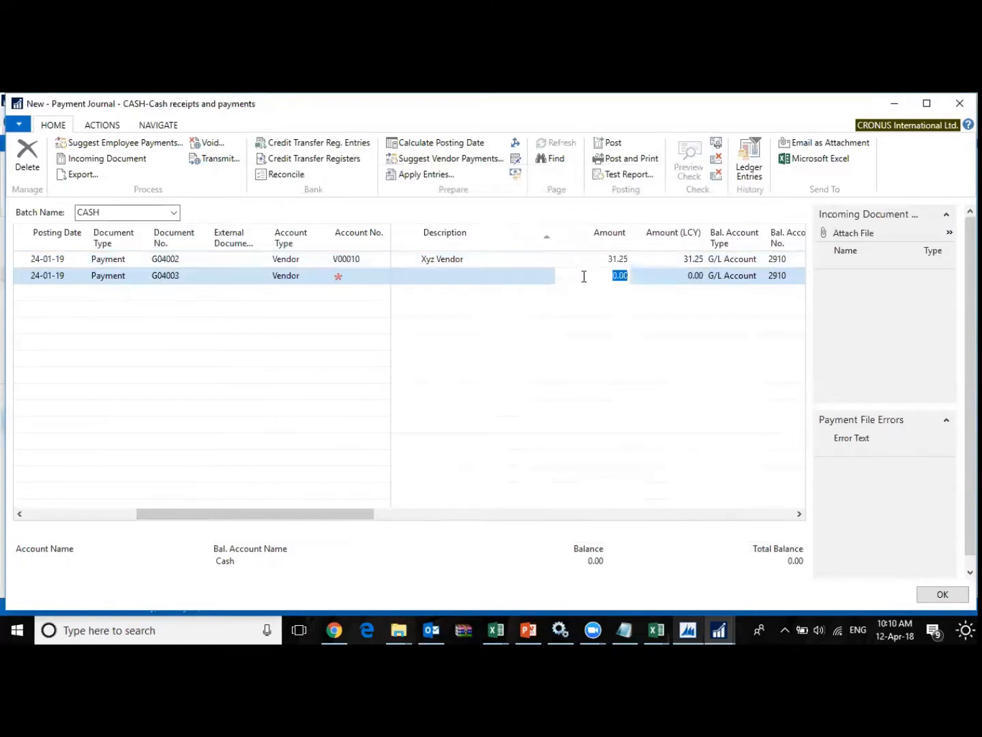
key("Left")
key("Left")
key("Left")
key("Left")
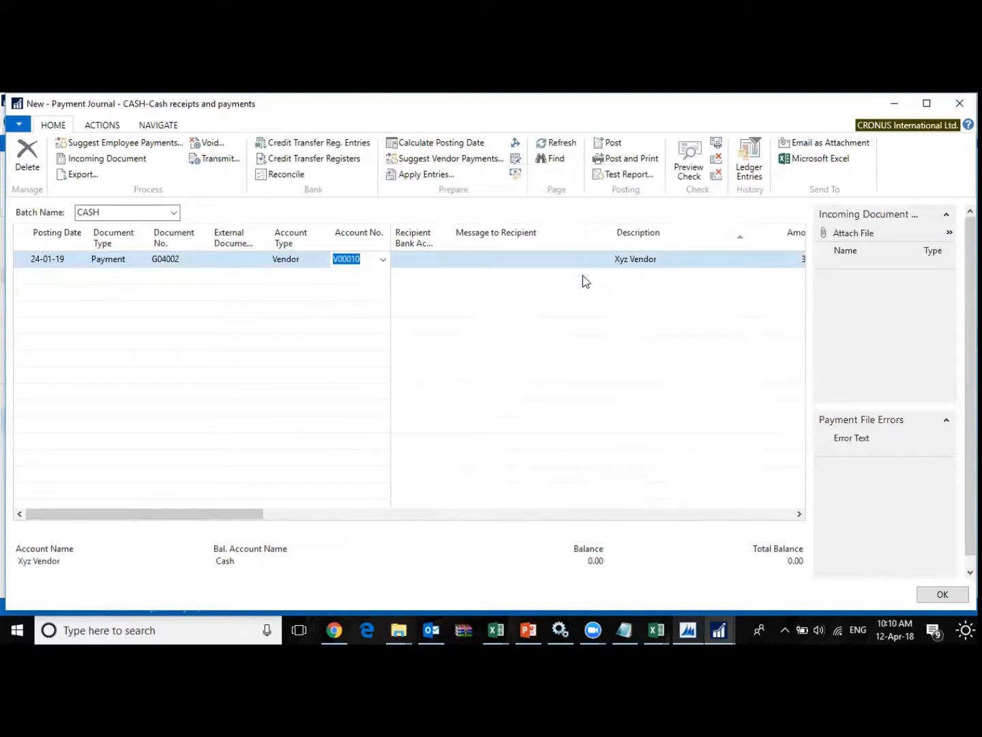
key("Left")
key("Left")
key("Right")
key("Down")
key("Up")
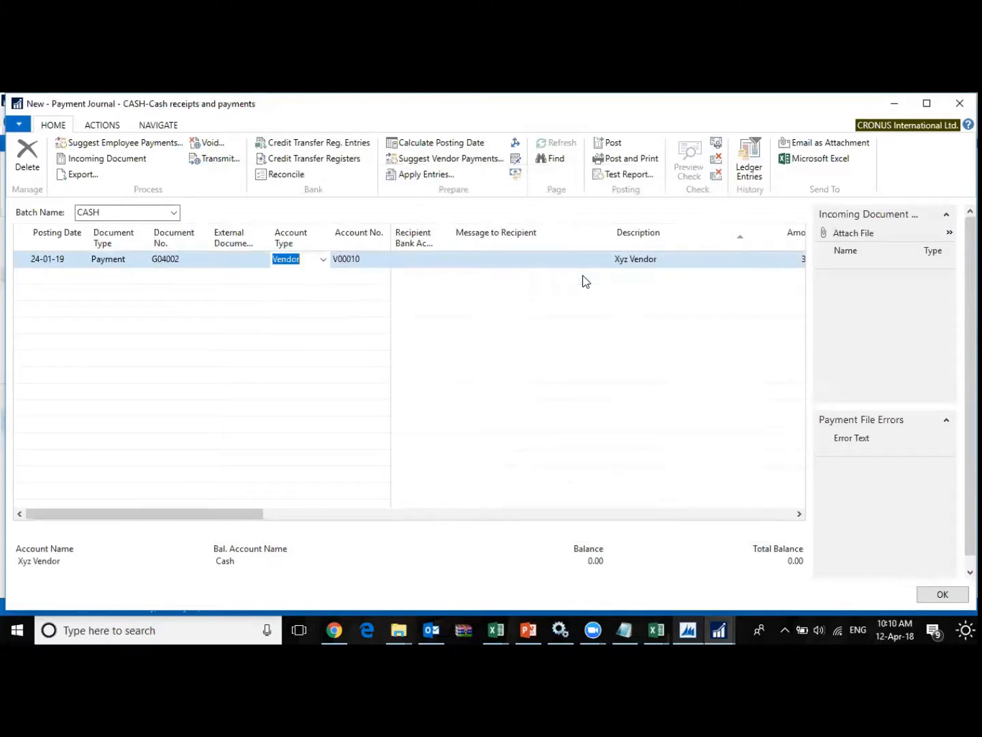
key("Right")
key("Right")
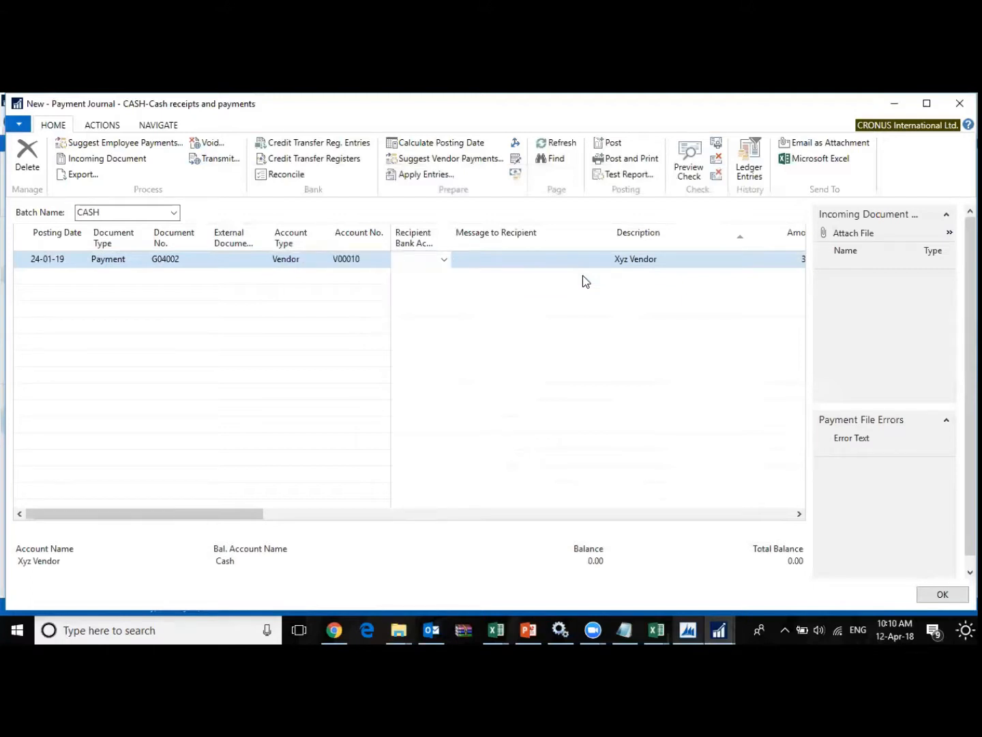
key("Right")
key("Right")
key("Right")
key("Right")
key("Right")
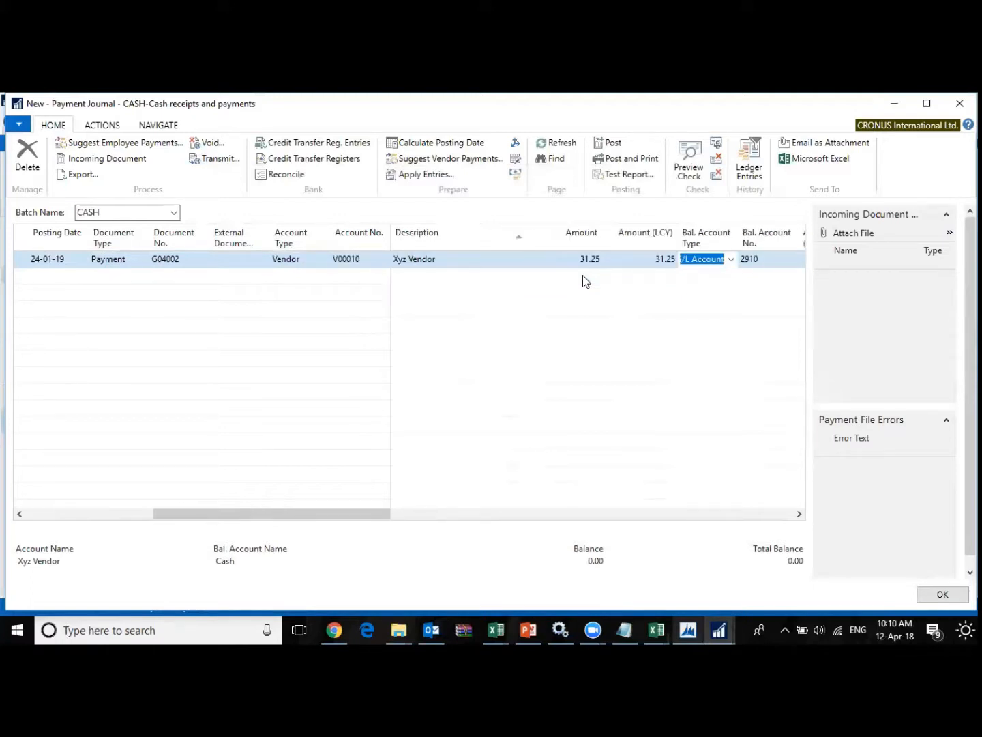
key("Left")
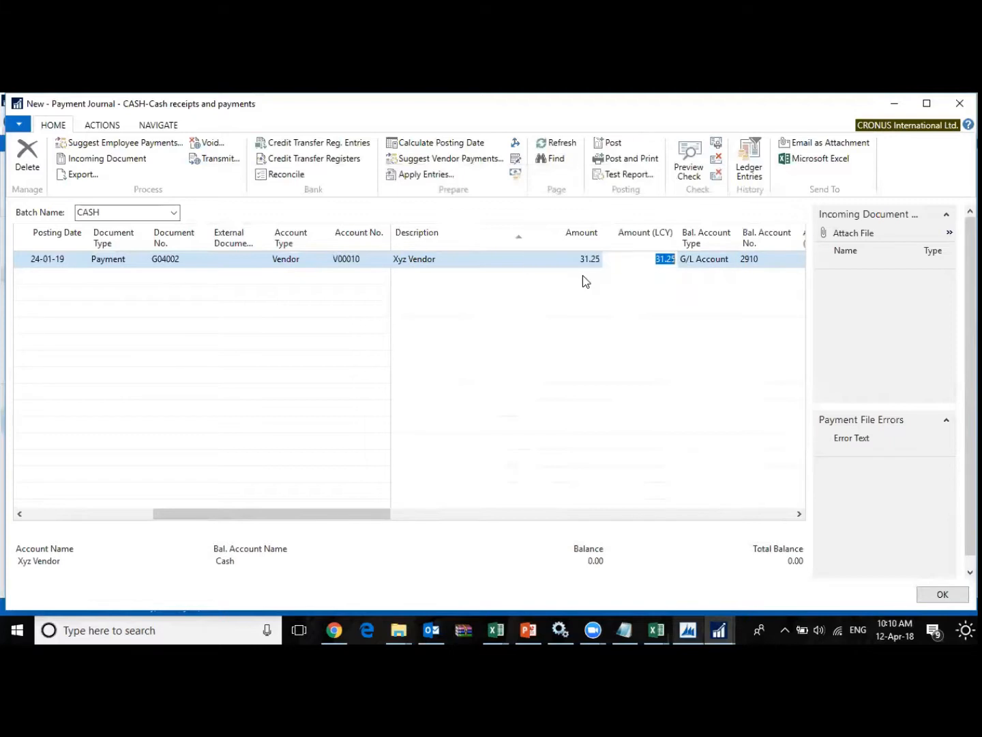
key("Right")
key("Left")
key("Left")
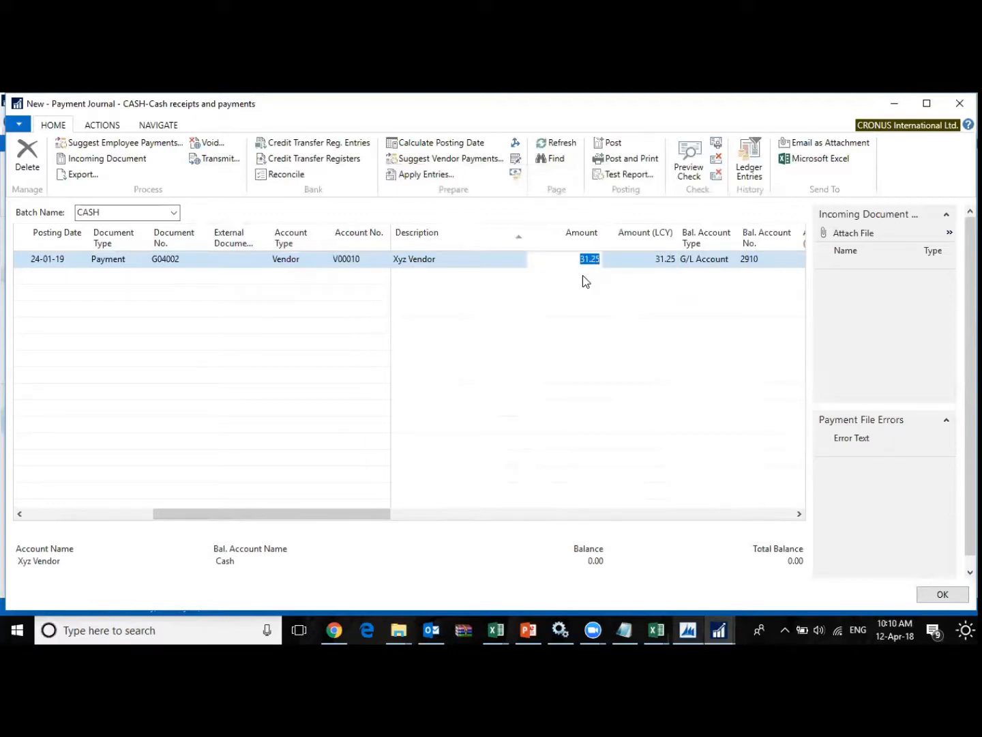
key("Right")
key("Right")
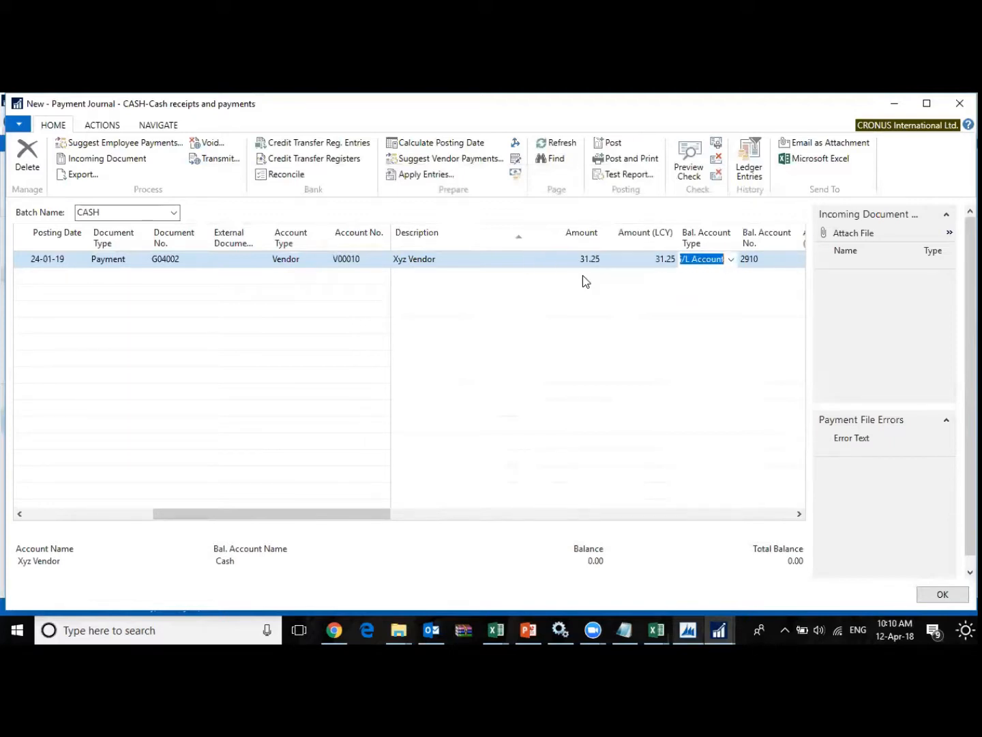
key("alt+Down")
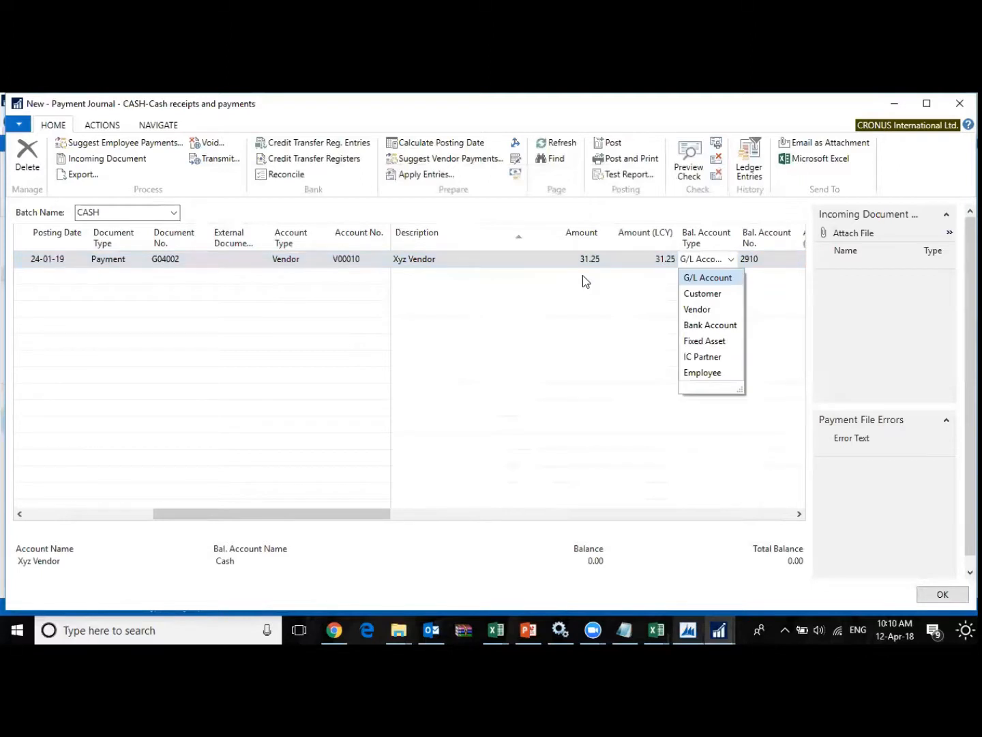
key("Escape")
- Add a second payment line below the Xyz Vendor line with Bank Account as its account type
key("Left")
key("Left")
key("Left")
key("Left")
key("Left")
key("Left")
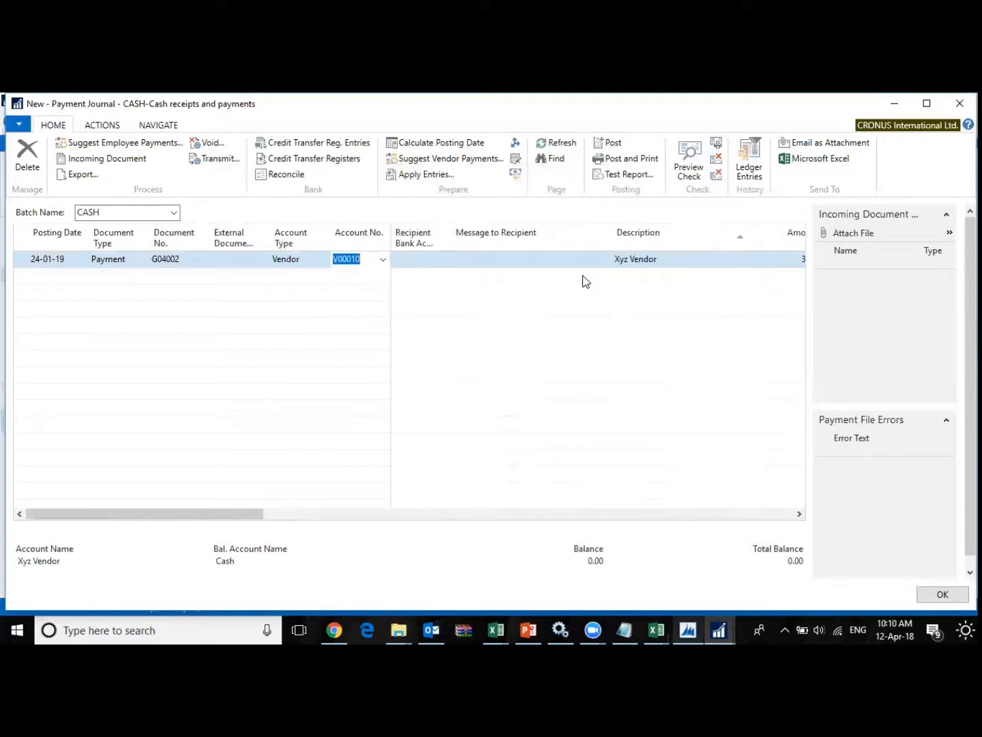
key("Down")
key("Left")
key("alt+Down")
key("Down")
key("Return")
- Look through the bank accounts and assign the Cash bank account to the second payment line
key("alt+Down")
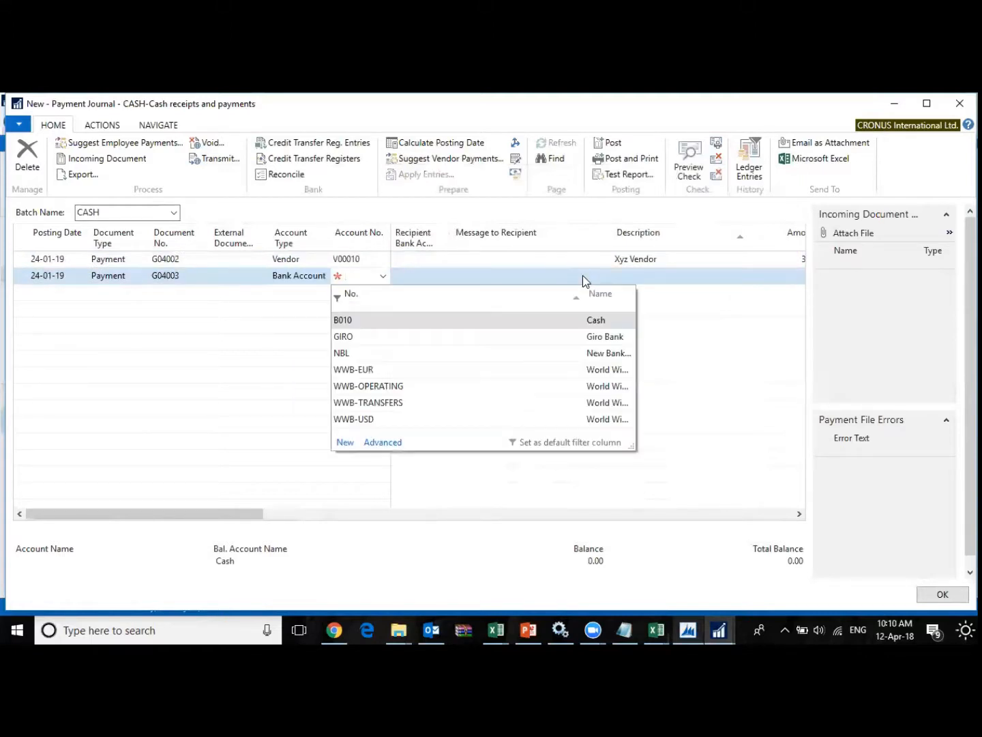
key("Down")
key("Down")
key("Down")
key("Down")
key("Down")
key("Down")
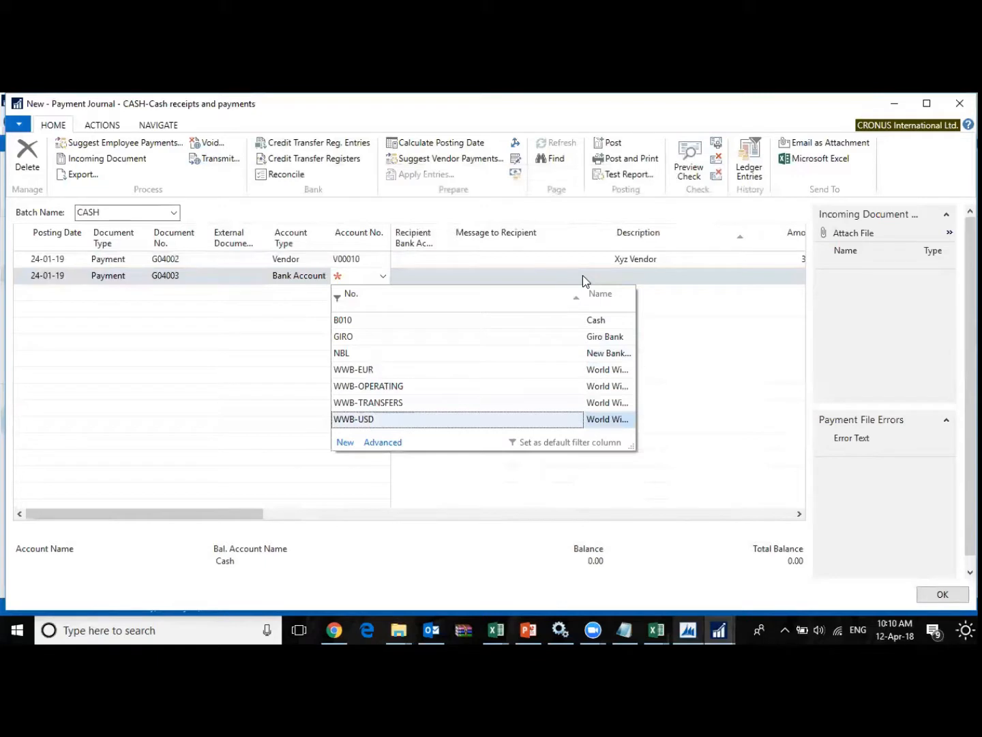
key("Up")
key("Up")
key("Up")
key("Up")
key("Up")
key("Up")
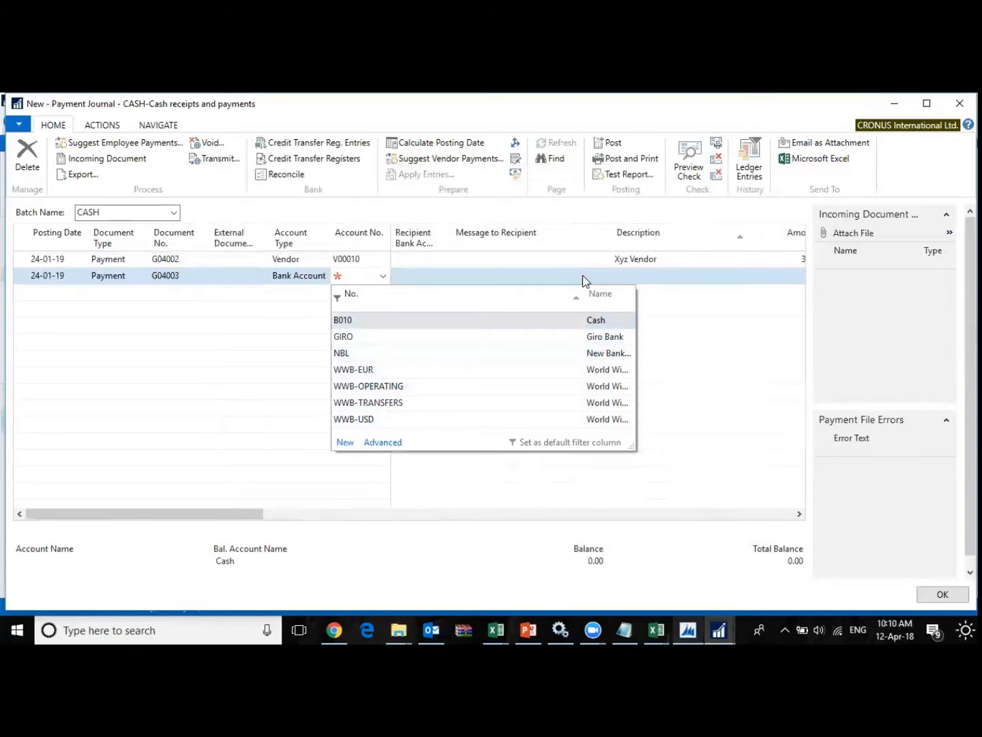
key("Return")
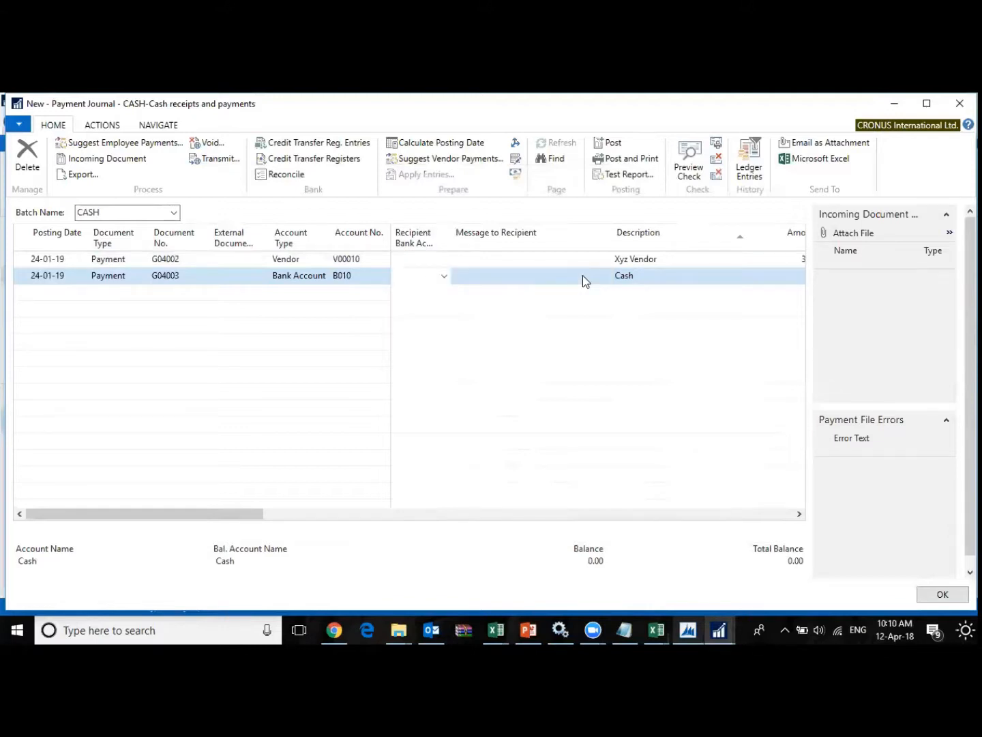
- Set the Amount on the Cash bank account line to -31.25
left_click(654, 281)
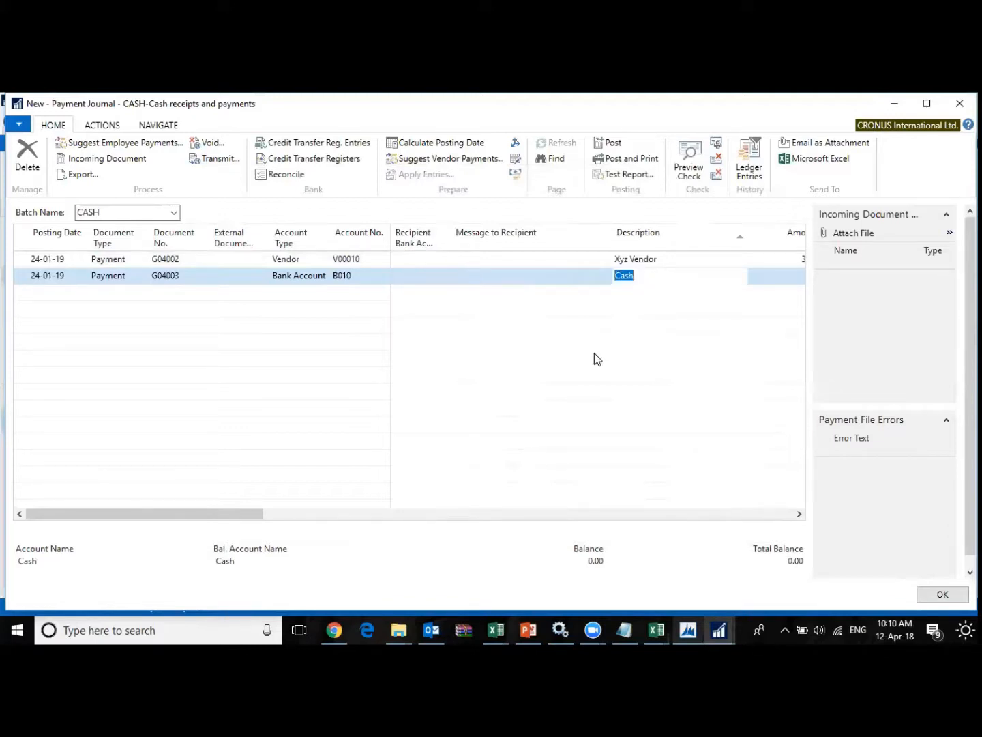
key("Return")
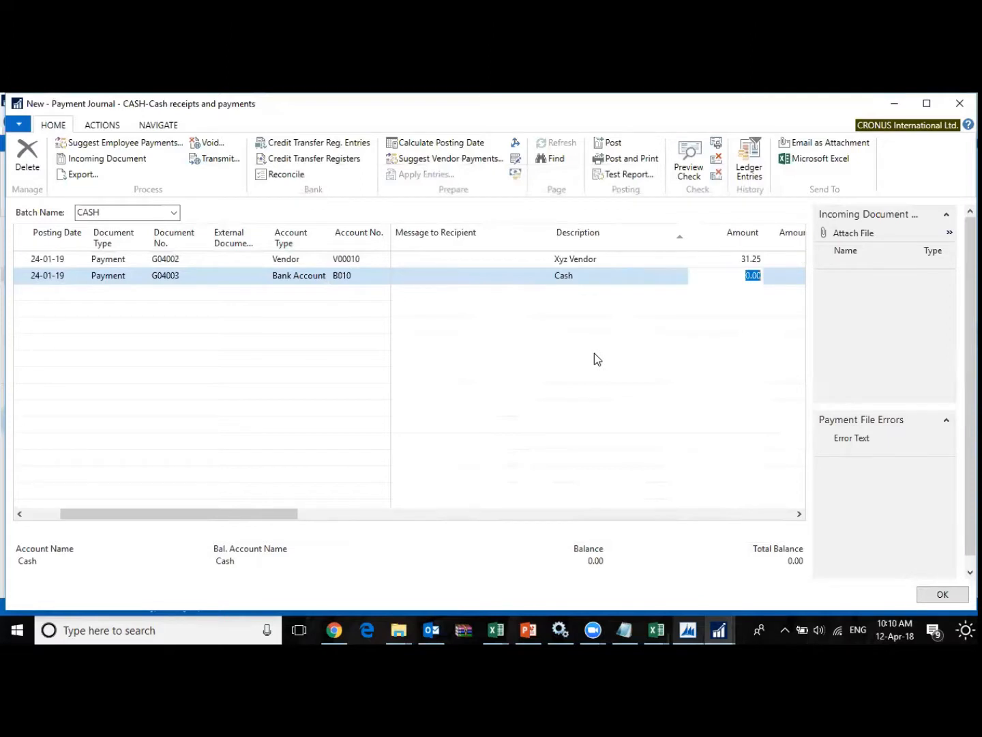
type("-31.25")
key("Return")
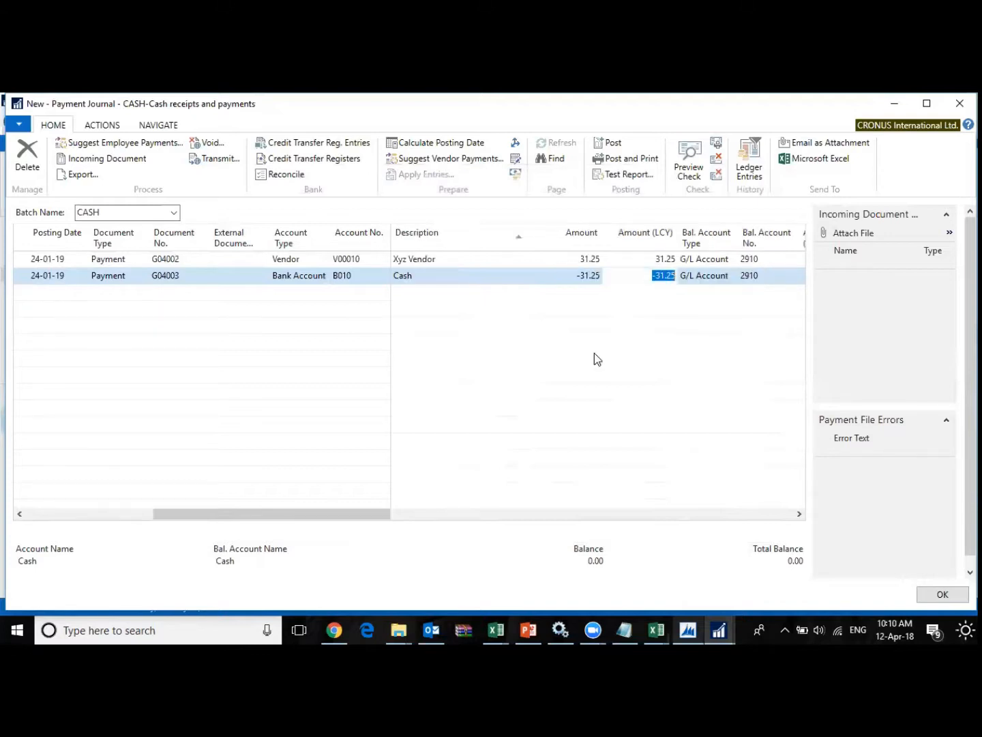
- Check which open vendor entries can be applied to the Xyz Vendor payment line, without applying any
key("Return")
key("Return")
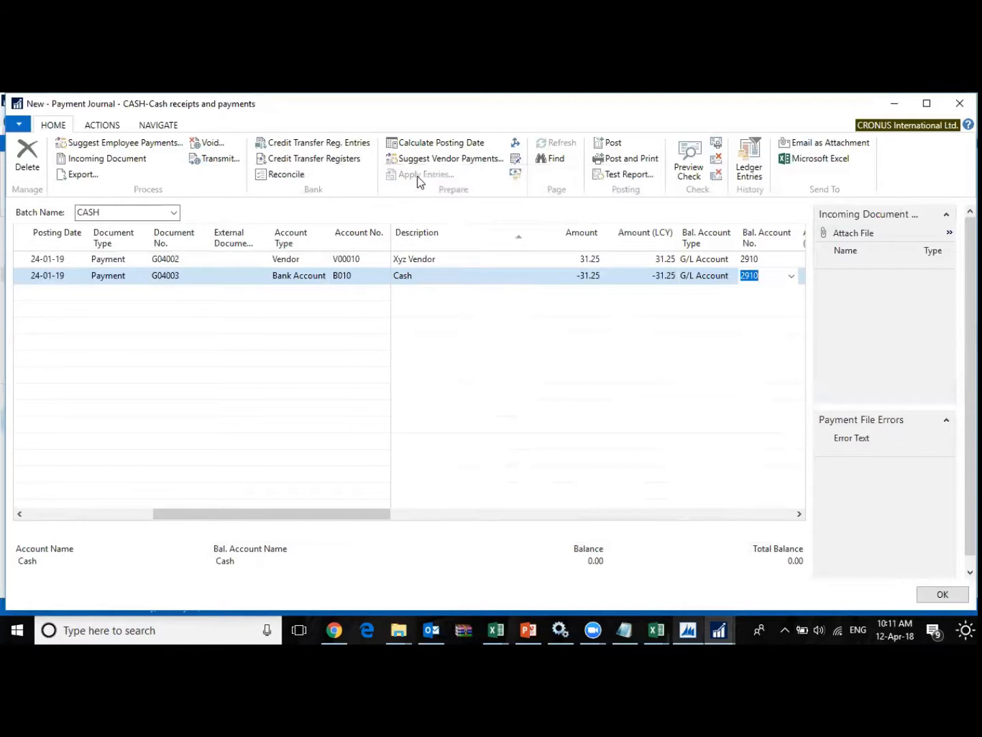
left_click(557, 259)
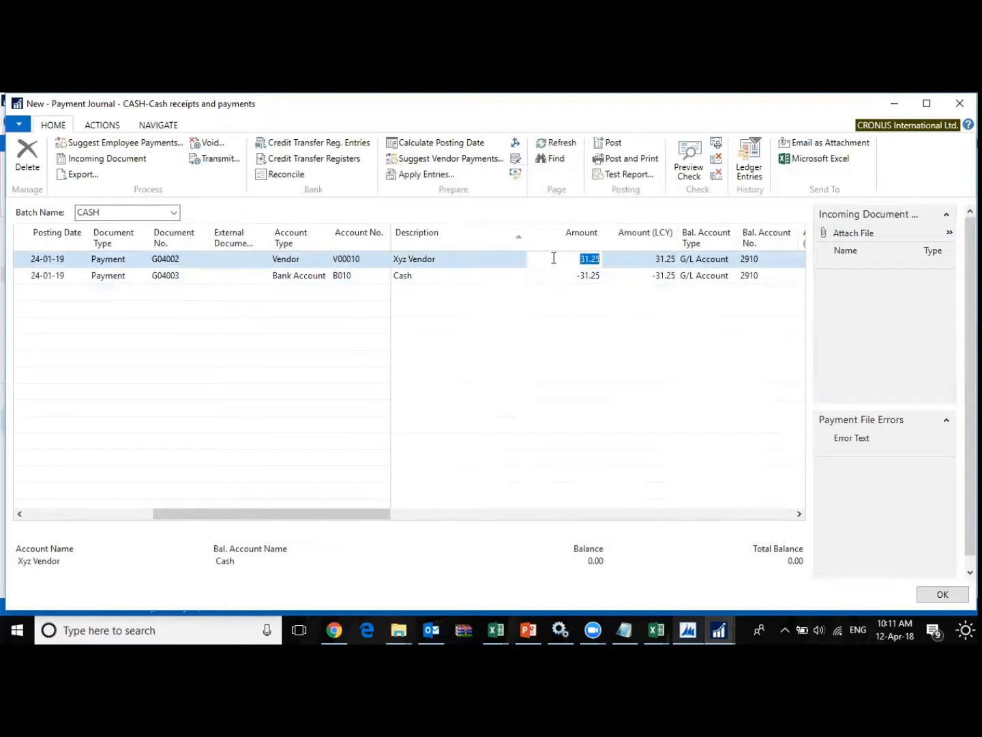
left_click(427, 176)
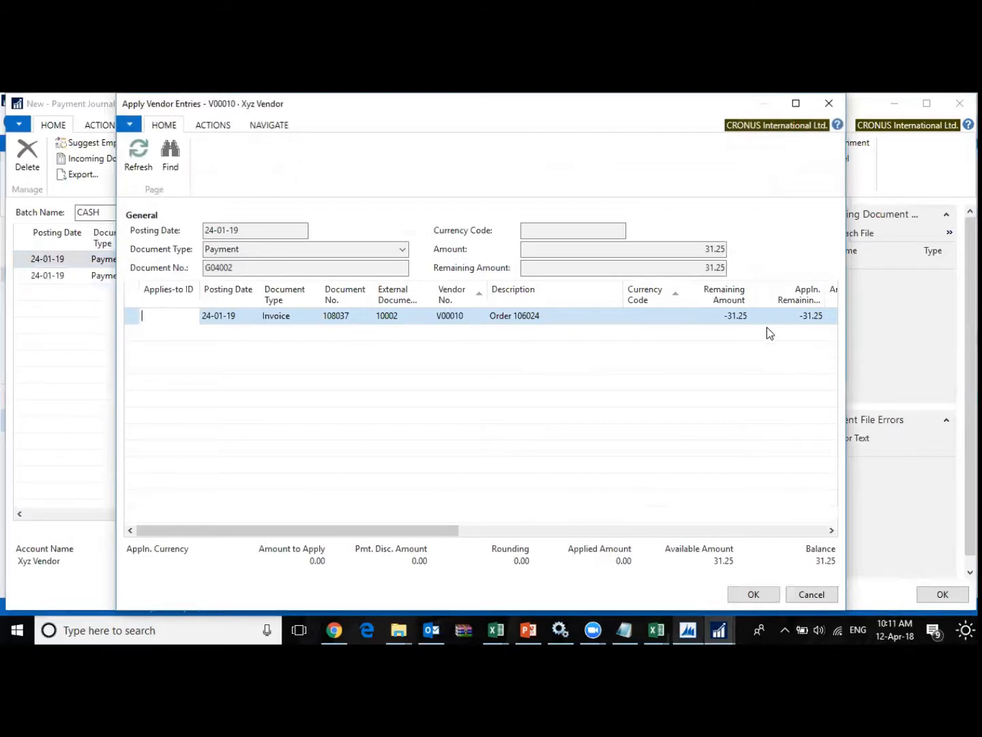
key("Escape")
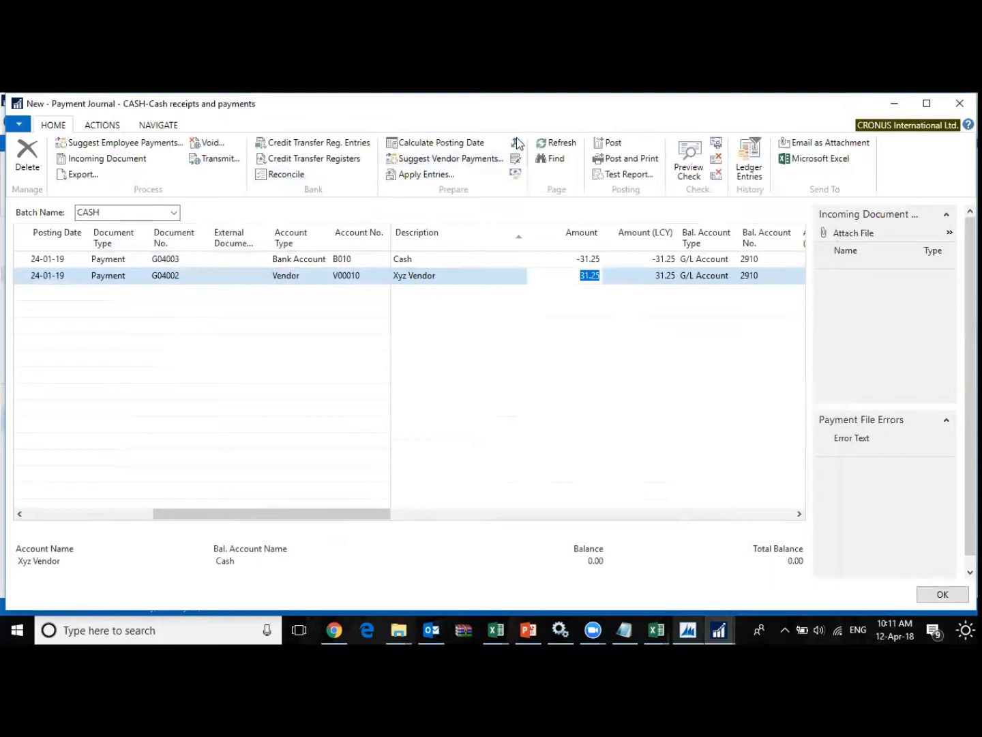
- Try to post the vendor and cash lines of the CASH payment journal
left_click(609, 144)
left_click(495, 377)
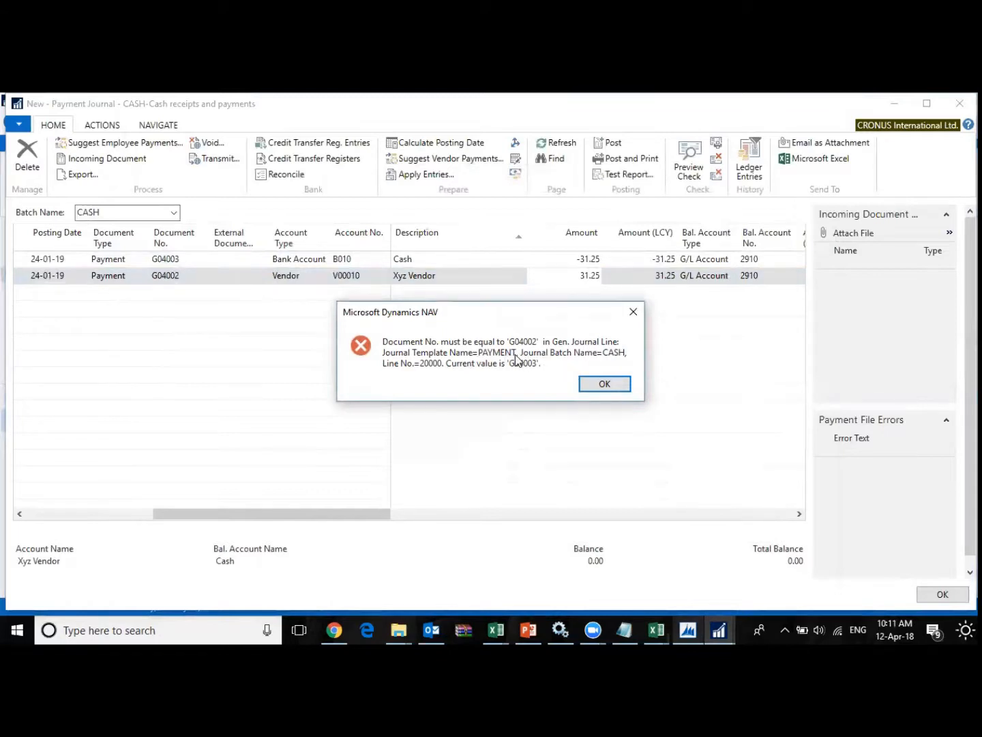
left_click(599, 384)
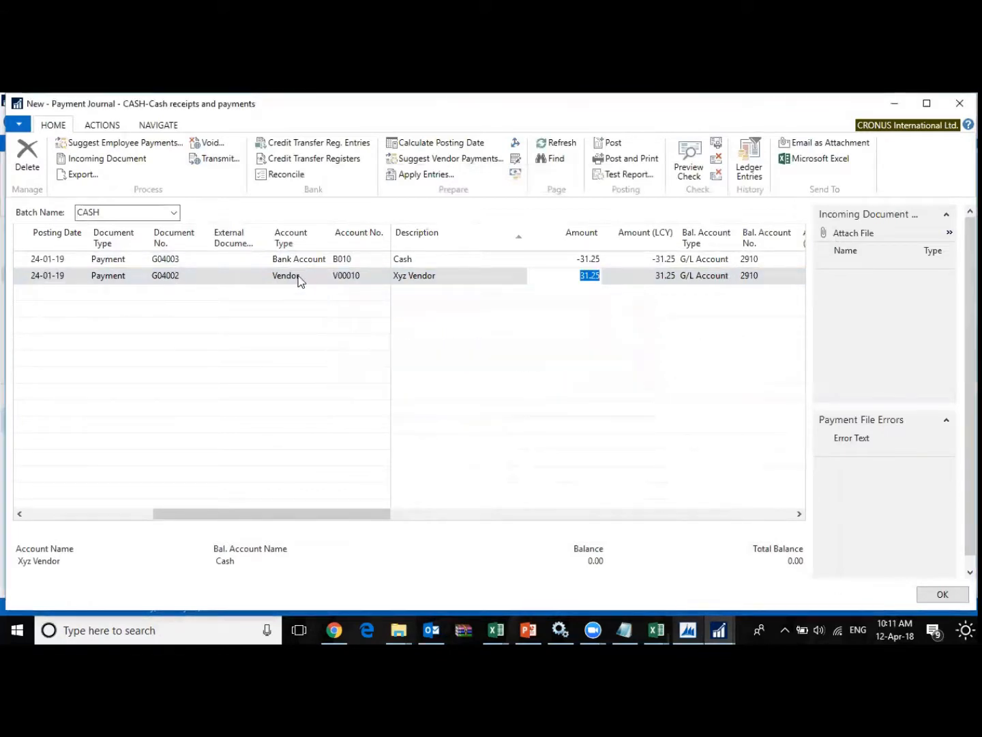
- Set the Cash line's Document No. to G04002, post the journal lines and close the payment journal
left_click(195, 258)
left_click(199, 258)
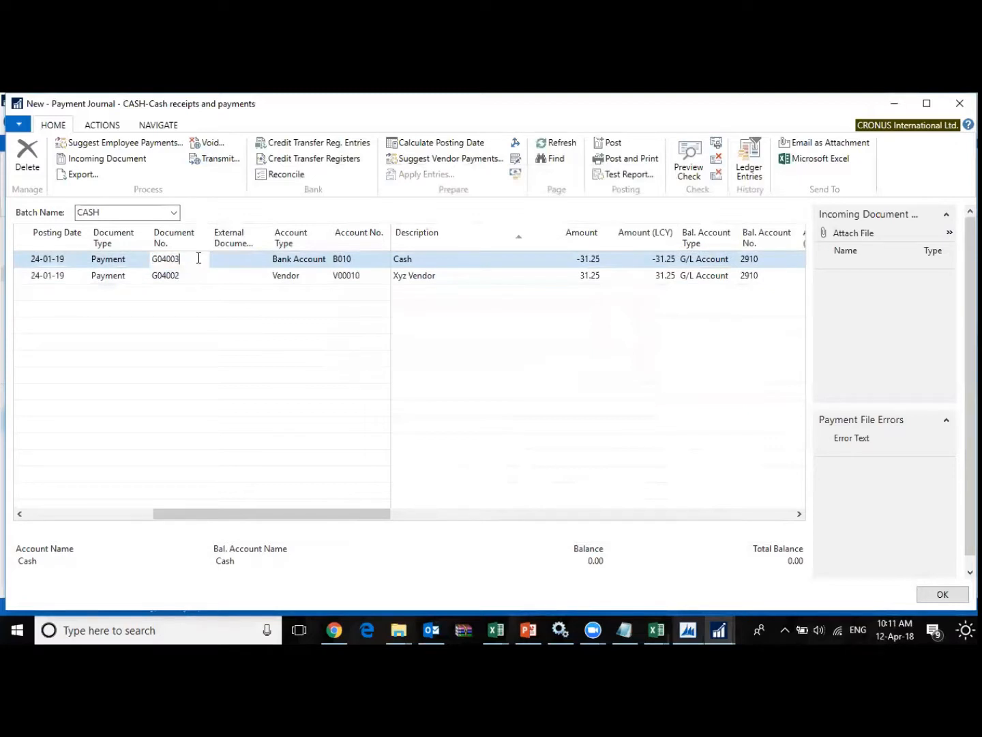
key("Tab")
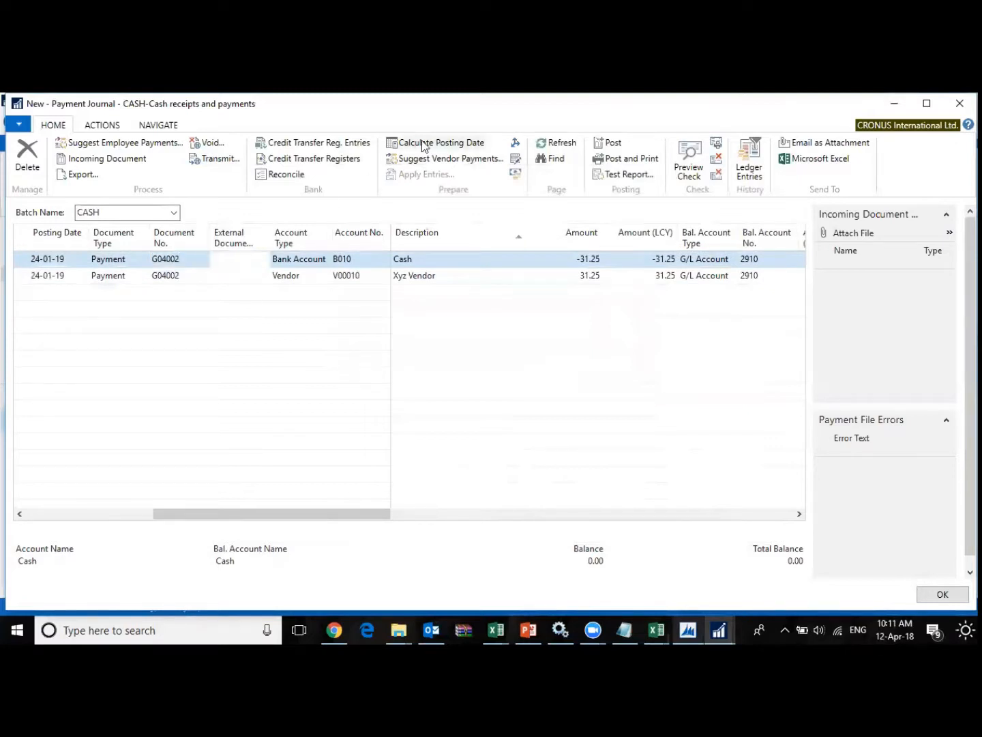
left_click(610, 145)
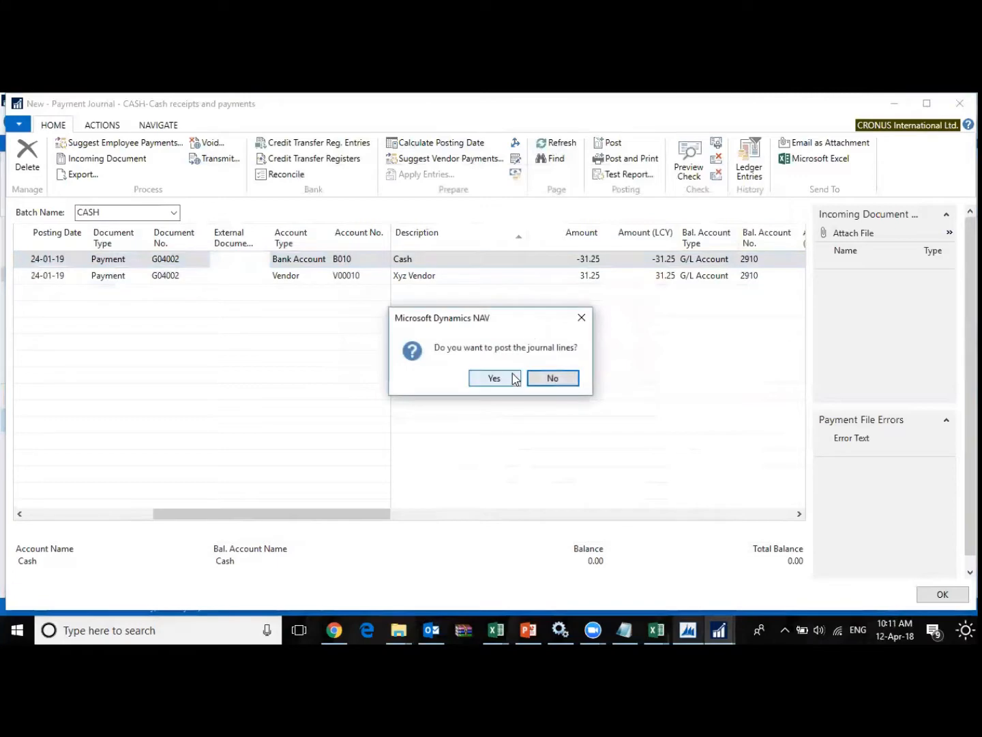
left_click(507, 378)
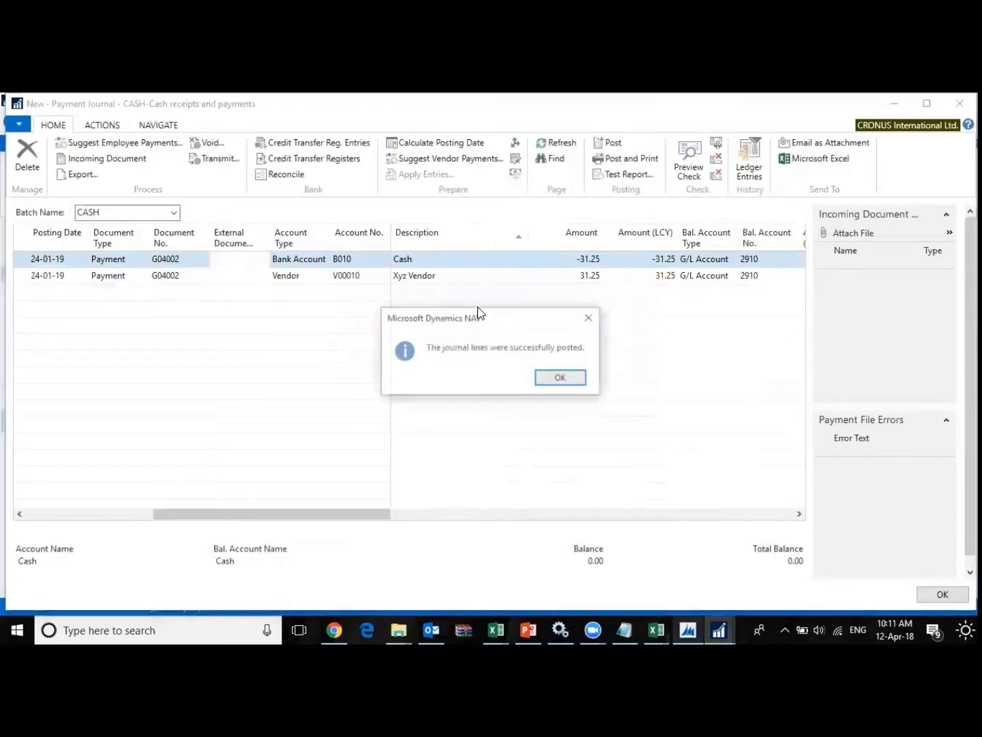
left_click(561, 378)
key("Escape")
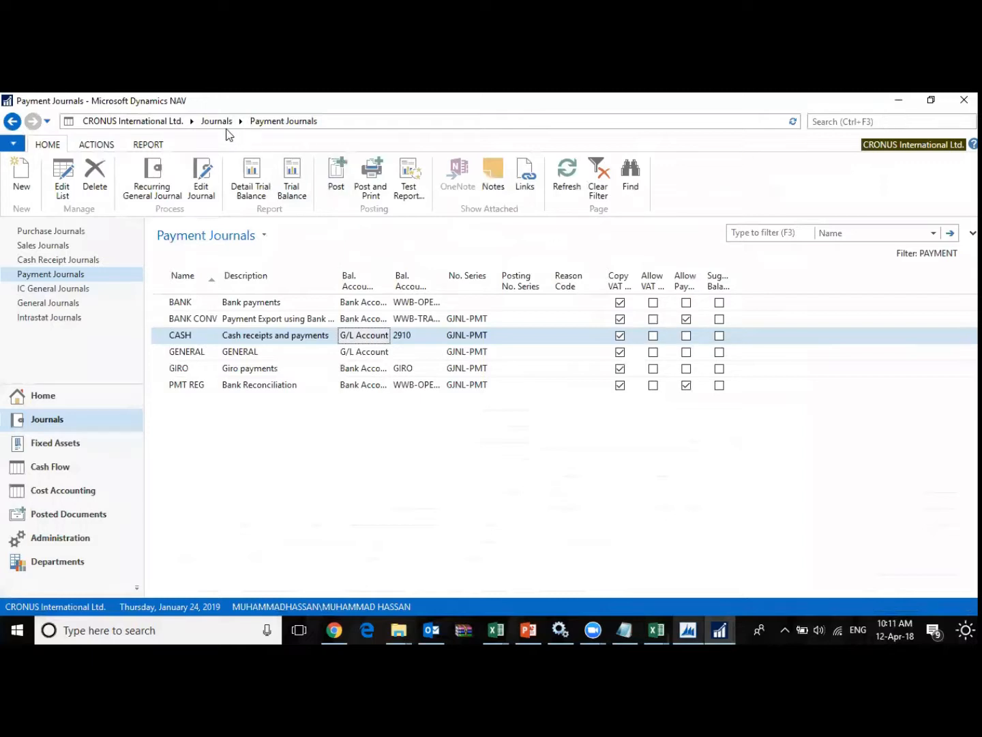
- Open the vendor list under Purchasing order processing and filter it by Name for xyz
left_click(162, 123)
left_click(87, 558)
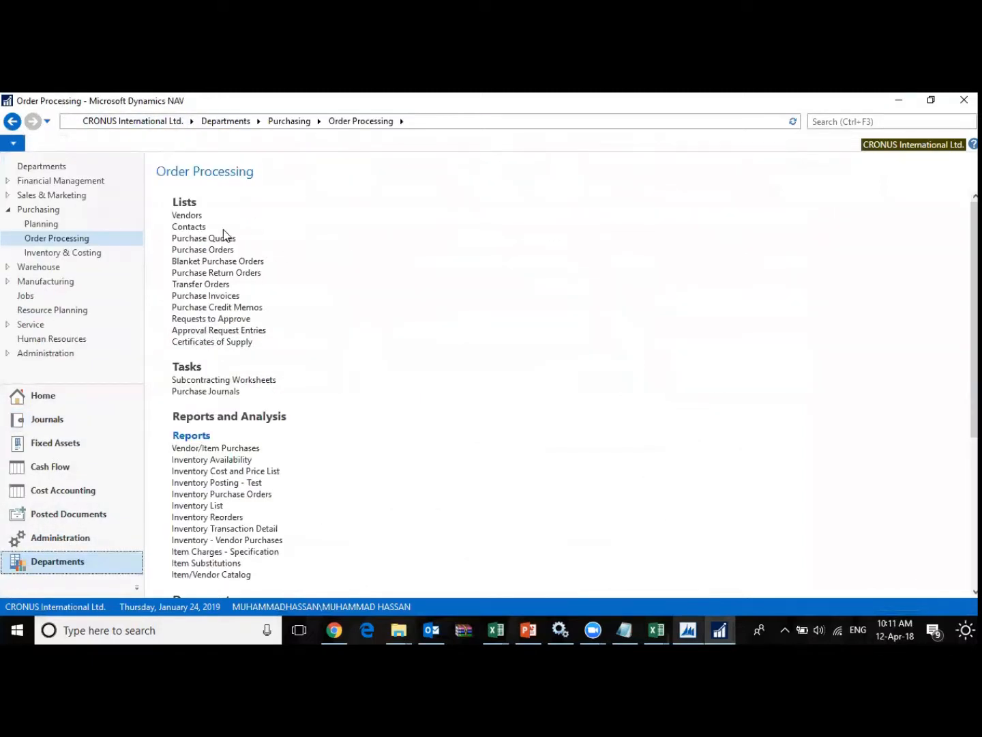
left_click(187, 215)
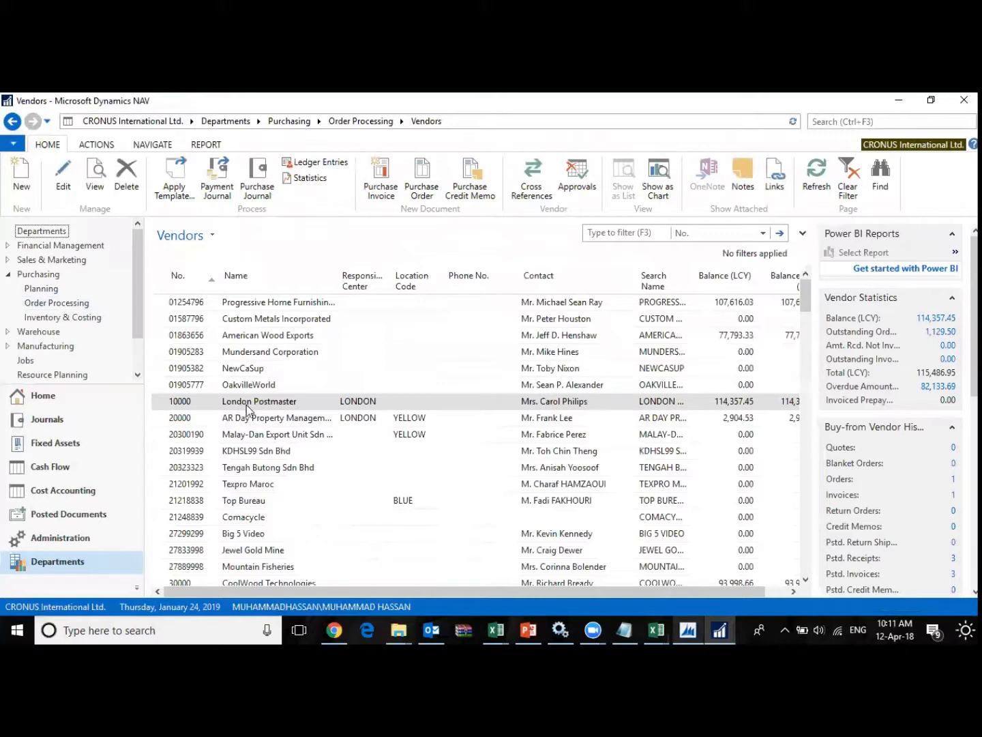
left_click(706, 233)
left_click(706, 267)
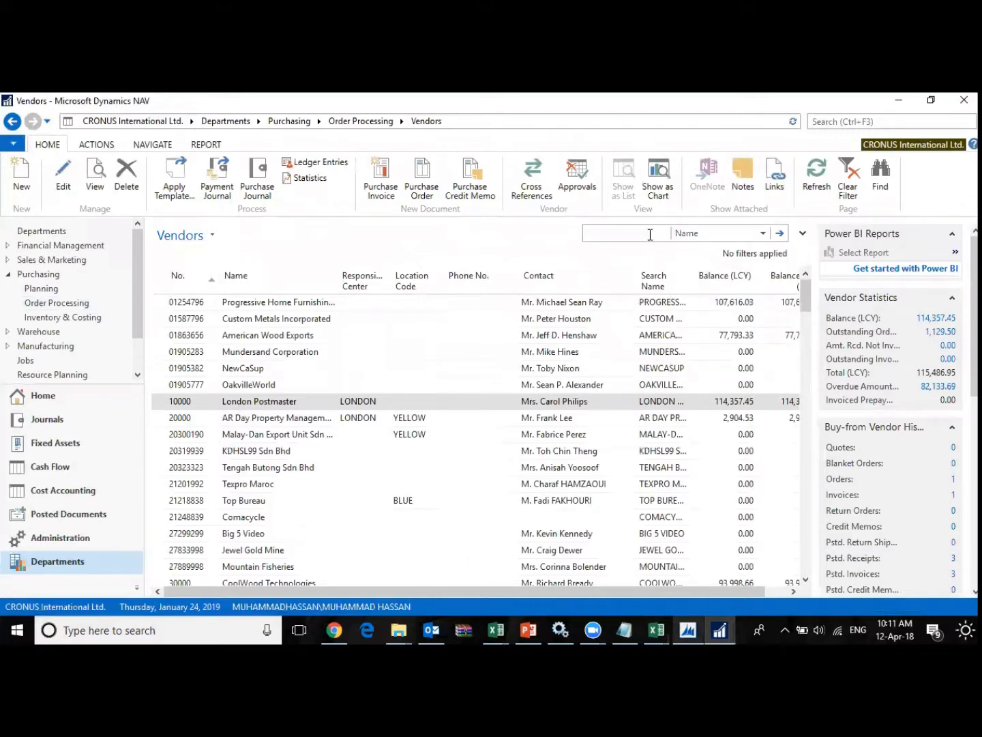
key("Return")
left_click(234, 298)
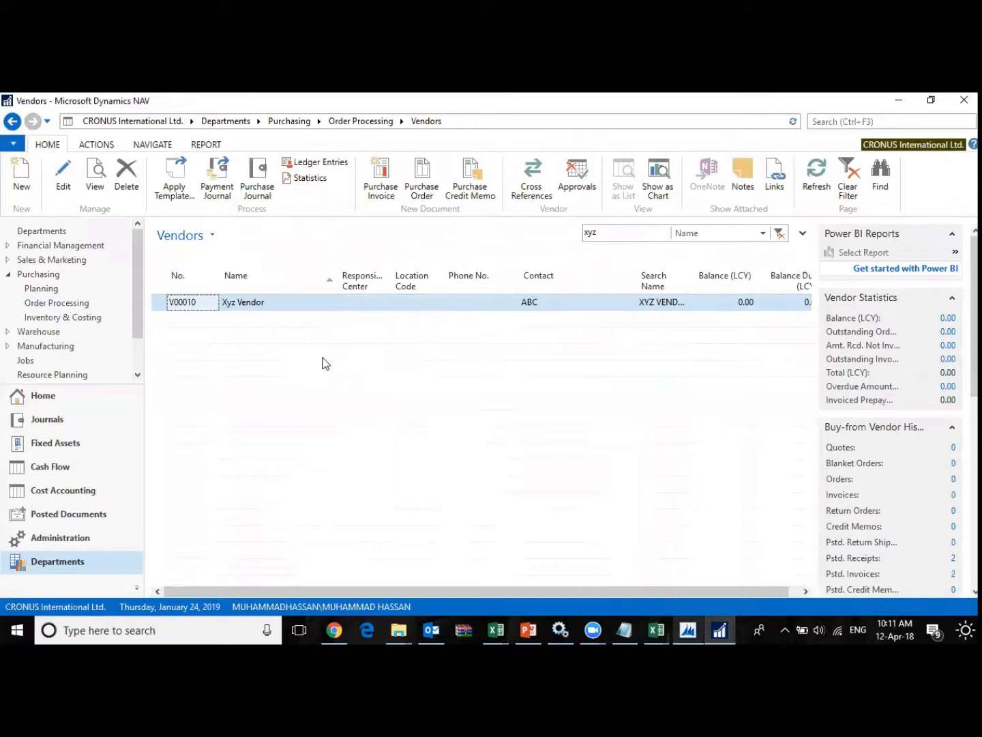
- Open Xyz Vendor's ledger entries and examine the first invoice 108036 and its payment G04001
key("ctrl+F7")
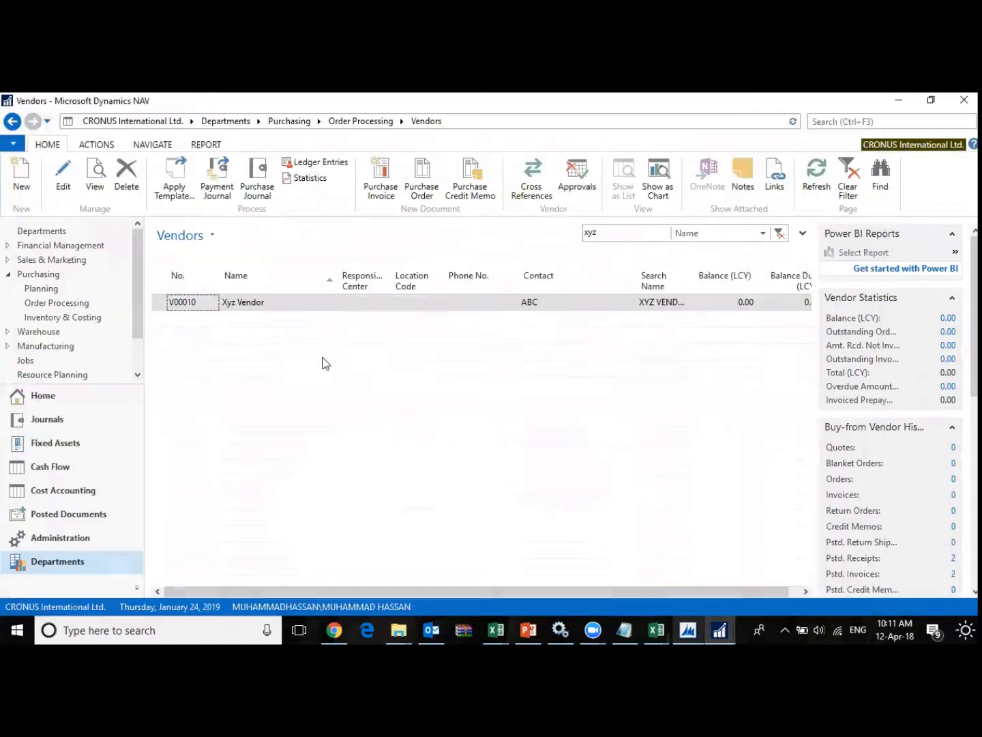
left_click(326, 163)
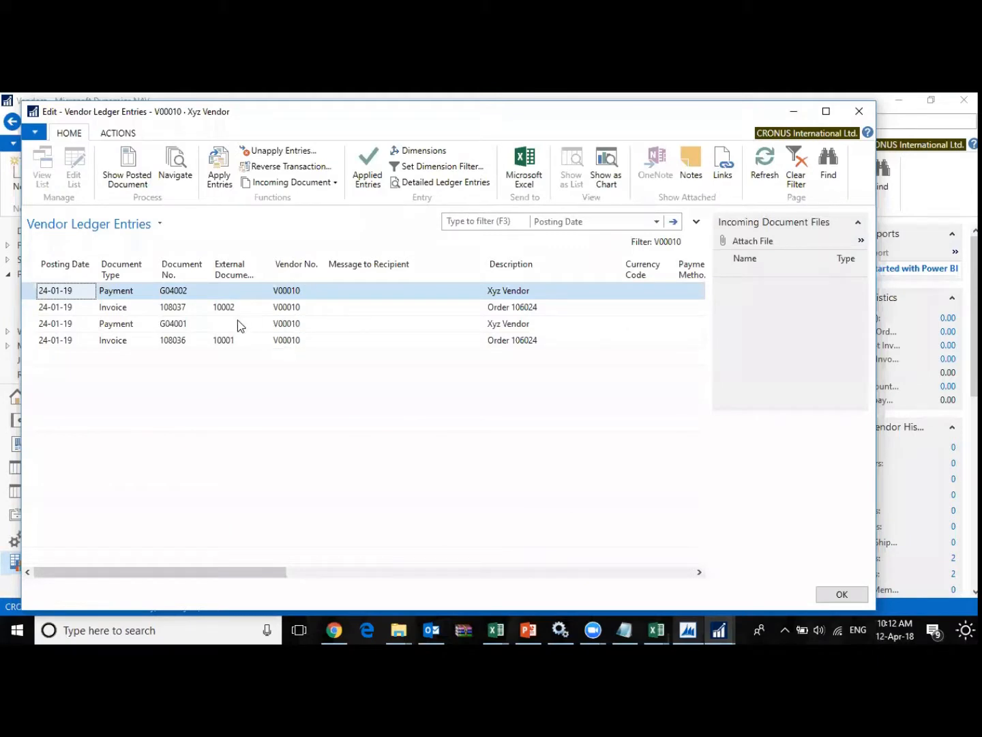
left_click(179, 343)
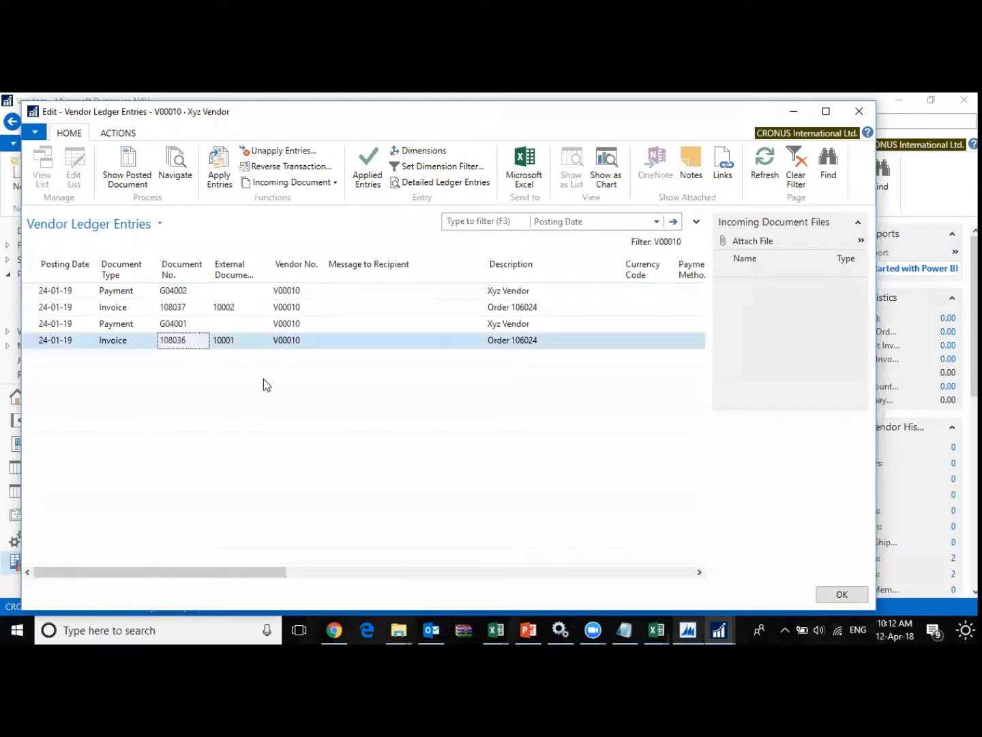
left_click(231, 323)
- Compare the remaining amounts and Open status of Xyz Vendor's invoice and payment entries
left_click_drag(243, 573, 624, 572)
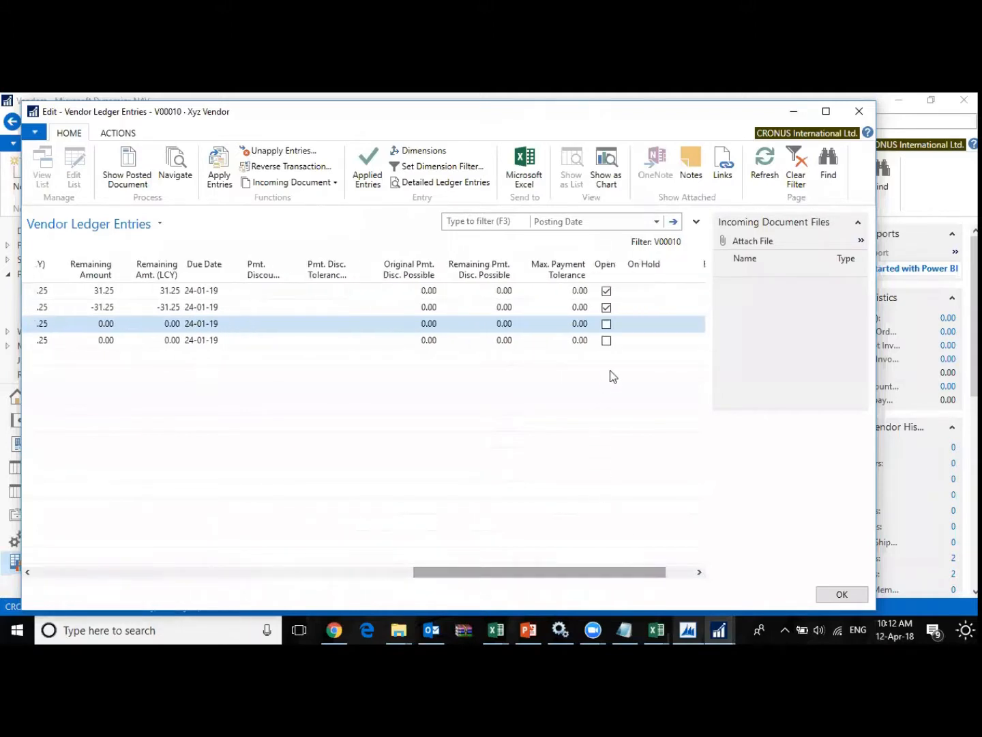
left_click(605, 291)
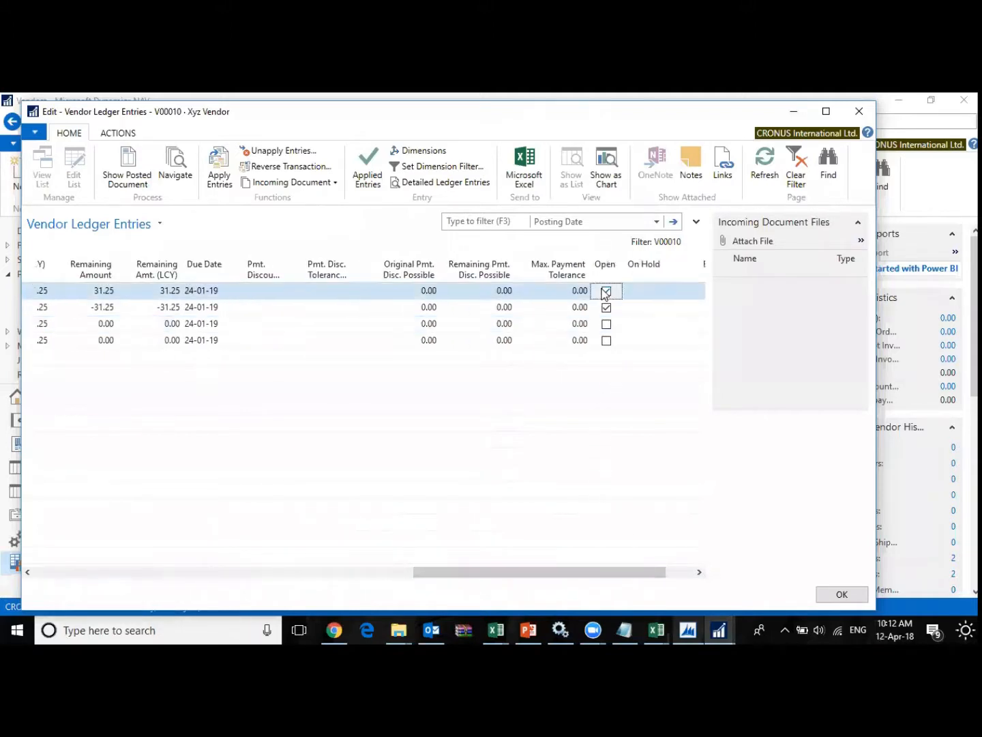
left_click(607, 325)
left_click(606, 344)
left_click(607, 328)
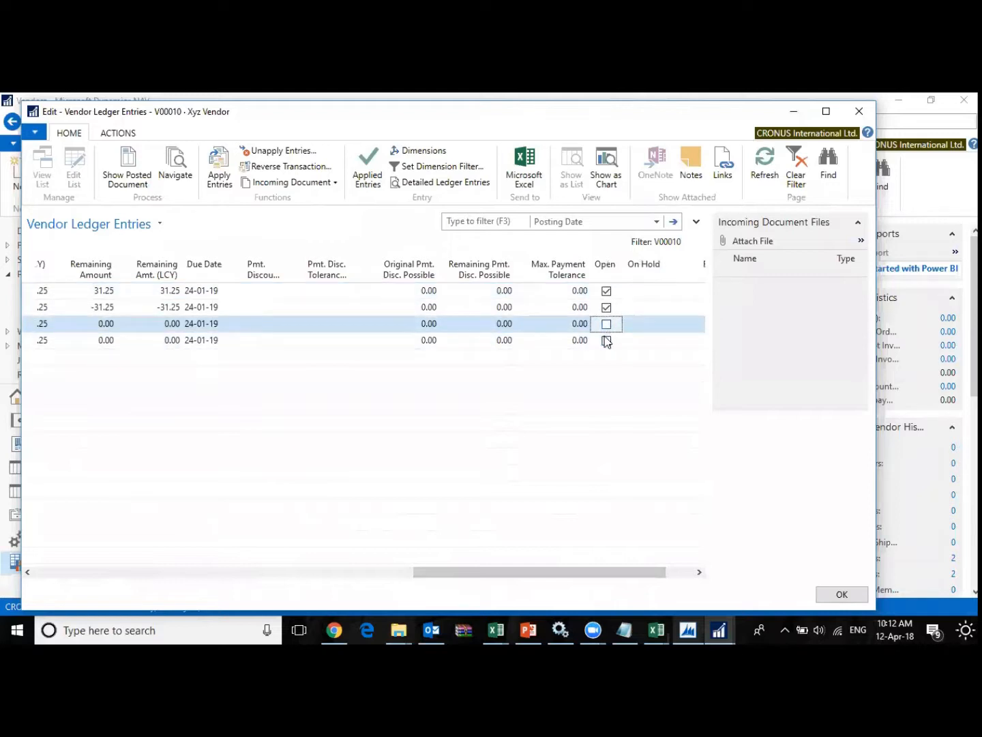
left_click(605, 345)
left_click_drag(428, 576, 23, 545)
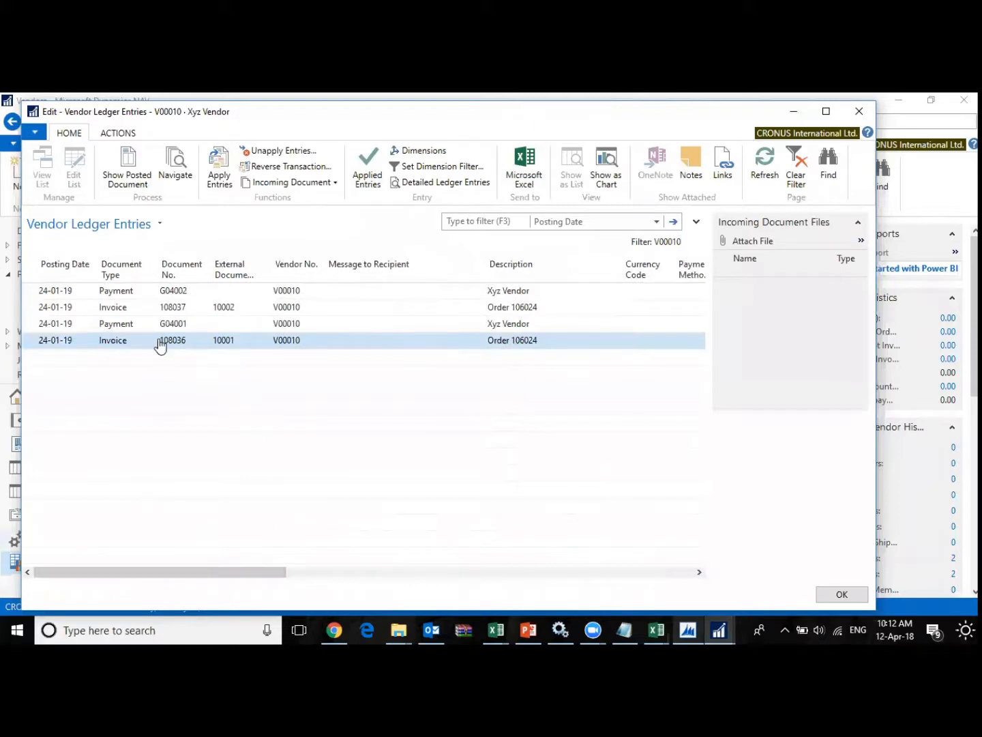
left_click_drag(199, 576, 625, 587)
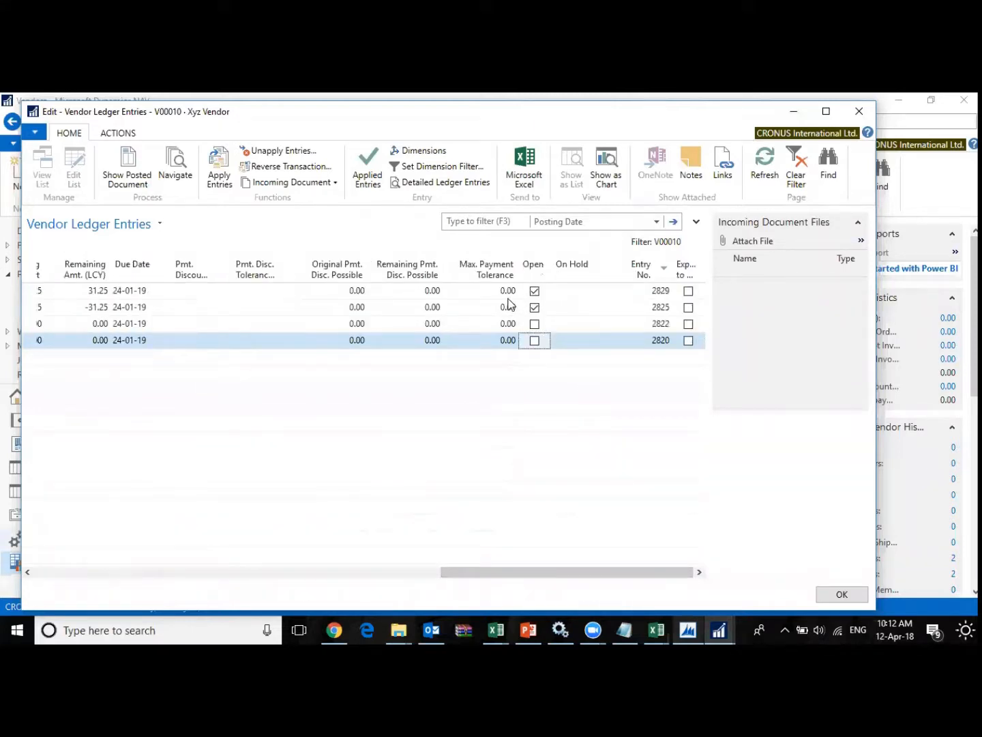
left_click(535, 308)
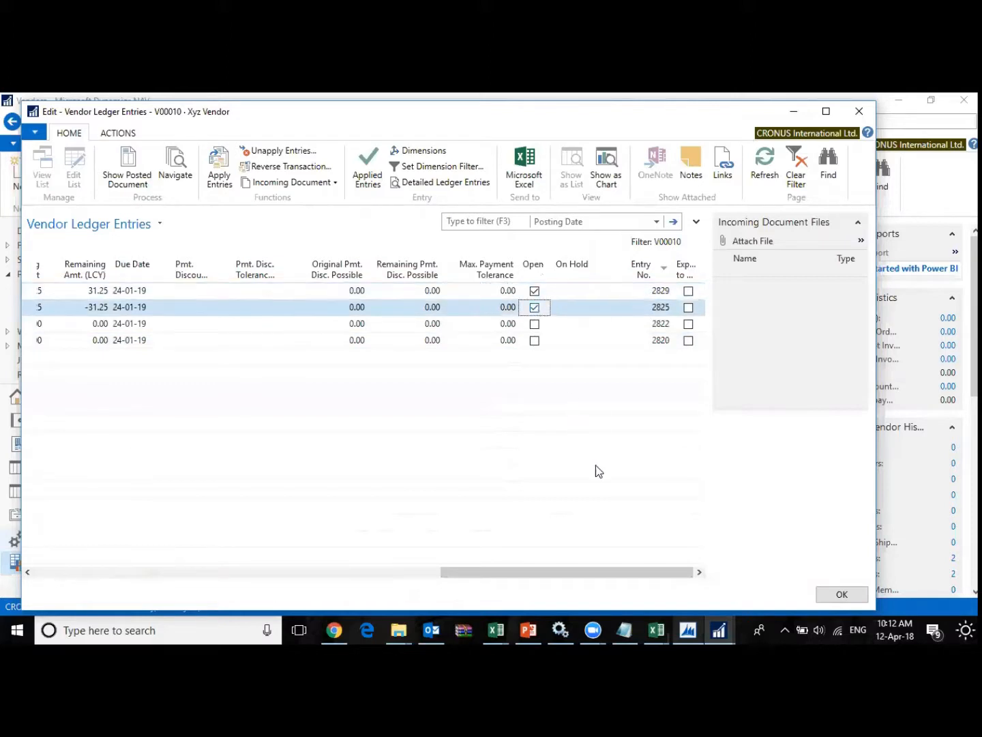
- Set the Applies-to ID on payment G04002 in the entry application for invoice 108037, and accept it
left_click_drag(607, 573, 164, 570)
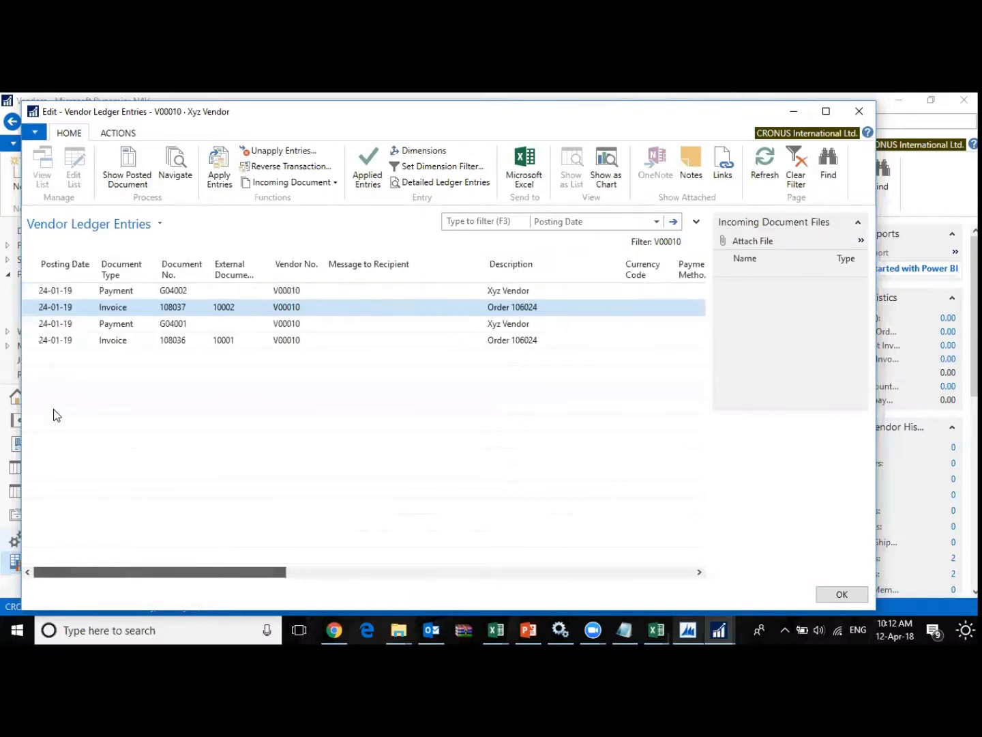
left_click(219, 163)
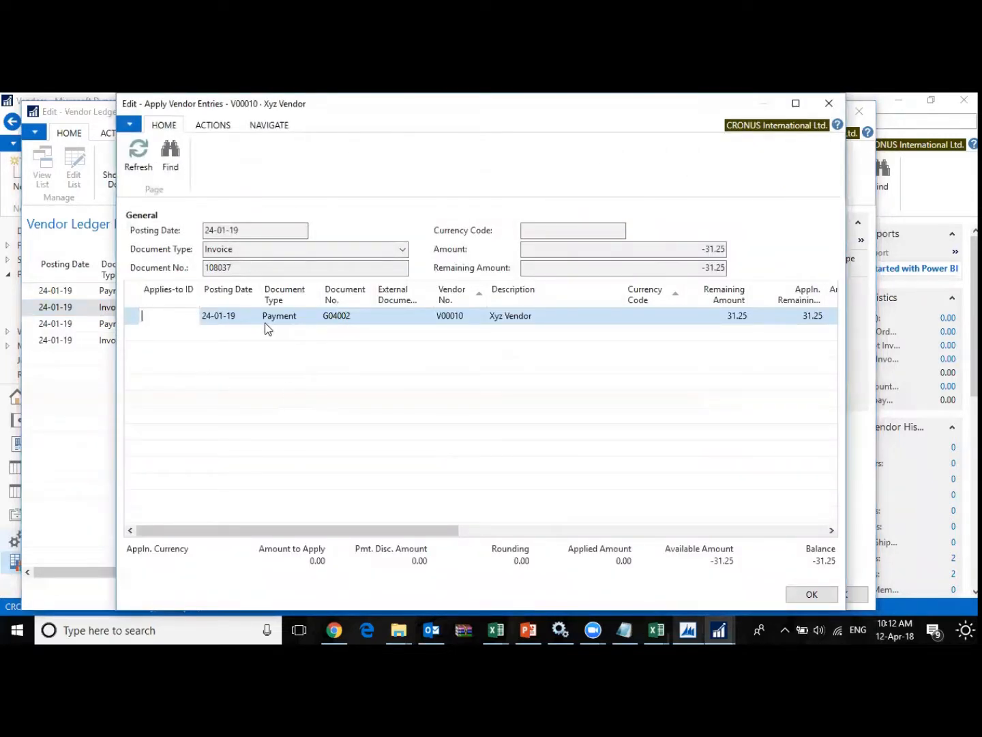
left_click(216, 124)
left_click(154, 172)
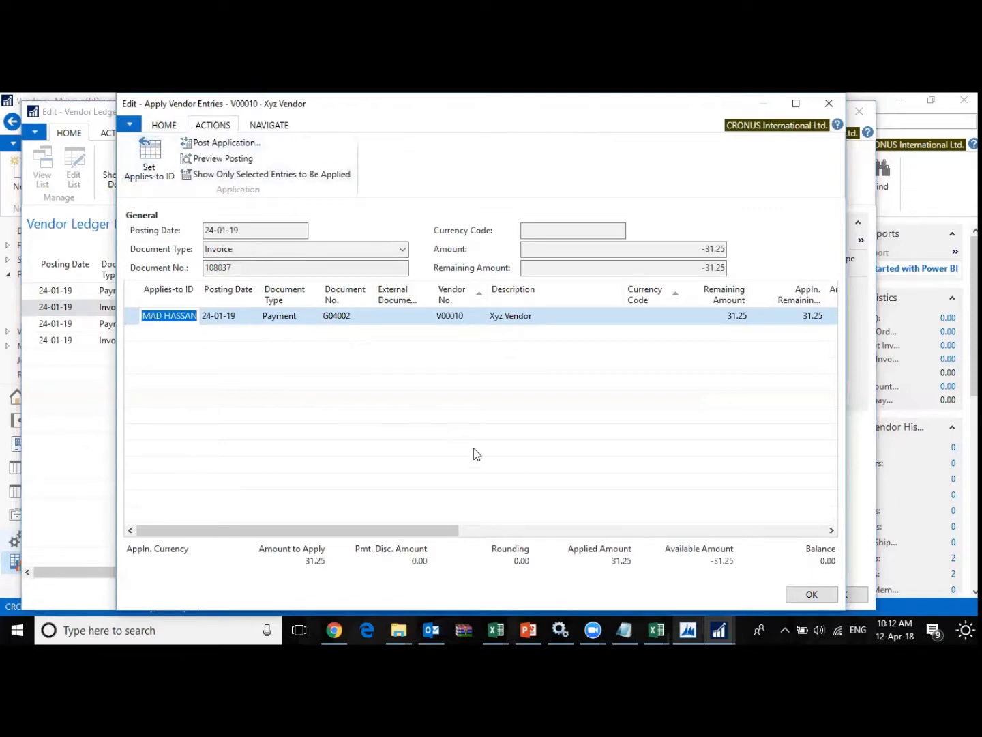
left_click(803, 593)
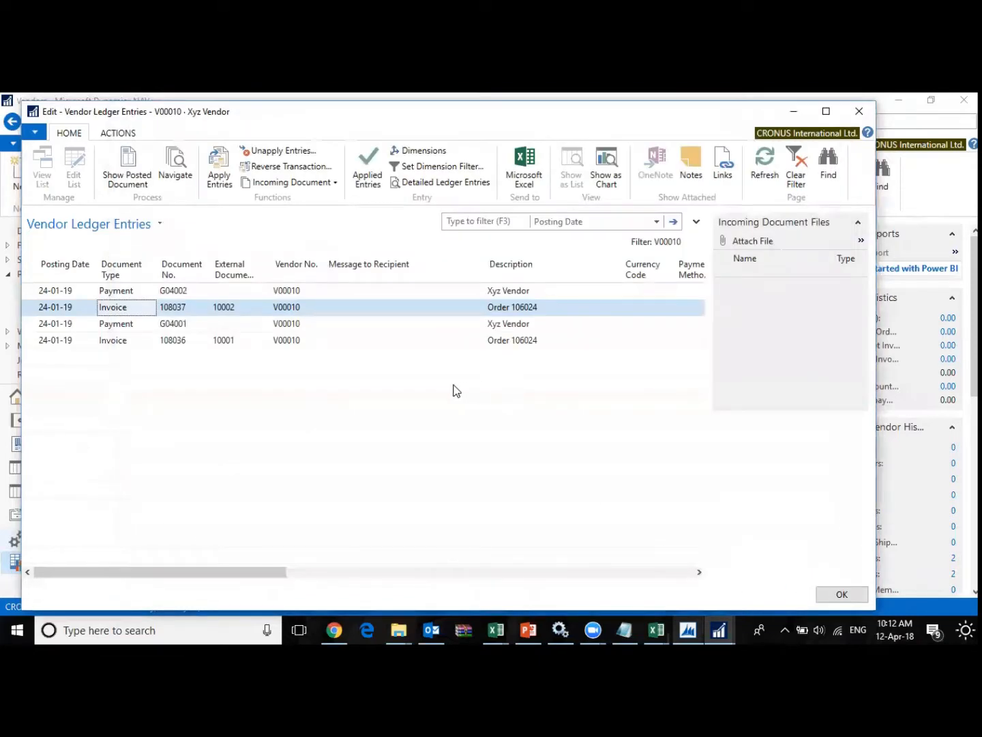
- Check invoice 108037's remaining amount and Open status across its ledger entry, and close the ledger entries
key("Tab")
key("Tab")
key("Tab")
key("Tab")
key("Tab")
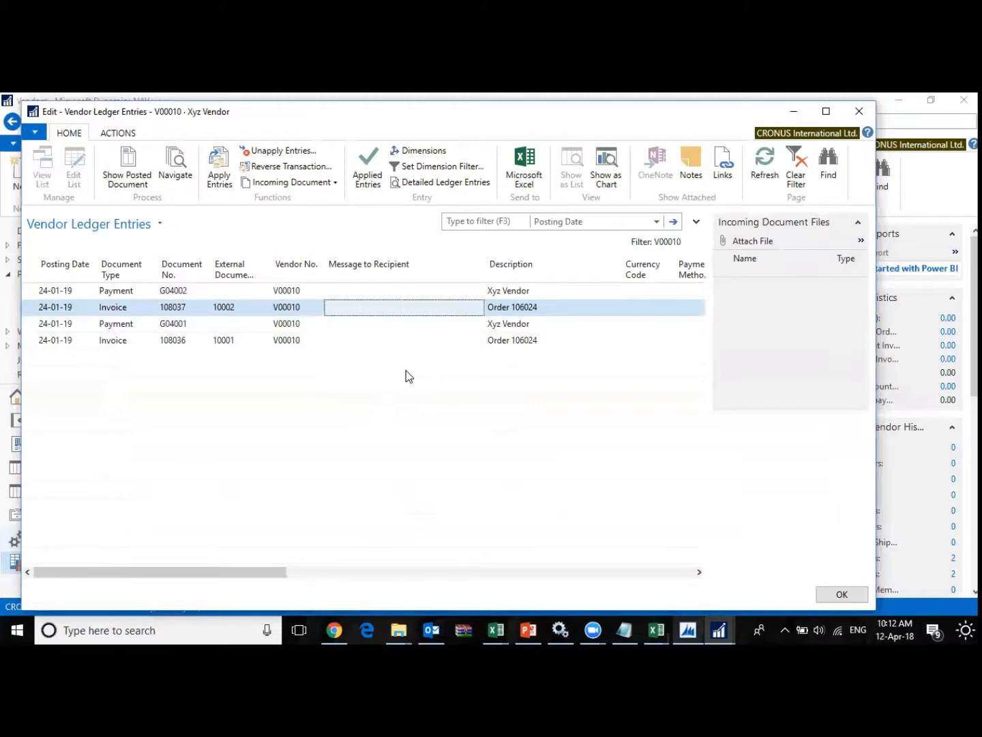
key("Tab")
key("Tab")
key("Tab")
key("Tab")
key("Tab")
key("Tab")
key("Tab")
key("Tab")
key("Tab")
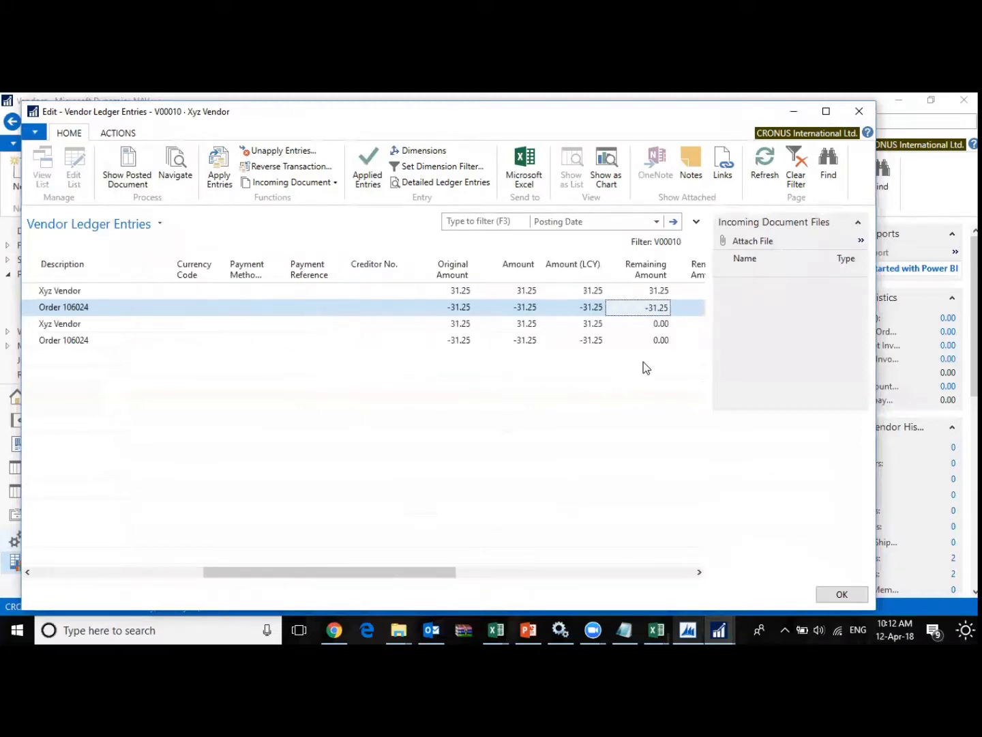
key("Tab")
key("Tab")
key("Tab")
key("Tab")
key("Tab")
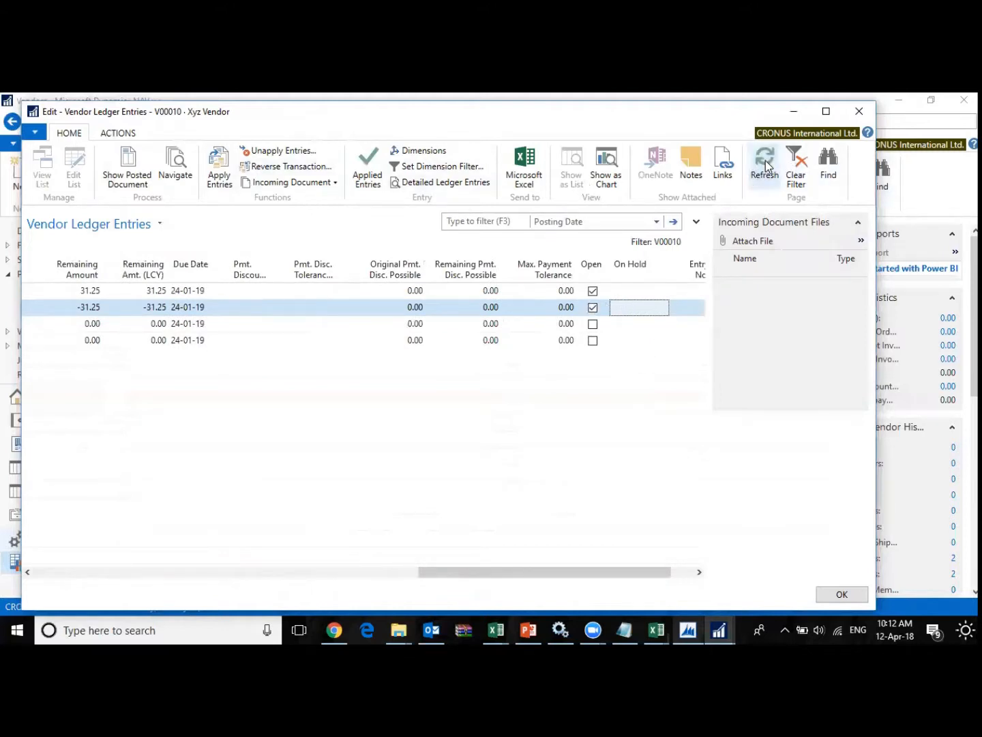
key("Escape")
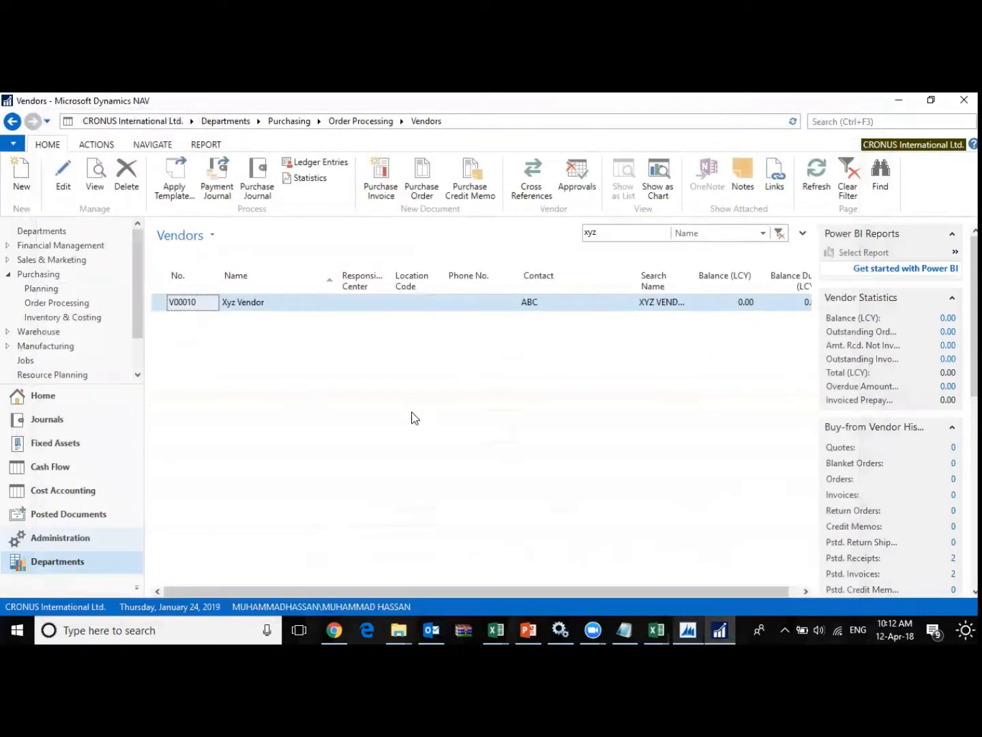
- From Xyz Vendor's ledger entries, set the Applies-to ID on invoice 108037 for payment G04002 and post the application
key("ctrl+F7")
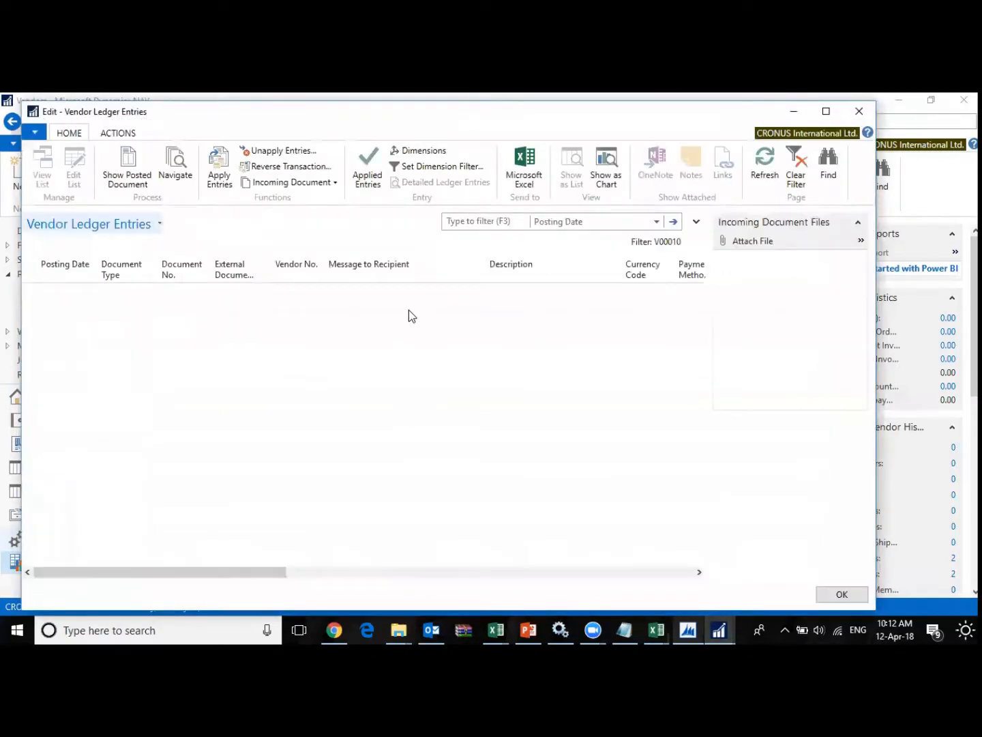
left_click_drag(250, 571, 193, 572)
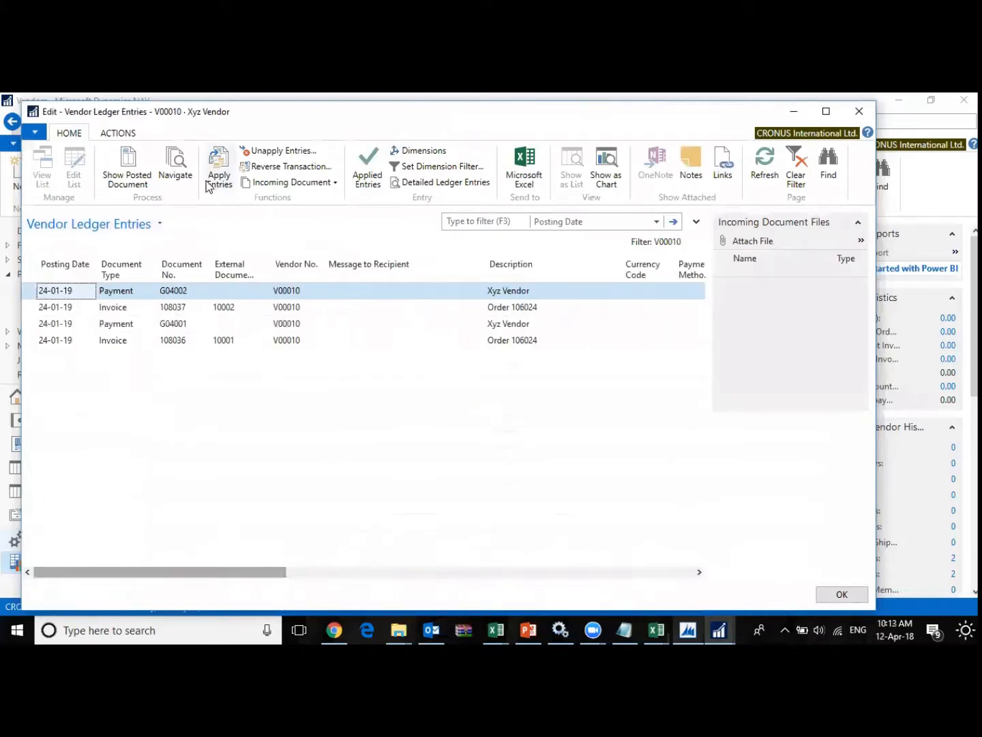
left_click(231, 186)
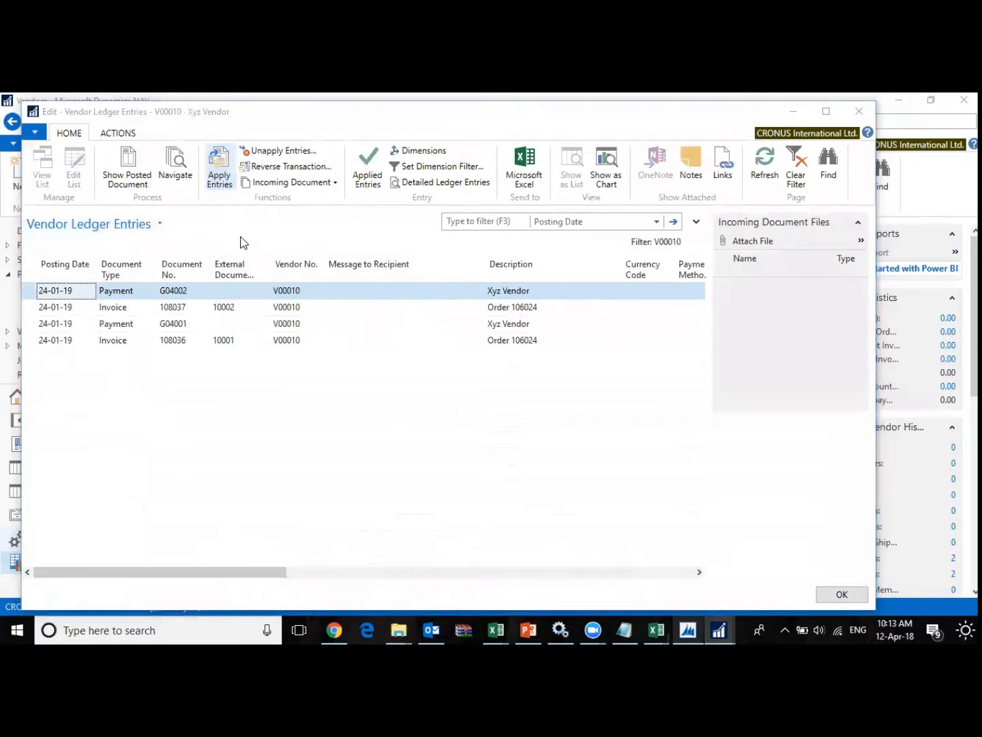
left_click(215, 126)
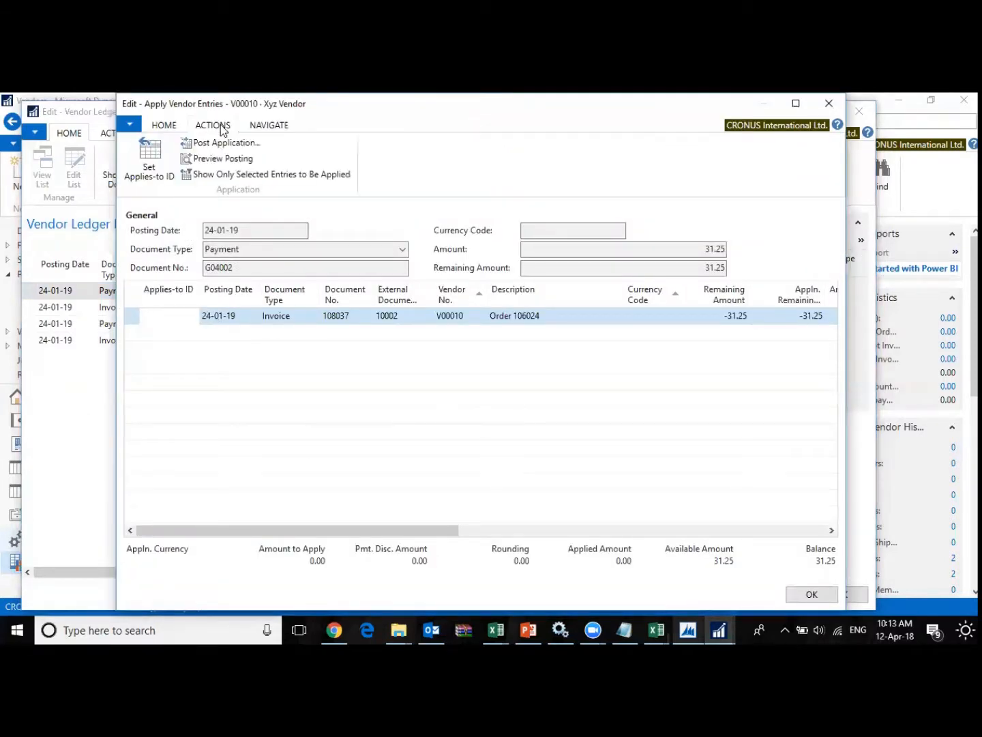
left_click(149, 160)
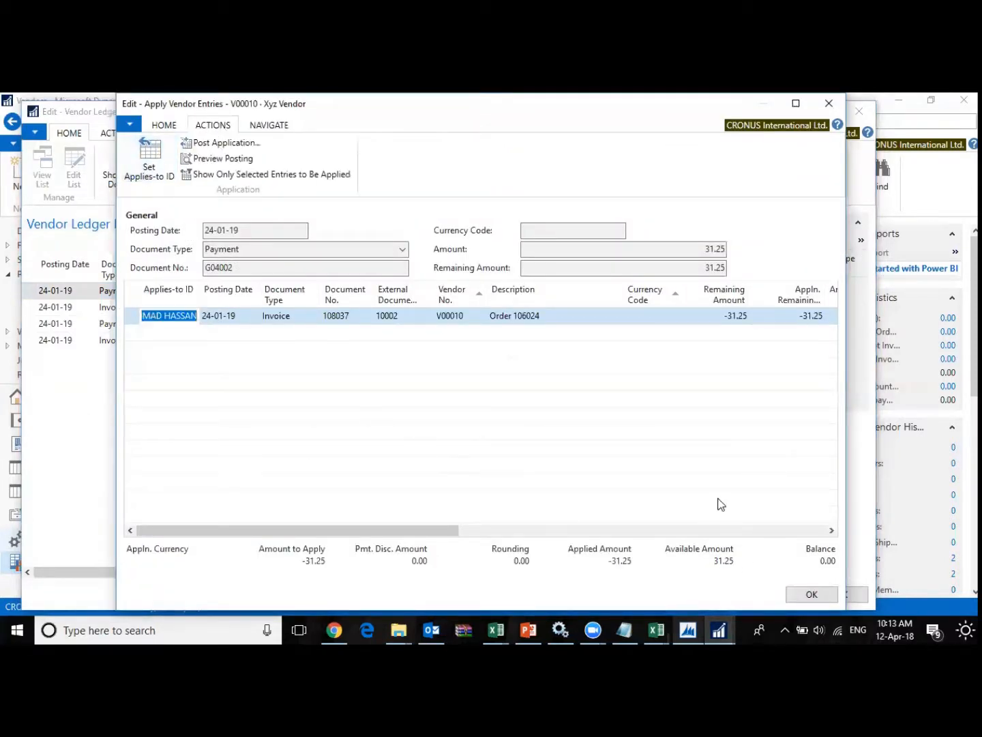
left_click(223, 143)
left_click(229, 224)
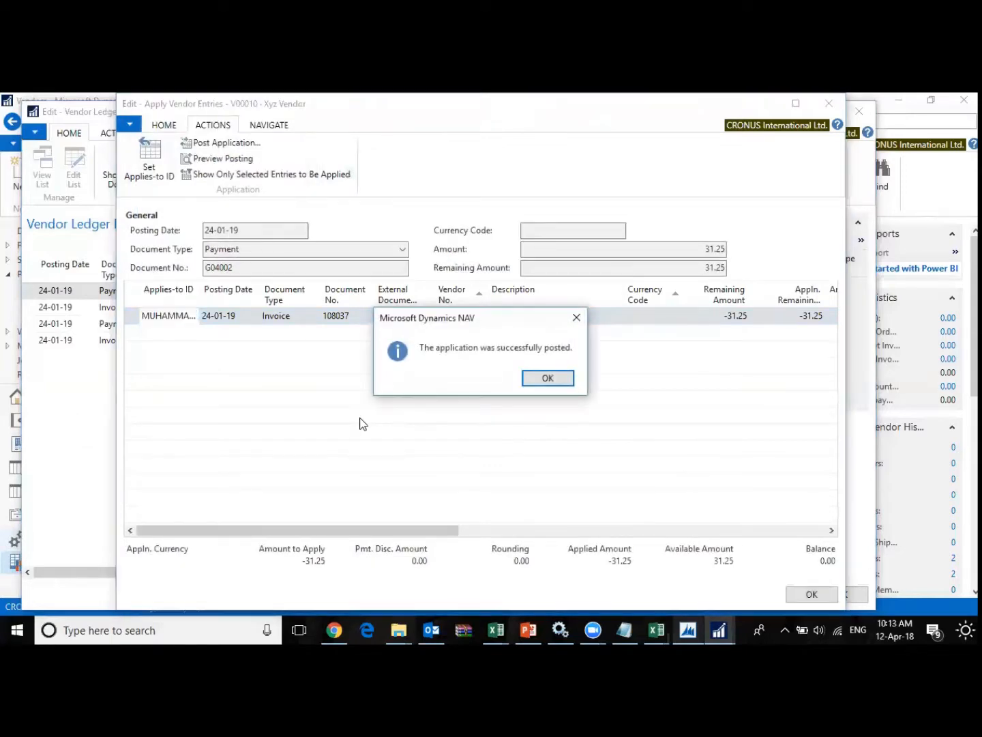
left_click(546, 379)
- Check the remaining amounts and Open status of Xyz Vendor's ledger entries after posting the application, and close the entries
key("Tab")
key("Tab")
key("Tab")
left_click_drag(235, 575, 618, 561)
left_click(596, 292)
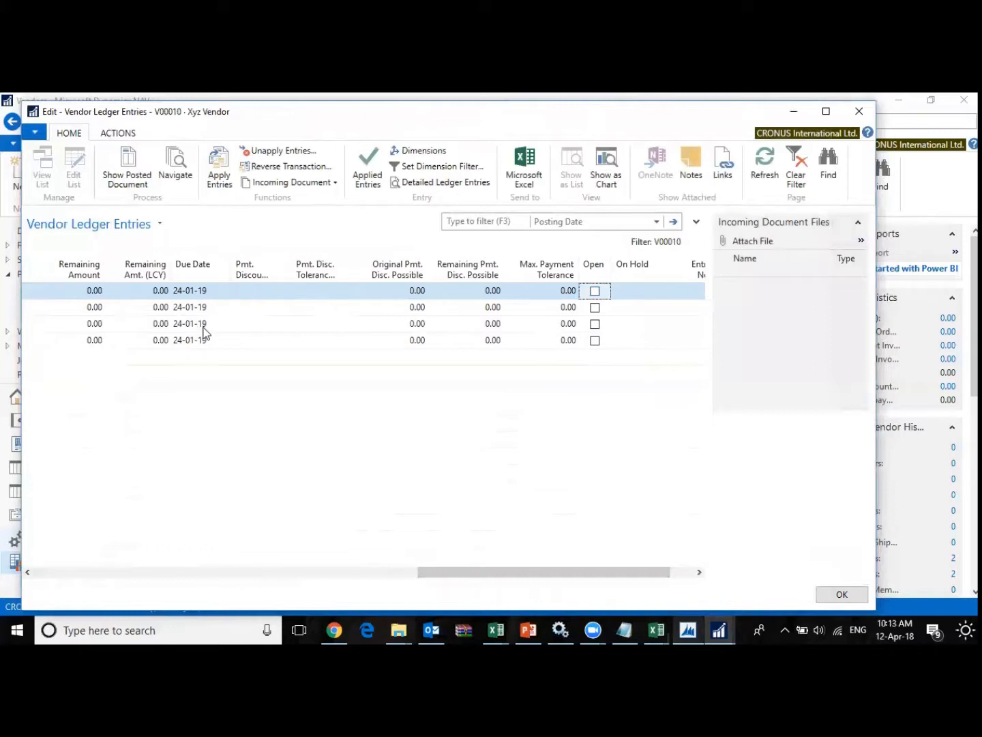
key("Escape")
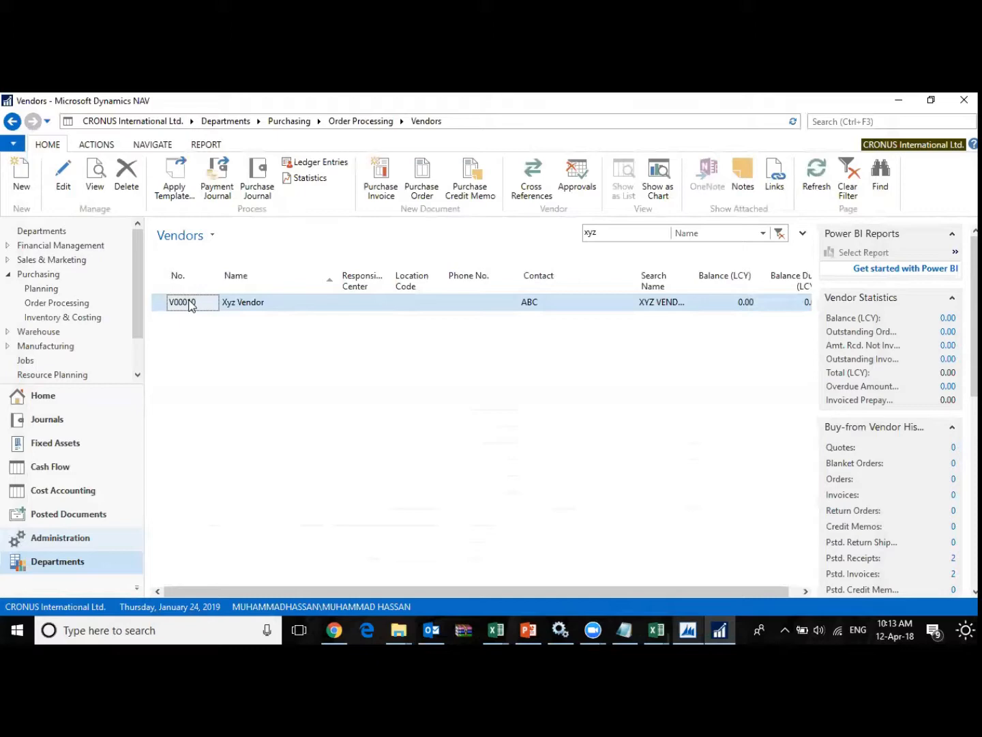
- Unapply payment G04002 from invoice 108037 in Xyz Vendor's ledger entries, accept the correcting entries, and return to the vendor list
key("ctrl+F7")
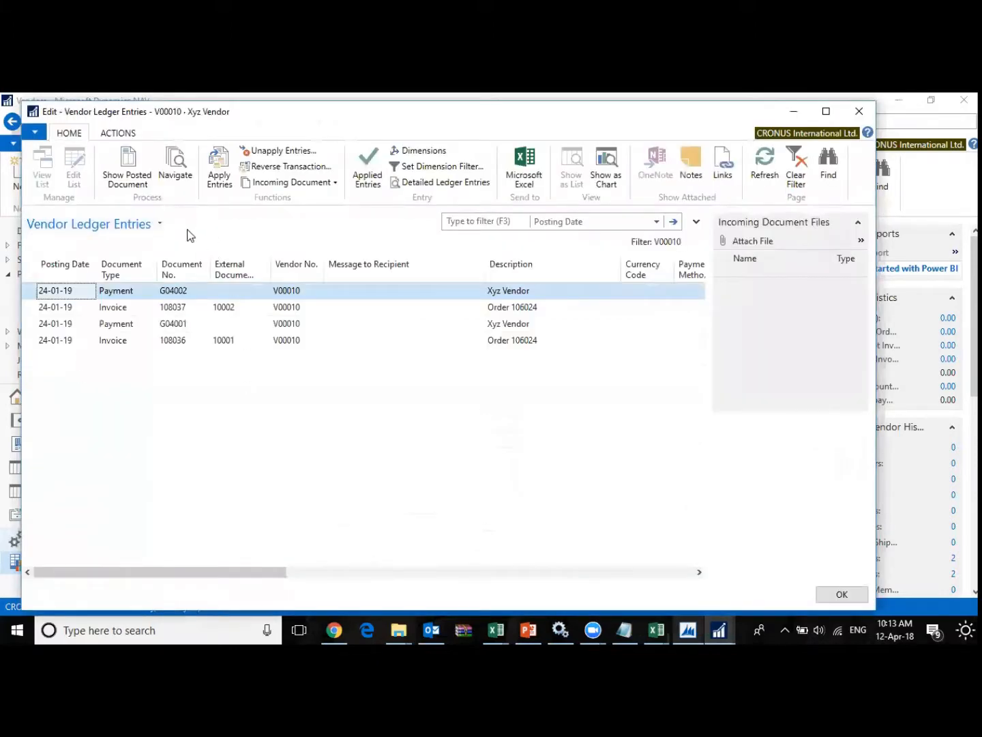
left_click(285, 151)
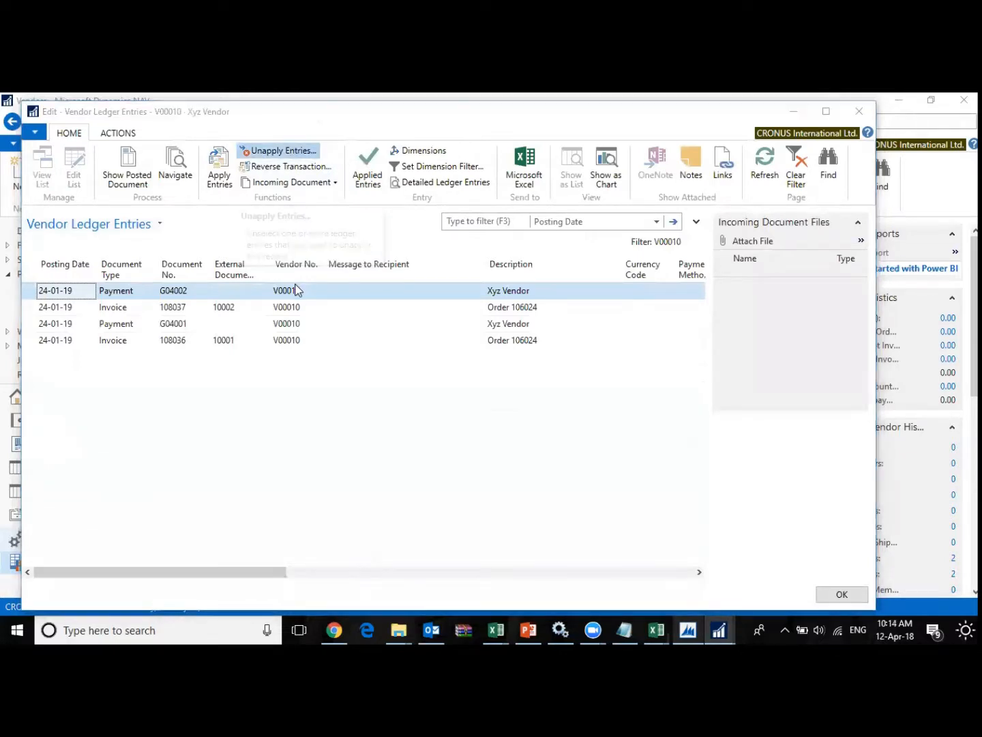
left_click(145, 296)
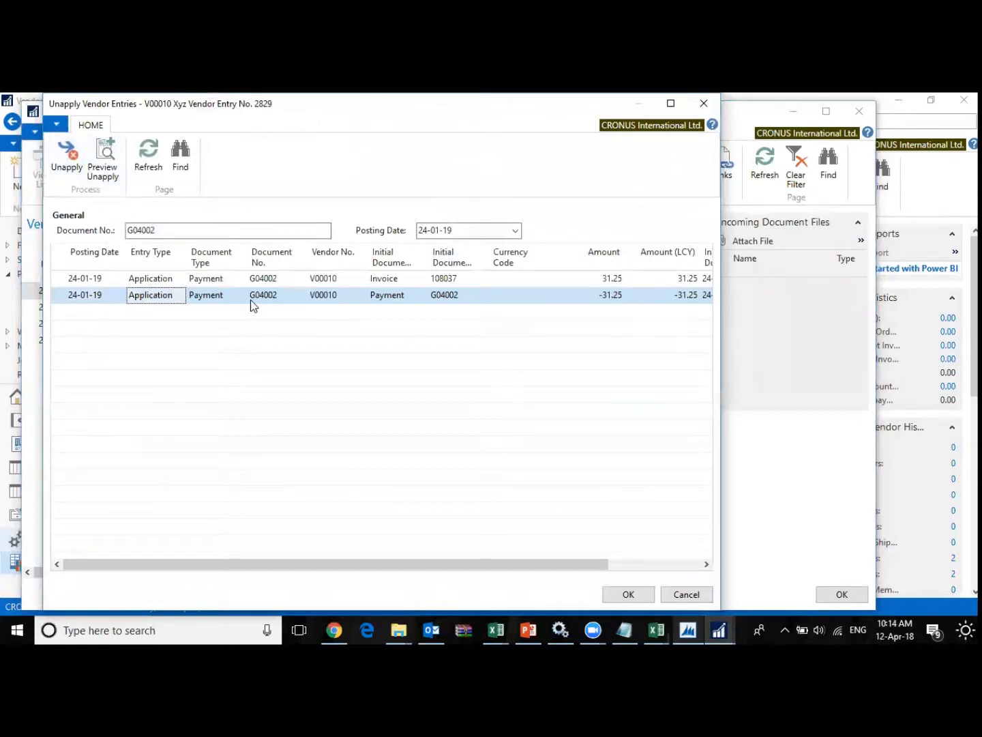
left_click(233, 284)
left_click(65, 154)
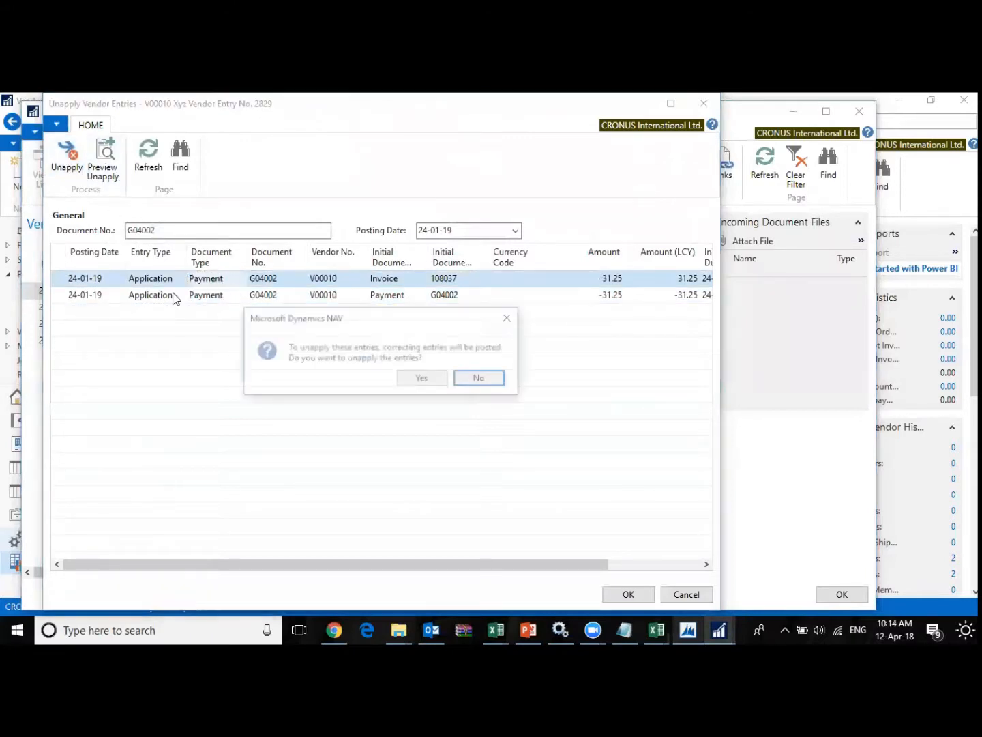
left_click(432, 385)
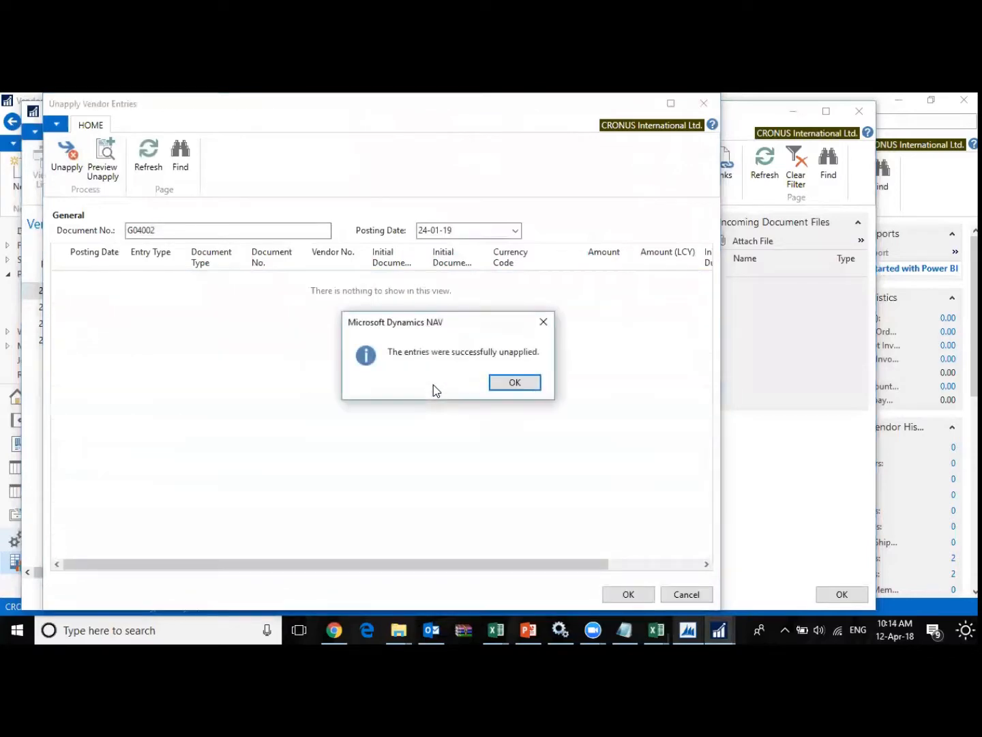
left_click(509, 384)
key("Escape")
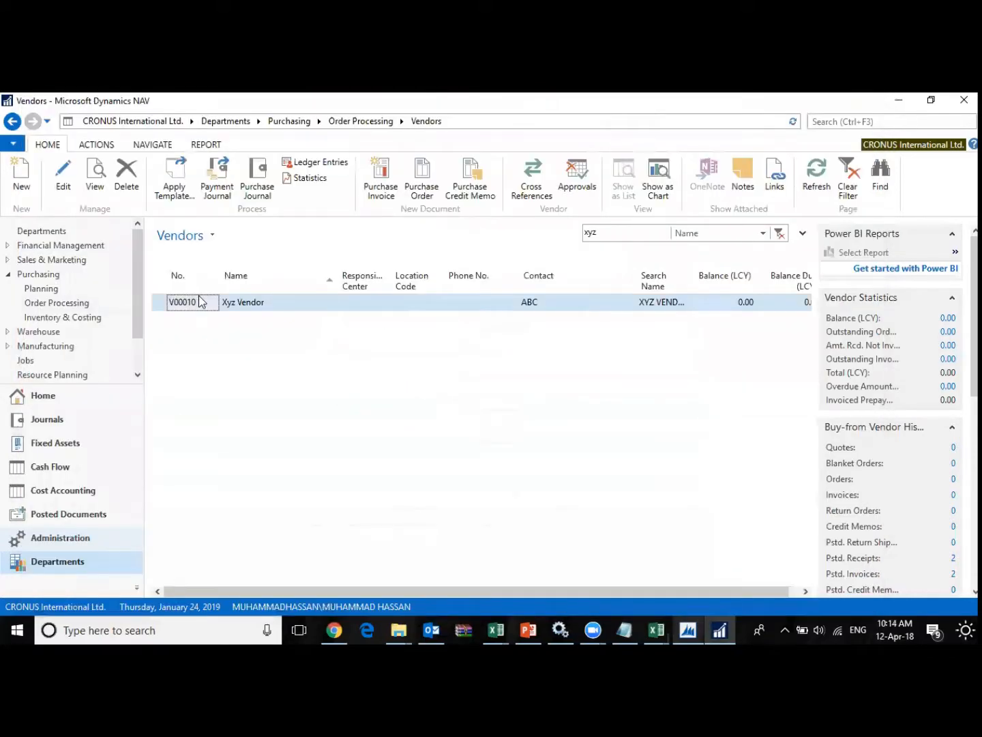
- Reopen Xyz Vendor's ledger entries, examine the remaining amount and Open status of G04002 and invoice 108037, and close them
key("ctrl+F7")
left_click_drag(605, 553, 636, 544)
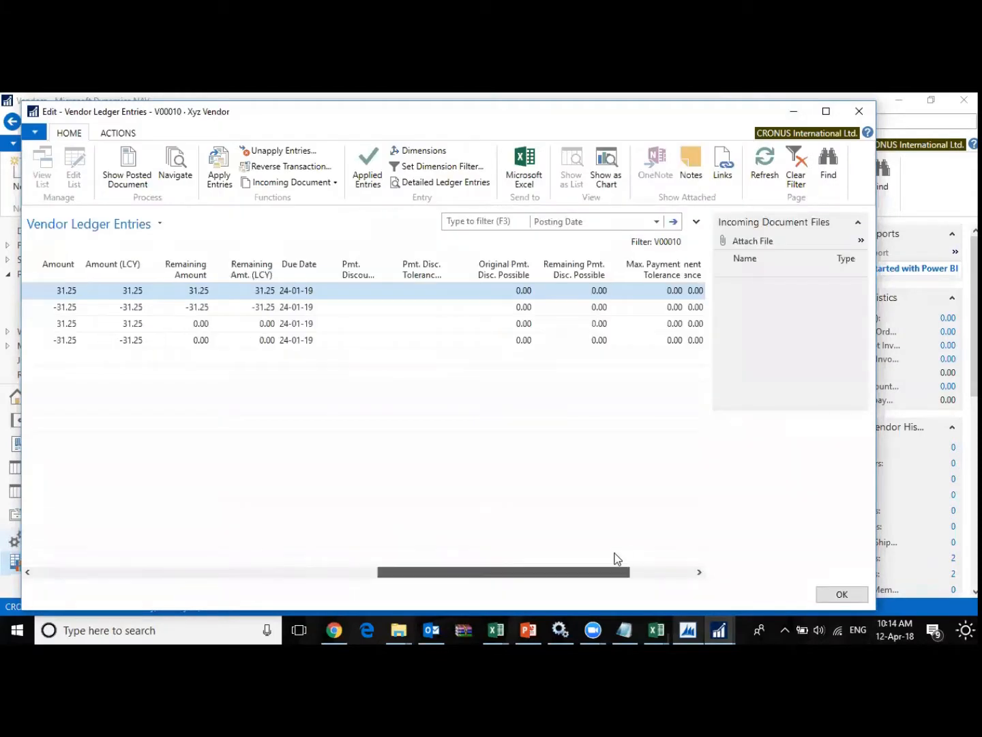
left_click(593, 307)
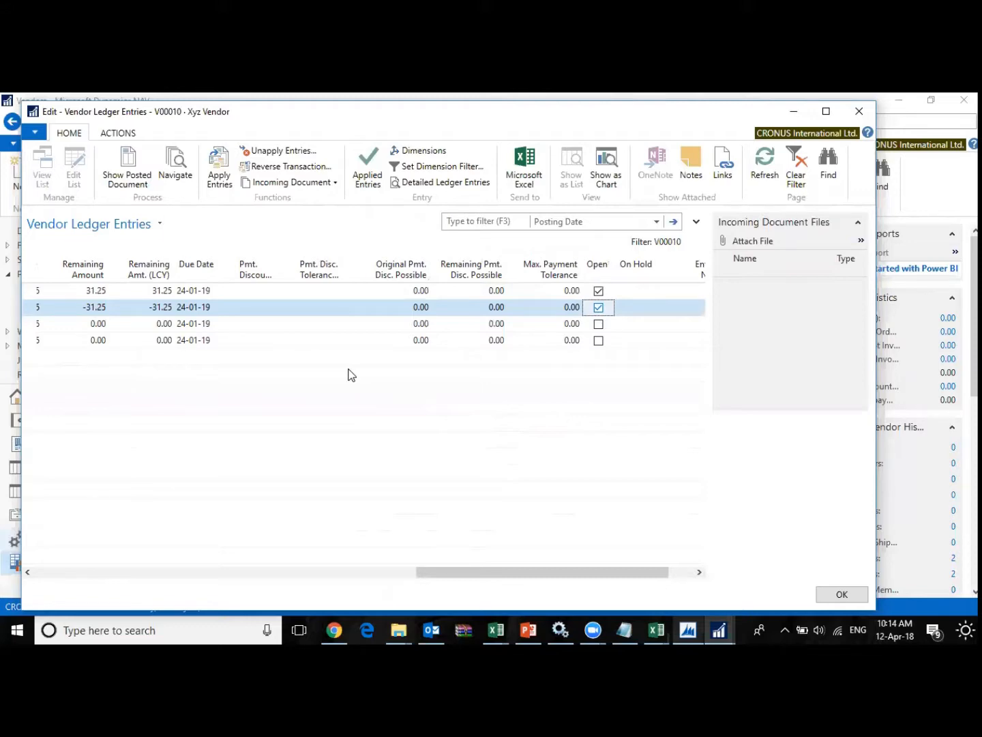
key("Escape")
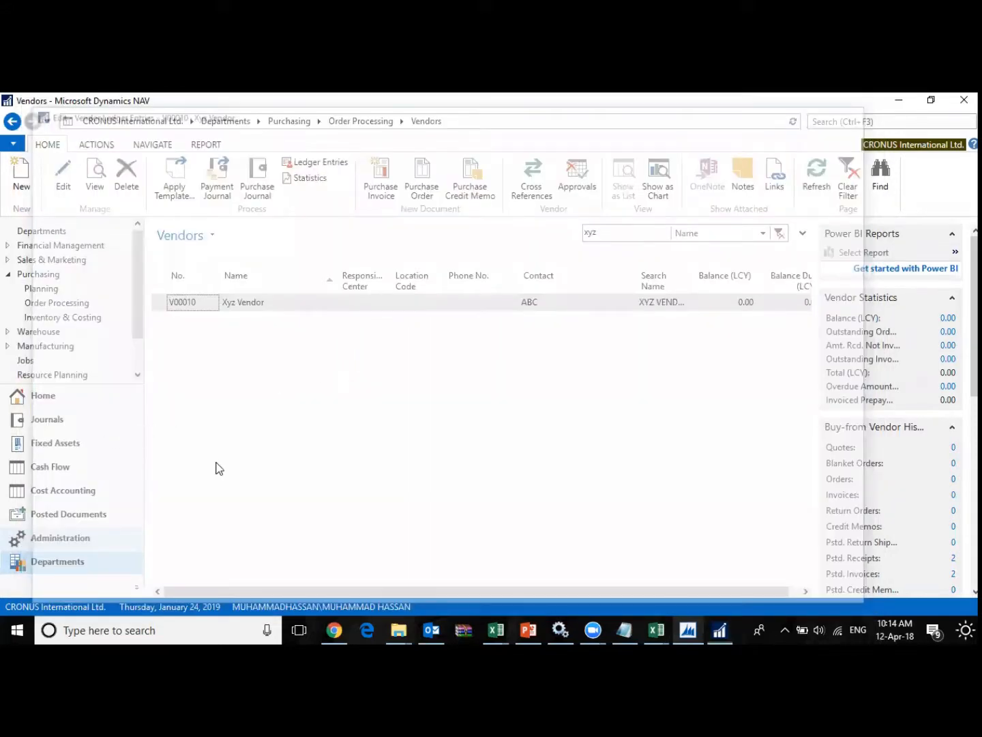
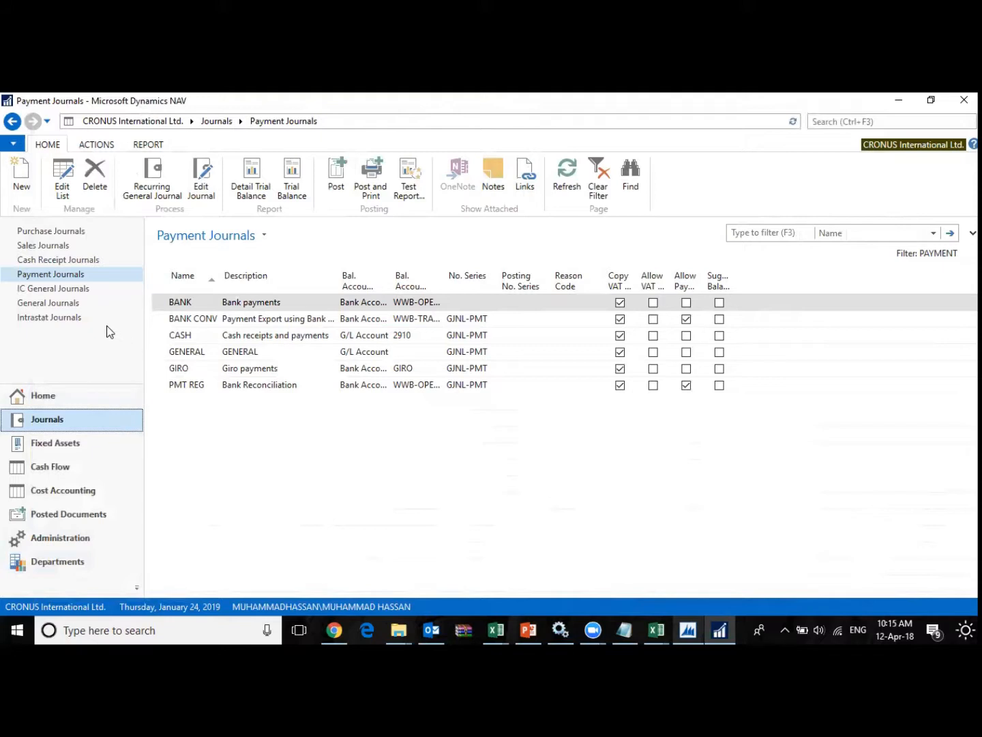
- Open the DEFAULT batch of the purchase journals, view its journal line, and close it without an entry
left_click(82, 230)
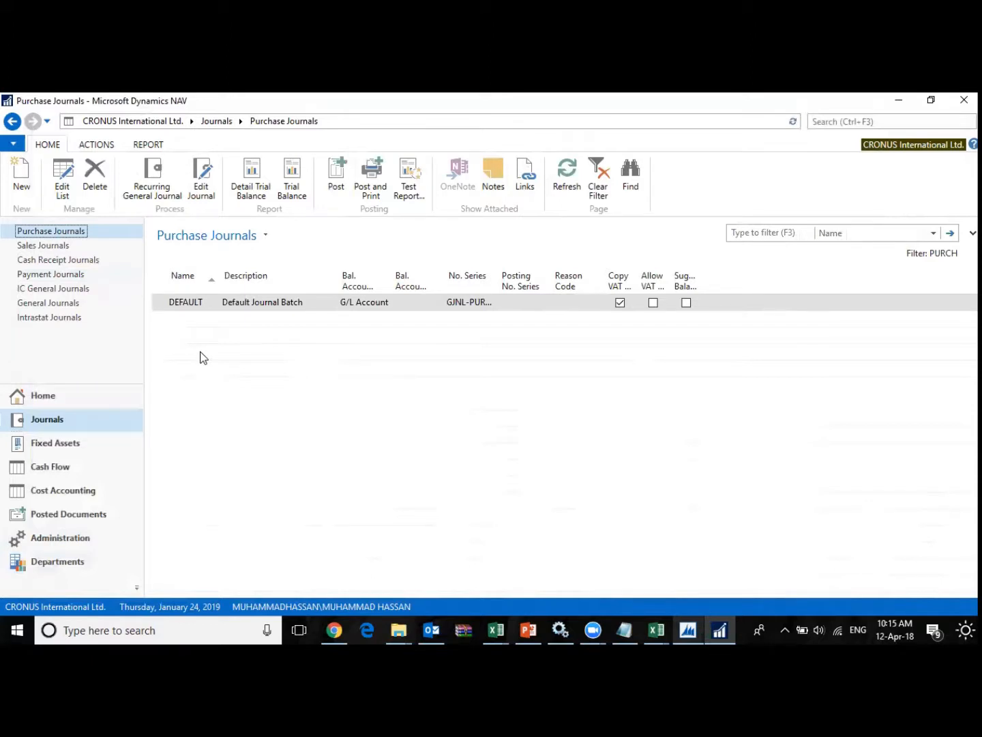
left_click(157, 307)
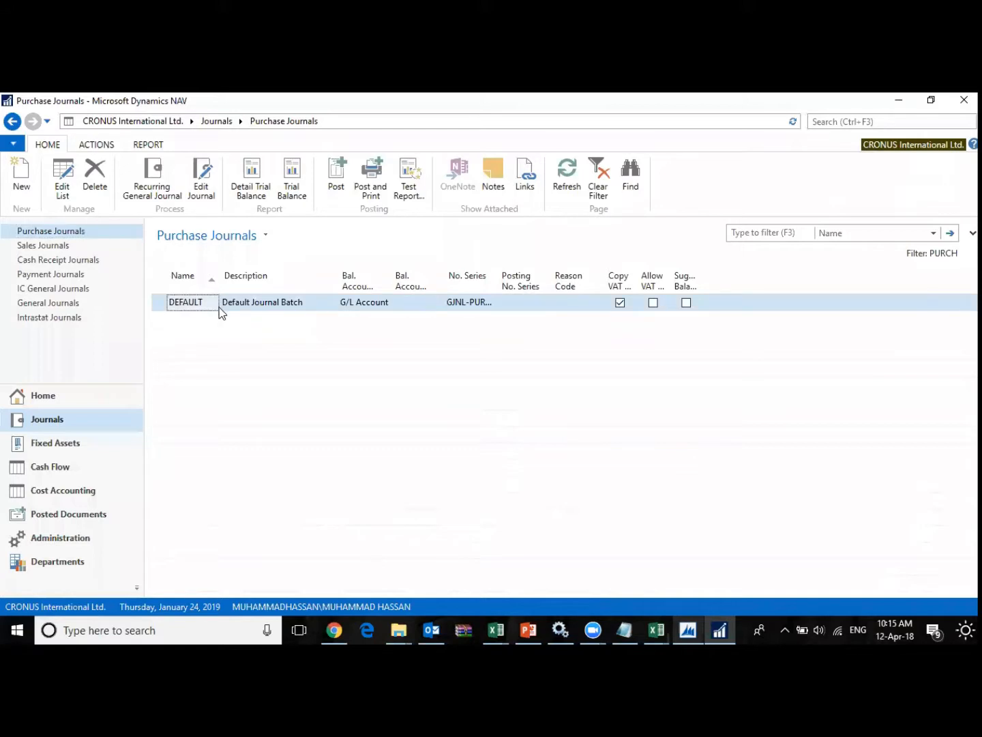
double_click(267, 312)
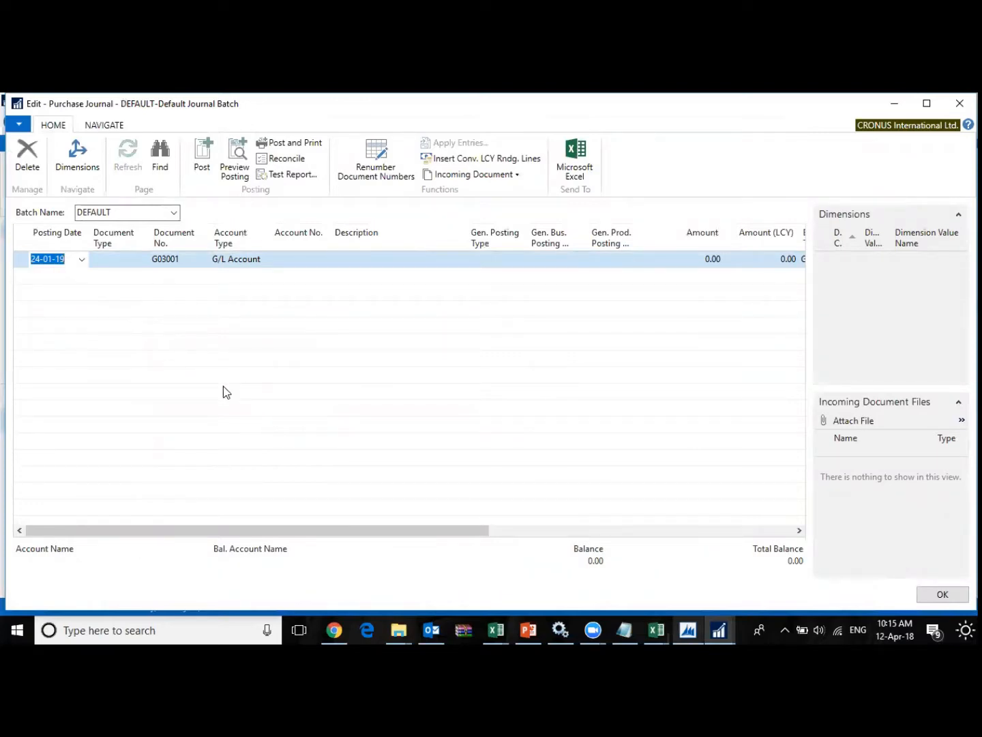
key("Escape")
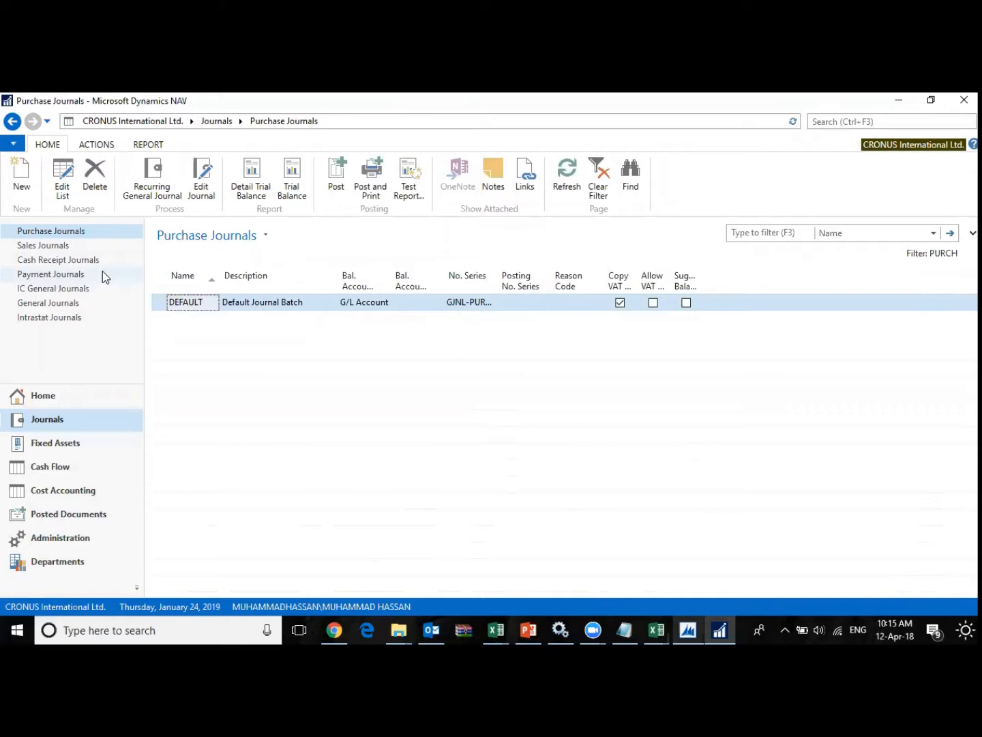
- Go to the Vendors list under Purchasing's Order Processing, open a vendor card, and close it again
left_click(59, 562)
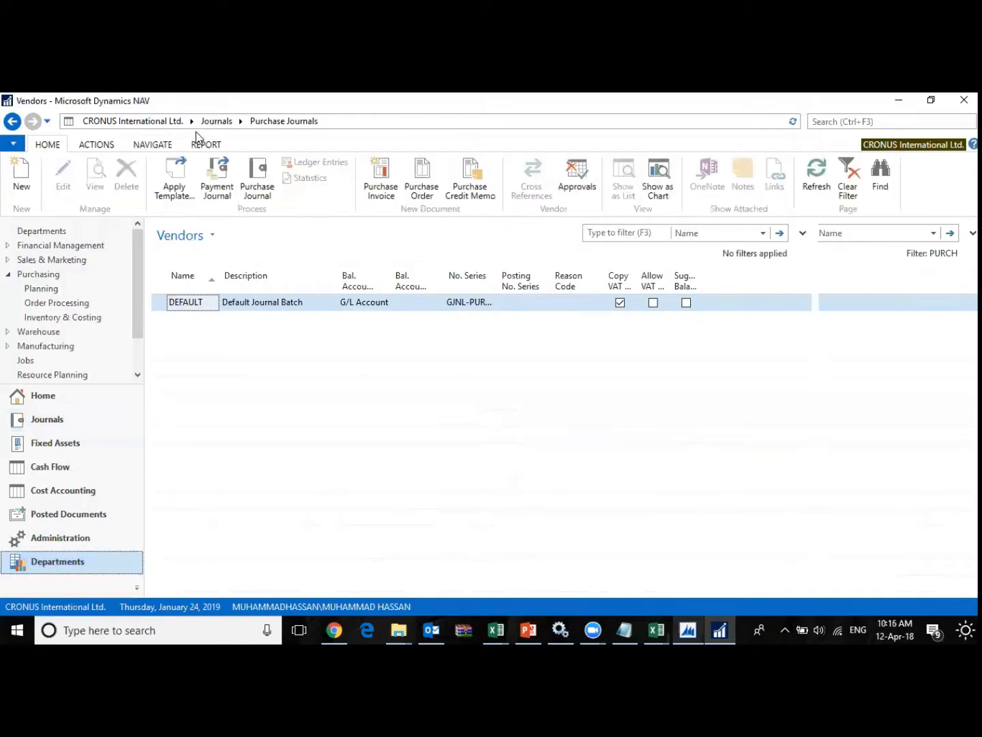
left_click(222, 123)
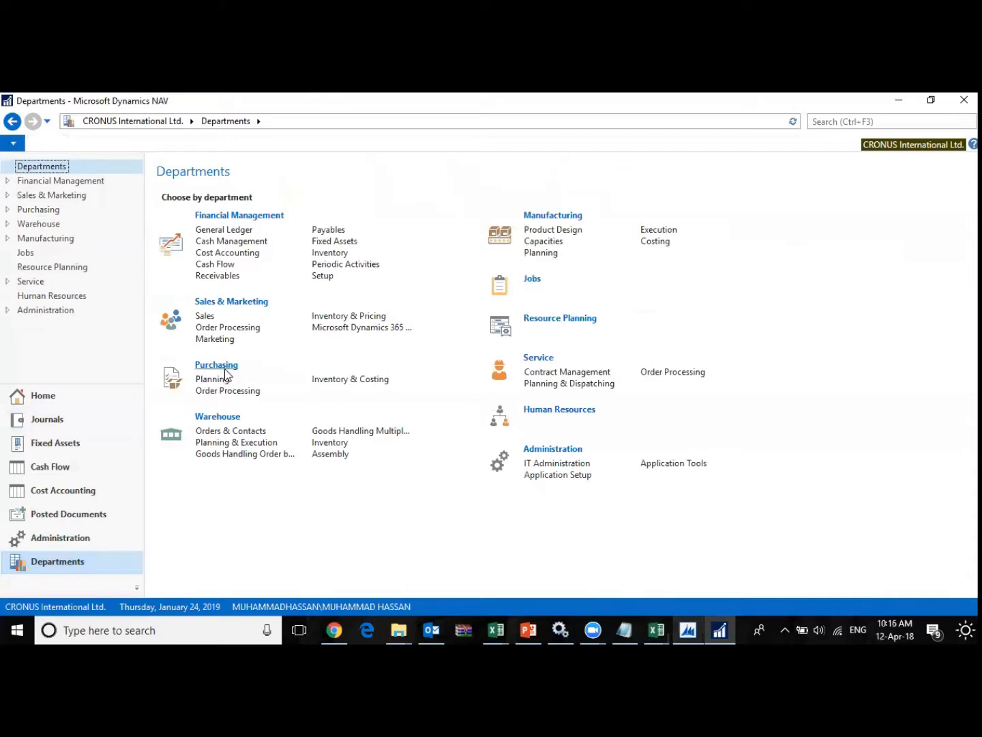
left_click(225, 367)
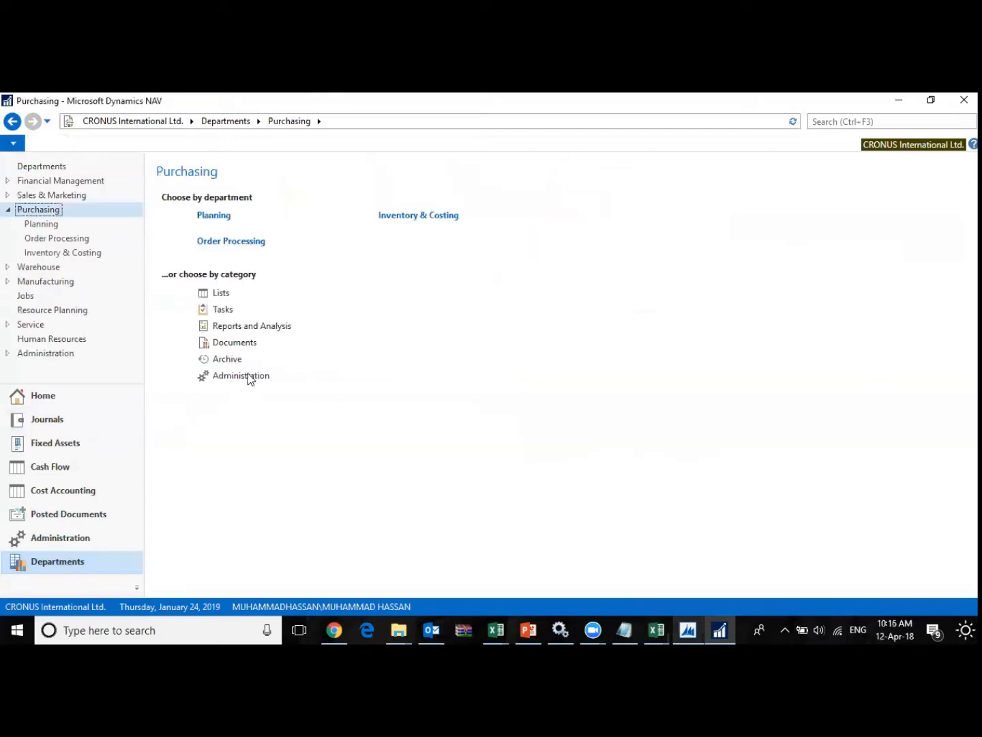
left_click(218, 242)
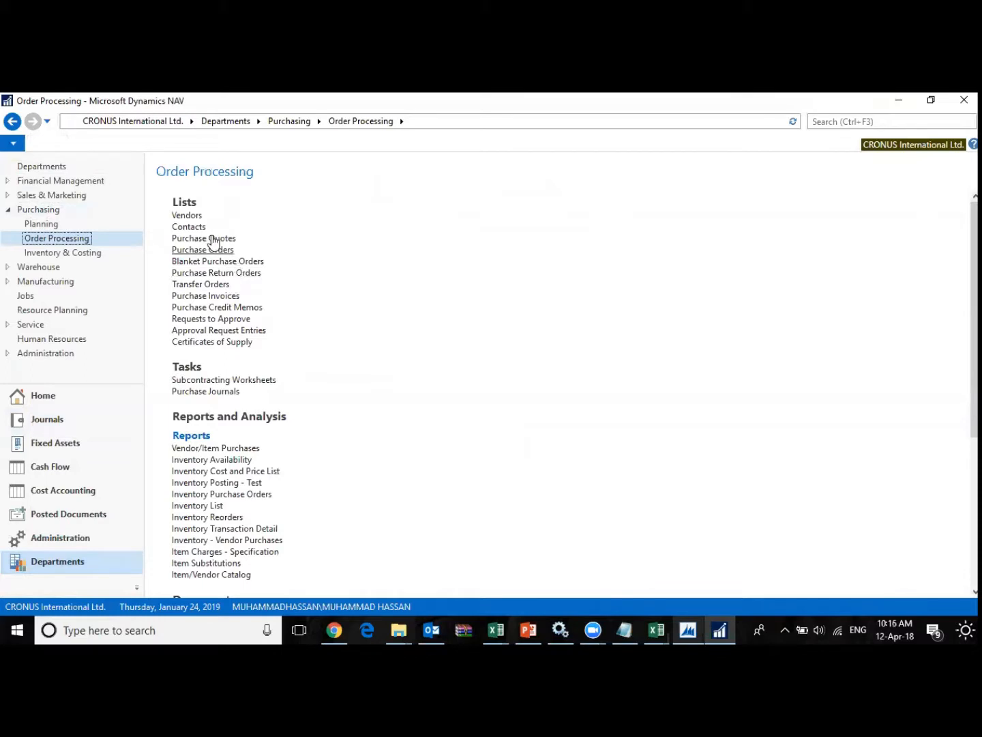
left_click(189, 217)
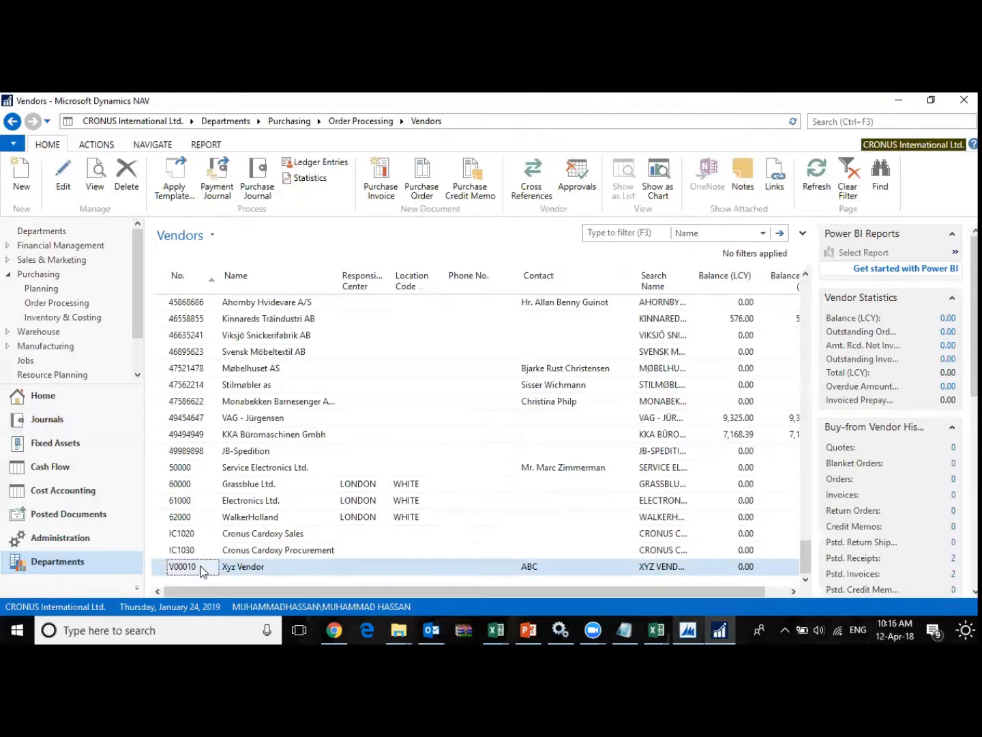
double_click(342, 425)
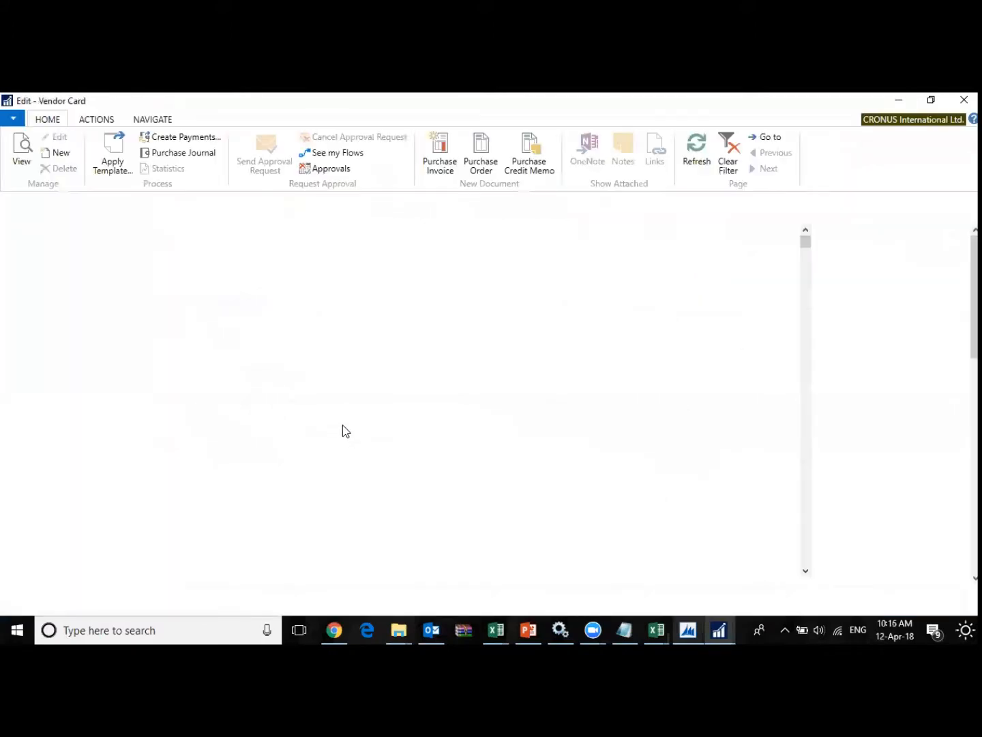
key("Escape")
- Return to the Departments overview and view the Items list under the Warehouse department's Planning & Execution
left_click(14, 120)
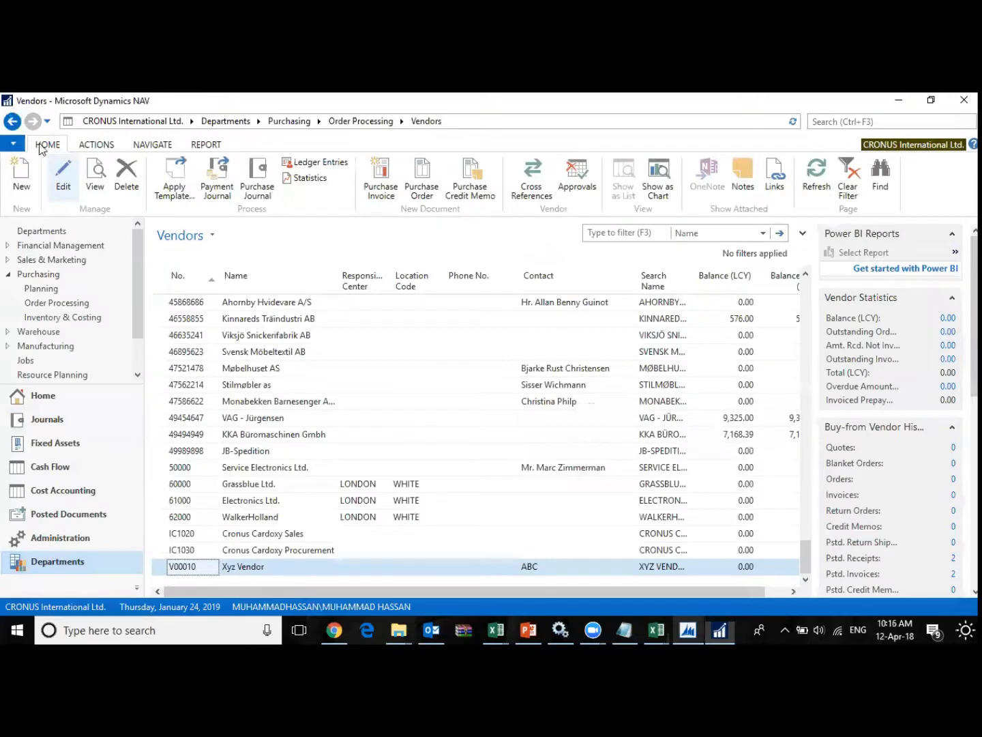
left_click(13, 121)
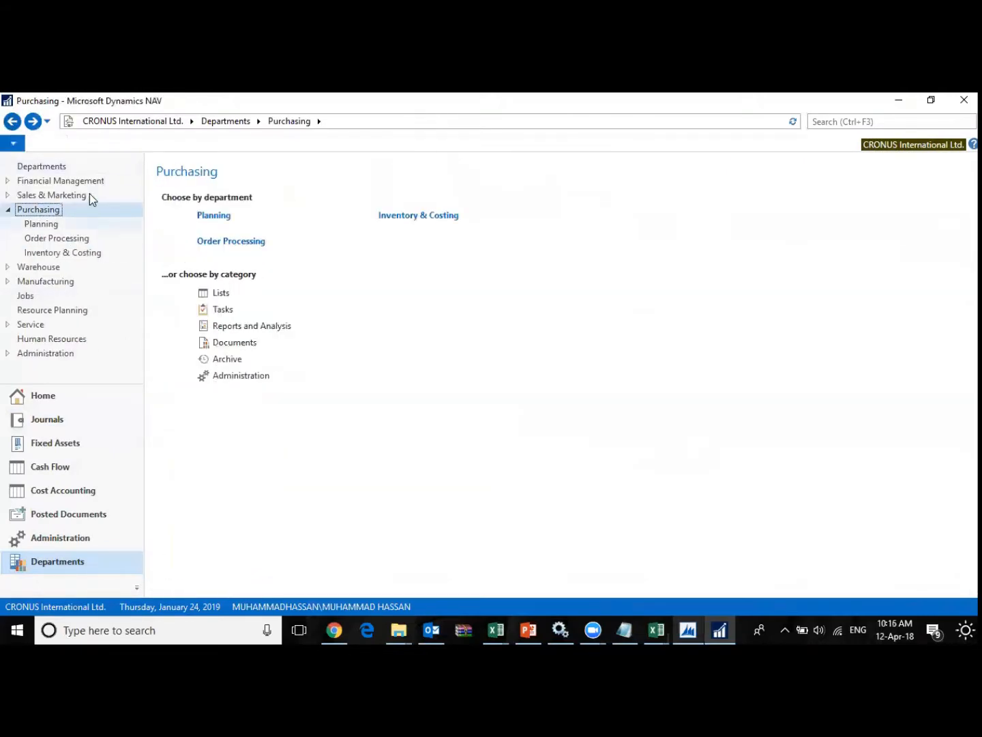
left_click(12, 120)
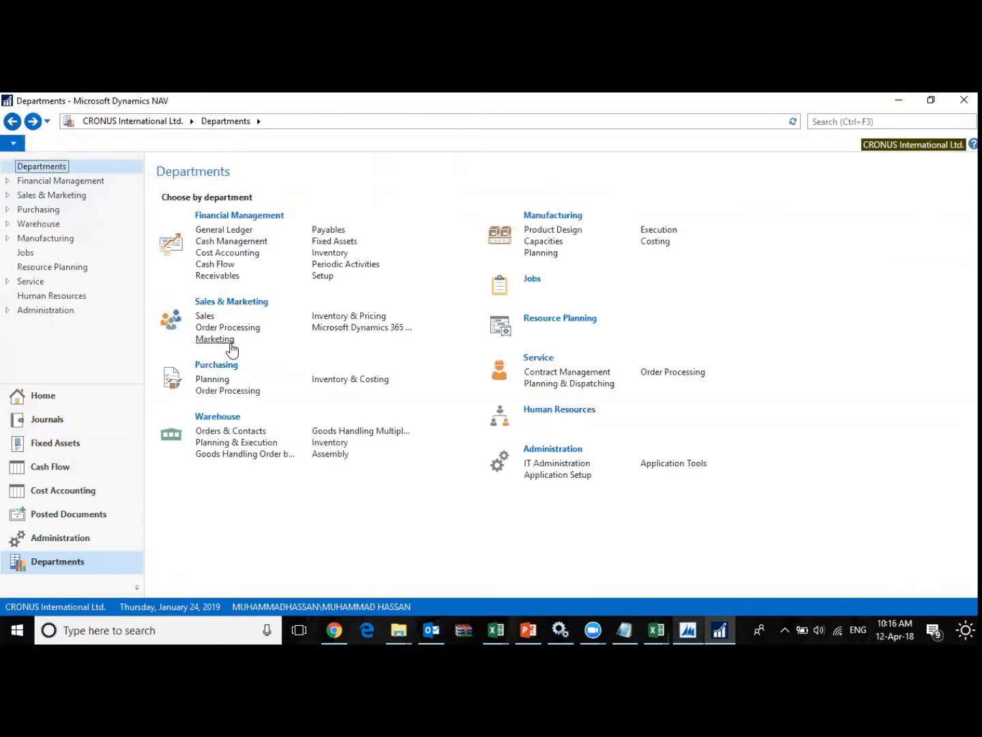
left_click(217, 416)
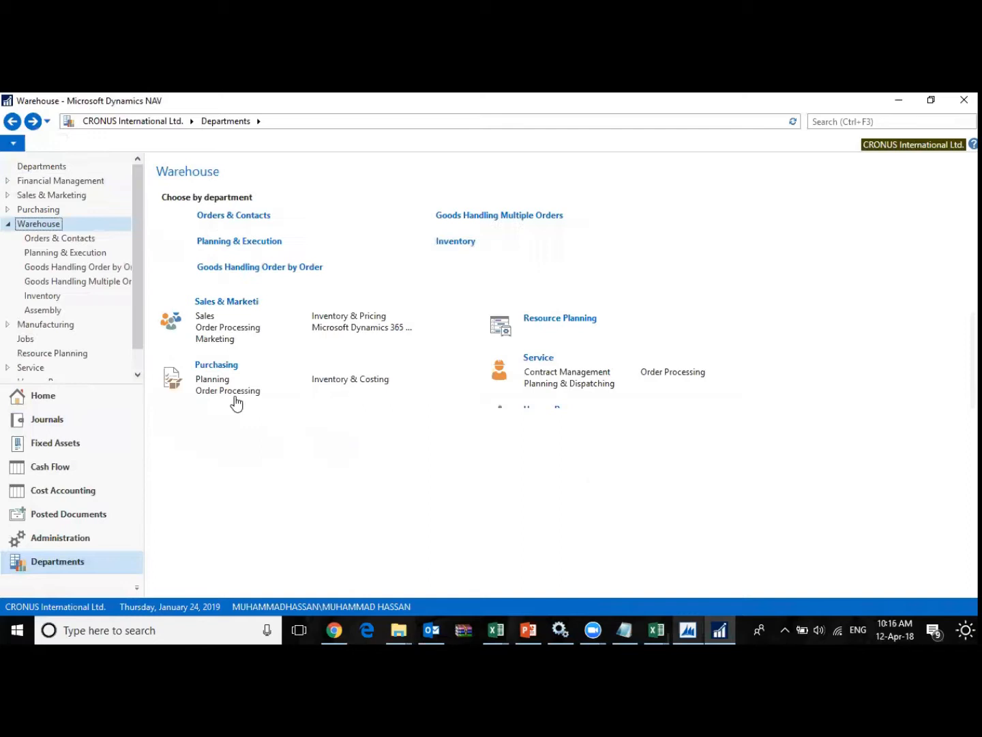
left_click(251, 242)
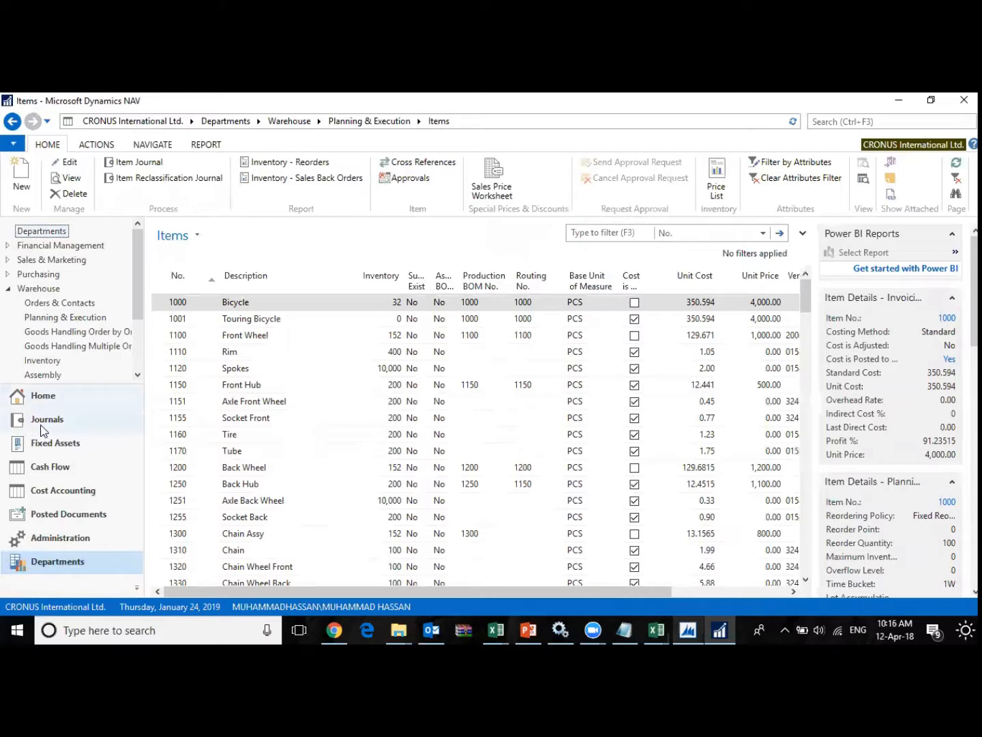
- Return to the purchase journals and view the DEFAULT journal batch again
left_click(126, 414)
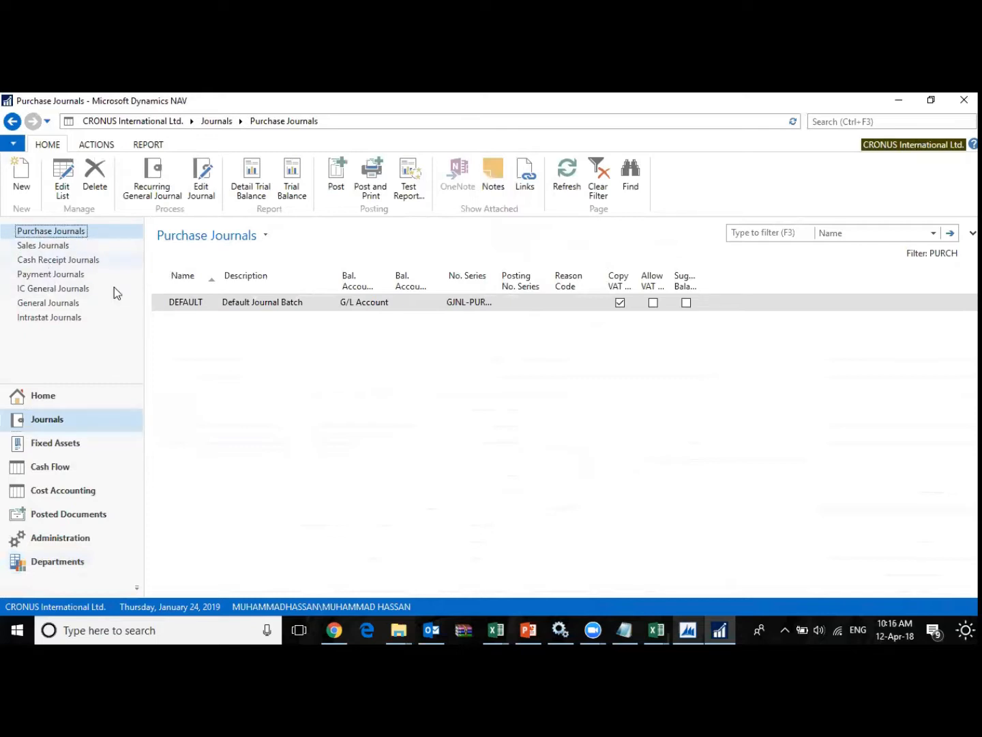
left_click(202, 304)
double_click(202, 303)
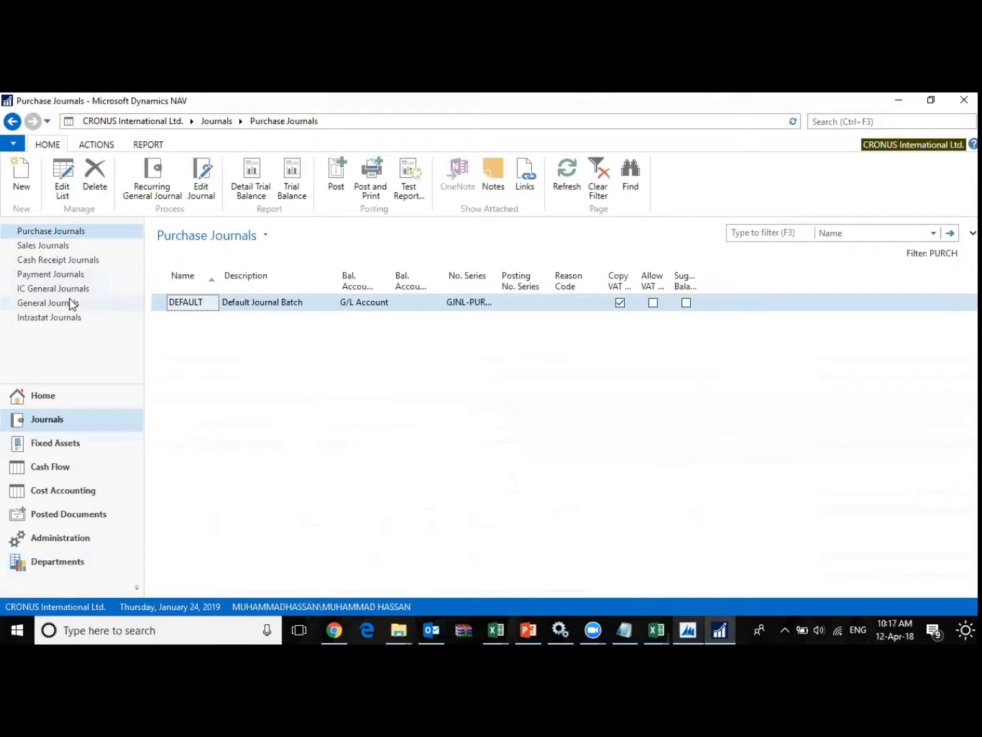
- Open the Payment Journals list and look through its batches from BANK to PMT REG, sorting by name and restoring the ascending order
left_click(77, 276)
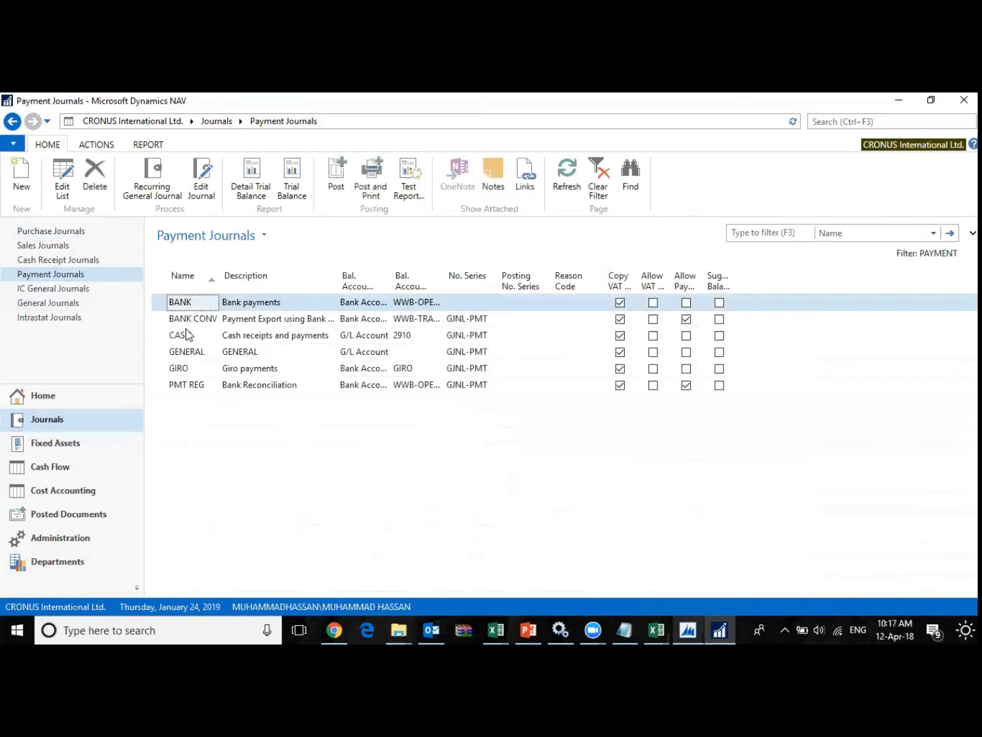
left_click(190, 319)
left_click(188, 352)
left_click(194, 368)
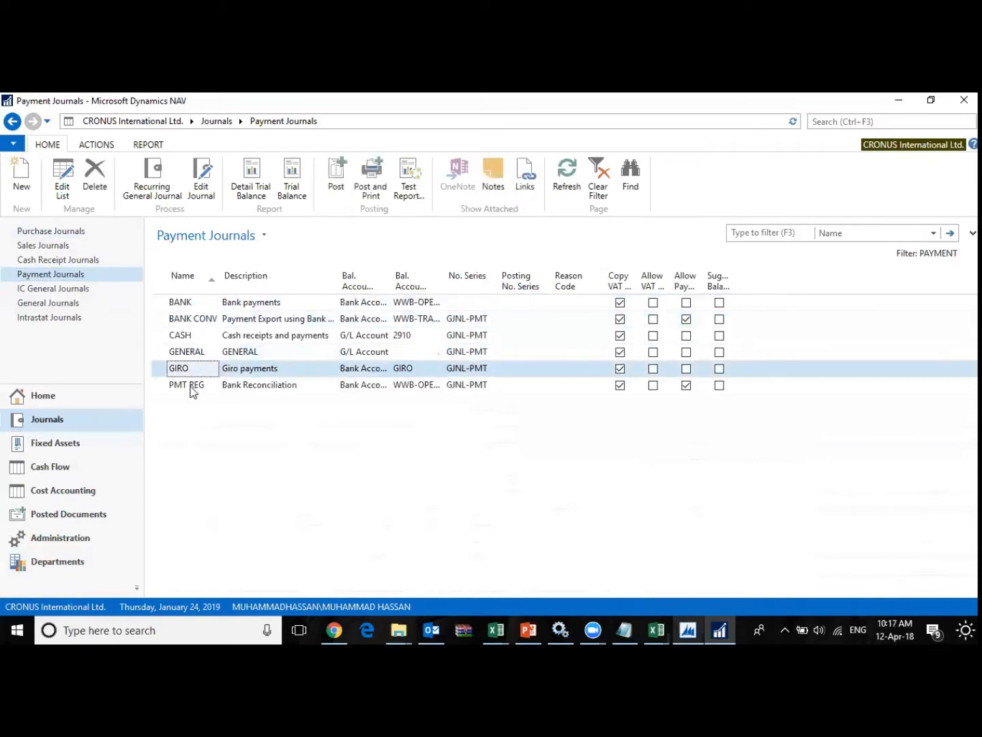
left_click(191, 384)
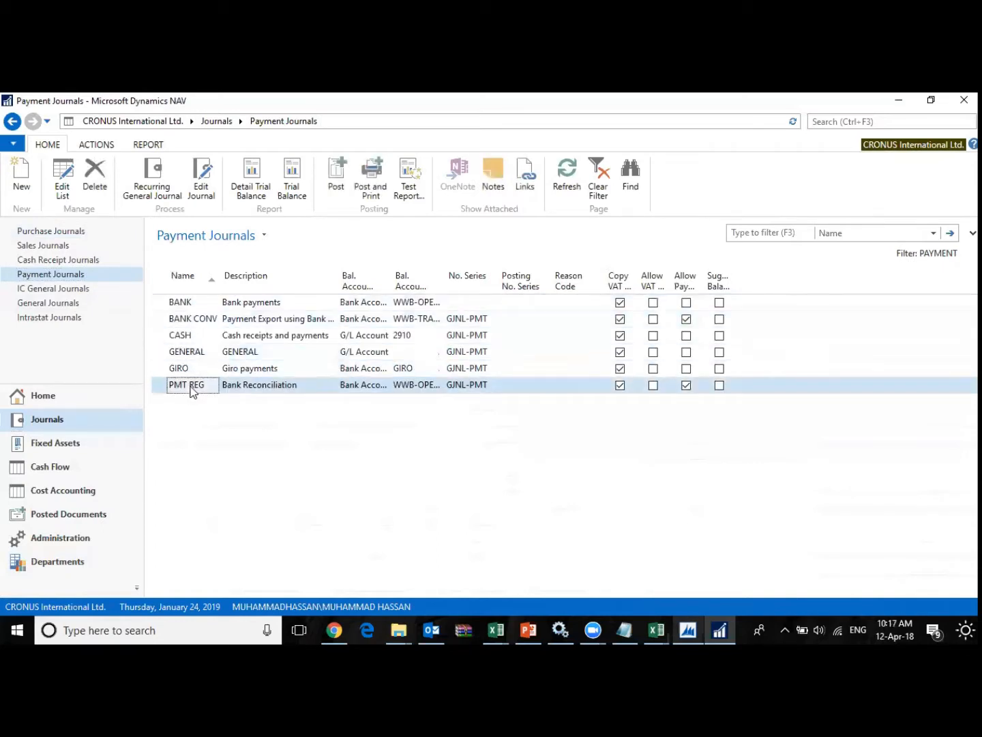
left_click(189, 336)
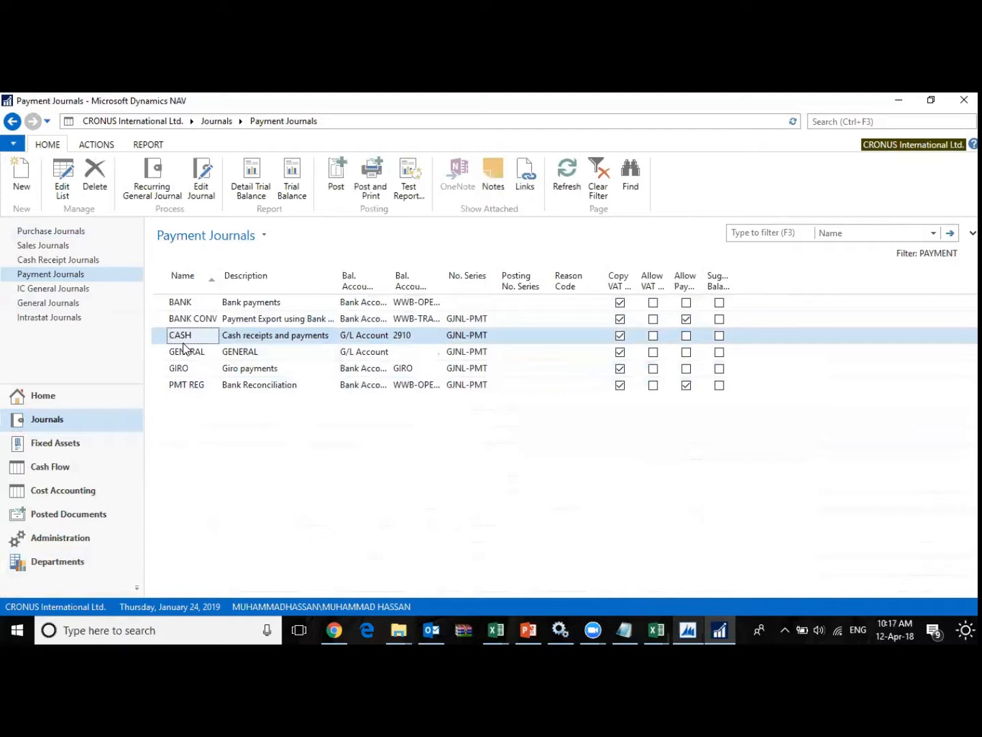
left_click(202, 288)
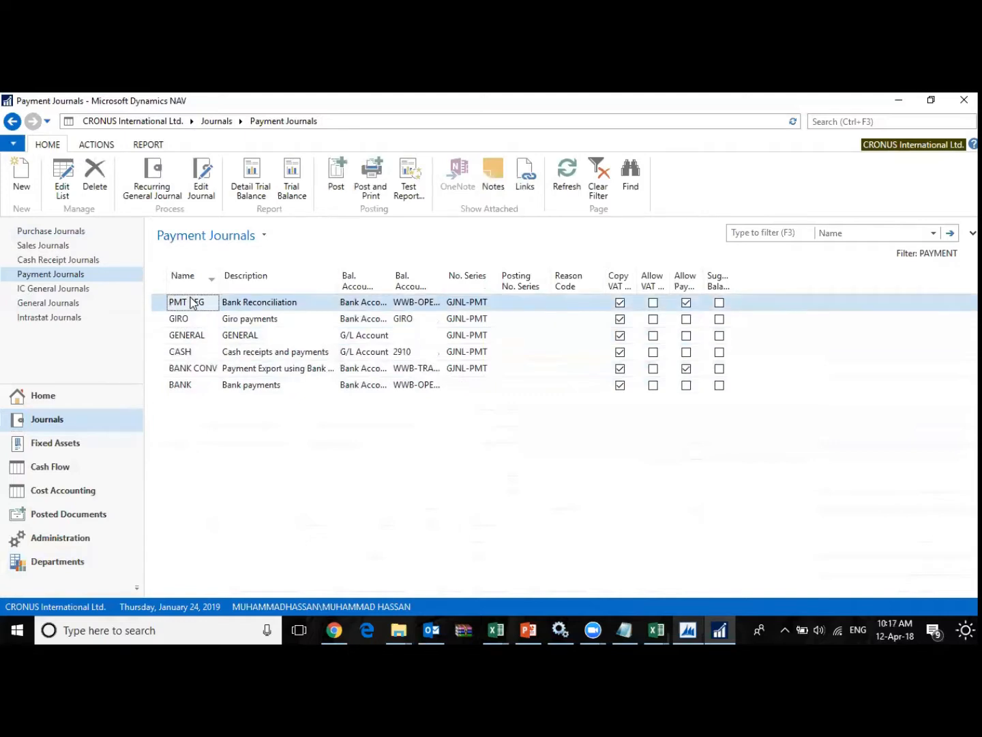
left_click(194, 282)
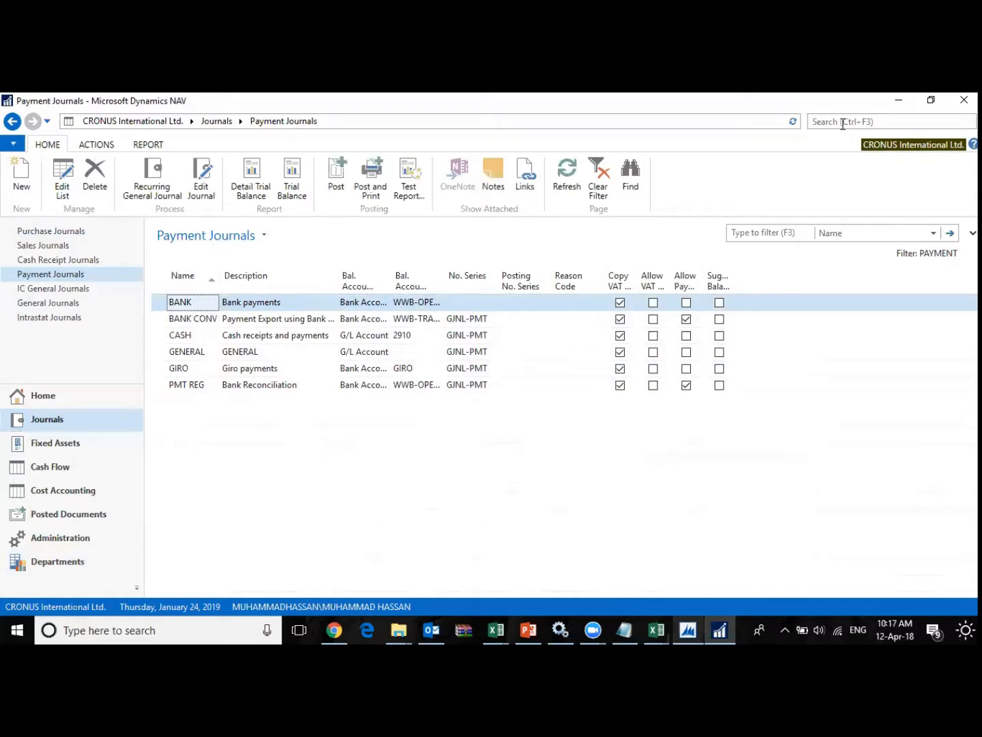
- Search for "gen le", open the General Ledger Entries list under Posted Documents, and look through its invoice and depreciation entries
key("ctrl+F3")
type("gen le")
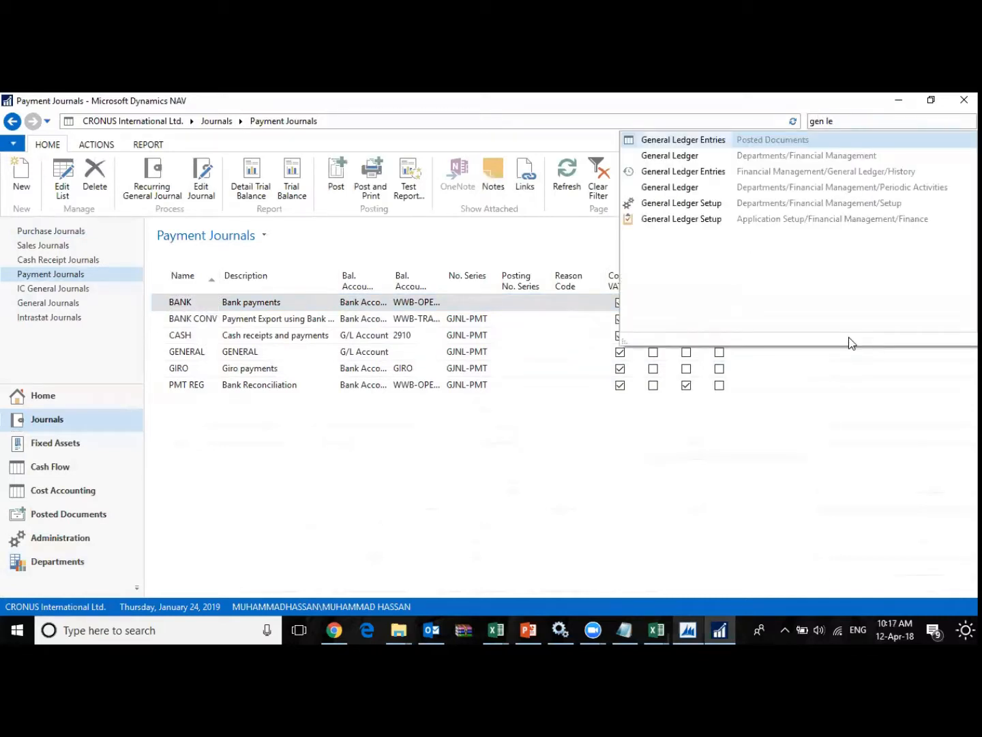
key("Return")
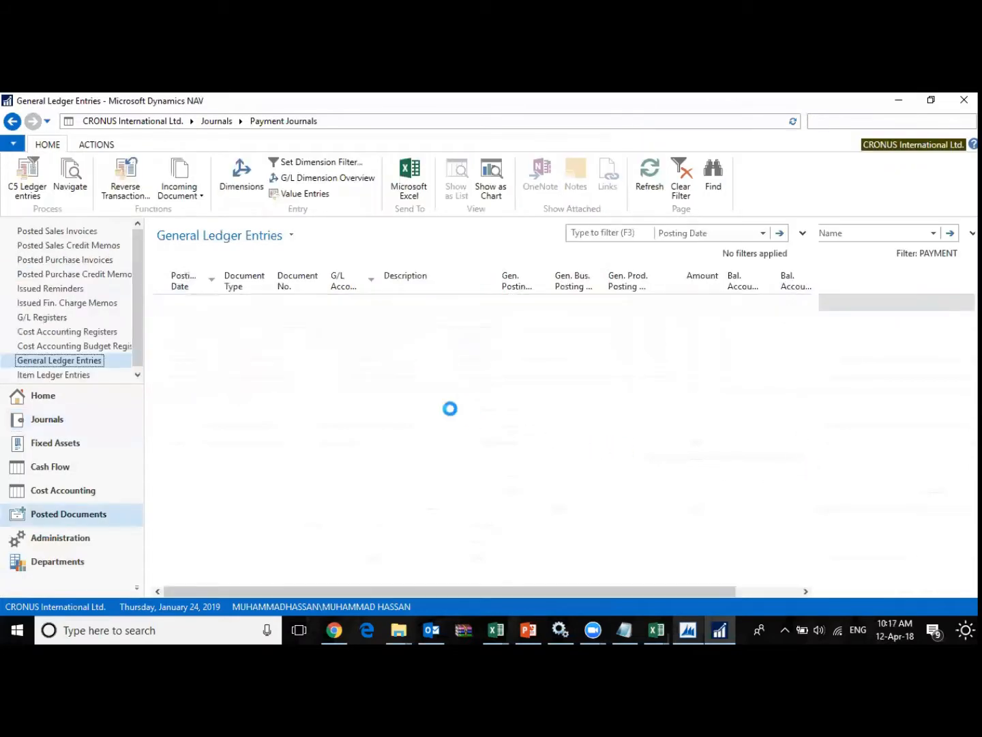
left_click(318, 404)
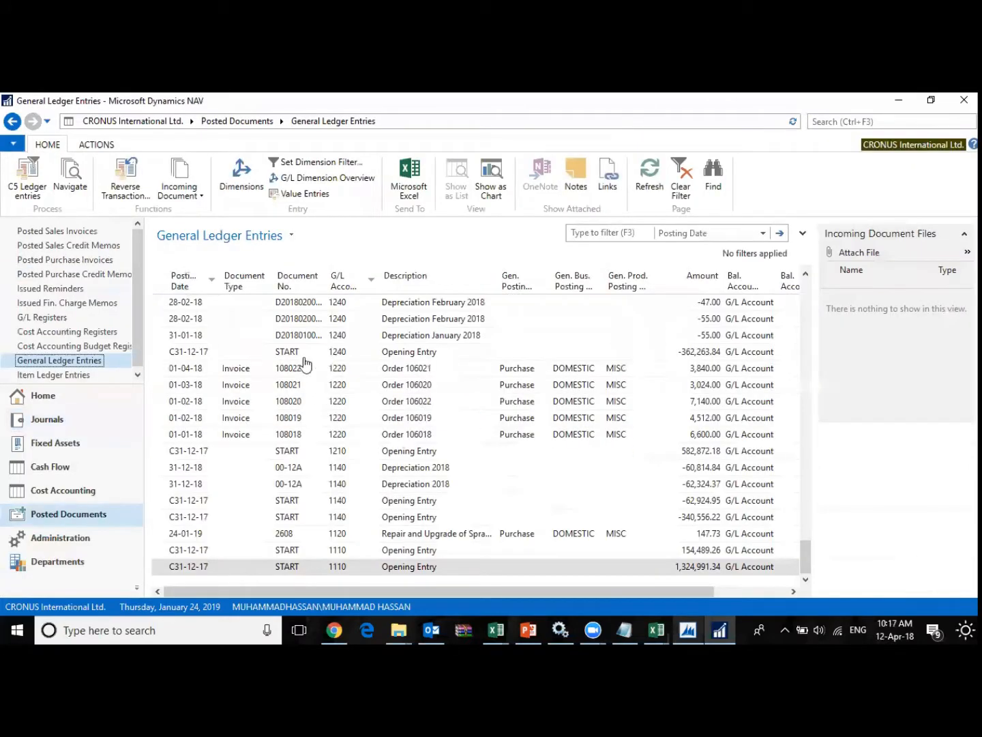
scroll(300, 372, "up", 2)
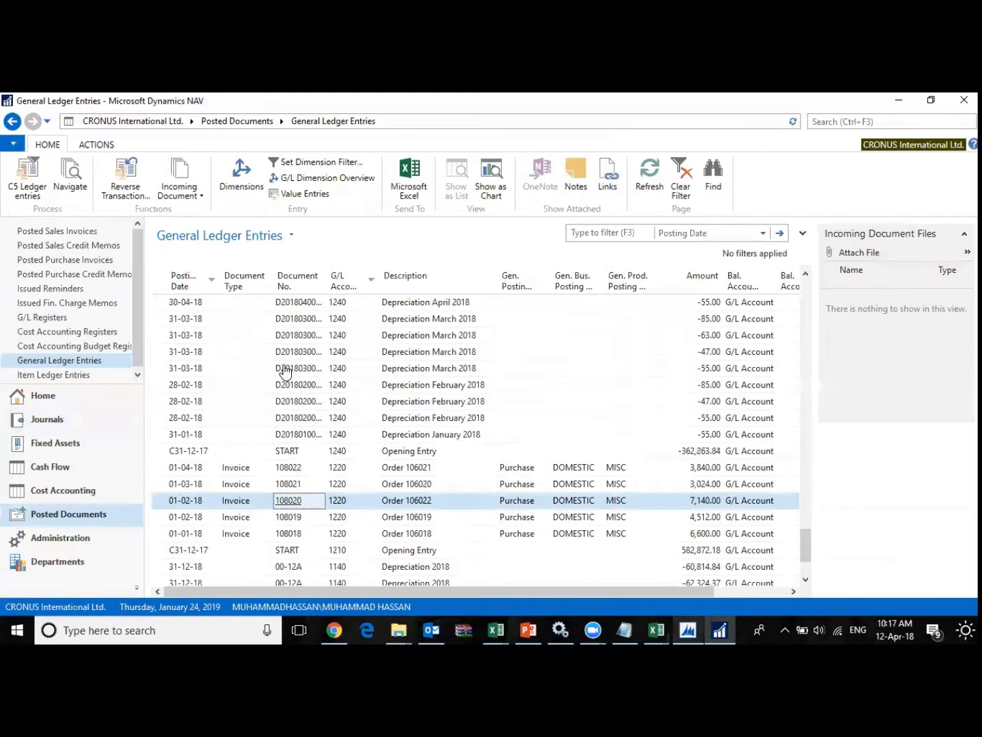
scroll(285, 348, "up", 1)
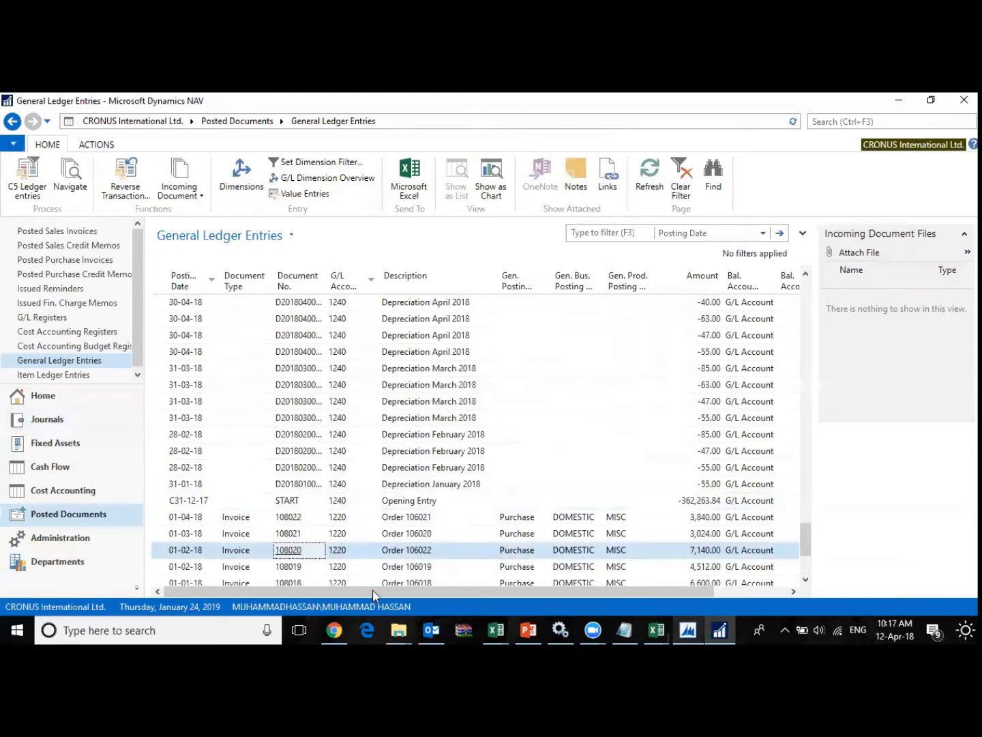
- Examine the posting types, posting groups and amounts of the purchase, depreciation and opening entries in the general ledger
left_click_drag(367, 594, 418, 594)
left_click(458, 519)
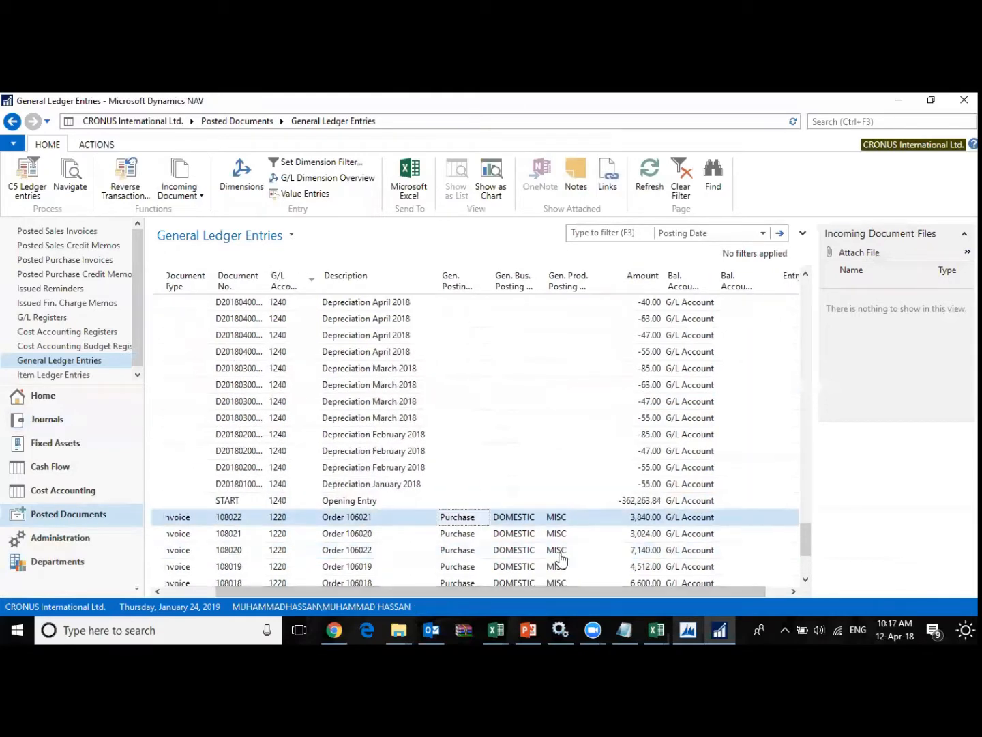
scroll(494, 555, "down", 3)
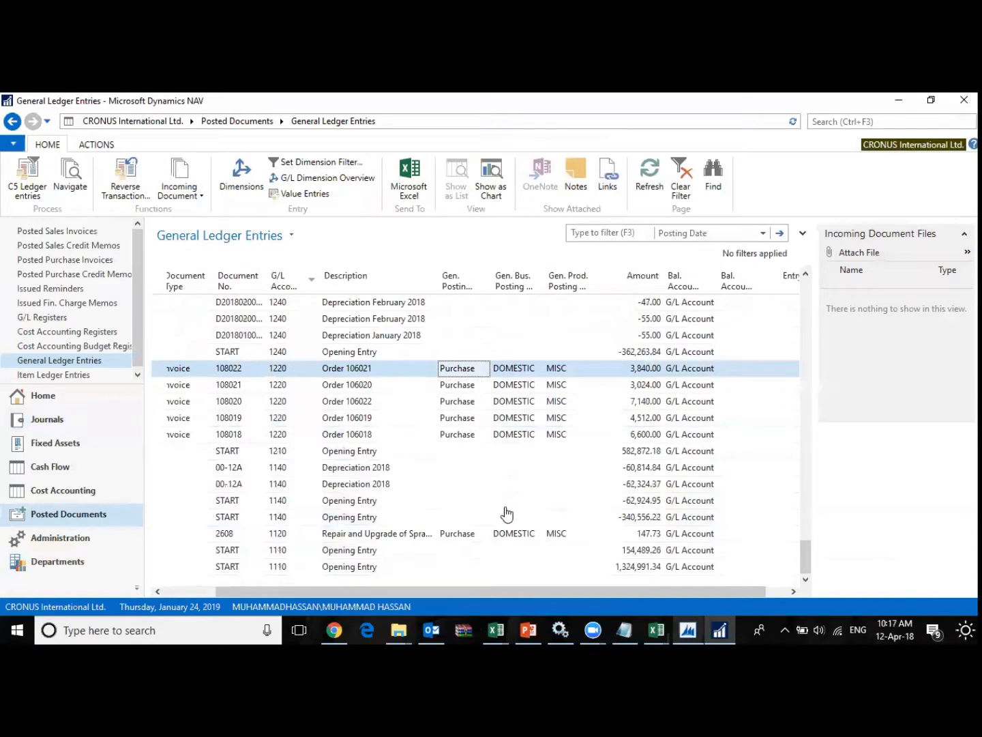
left_click(472, 521)
scroll(526, 458, "up", 4)
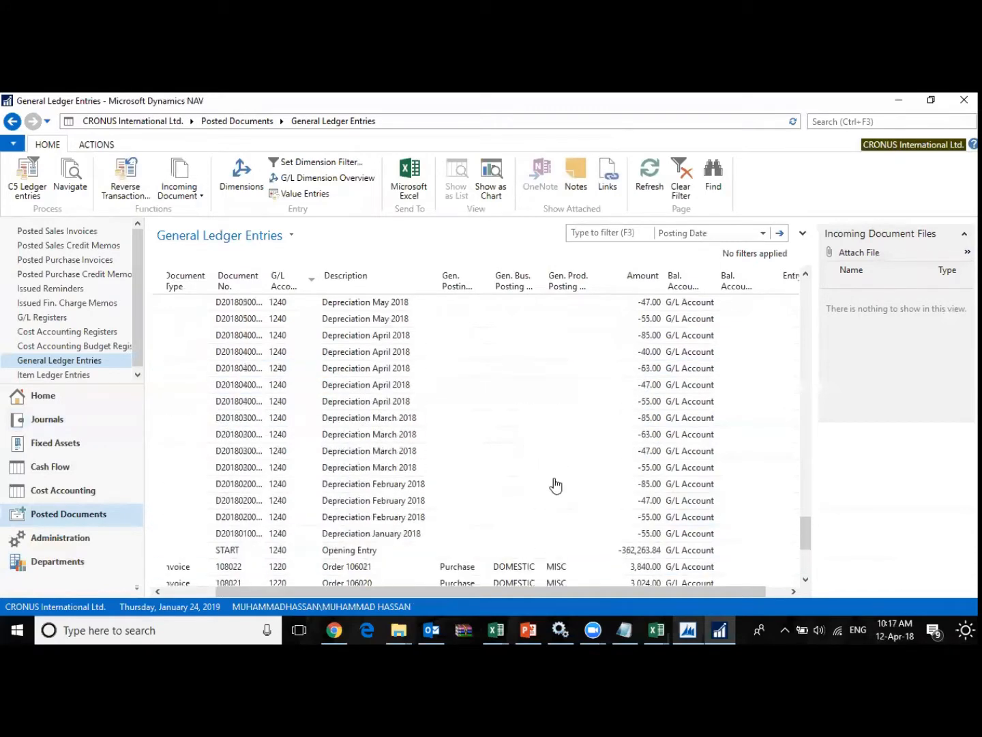
left_click(88, 515)
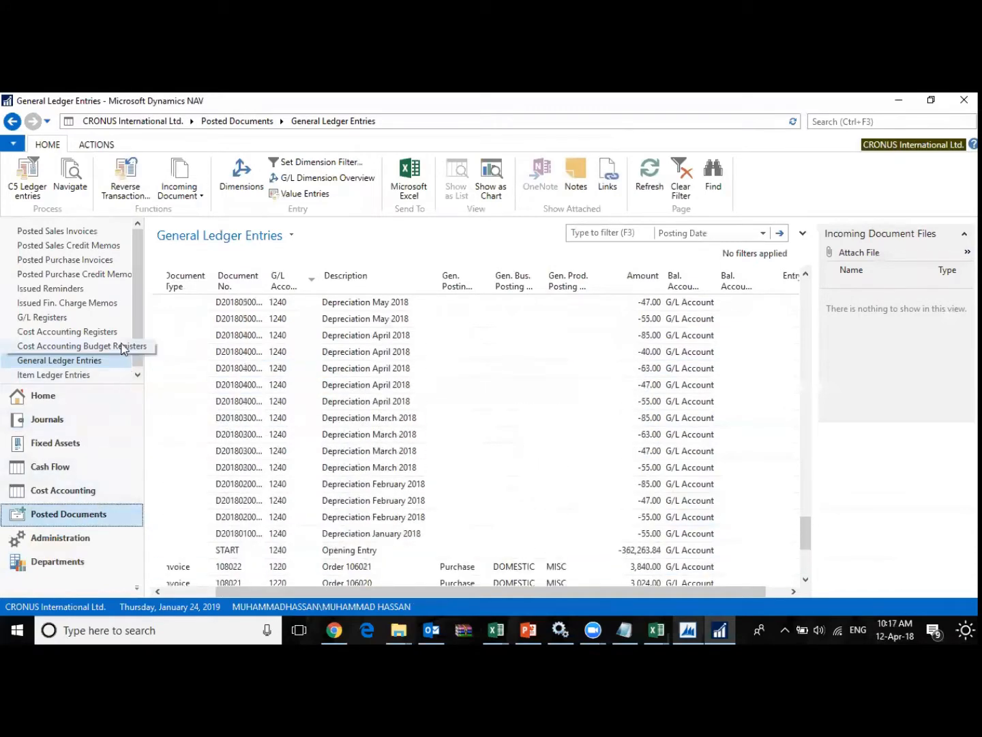
scroll(444, 426, "down", 4)
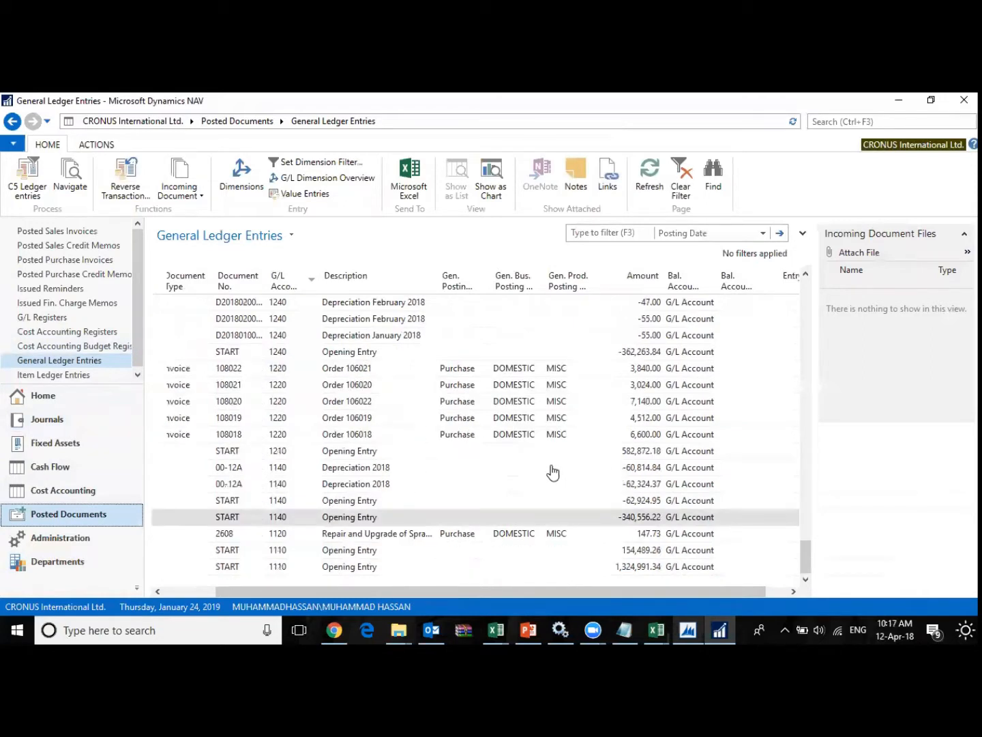
left_click(386, 518)
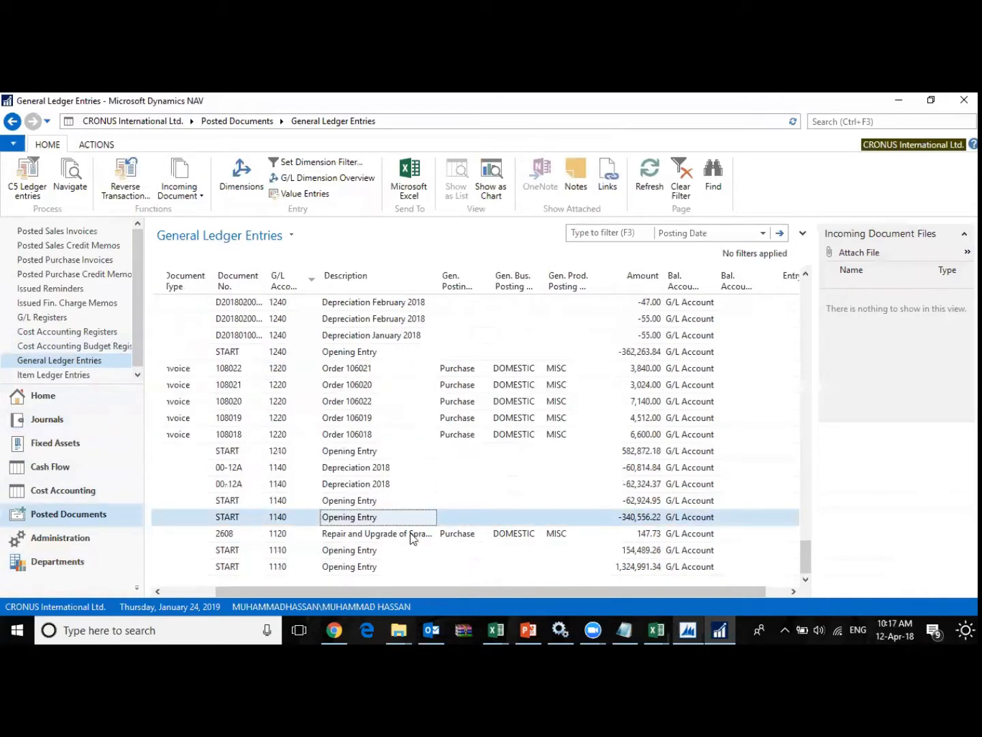
left_click_drag(505, 595, 463, 578)
left_click(502, 520)
scroll(502, 523, "up", 5)
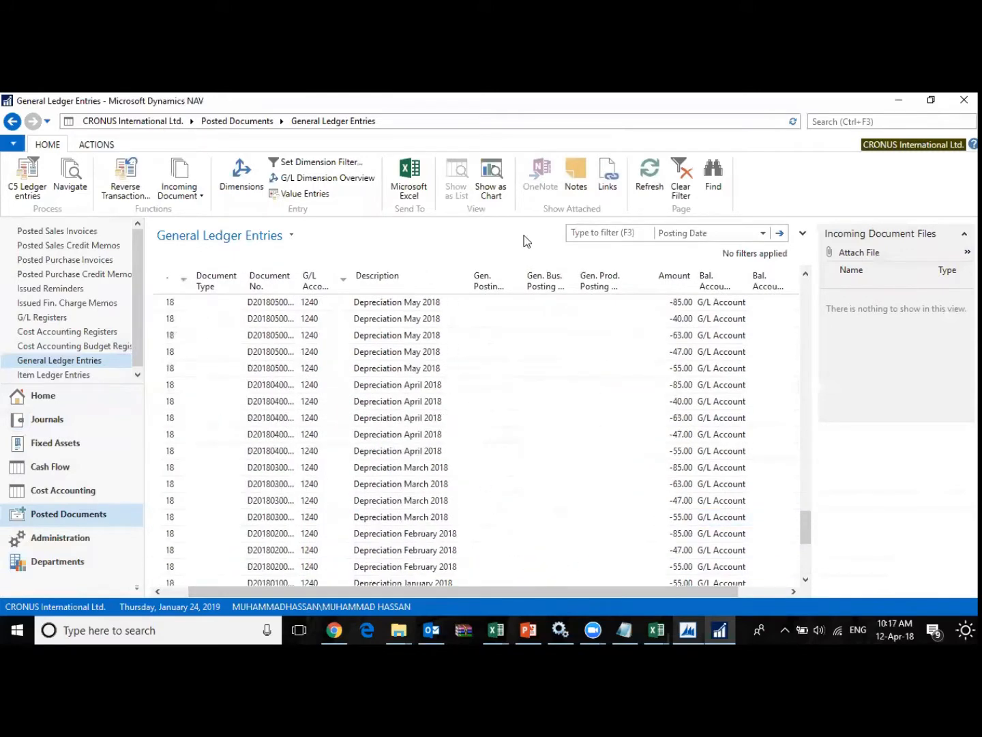
- Auto-fit the width of the Gen. Posting Type column and select a March 2018 depreciation entry's document number
double_click(522, 282)
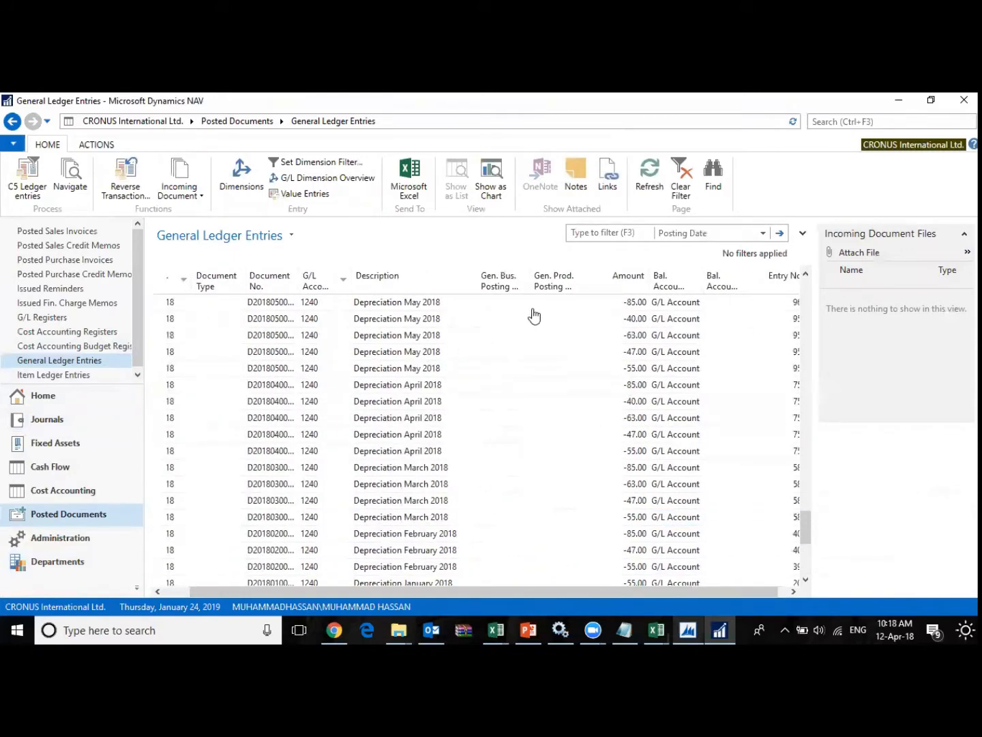
left_click_drag(439, 590, 316, 591)
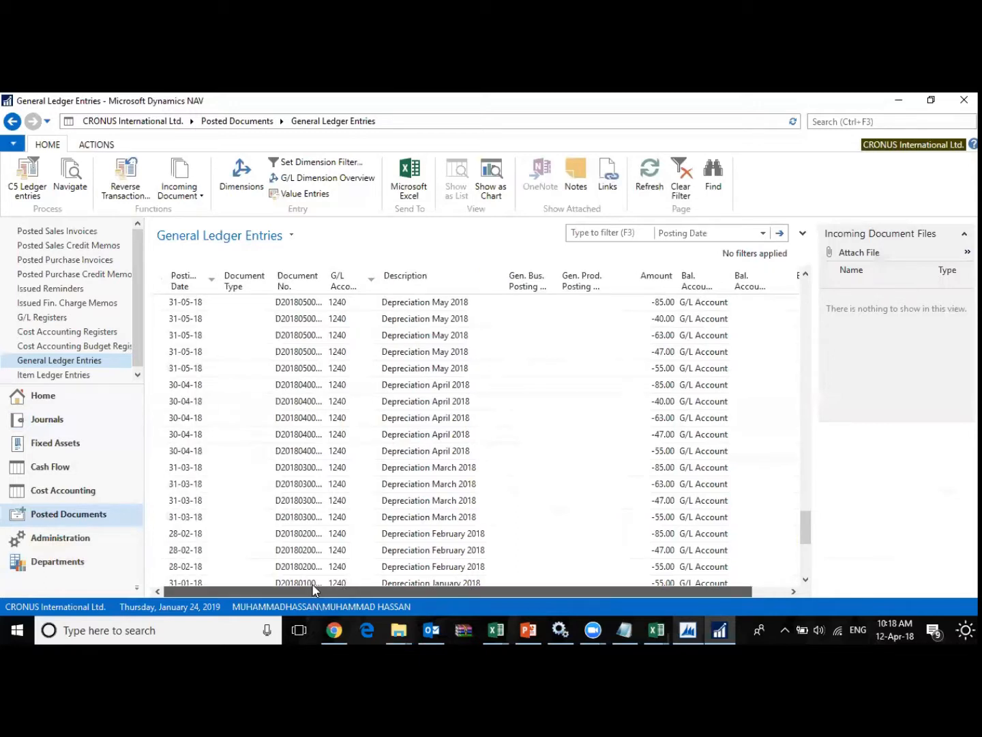
left_click(301, 470)
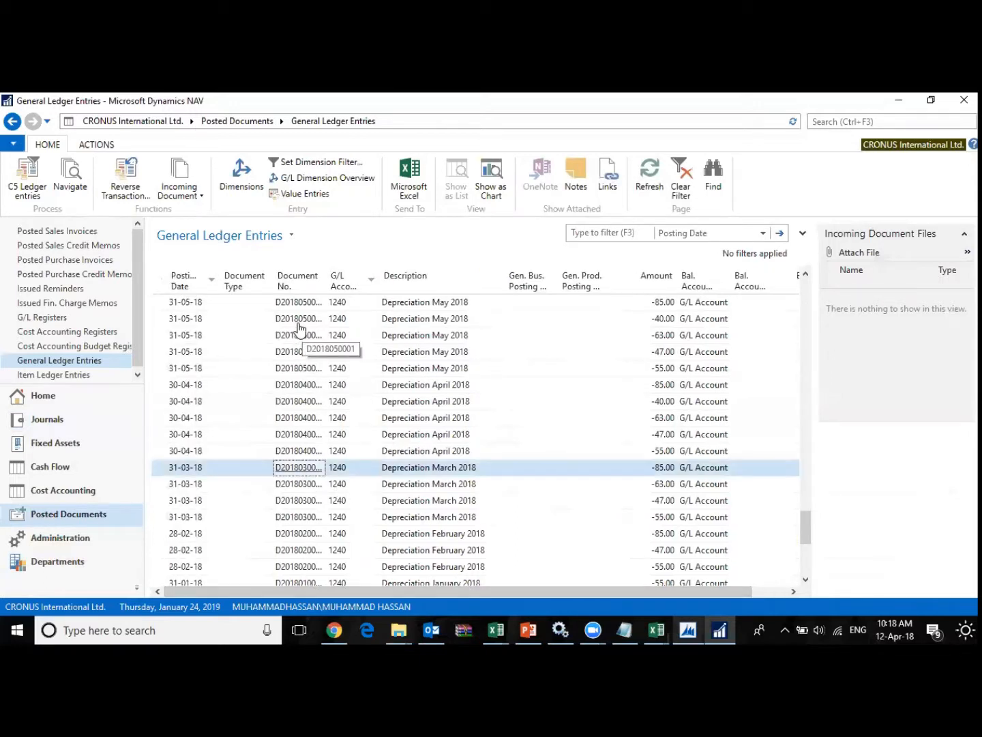
- Review the available and shown columns for General Ledger Entries, including G/L Account Name and Amount, and close the column selection without changes
right_click(279, 292)
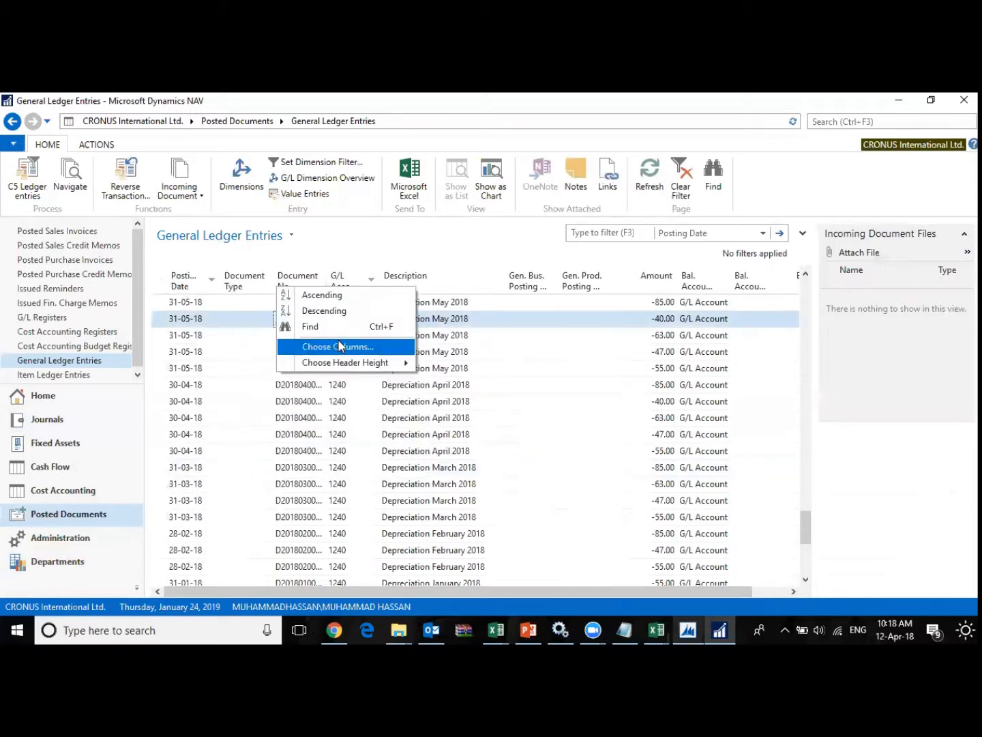
left_click(321, 345)
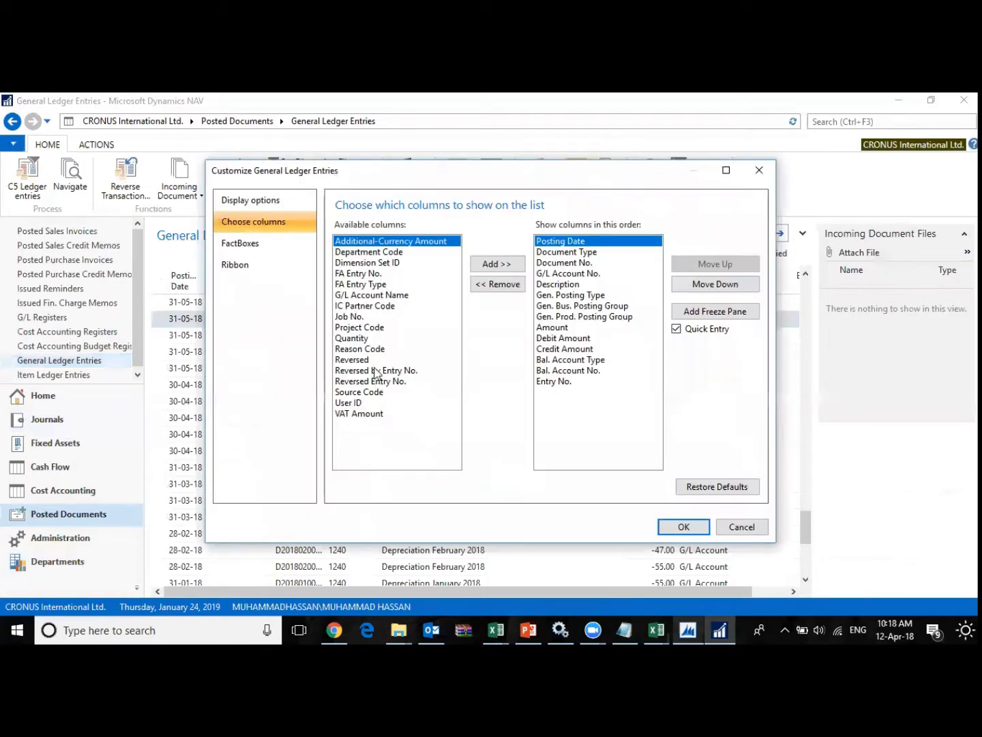
left_click(367, 318)
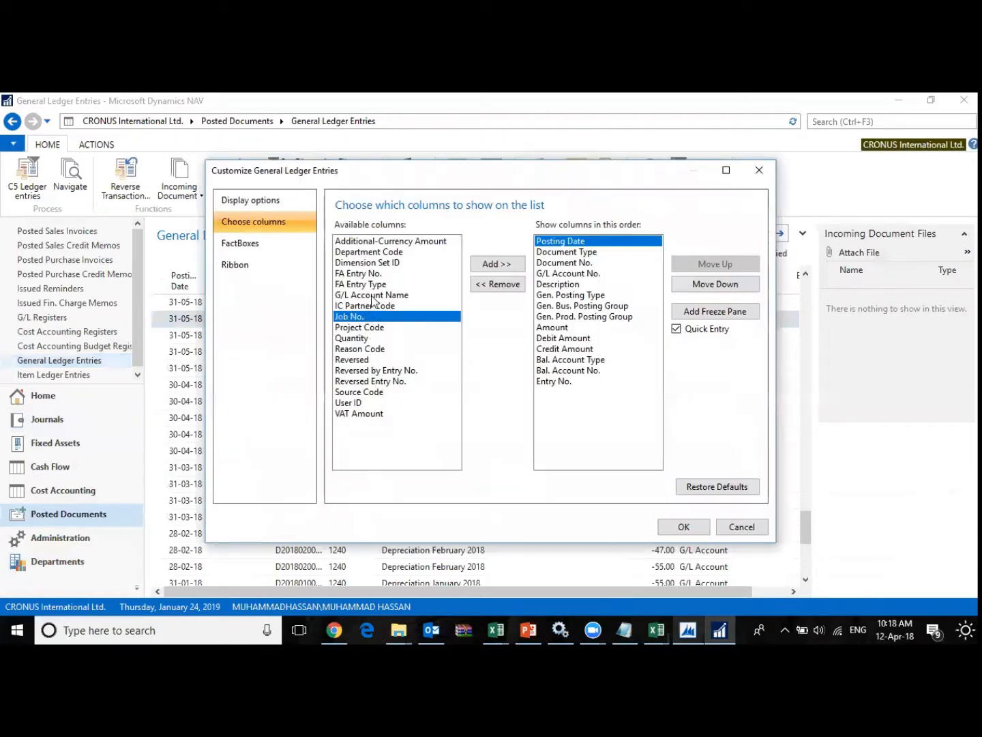
left_click(372, 297)
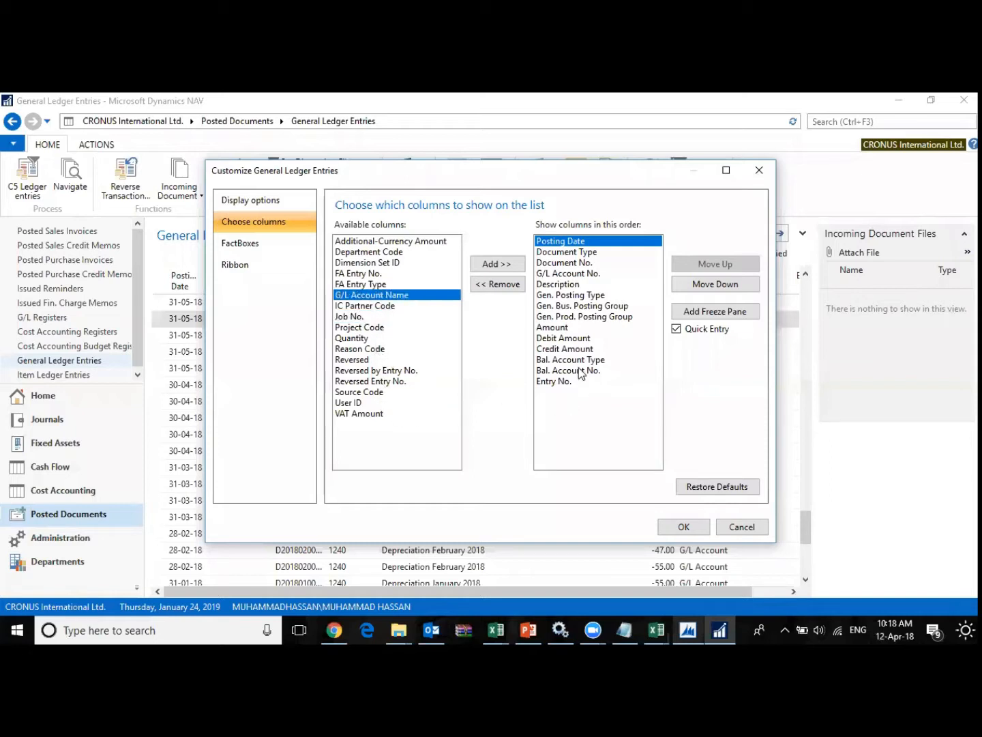
left_click(558, 328)
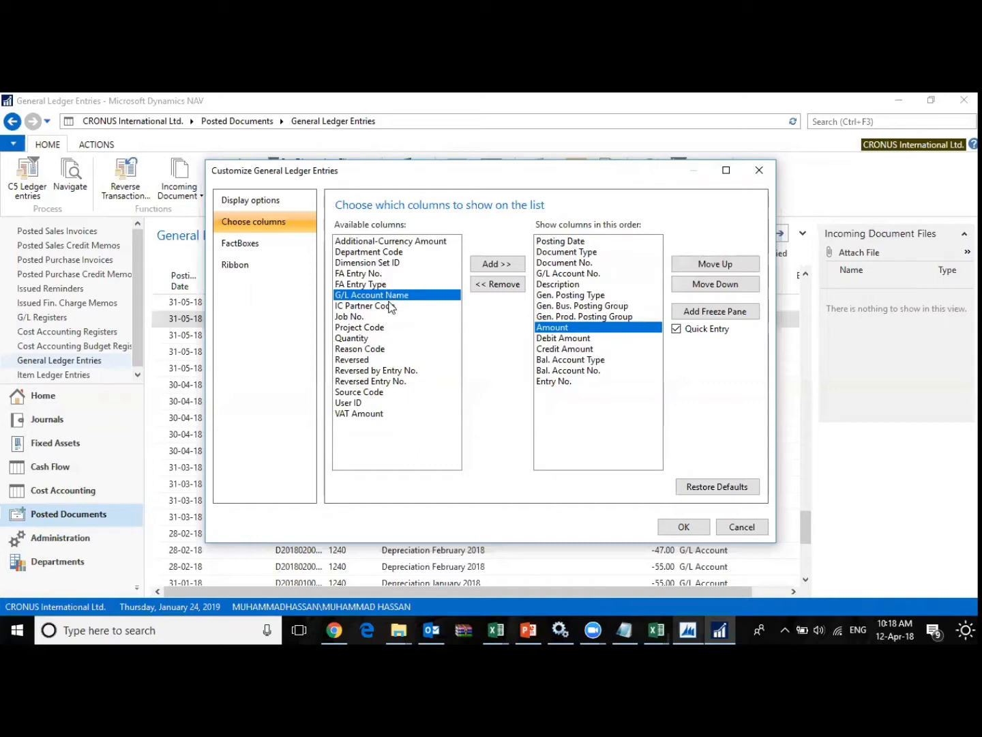
key("Escape")
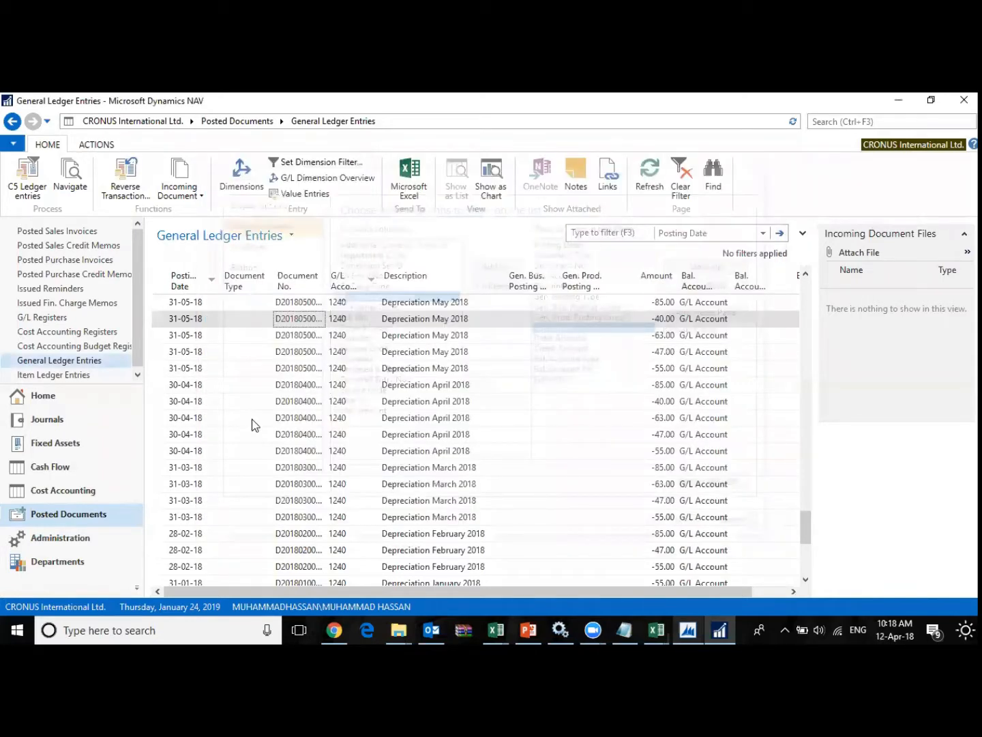
scroll(252, 419, "down", 4)
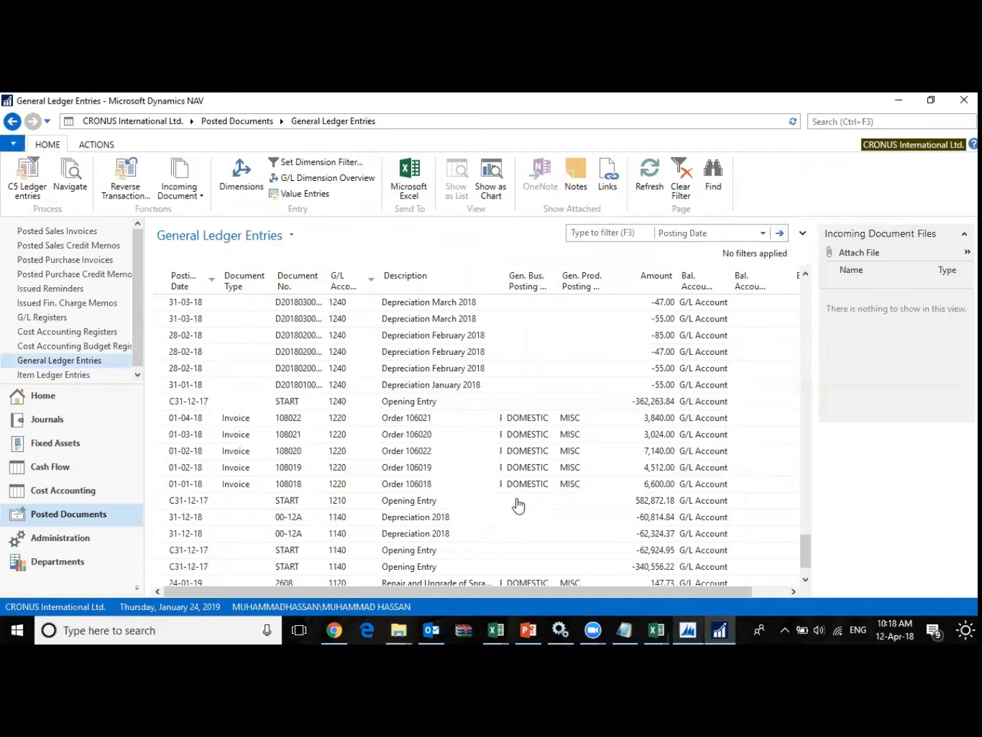
left_click_drag(445, 591, 387, 602)
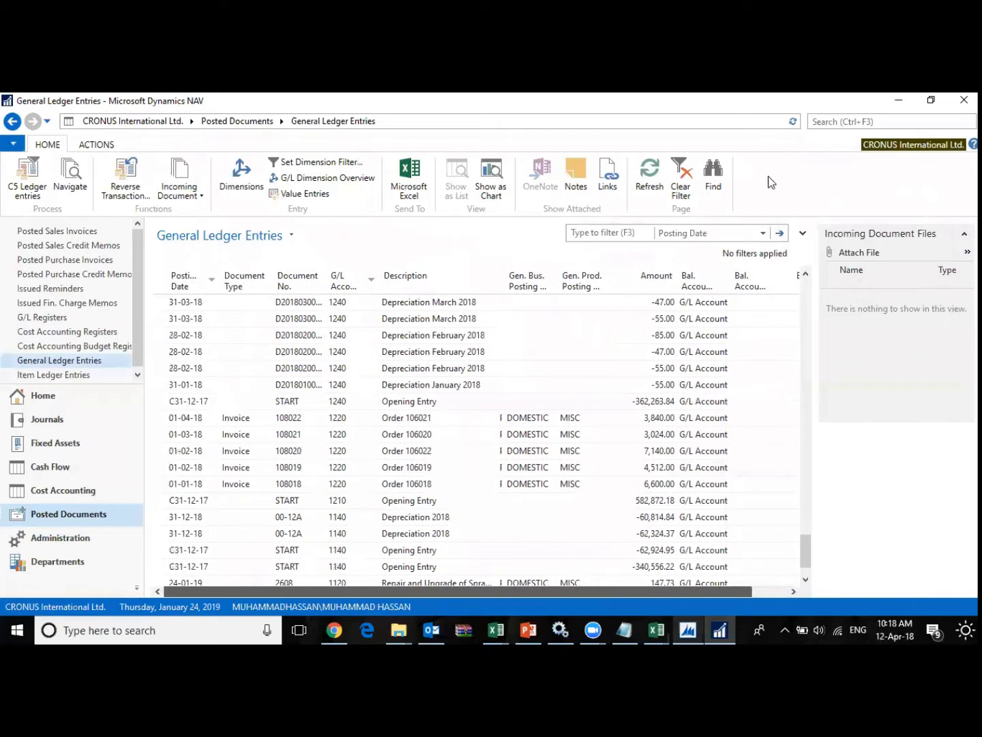
- Replace the page search "gl reg" with "regi" and open the G/L Registers list under Posted Documents
left_click(841, 123)
type("gl reg")
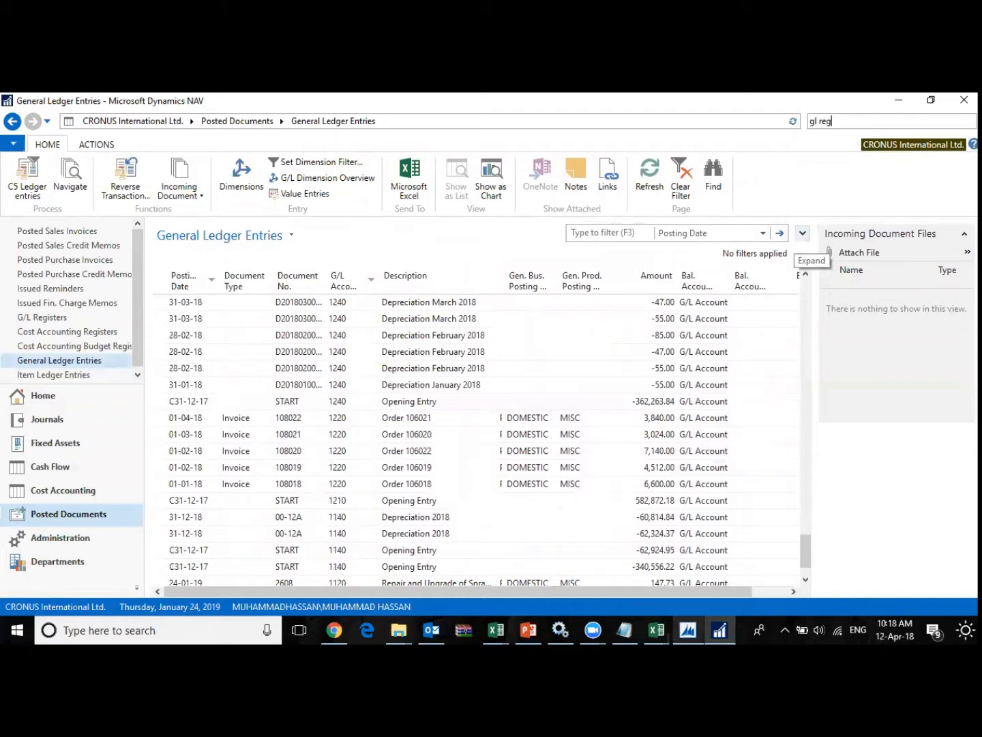
key("BackSpace")
key("BackSpace")
key("BackSpace")
key("BackSpace")
key("BackSpace")
key("BackSpace")
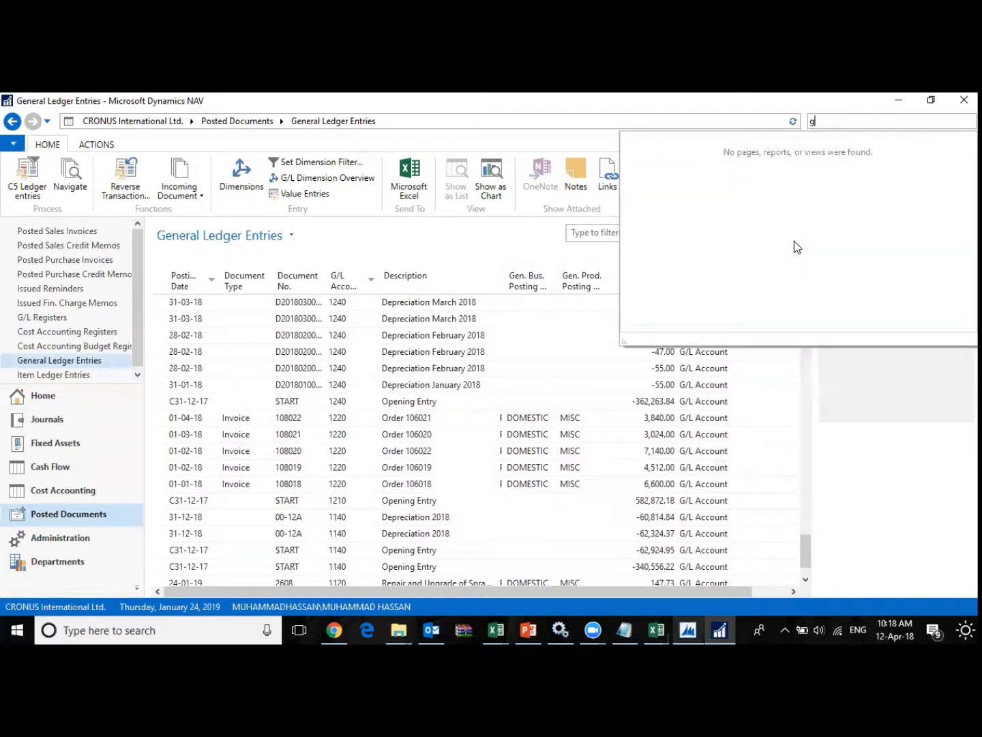
type("regi")
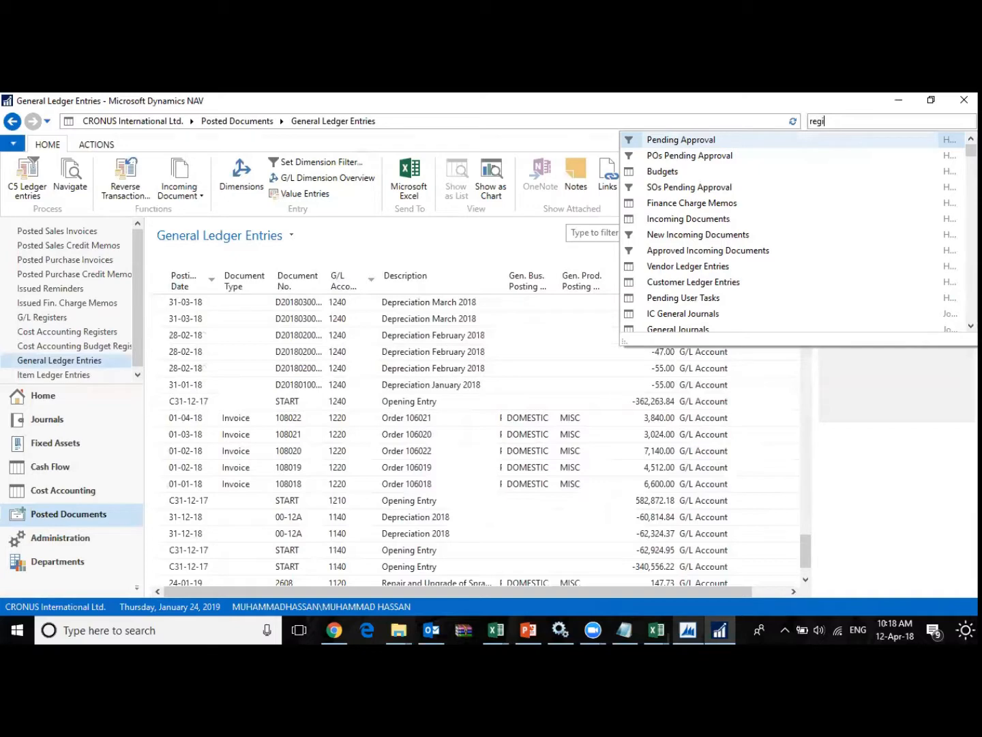
key("Return")
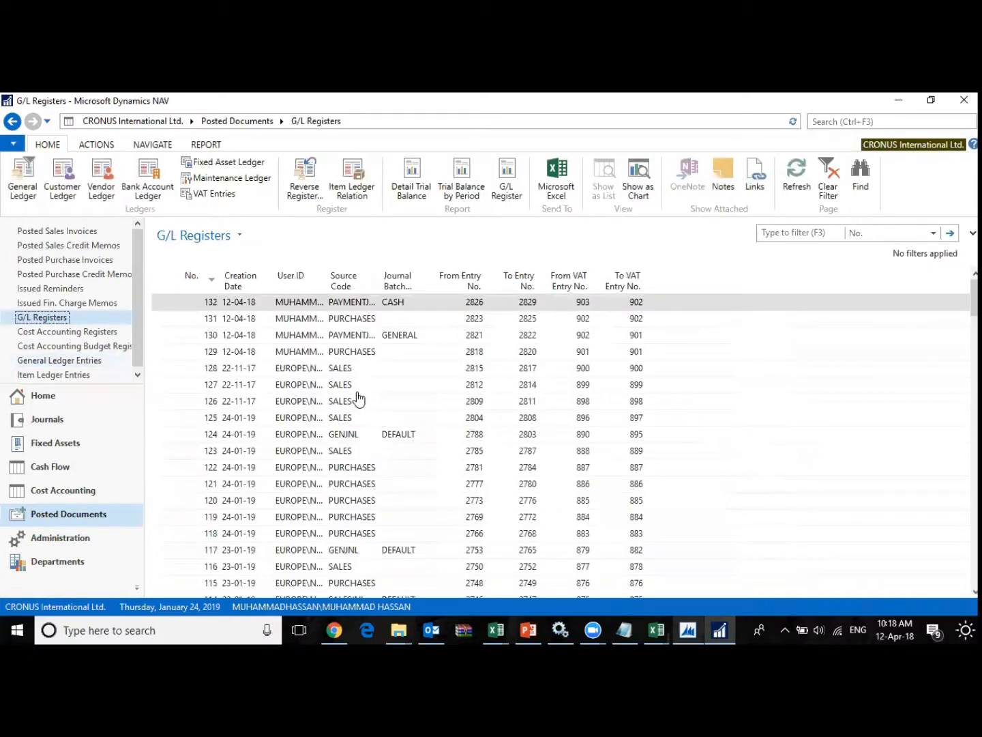
- Look through the G/L registers' source codes and journal batches, and select register 74 with source code SALESJNL
left_click(358, 387)
scroll(366, 456, "down", 5)
scroll(366, 462, "down", 1)
scroll(368, 463, "down", 4)
scroll(366, 463, "down", 5)
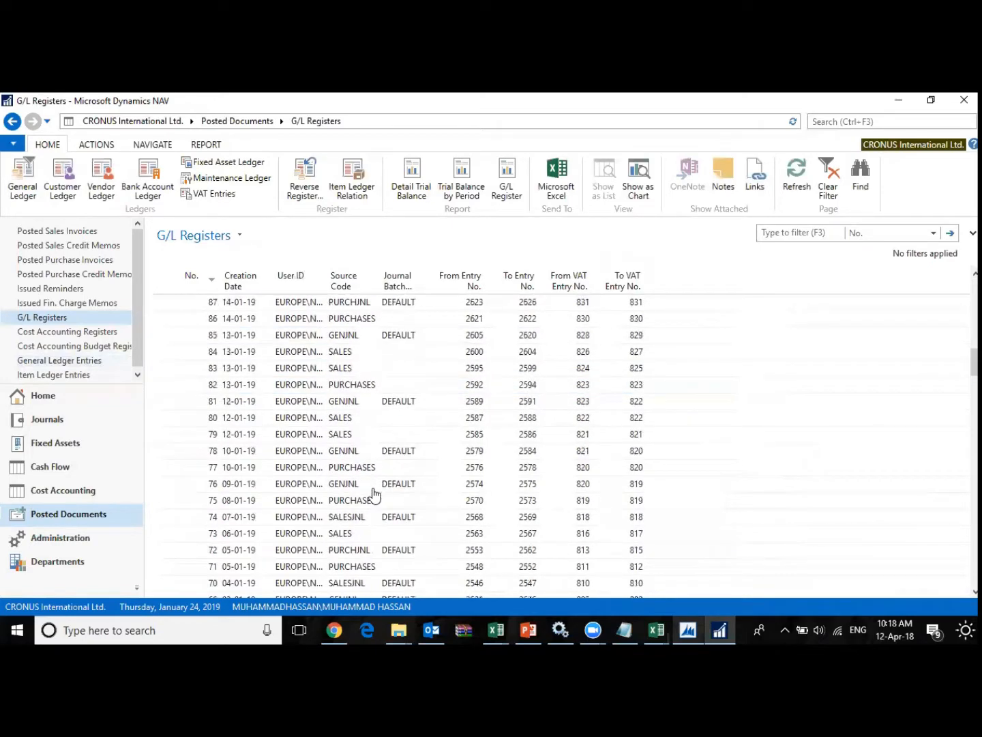
left_click(366, 516)
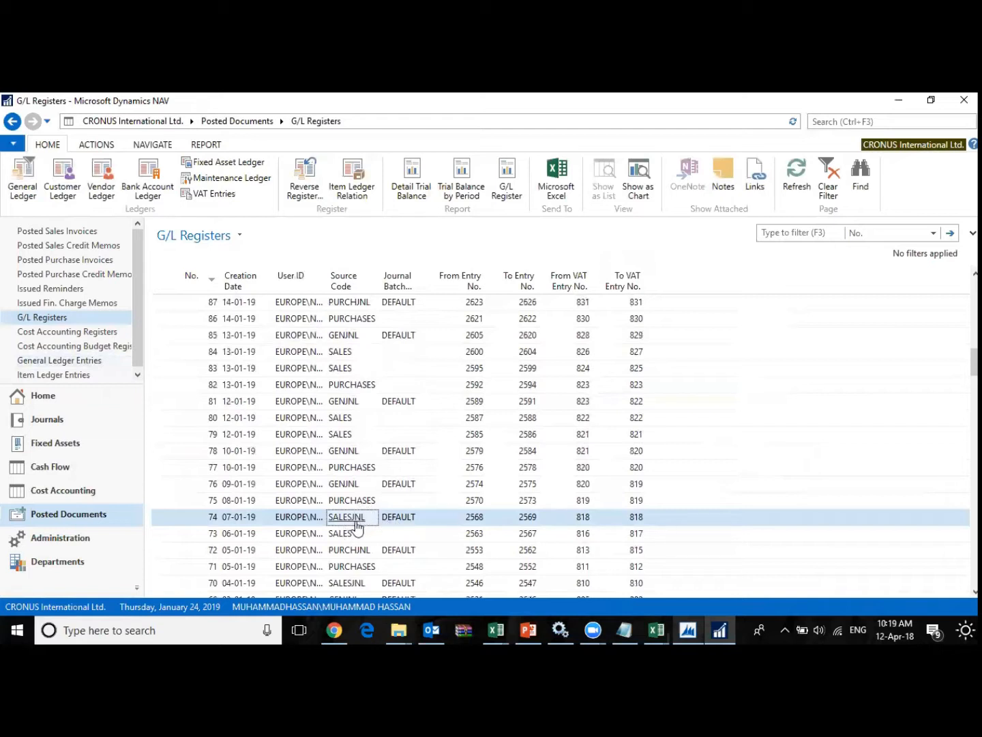
- Look through the G/L registers from register 72 with source code PURCHJNL downward and check which fields the list can be filtered by
left_click(369, 555)
scroll(402, 563, "down", 1)
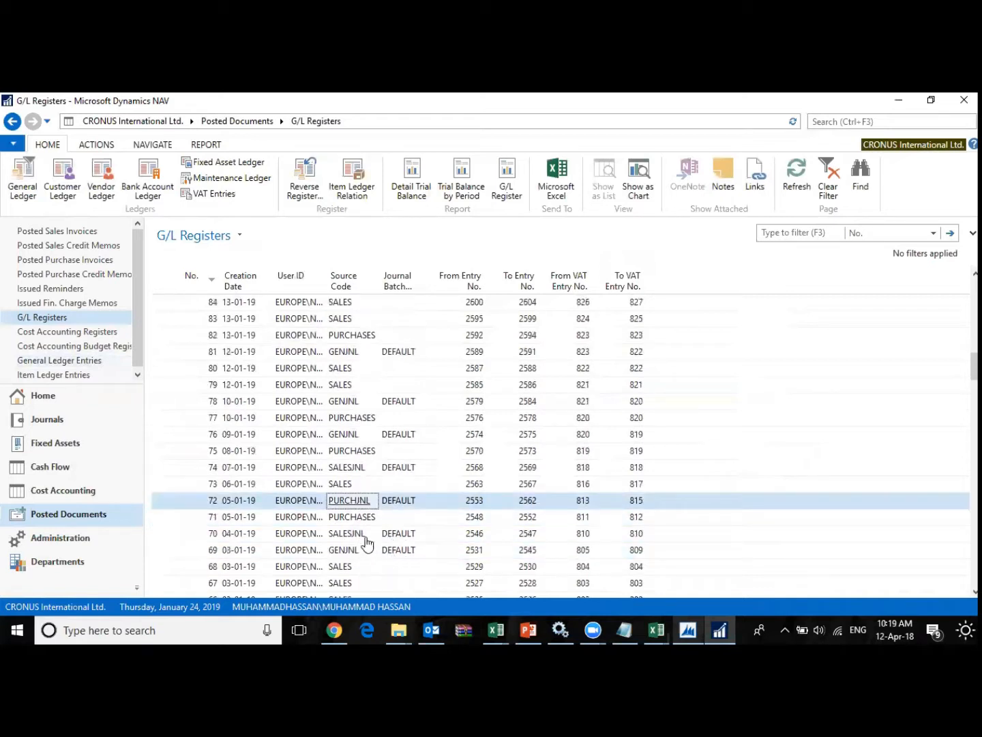
scroll(365, 543, "down", 2)
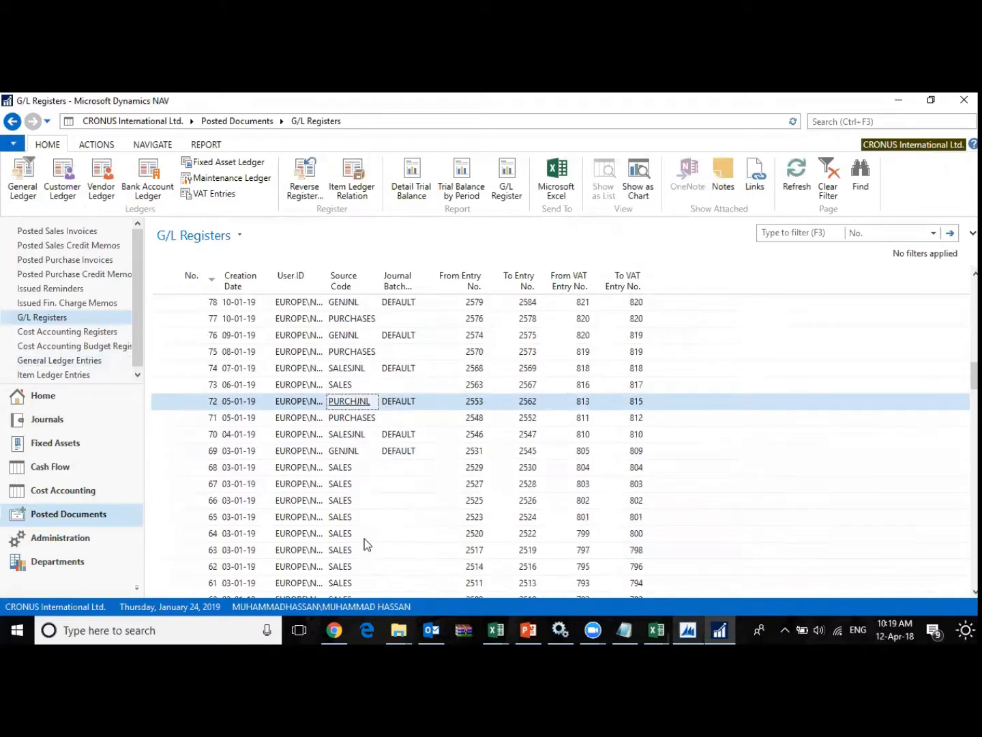
left_click(897, 234)
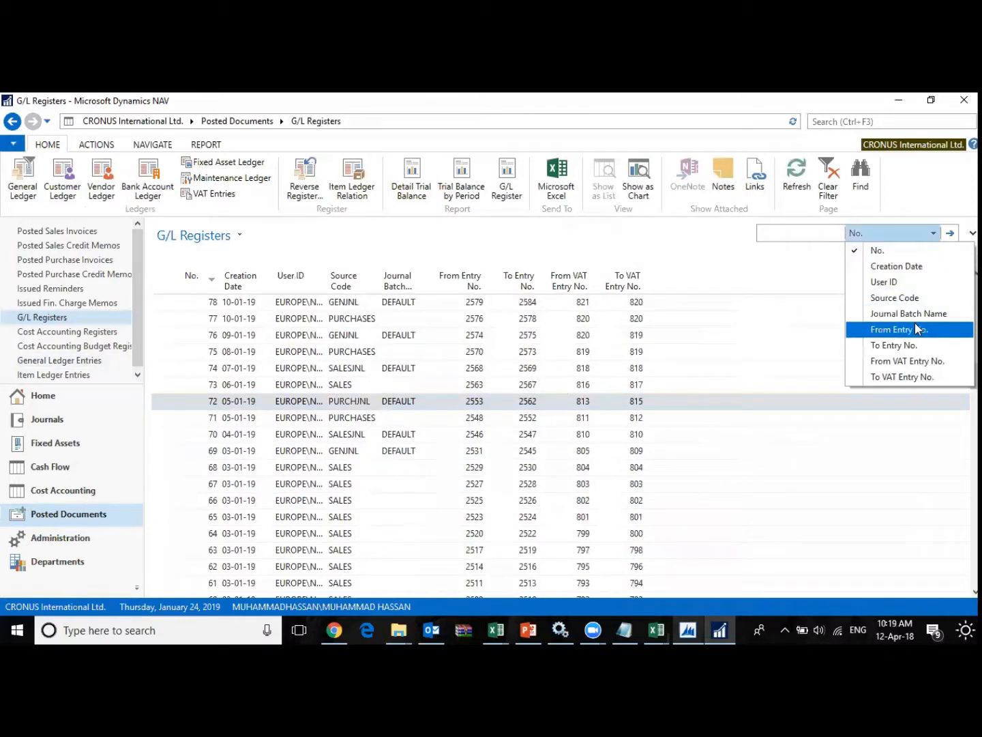
left_click_drag(485, 378, 413, 367)
- Sort the G/L registers by journal batch name and source code, select GENJNL register 93, and return to General Ledger Entries
left_click(421, 283)
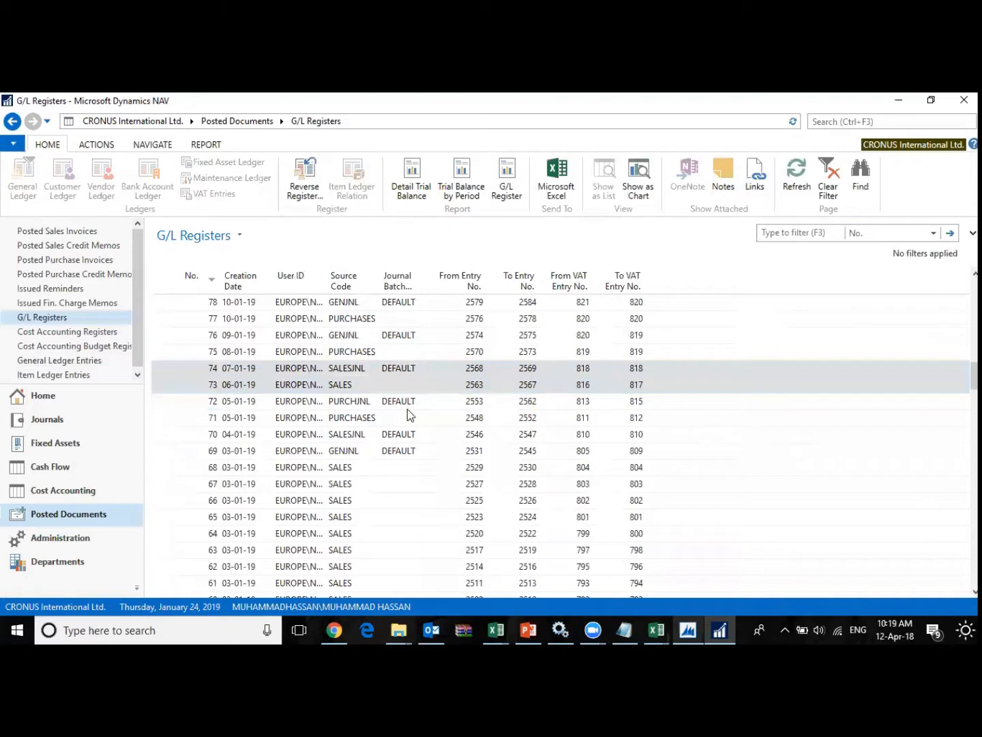
left_click(343, 281)
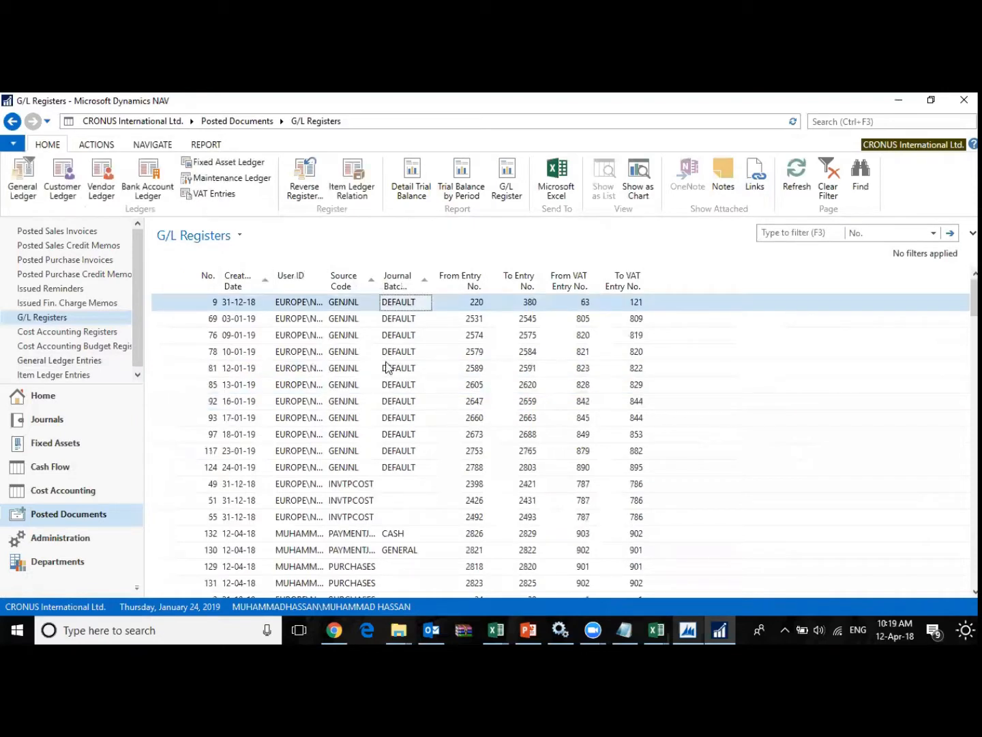
left_click(359, 418)
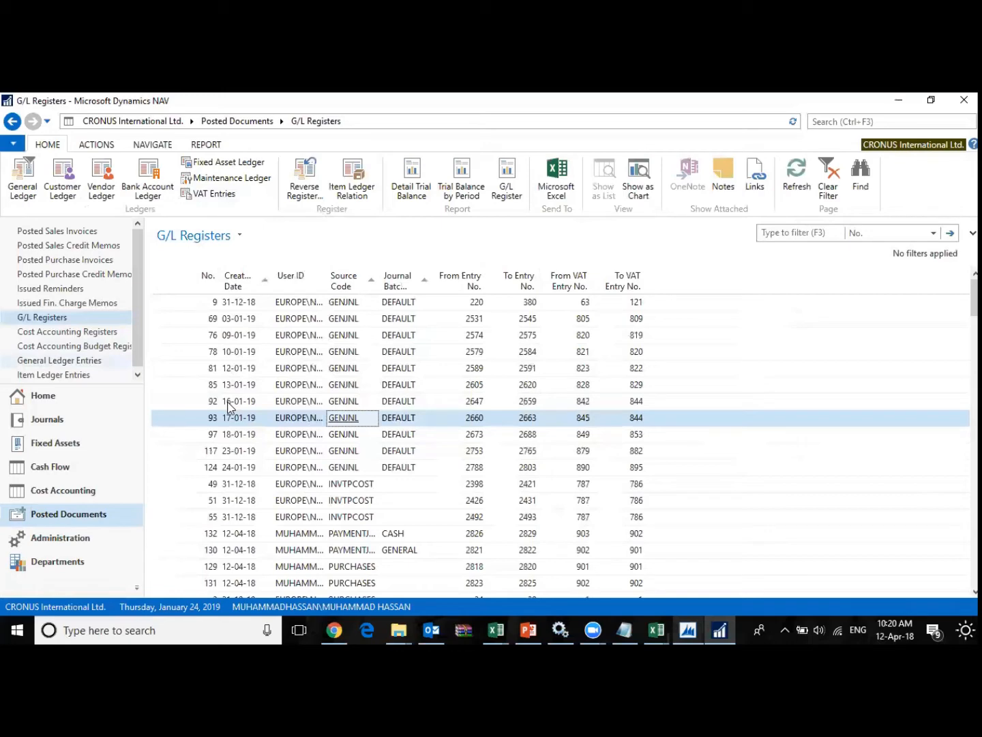
left_click(12, 122)
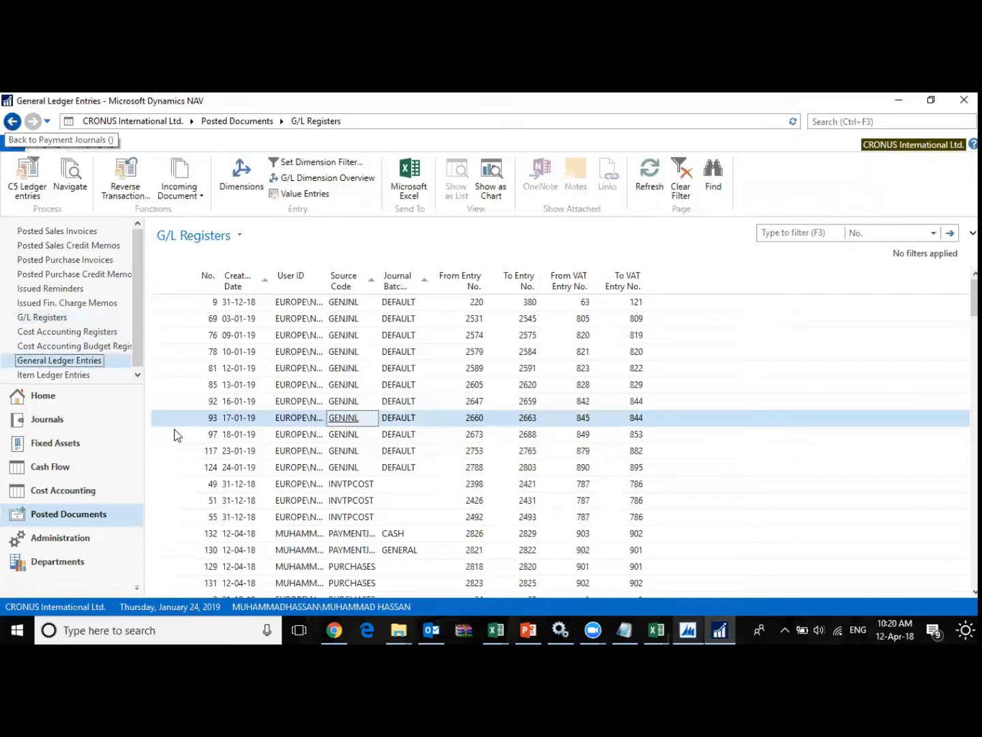